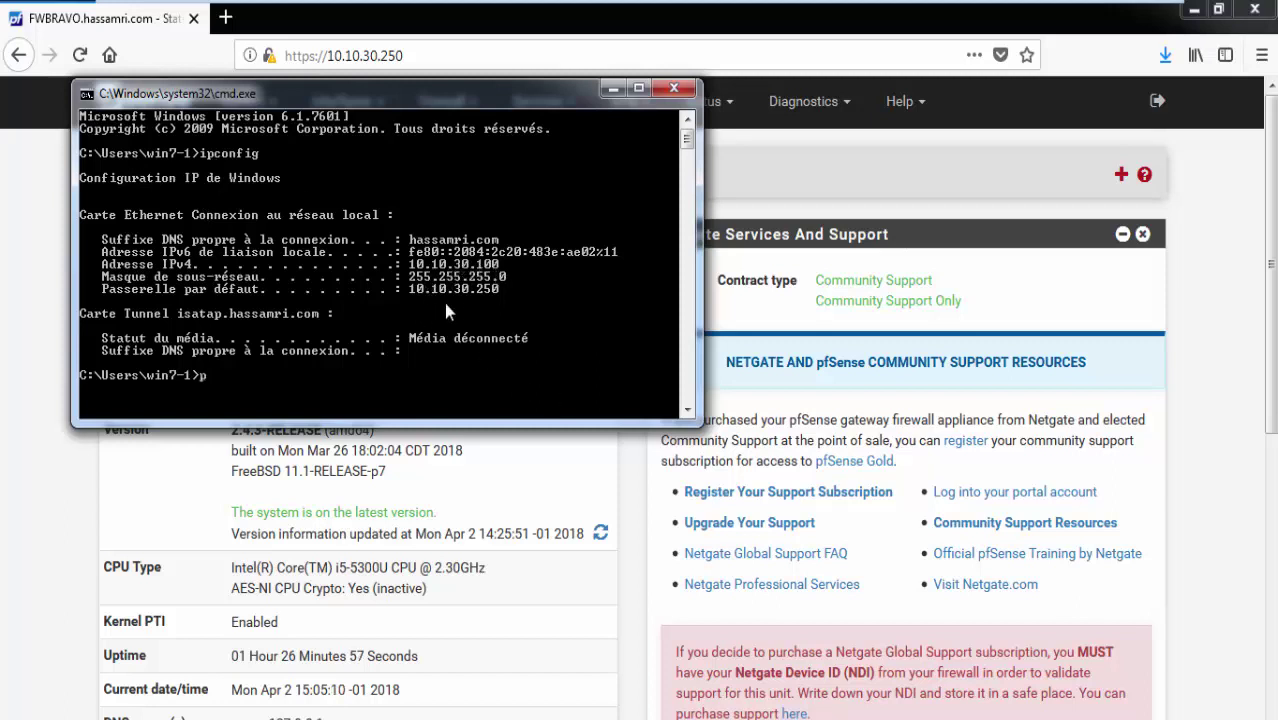
Ping 192.168.1.250 from Command Prompt, then bring the site-to-site network diagram forward.
{"action": "type", "text": "ing 192.168.1.250"}
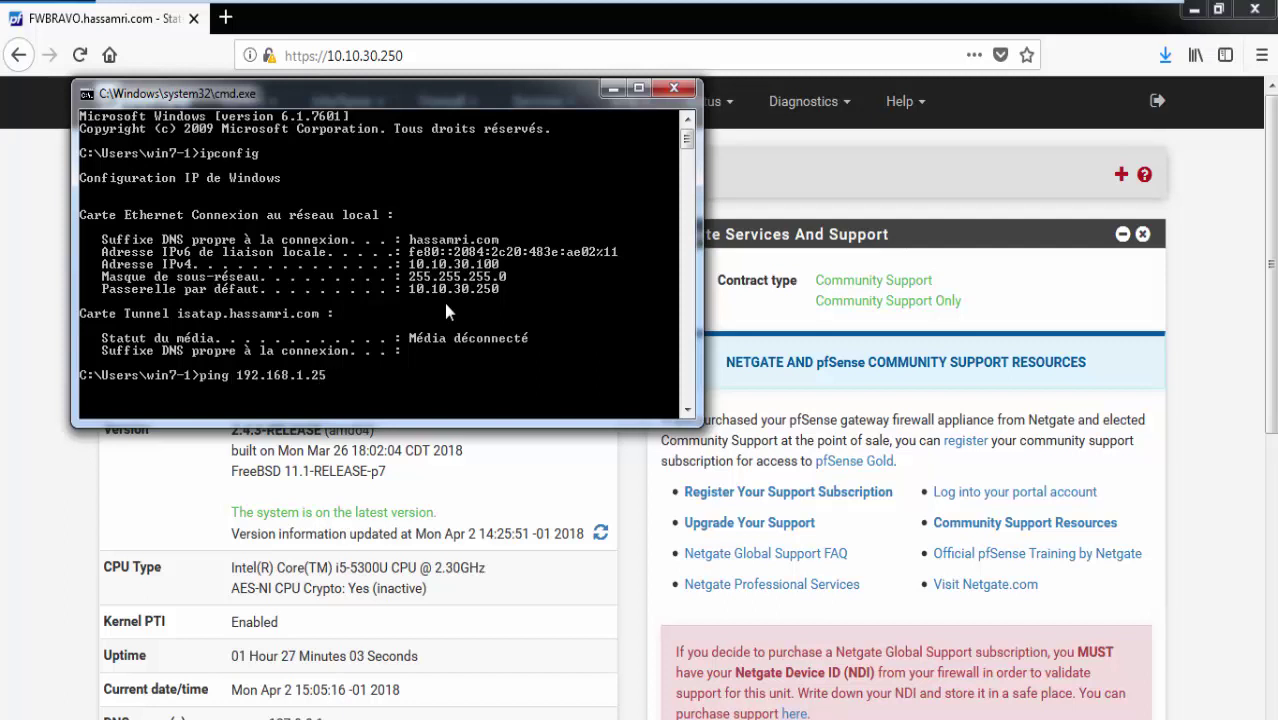
{"action": "key", "text": "Return"}
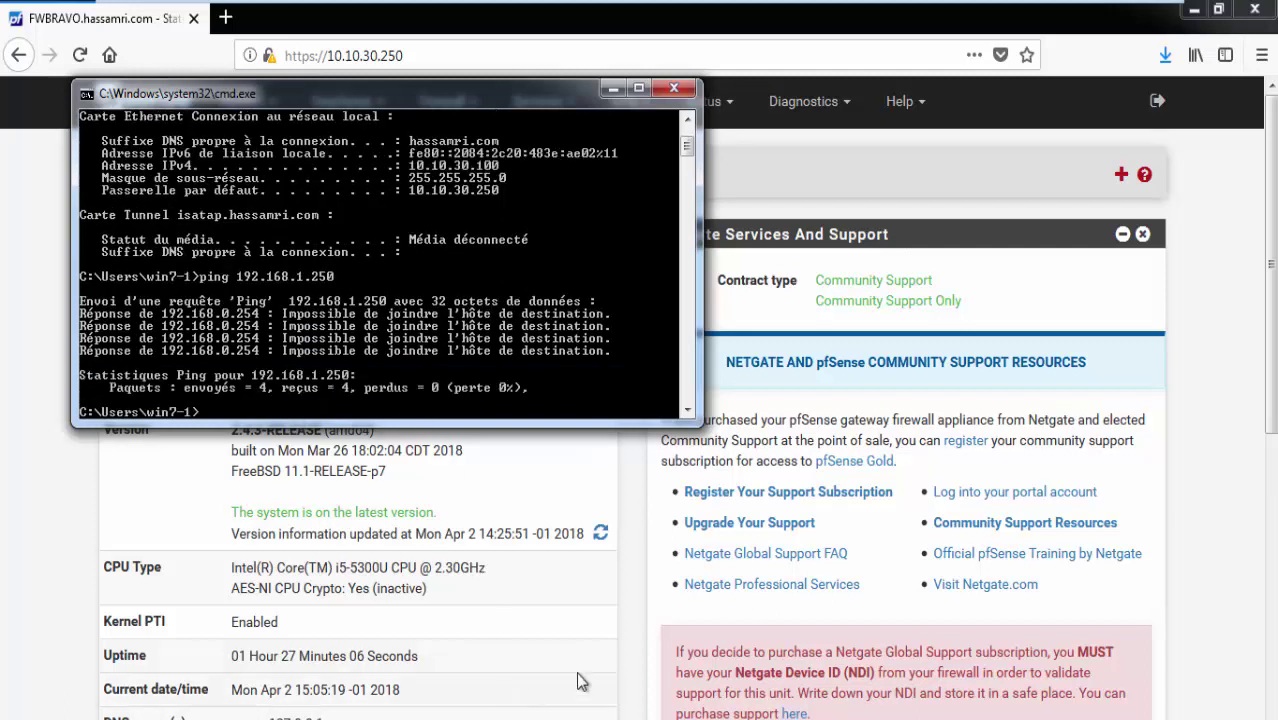
{"action": "mouse_move", "coordinate": [754, 7]}
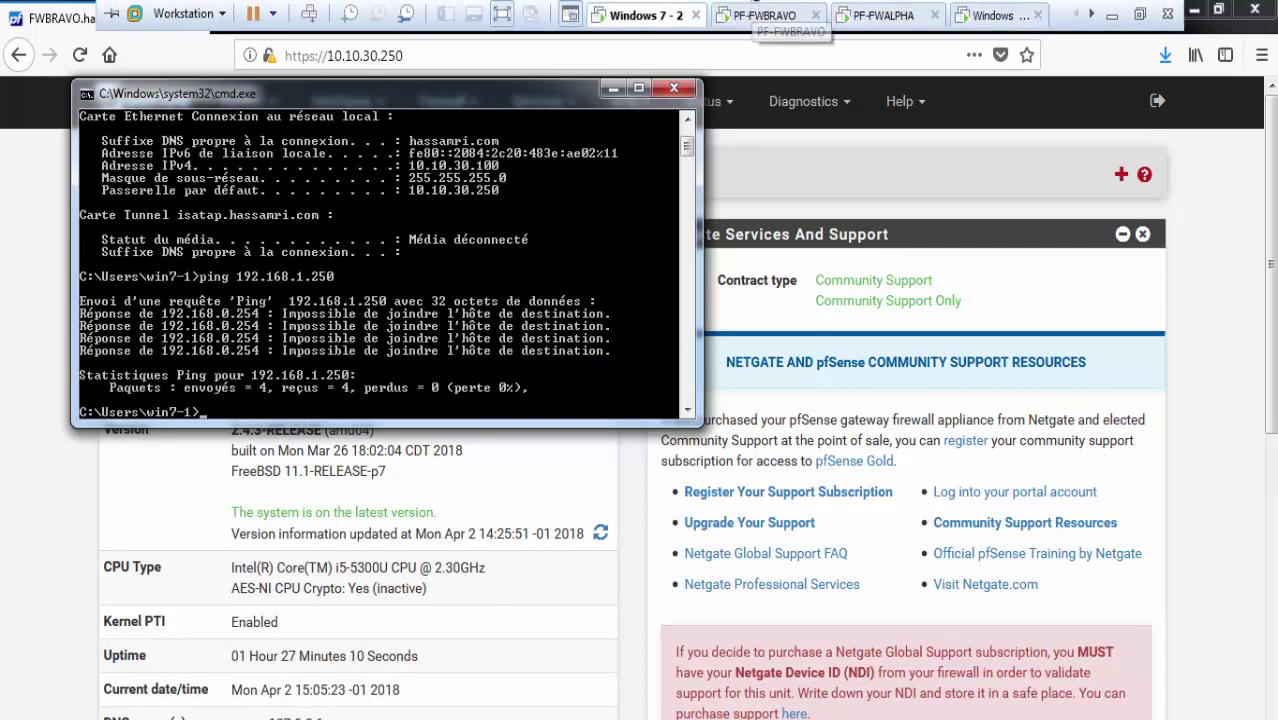
{"action": "left_click", "coordinate": [1137, 14]}
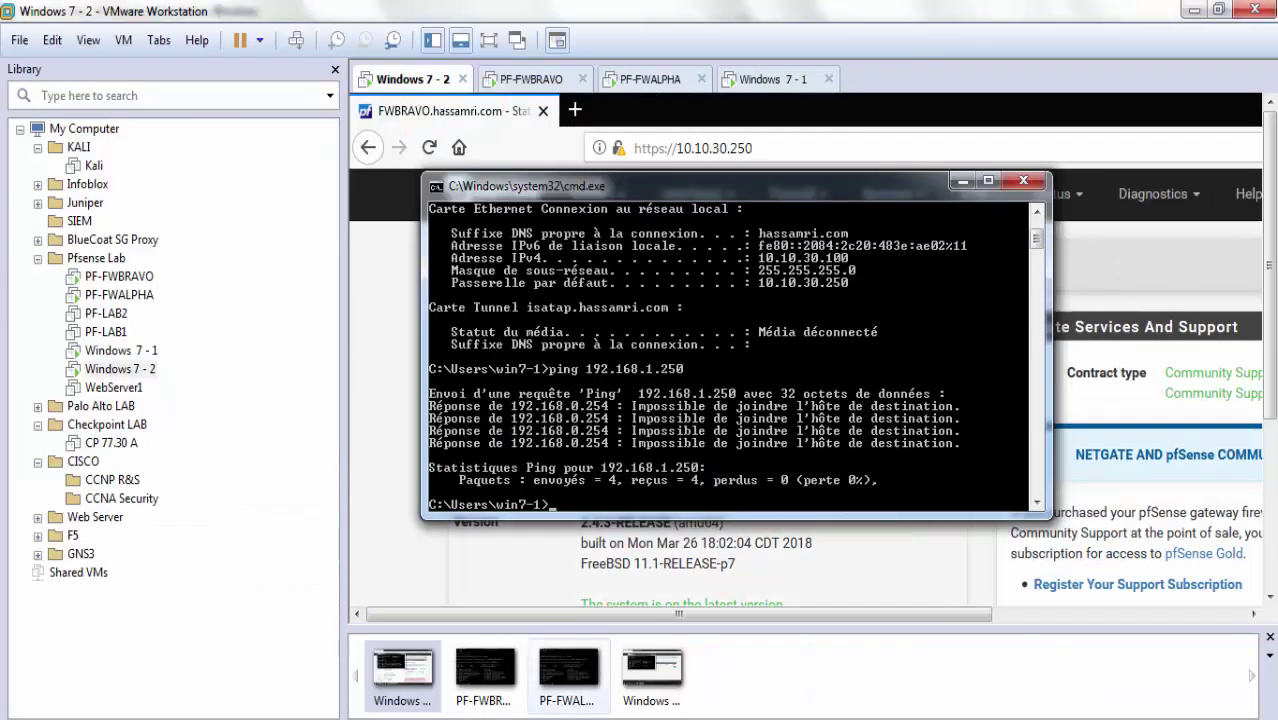
{"action": "key", "text": "alt+Tab"}
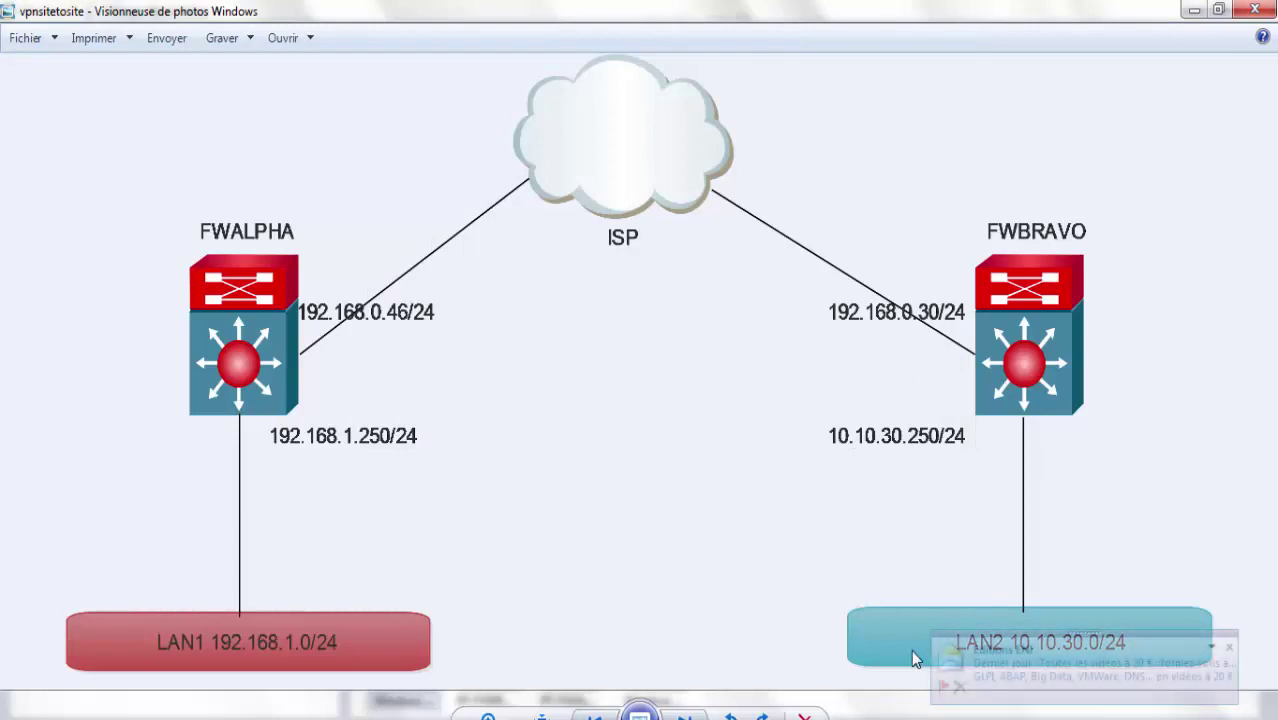
Dismiss the e-mail alert and switch full screen to the guest showing FWALPHA's IPsec Tunnels page.
{"action": "left_click", "coordinate": [1231, 648]}
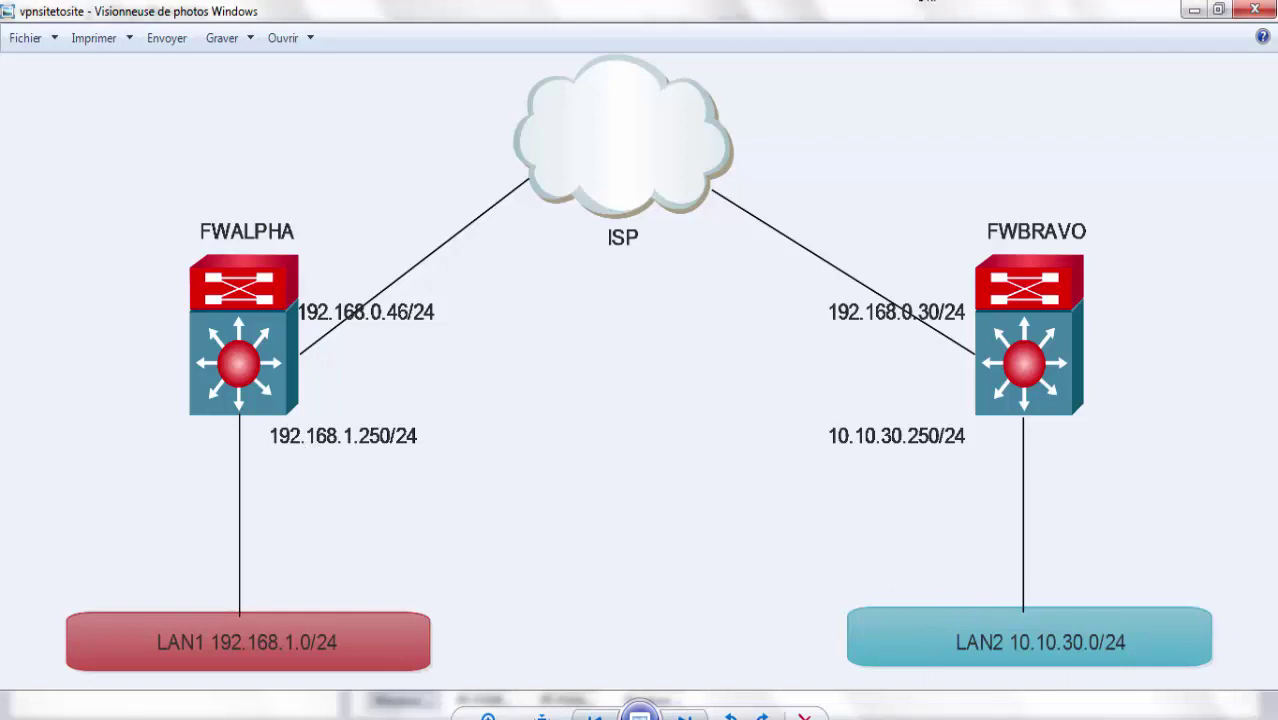
{"action": "mouse_move", "coordinate": [763, 712]}
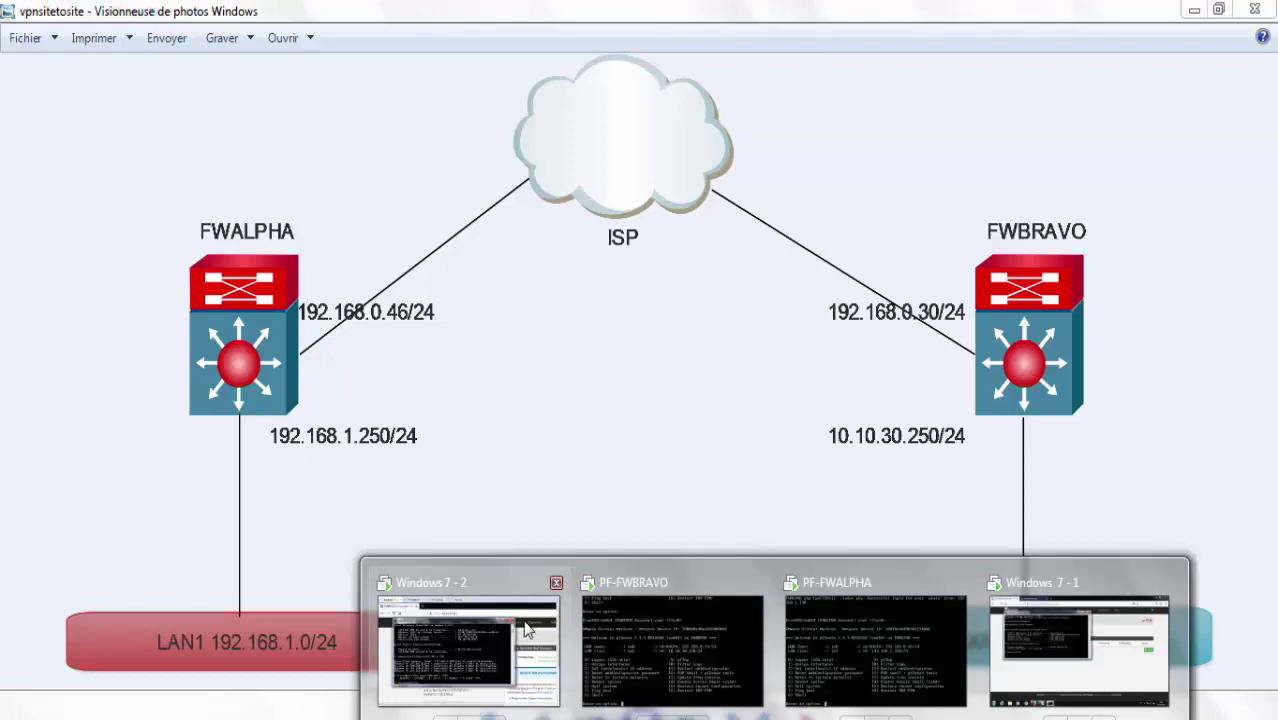
{"action": "left_click", "coordinate": [527, 628]}
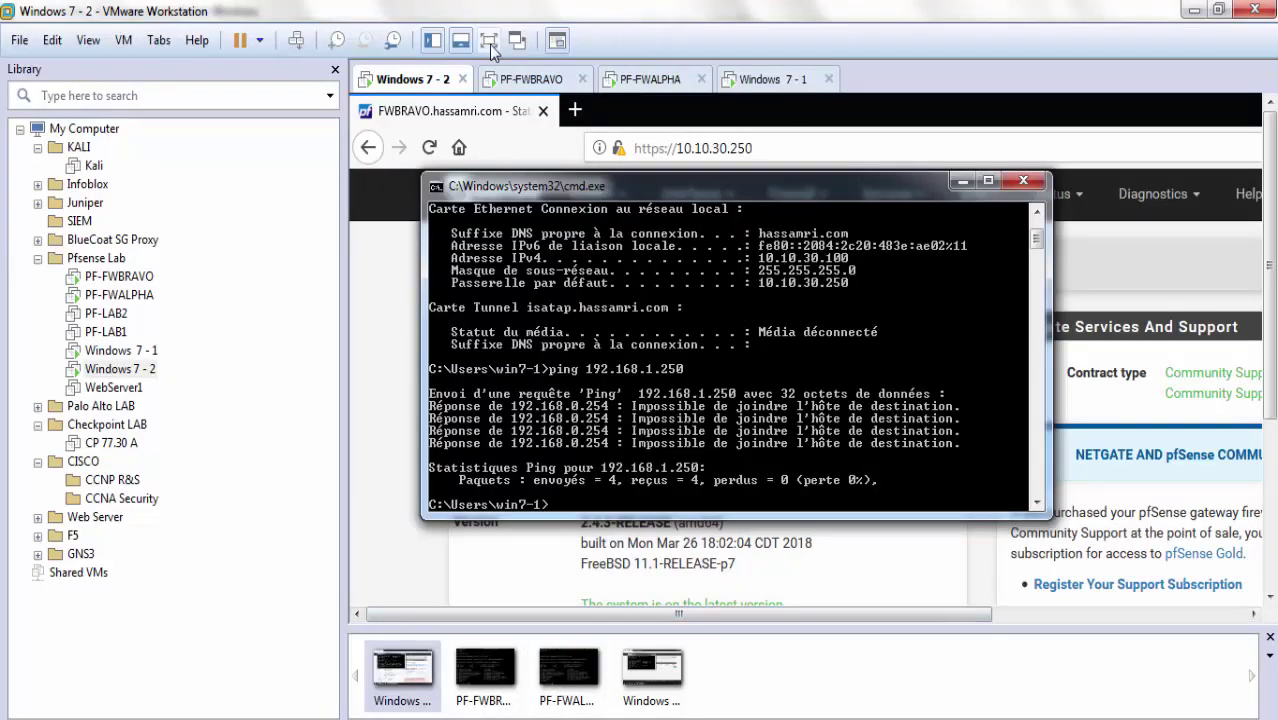
{"action": "left_click", "coordinate": [489, 42]}
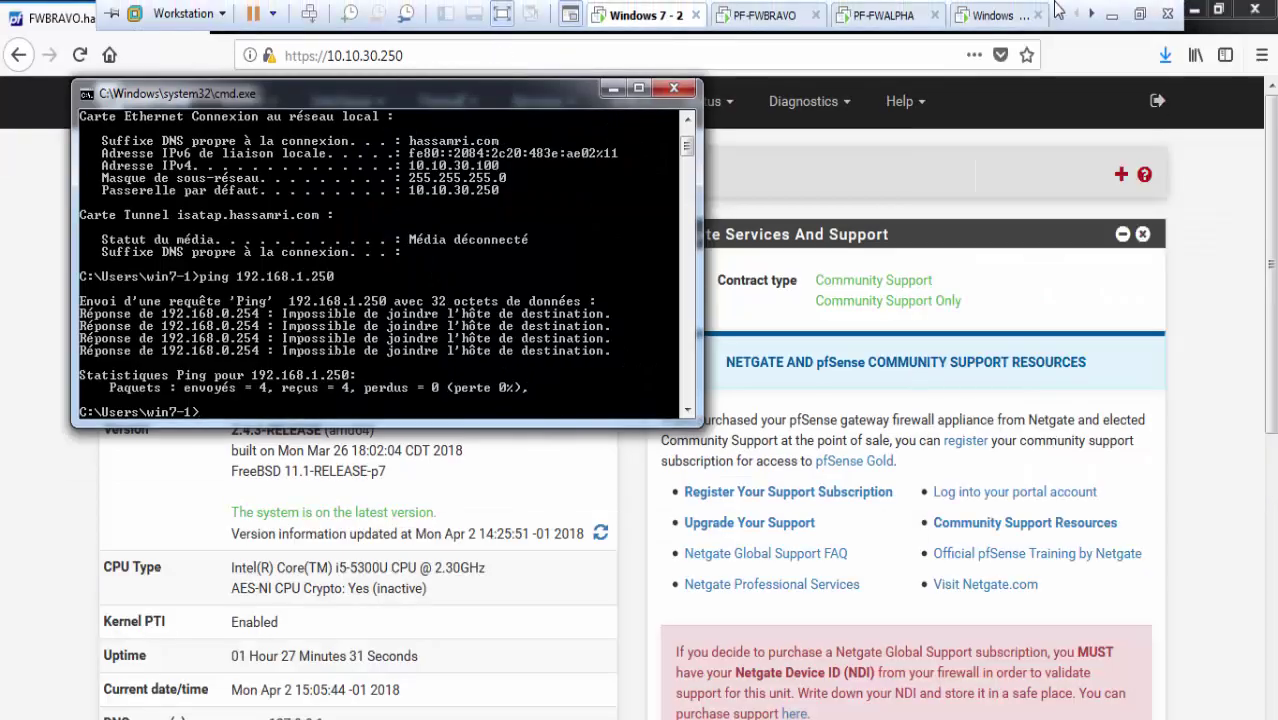
{"action": "left_click", "coordinate": [893, 15]}
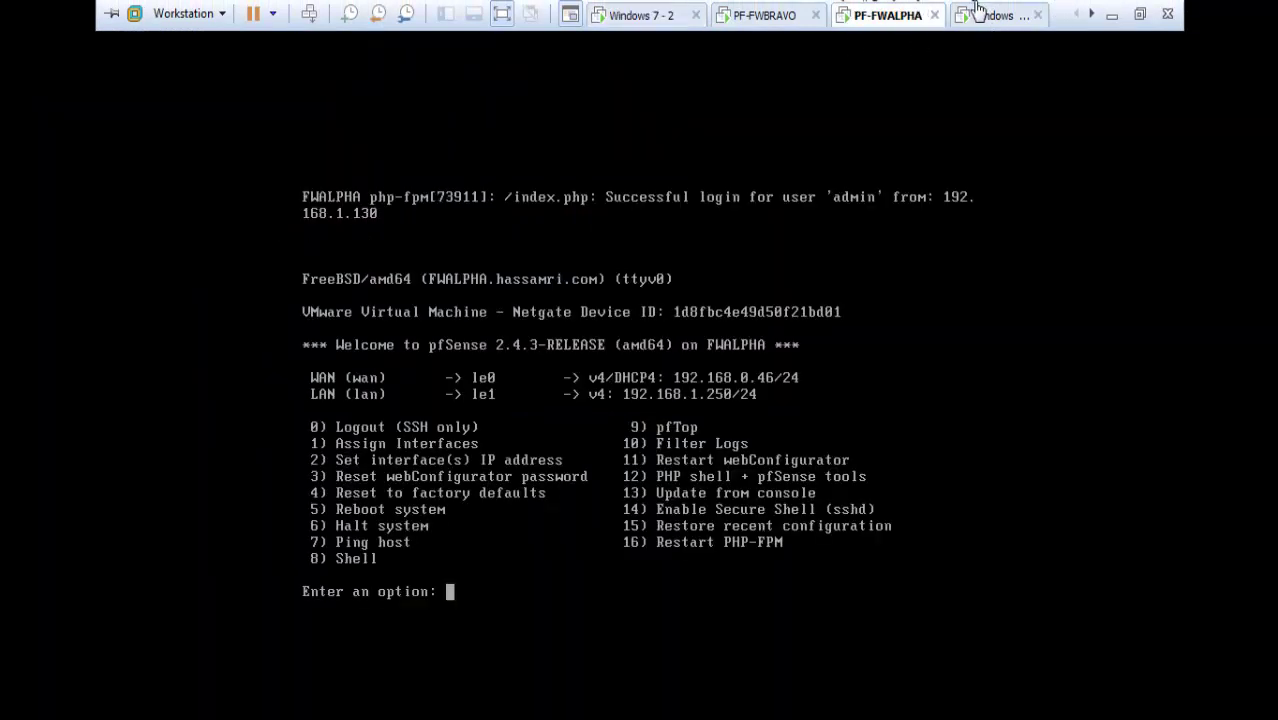
{"action": "left_click", "coordinate": [977, 10]}
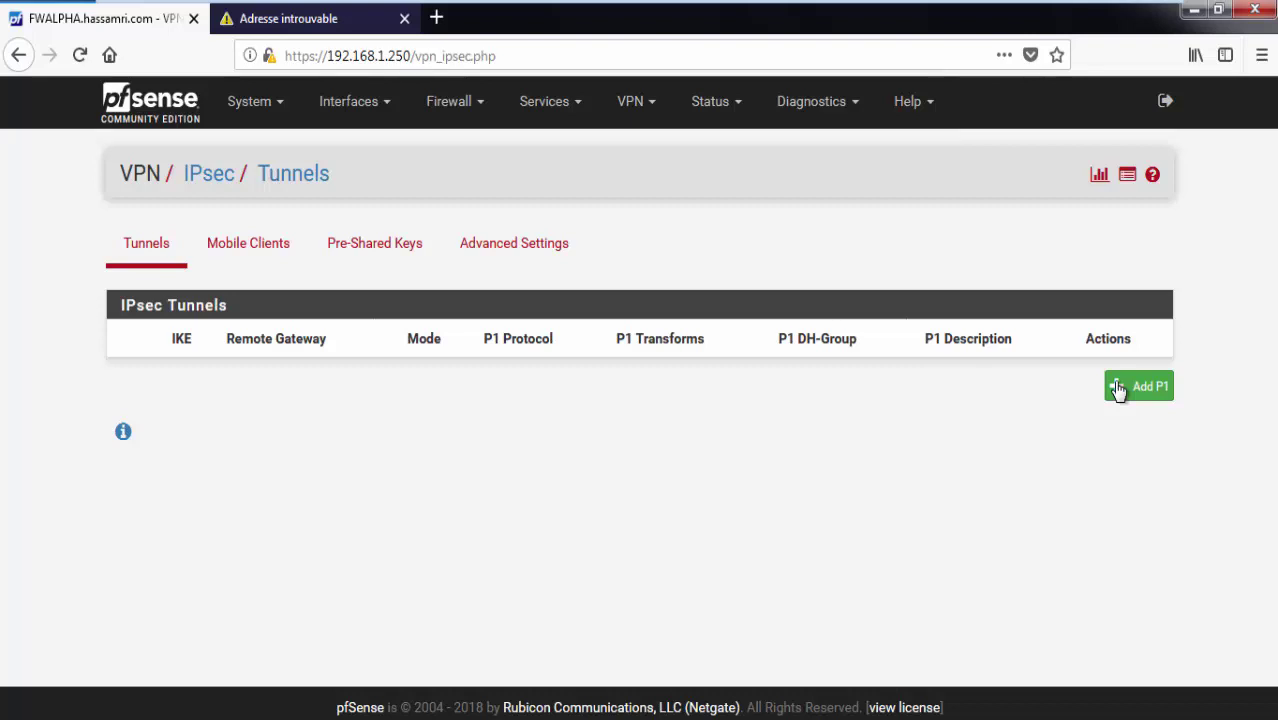
Start a new Phase 1 entry on FWALPHA with Key Exchange version IKEv2.
{"action": "left_click", "coordinate": [1138, 386]}
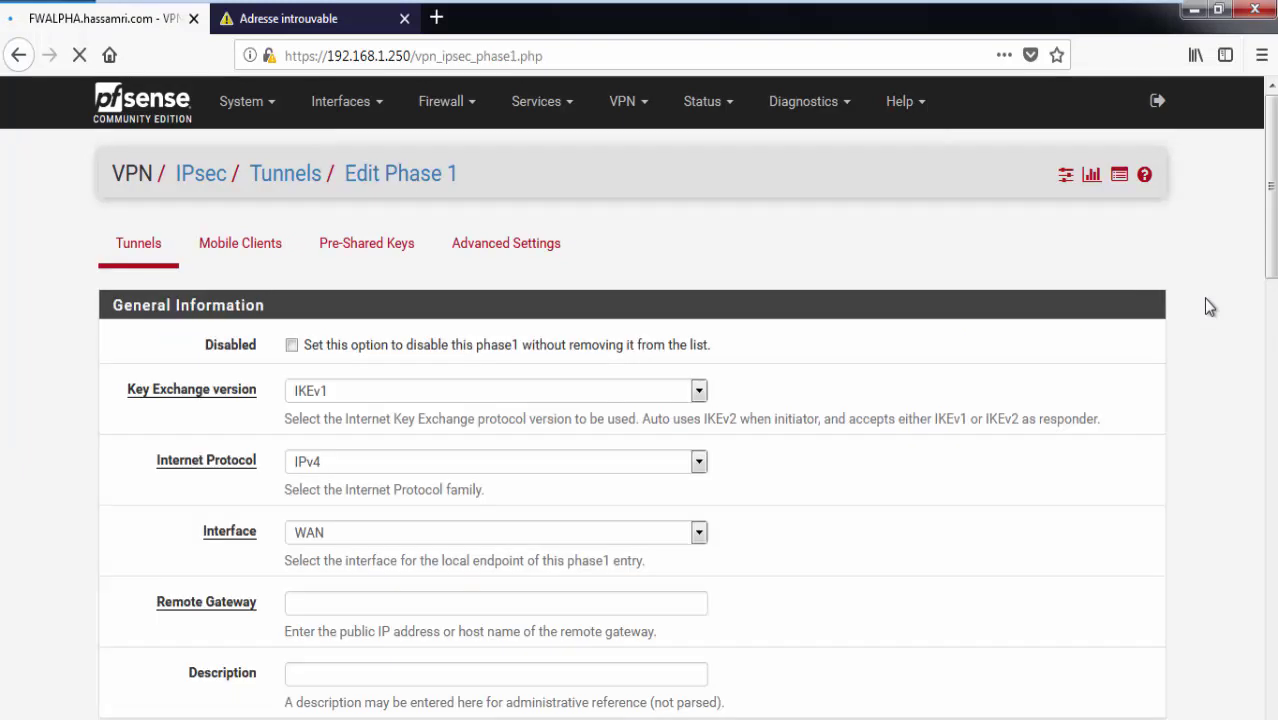
{"action": "scroll", "coordinate": [350, 416], "scroll_direction": "down", "scroll_amount": 2}
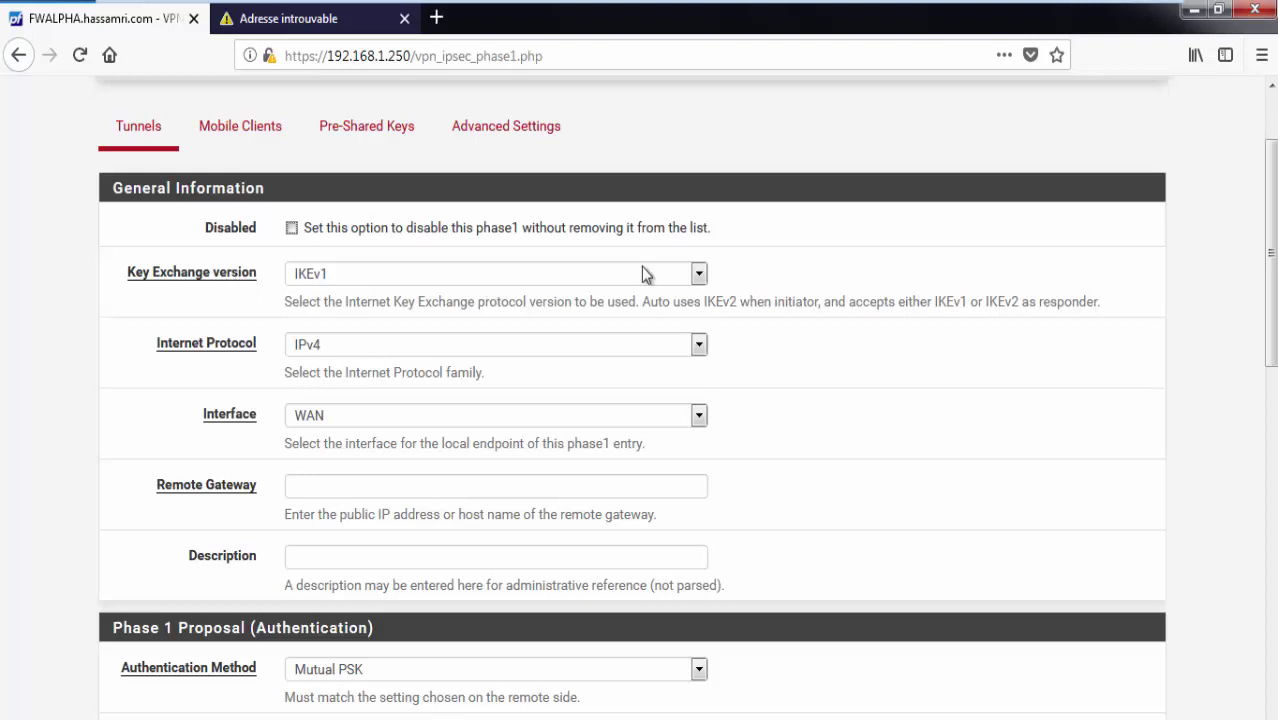
{"action": "left_click_drag", "start_coordinate": [704, 300], "coordinate": [731, 298]}
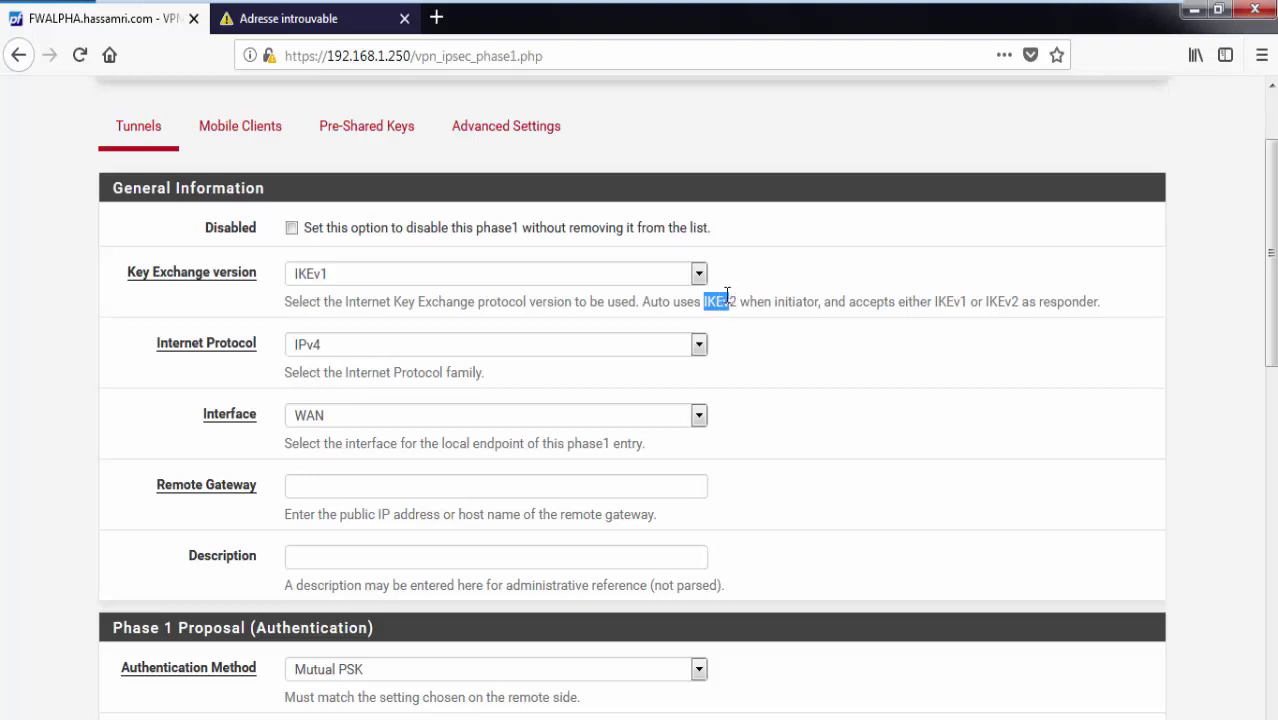
{"action": "left_click", "coordinate": [540, 275]}
{"action": "left_click", "coordinate": [548, 273]}
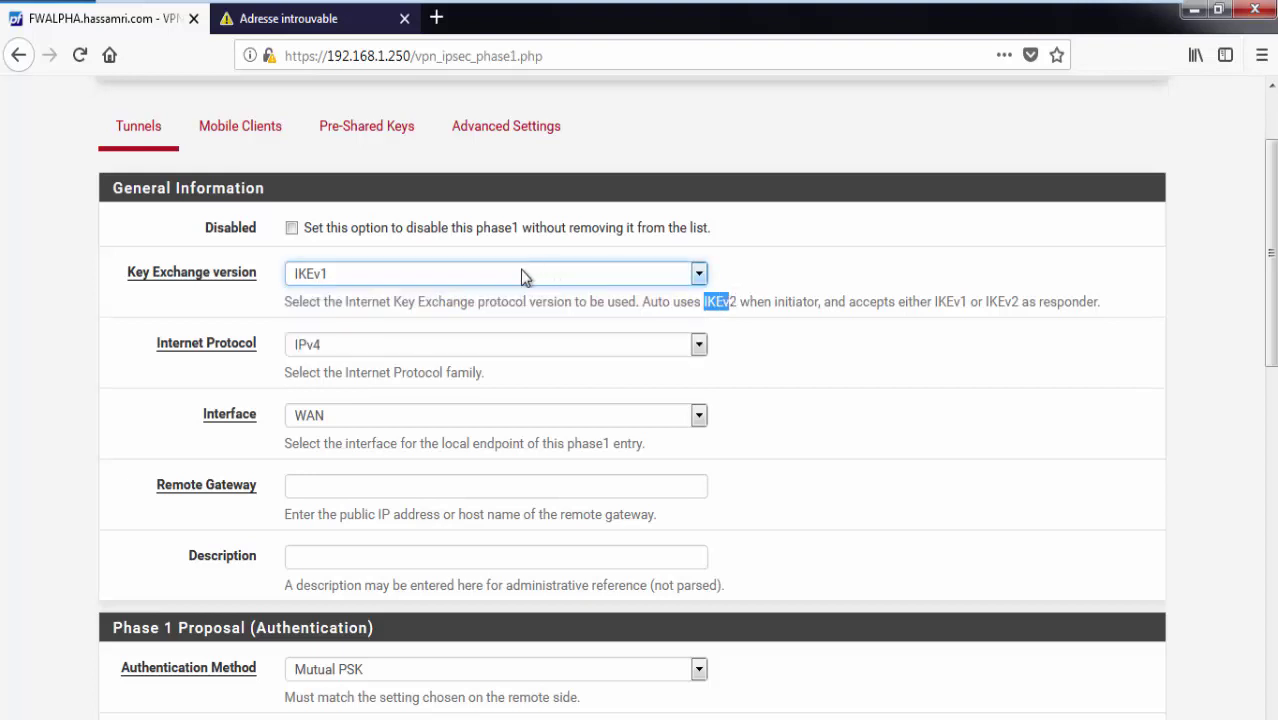
{"action": "left_click", "coordinate": [522, 276]}
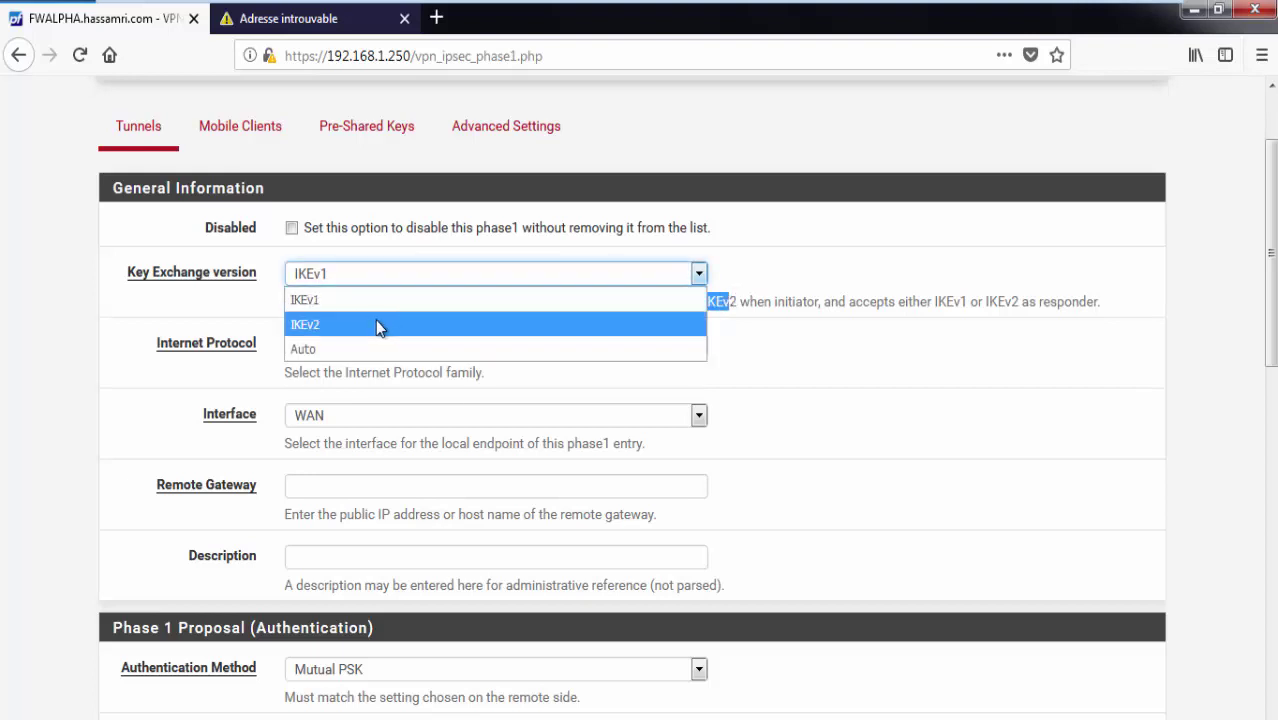
{"action": "left_click", "coordinate": [370, 322]}
{"action": "left_click", "coordinate": [370, 279]}
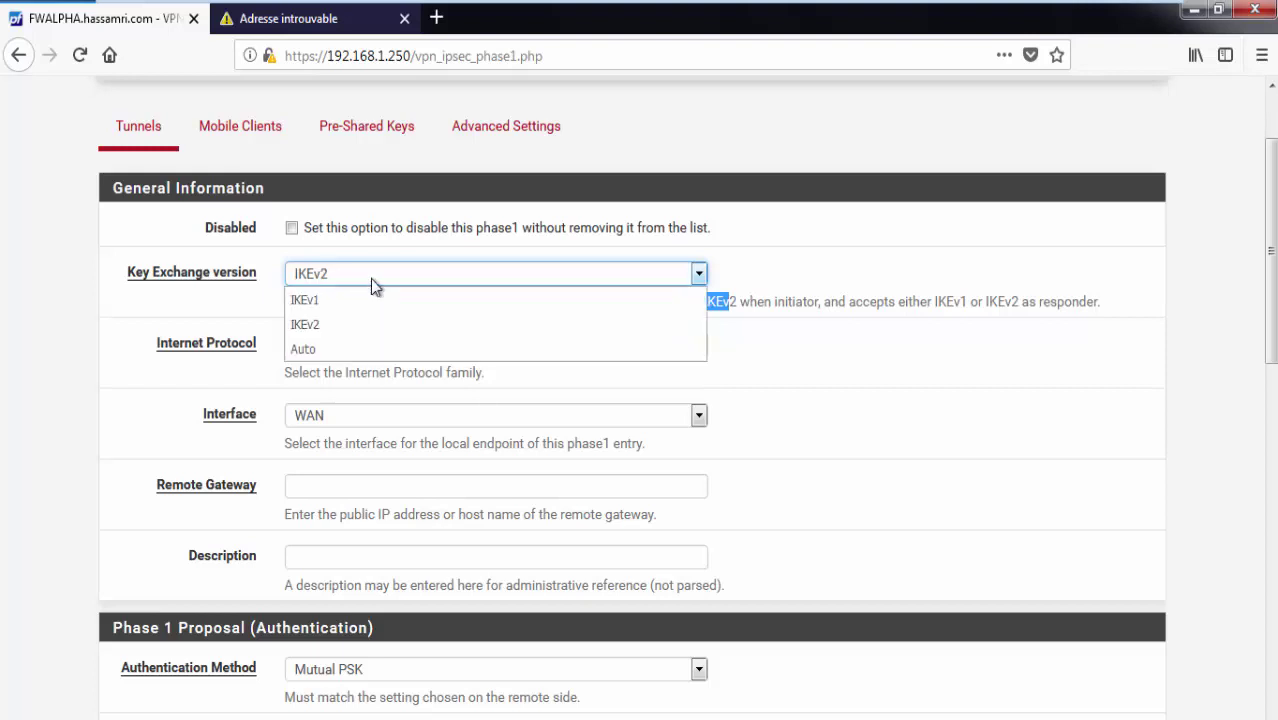
{"action": "left_click", "coordinate": [380, 283]}
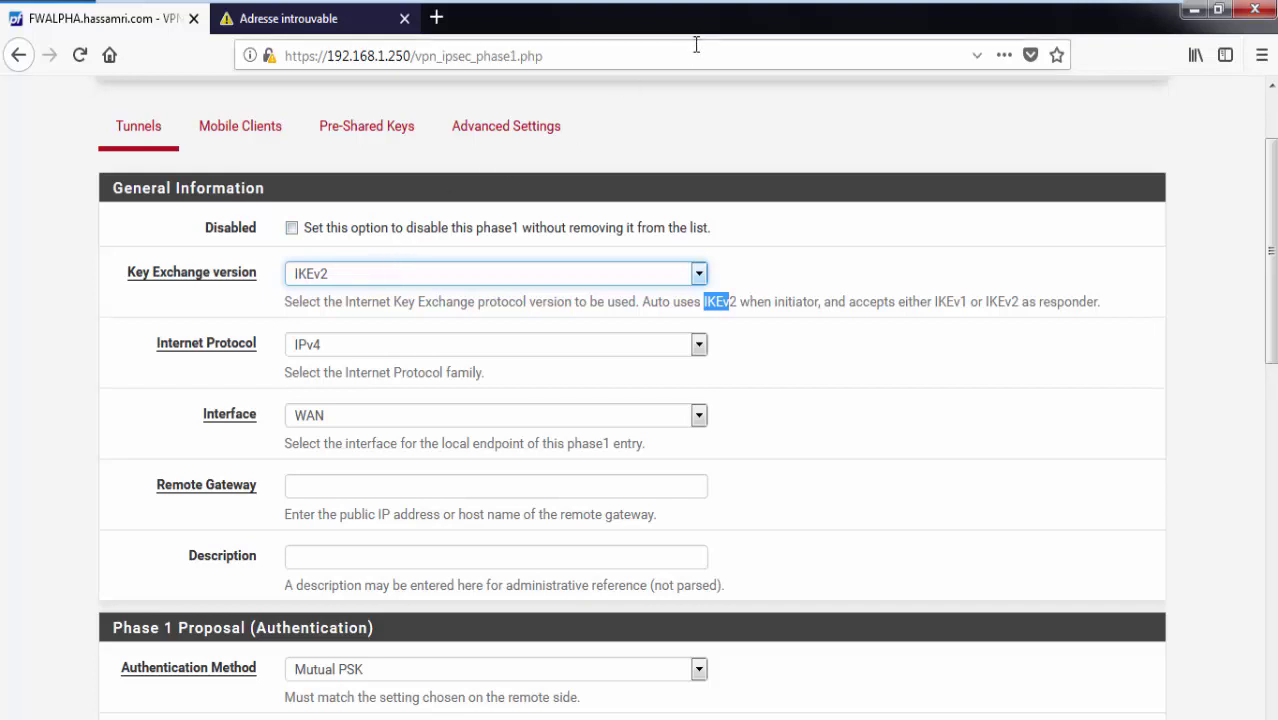
Keep IPv4 as the Internet Protocol and leave VMware full-screen view.
{"action": "left_click", "coordinate": [381, 348]}
{"action": "left_click", "coordinate": [383, 348]}
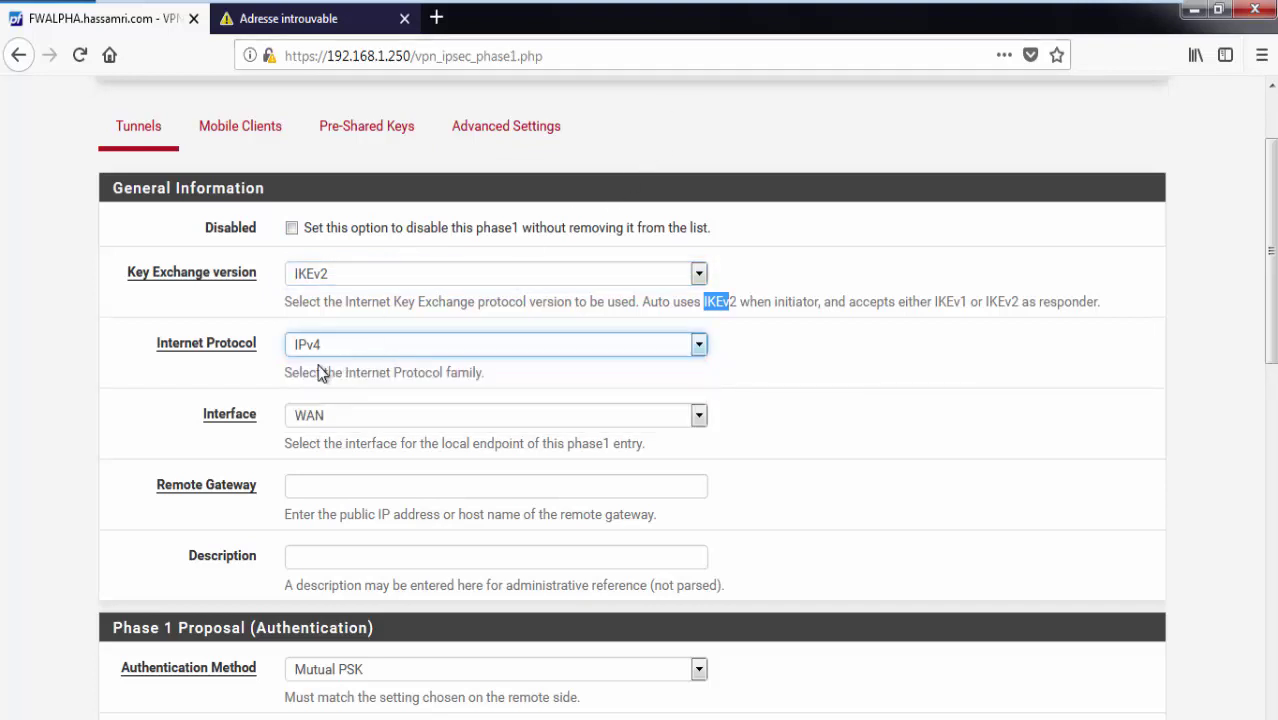
{"action": "scroll", "coordinate": [503, 293], "scroll_direction": "down", "scroll_amount": 2}
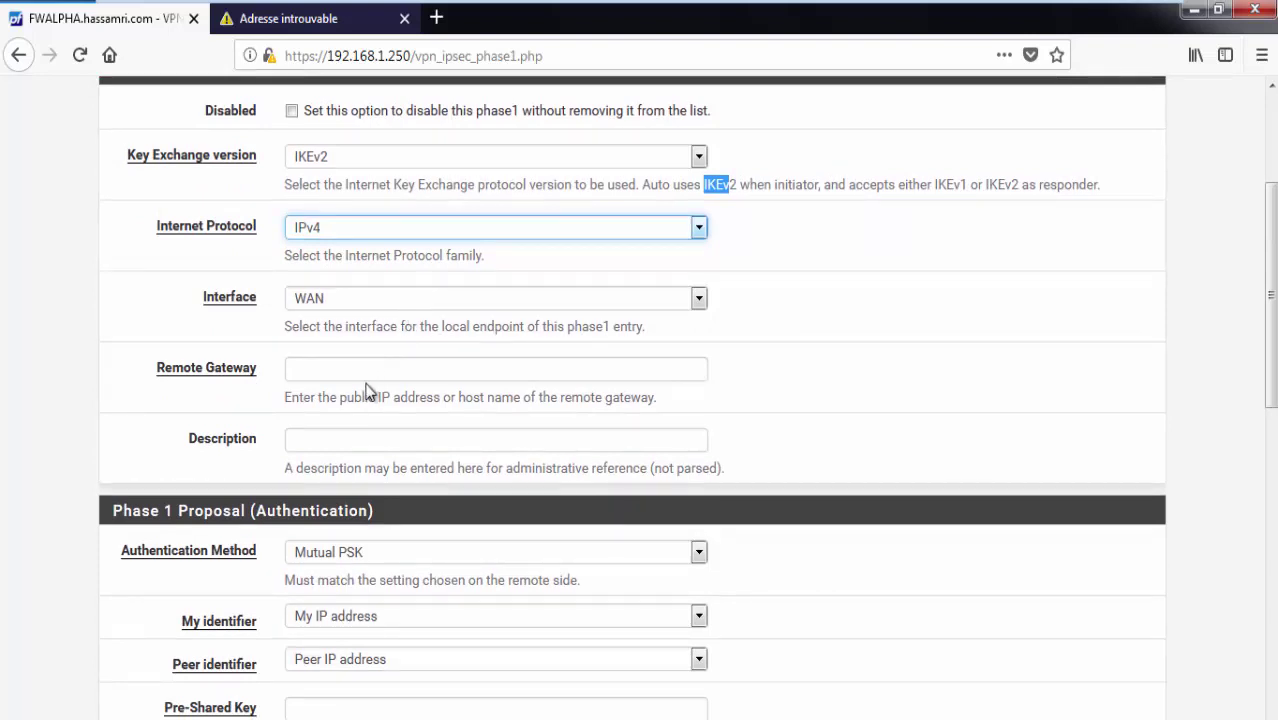
{"action": "left_click_drag", "start_coordinate": [155, 390], "coordinate": [172, 366]}
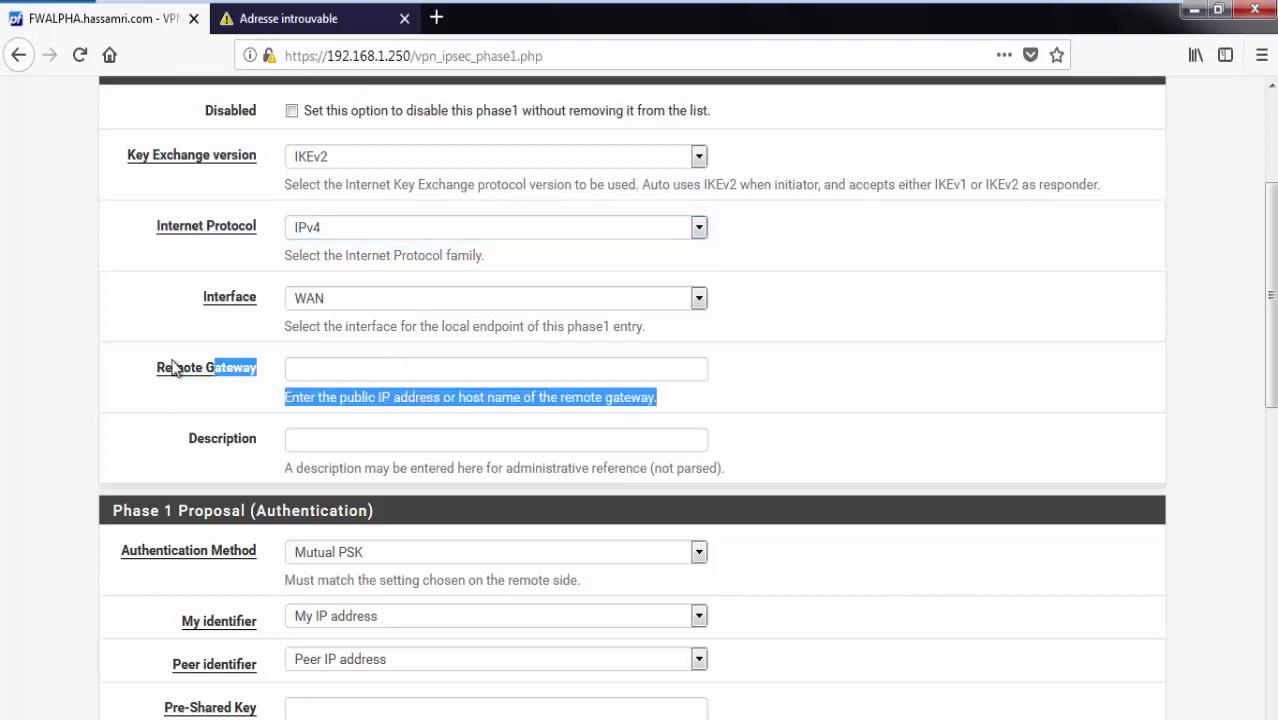
{"action": "left_click", "coordinate": [165, 366]}
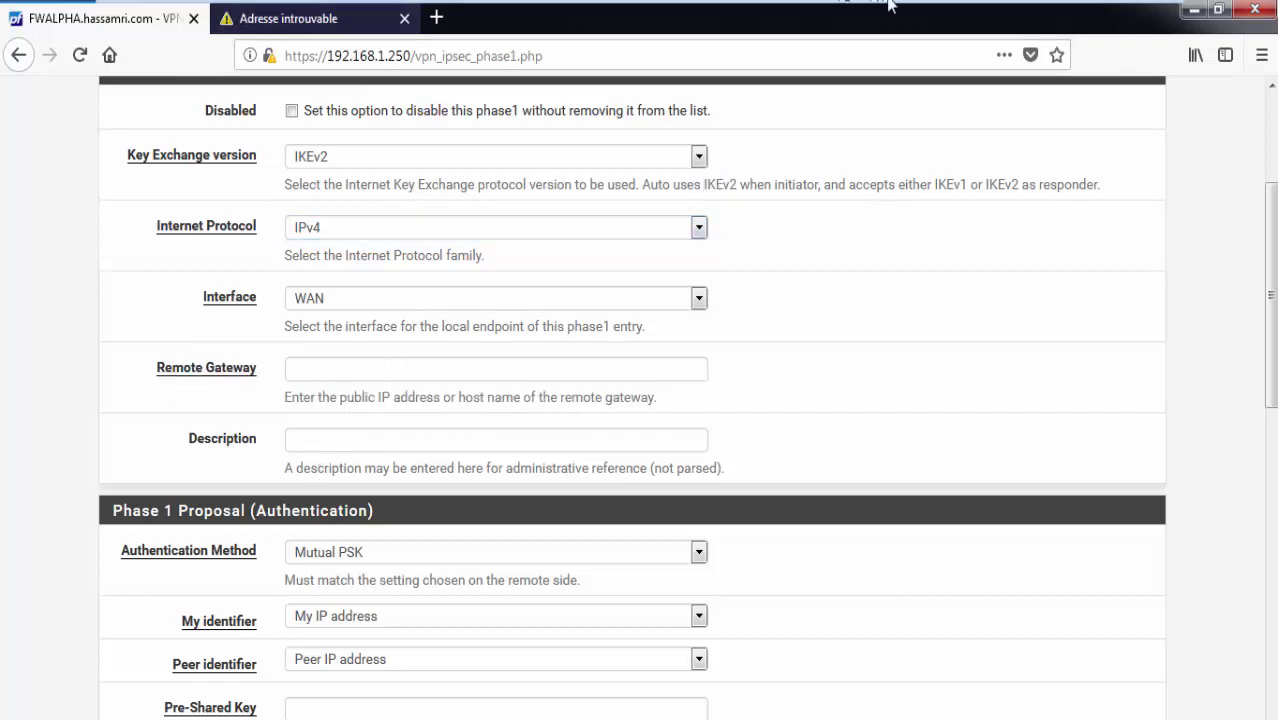
{"action": "mouse_move", "coordinate": [901, 5]}
{"action": "left_click", "coordinate": [1139, 12]}
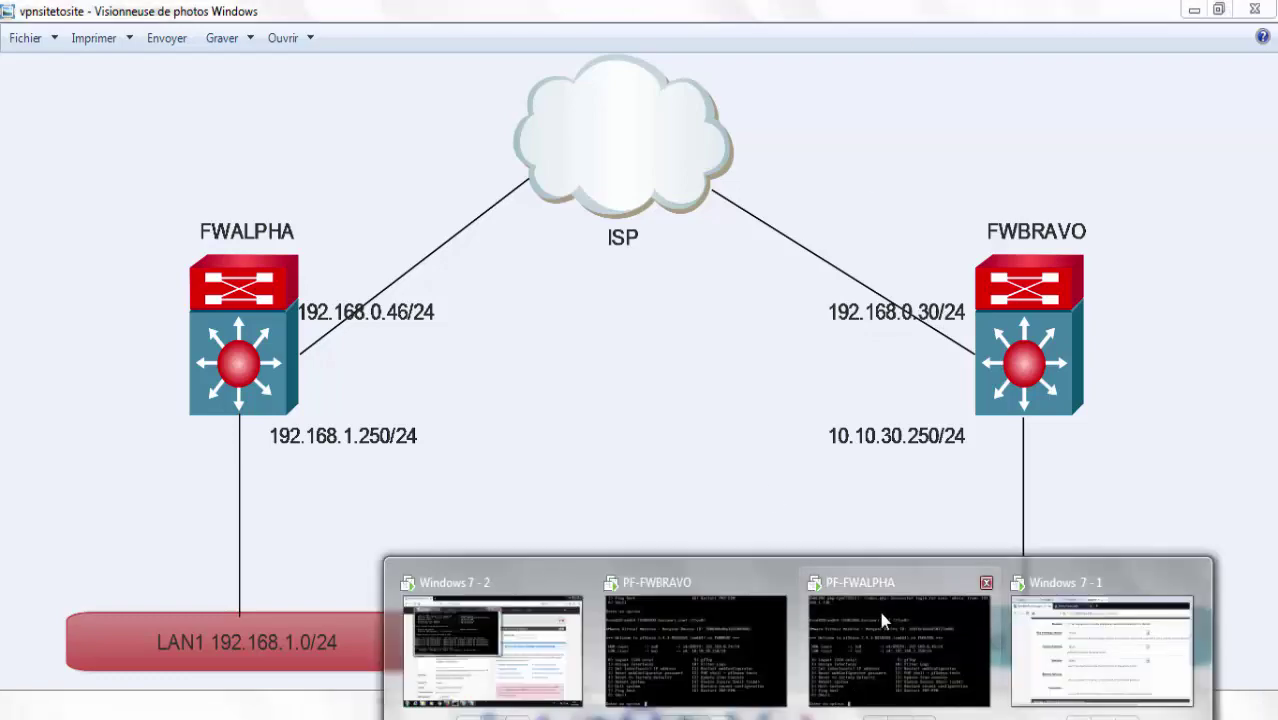
Look over the PF-FWALPHA and PF-FWBRAVO consoles and the network diagram.
{"action": "left_click", "coordinate": [878, 607]}
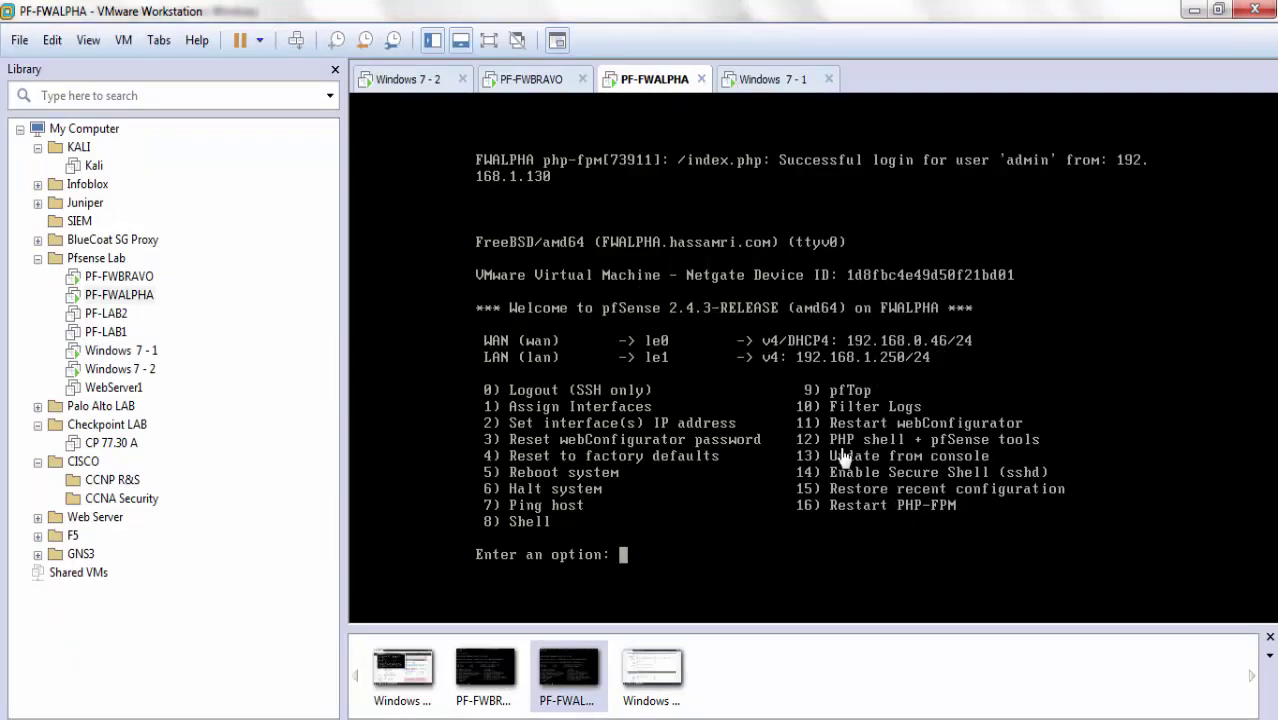
{"action": "key", "text": "alt+Tab"}
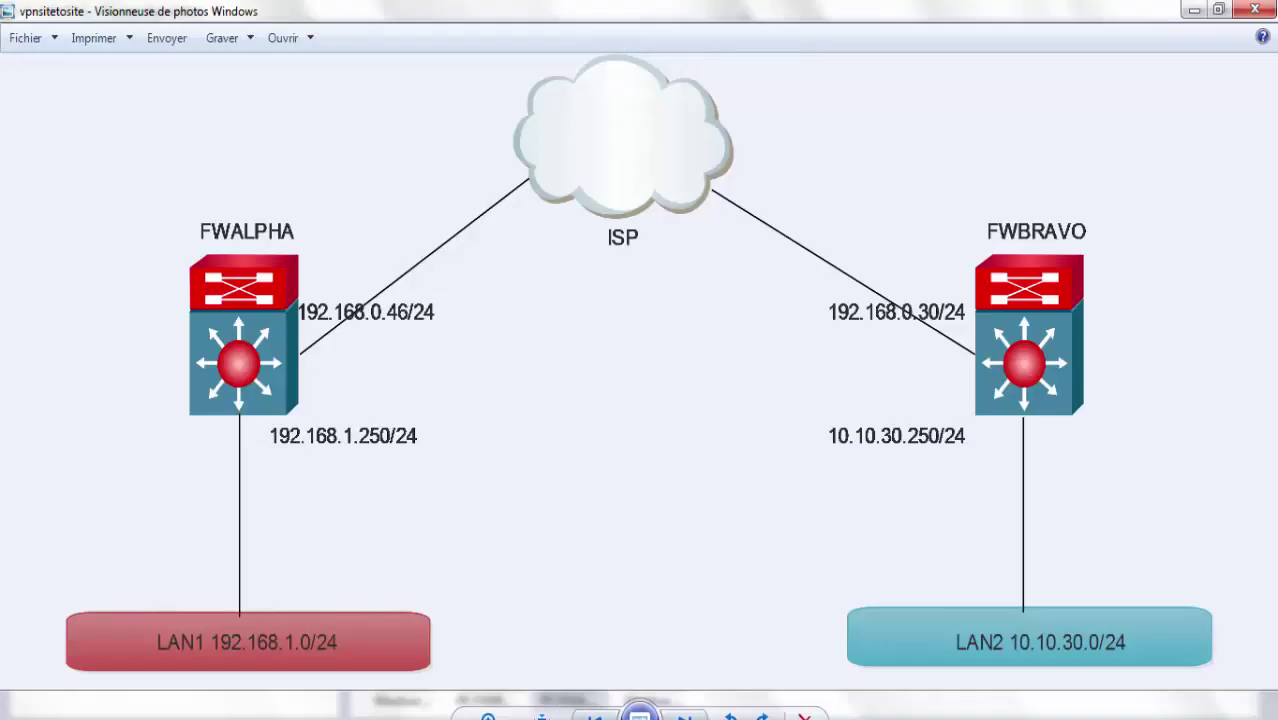
{"action": "key", "text": "alt+Tab"}
{"action": "left_click", "coordinate": [541, 82]}
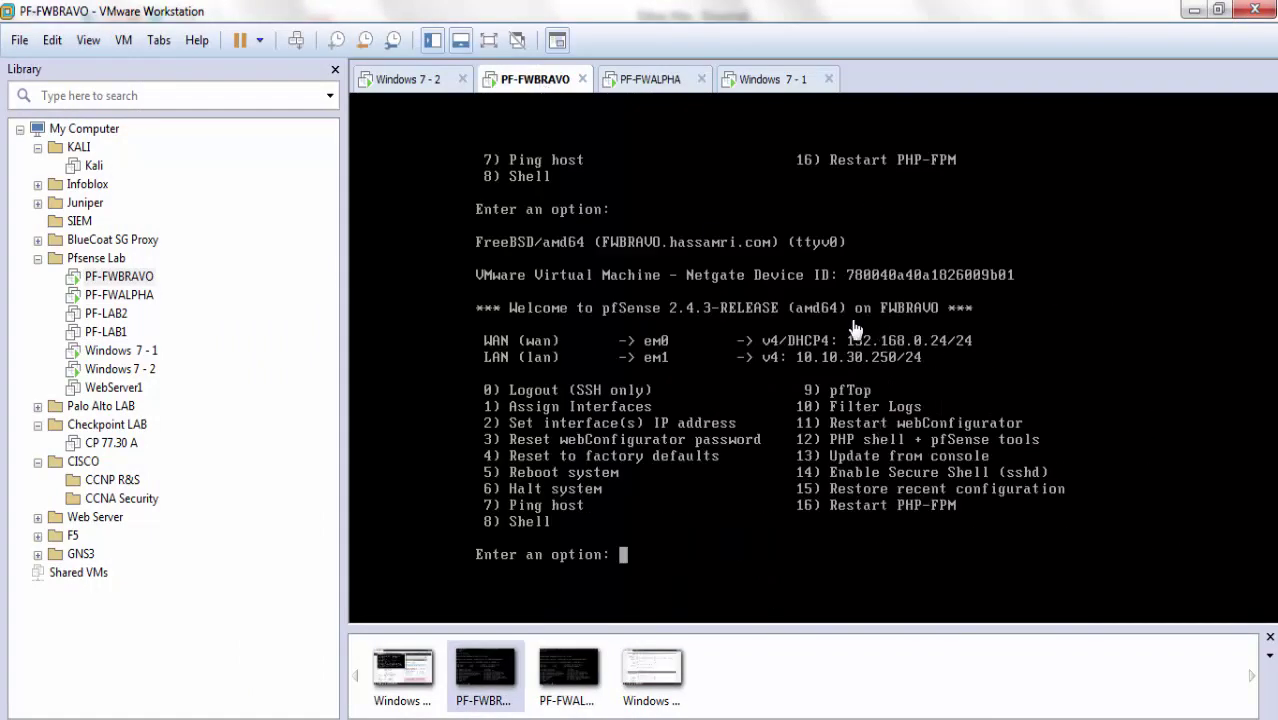
{"action": "left_click", "coordinate": [918, 520]}
{"action": "left_click", "coordinate": [962, 660]}
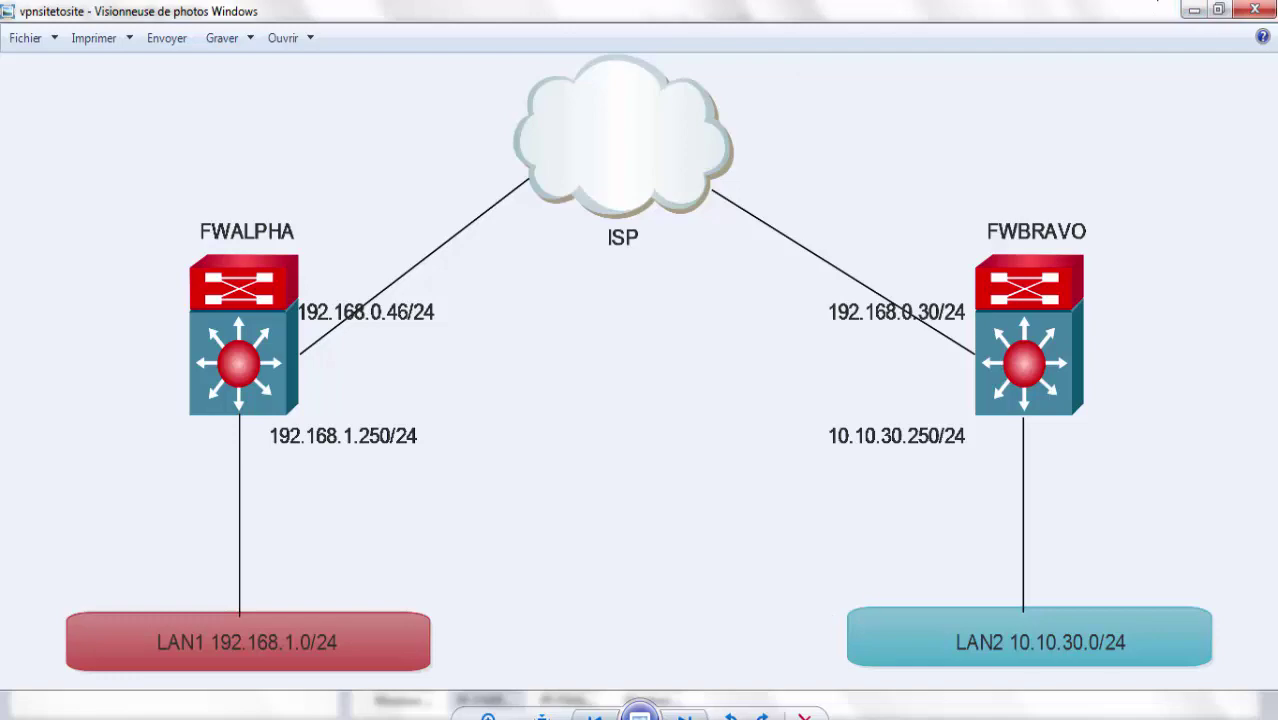
Return full screen to Windows 7 - 1 with focus in the Phase 1 Remote Gateway field.
{"action": "mouse_move", "coordinate": [840, 706]}
{"action": "left_click", "coordinate": [1050, 612]}
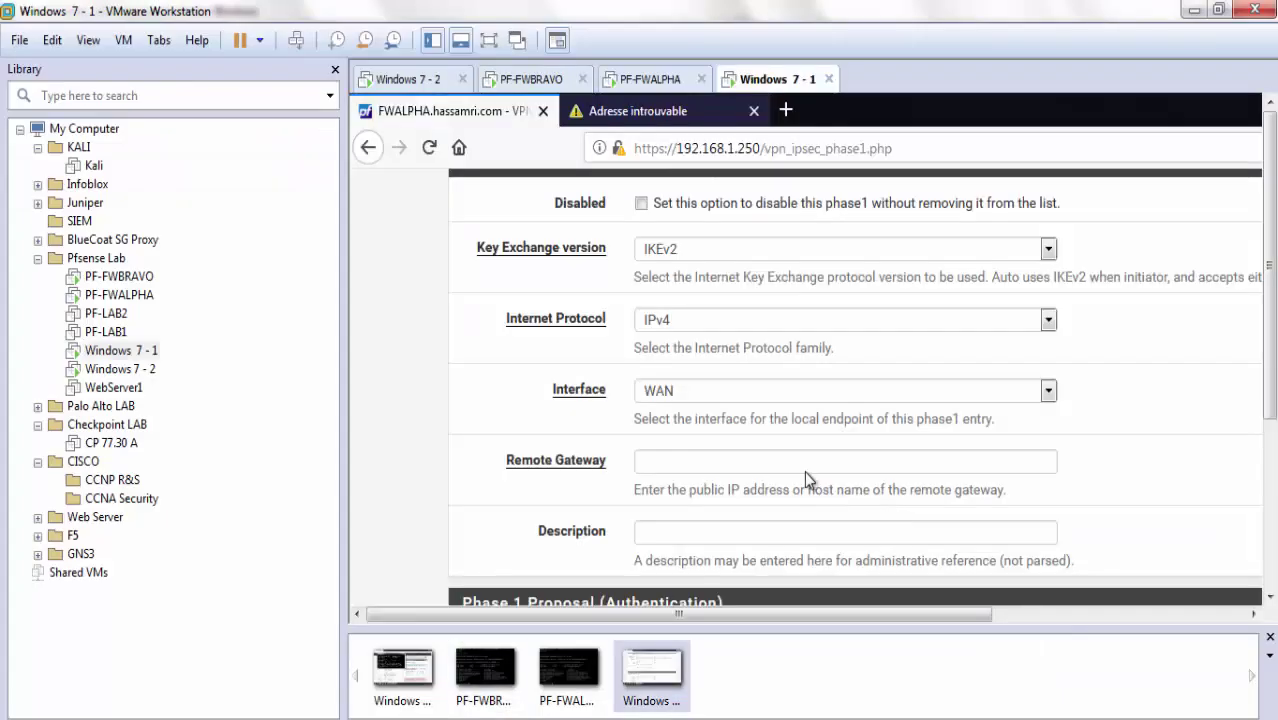
{"action": "left_click", "coordinate": [699, 462]}
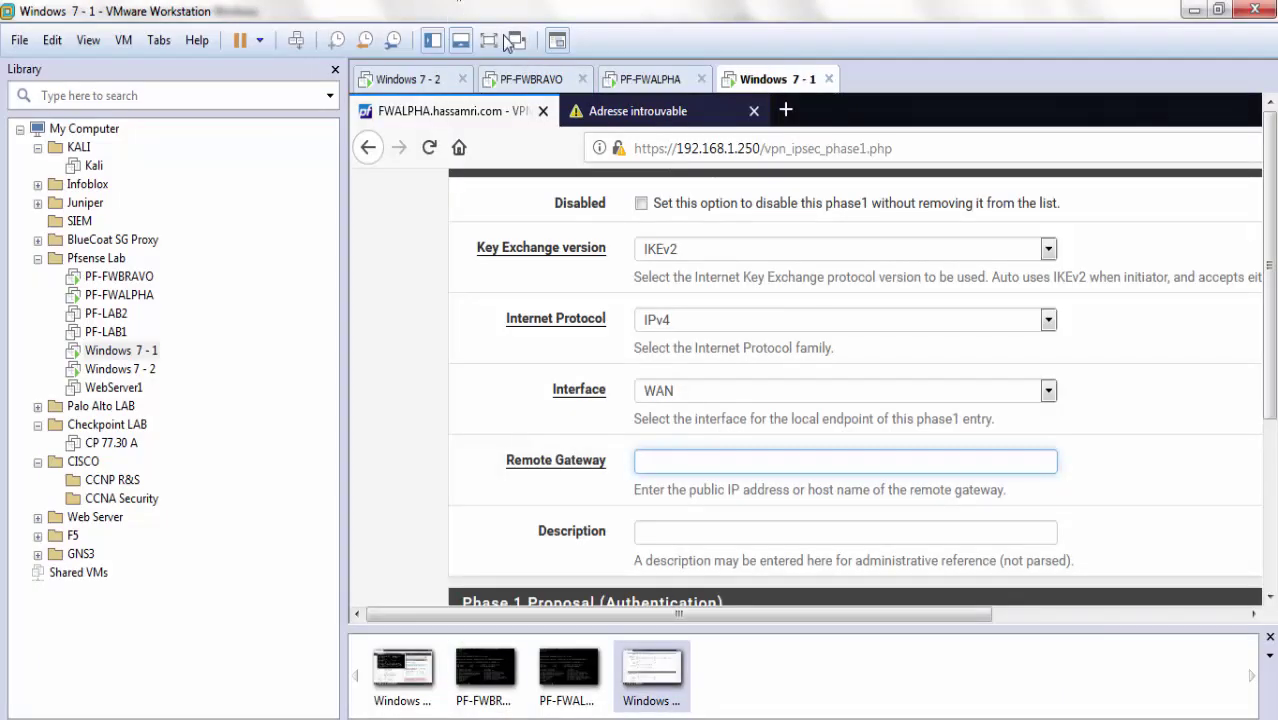
{"action": "left_click", "coordinate": [488, 40]}
Set Remote Gateway 192.168.0.24 and description 'TUNNELS VPN TO BRAVO SITE WAN'.
{"action": "type", "text": "1"}
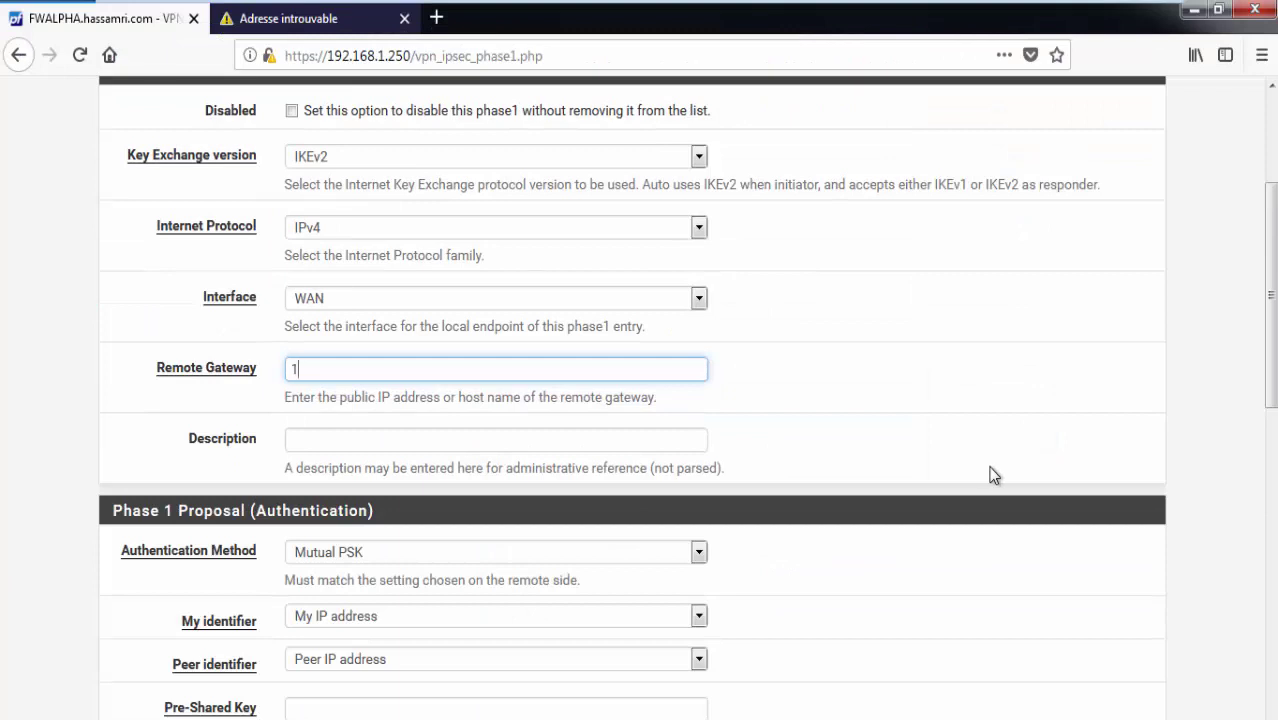
{"action": "type", "text": "92.1"}
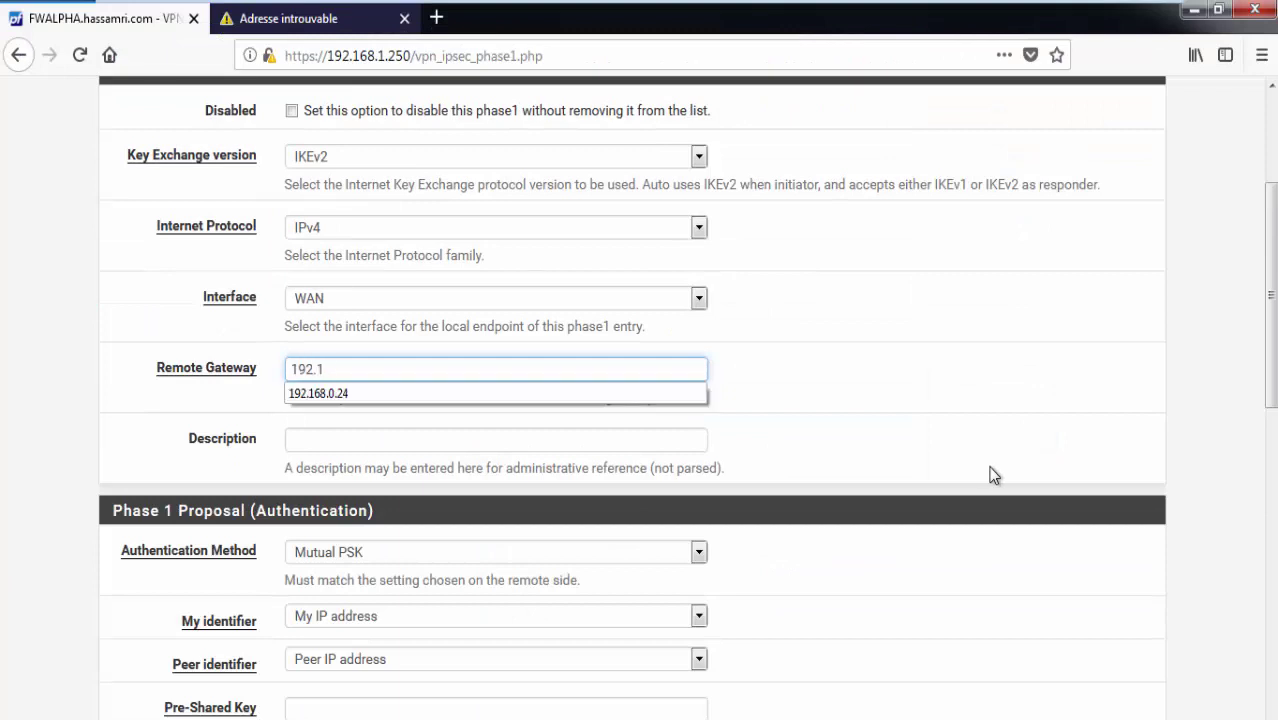
{"action": "type", "text": "68.0.24"}
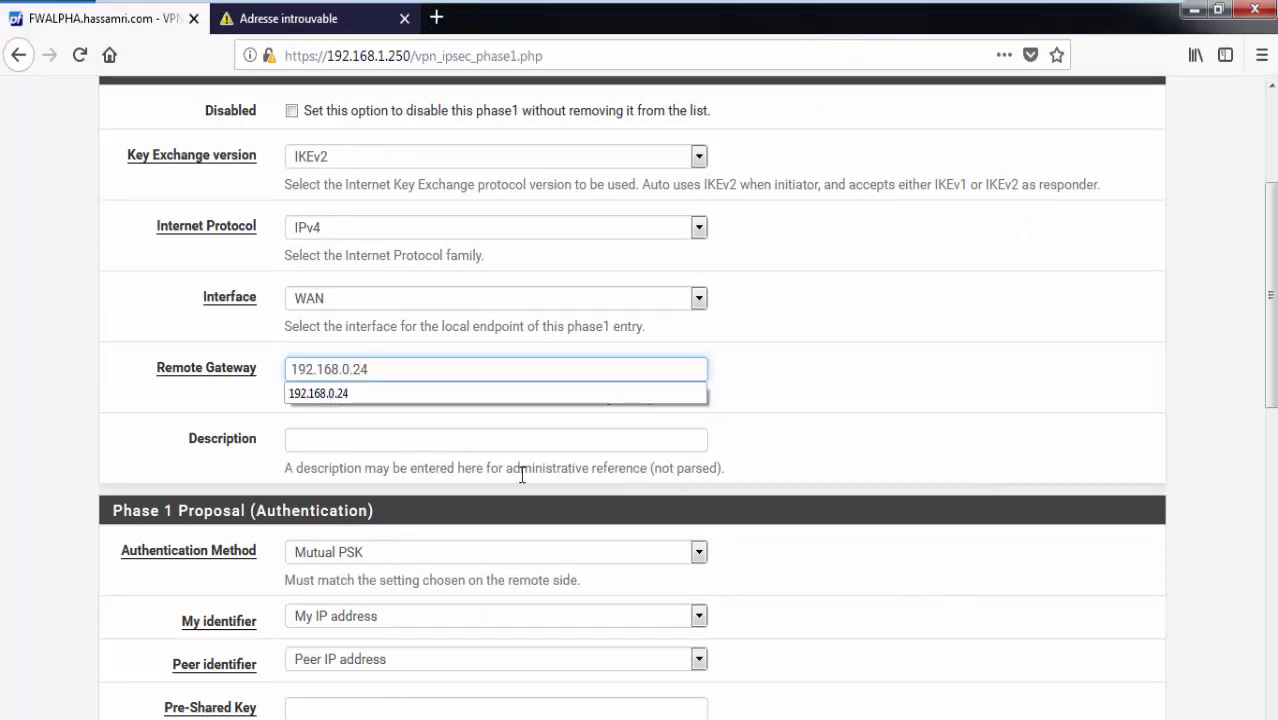
{"action": "left_click", "coordinate": [461, 441]}
{"action": "type", "text": "T"}
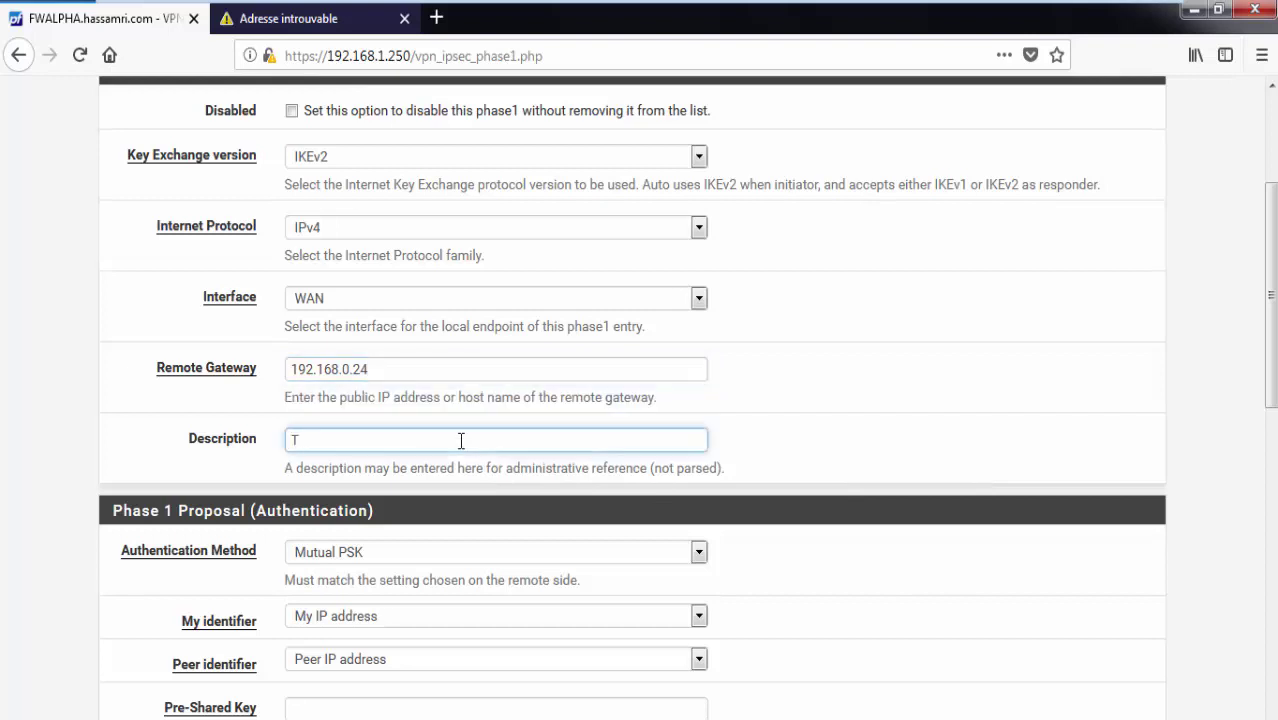
{"action": "type", "text": "UNNEL"}
{"action": "scroll", "coordinate": [542, 440], "scroll_direction": "up", "scroll_amount": 2}
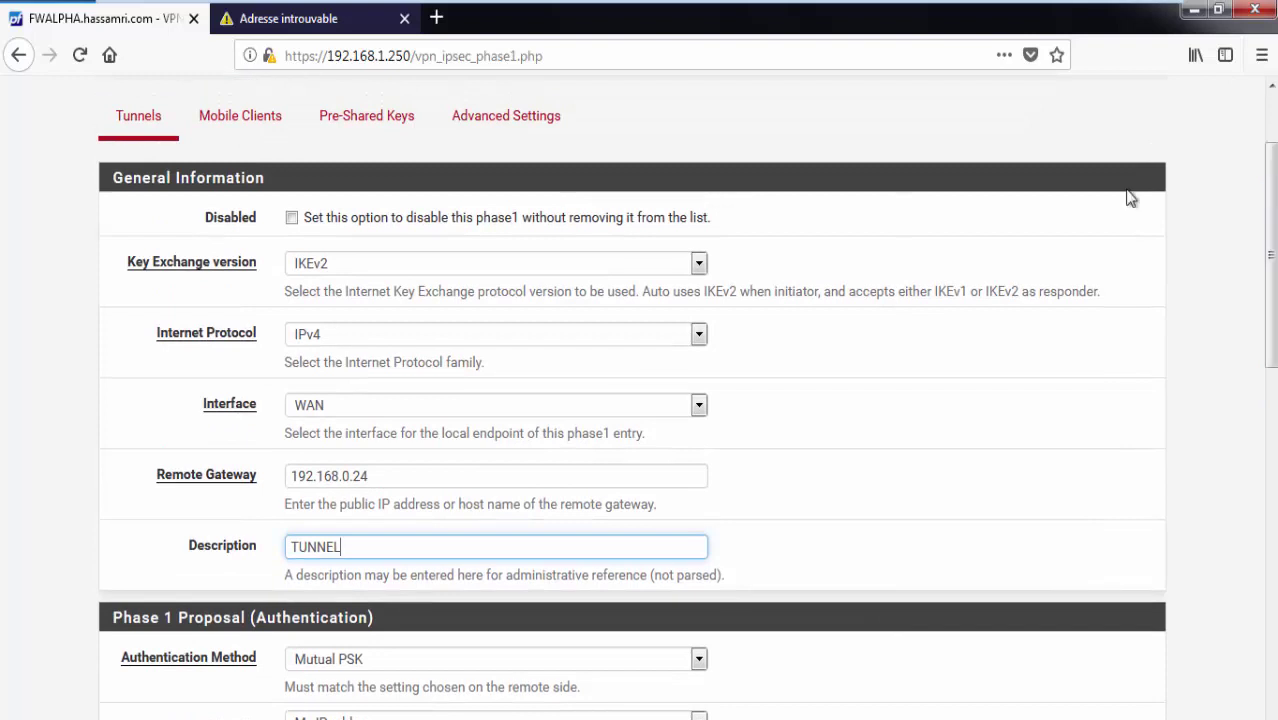
{"action": "type", "text": "S"}
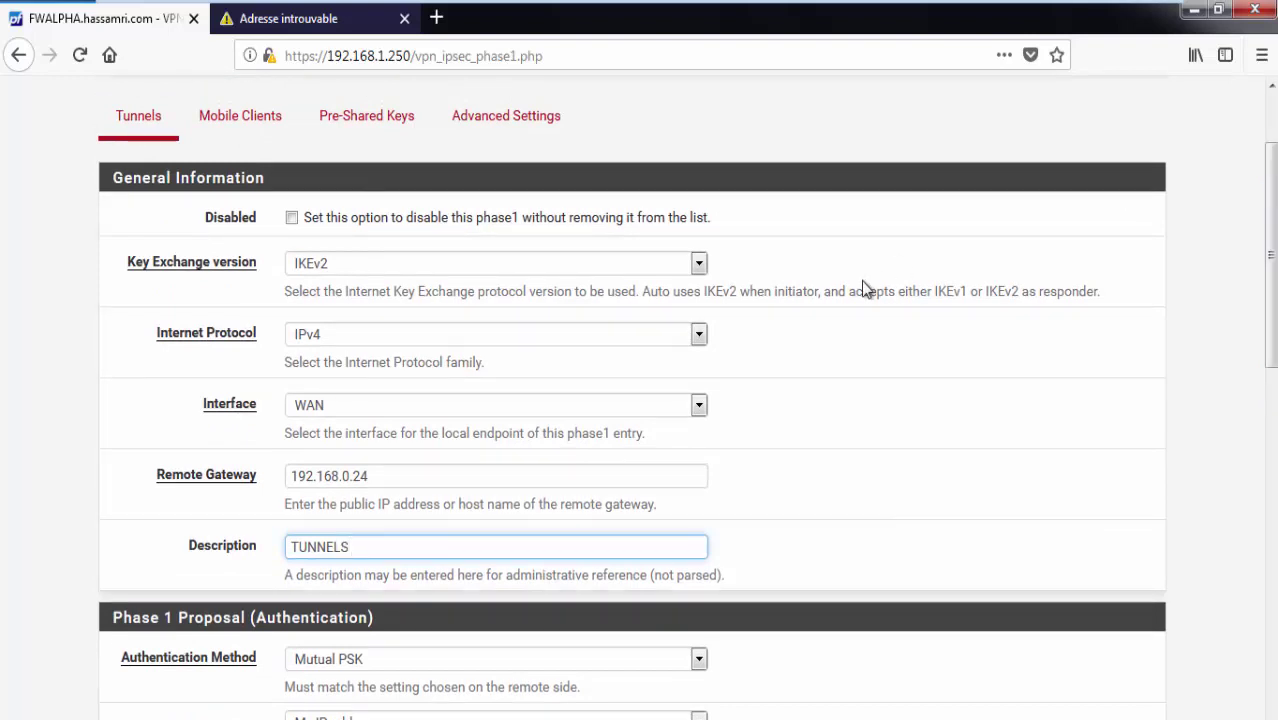
{"action": "type", "text": " VPN TO BRAVO SITE"}
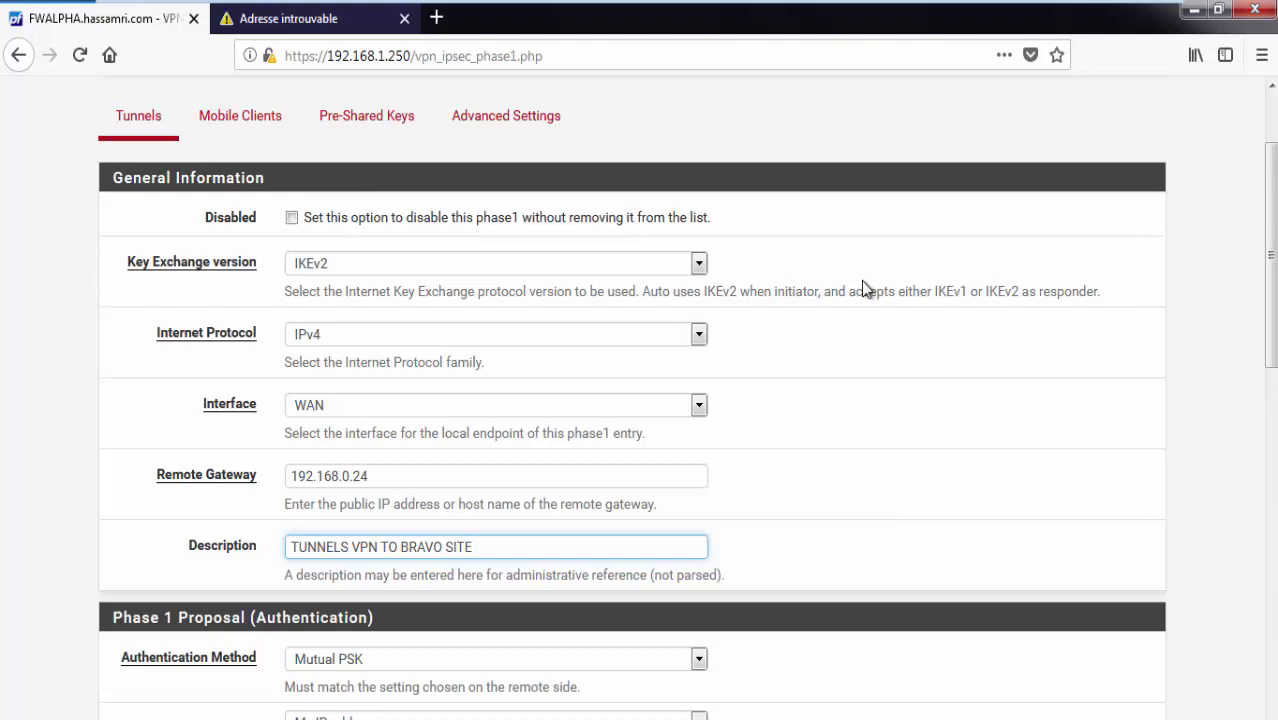
{"action": "type", "text": " WAN"}
{"action": "scroll", "coordinate": [436, 405], "scroll_direction": "down", "scroll_amount": 3}
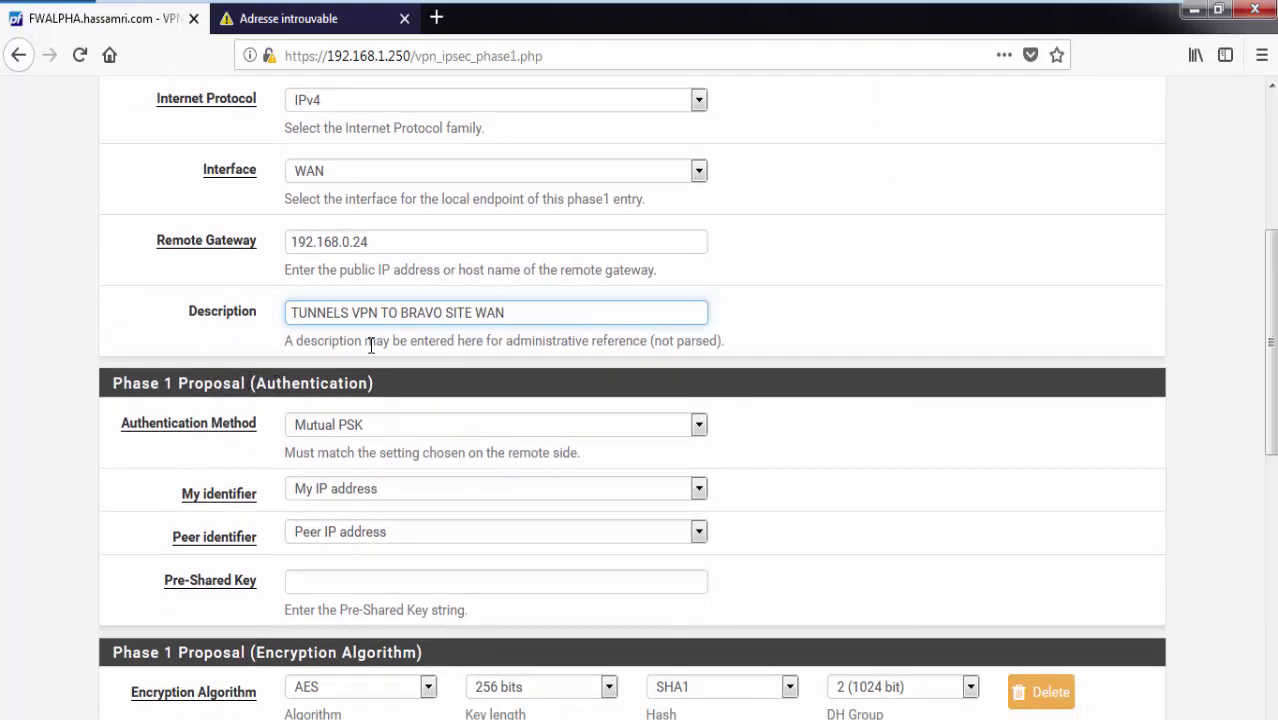
Keep authentication at Mutual PSK and peer identifier at Peer IP address.
{"action": "left_click", "coordinate": [418, 428]}
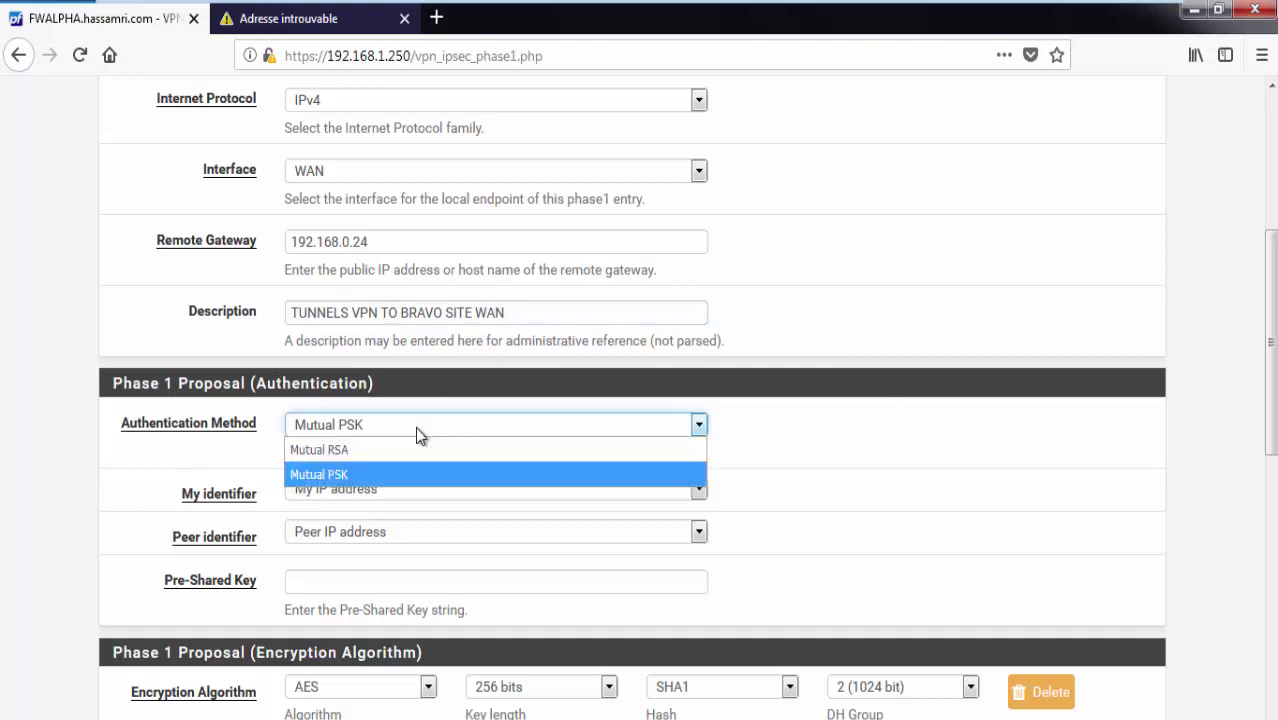
{"action": "left_click", "coordinate": [362, 450]}
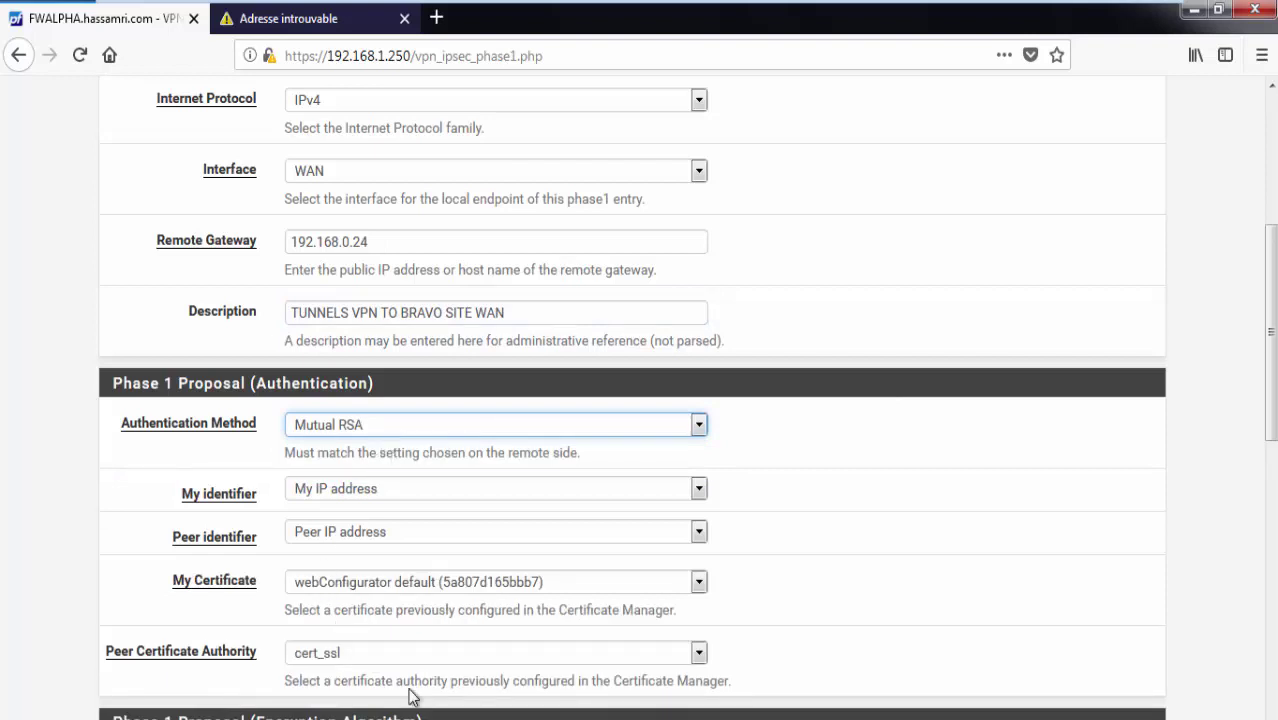
{"action": "left_click", "coordinate": [417, 430]}
{"action": "left_click", "coordinate": [372, 474]}
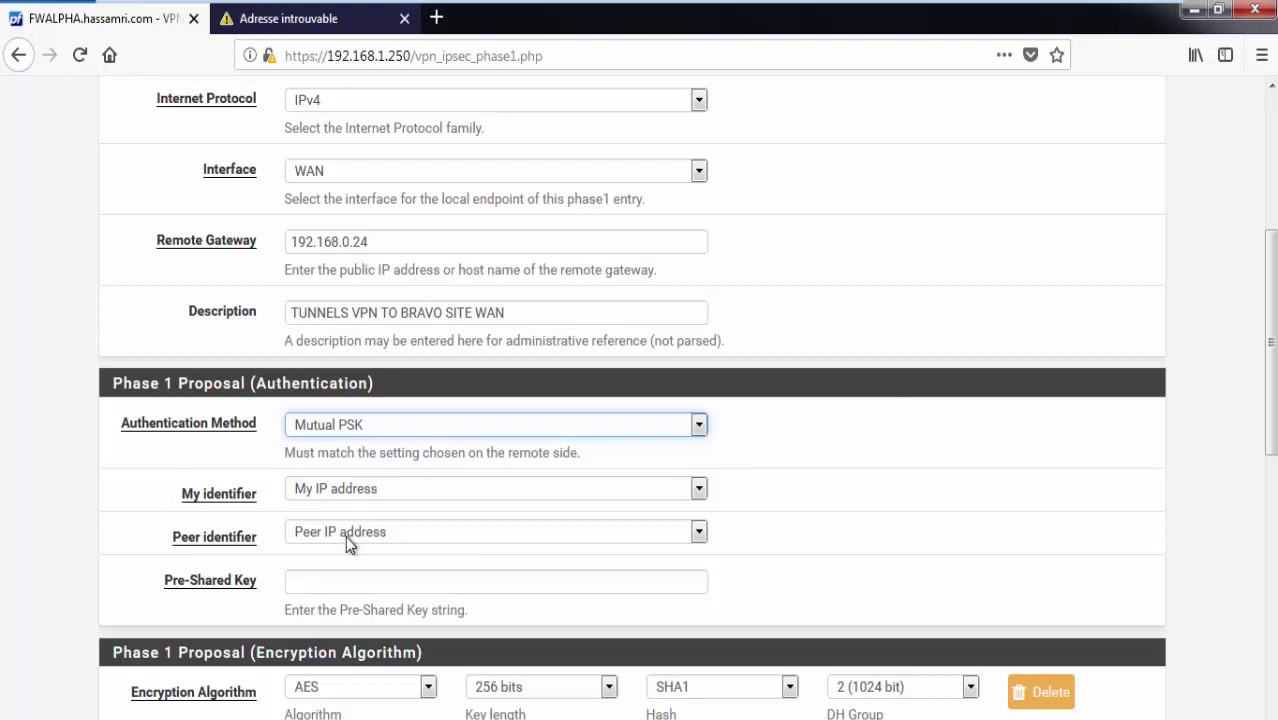
{"action": "left_click", "coordinate": [460, 538]}
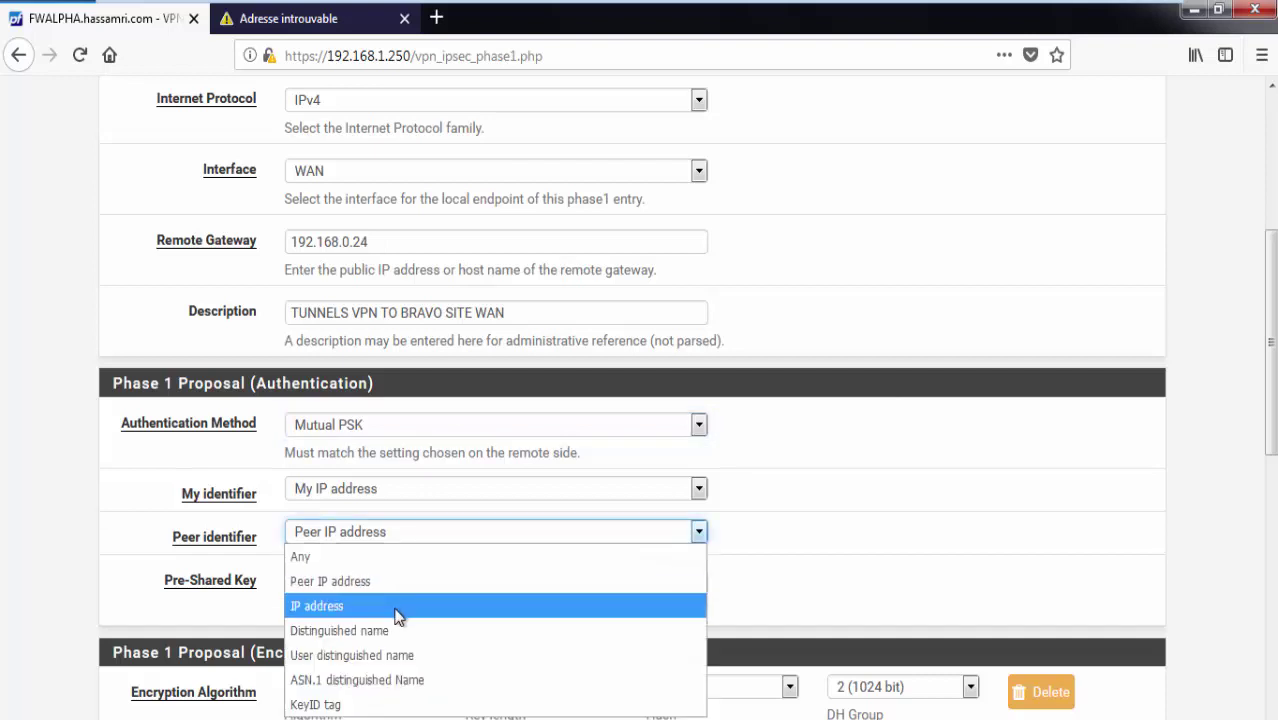
{"action": "left_click", "coordinate": [730, 565]}
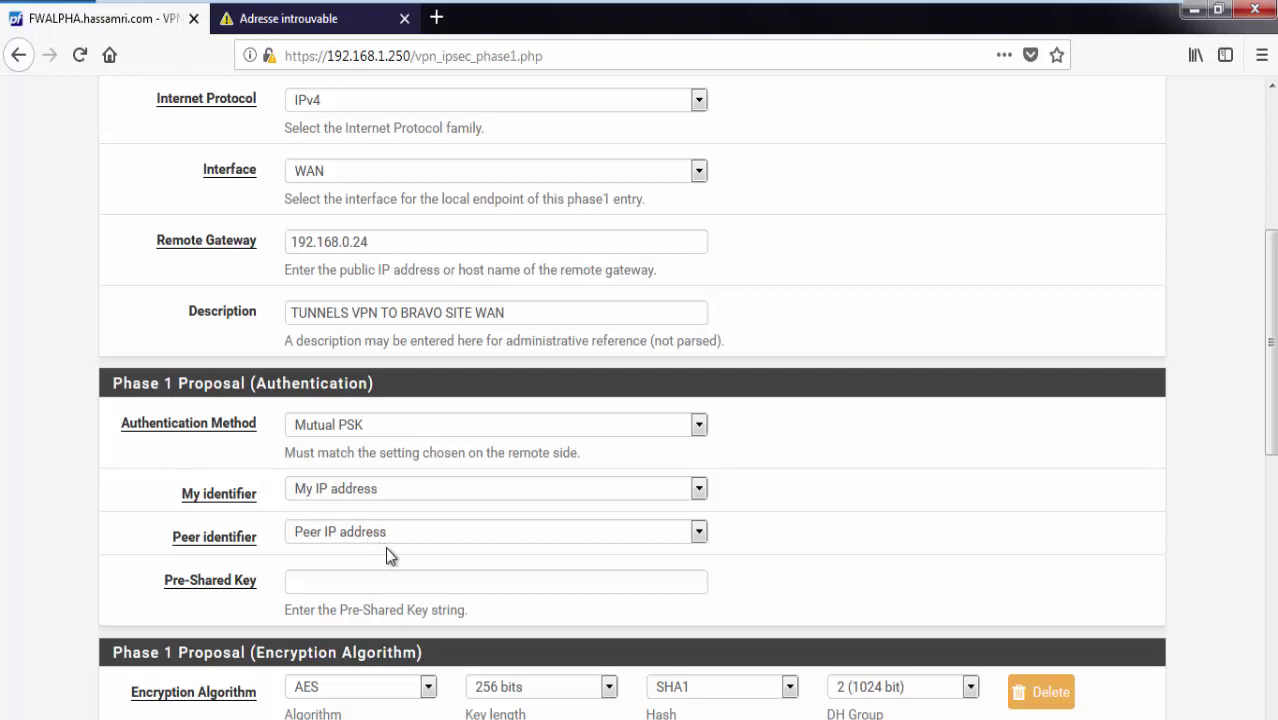
{"action": "scroll", "coordinate": [390, 515], "scroll_direction": "down", "scroll_amount": 2}
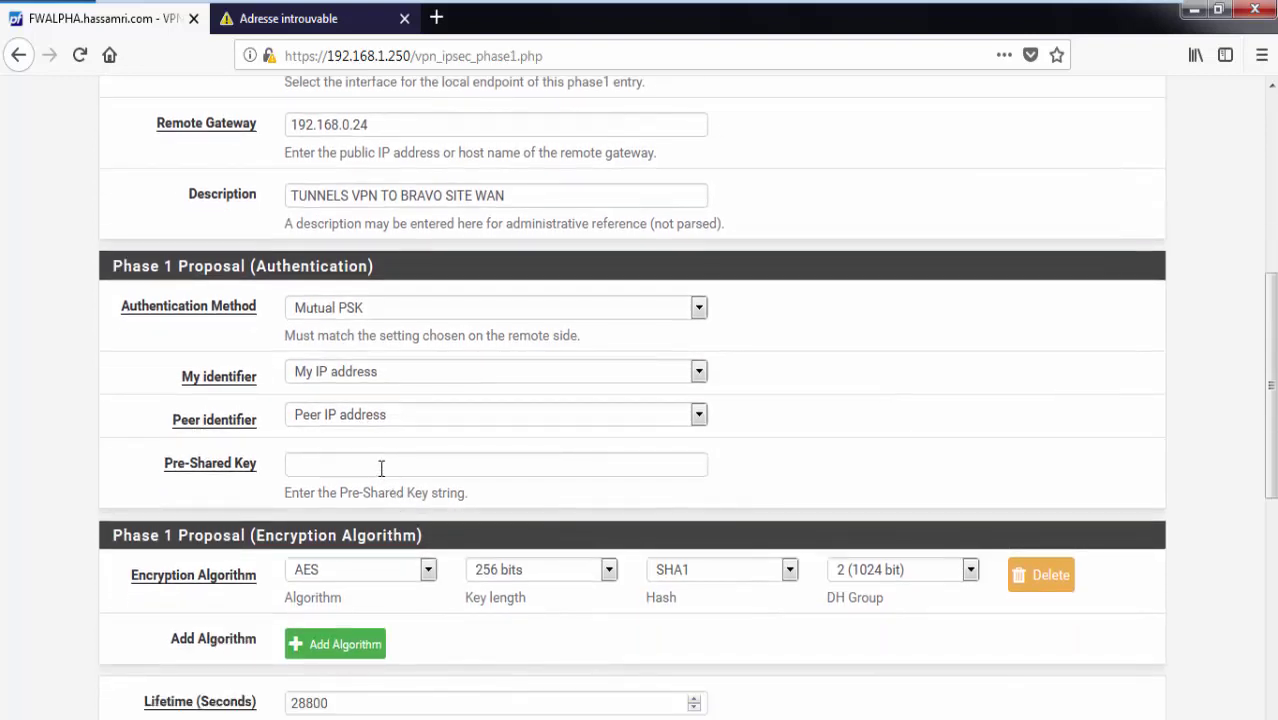
Fill in the pre-shared key from the browser's remembered suggestion and select it.
{"action": "left_click", "coordinate": [380, 465]}
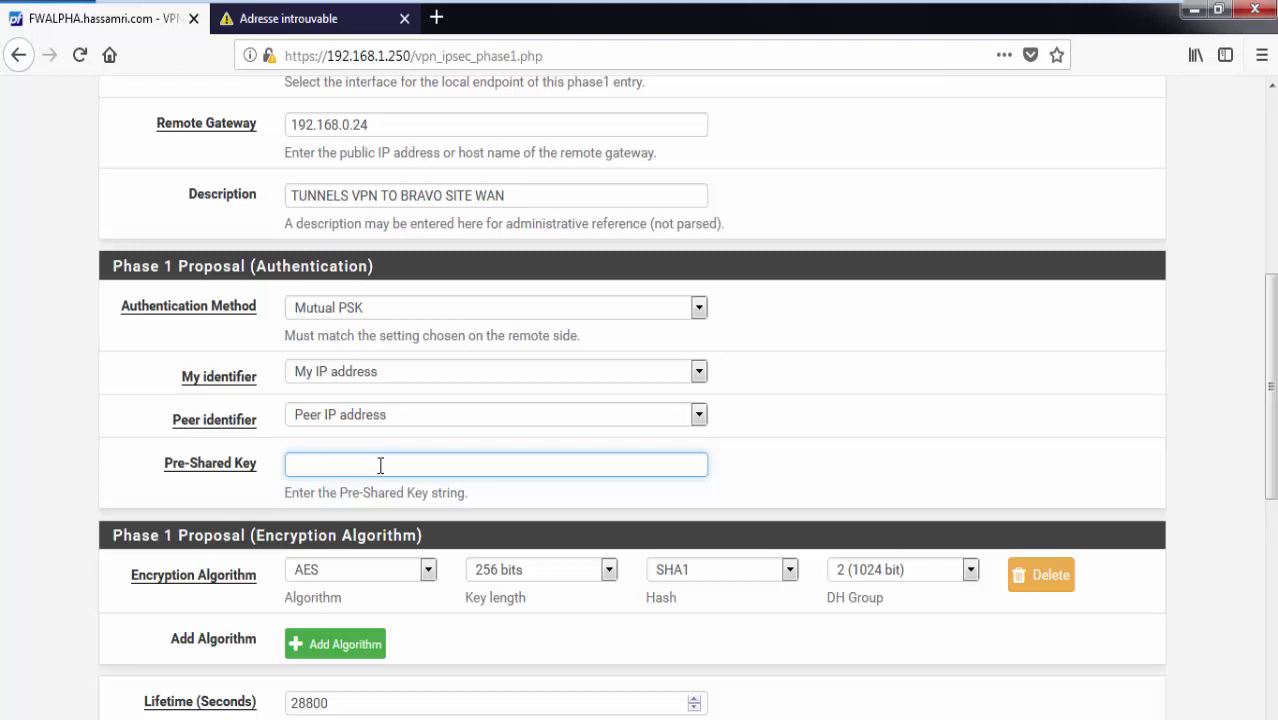
{"action": "type", "text": "VPN"}
{"action": "key", "text": "BackSpace"}
{"action": "key", "text": "BackSpace"}
{"action": "key", "text": "BackSpace"}
{"action": "type", "text": "LA"}
{"action": "key", "text": "Down"}
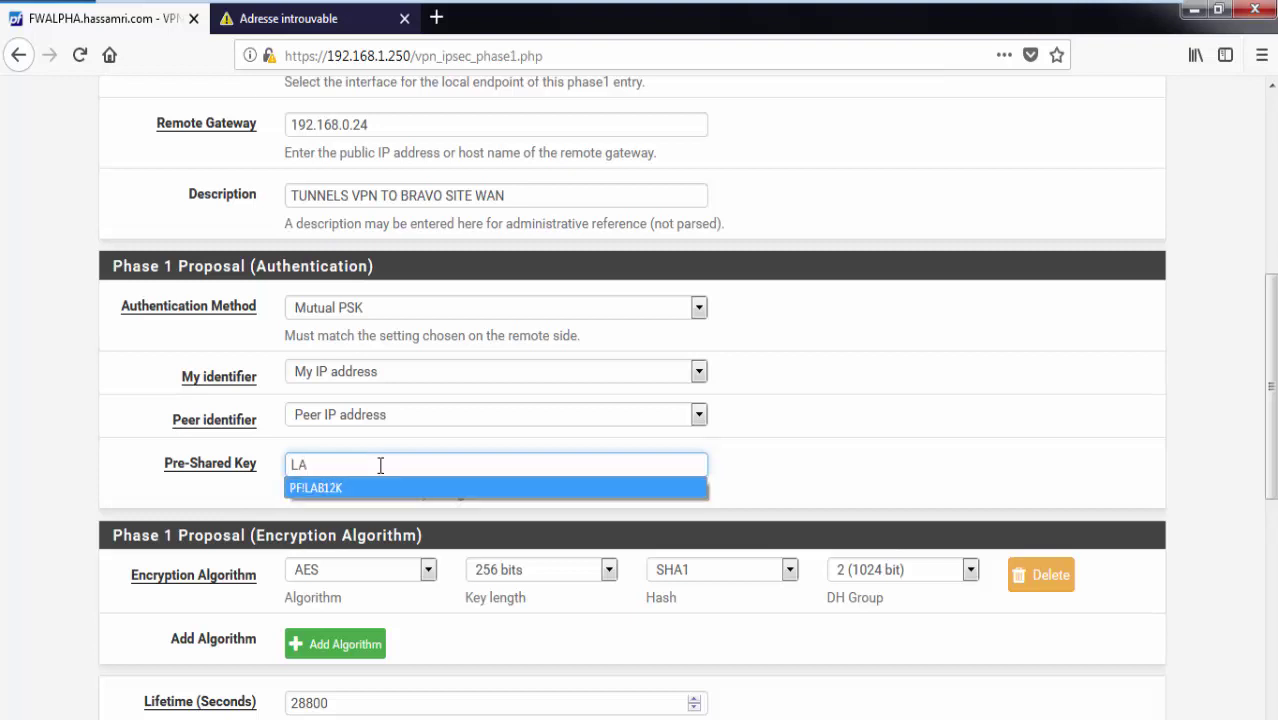
{"action": "key", "text": "Return"}
{"action": "left_click", "coordinate": [176, 467]}
{"action": "key", "text": "ctrl+c"}
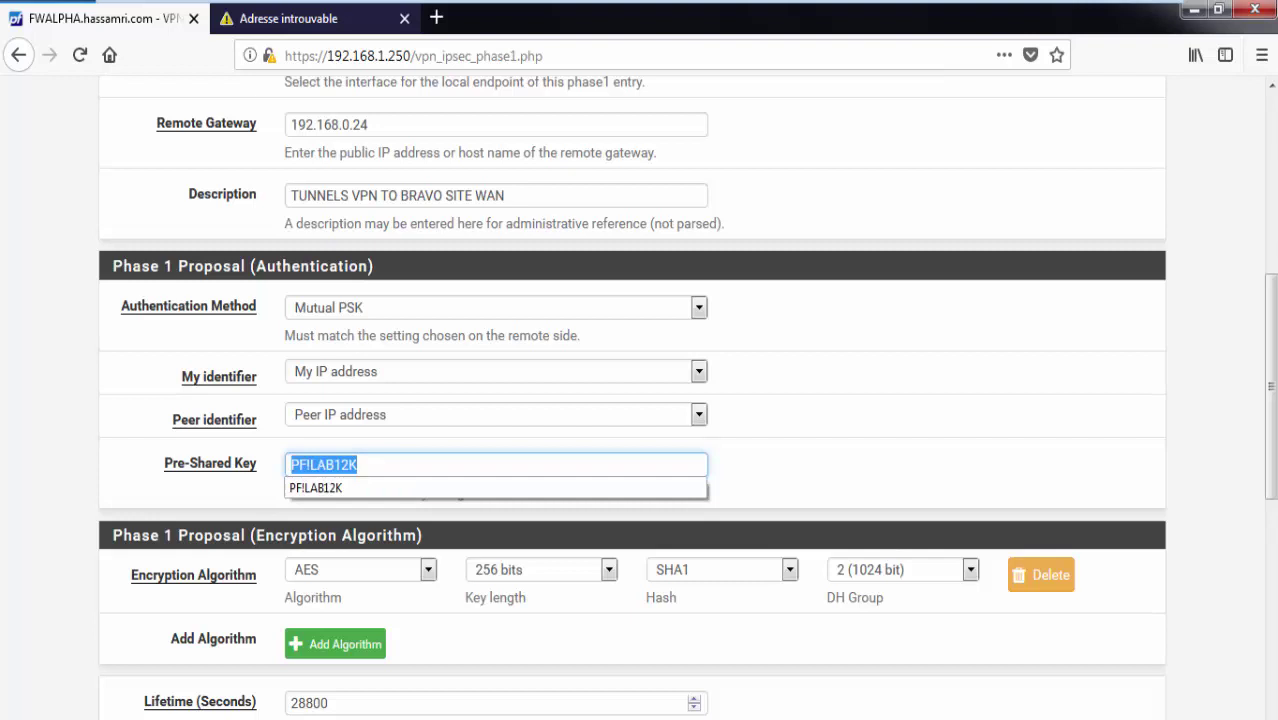
Discard the old Notepad and paste the pre-shared key into a fresh Notepad.
{"action": "key", "text": "super"}
{"action": "right_click", "coordinate": [378, 718]}
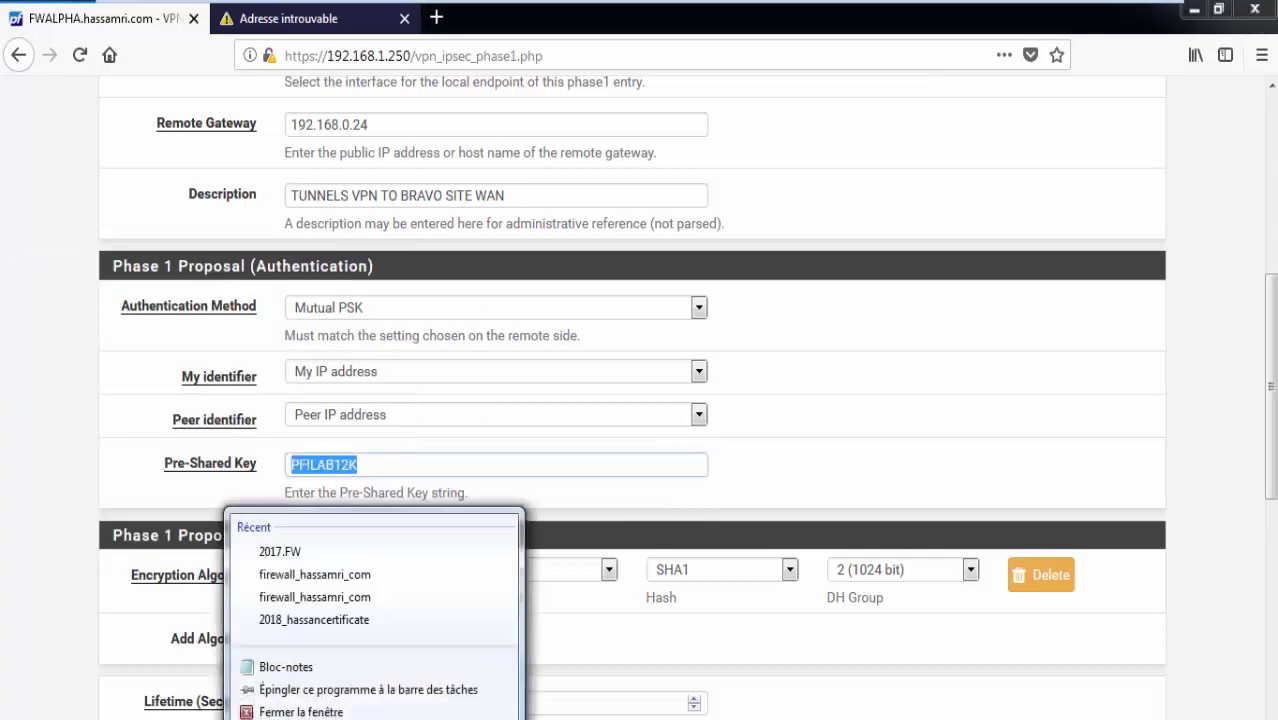
{"action": "left_click", "coordinate": [300, 705]}
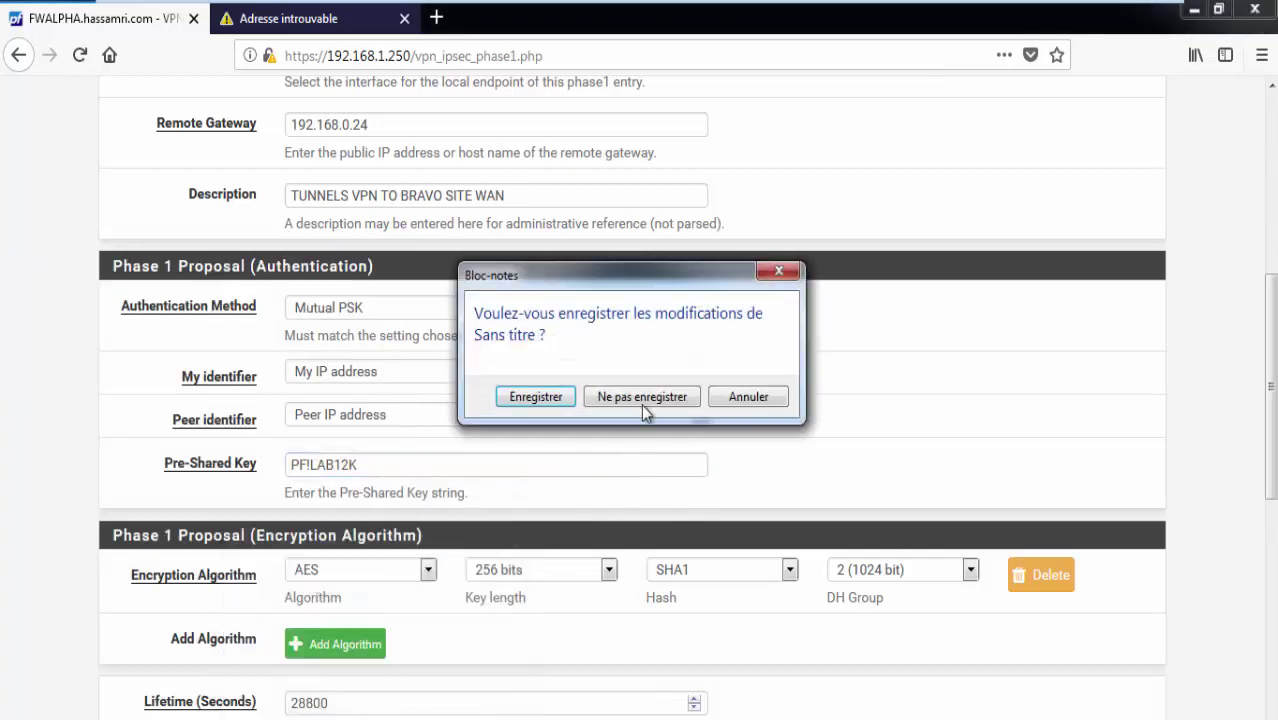
{"action": "left_click", "coordinate": [641, 402]}
{"action": "key", "text": "super"}
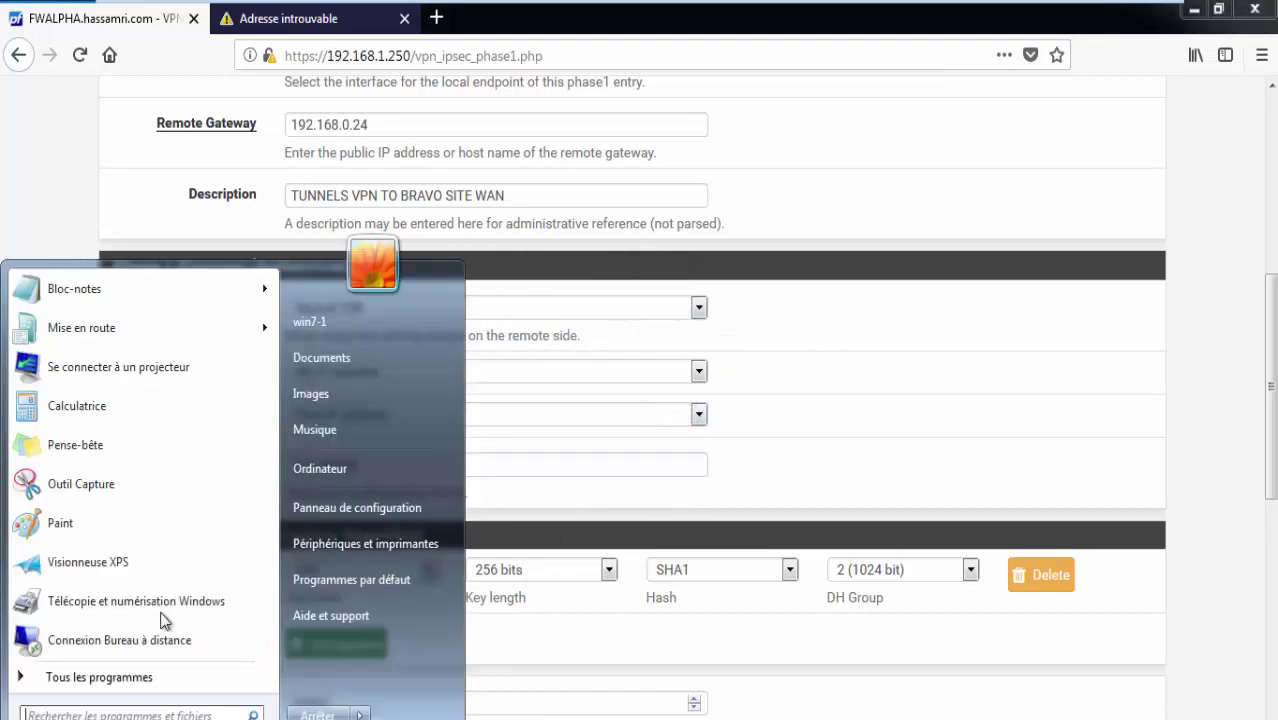
{"action": "left_click", "coordinate": [251, 610]}
{"action": "key", "text": "super+r"}
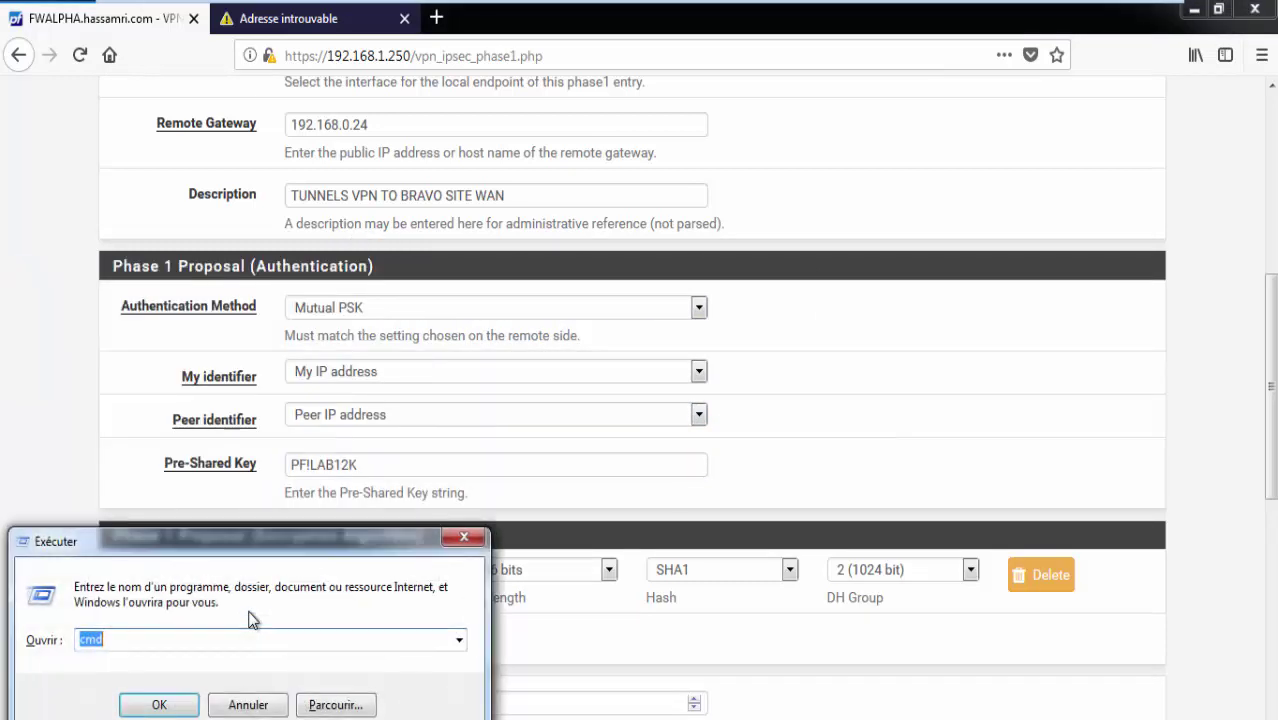
{"action": "type", "text": "notepad"}
{"action": "key", "text": "Return"}
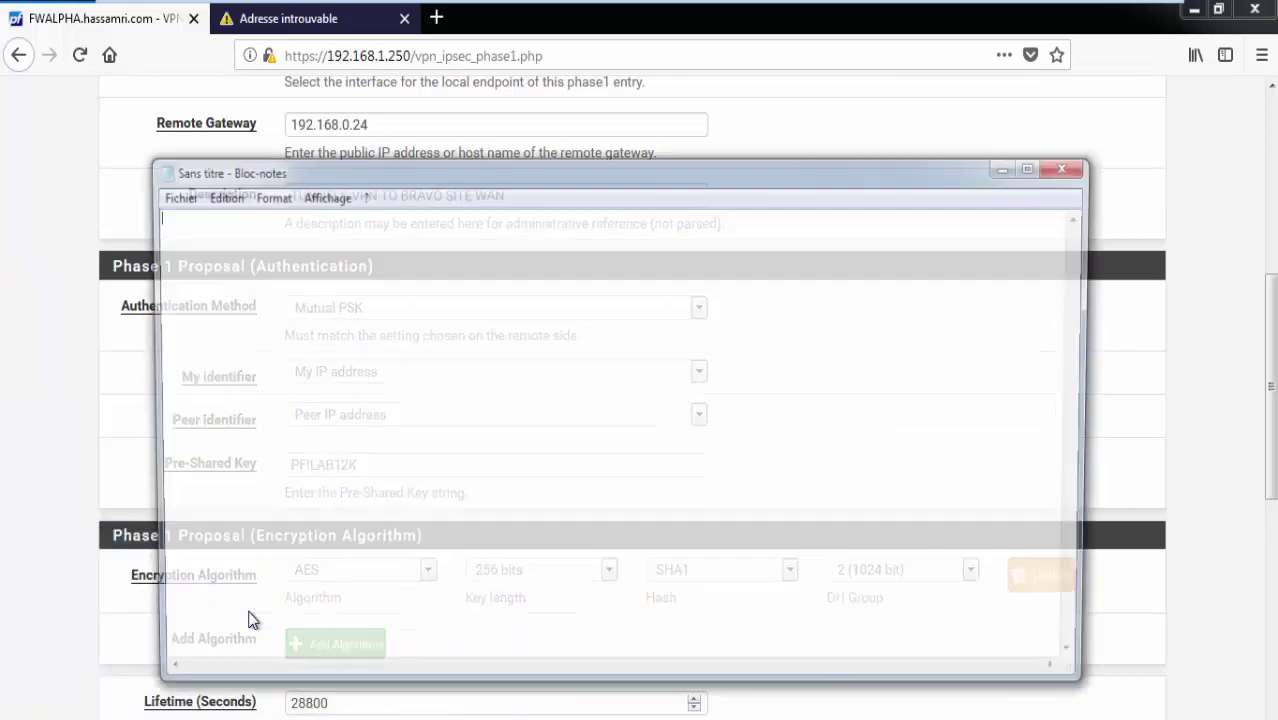
{"action": "key", "text": "ctrl+v"}
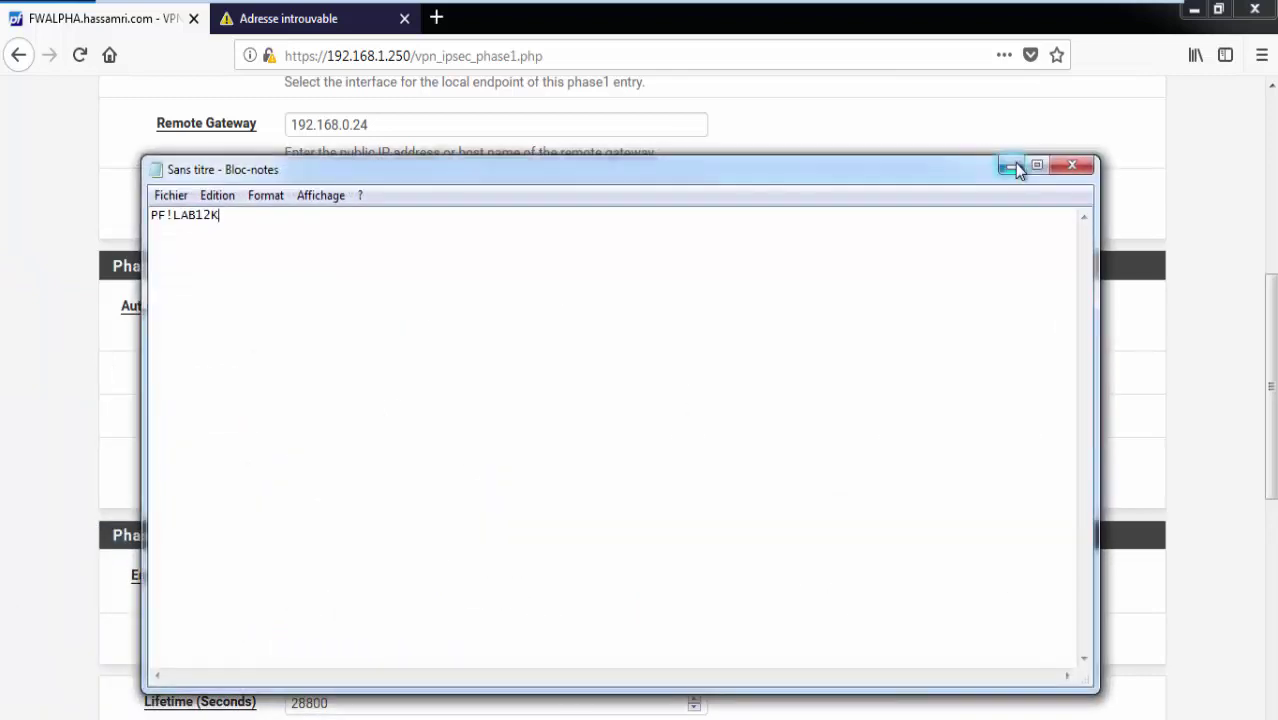
{"action": "left_click", "coordinate": [1011, 166]}
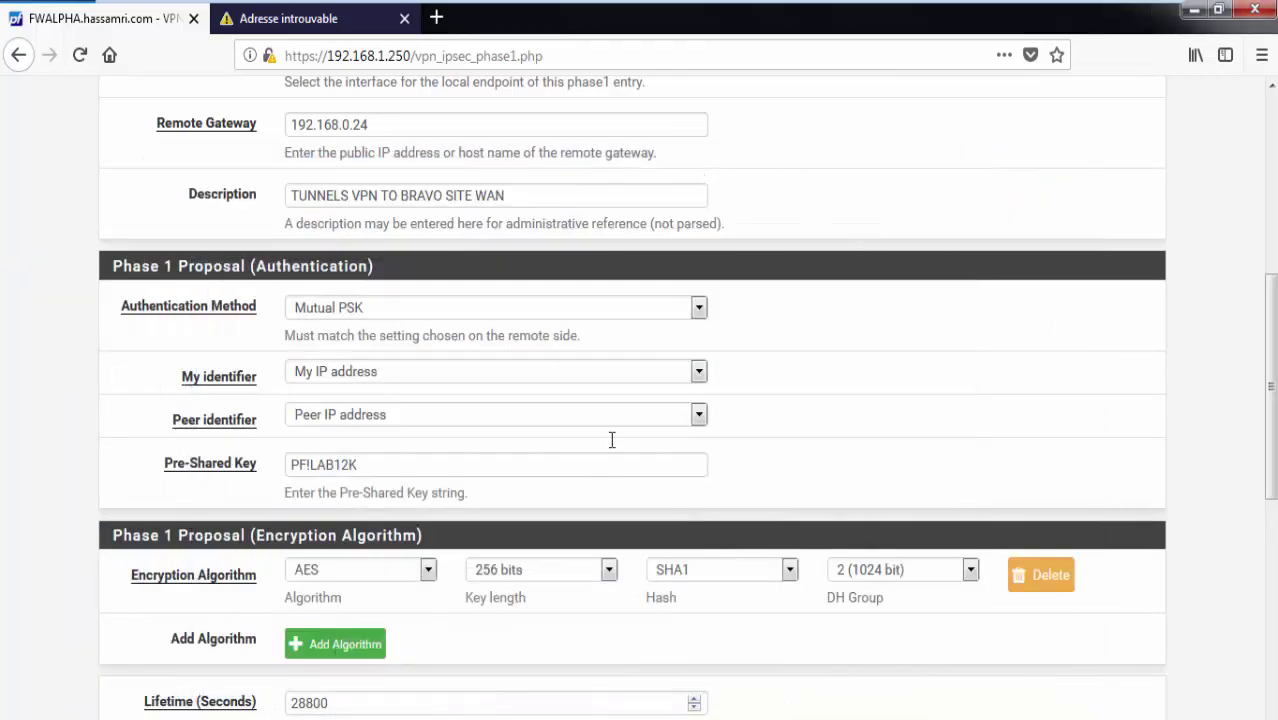
Return to the Phase 1 form and check the pre-shared key field.
{"action": "left_click", "coordinate": [595, 466]}
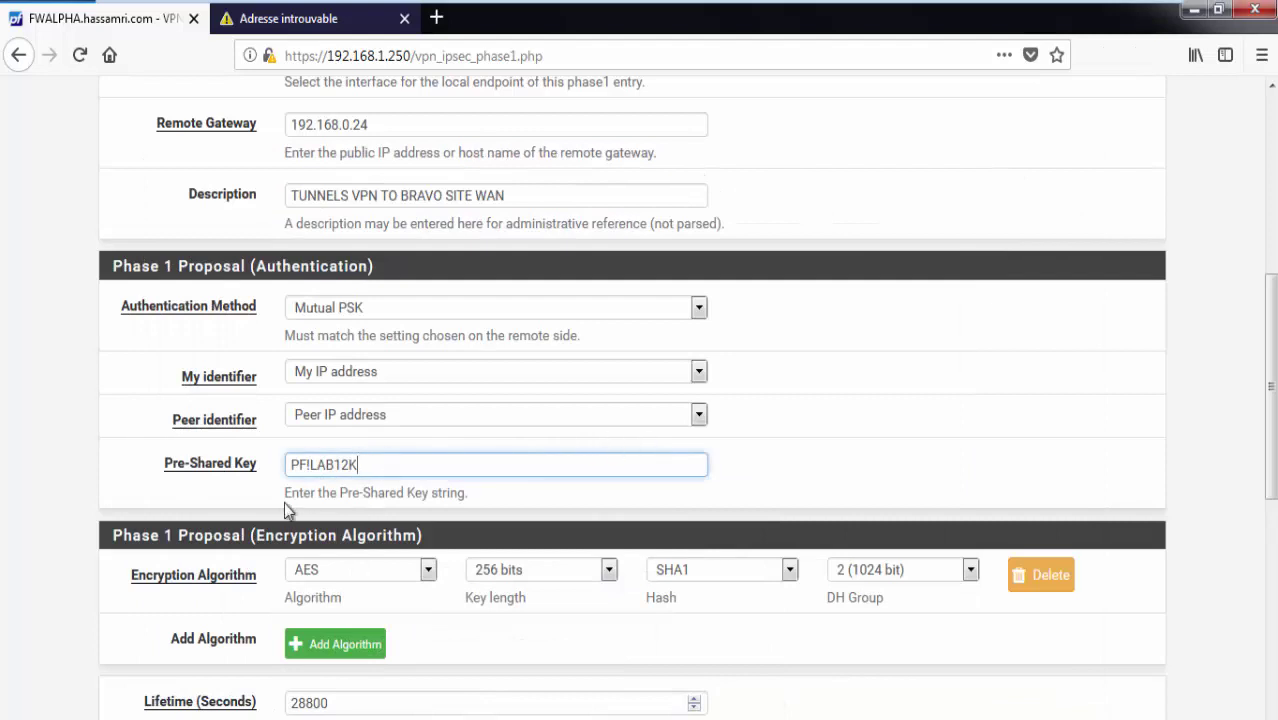
{"action": "left_click", "coordinate": [293, 466]}
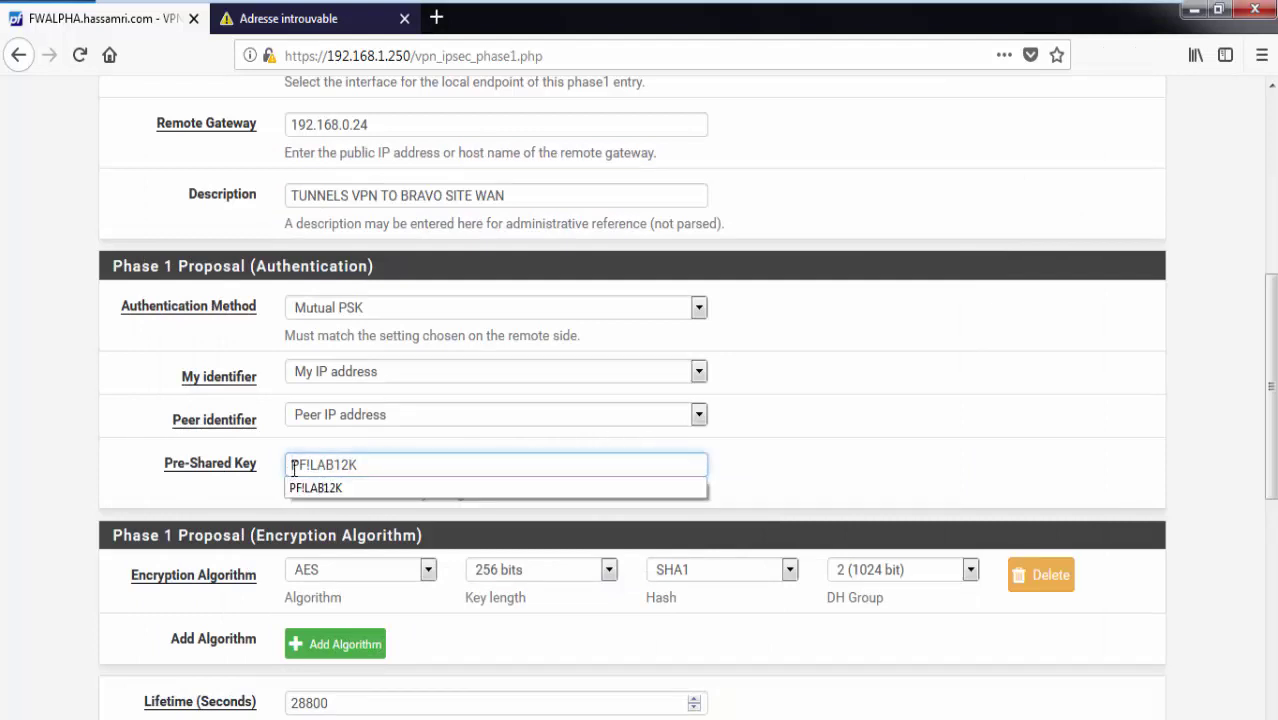
{"action": "left_click", "coordinate": [838, 436]}
{"action": "scroll", "coordinate": [545, 451], "scroll_direction": "down", "scroll_amount": 2}
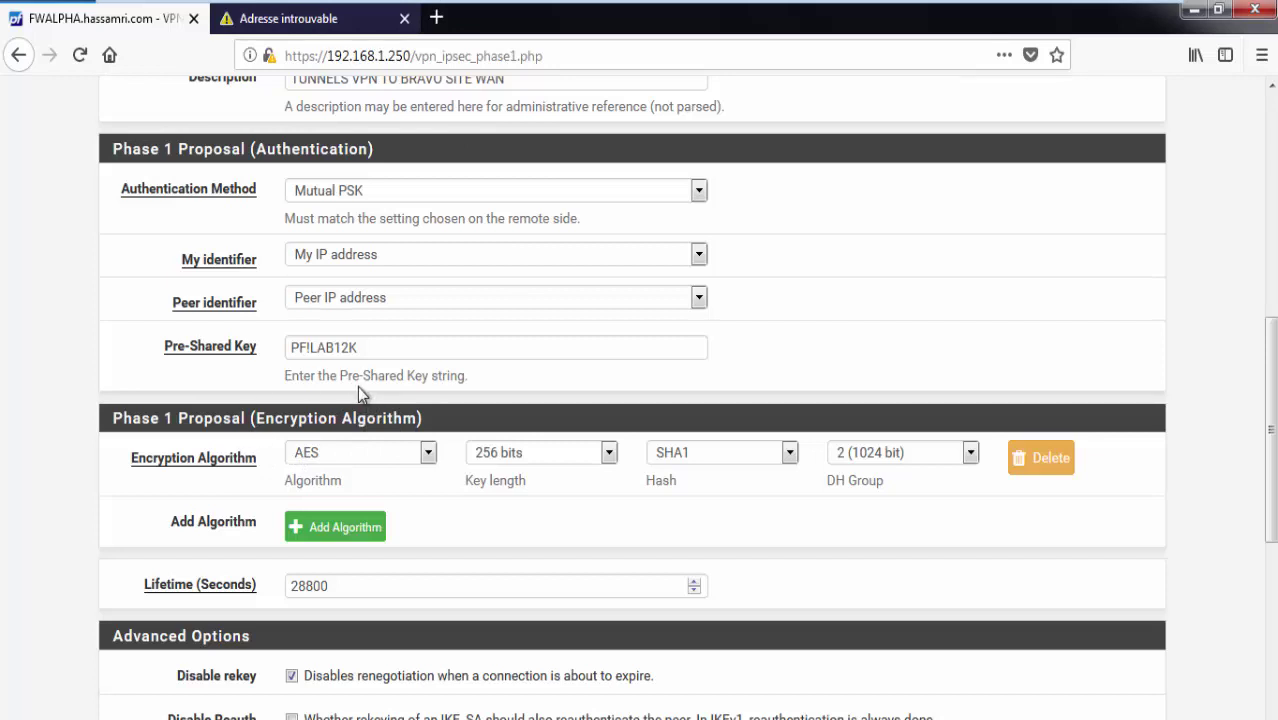
Keep AES 256-bit encryption, choose SHA256 hash, and keep DH group 2 (1024 bit).
{"action": "left_click", "coordinate": [338, 452]}
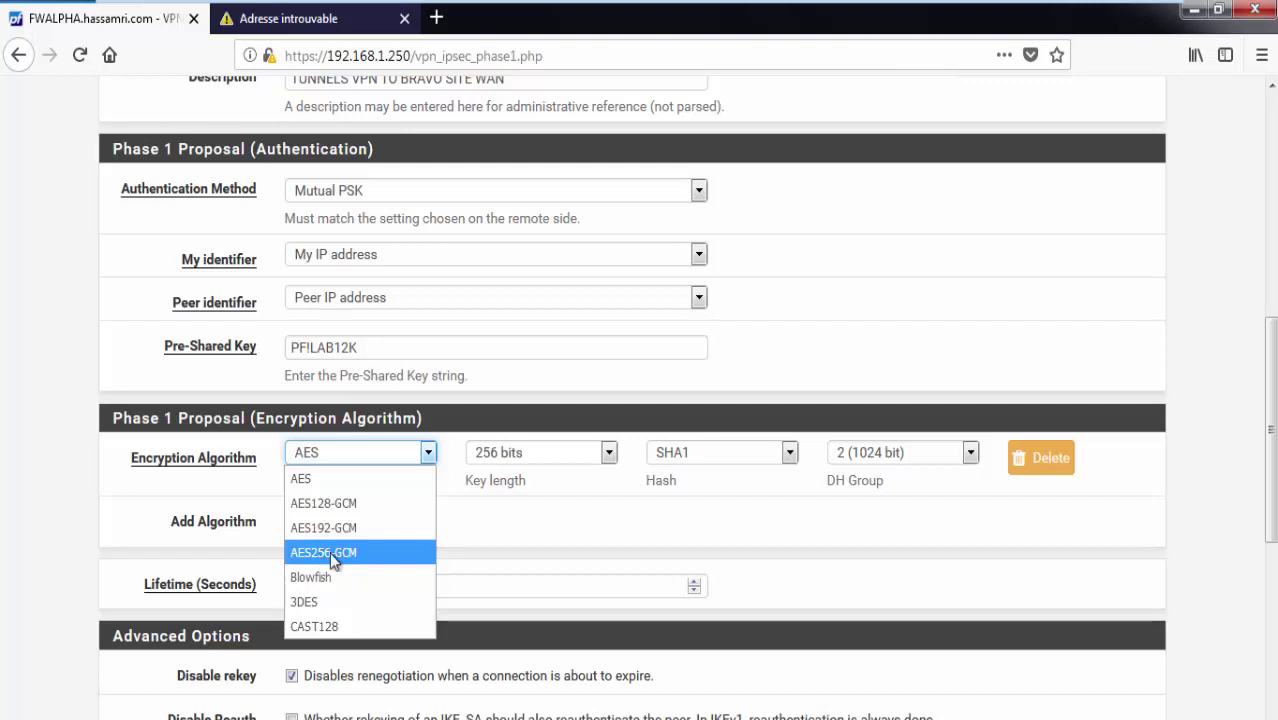
{"action": "left_click", "coordinate": [373, 445]}
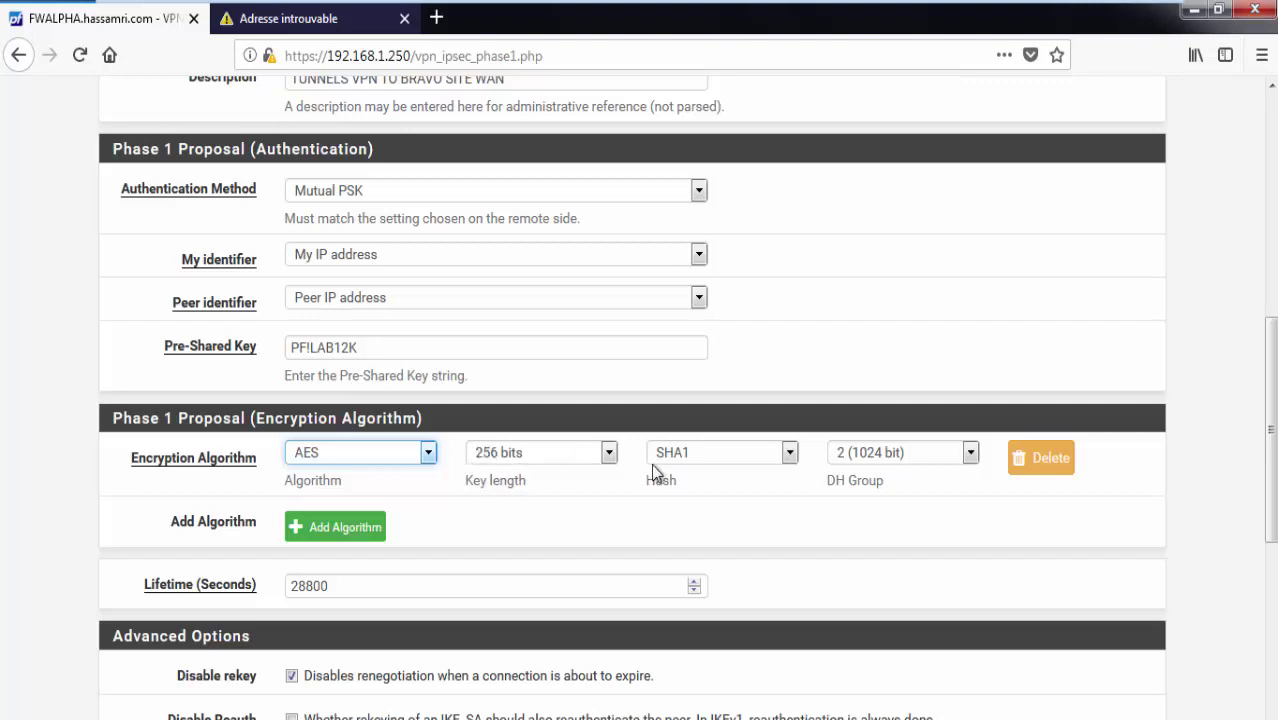
{"action": "left_click", "coordinate": [713, 455]}
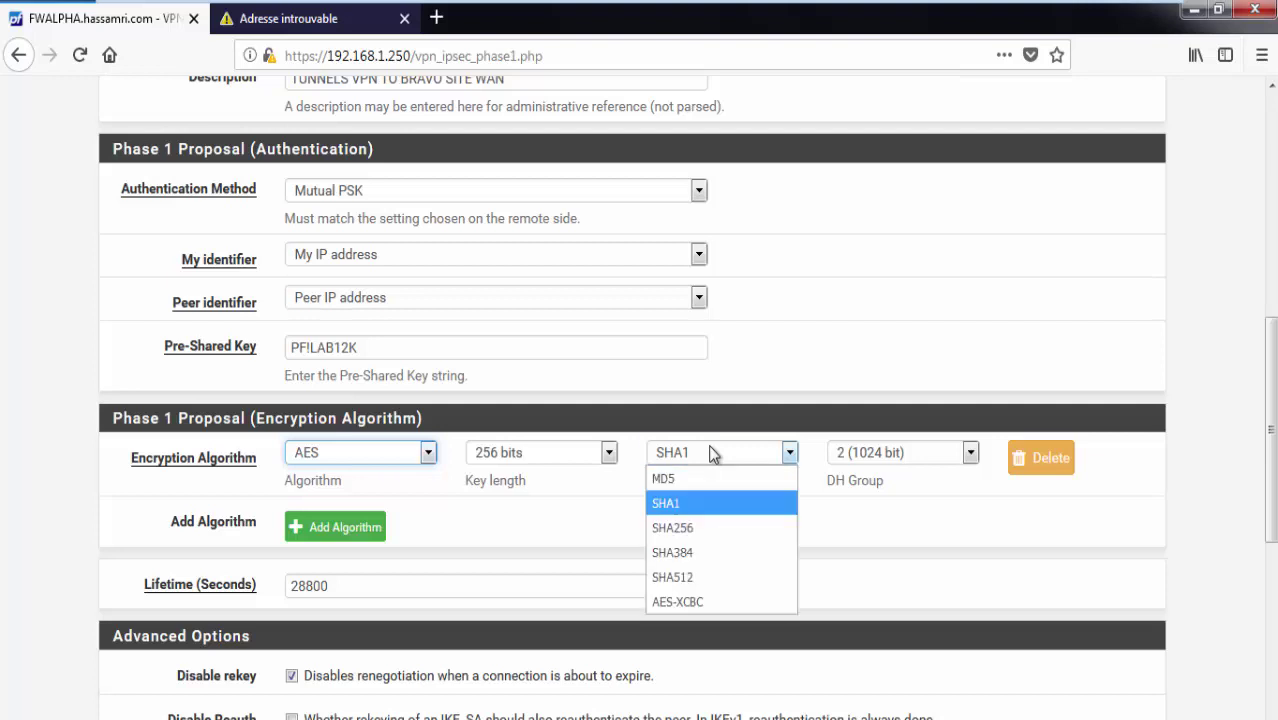
{"action": "left_click", "coordinate": [684, 529]}
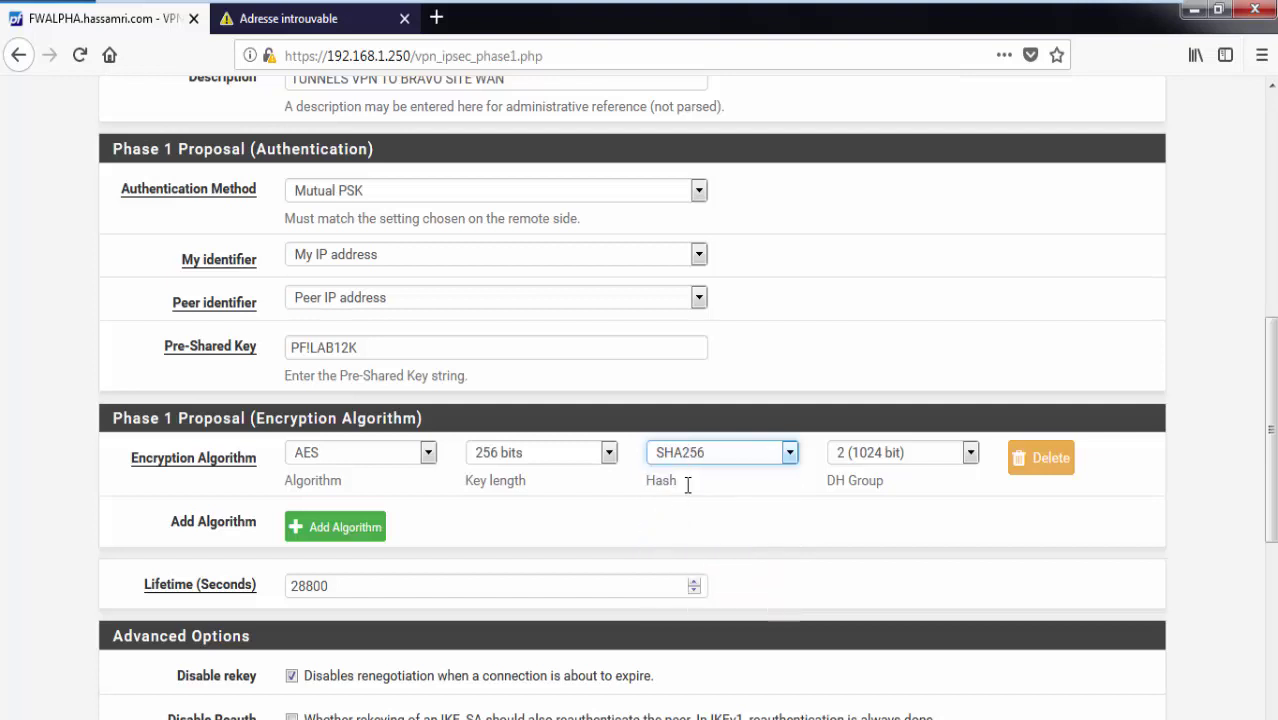
{"action": "left_click", "coordinate": [755, 458]}
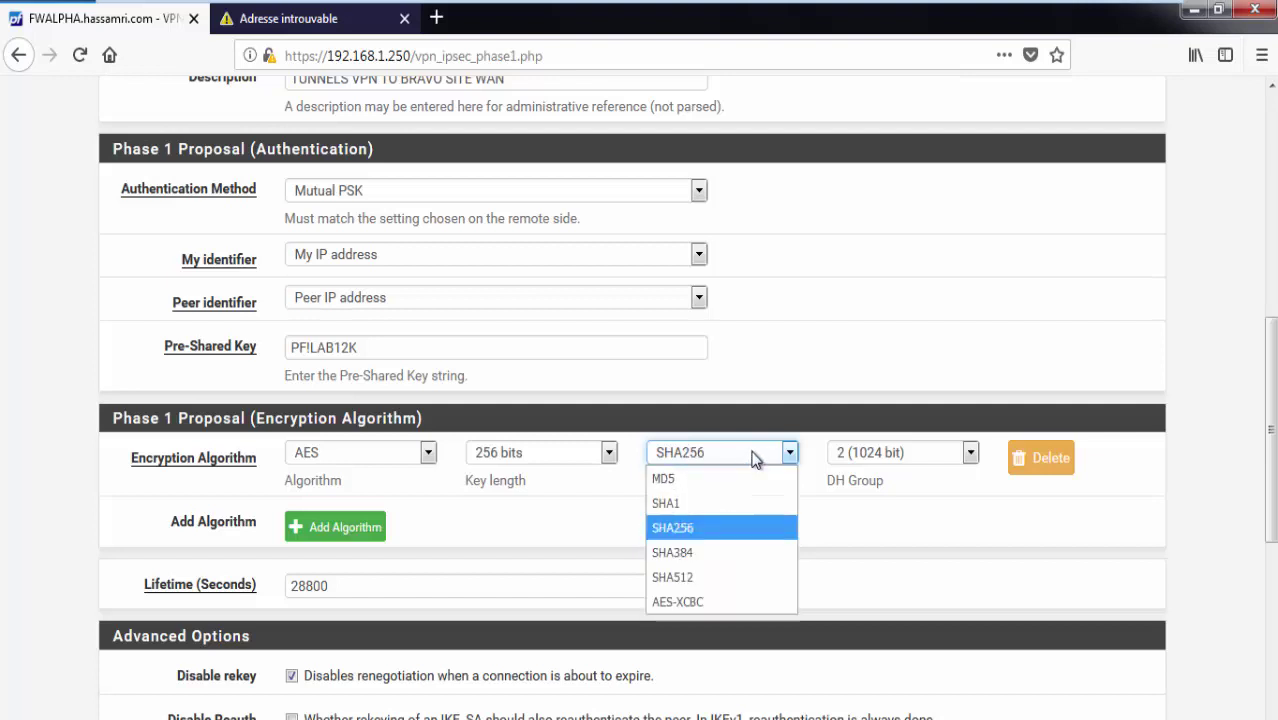
{"action": "left_click", "coordinate": [705, 528]}
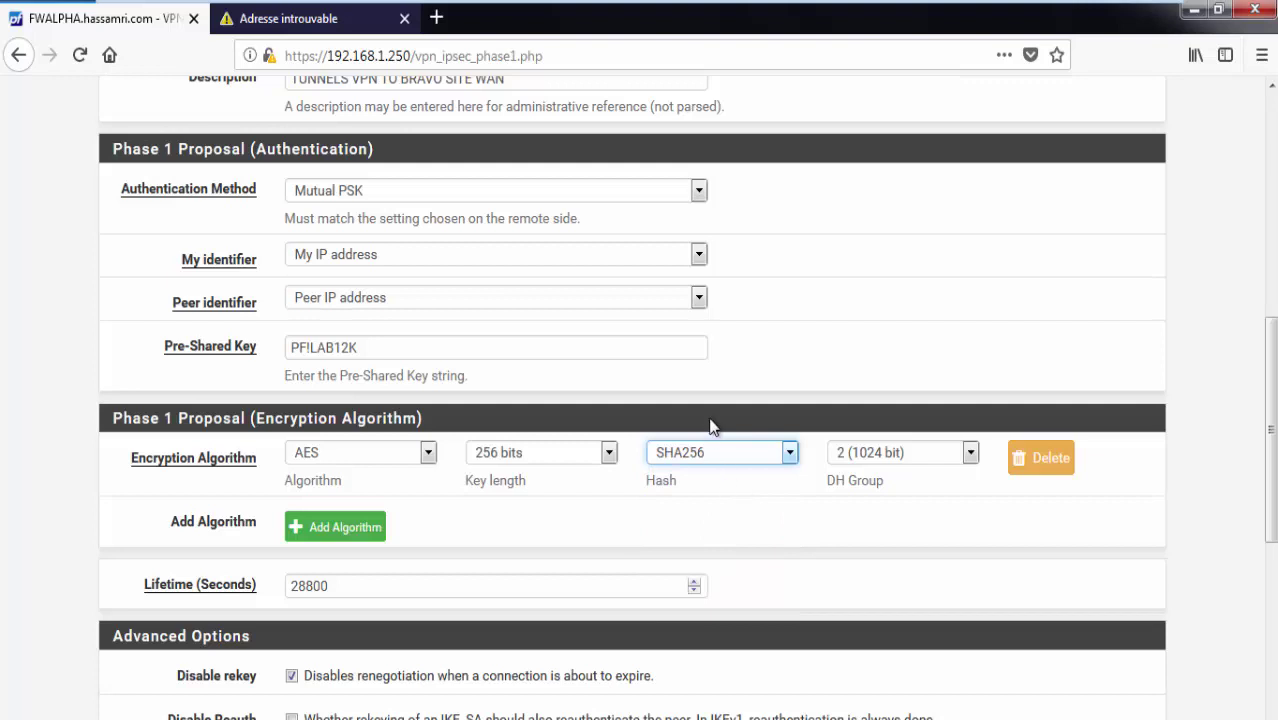
{"action": "left_click", "coordinate": [885, 470]}
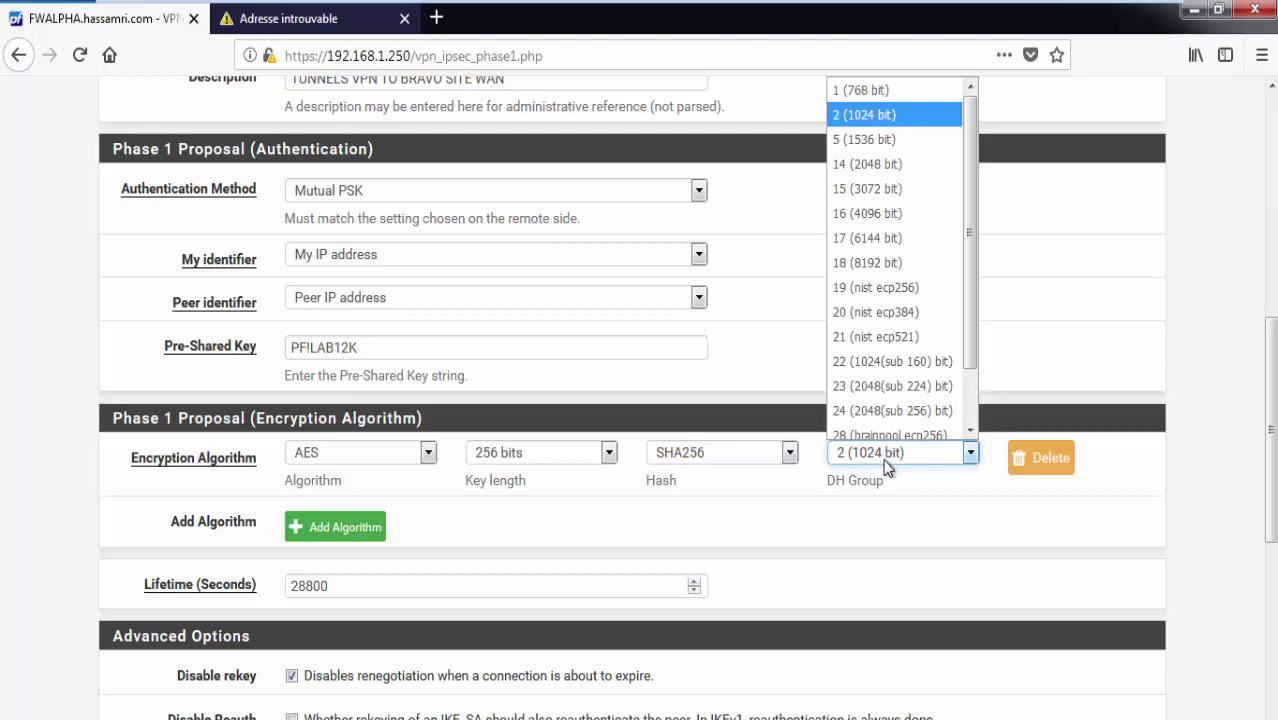
{"action": "left_click", "coordinate": [873, 112]}
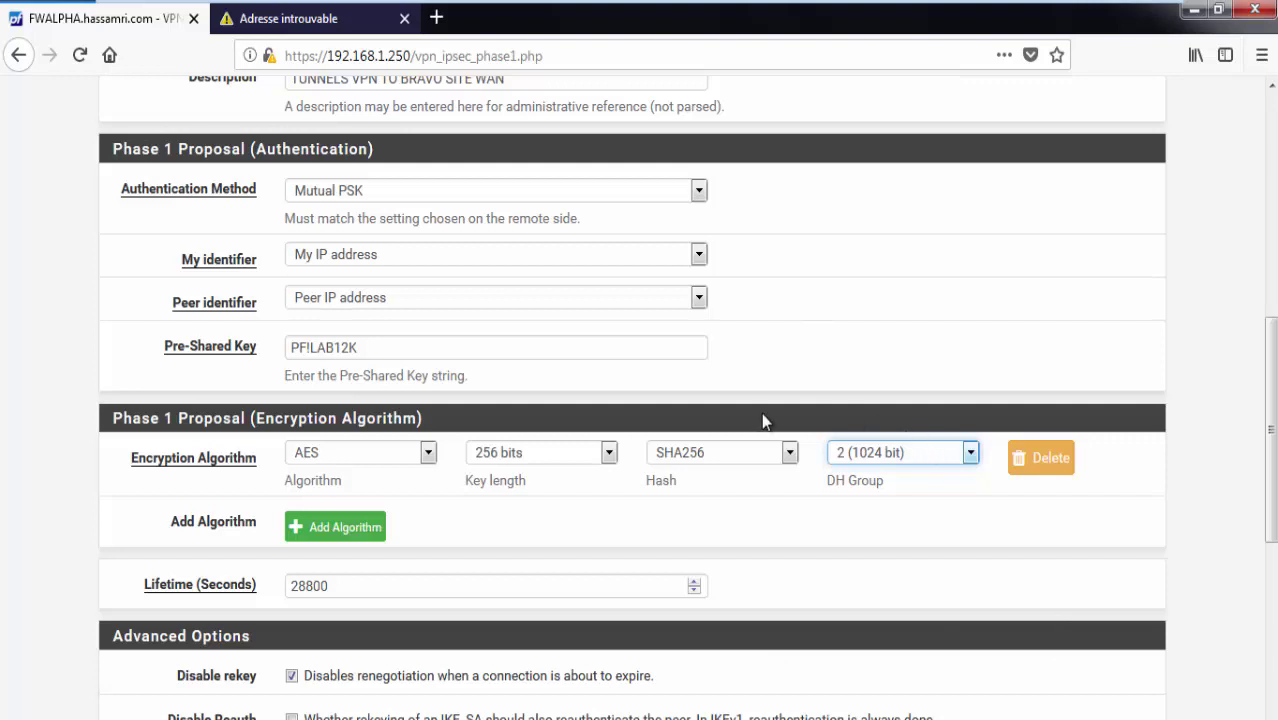
{"action": "scroll", "coordinate": [617, 407], "scroll_direction": "down", "scroll_amount": 4}
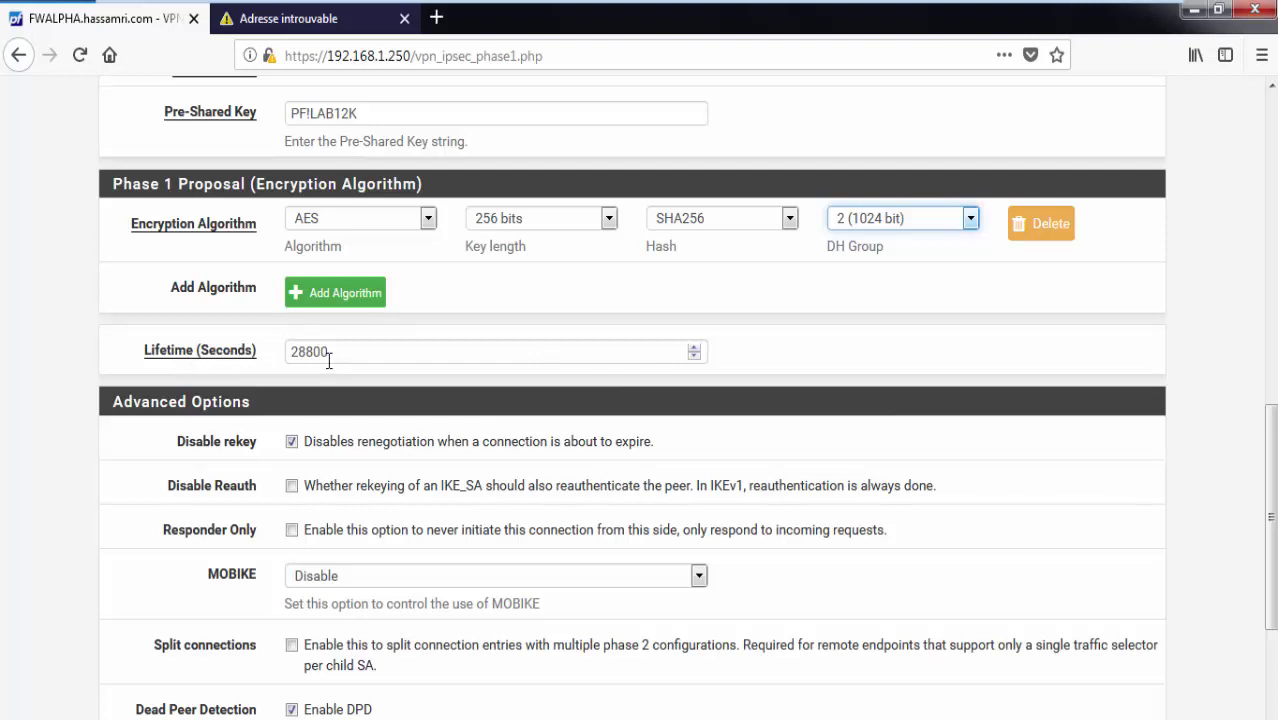
{"action": "double_click", "coordinate": [294, 352]}
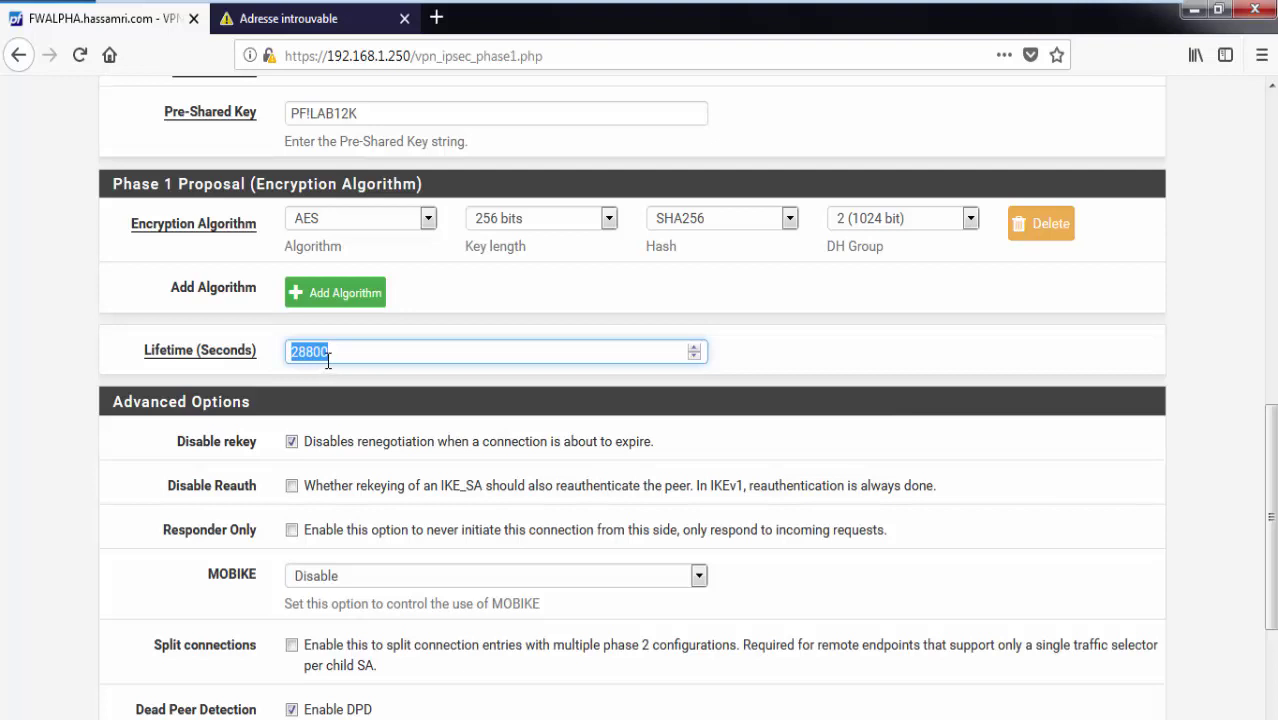
{"action": "key", "text": "Down"}
{"action": "left_click", "coordinate": [692, 349]}
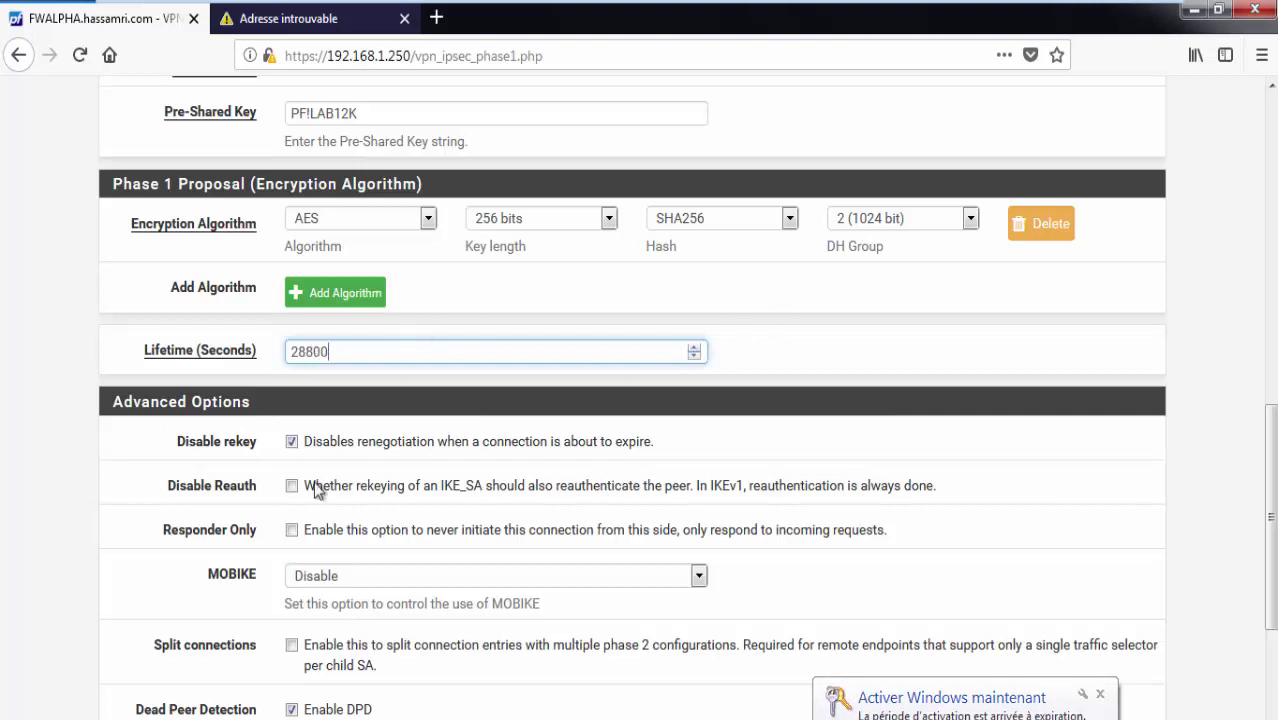
{"action": "left_click", "coordinate": [1100, 693]}
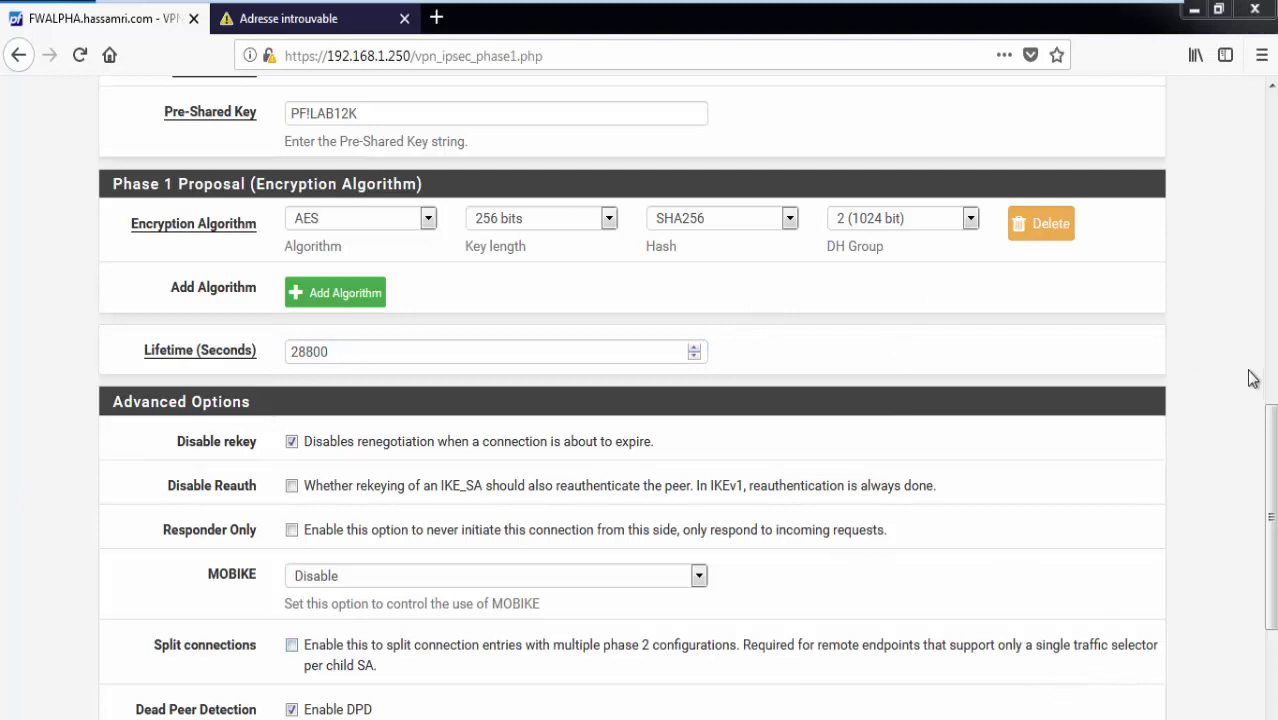
{"action": "left_click_drag", "start_coordinate": [1270, 465], "coordinate": [1274, 541]}
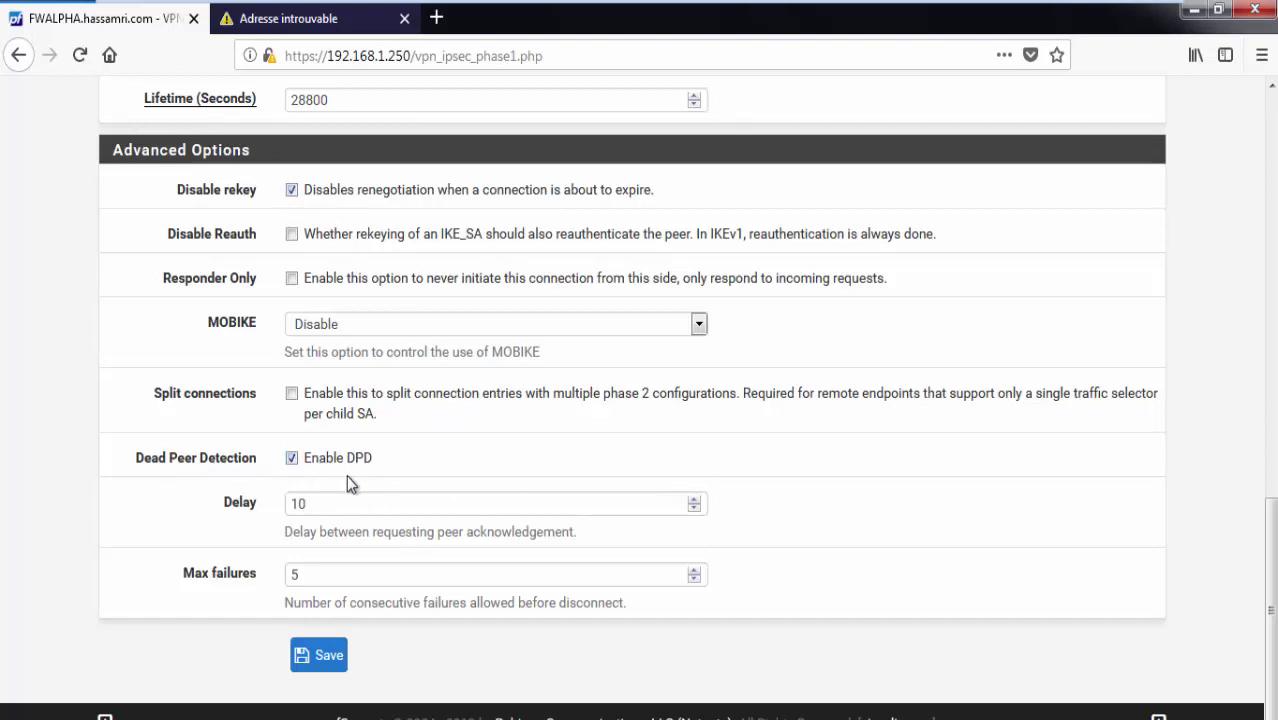
{"action": "double_click", "coordinate": [298, 503]}
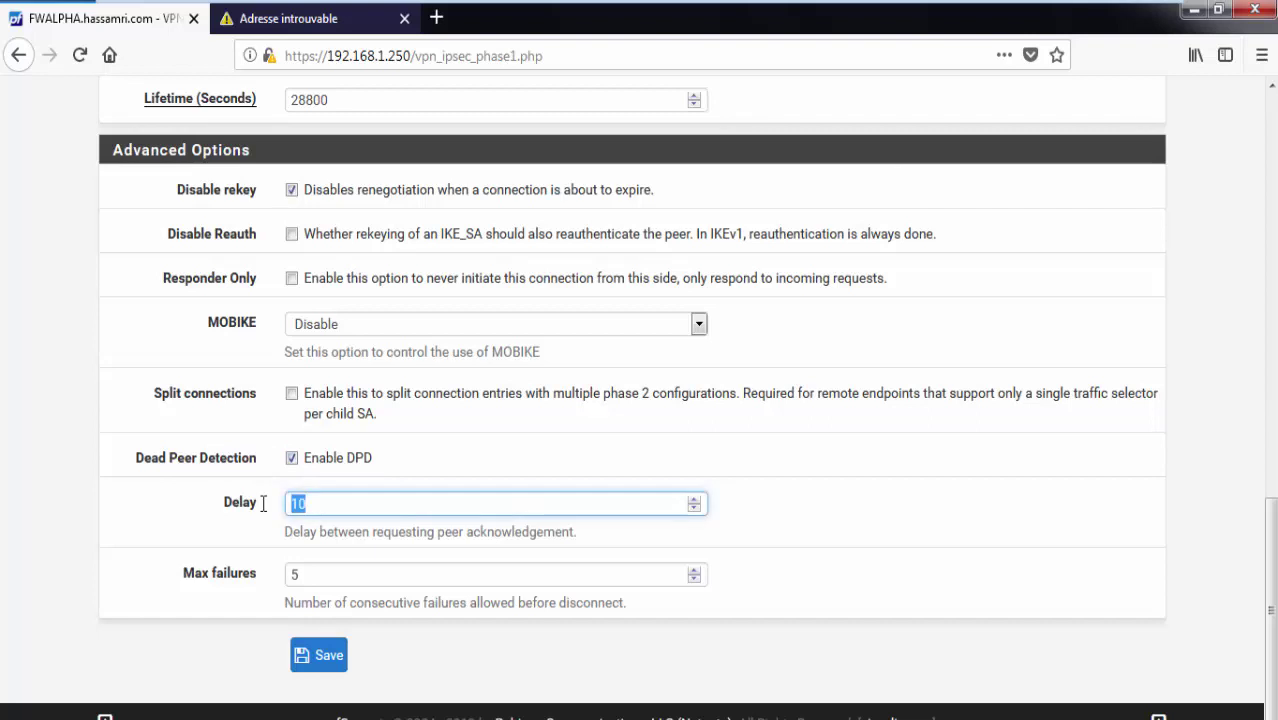
{"action": "left_click", "coordinate": [263, 503]}
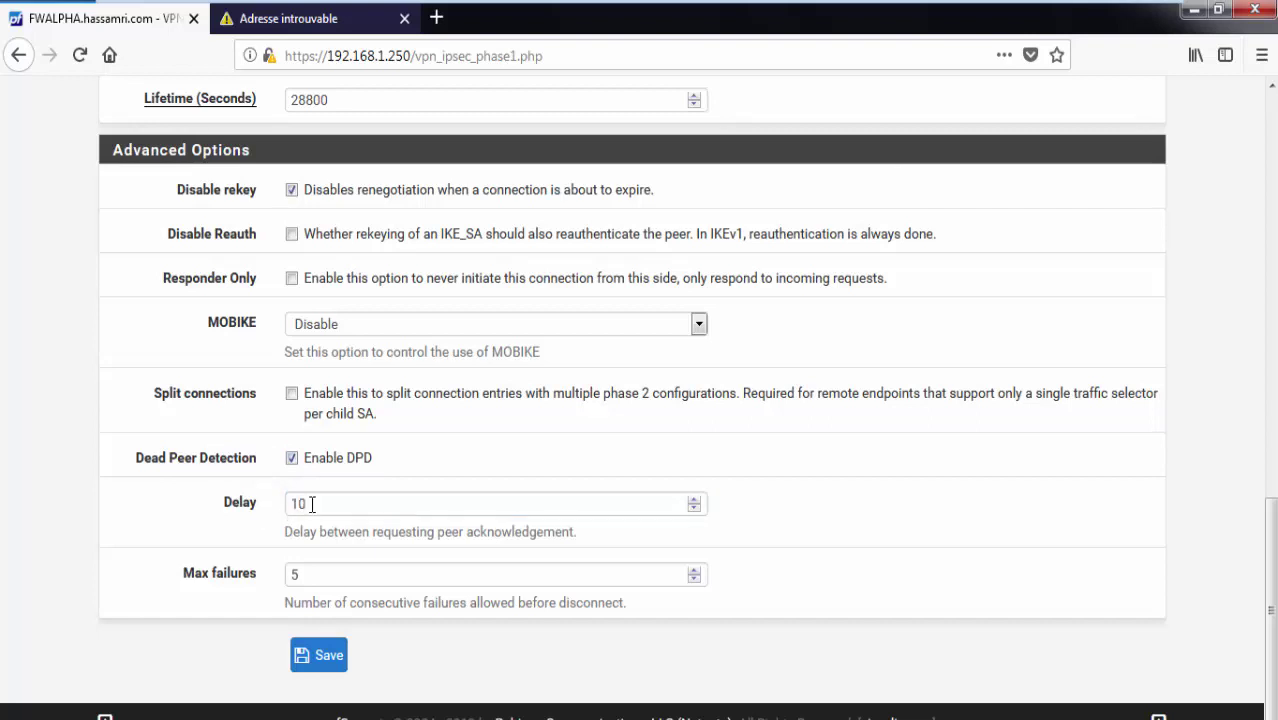
{"action": "left_click_drag", "start_coordinate": [305, 503], "coordinate": [292, 503]}
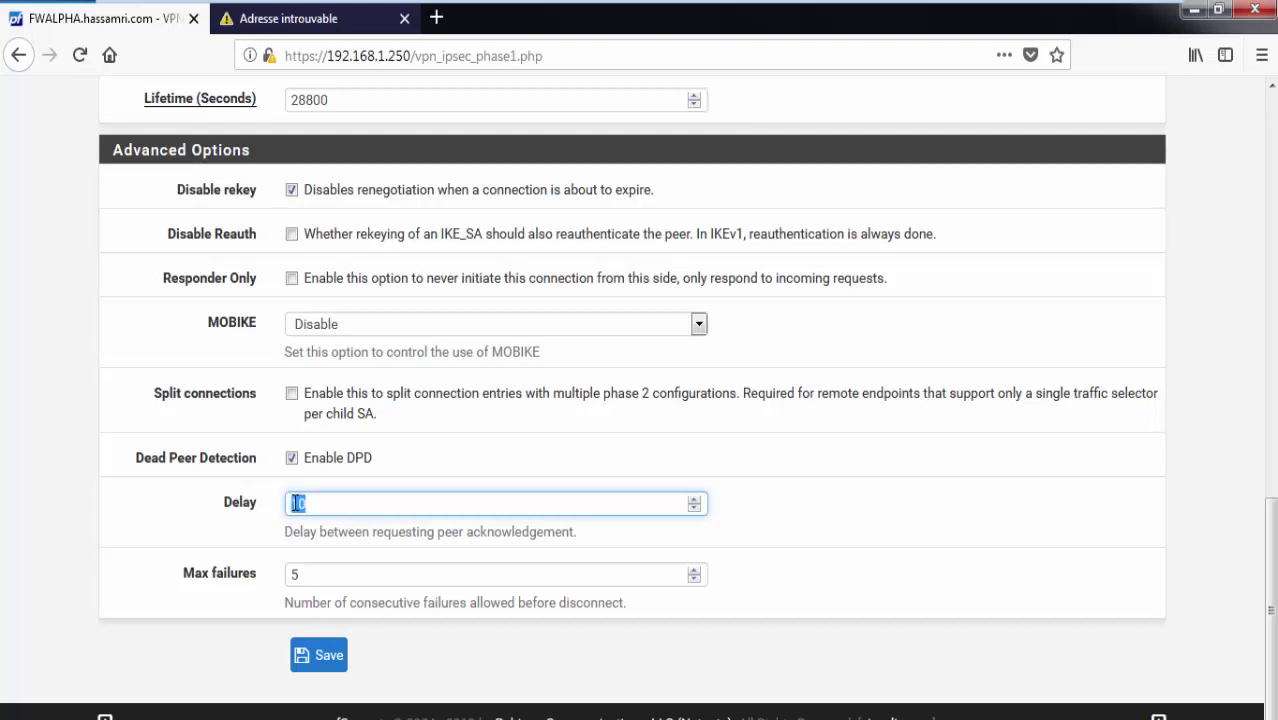
{"action": "double_click", "coordinate": [290, 575]}
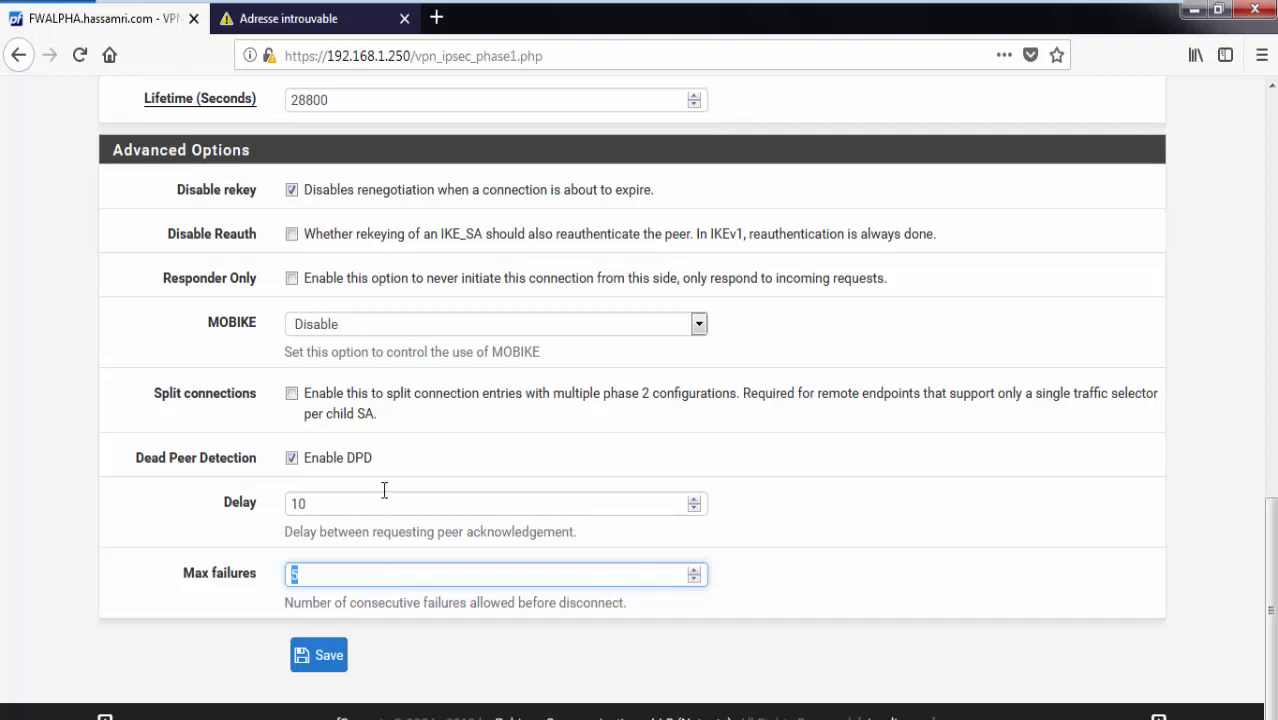
{"action": "scroll", "coordinate": [361, 409], "scroll_direction": "up", "scroll_amount": 2}
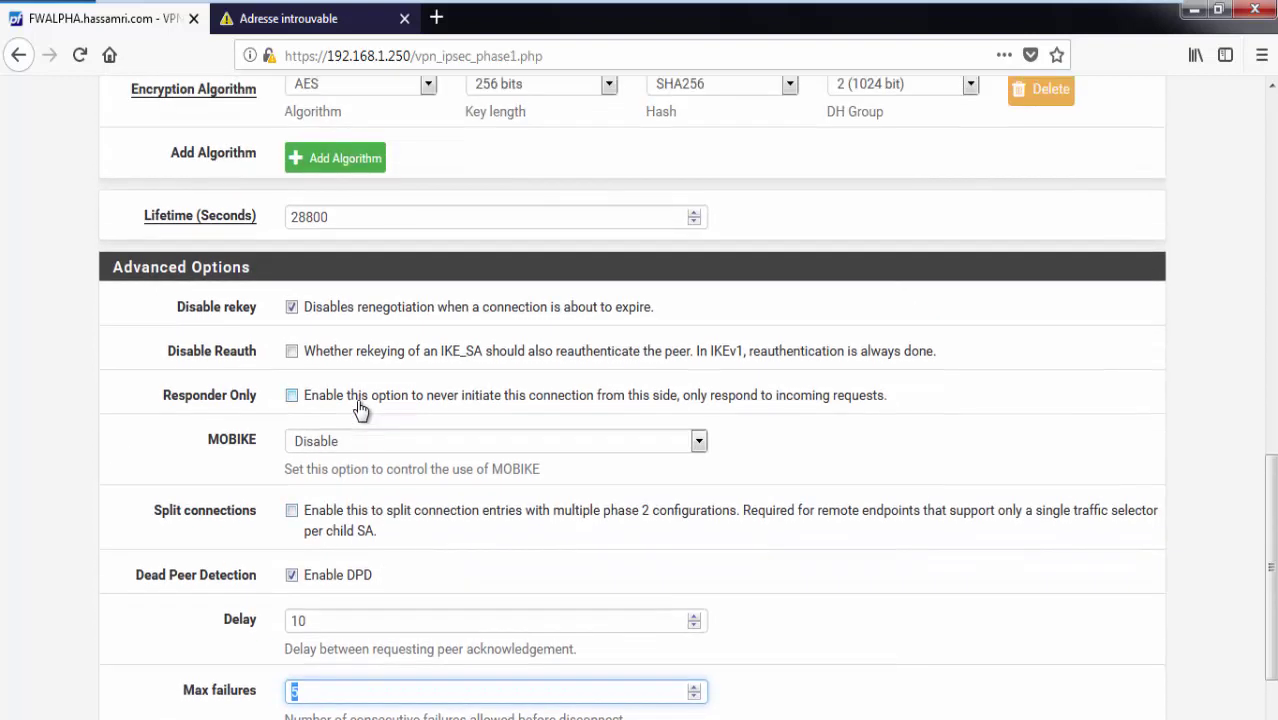
{"action": "scroll", "coordinate": [1272, 632], "scroll_direction": "down", "scroll_amount": 2}
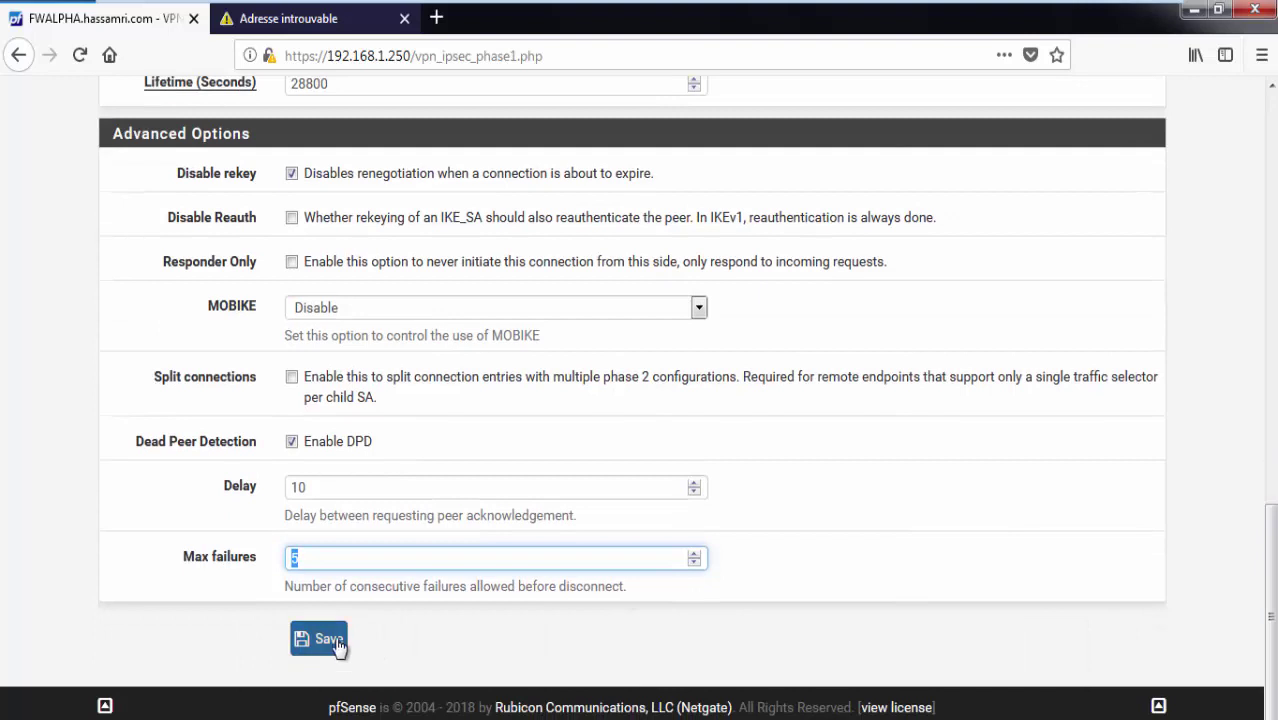
Save the Phase 1 entry and return to the tunnels list on the Windows guest.
{"action": "left_click", "coordinate": [336, 643]}
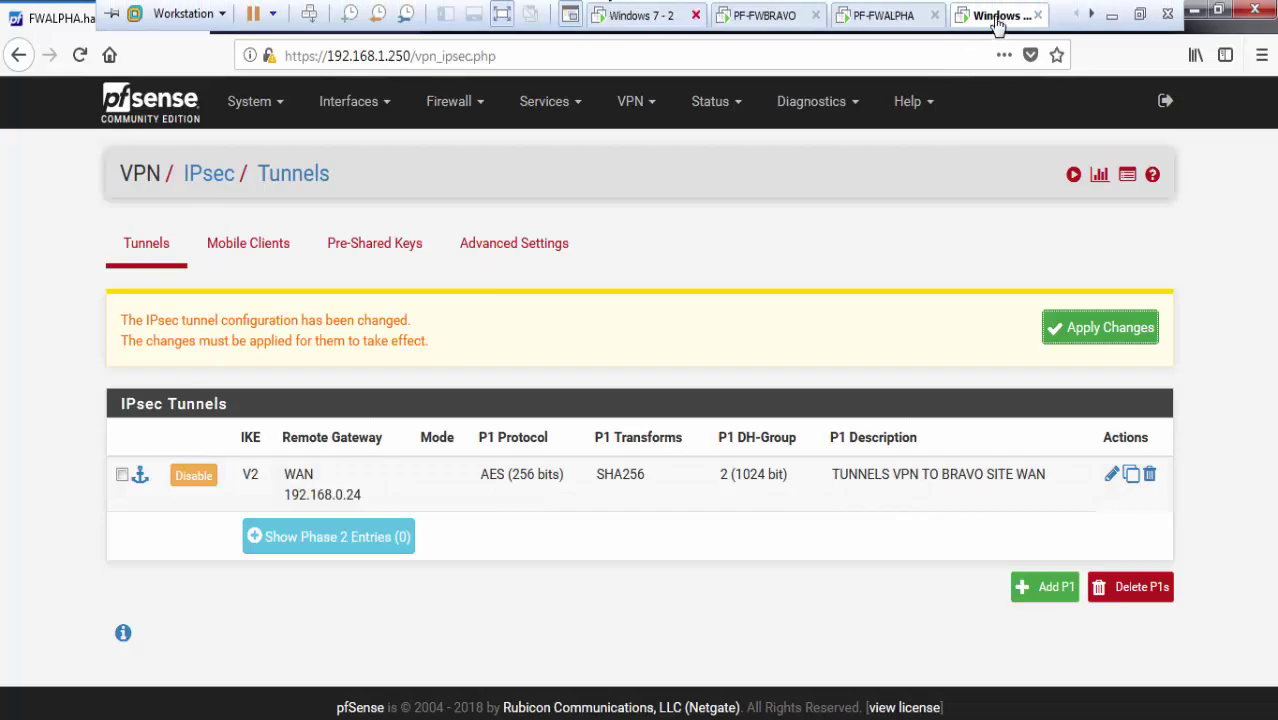
{"action": "left_click", "coordinate": [903, 17]}
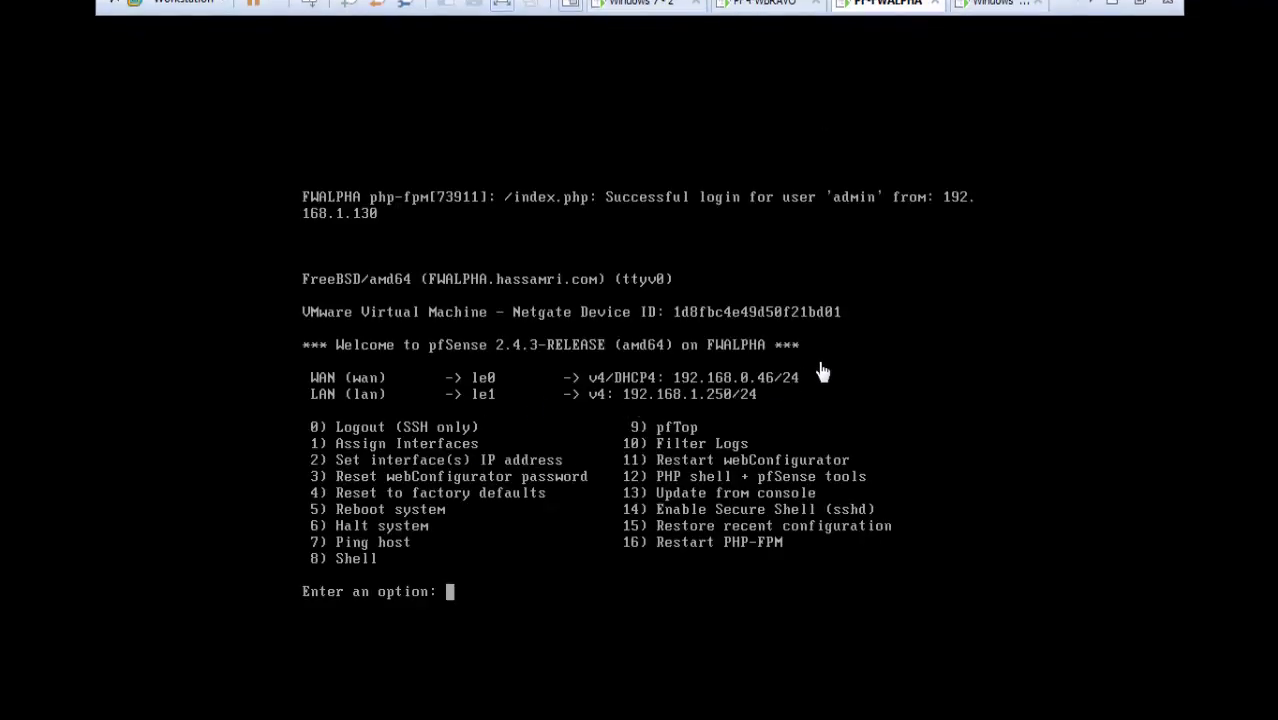
{"action": "left_click", "coordinate": [955, 16]}
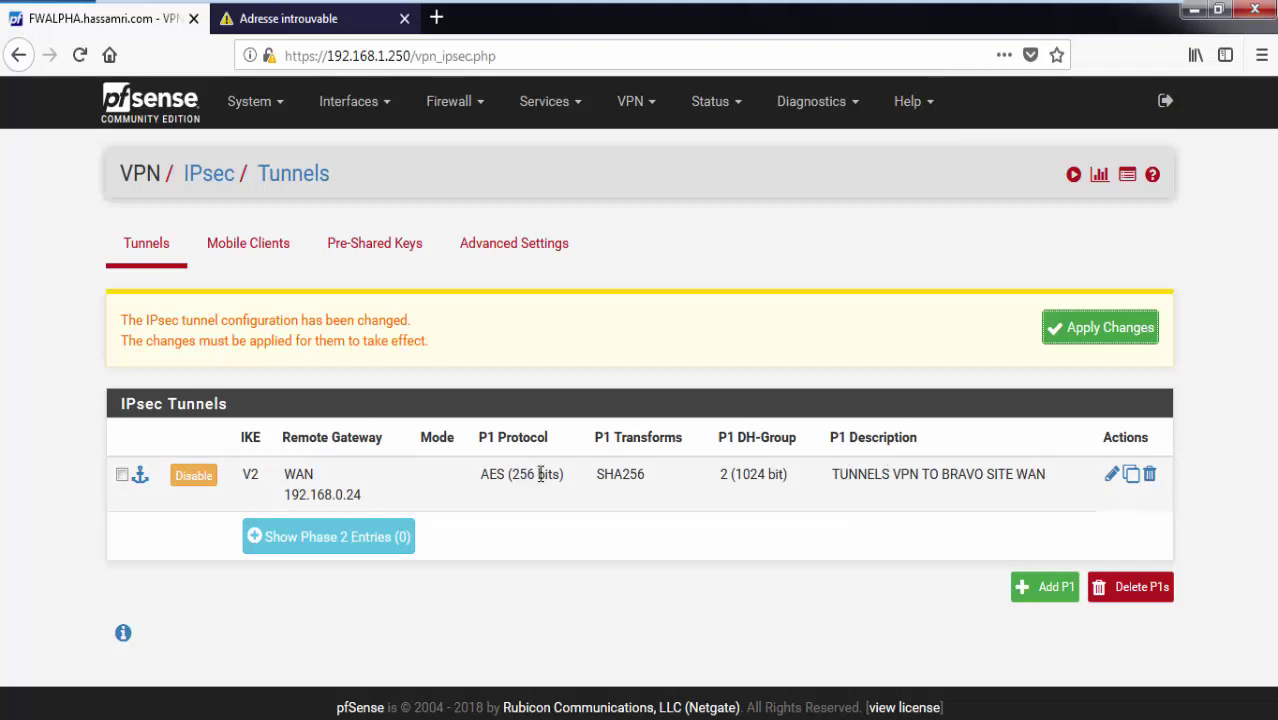
Copy the Phase 1 description 'TUNNELS VPN TO BRAVO SITE WAN' into Notepad.
{"action": "mouse_move", "coordinate": [828, 476]}
{"action": "left_mouse_down"}
{"action": "mouse_move", "coordinate": [1087, 477]}
{"action": "mouse_move", "coordinate": [881, 457]}
{"action": "mouse_move", "coordinate": [834, 477]}
{"action": "left_mouse_up"}
{"action": "key", "text": "ctrl+c"}
{"action": "left_click", "coordinate": [956, 486]}
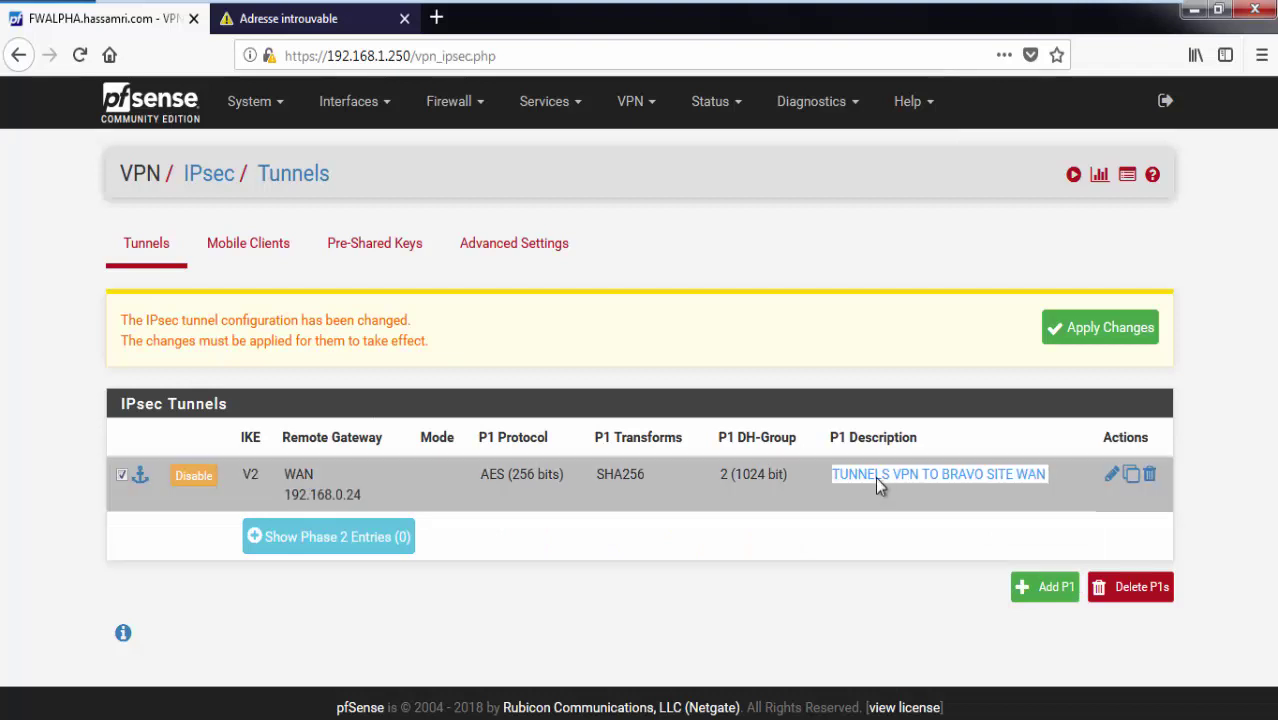
{"action": "right_click", "coordinate": [848, 484]}
{"action": "left_click", "coordinate": [893, 495]}
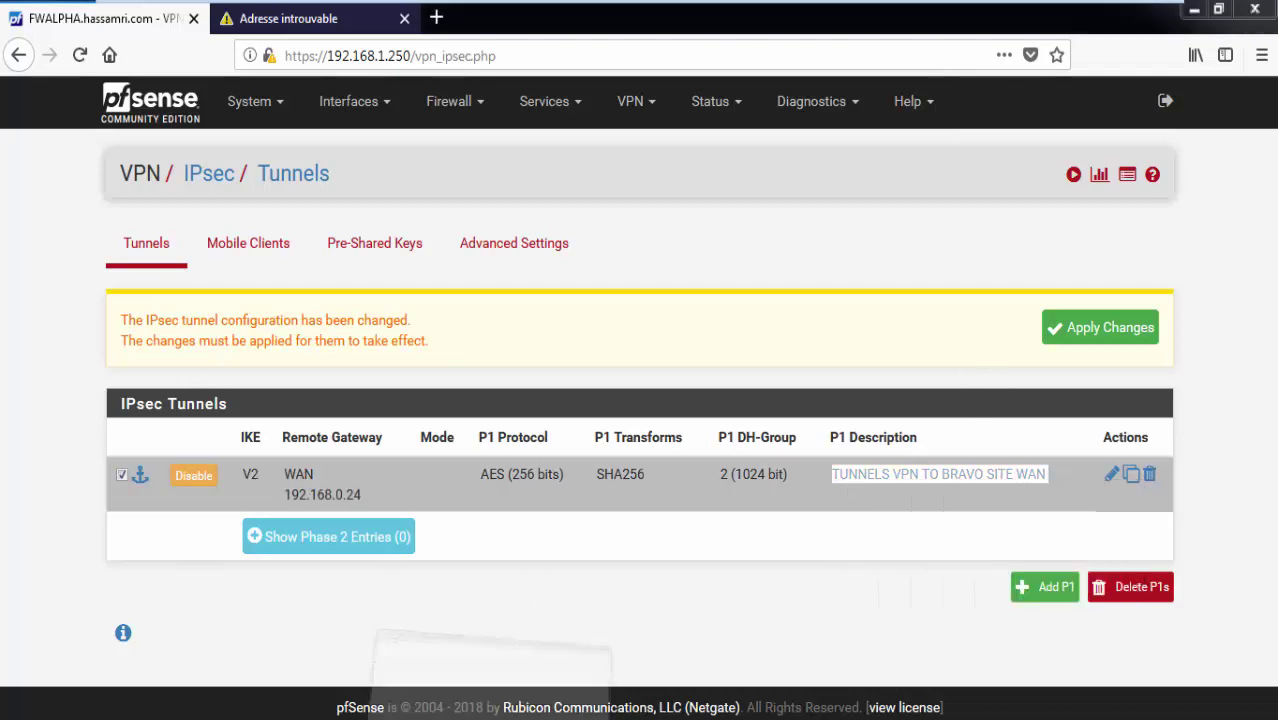
{"action": "key", "text": "alt+Tab"}
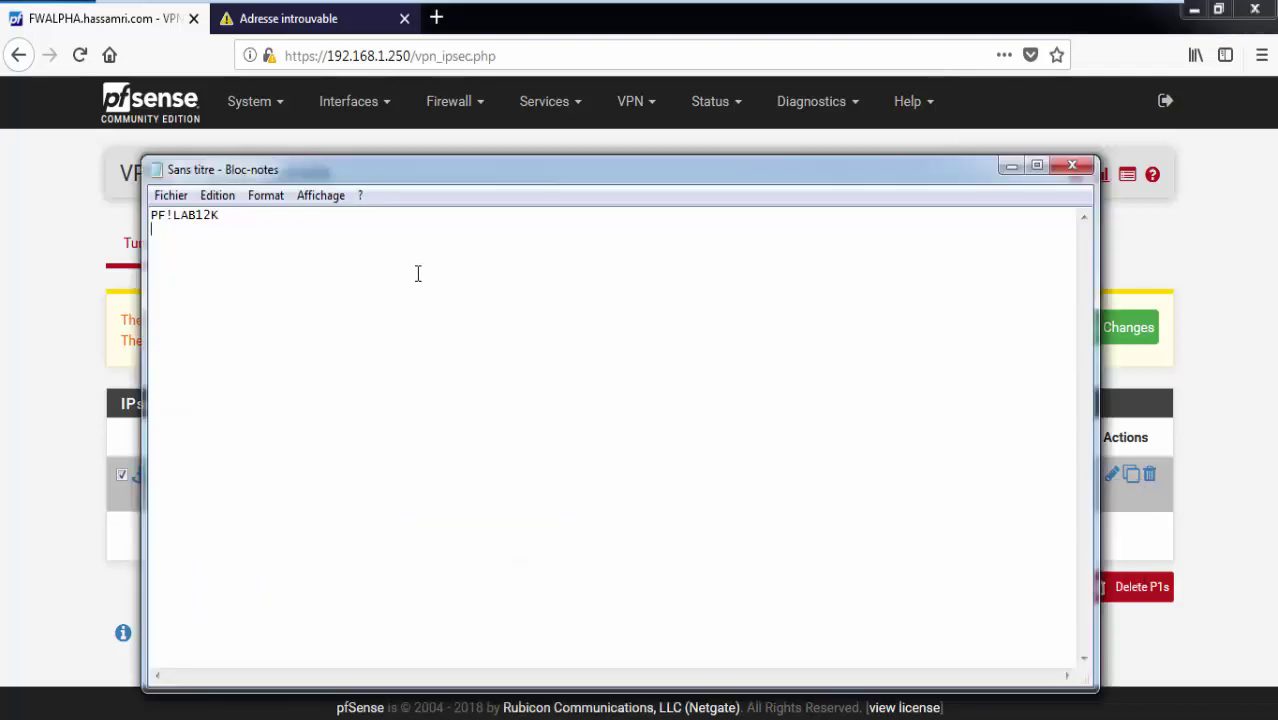
{"action": "key", "text": "ctrl+v"}
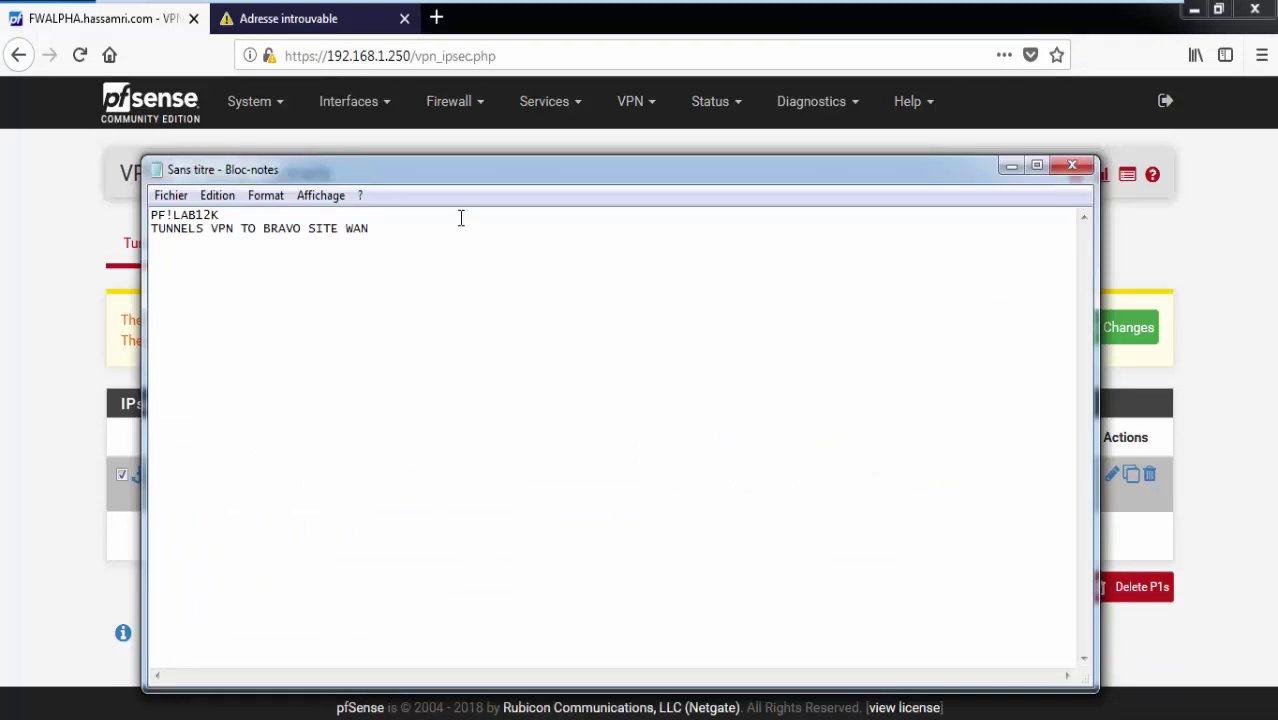
{"action": "left_click", "coordinate": [1009, 167]}
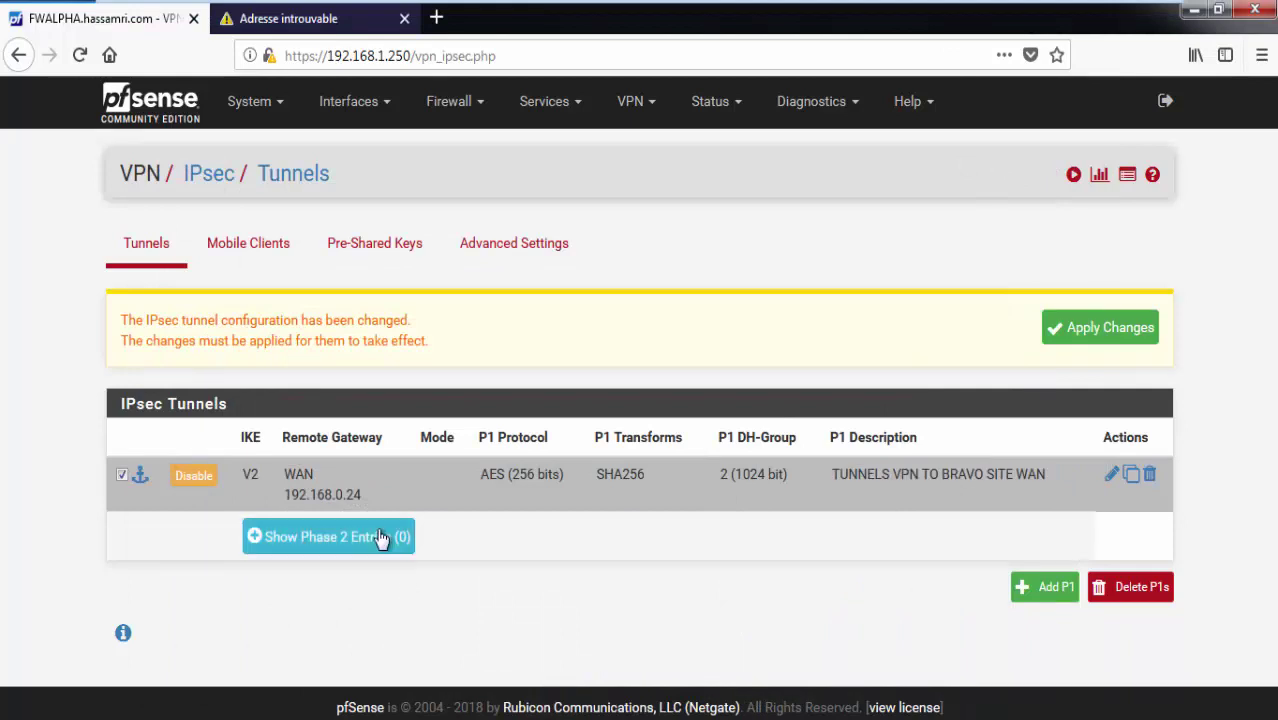
Expand the Phase 1 tunnel's Phase 2 entries and add a new Phase 2 entry.
{"action": "left_click", "coordinate": [350, 547]}
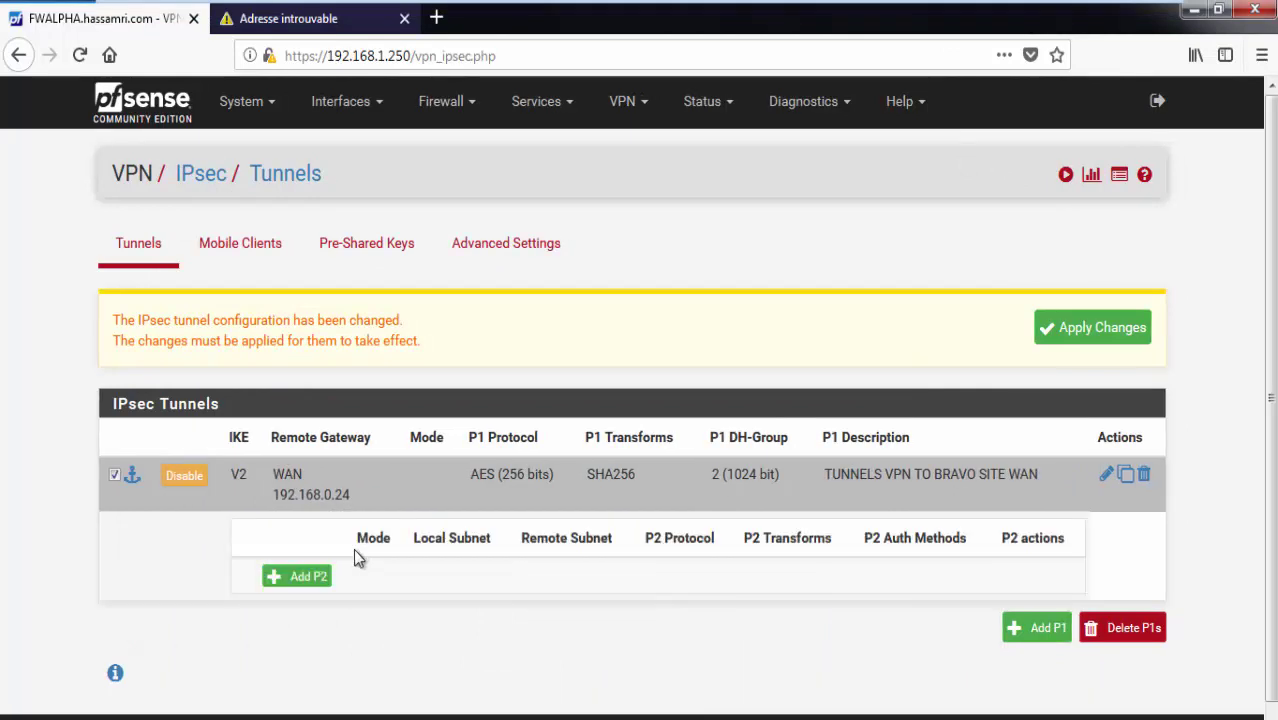
{"action": "left_click", "coordinate": [1018, 628]}
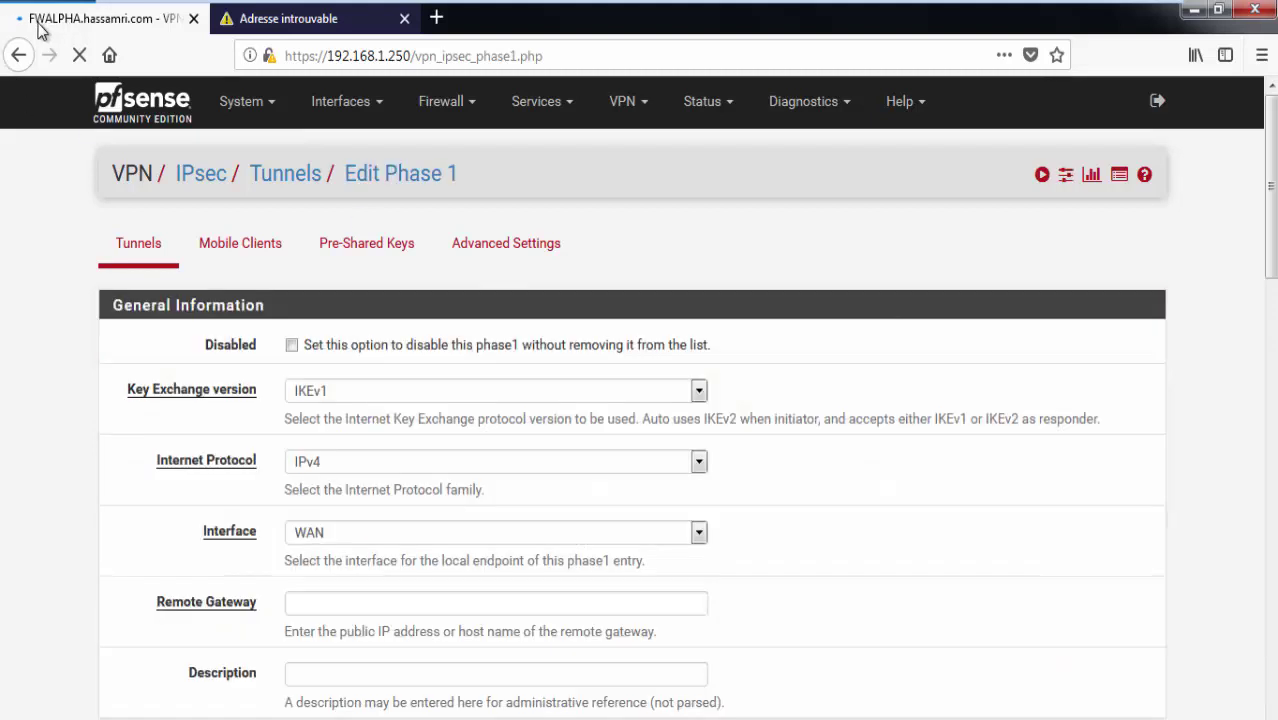
{"action": "left_click", "coordinate": [16, 56]}
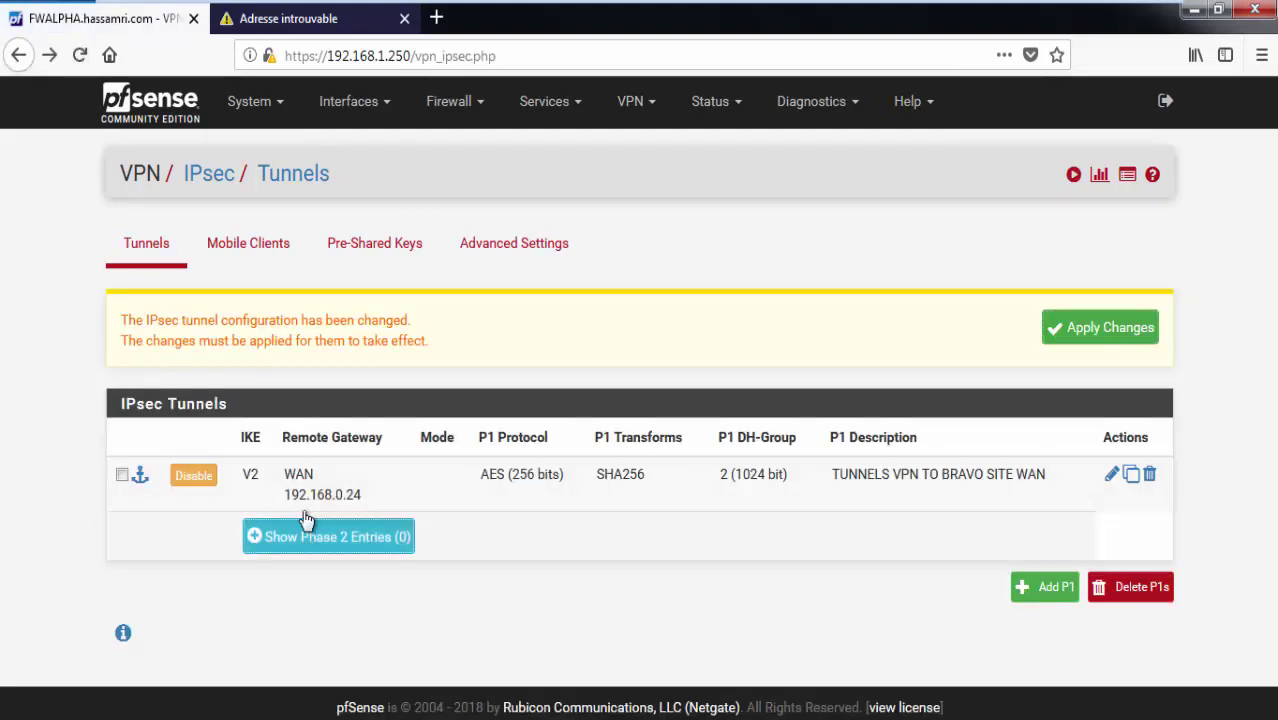
{"action": "left_click", "coordinate": [306, 520]}
{"action": "left_click", "coordinate": [314, 580]}
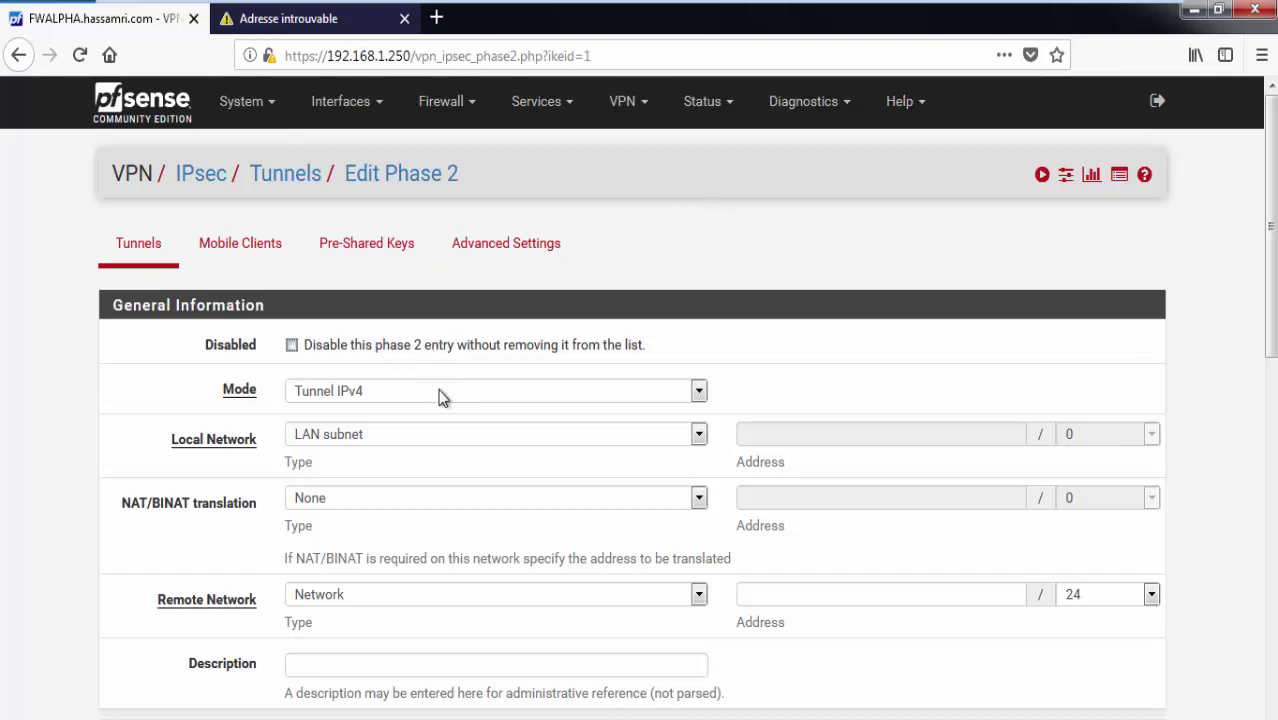
Keep LAN subnet as local network and set remote network address 10.10.30.0.
{"action": "left_click", "coordinate": [400, 435]}
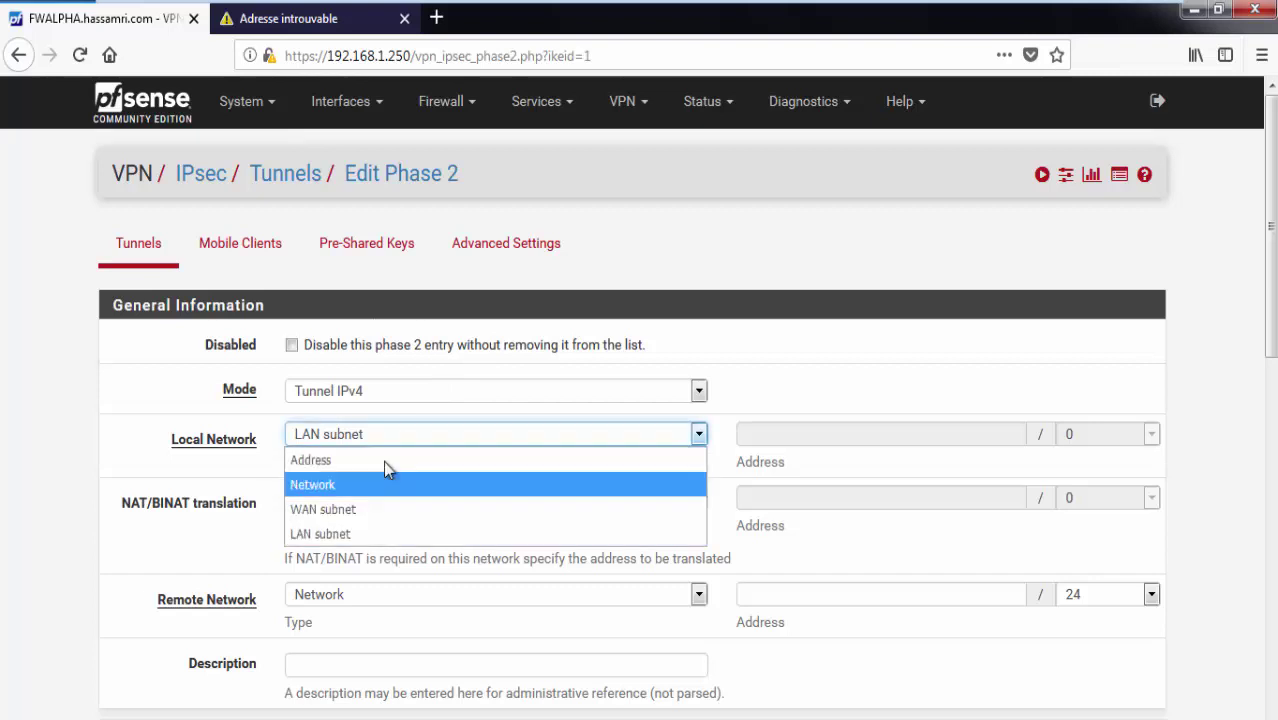
{"action": "left_click", "coordinate": [408, 428]}
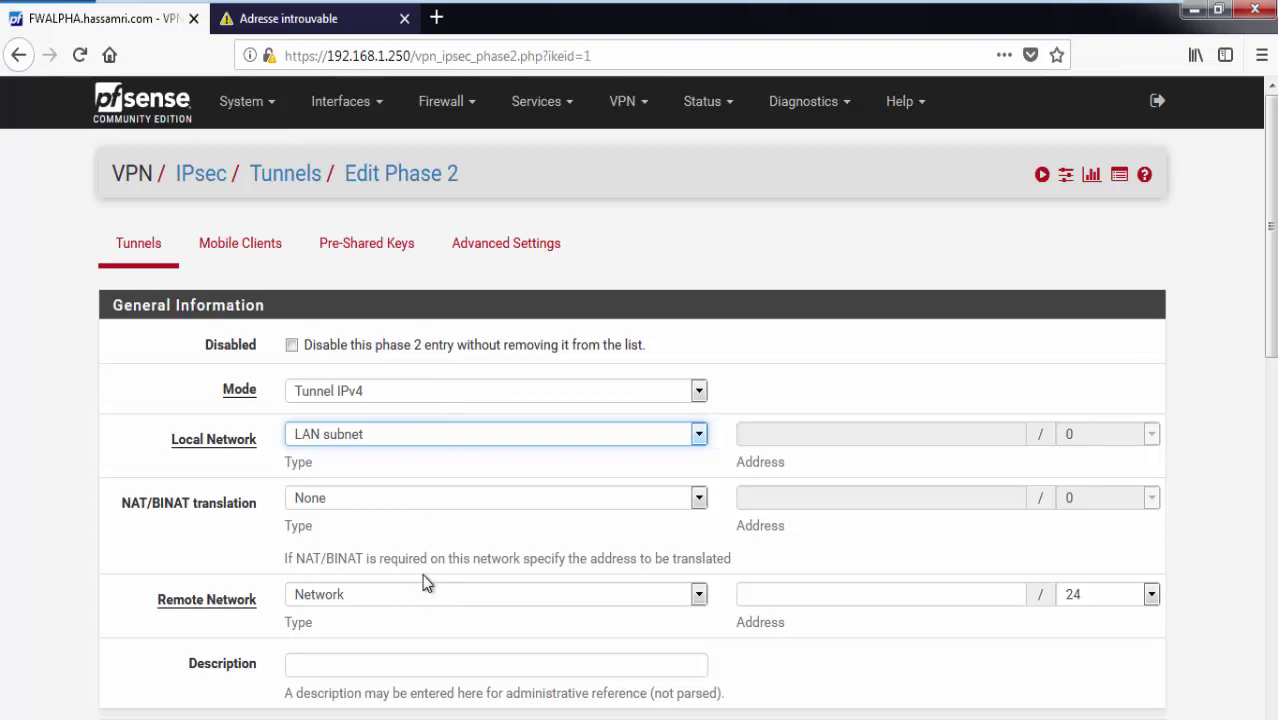
{"action": "scroll", "coordinate": [1274, 333], "scroll_direction": "down", "scroll_amount": 1}
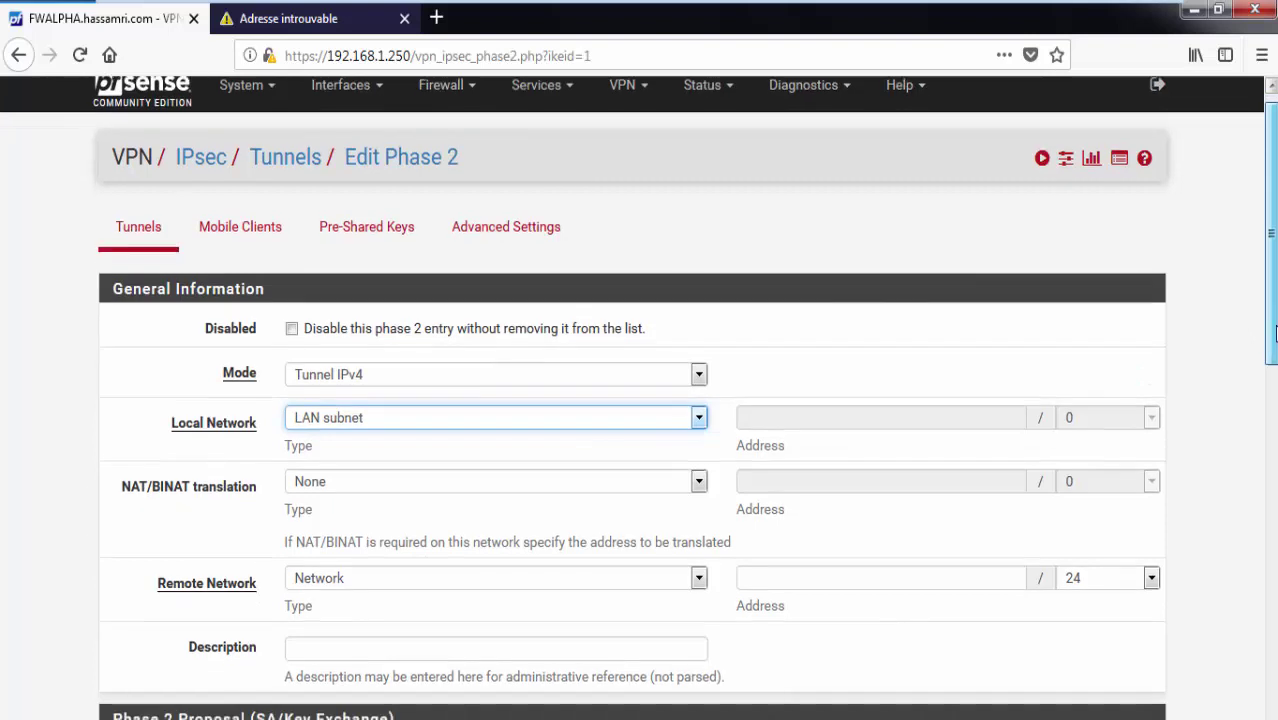
{"action": "scroll", "coordinate": [1274, 333], "scroll_direction": "down", "scroll_amount": 3}
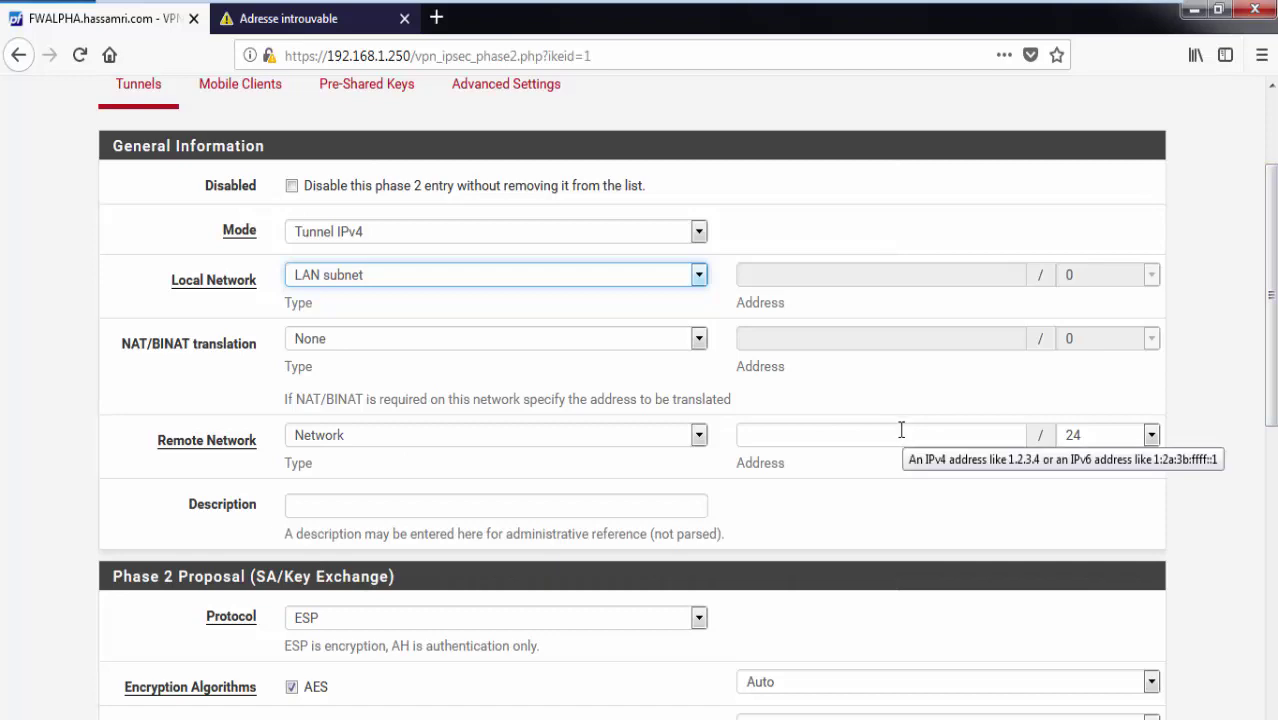
{"action": "mouse_move", "coordinate": [620, 2]}
{"action": "left_click", "coordinate": [668, 16]}
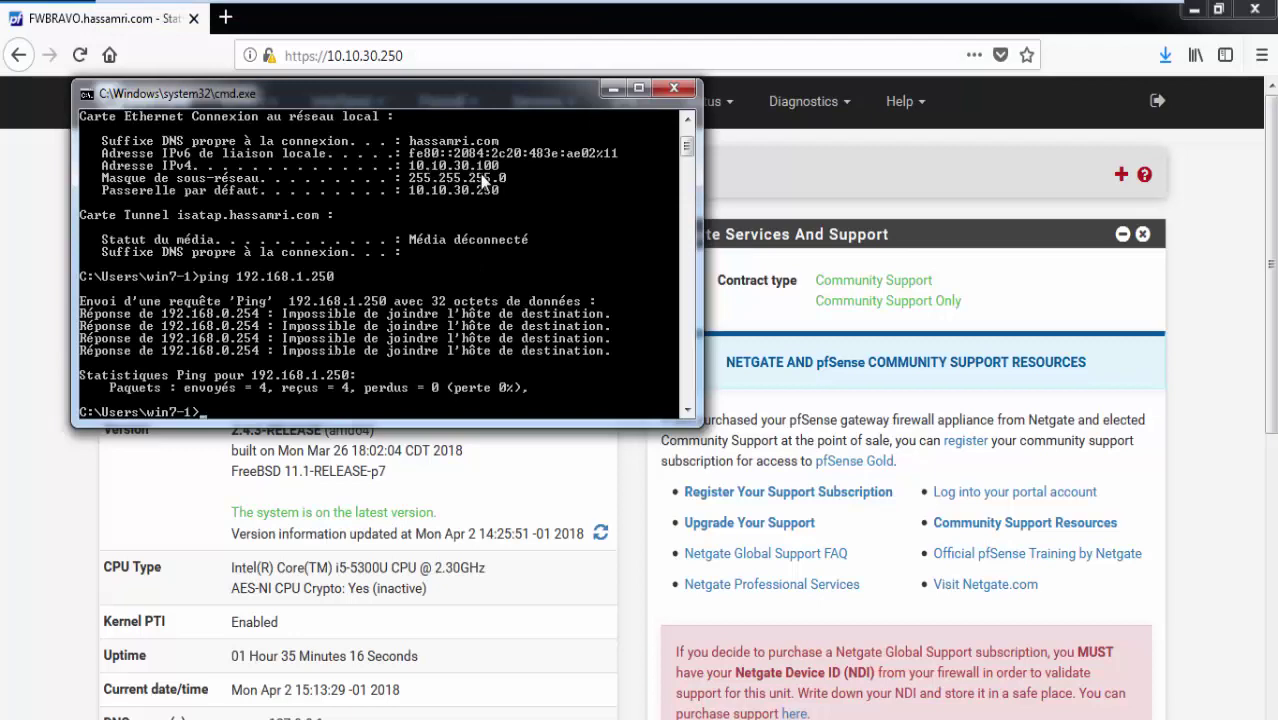
{"action": "mouse_move", "coordinate": [919, 3]}
{"action": "left_click", "coordinate": [1003, 16]}
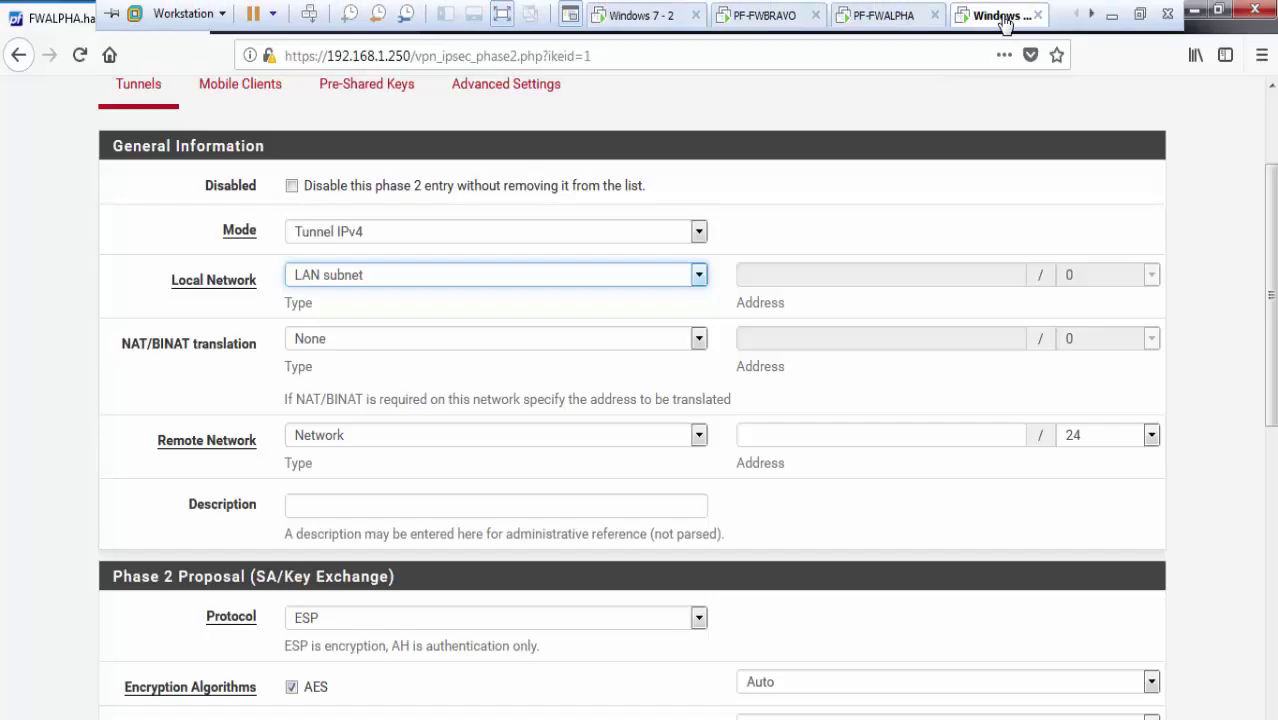
{"action": "left_click", "coordinate": [826, 426]}
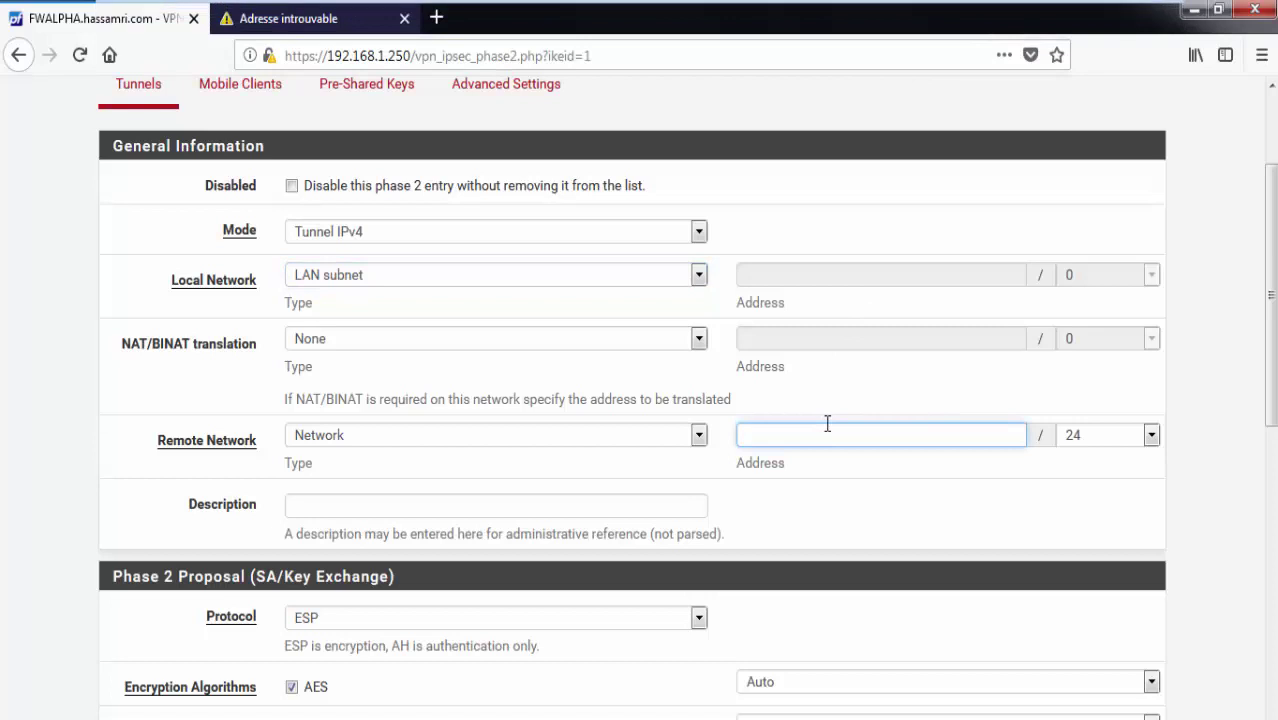
{"action": "type", "text": "1"}
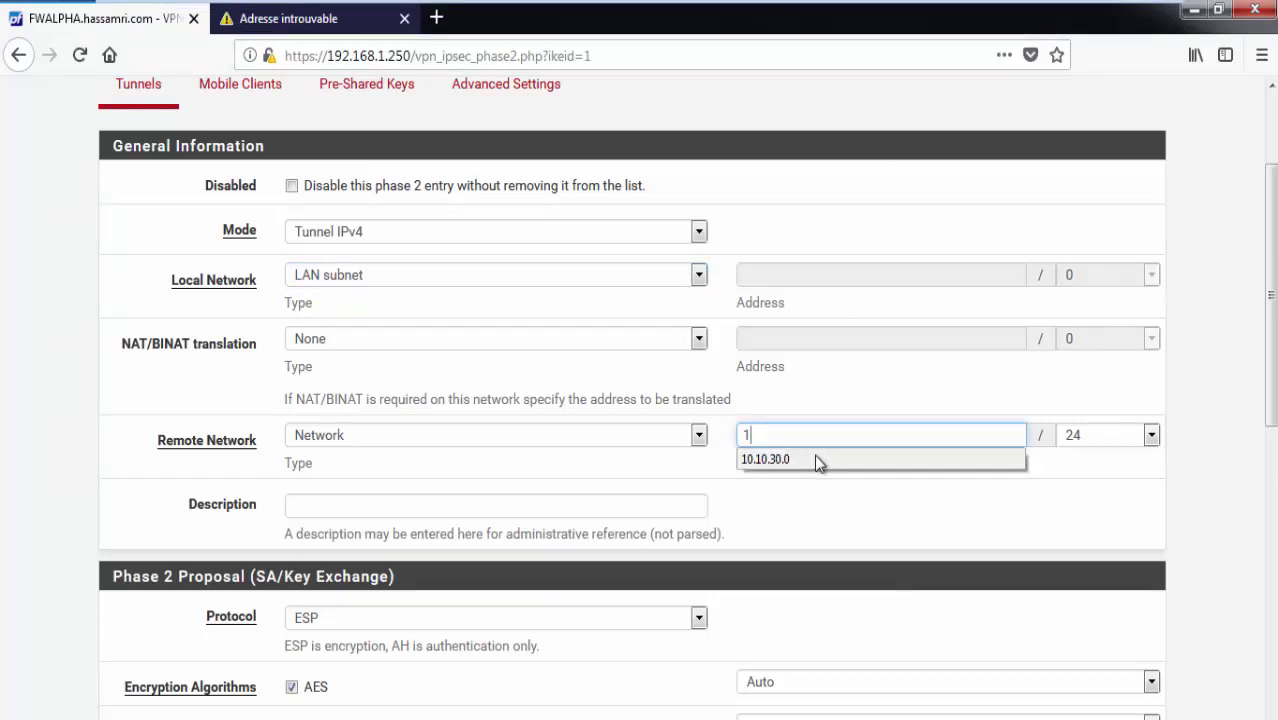
{"action": "left_click", "coordinate": [816, 459]}
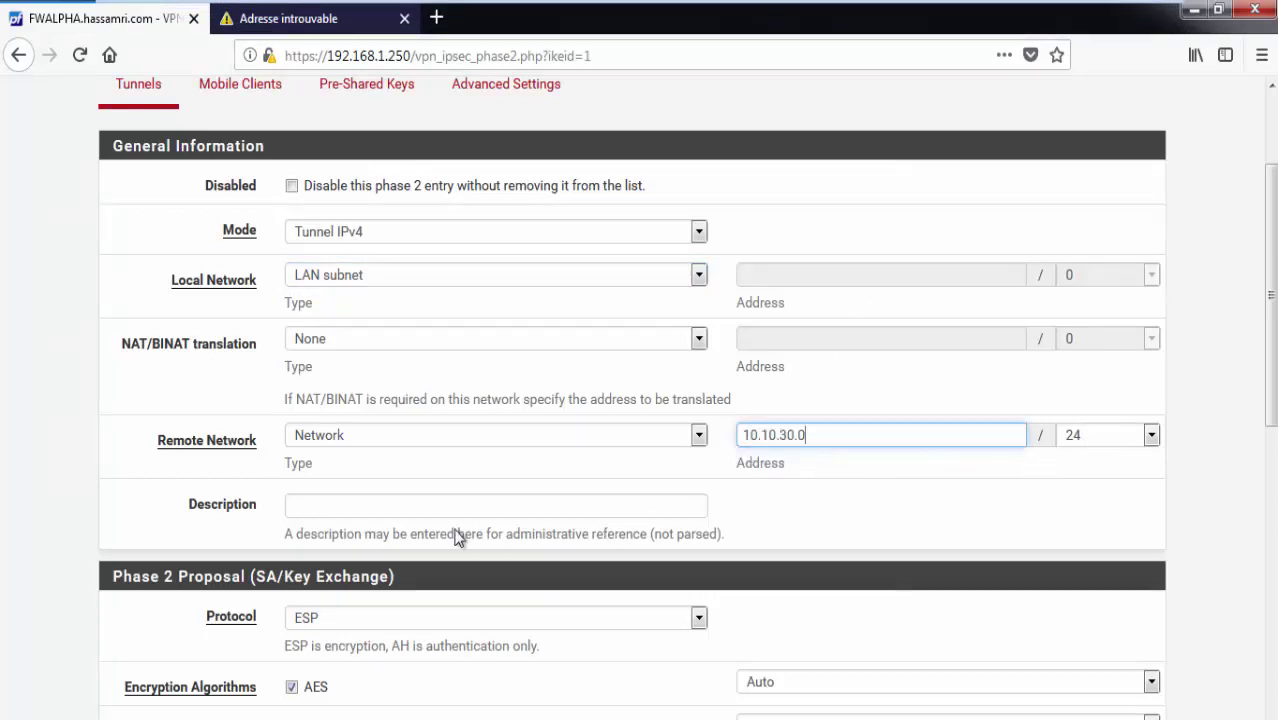
Paste the Notepad description and change it to 'TUNNELS VPN TO BRAVO SITE LAN'.
{"action": "left_click", "coordinate": [476, 507]}
{"action": "key", "text": "alt+Tab"}
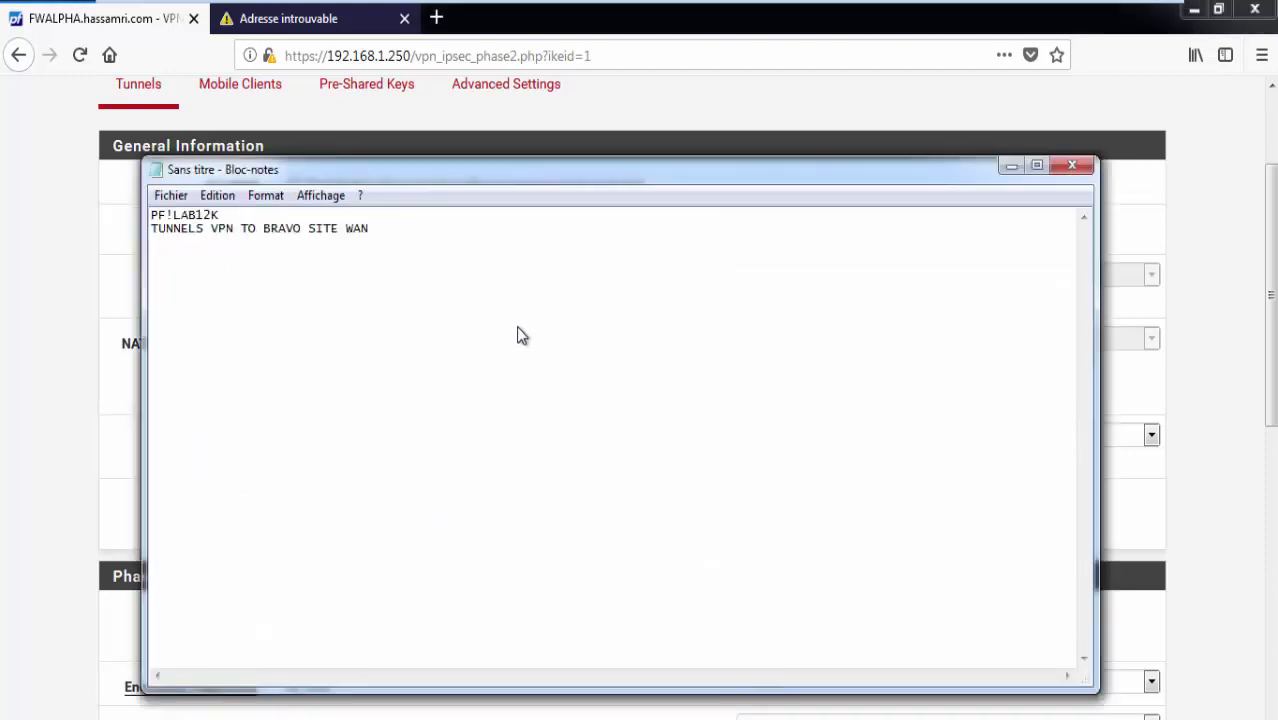
{"action": "left_click_drag", "start_coordinate": [363, 249], "coordinate": [110, 281]}
{"action": "key", "text": "ctrl+c"}
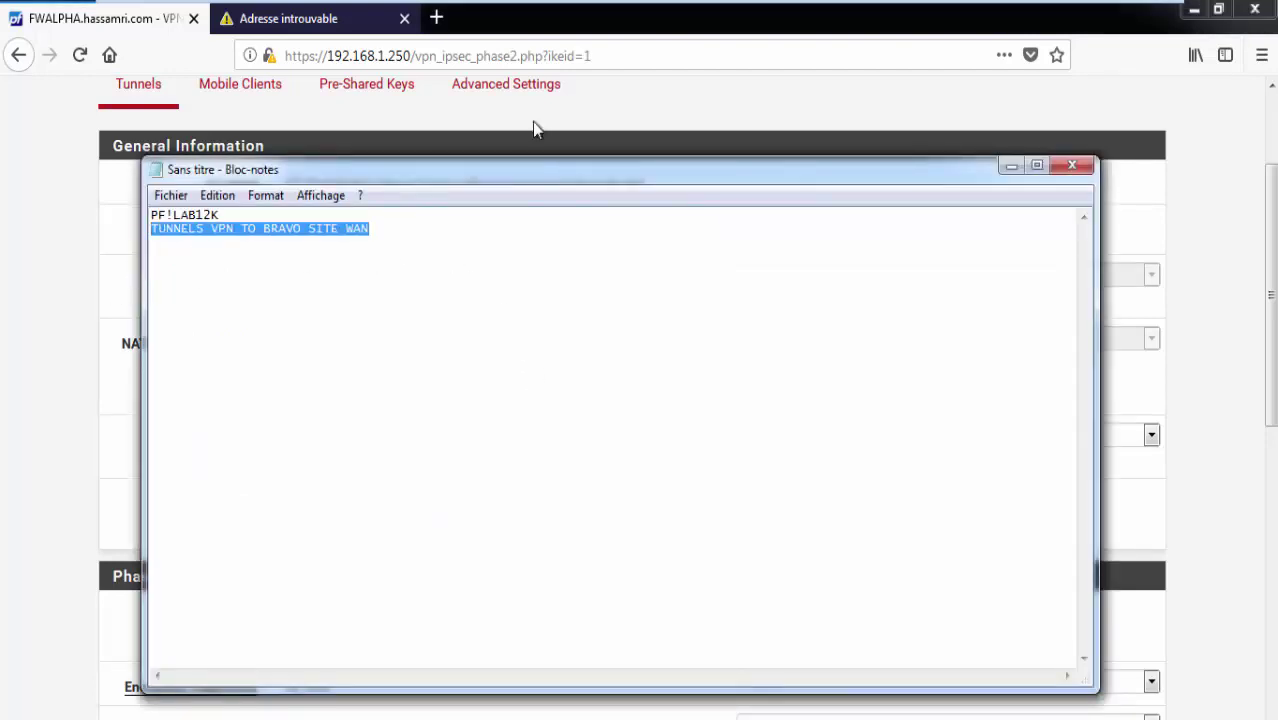
{"action": "mouse_move", "coordinate": [1021, 43]}
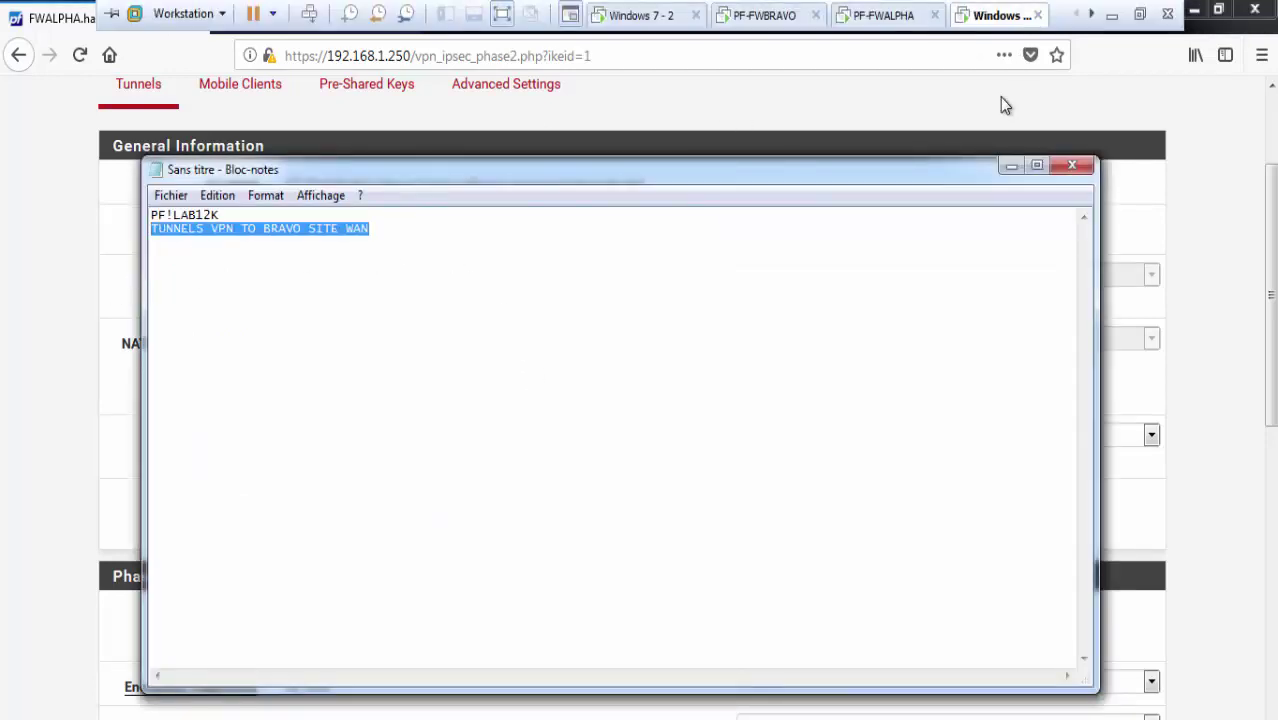
{"action": "left_click", "coordinate": [1009, 164]}
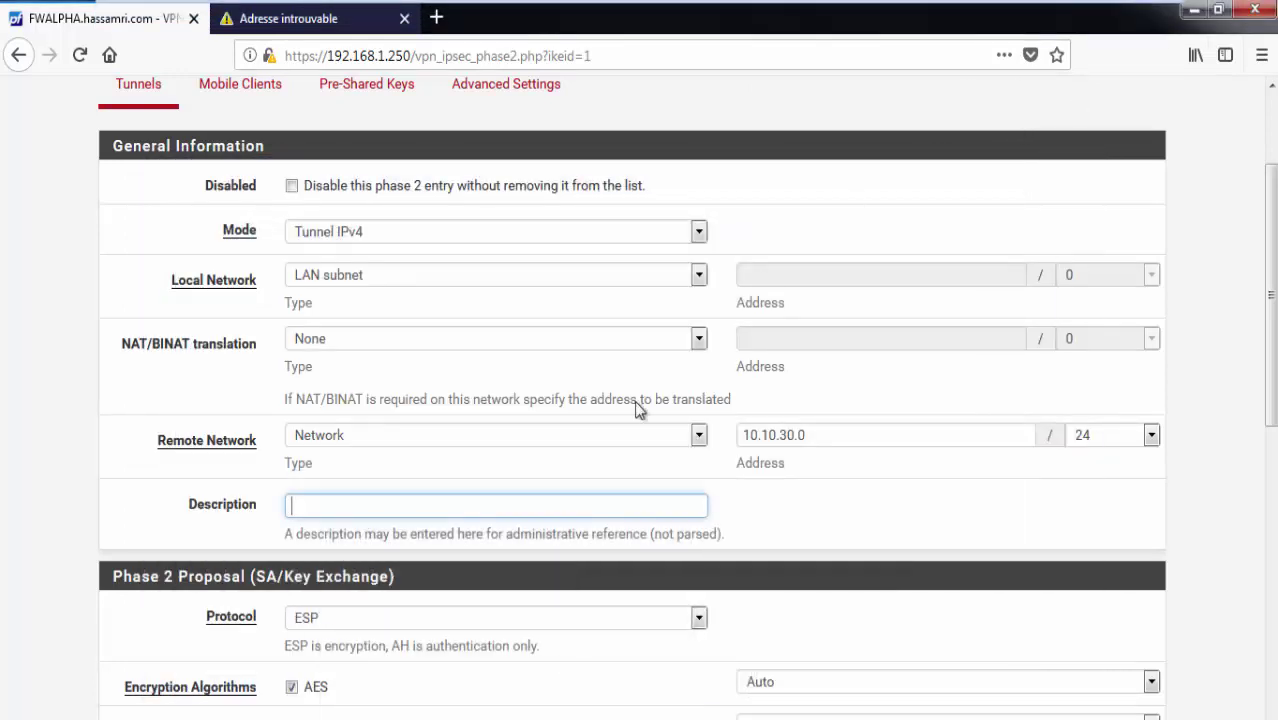
{"action": "key", "text": "ctrl+v"}
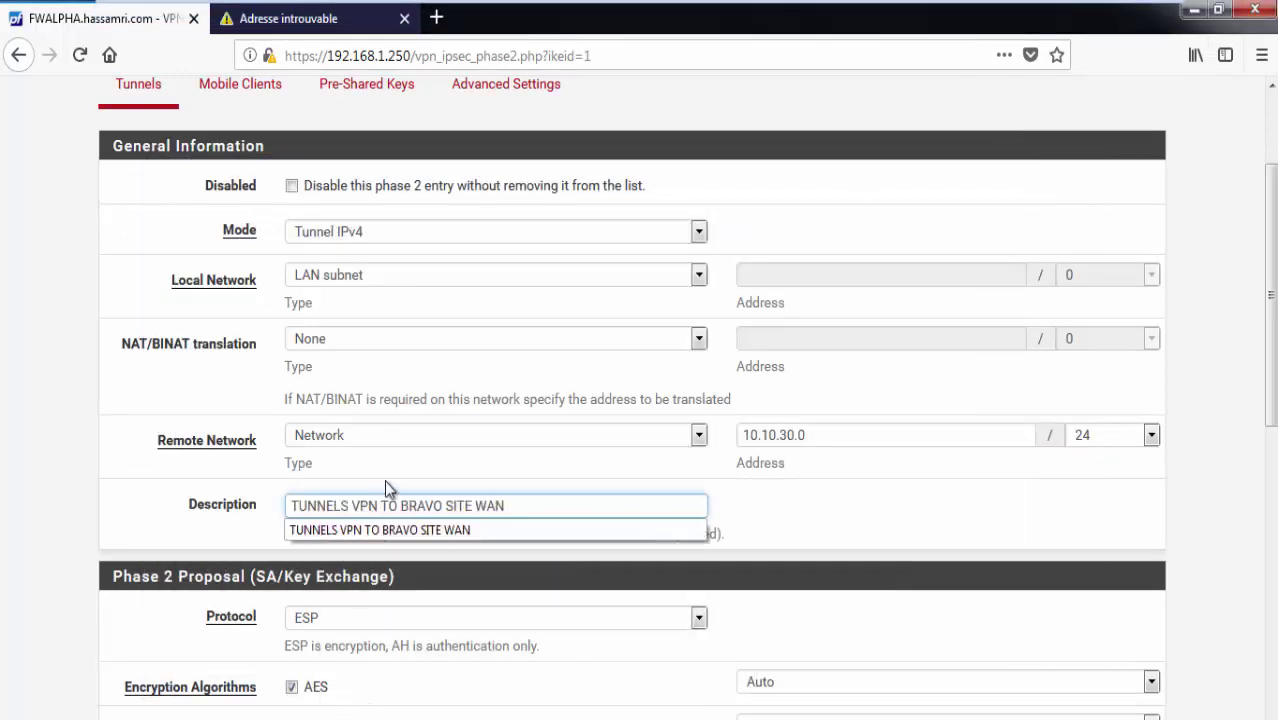
{"action": "double_click", "coordinate": [490, 507]}
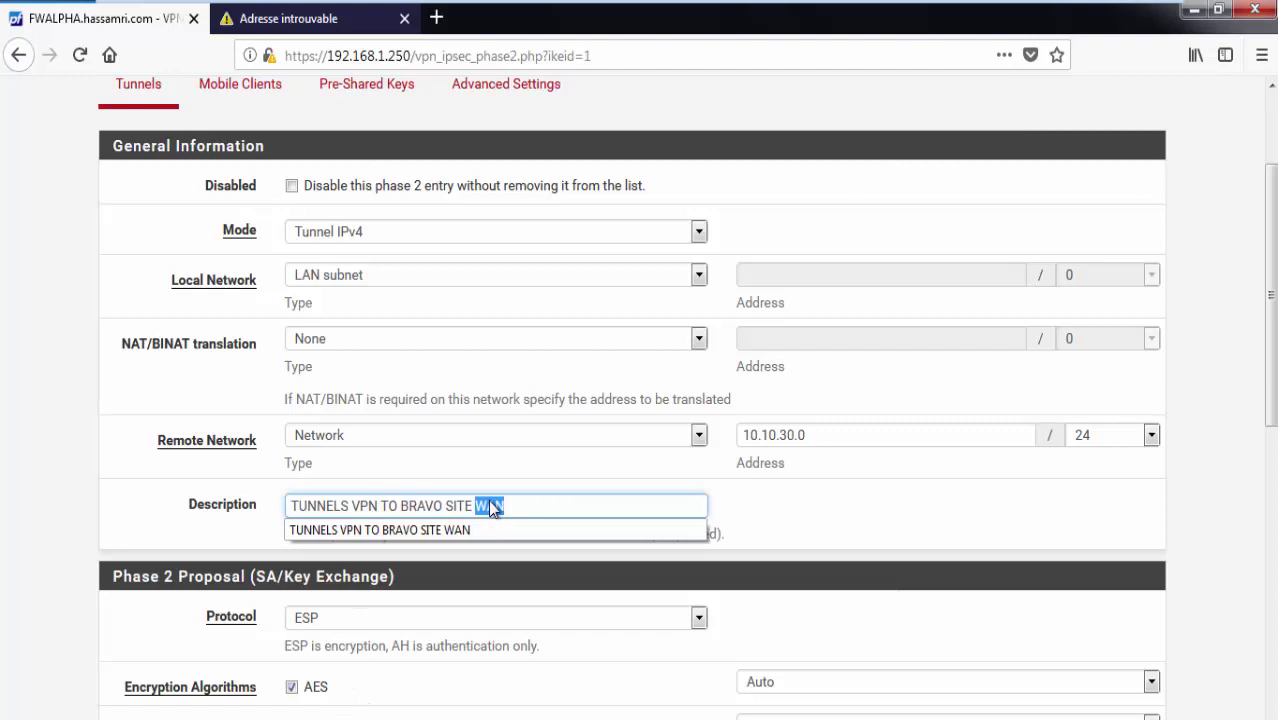
{"action": "type", "text": "LA"}
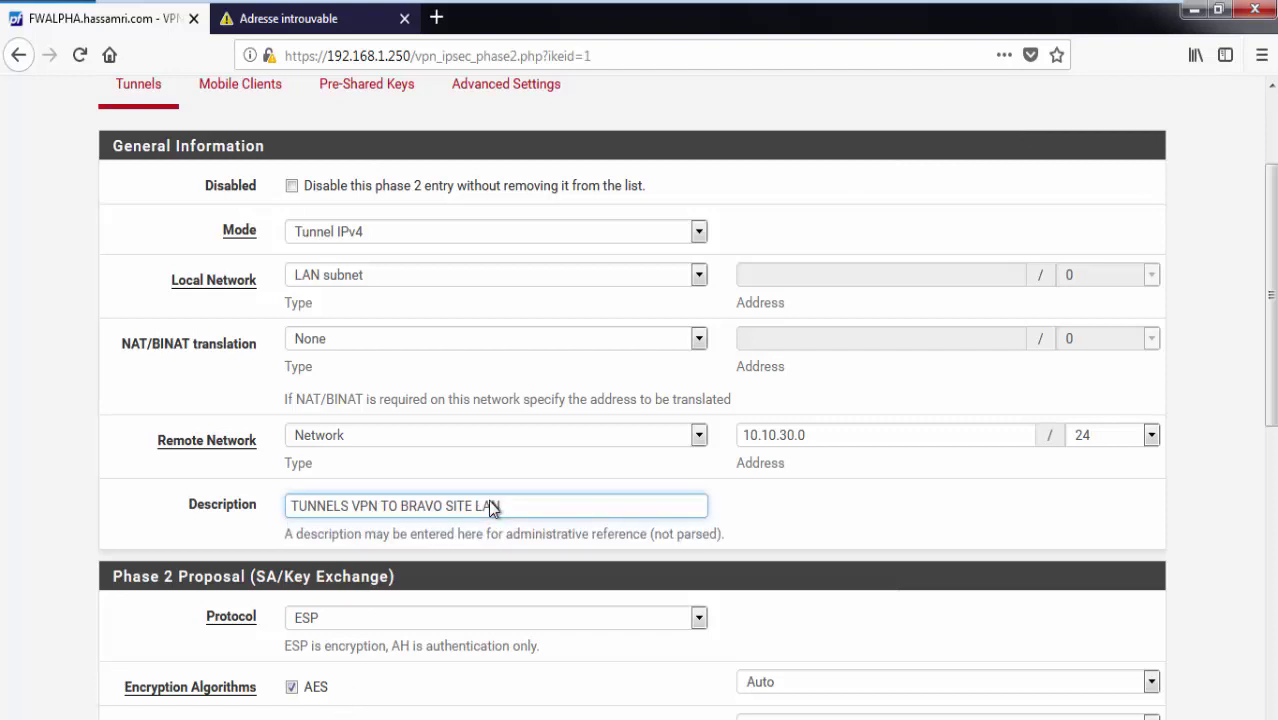
{"action": "type", "text": "N"}
{"action": "scroll", "coordinate": [423, 358], "scroll_direction": "down", "scroll_amount": 5}
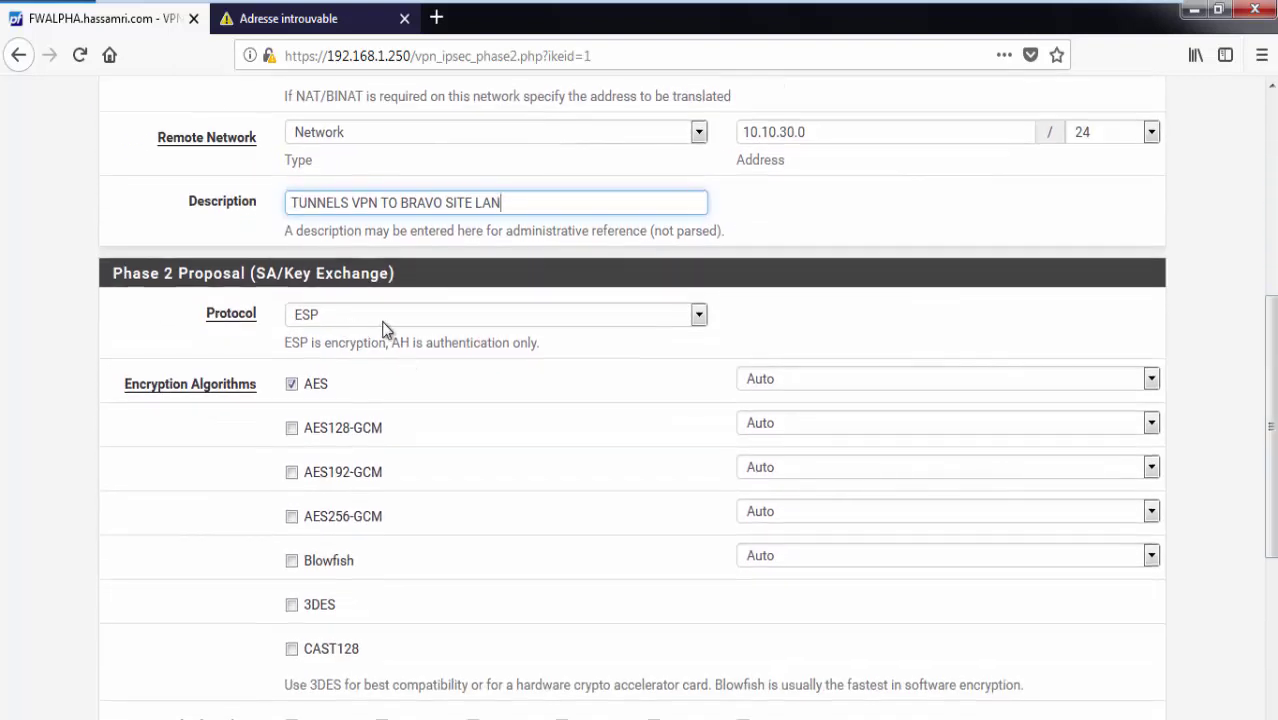
Replace plain AES with AES256-GCM encryption, keeping key length on Auto.
{"action": "left_click", "coordinate": [292, 388]}
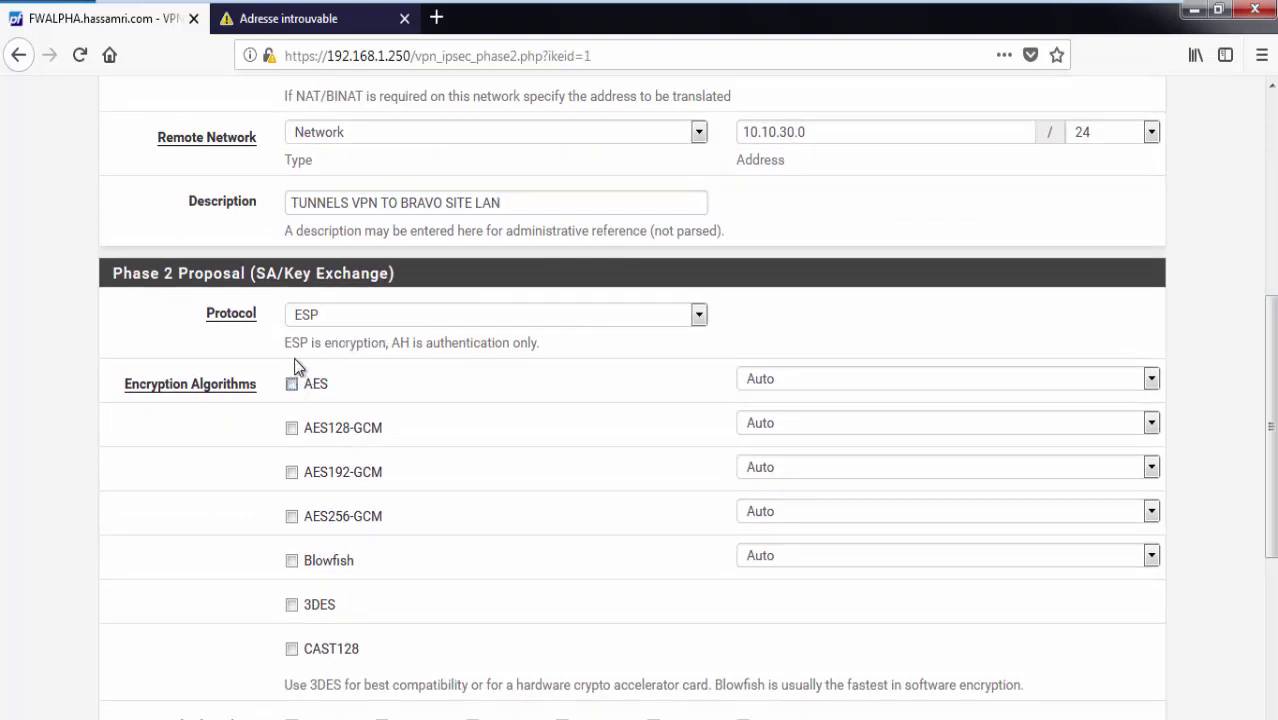
{"action": "left_click", "coordinate": [292, 517]}
{"action": "left_click", "coordinate": [869, 519]}
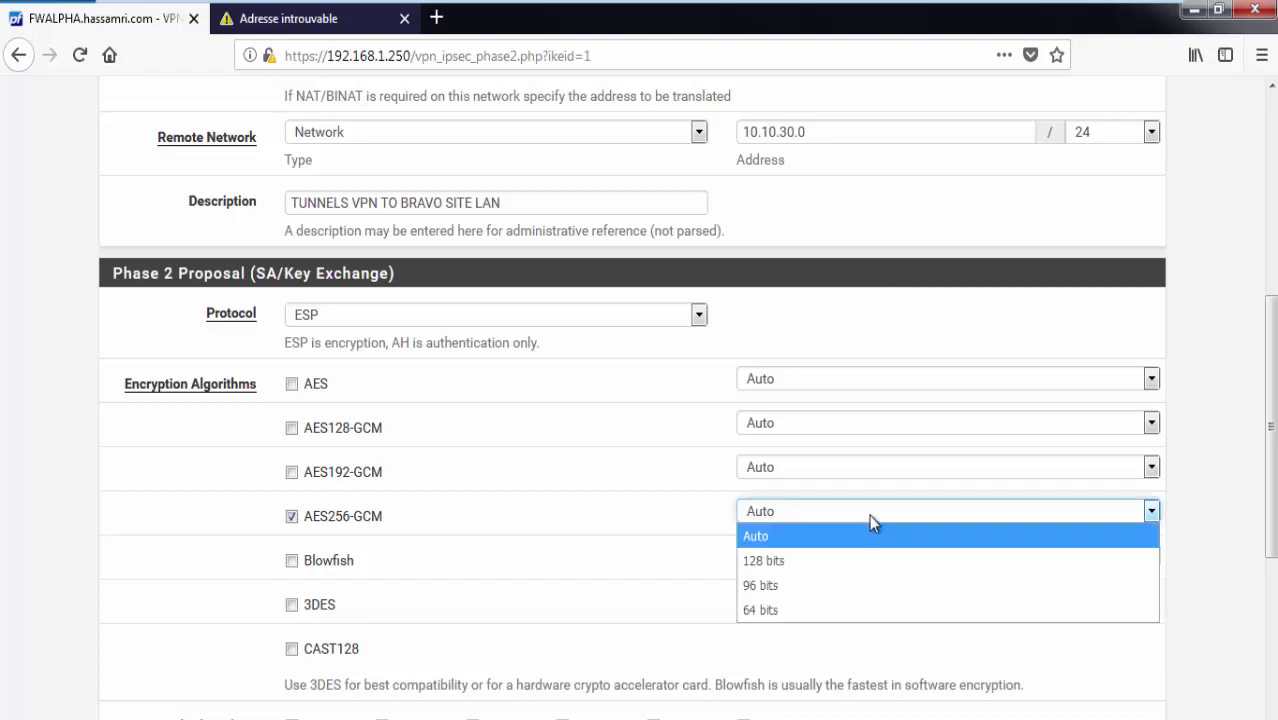
{"action": "left_click", "coordinate": [857, 534]}
{"action": "left_click", "coordinate": [43, 527]}
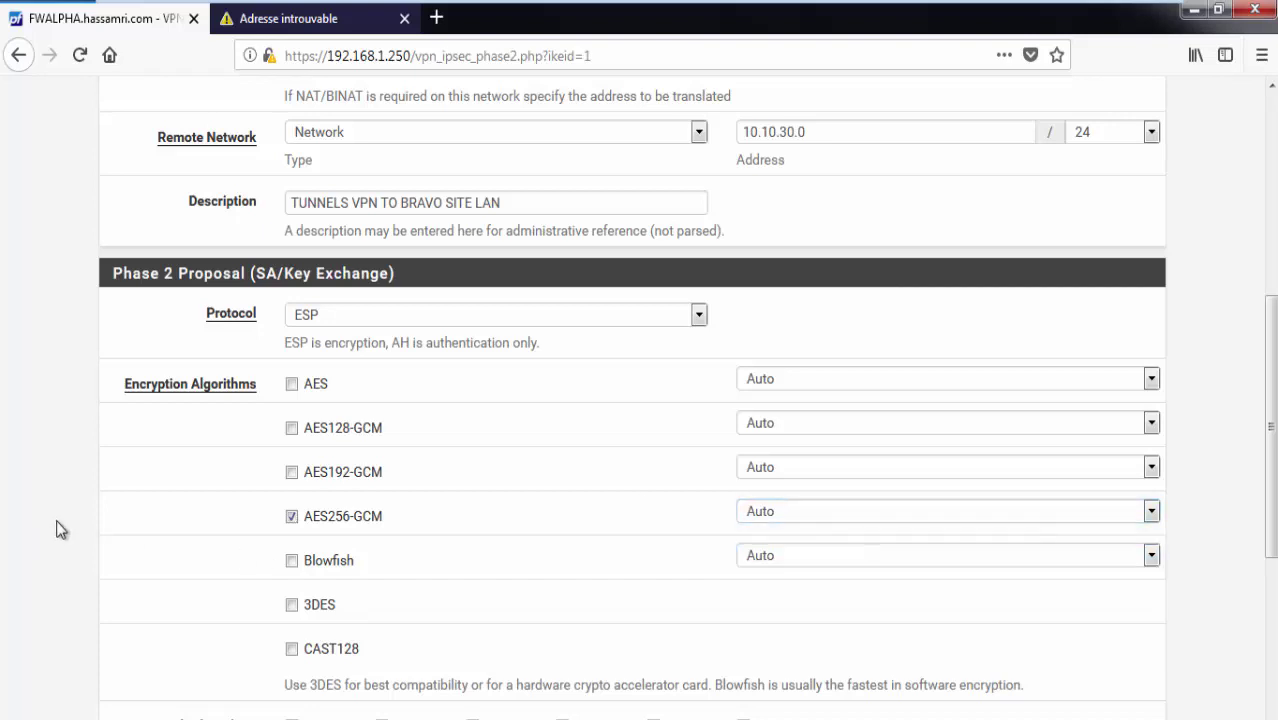
{"action": "scroll", "coordinate": [50, 527], "scroll_direction": "down", "scroll_amount": 3}
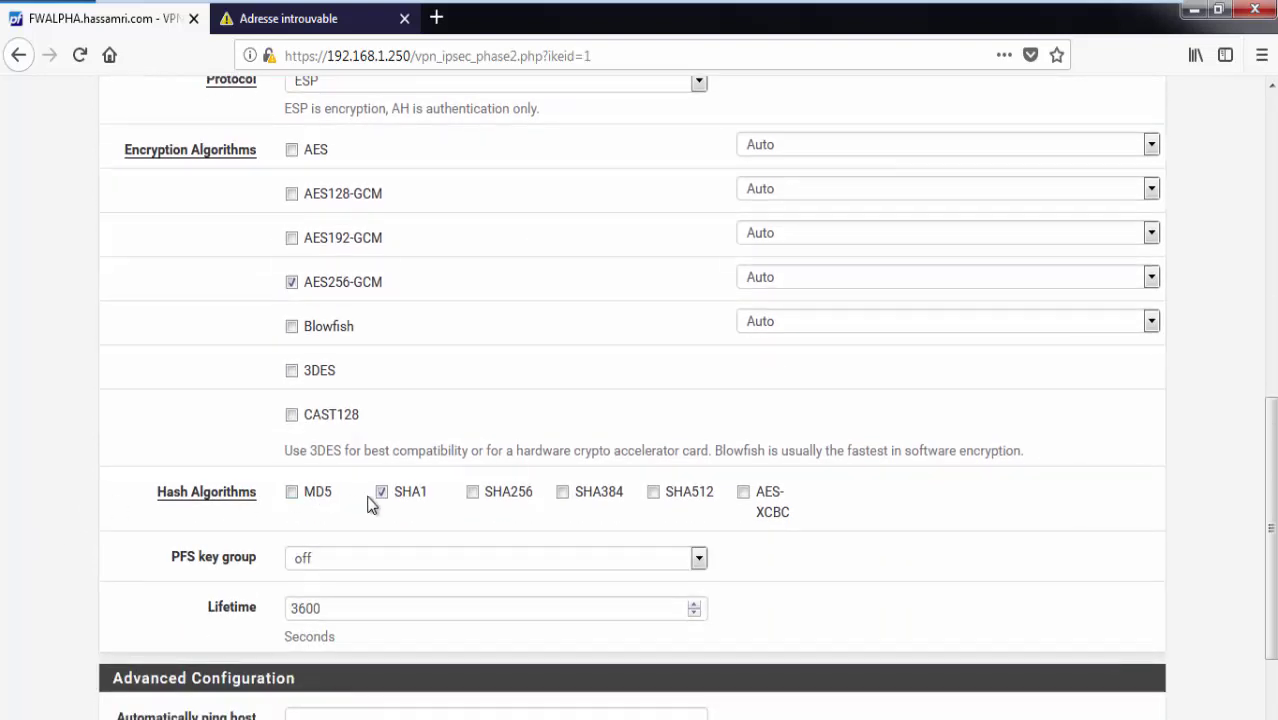
Switch the hash from SHA1 to SHA256 and save the Phase 2 entry.
{"action": "left_click", "coordinate": [381, 492]}
{"action": "left_click", "coordinate": [473, 492]}
{"action": "scroll", "coordinate": [262, 495], "scroll_direction": "down", "scroll_amount": 2}
{"action": "left_click", "coordinate": [318, 684]}
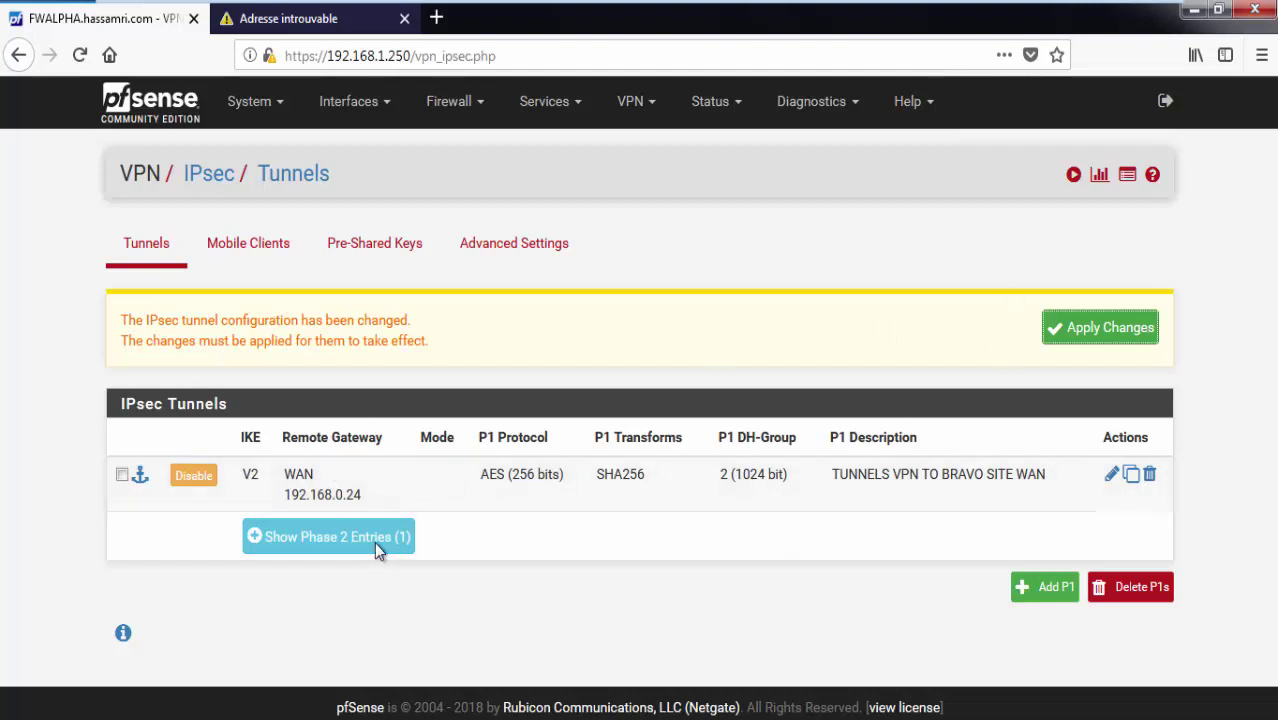
Show the tunnel's Phase 2 entries and apply the pending IPsec changes.
{"action": "left_click", "coordinate": [398, 537]}
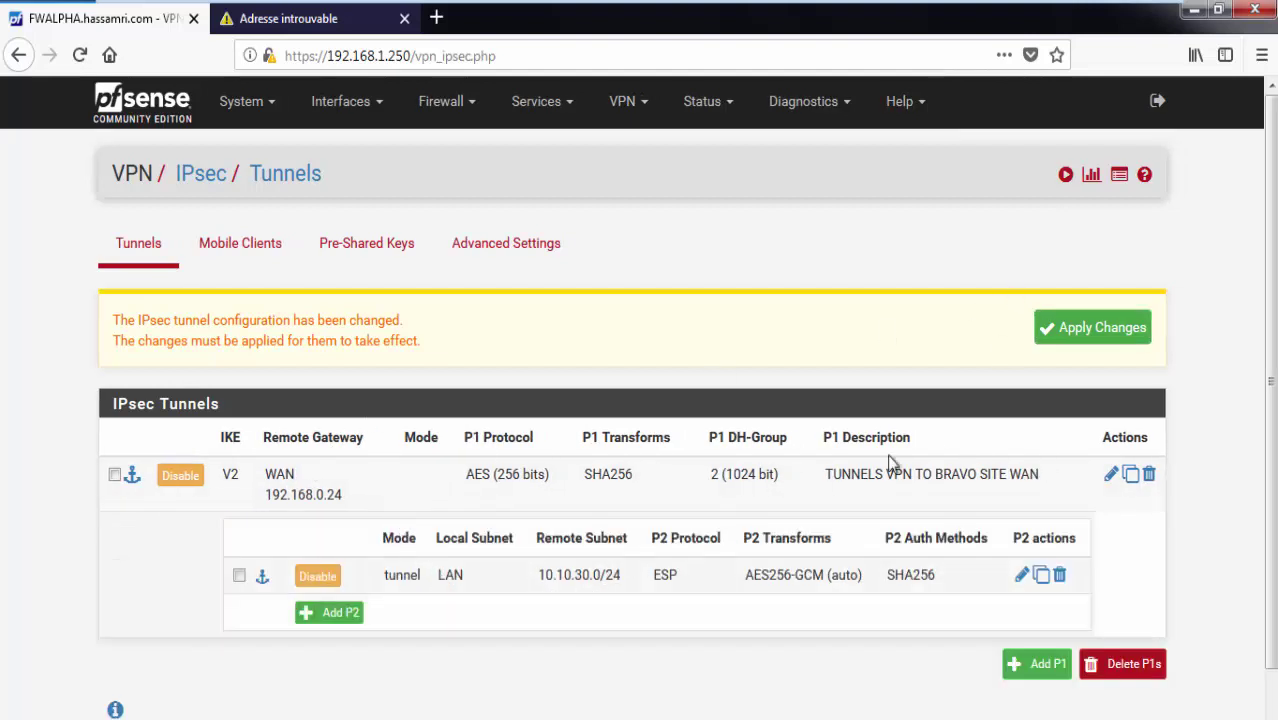
{"action": "left_click", "coordinate": [1059, 336]}
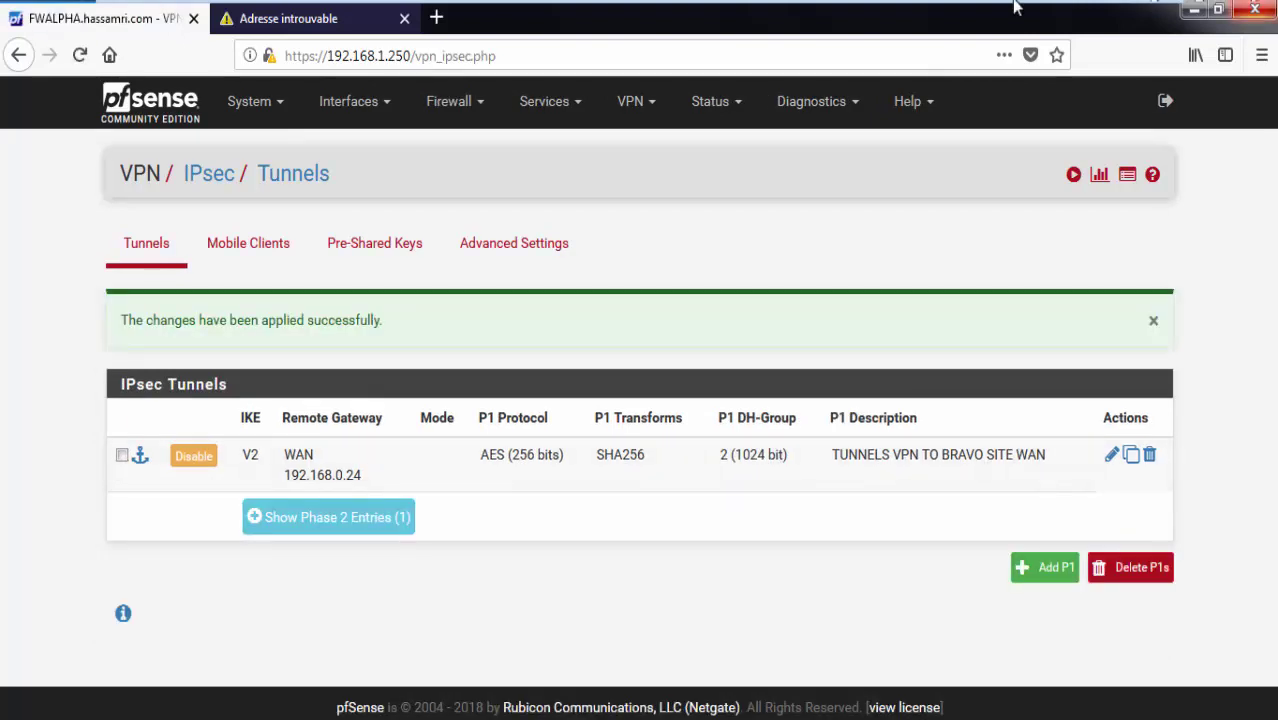
{"action": "left_click", "coordinate": [564, 97]}
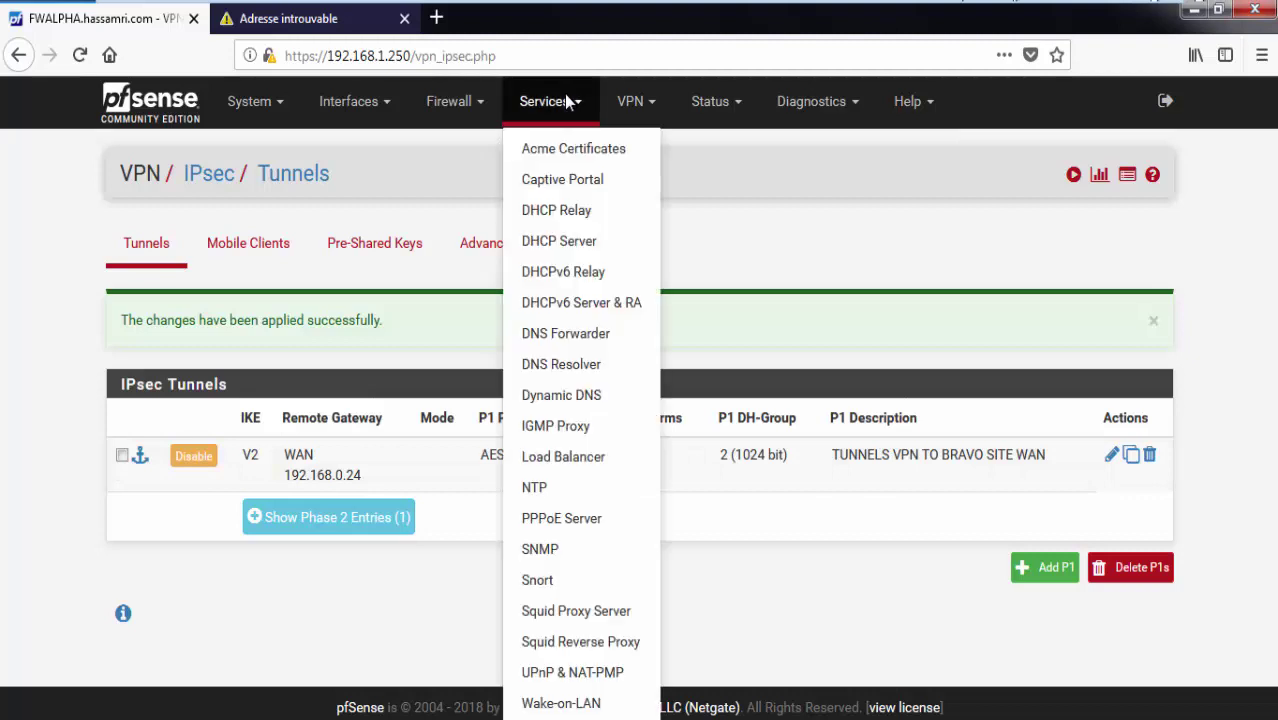
{"action": "left_click", "coordinate": [462, 101]}
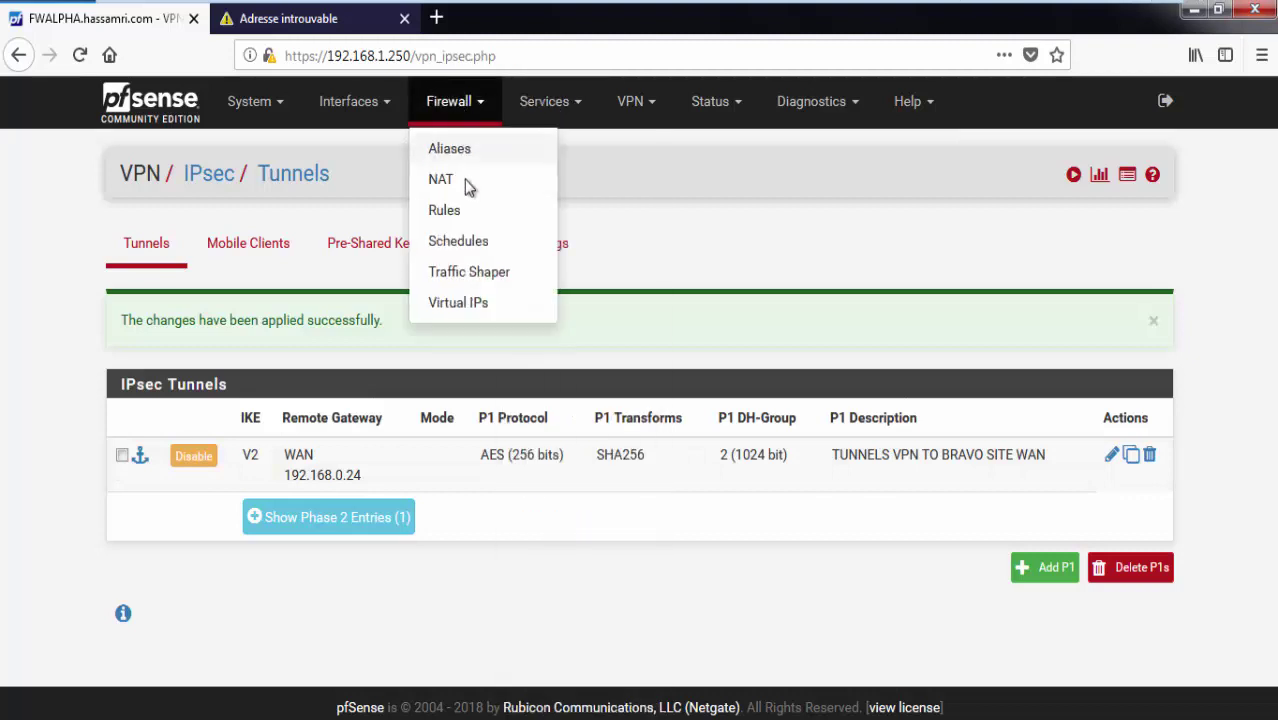
Add a new rule at the top of the IPsec interface firewall rules.
{"action": "left_click", "coordinate": [445, 210]}
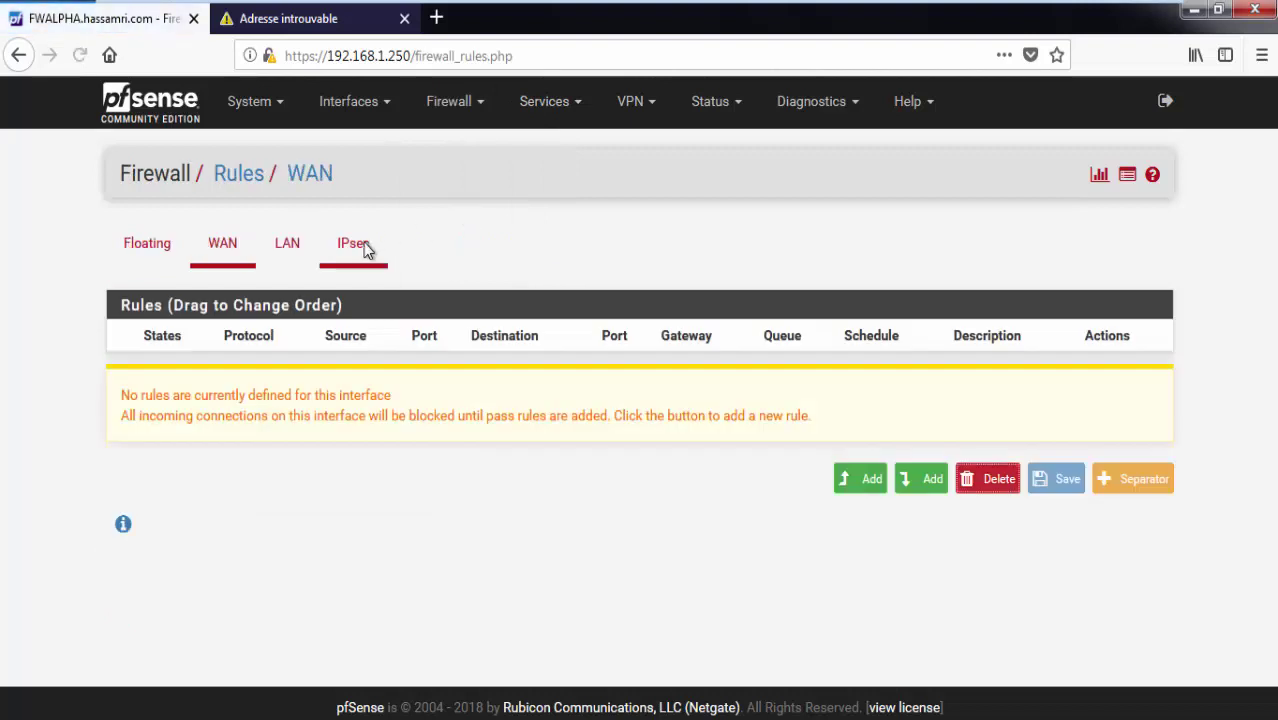
{"action": "left_click", "coordinate": [363, 246]}
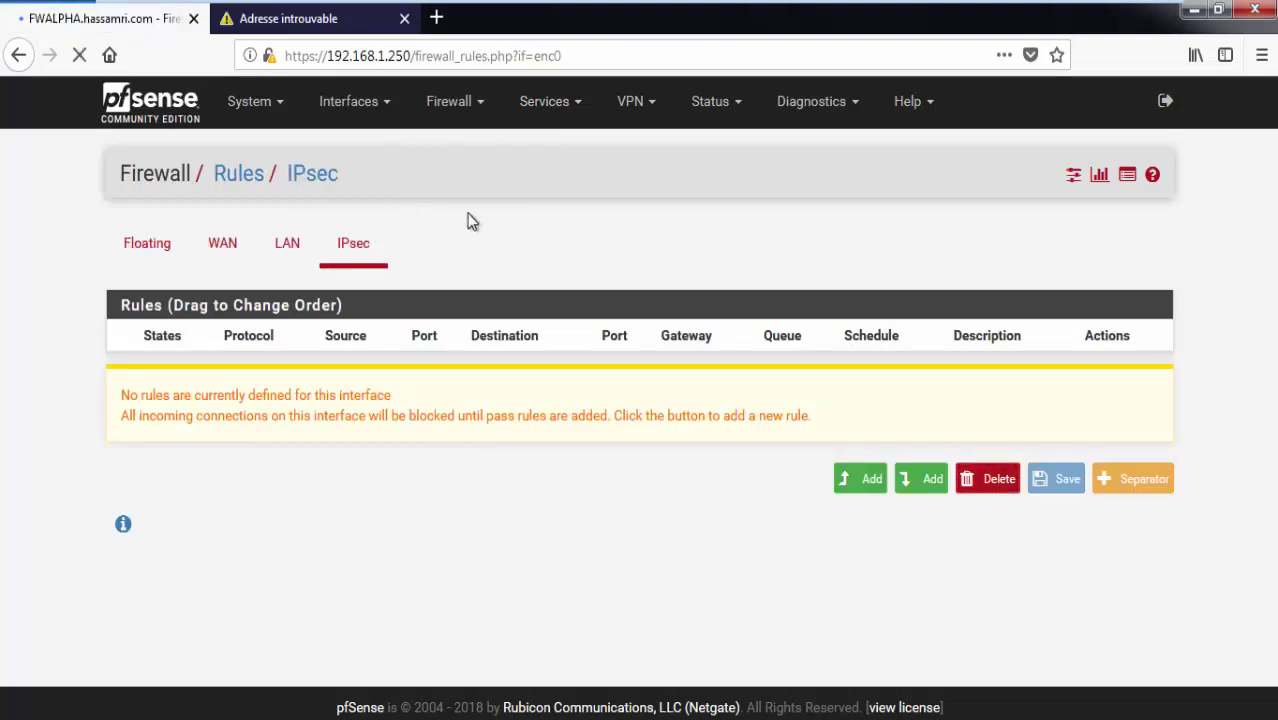
{"action": "left_click", "coordinate": [847, 481]}
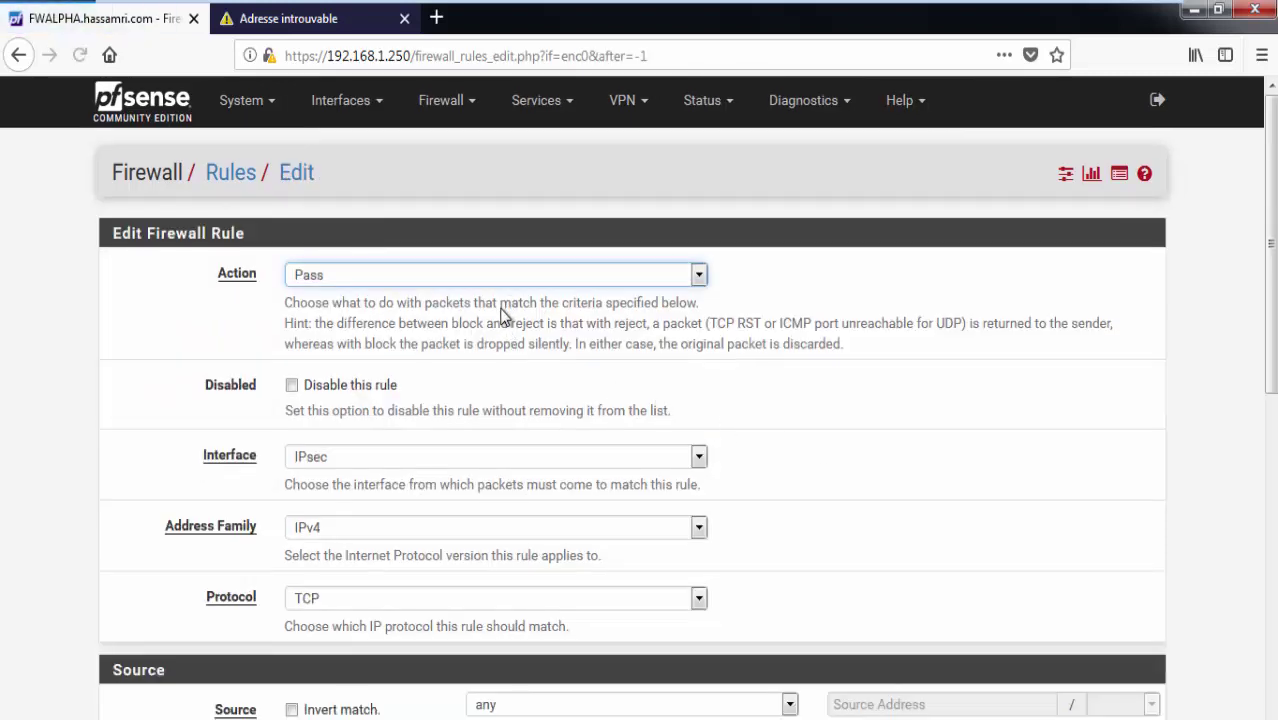
{"action": "scroll", "coordinate": [505, 316], "scroll_direction": "down", "scroll_amount": 2}
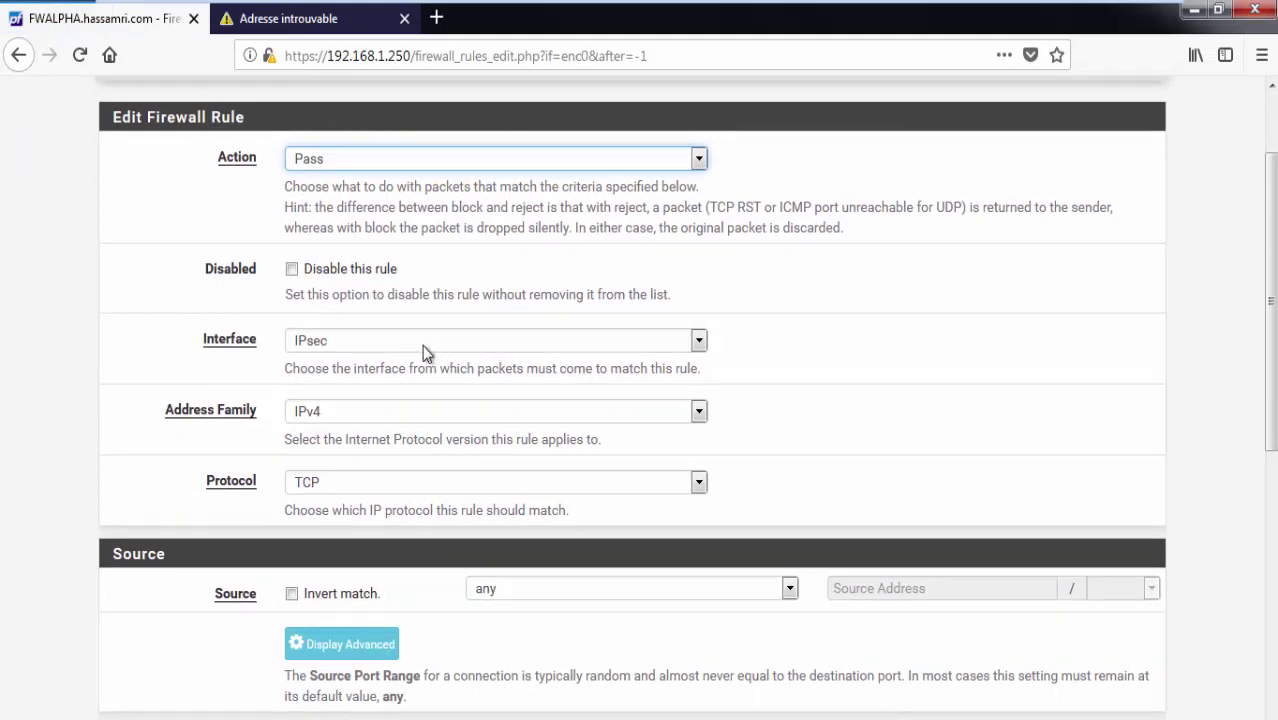
{"action": "scroll", "coordinate": [393, 368], "scroll_direction": "down", "scroll_amount": 2}
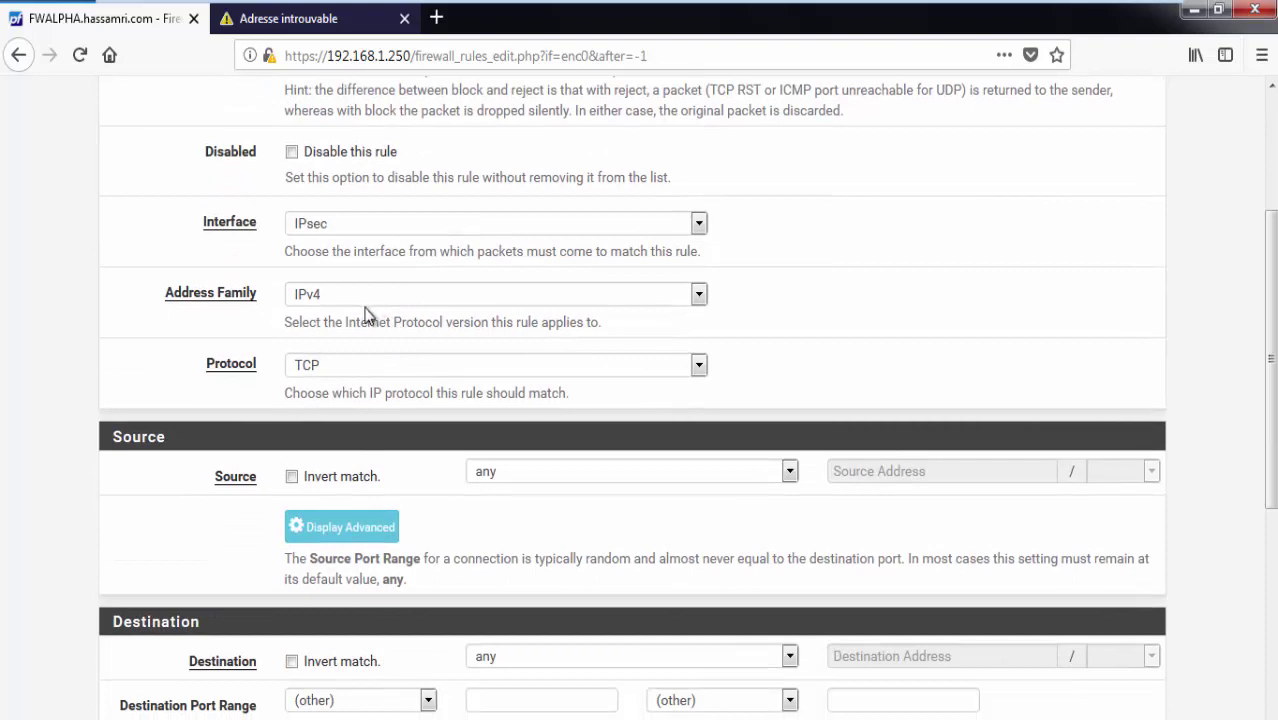
{"action": "scroll", "coordinate": [366, 314], "scroll_direction": "down", "scroll_amount": 2}
Set the rule source to network 10.10.30.0/24.
{"action": "left_click", "coordinate": [545, 362]}
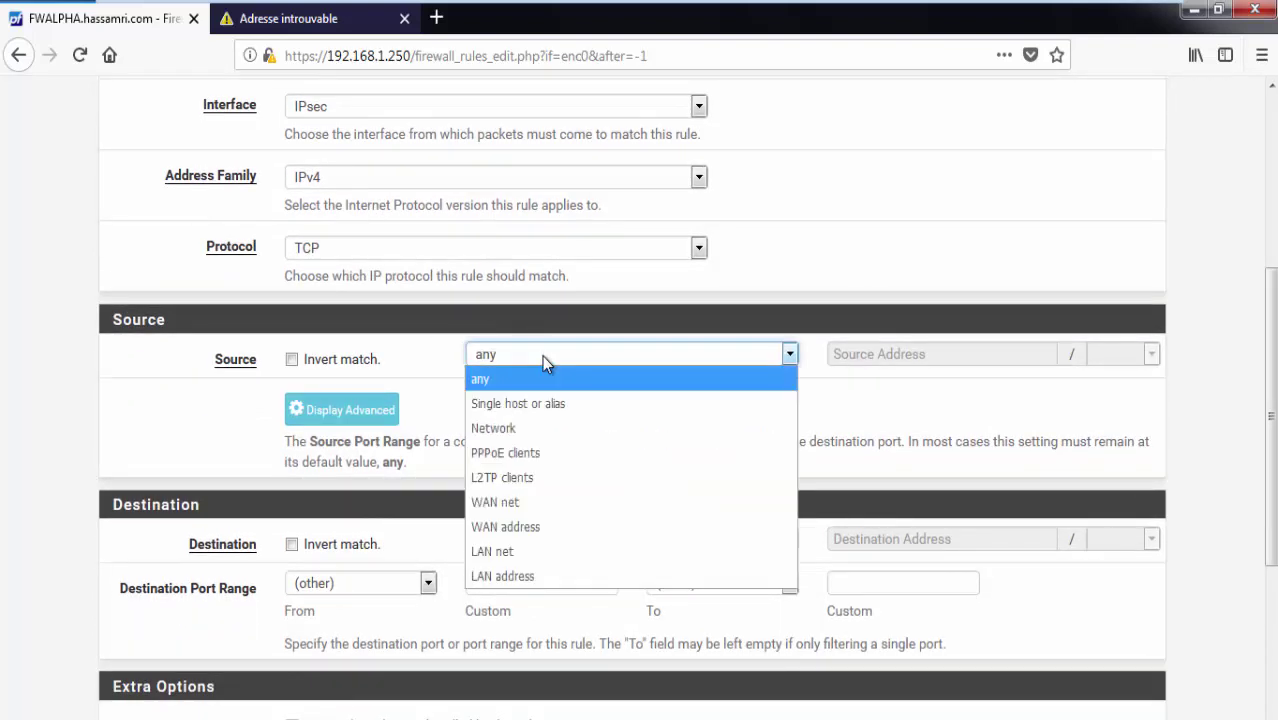
{"action": "left_click", "coordinate": [538, 425]}
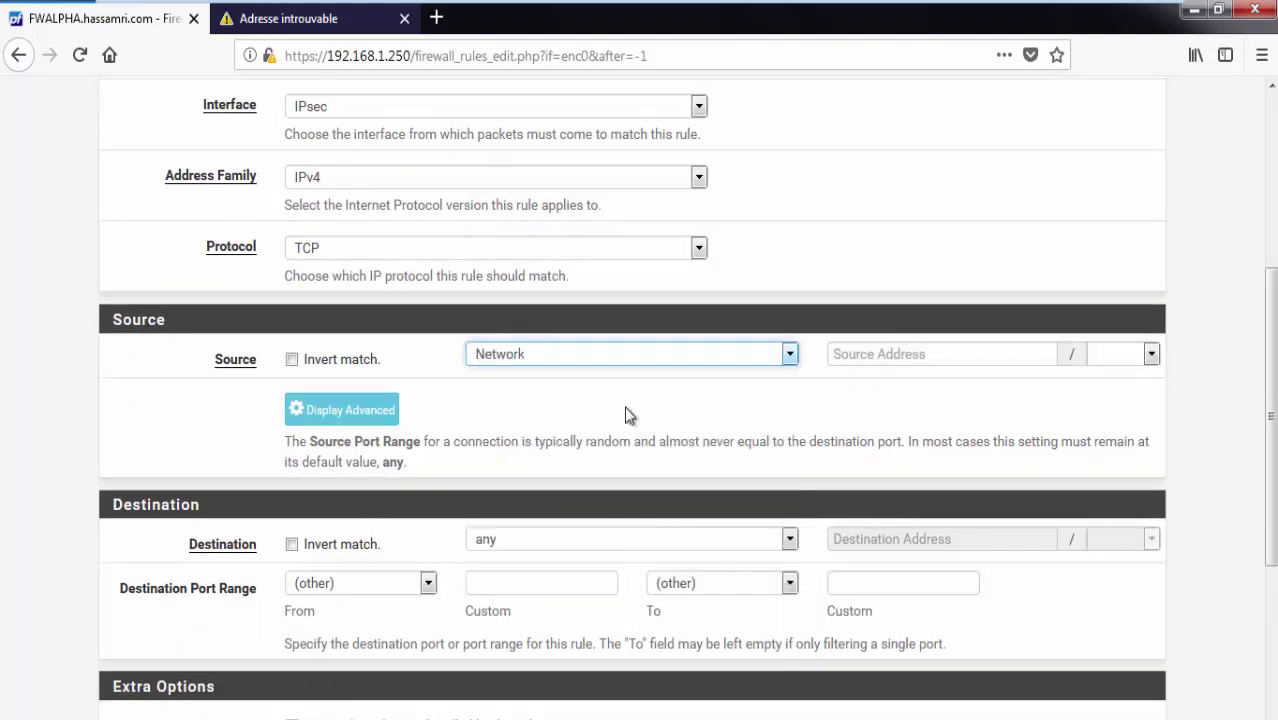
{"action": "left_click", "coordinate": [872, 362]}
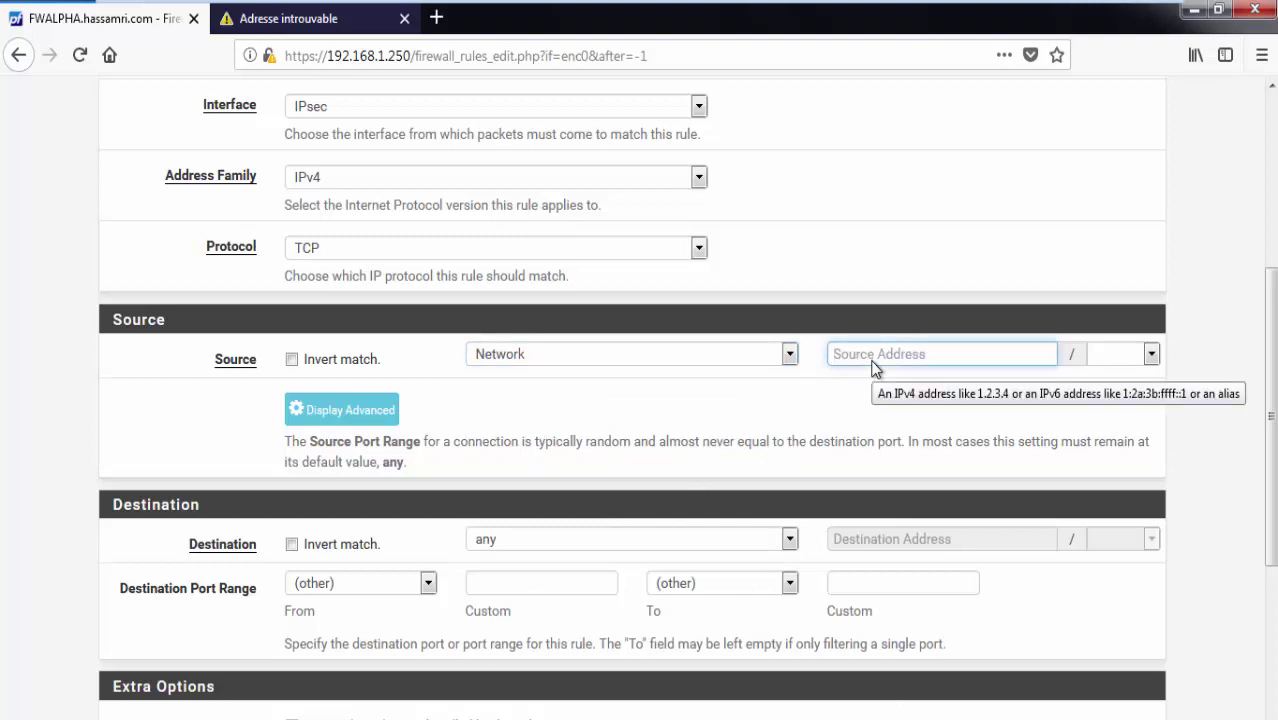
{"action": "type", "text": "10.10.30.0"}
{"action": "left_click", "coordinate": [1133, 354]}
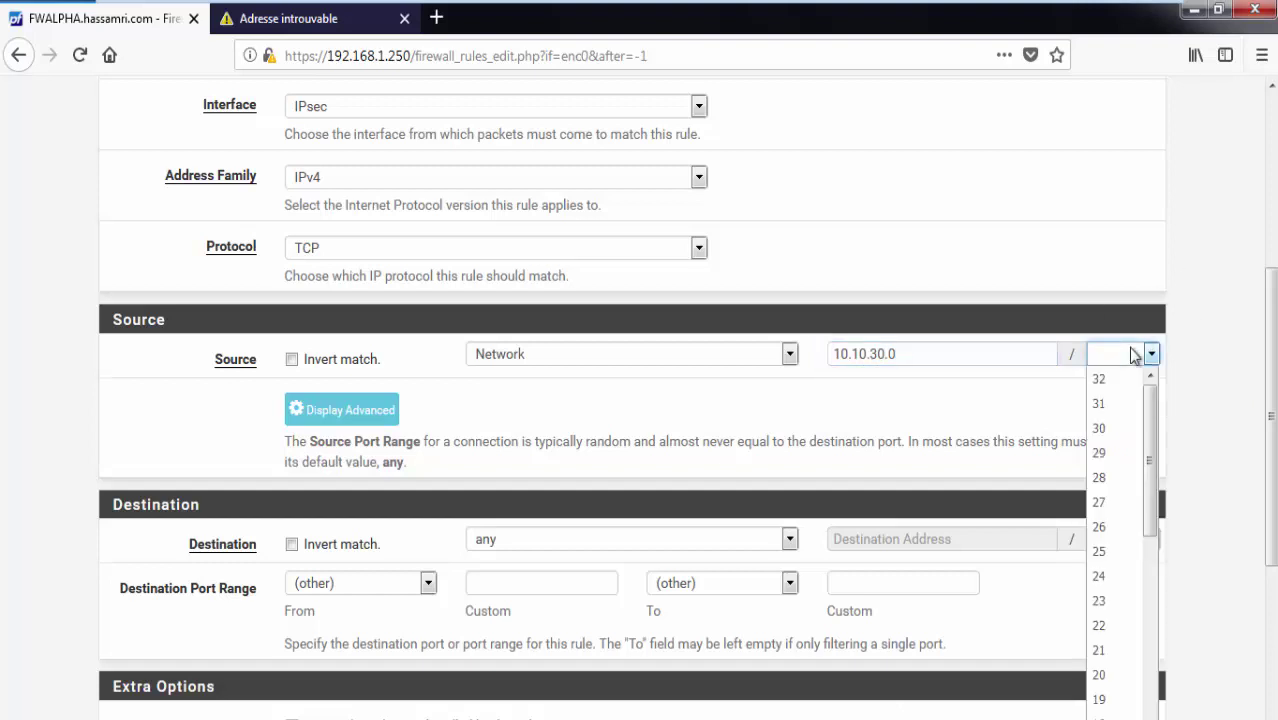
{"action": "left_click", "coordinate": [1113, 574]}
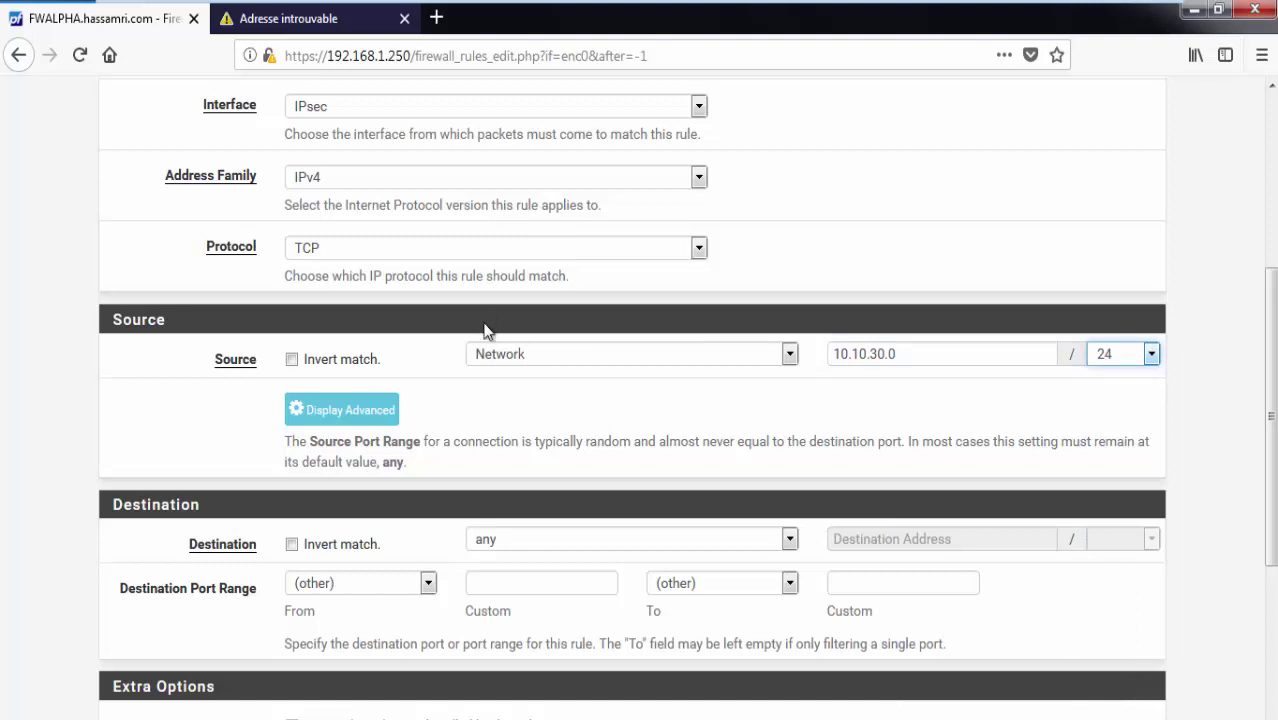
{"action": "scroll", "coordinate": [370, 450], "scroll_direction": "down", "scroll_amount": 2}
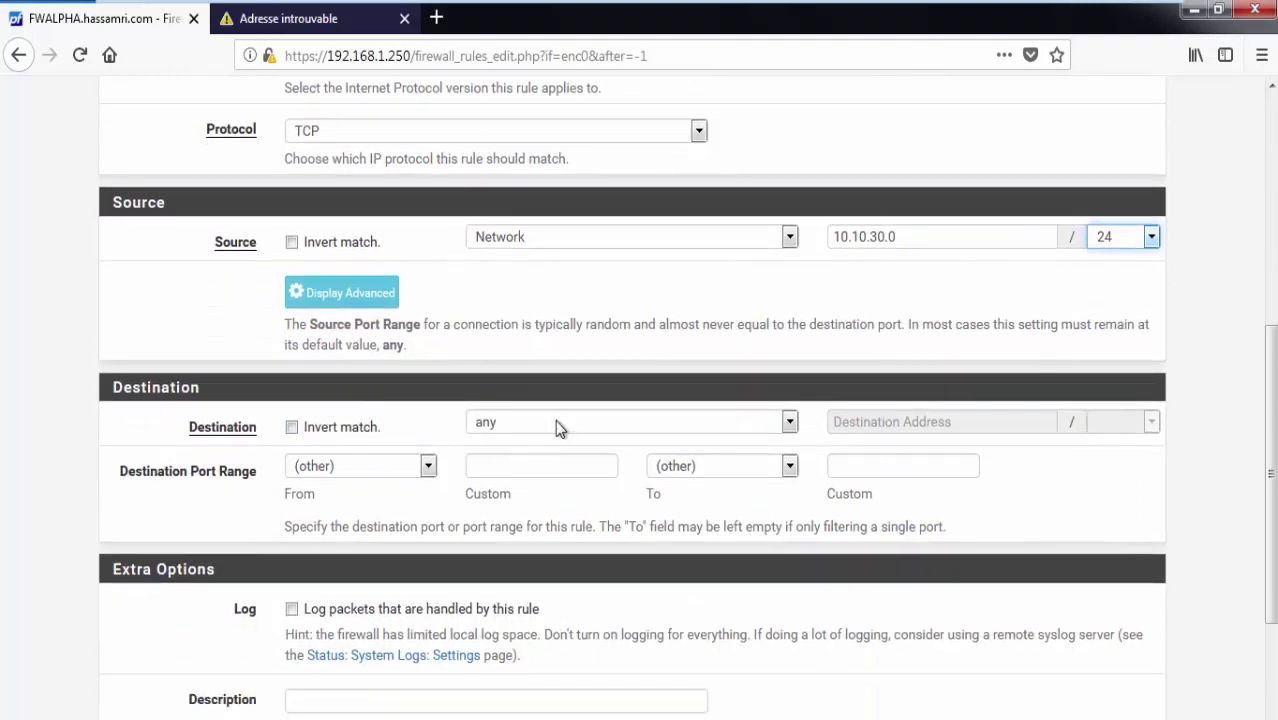
Set the rule destination to LAN net and save the rule.
{"action": "left_click", "coordinate": [555, 421]}
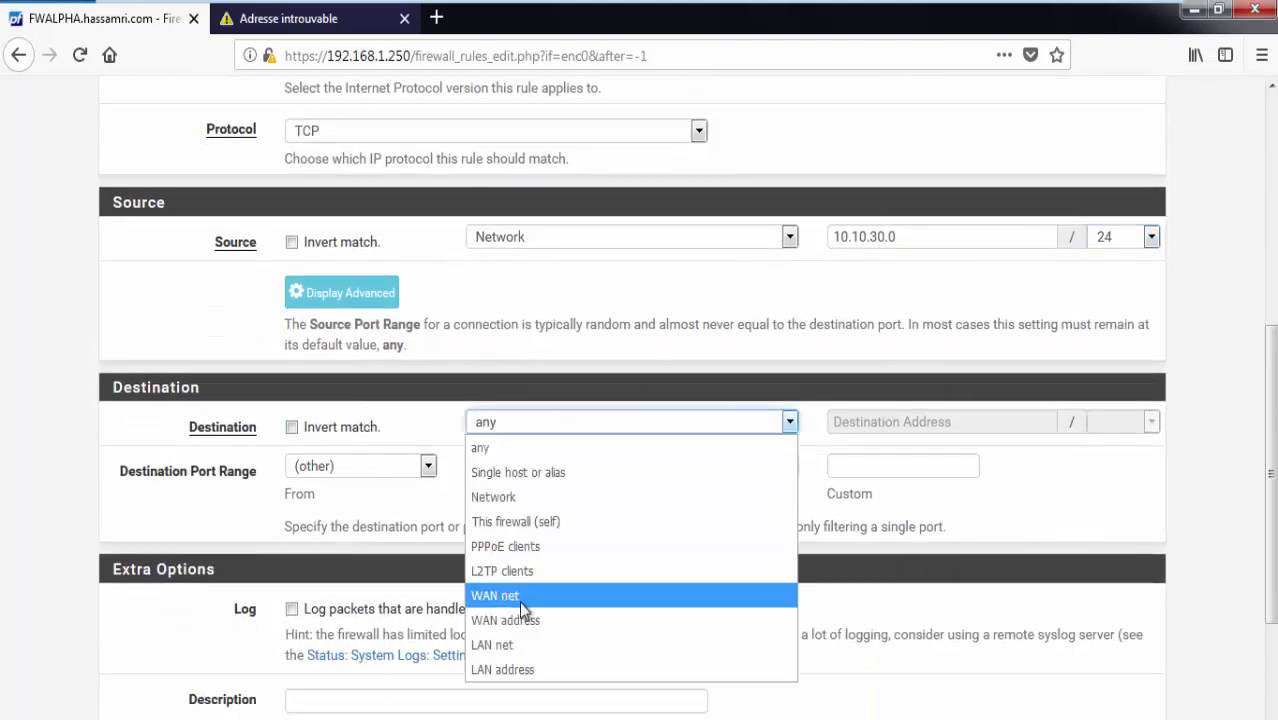
{"action": "left_click", "coordinate": [509, 641]}
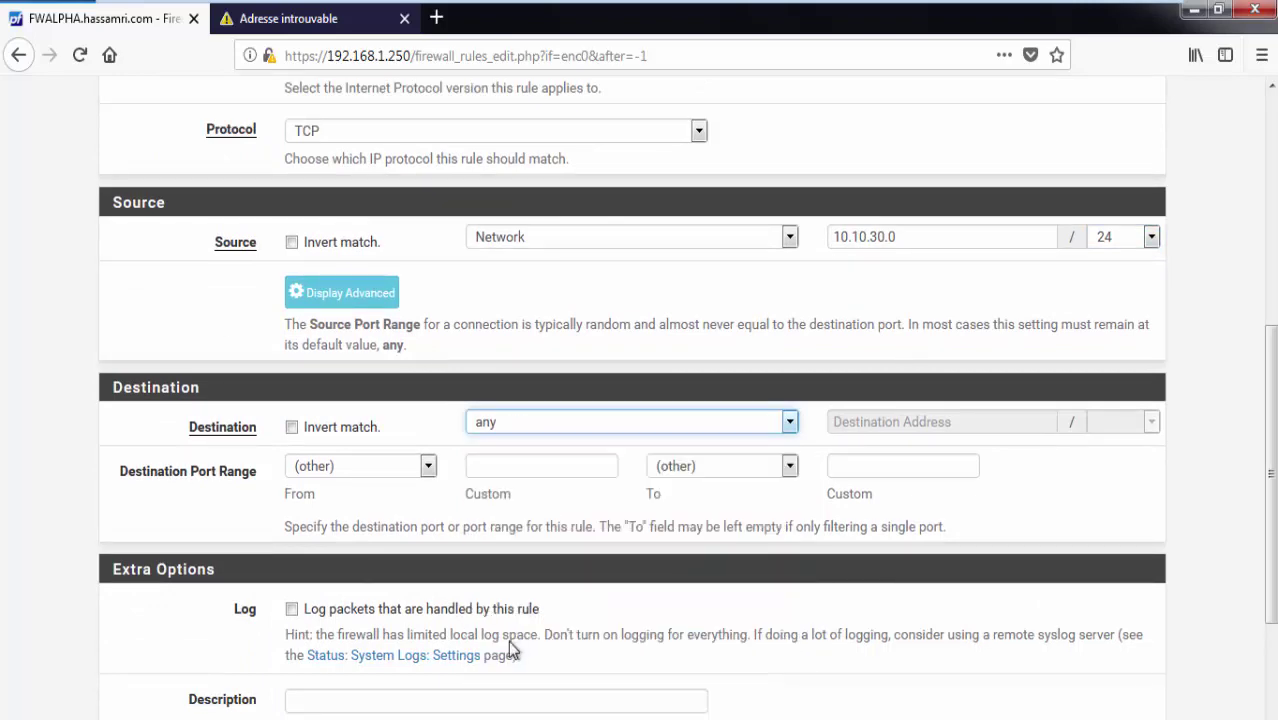
{"action": "scroll", "coordinate": [530, 445], "scroll_direction": "down", "scroll_amount": 2}
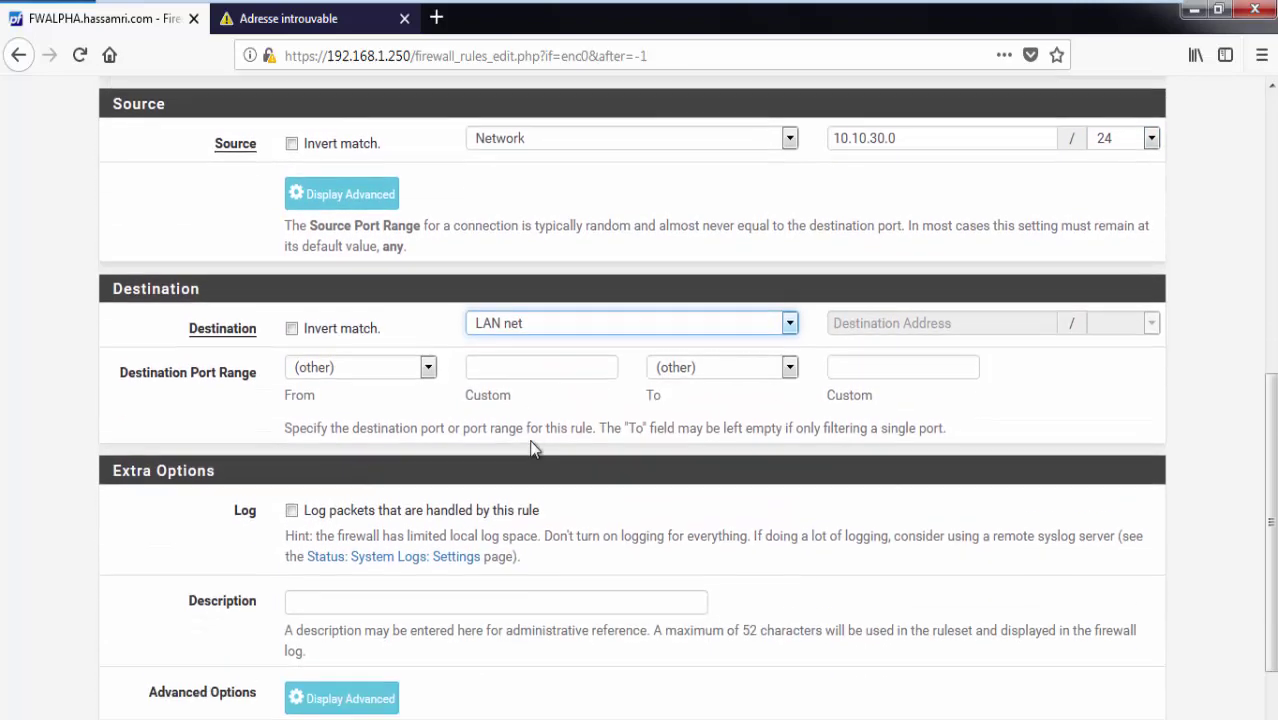
{"action": "scroll", "coordinate": [510, 425], "scroll_direction": "up", "scroll_amount": 4}
{"action": "scroll", "coordinate": [505, 420], "scroll_direction": "up", "scroll_amount": 6}
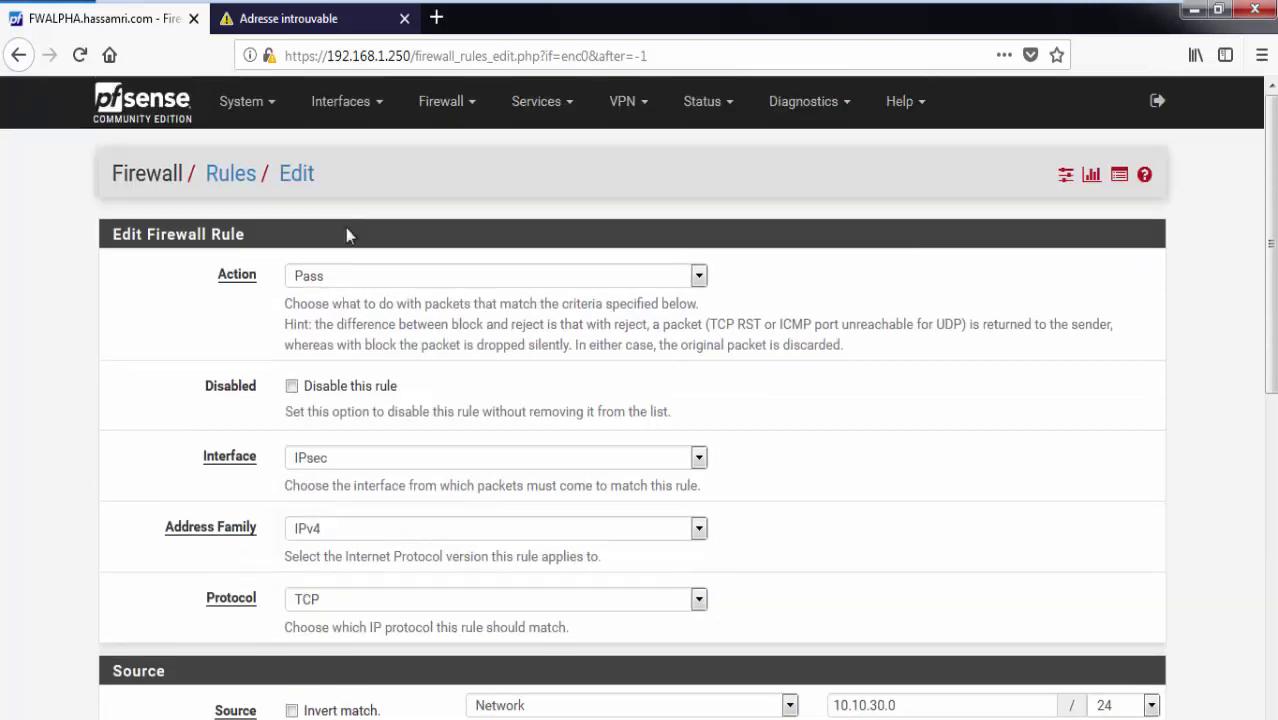
{"action": "scroll", "coordinate": [391, 399], "scroll_direction": "down", "scroll_amount": 10}
{"action": "scroll", "coordinate": [396, 412], "scroll_direction": "down", "scroll_amount": 2}
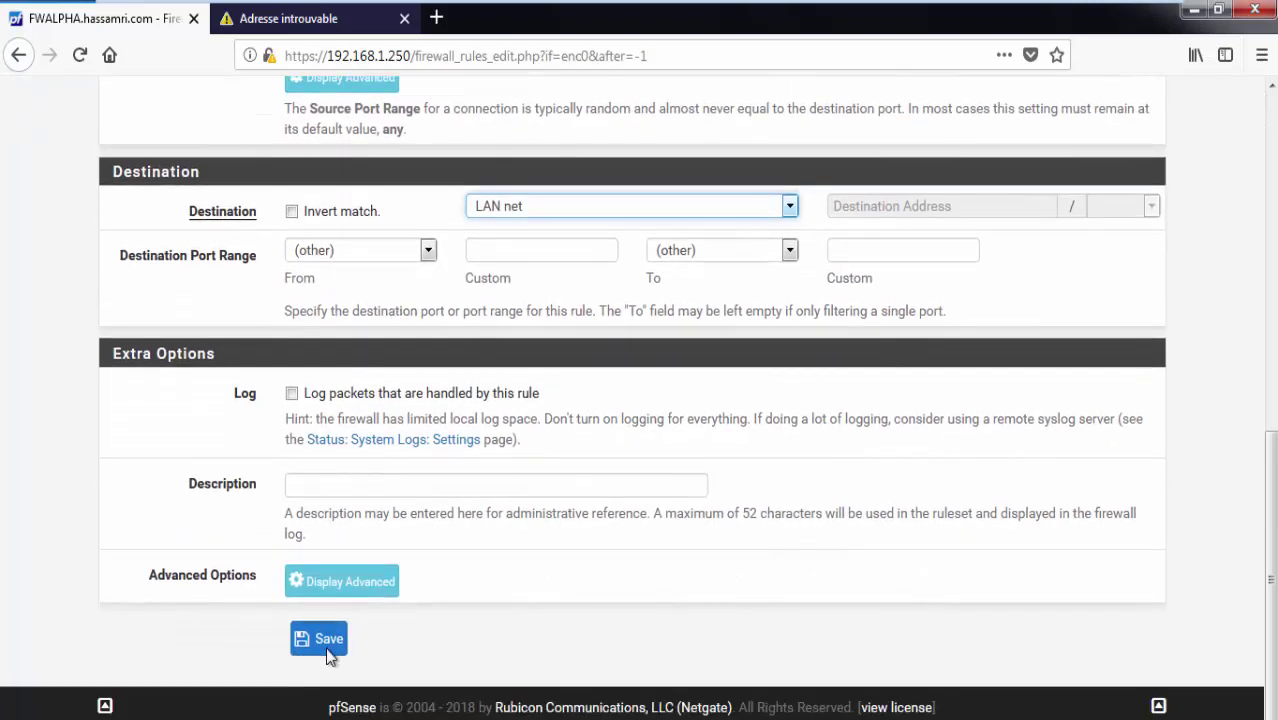
{"action": "left_click", "coordinate": [326, 641]}
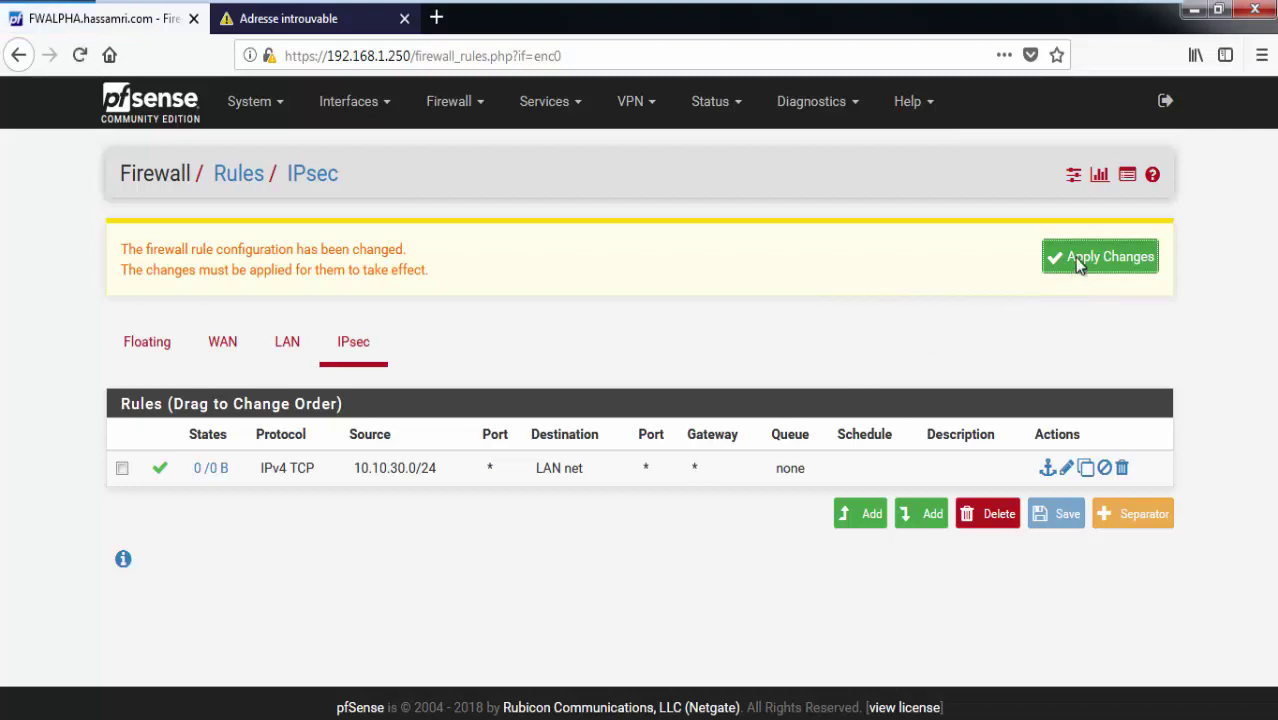
Apply the firewall changes and change the IPsec rule's protocol to Any.
{"action": "left_click", "coordinate": [1080, 264]}
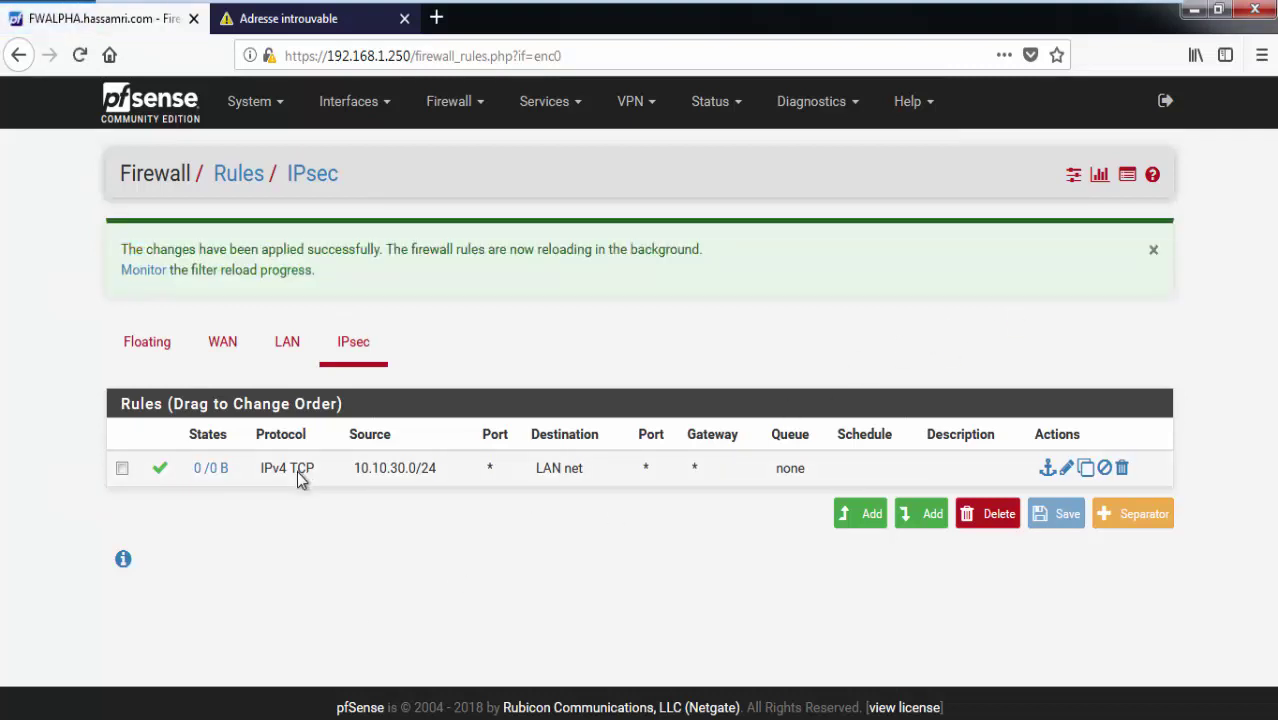
{"action": "left_click", "coordinate": [1066, 470]}
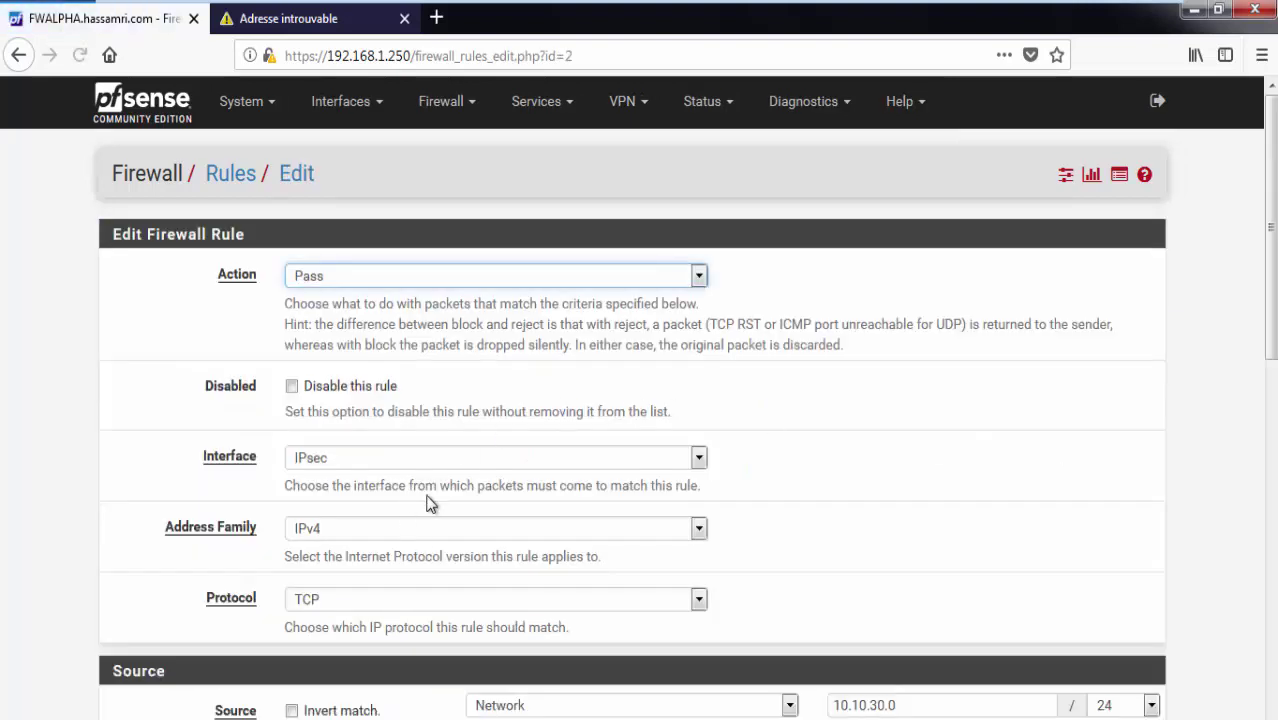
{"action": "left_click", "coordinate": [400, 603]}
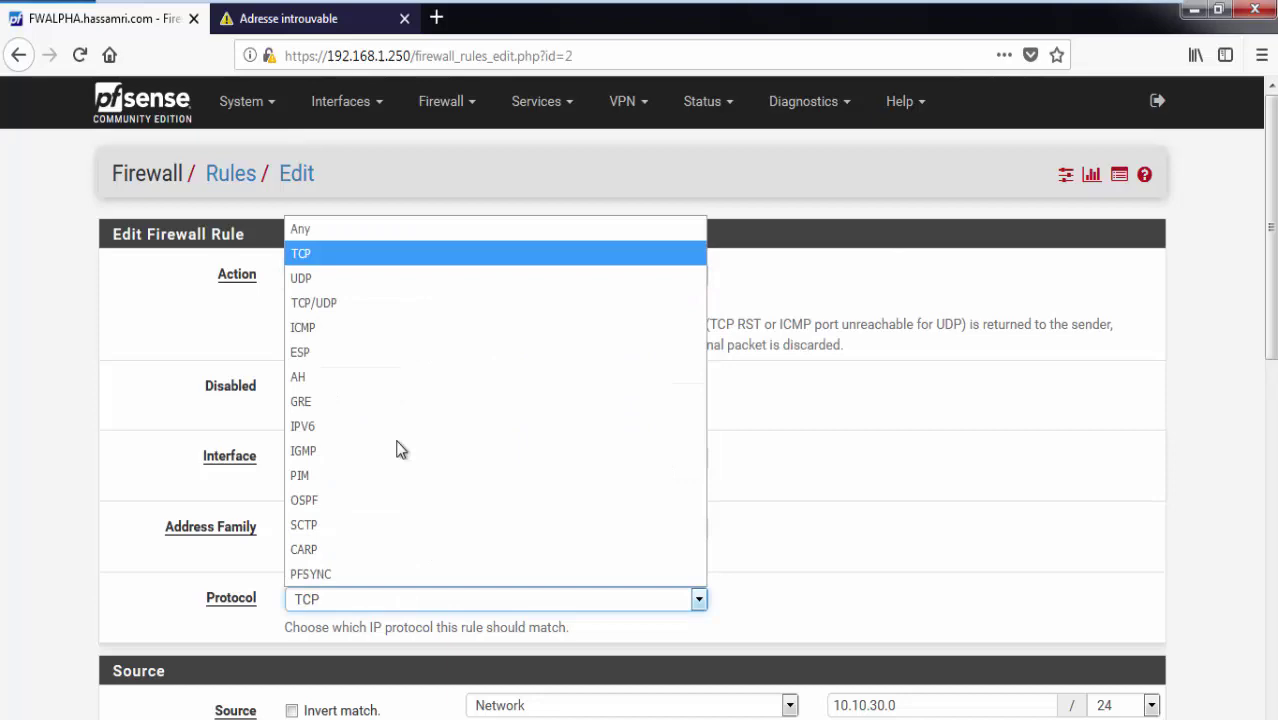
{"action": "left_click", "coordinate": [367, 237]}
Save the edited rule and apply the updated firewall rules.
{"action": "scroll", "coordinate": [1176, 674], "scroll_direction": "down", "scroll_amount": 10}
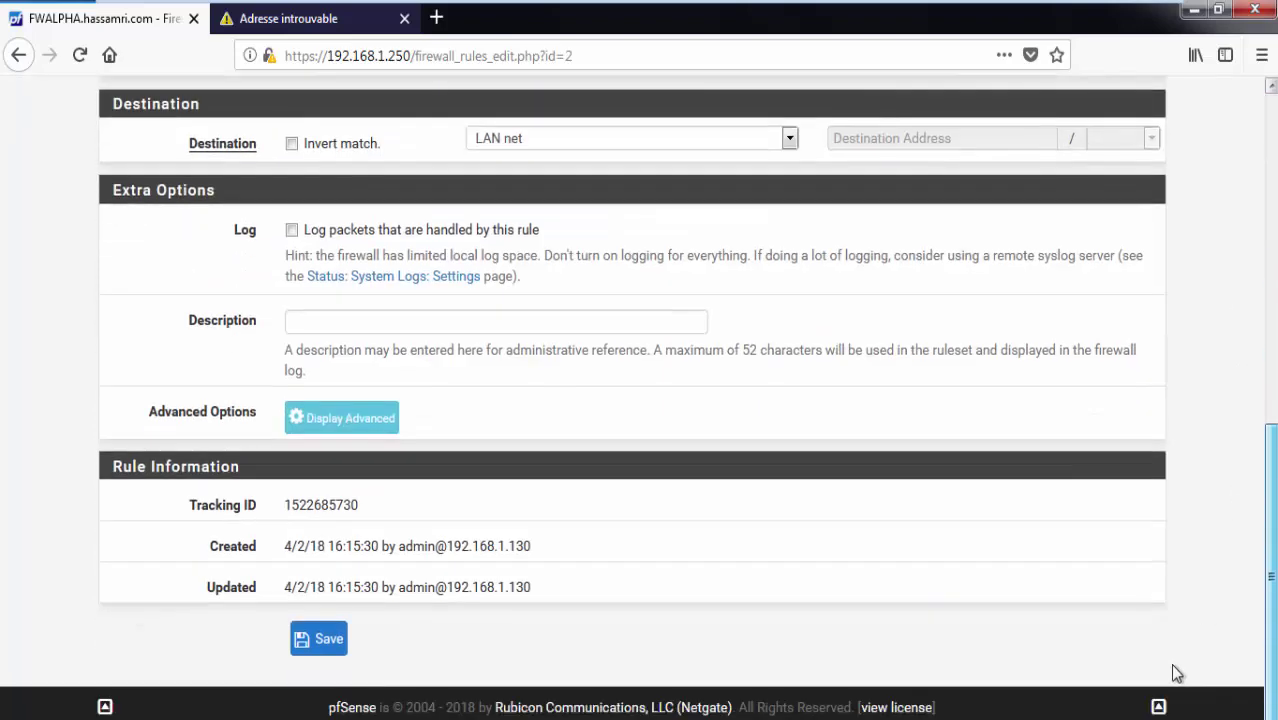
{"action": "left_click", "coordinate": [348, 639]}
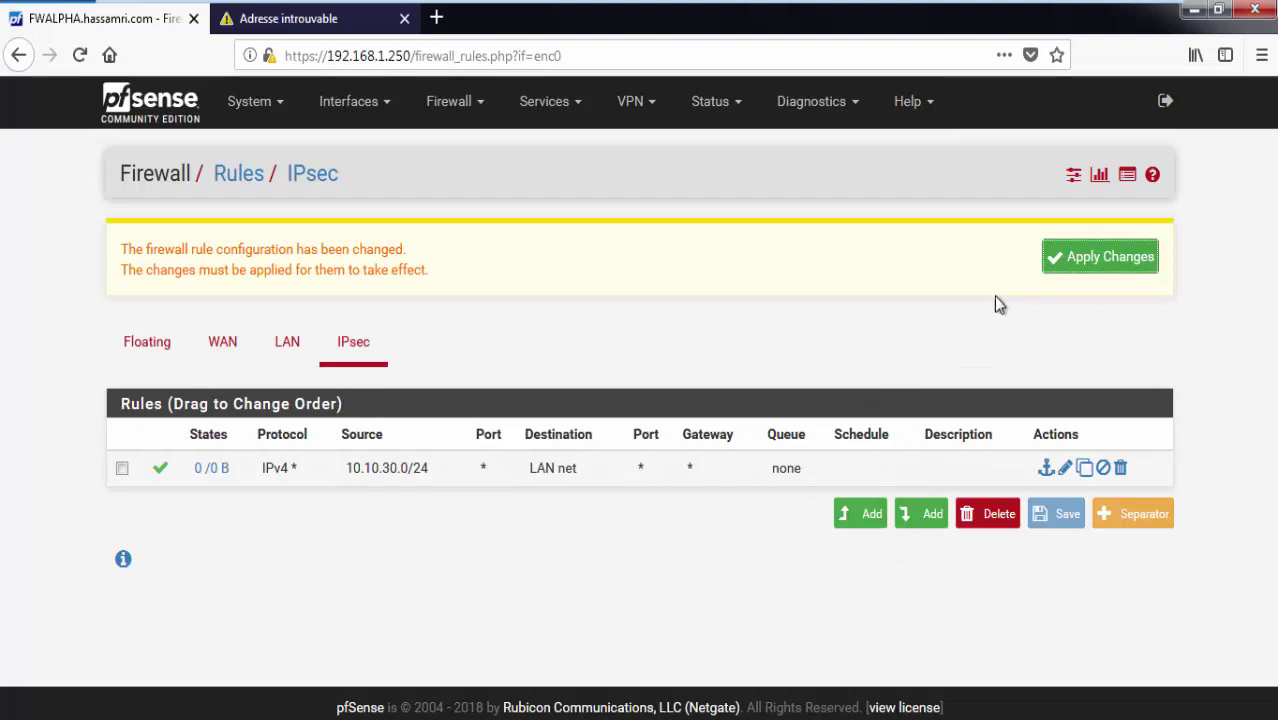
{"action": "left_click", "coordinate": [1097, 274]}
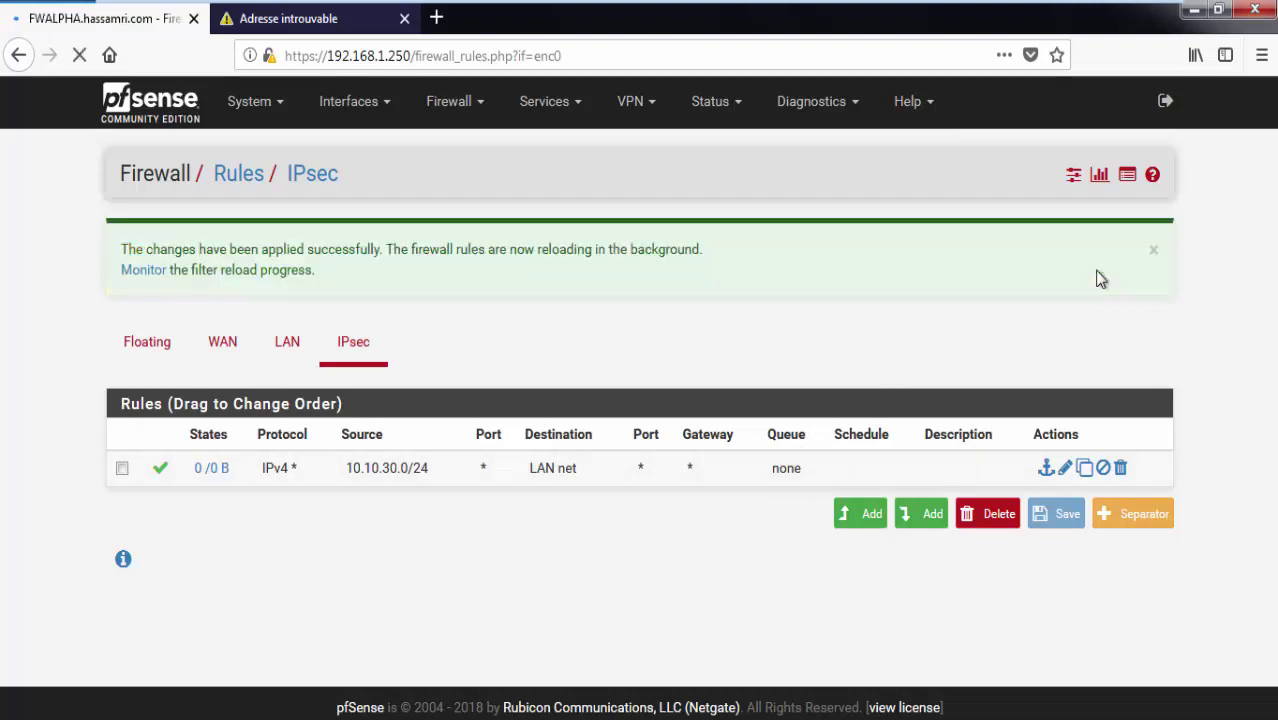
{"action": "left_click", "coordinate": [253, 103]}
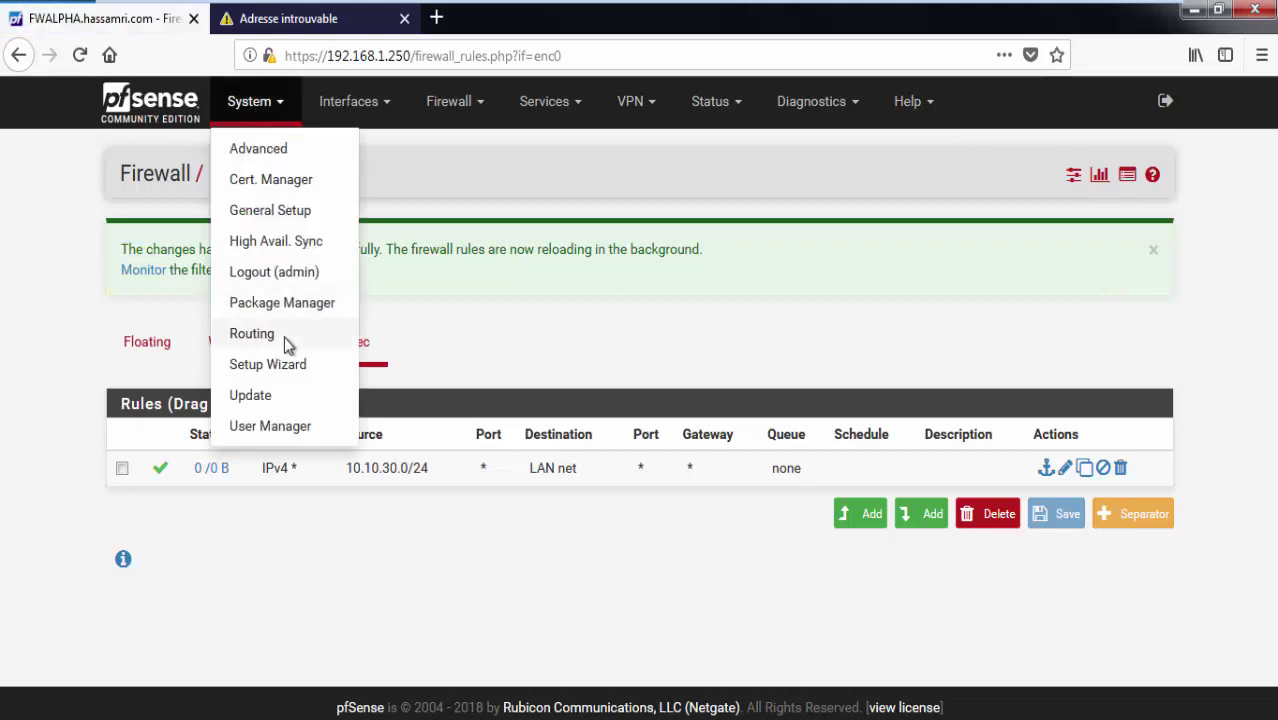
Start a new routing gateway on the LAN interface.
{"action": "left_click", "coordinate": [252, 334]}
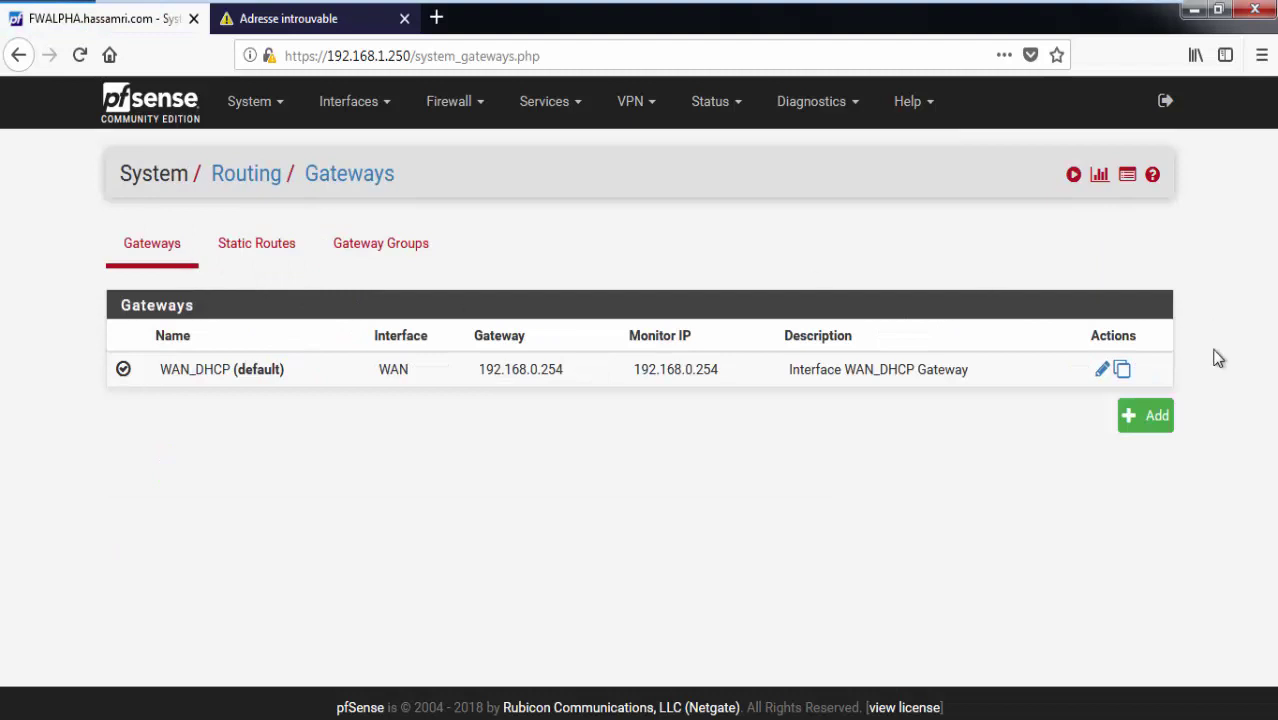
{"action": "left_click", "coordinate": [1148, 421]}
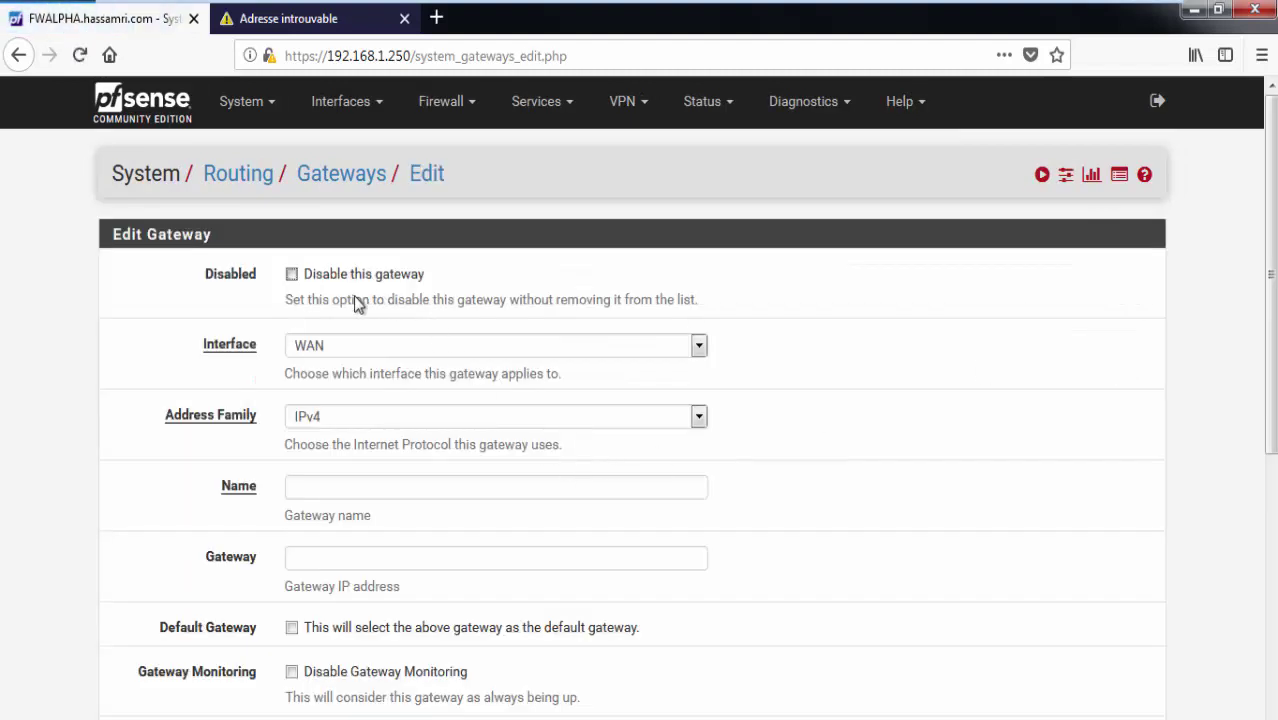
{"action": "left_click", "coordinate": [446, 345]}
{"action": "left_click", "coordinate": [406, 396]}
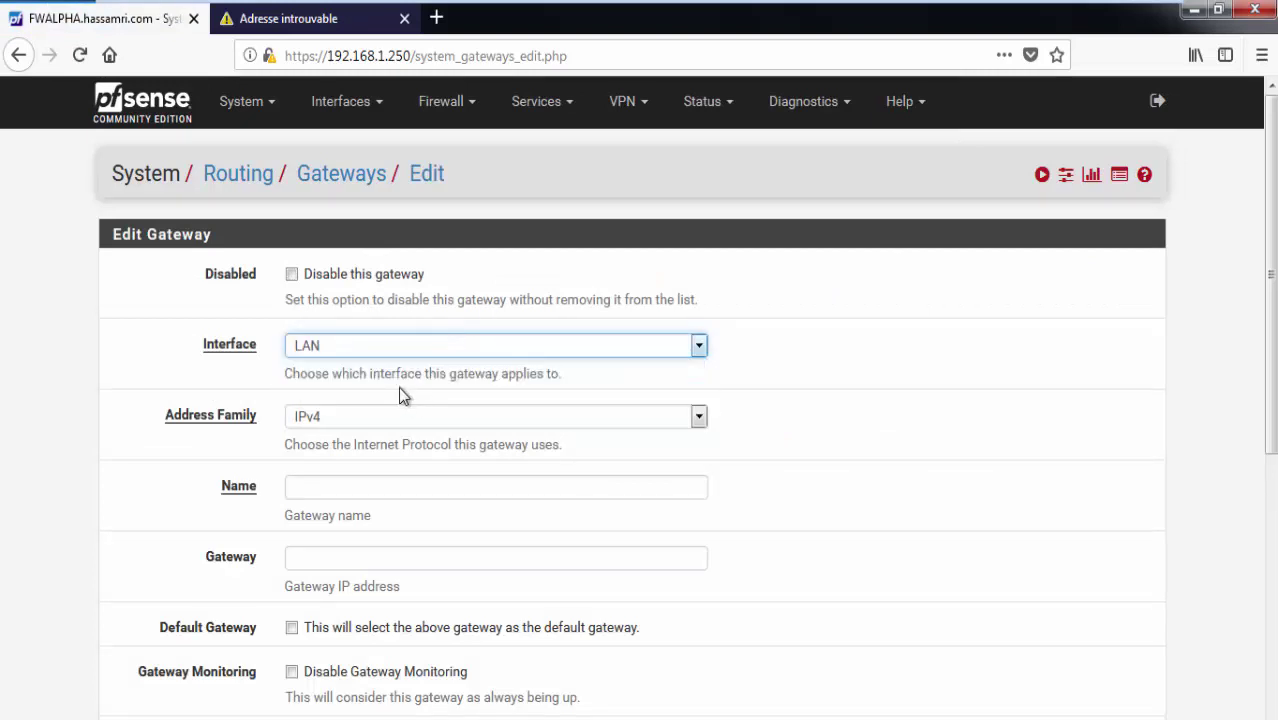
{"action": "scroll", "coordinate": [400, 395], "scroll_direction": "down", "scroll_amount": 2}
Name the gateway GW_TO_BRAVO and add that name to the notes.
{"action": "left_click", "coordinate": [387, 369]}
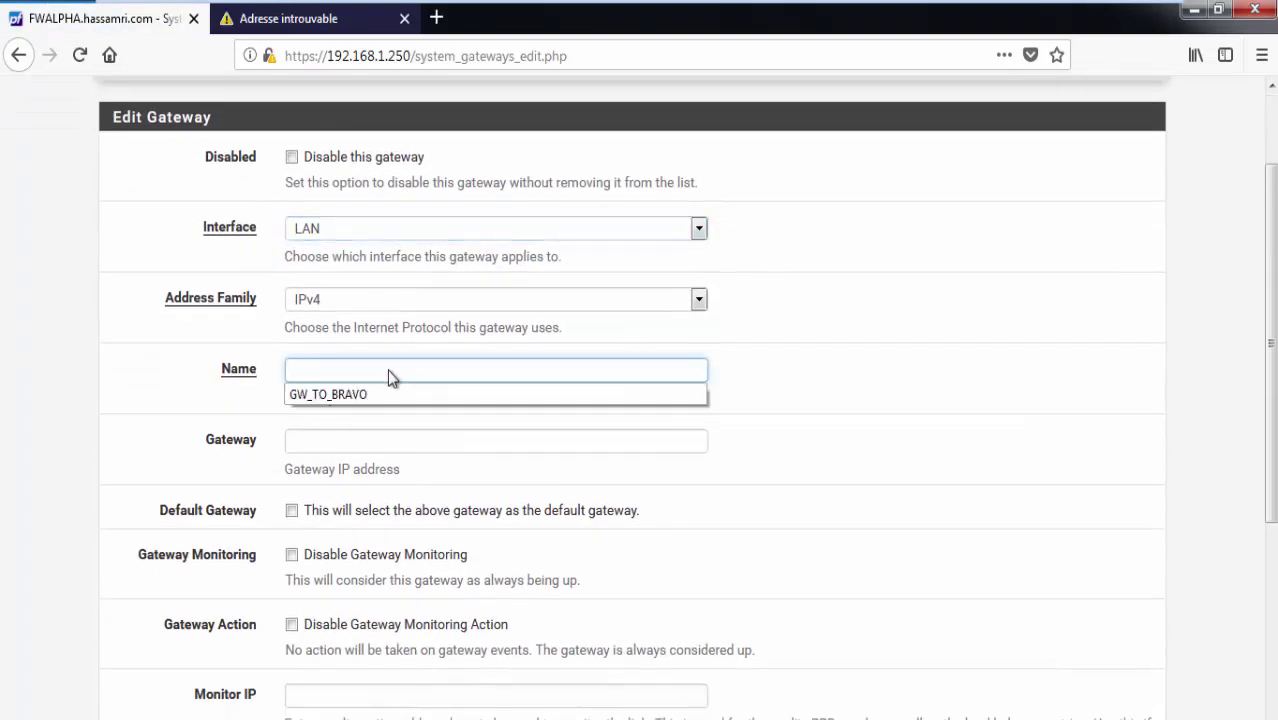
{"action": "left_click", "coordinate": [373, 390]}
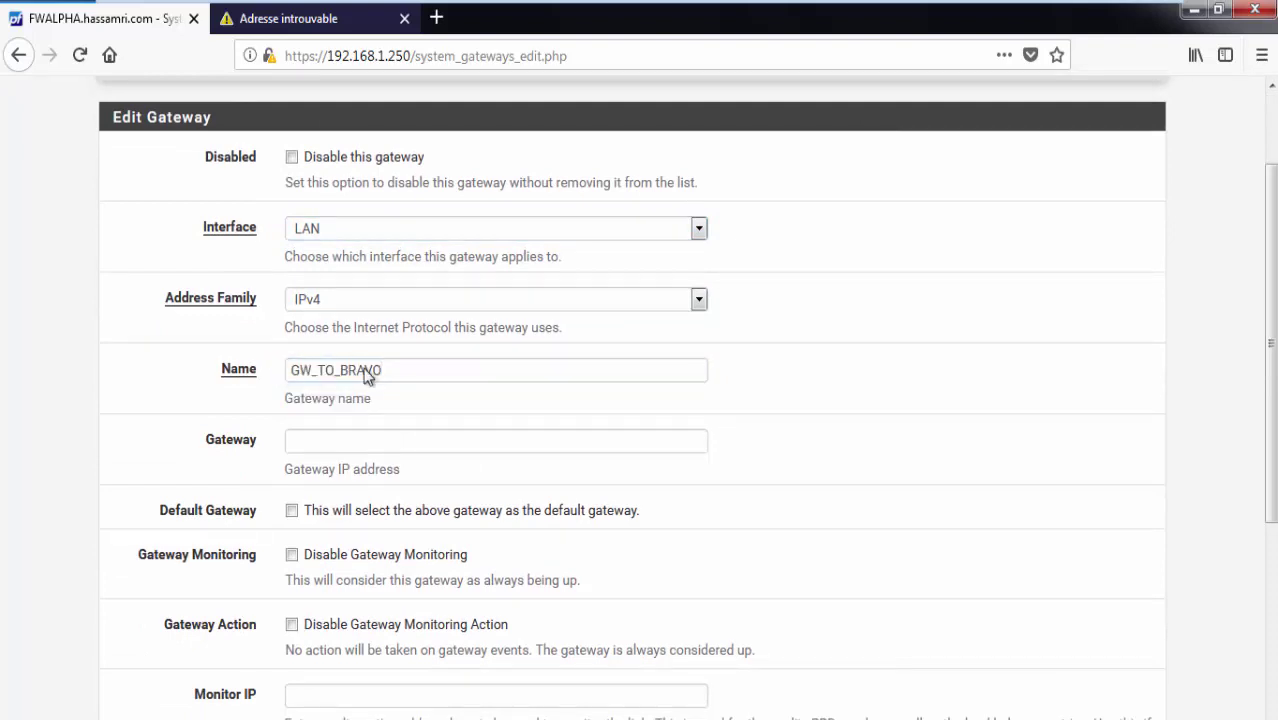
{"action": "left_click_drag", "start_coordinate": [410, 371], "coordinate": [298, 377]}
{"action": "key", "text": "ctrl+c"}
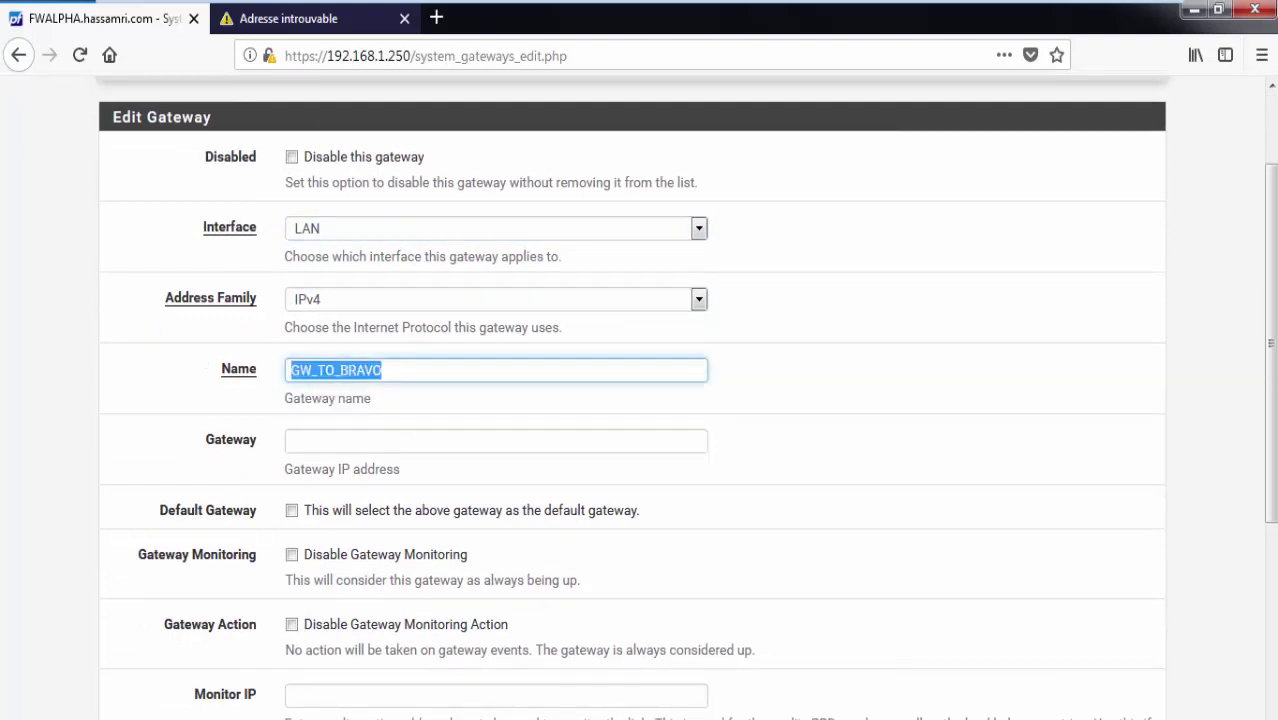
{"action": "key", "text": "alt+Tab"}
{"action": "left_click", "coordinate": [328, 277]}
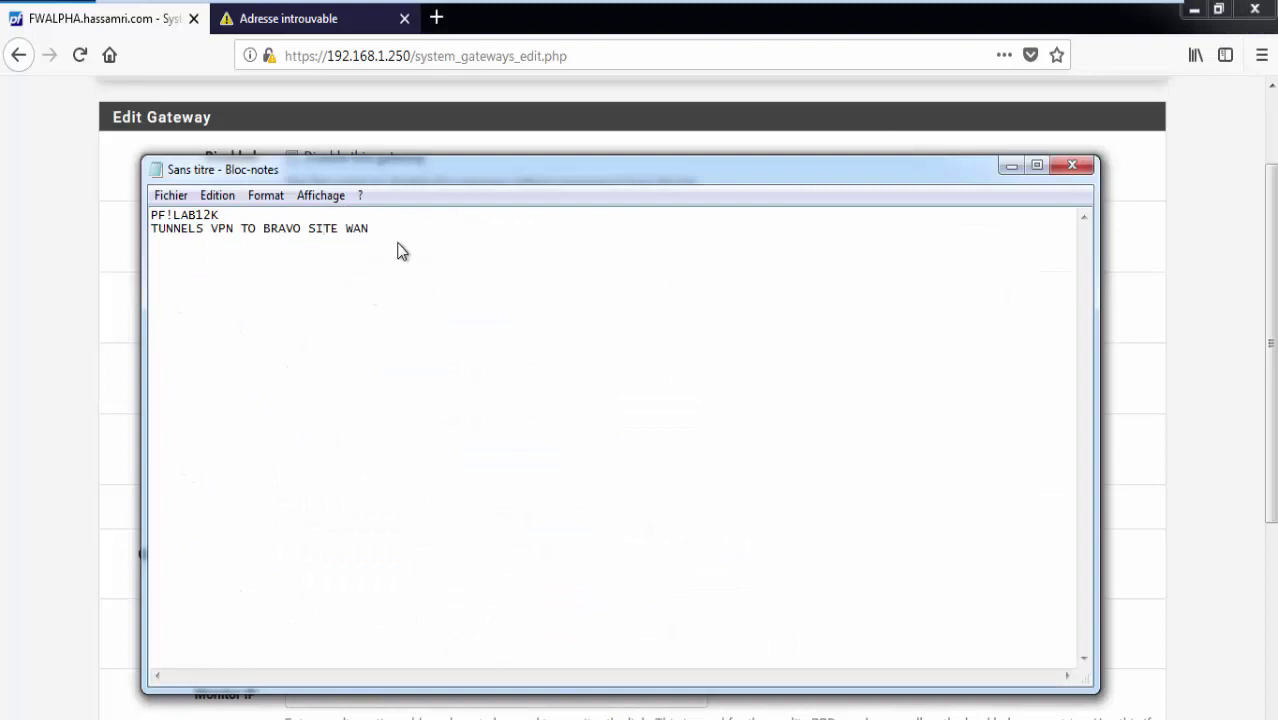
{"action": "left_click", "coordinate": [436, 240]}
{"action": "key", "text": "ctrl+v"}
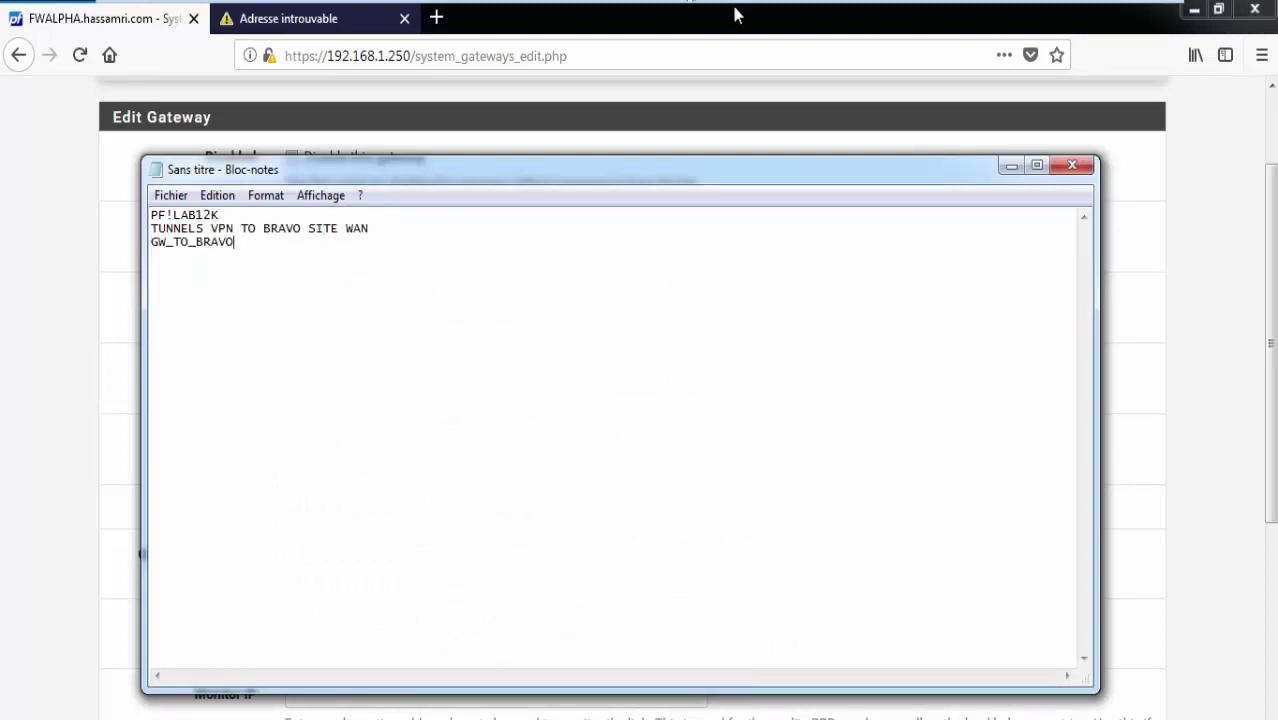
{"action": "left_click", "coordinate": [1006, 168]}
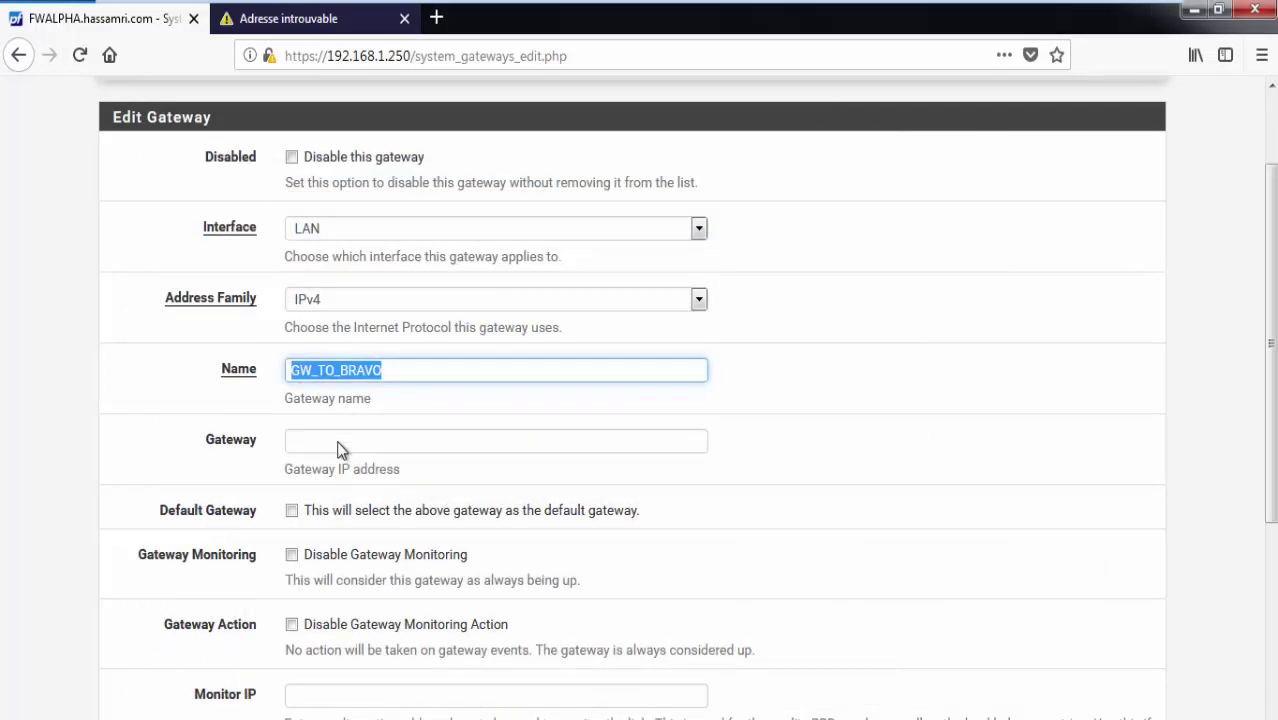
Enter 192.168.1.250 as the gateway address, comparing it with the firewall address.
{"action": "left_click", "coordinate": [337, 443]}
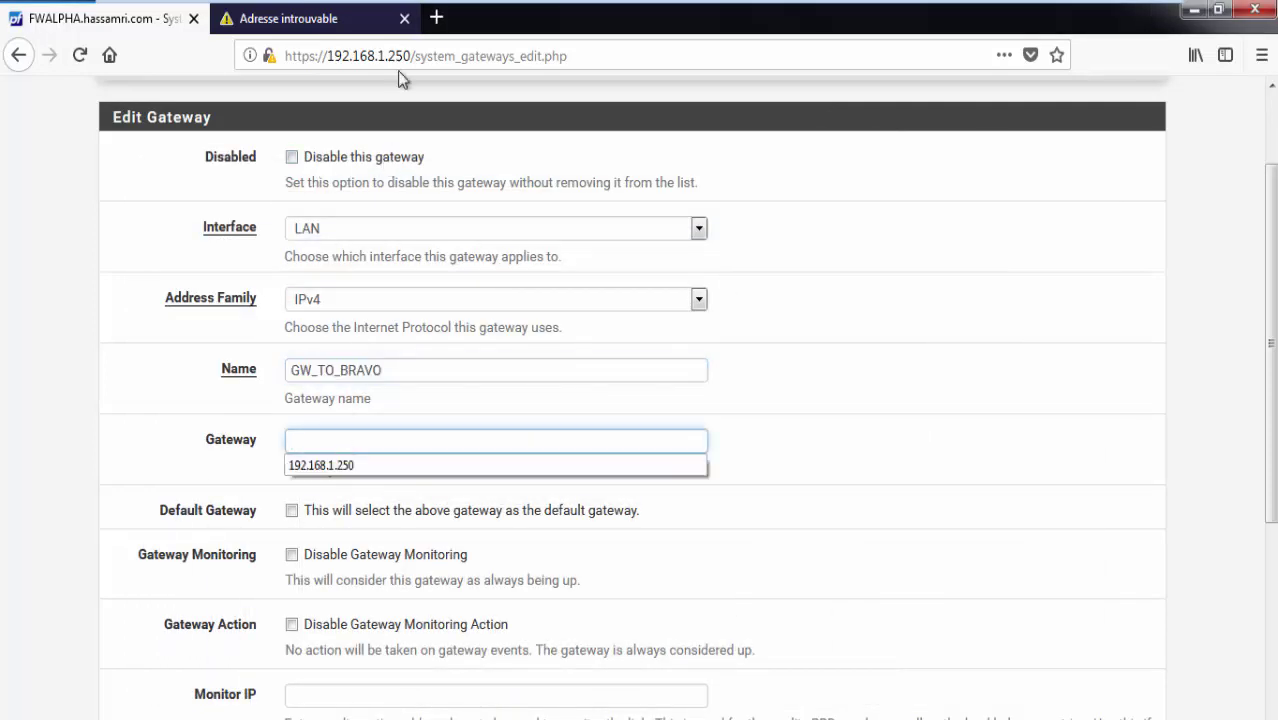
{"action": "left_click", "coordinate": [313, 467]}
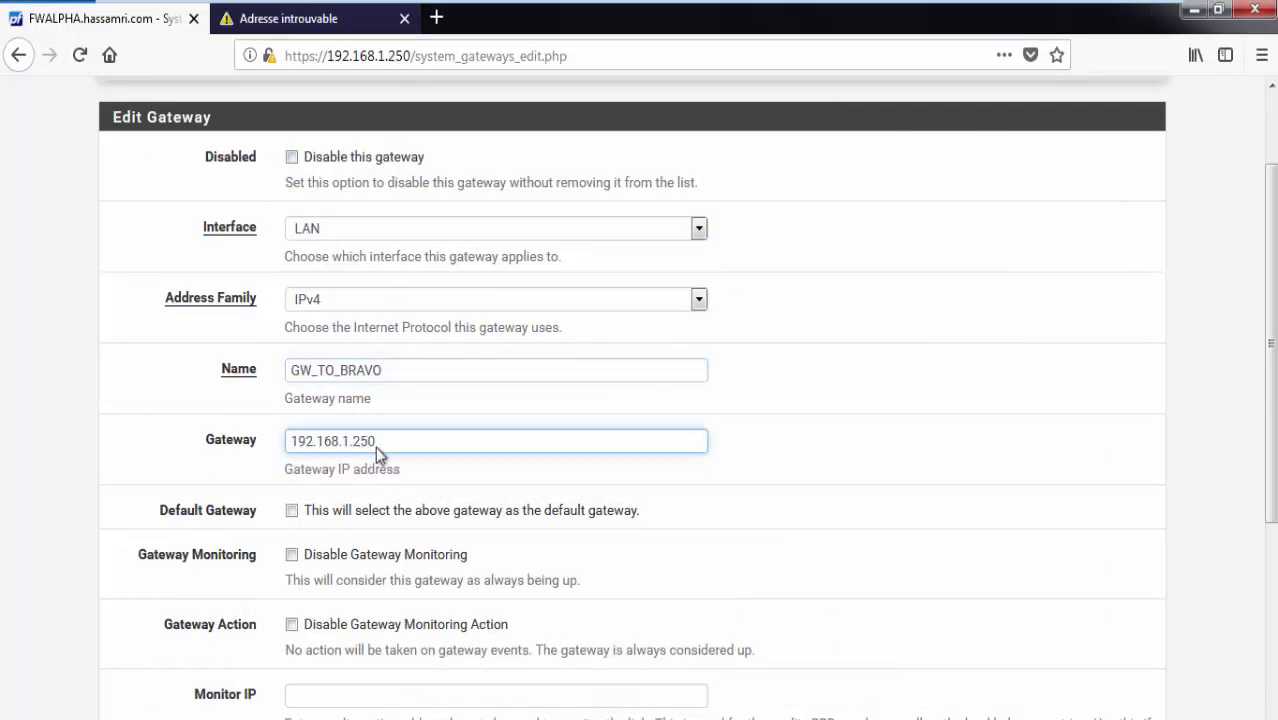
{"action": "left_click_drag", "start_coordinate": [383, 456], "coordinate": [265, 455]}
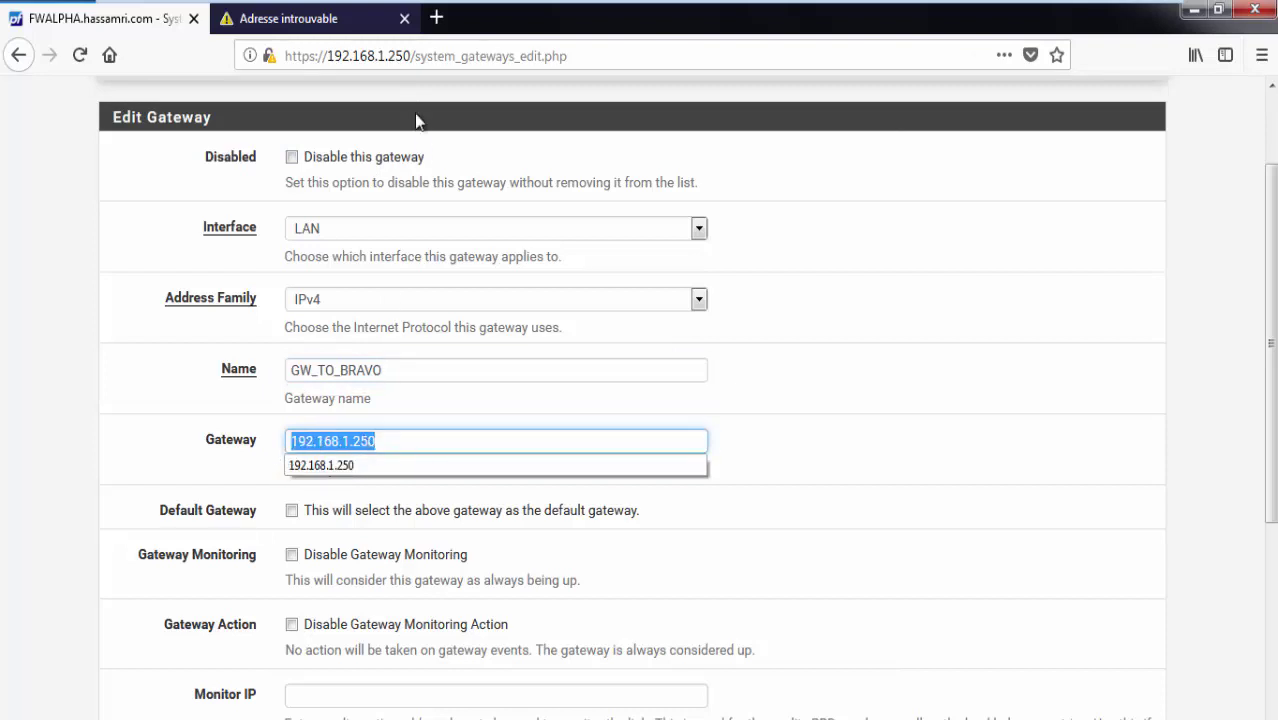
{"action": "double_click", "coordinate": [392, 66]}
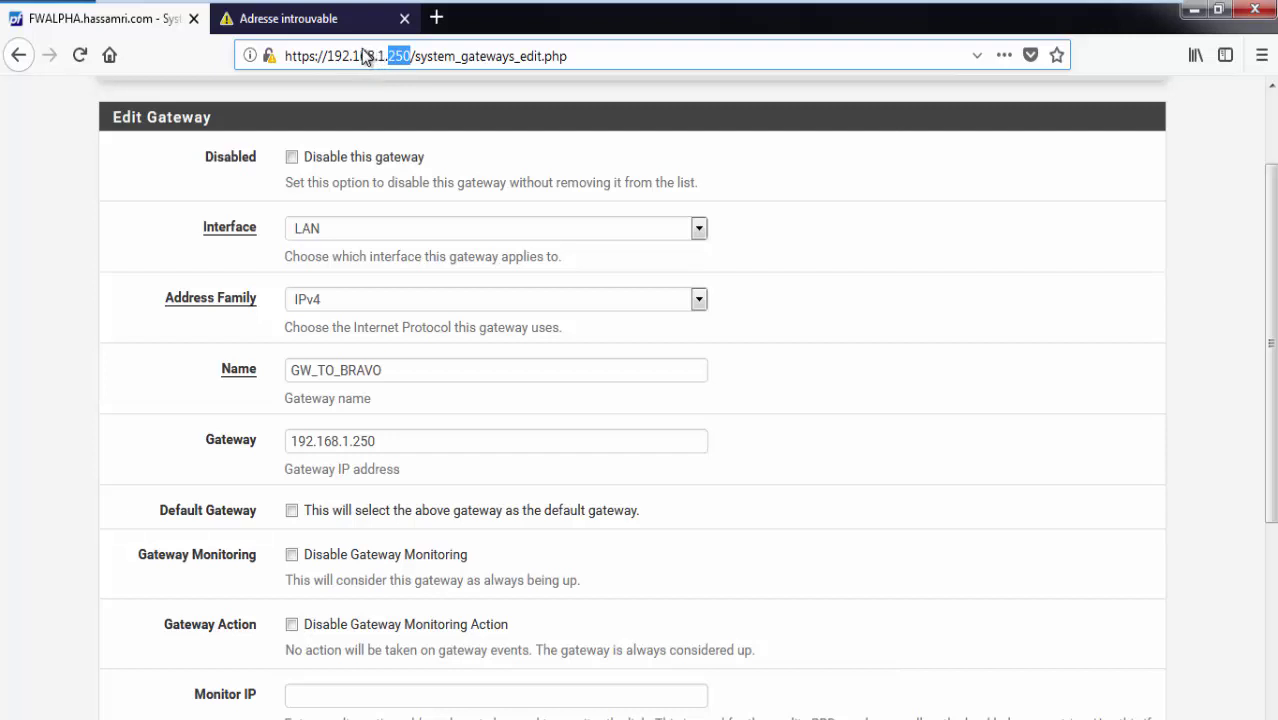
{"action": "left_click", "coordinate": [412, 450]}
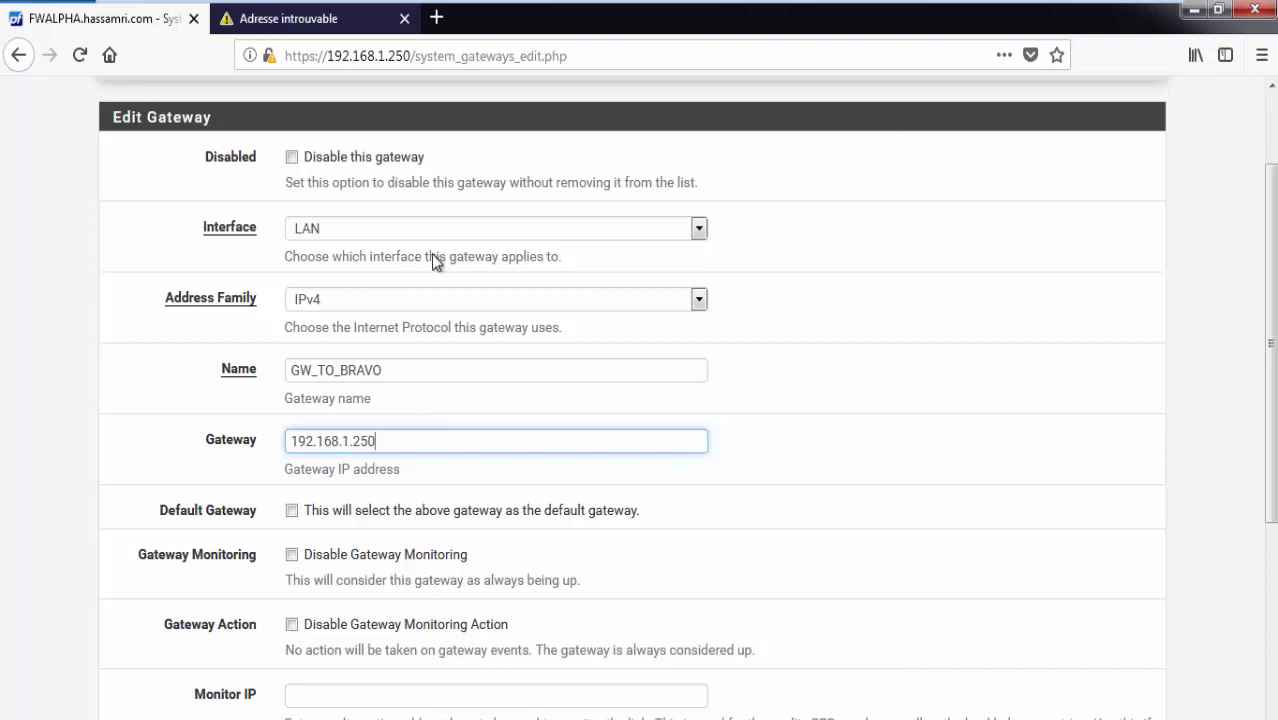
{"action": "scroll", "coordinate": [470, 252], "scroll_direction": "up", "scroll_amount": 2}
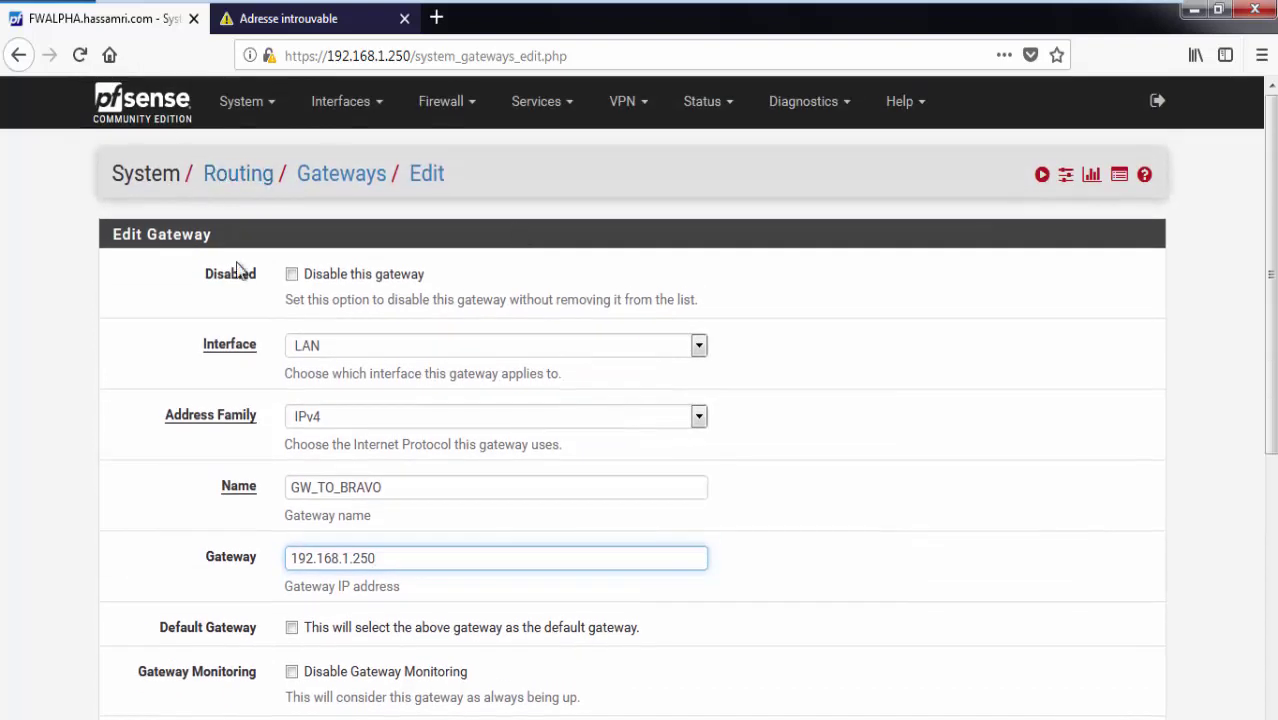
{"action": "scroll", "coordinate": [260, 268], "scroll_direction": "down", "scroll_amount": 2}
{"action": "scroll", "coordinate": [270, 267], "scroll_direction": "down", "scroll_amount": 3}
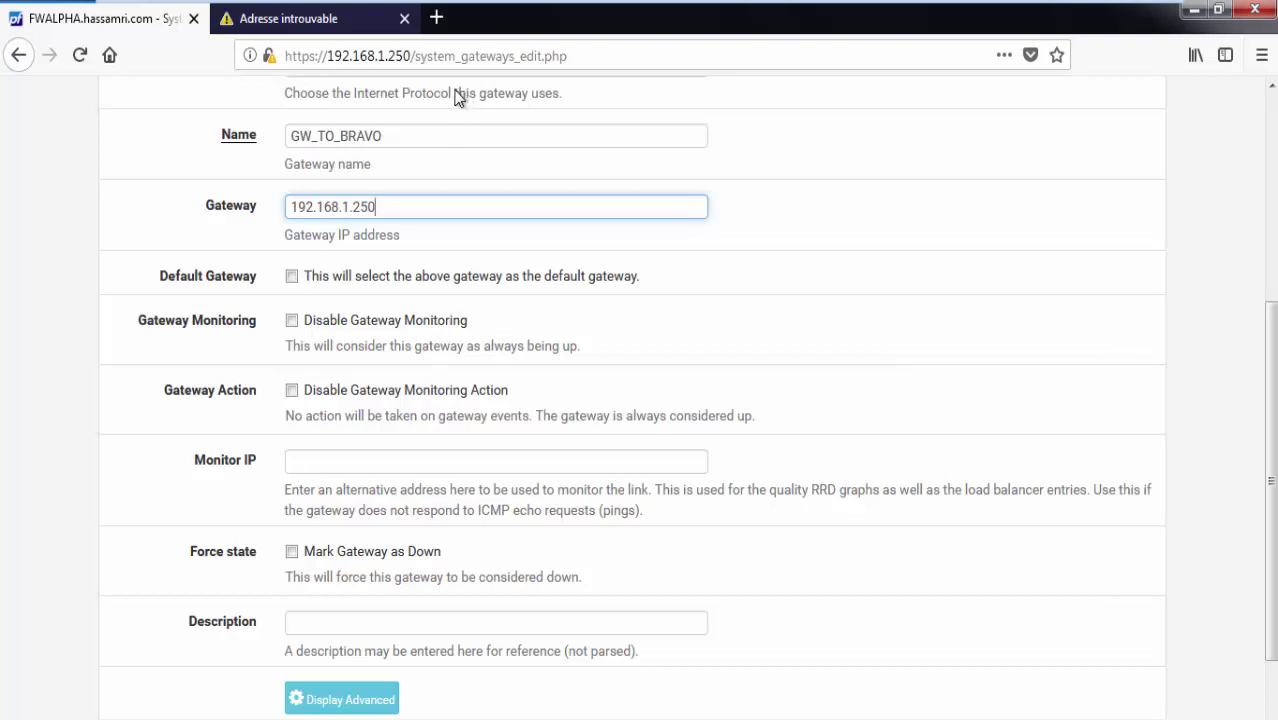
{"action": "mouse_move", "coordinate": [465, 6]}
Recheck the 168 and 250 address parts, then save the GW_TO_BRAVO gateway.
{"action": "double_click", "coordinate": [362, 56]}
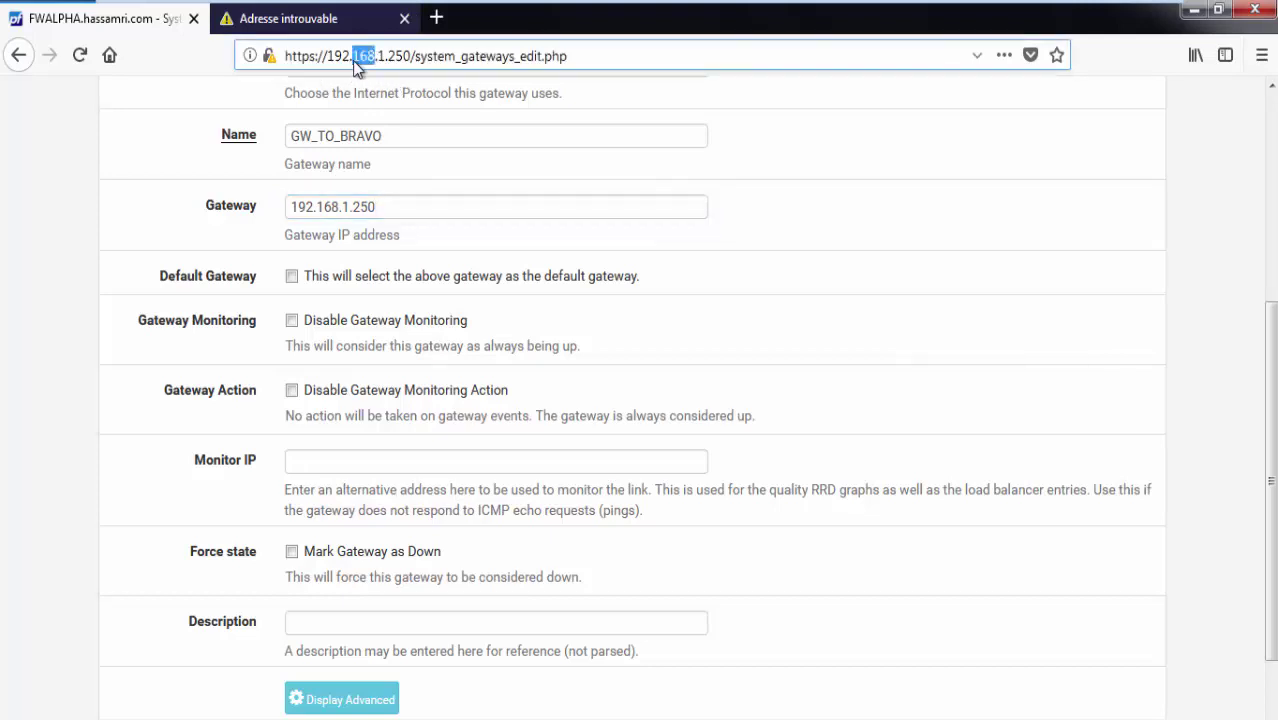
{"action": "double_click", "coordinate": [388, 56]}
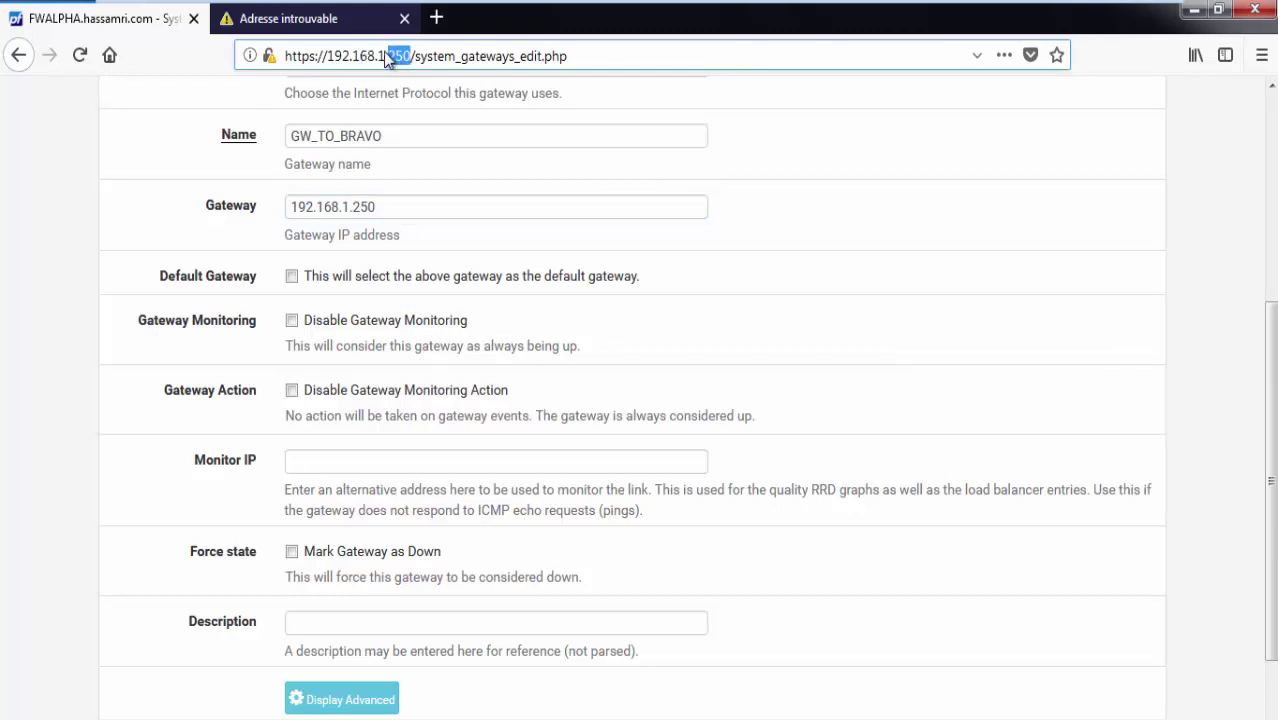
{"action": "double_click", "coordinate": [364, 56]}
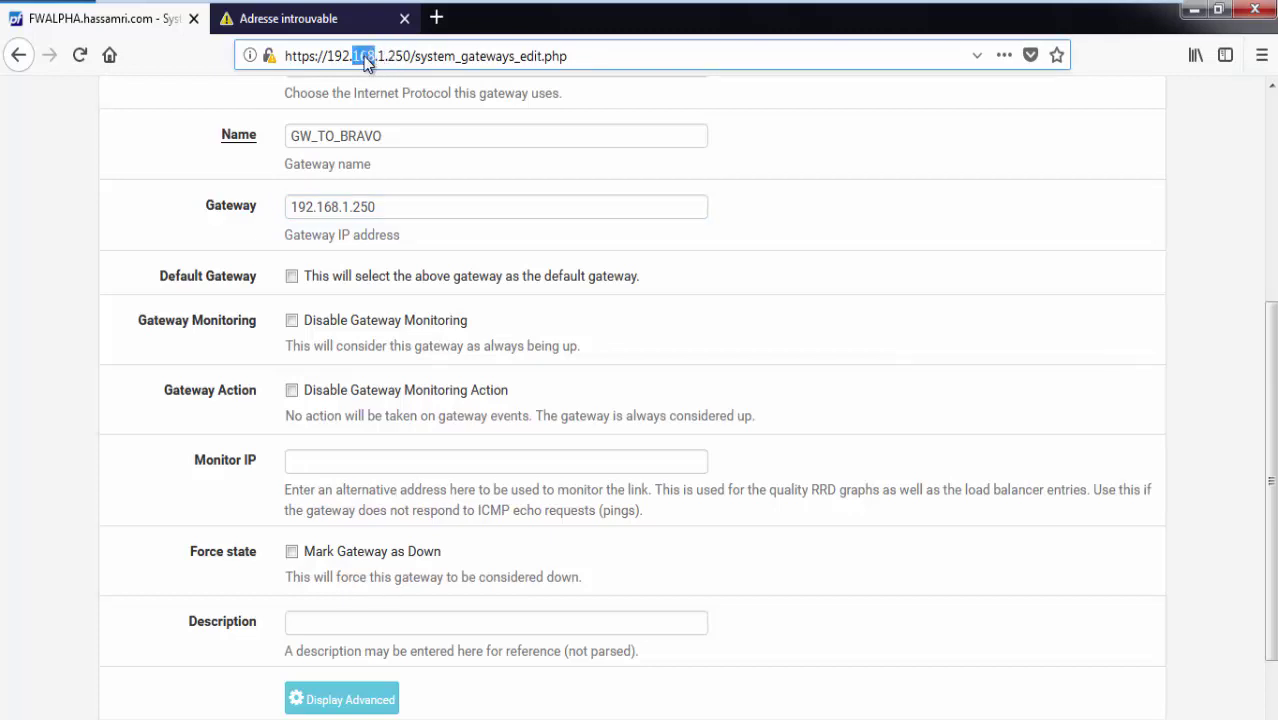
{"action": "left_click", "coordinate": [383, 210]}
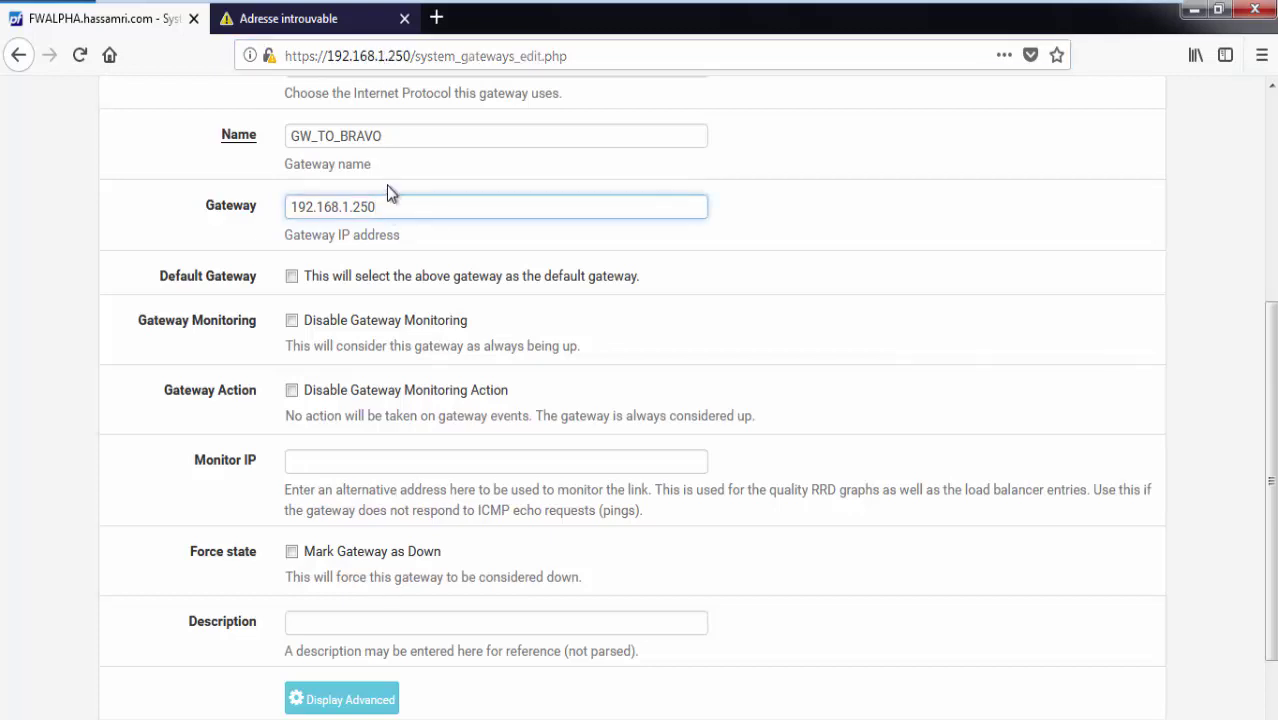
{"action": "scroll", "coordinate": [386, 186], "scroll_direction": "down", "scroll_amount": 2}
{"action": "left_click", "coordinate": [318, 638]}
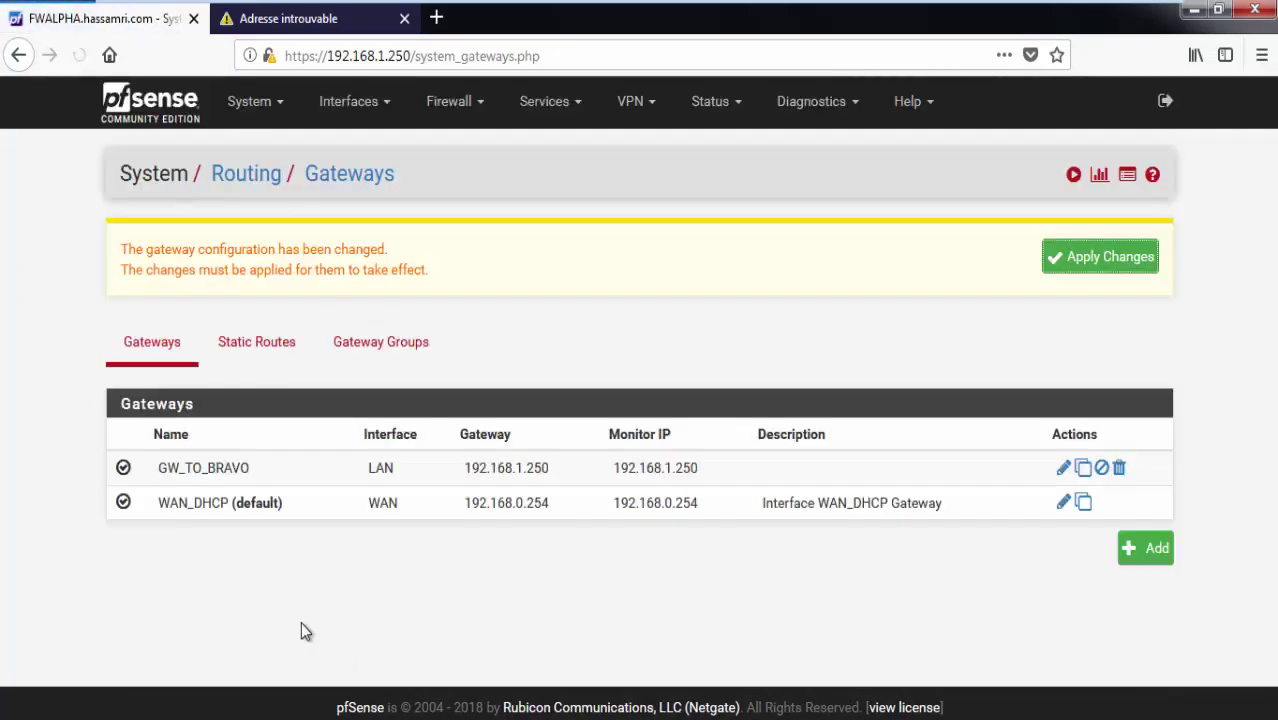
Apply the gateway changes and view System > Routing > Static Routes.
{"action": "left_click", "coordinate": [1101, 258]}
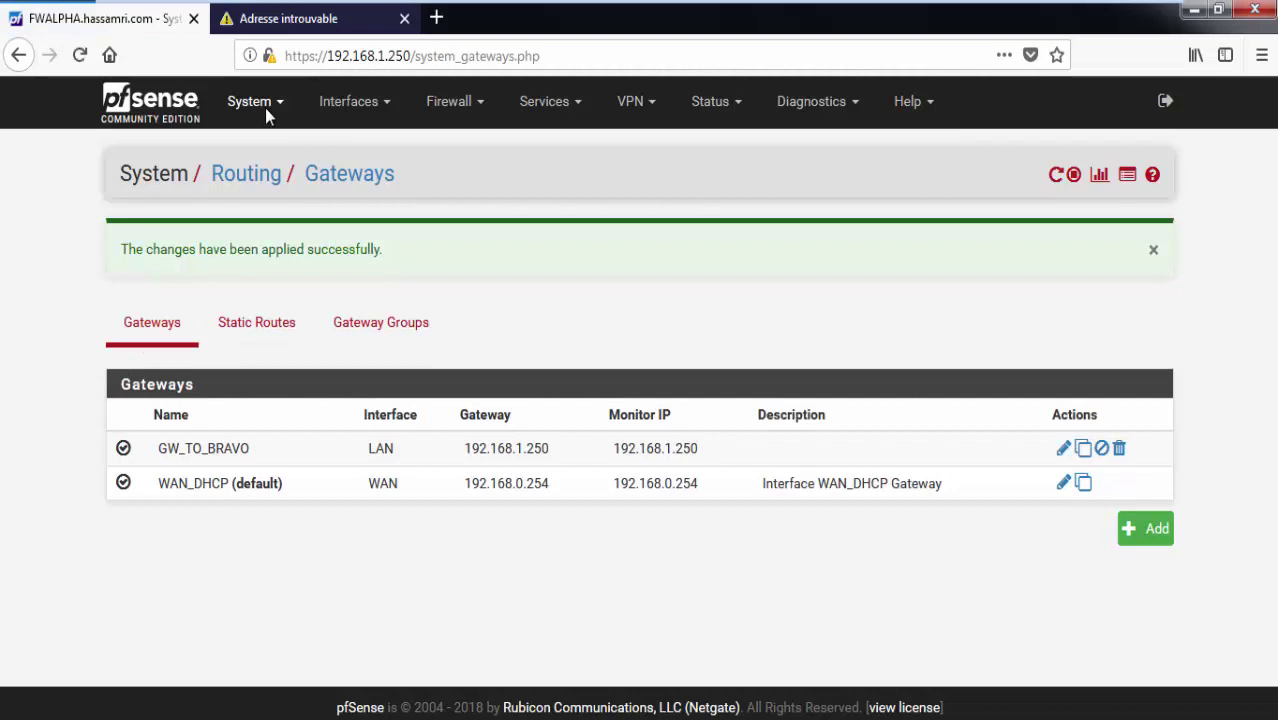
{"action": "left_click", "coordinate": [265, 108]}
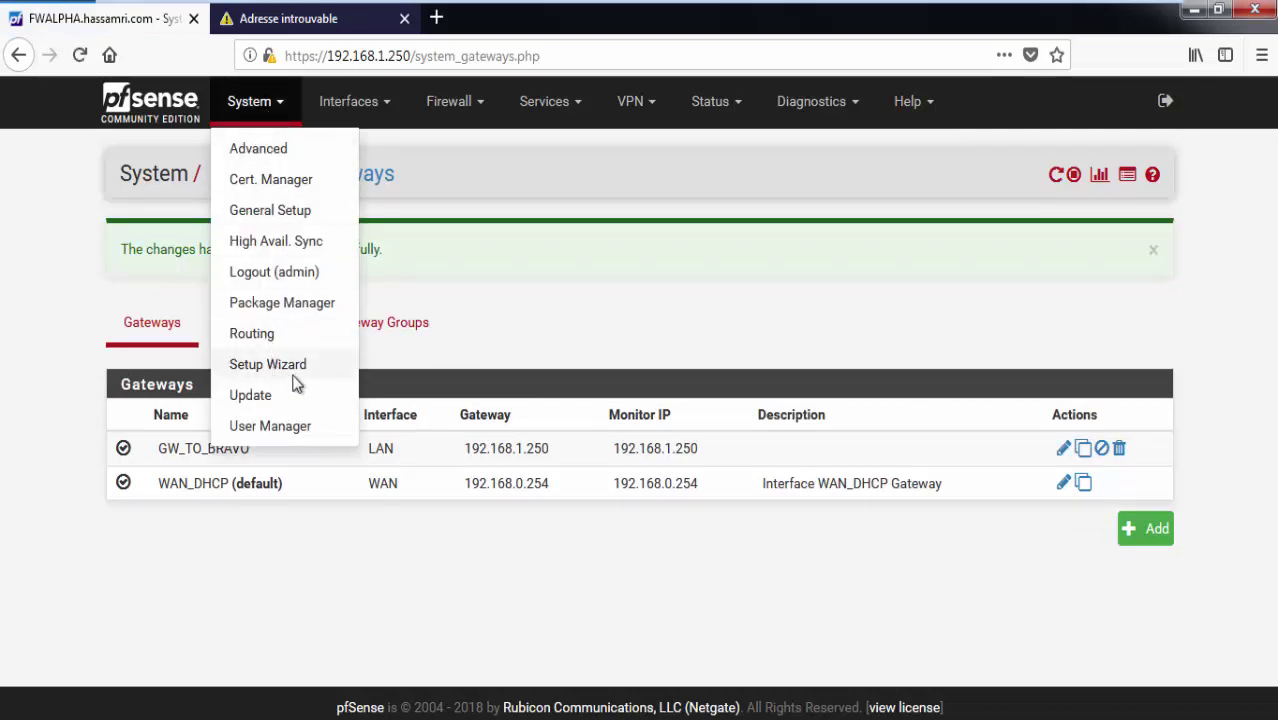
{"action": "left_click", "coordinate": [265, 334]}
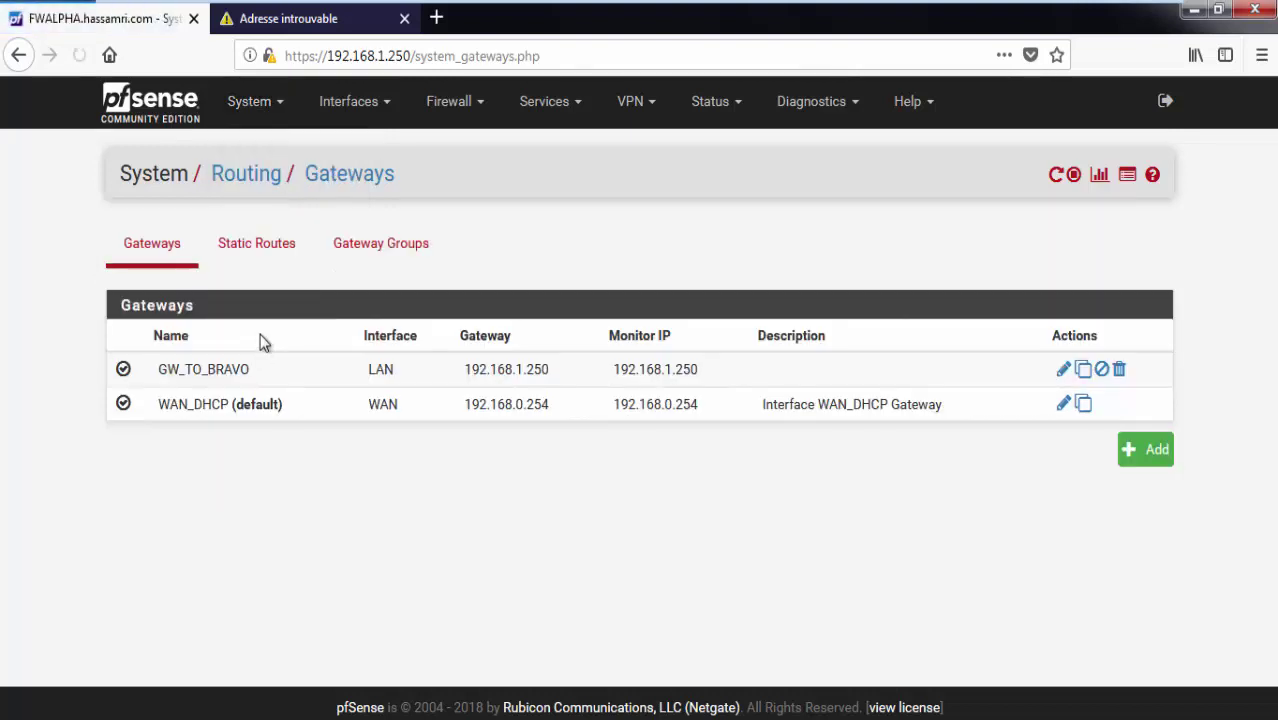
{"action": "left_click", "coordinate": [271, 243]}
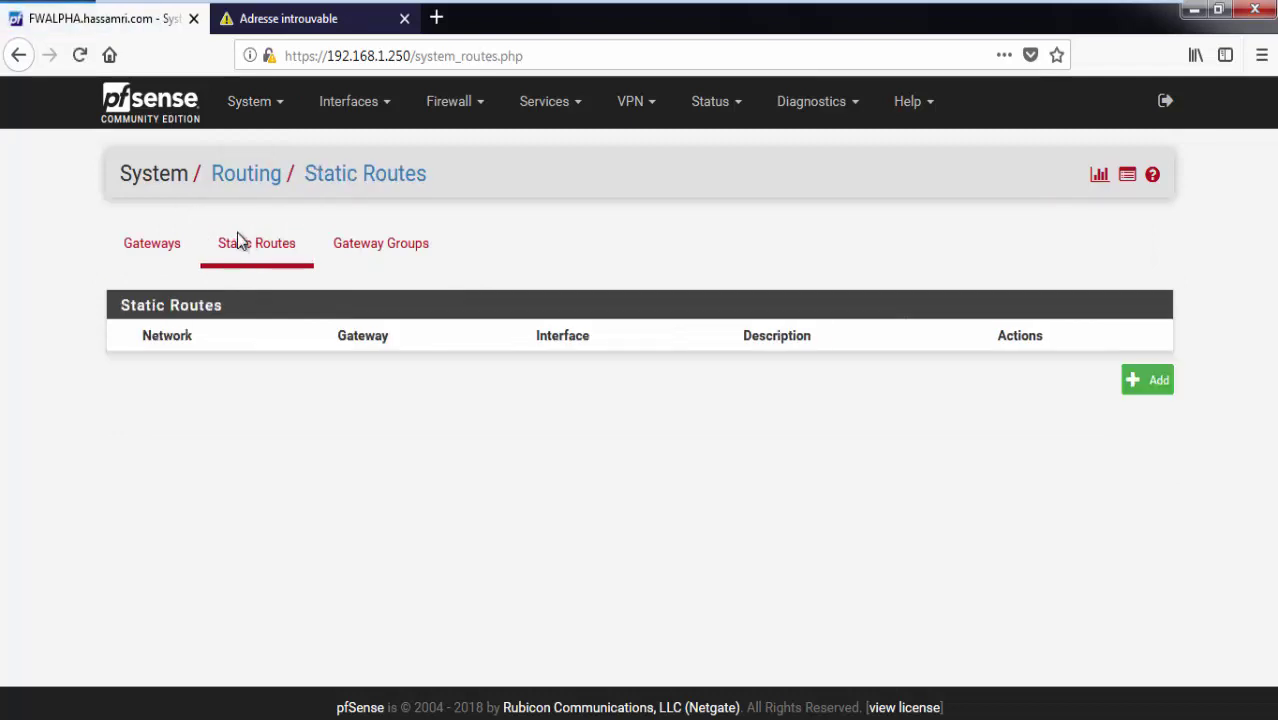
Return to the Gateways list and inspect the GW_TO_BRAVO gateway's settings.
{"action": "left_click", "coordinate": [125, 248]}
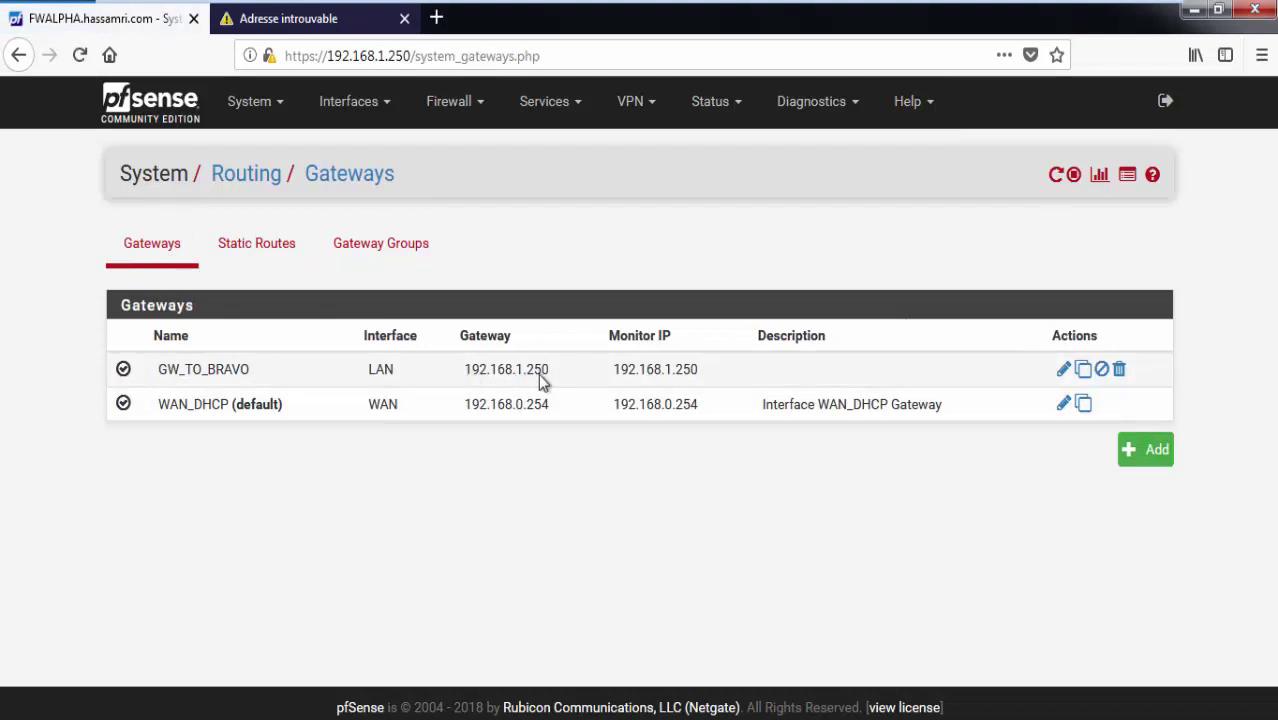
{"action": "left_click_drag", "start_coordinate": [543, 374], "coordinate": [464, 372]}
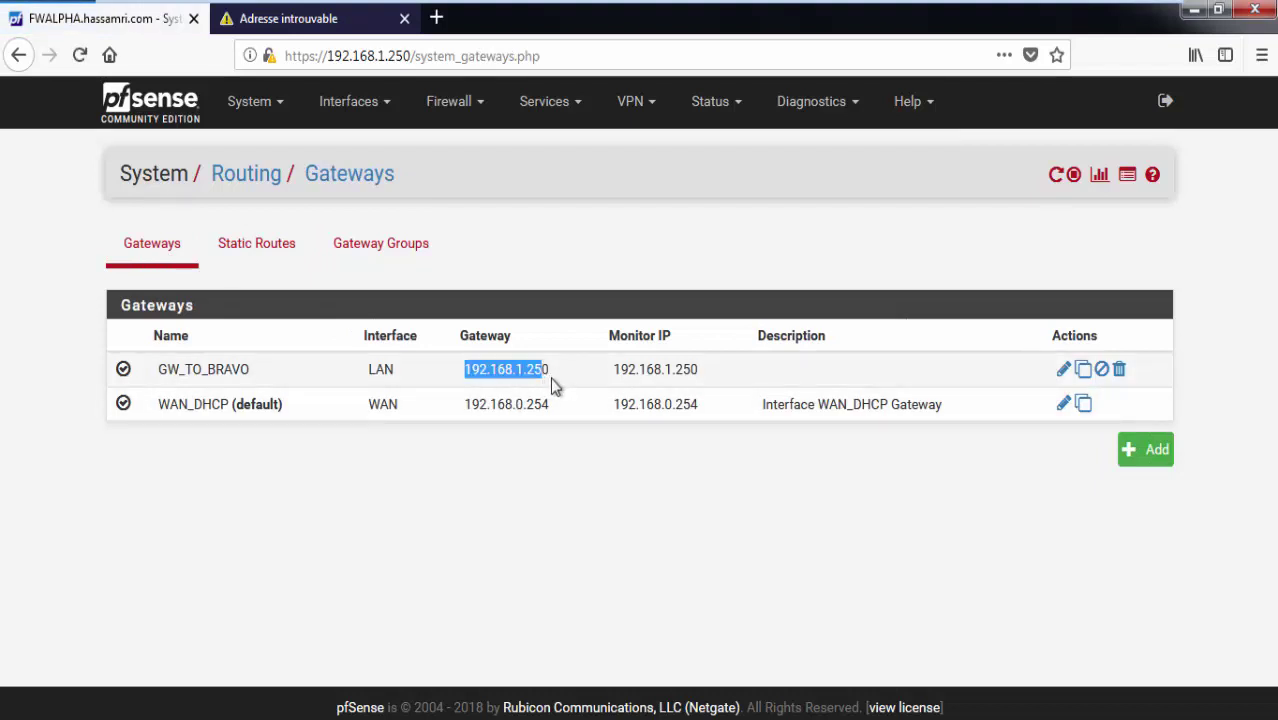
{"action": "double_click", "coordinate": [515, 368]}
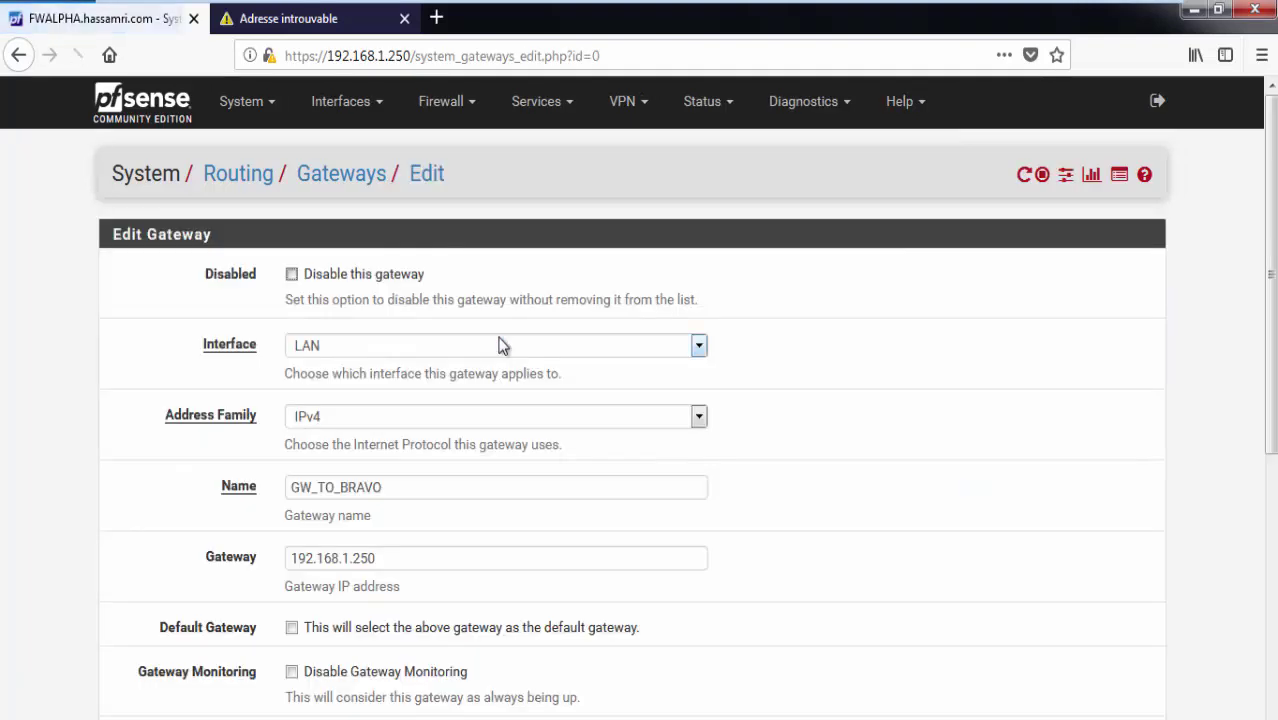
{"action": "left_click", "coordinate": [20, 56]}
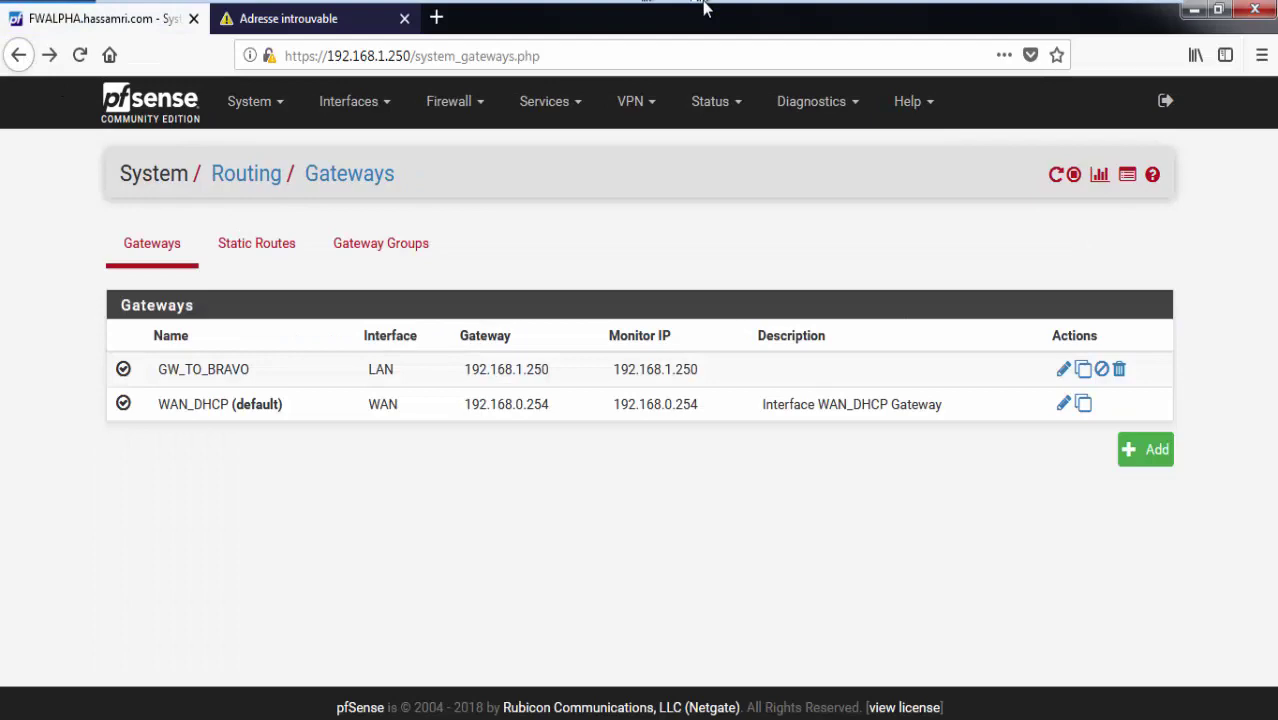
Switch to the Windows 7-2 VM, minimize cmd, and reload the FWBRAVO dashboard.
{"action": "mouse_move", "coordinate": [705, 8]}
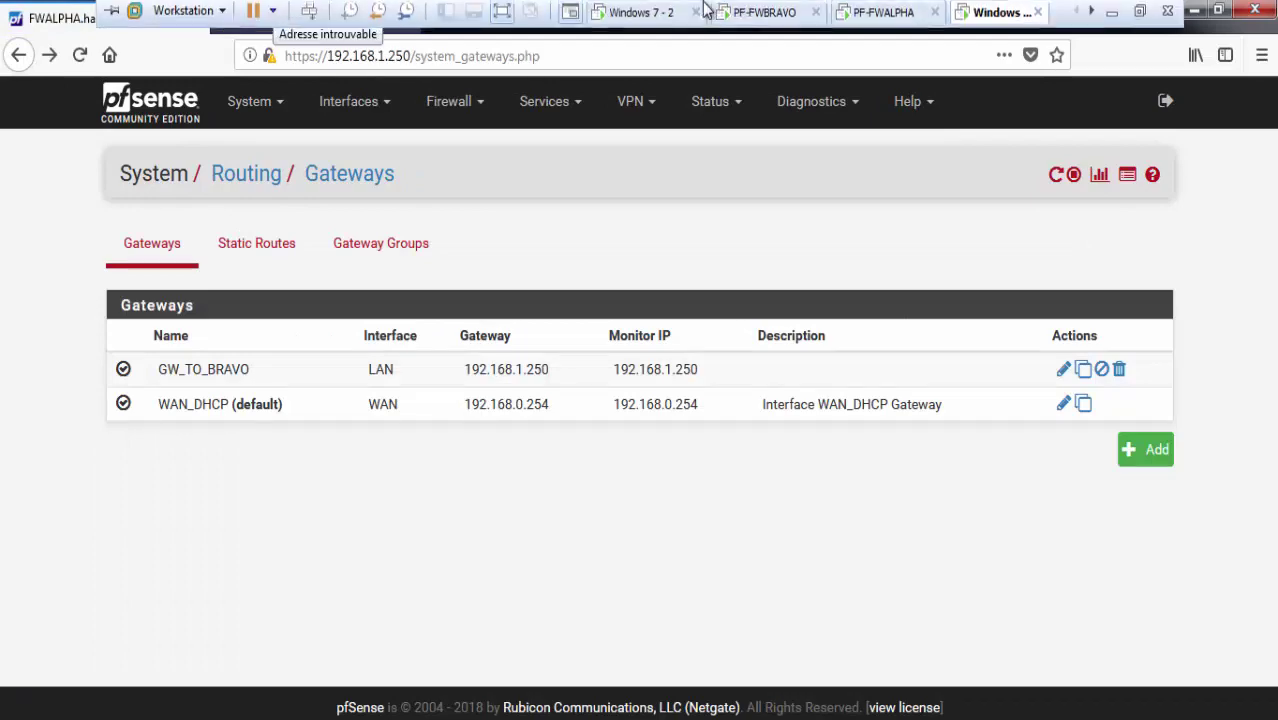
{"action": "left_click", "coordinate": [762, 22]}
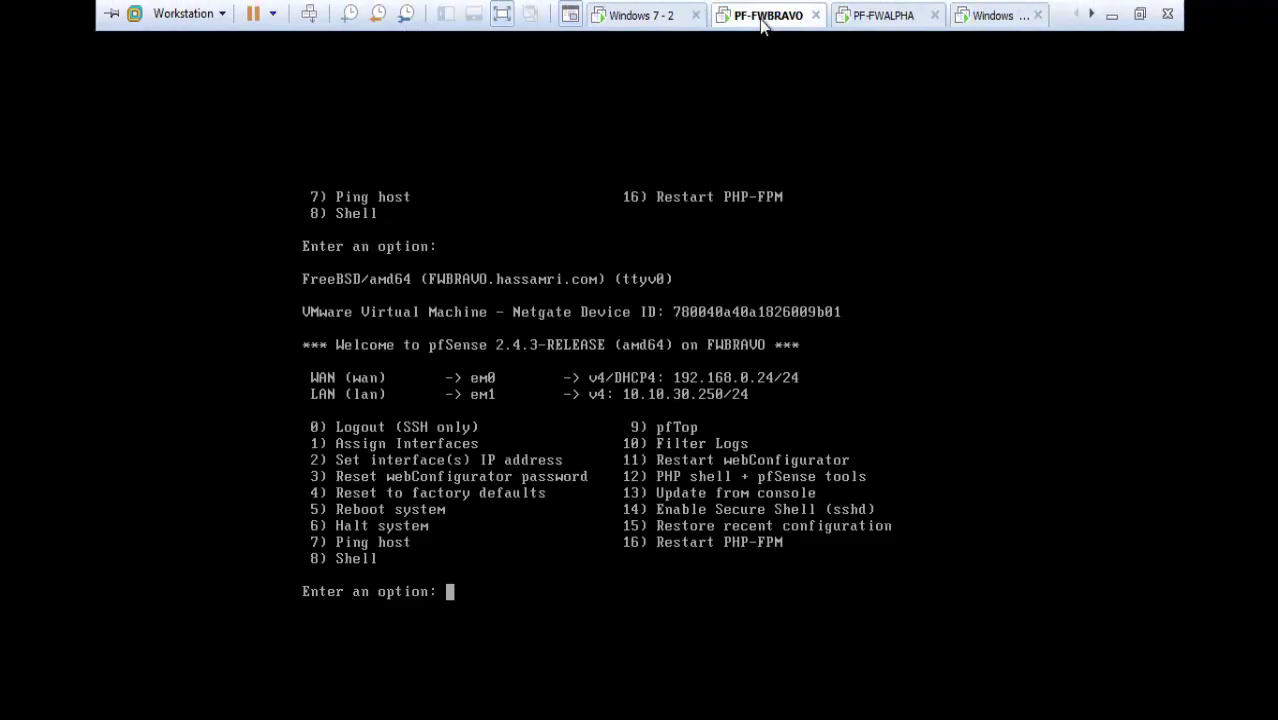
{"action": "left_click", "coordinate": [632, 16]}
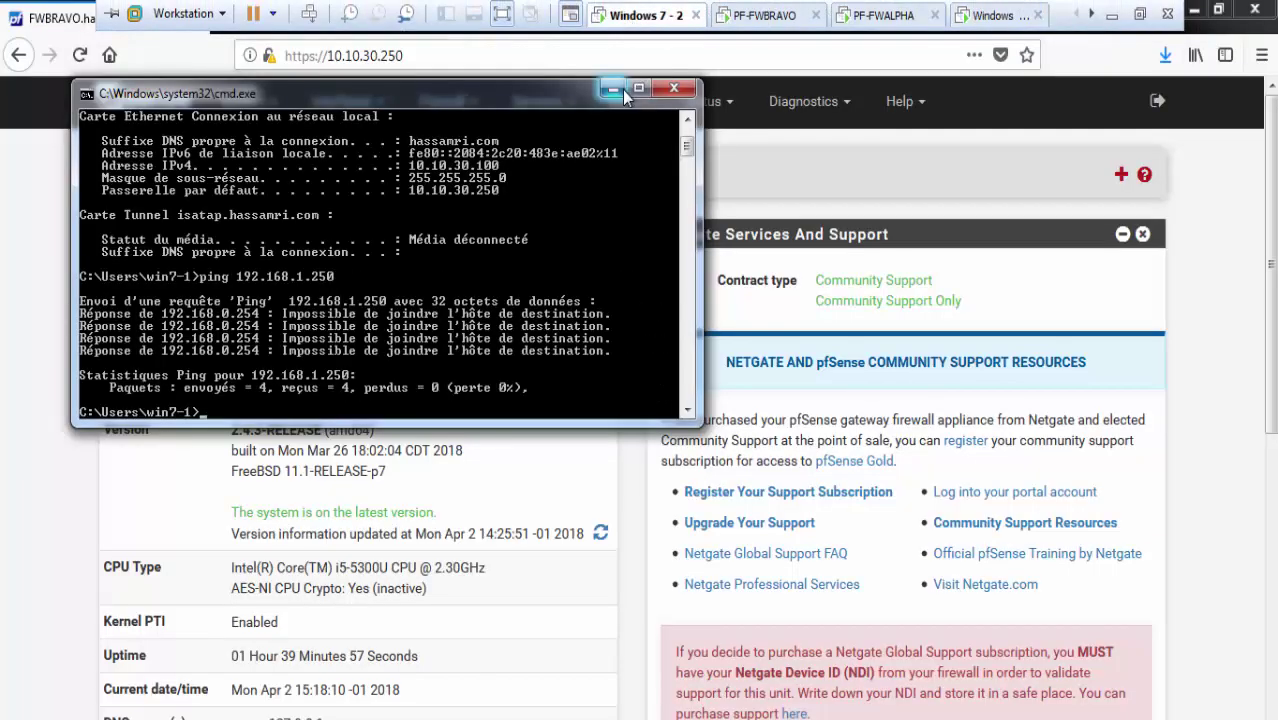
{"action": "left_click", "coordinate": [613, 89]}
{"action": "left_click", "coordinate": [145, 122]}
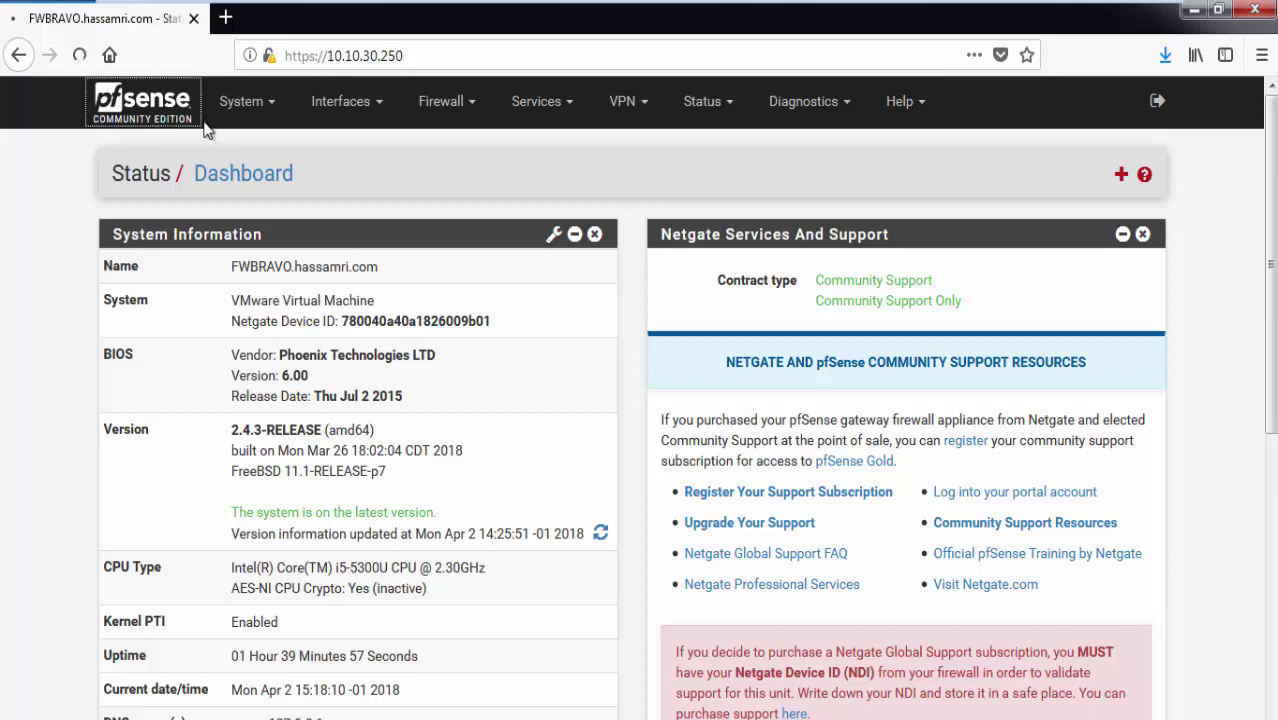
Go to VPN > IPsec on FWBRAVO.
{"action": "left_click", "coordinate": [640, 104]}
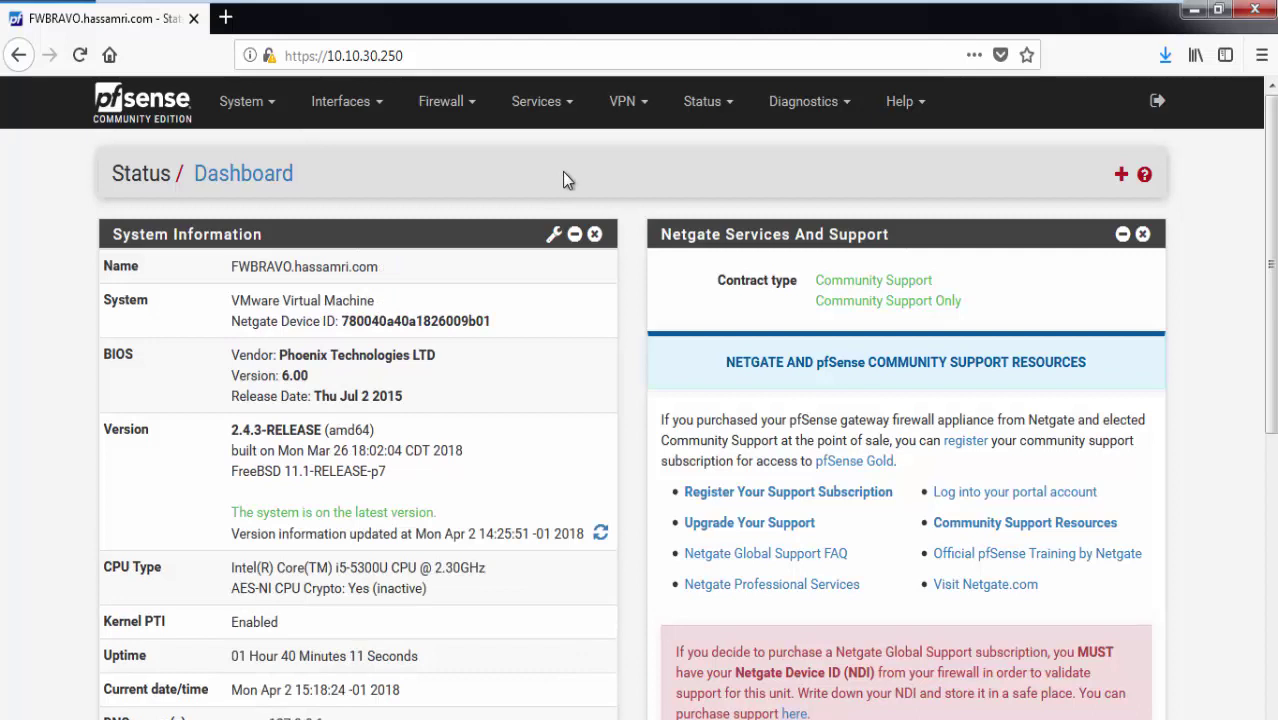
{"action": "left_click", "coordinate": [645, 119]}
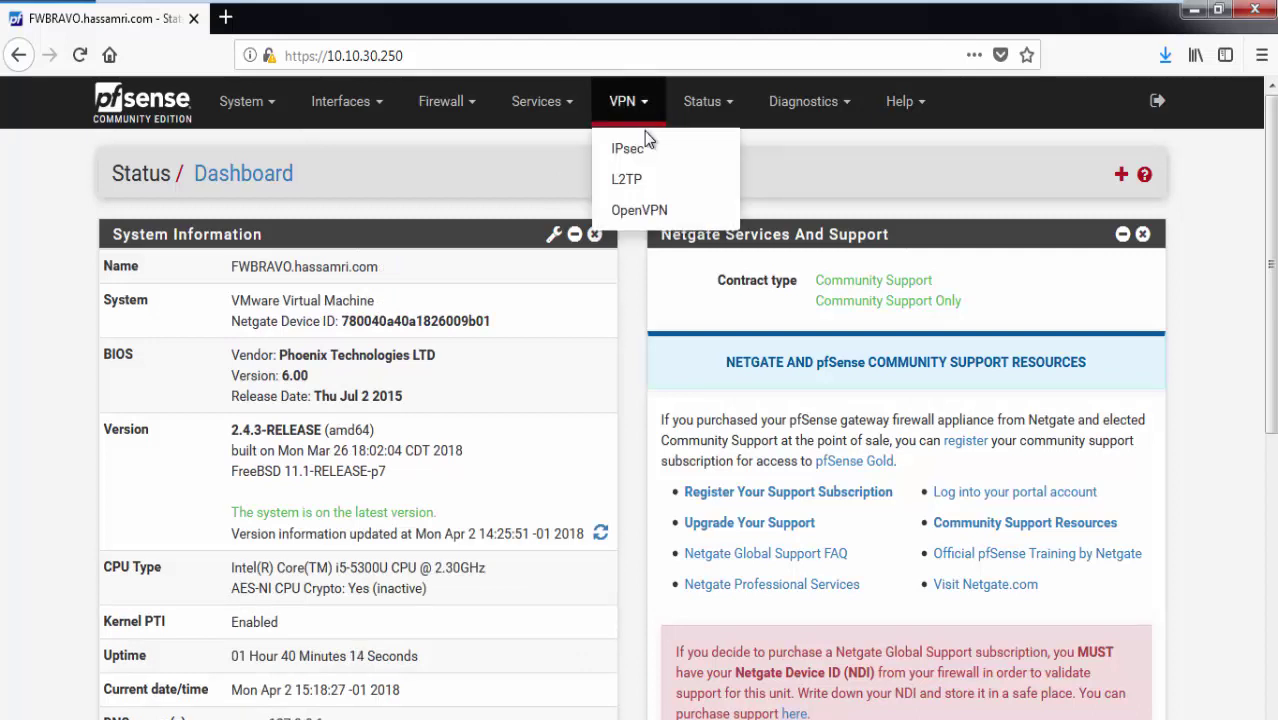
{"action": "left_click", "coordinate": [638, 143]}
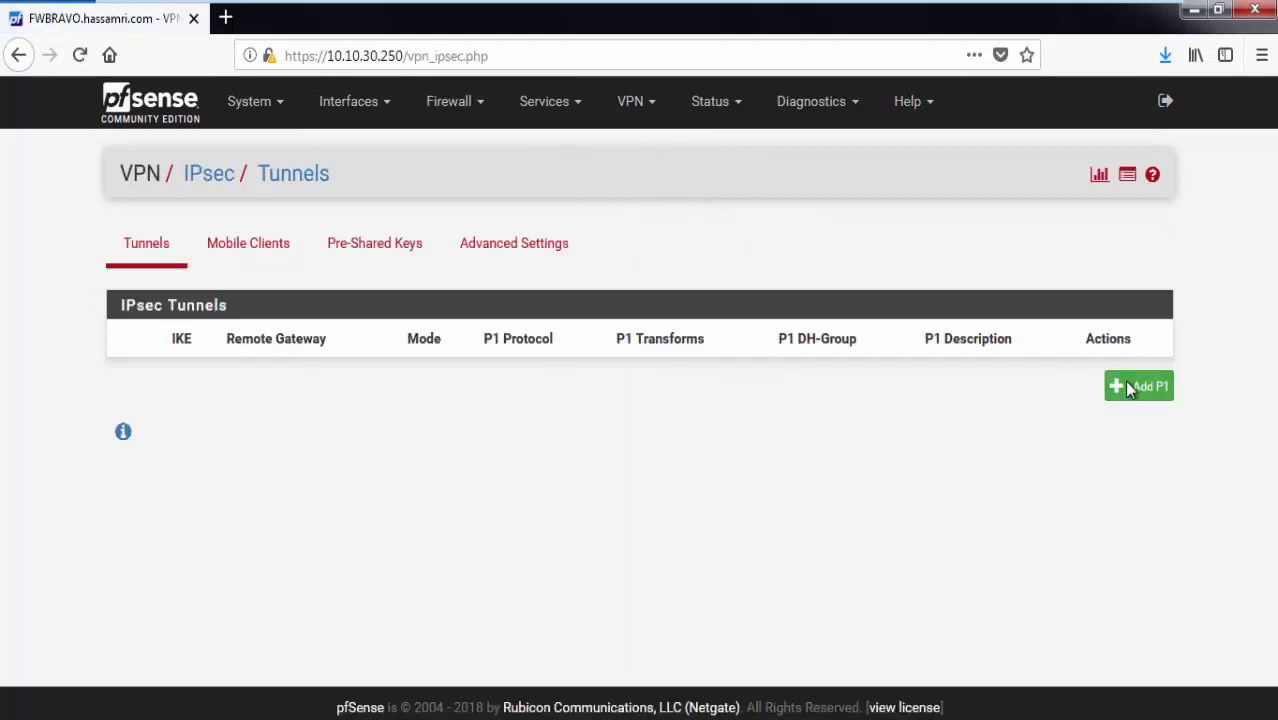
Start a new Phase 1 with IKEv2 and remote gateway 192.168.0.46.
{"action": "left_click", "coordinate": [1130, 388]}
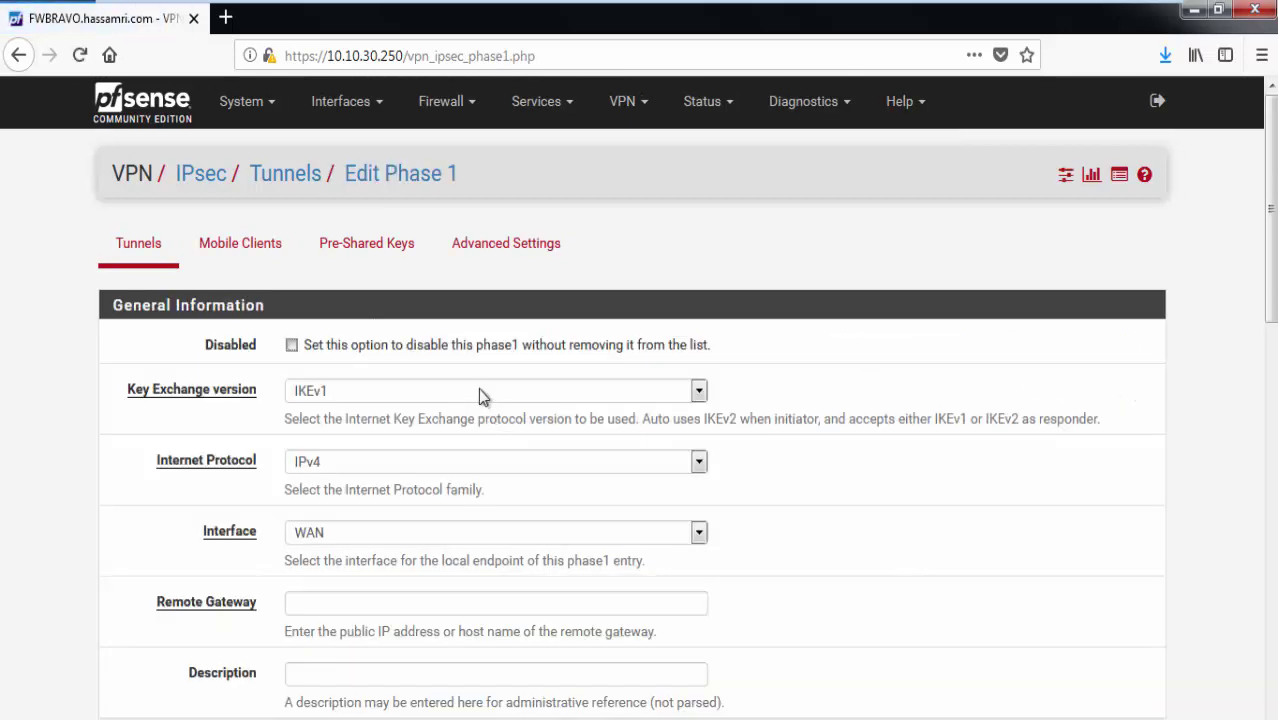
{"action": "left_click", "coordinate": [440, 395]}
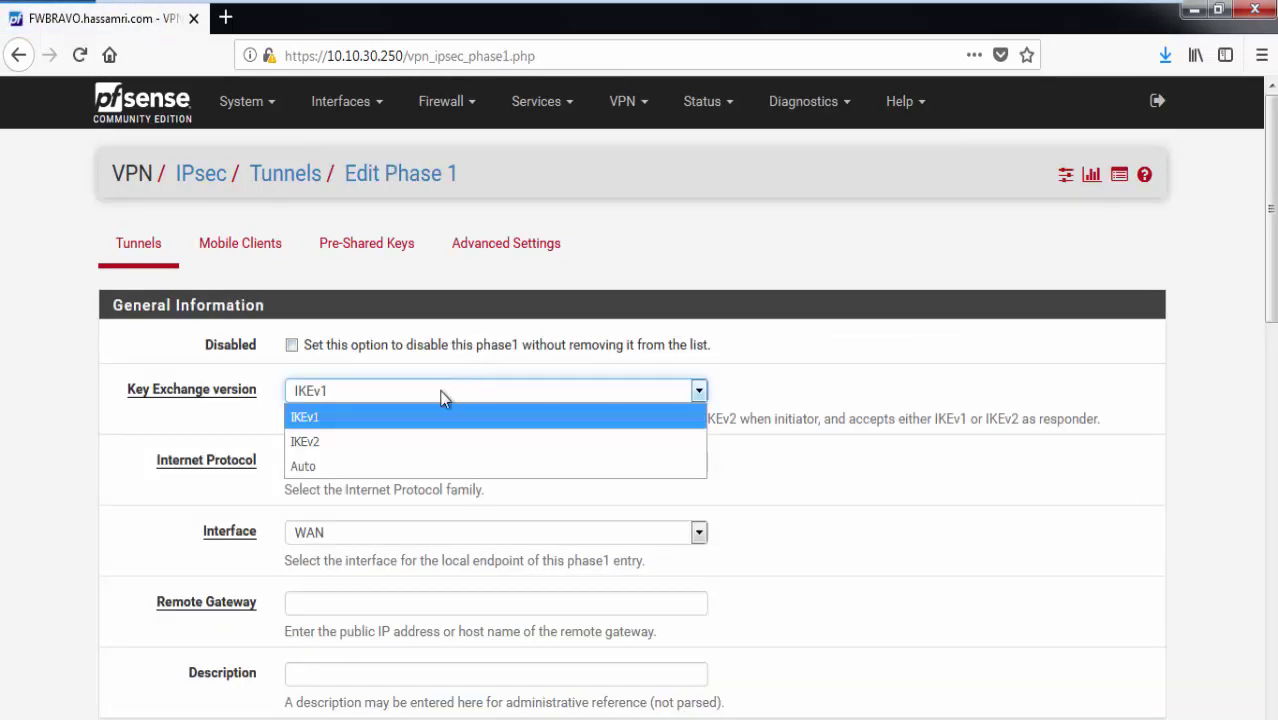
{"action": "key", "text": "Escape"}
{"action": "key", "text": "Down"}
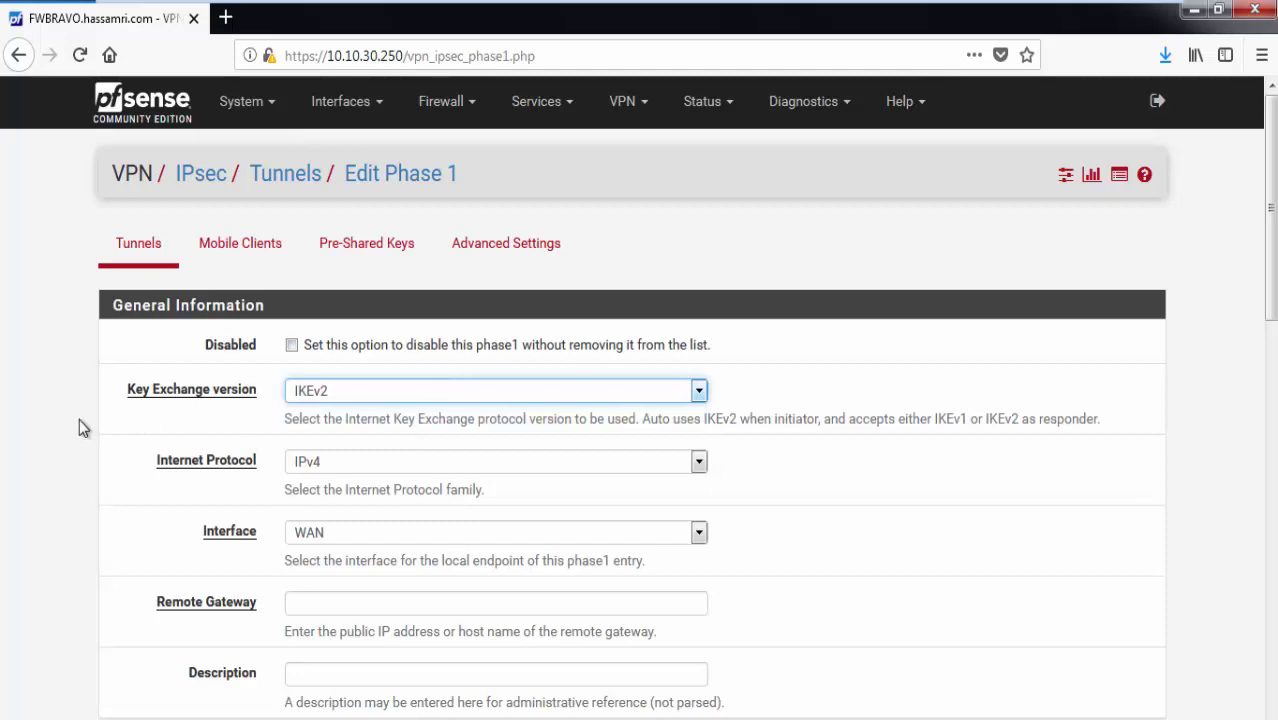
{"action": "left_click", "coordinate": [79, 420]}
{"action": "scroll", "coordinate": [208, 480], "scroll_direction": "down", "scroll_amount": 2}
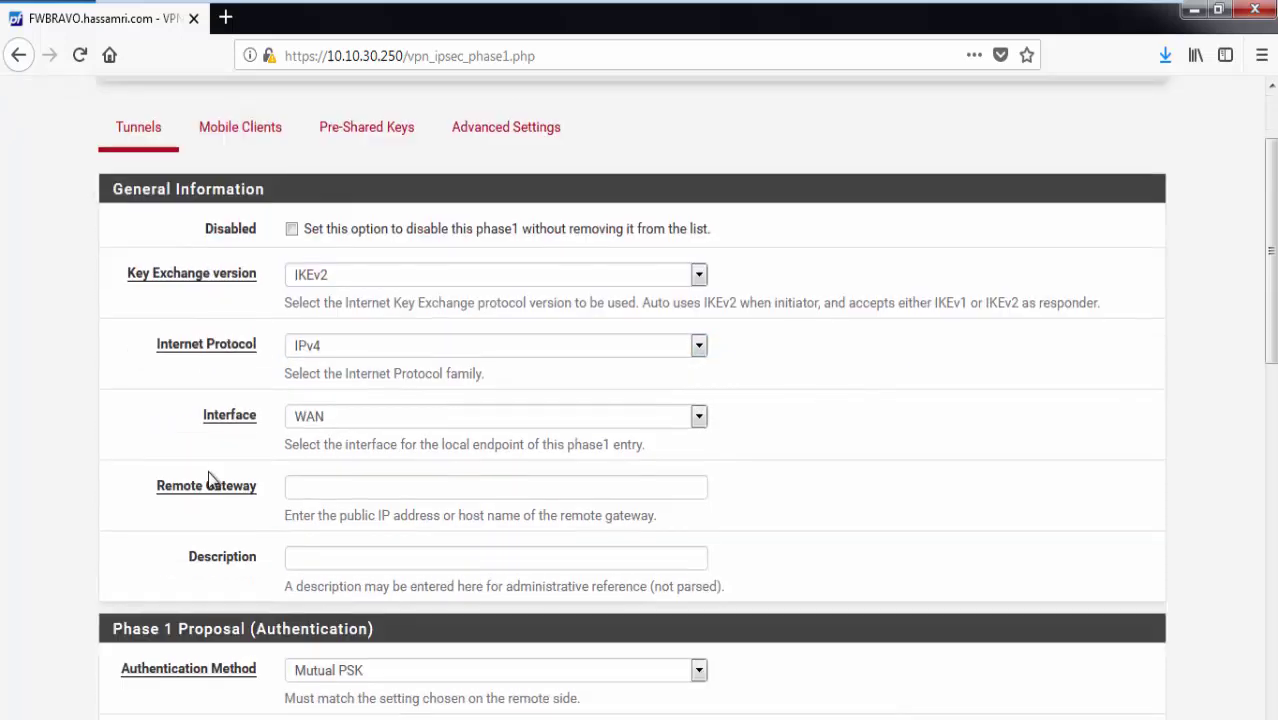
{"action": "left_click", "coordinate": [312, 482]}
{"action": "left_click", "coordinate": [317, 511]}
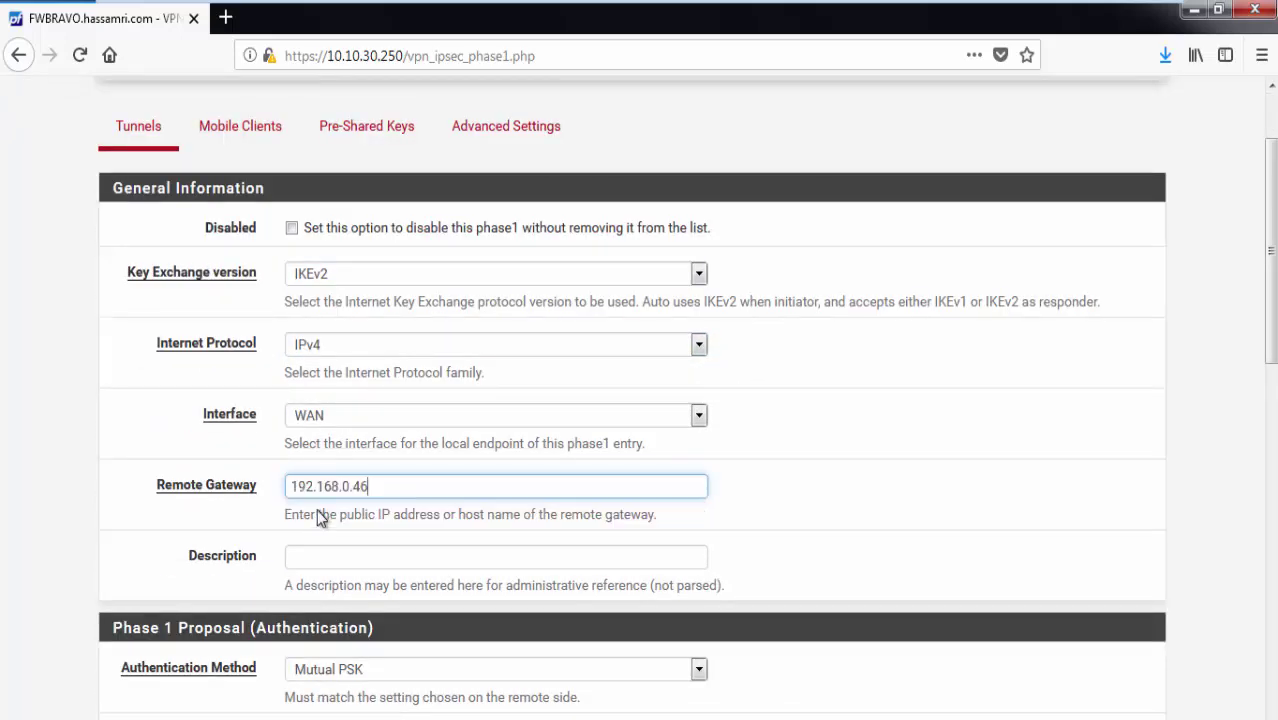
Return to the FWBRAVO VM and begin the Phase 1 description field.
{"action": "left_click", "coordinate": [870, 20]}
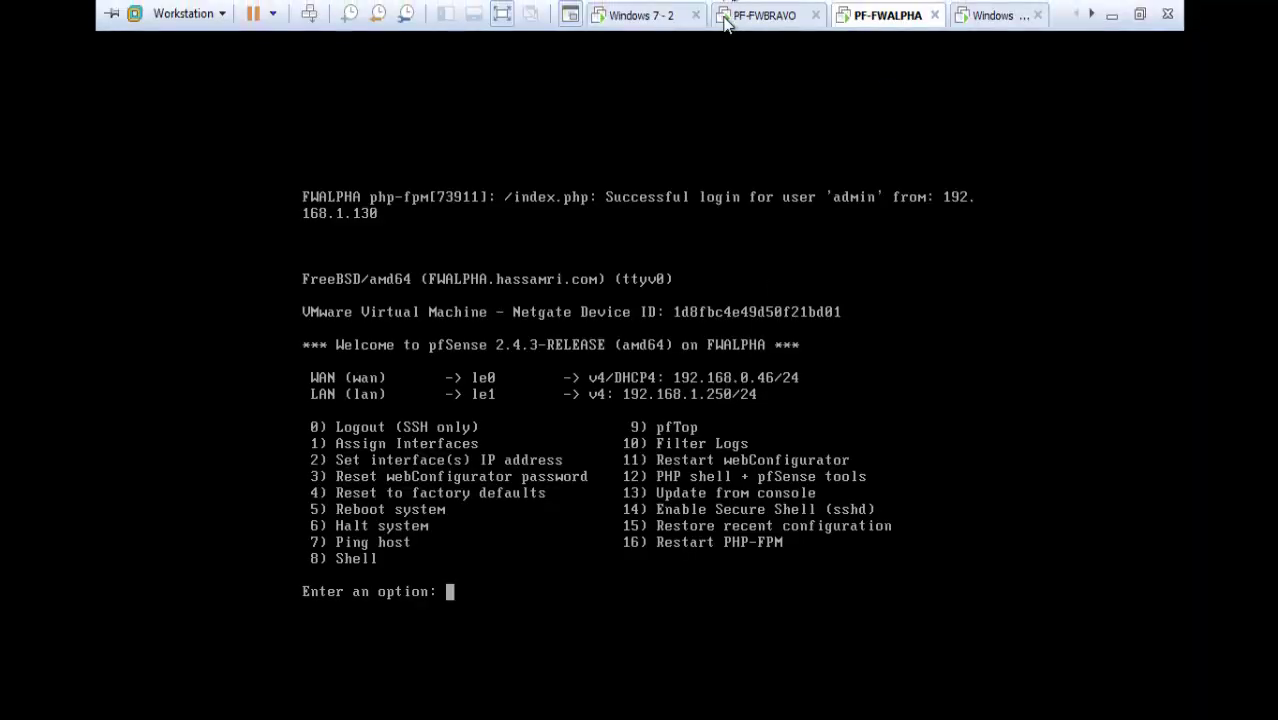
{"action": "left_click", "coordinate": [669, 20]}
{"action": "left_click", "coordinate": [339, 561]}
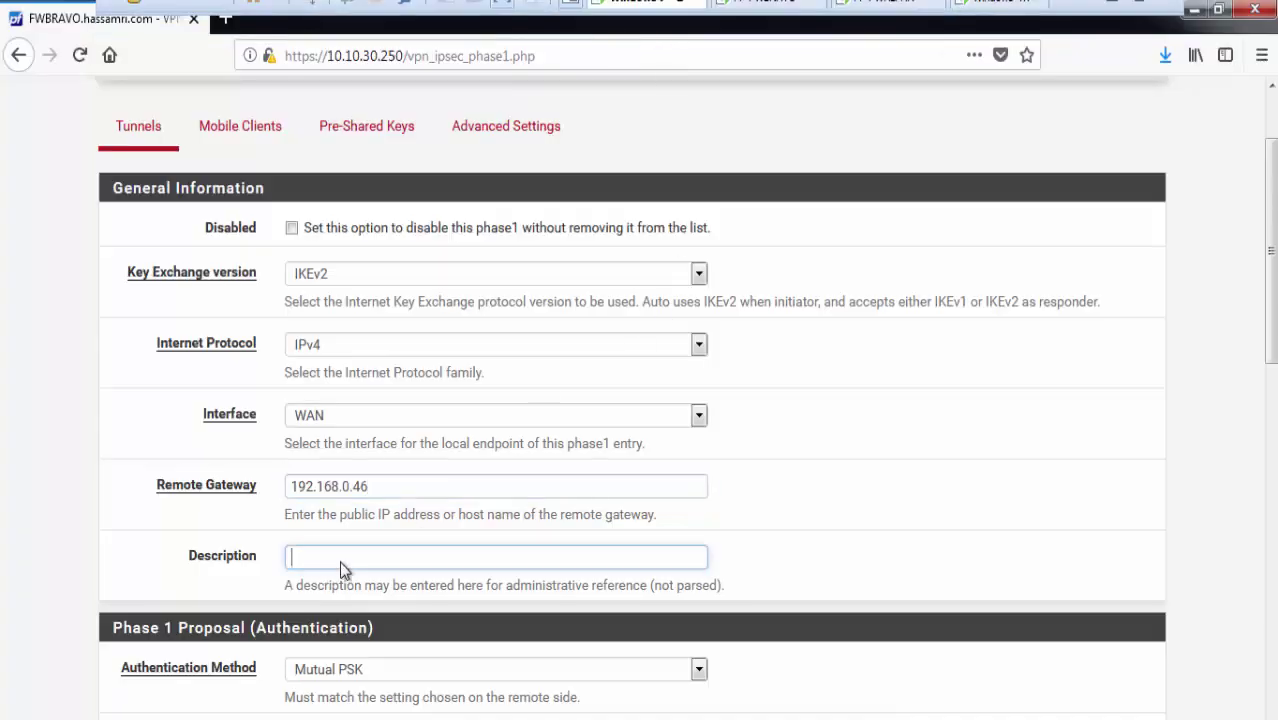
{"action": "key", "text": "ctrl+alt"}
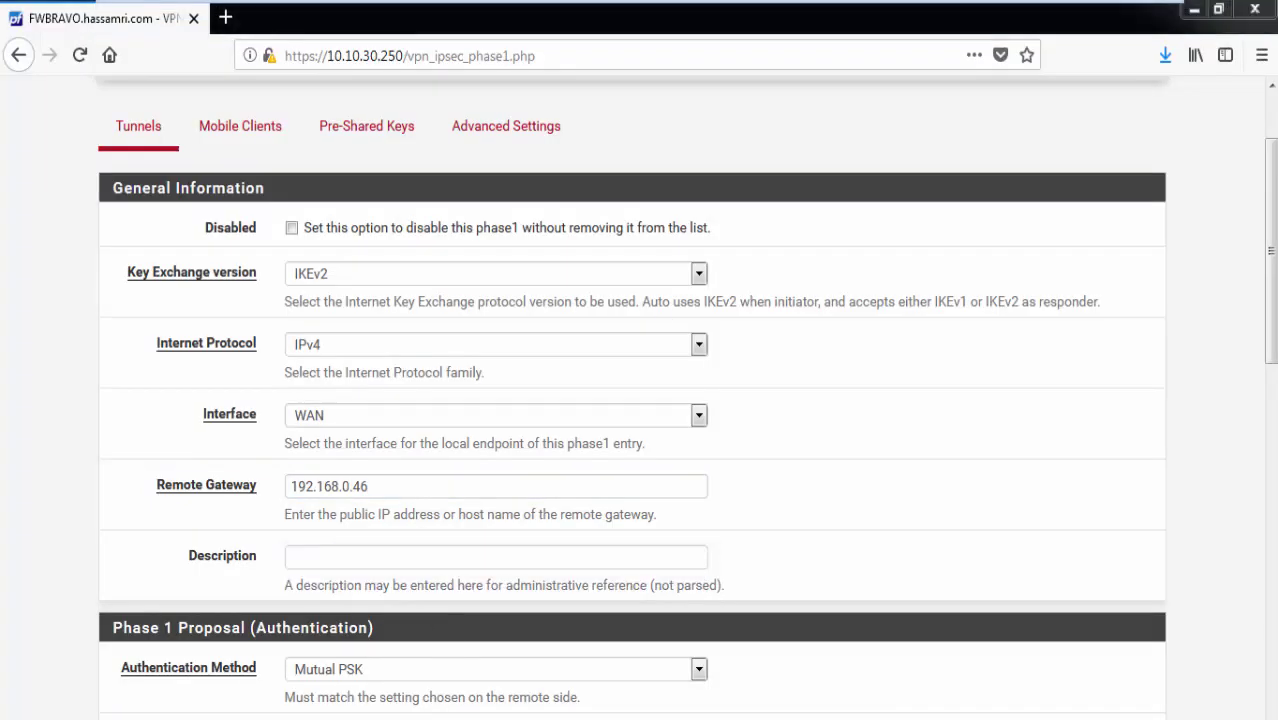
{"action": "key", "text": "alt+Tab"}
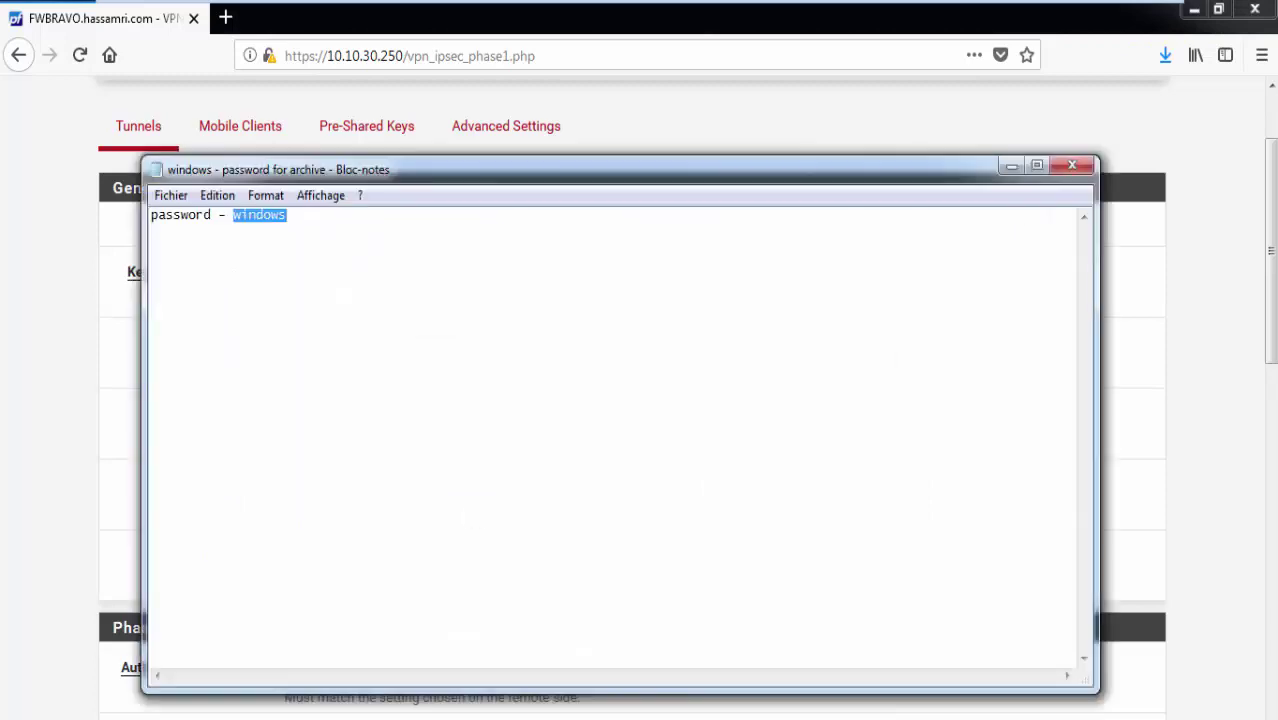
{"action": "key", "text": "alt+Tab"}
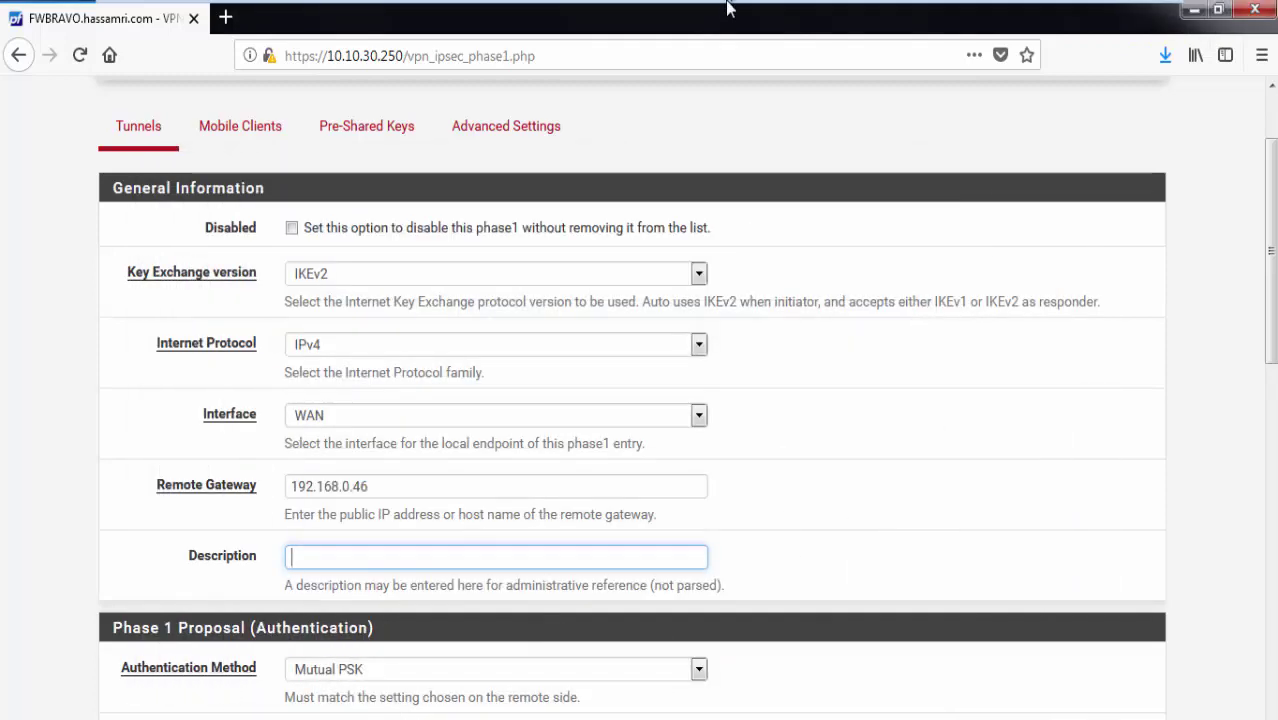
Select all lines of the saved lab notes.
{"action": "left_click", "coordinate": [993, 12]}
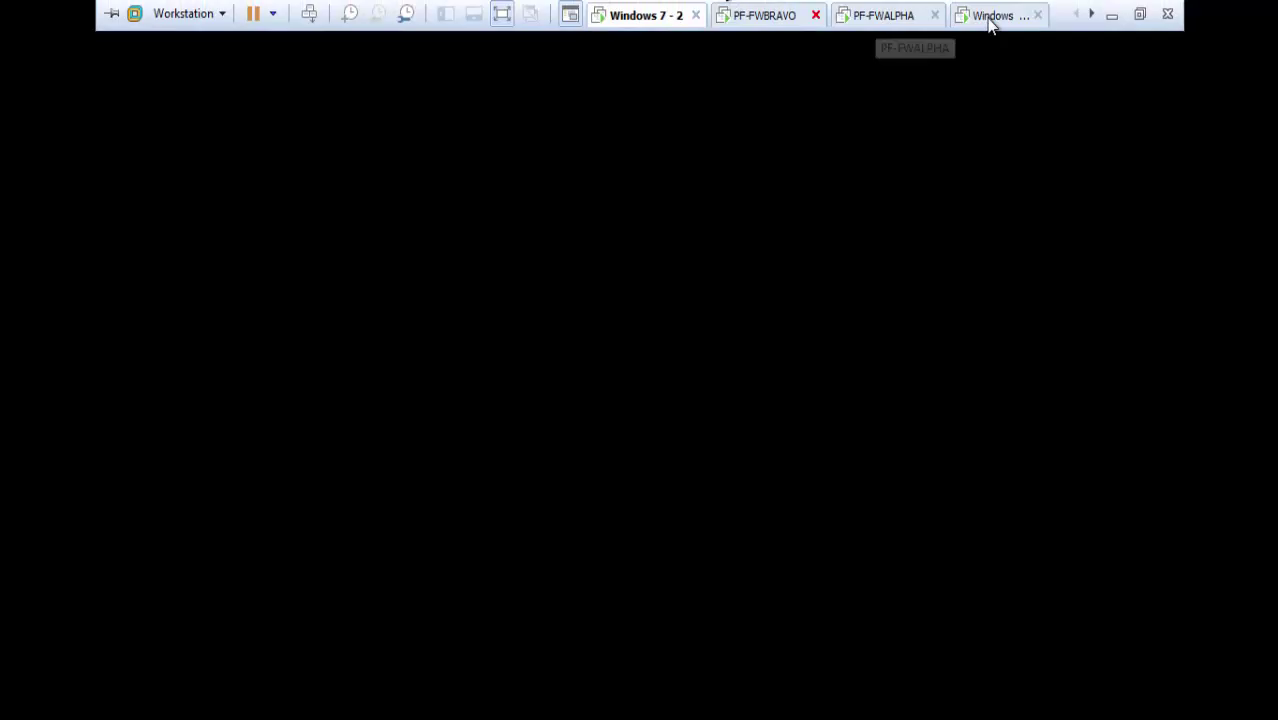
{"action": "key", "text": "alt+Tab"}
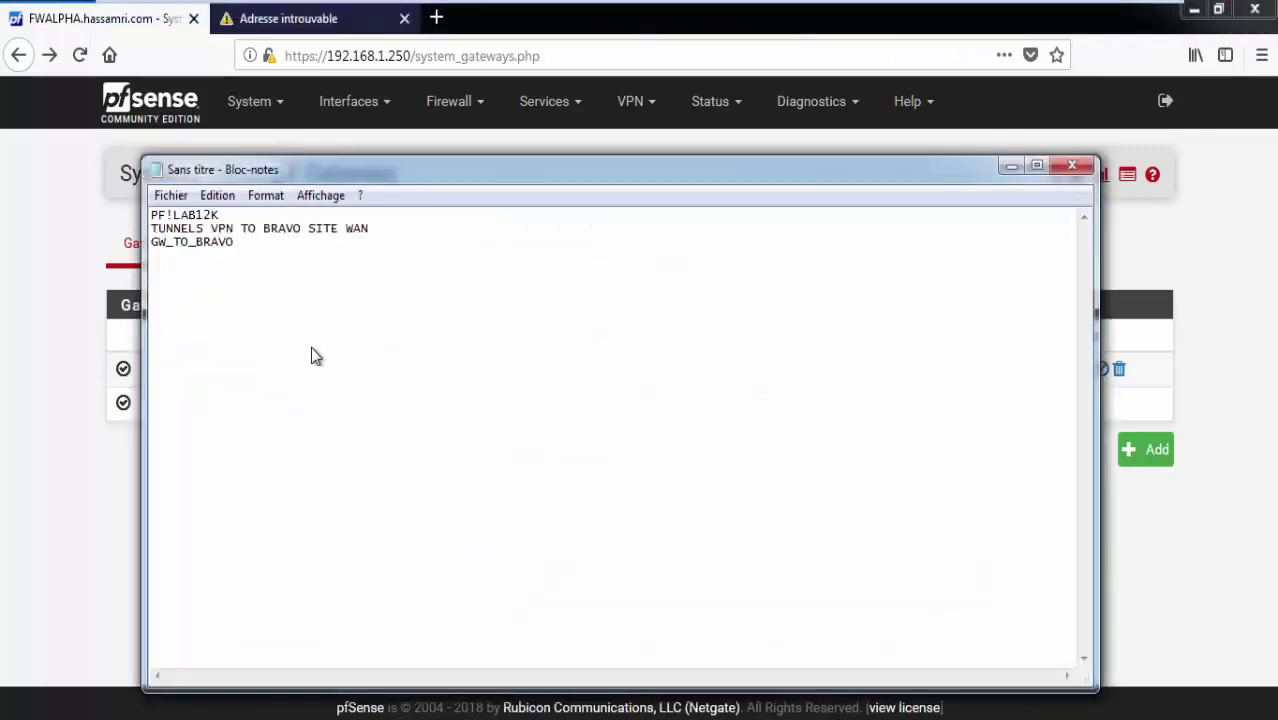
{"action": "key", "text": "ctrl+a"}
{"action": "key", "text": "ctrl+c"}
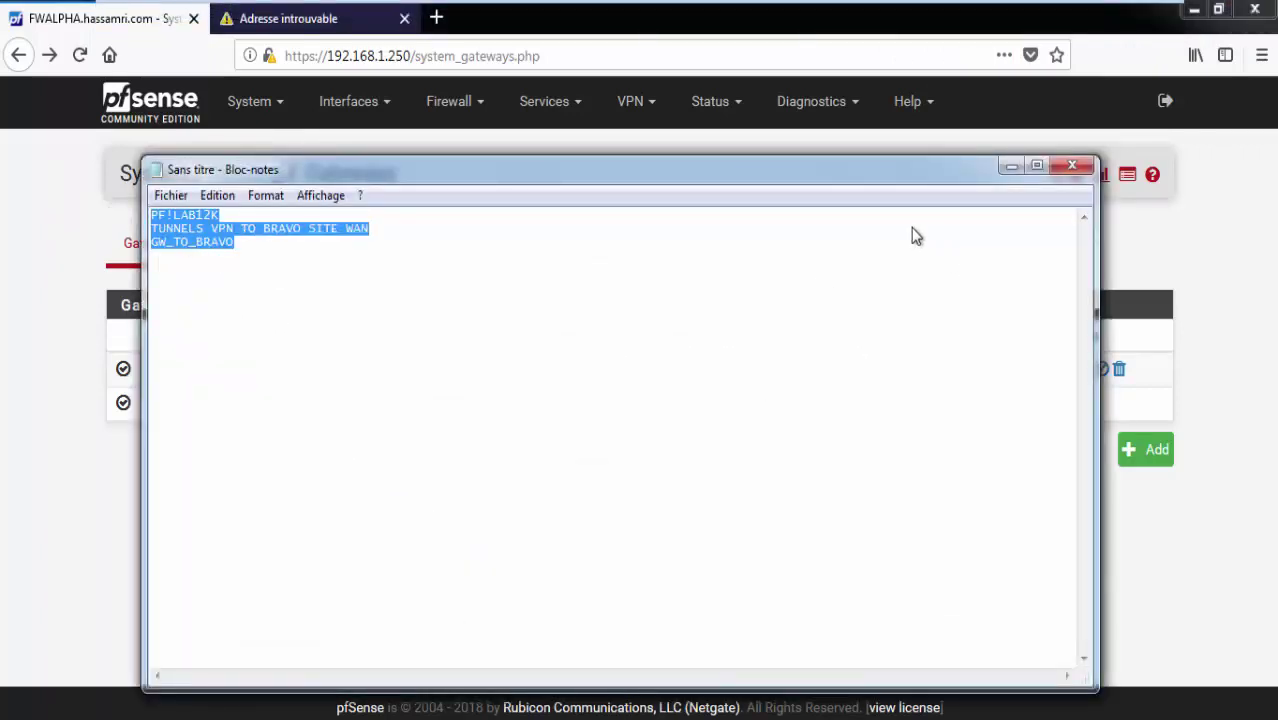
{"action": "left_click", "coordinate": [1011, 166]}
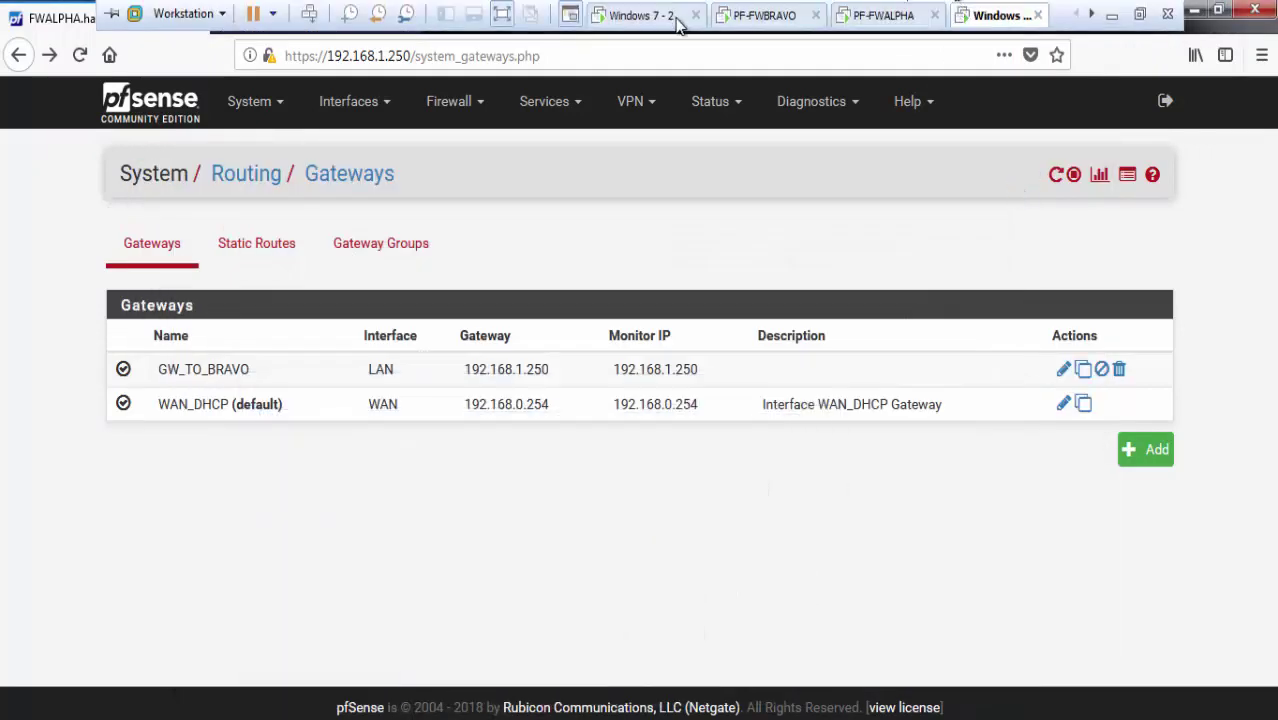
{"action": "left_click", "coordinate": [655, 16]}
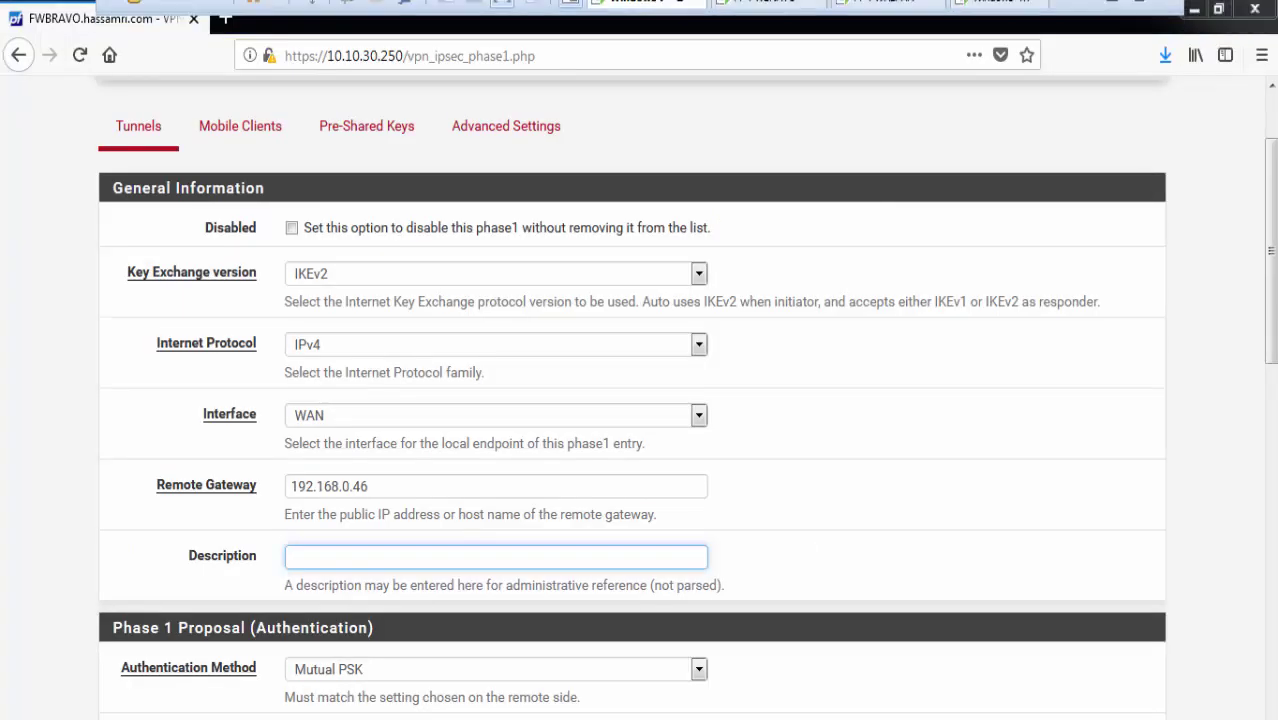
Launch Notepad and paste the three saved note lines into it.
{"action": "right_click", "coordinate": [490, 718]}
{"action": "left_click", "coordinate": [172, 575]}
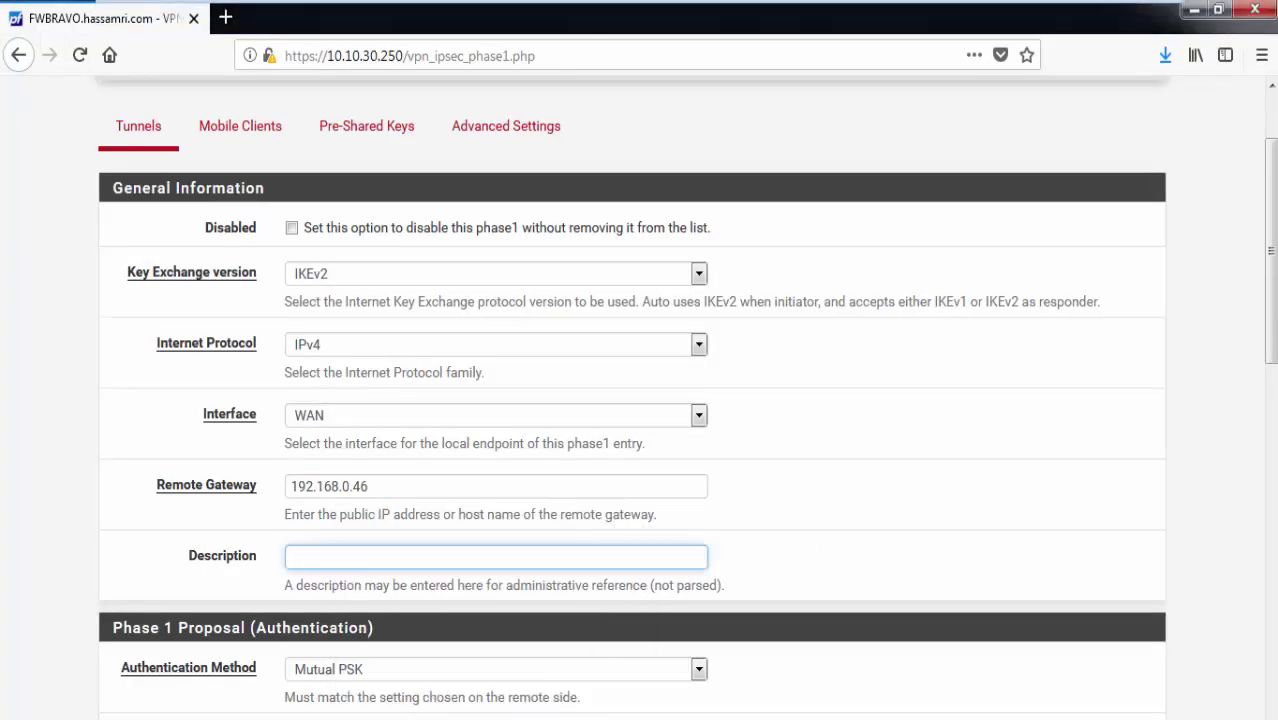
{"action": "key", "text": "super"}
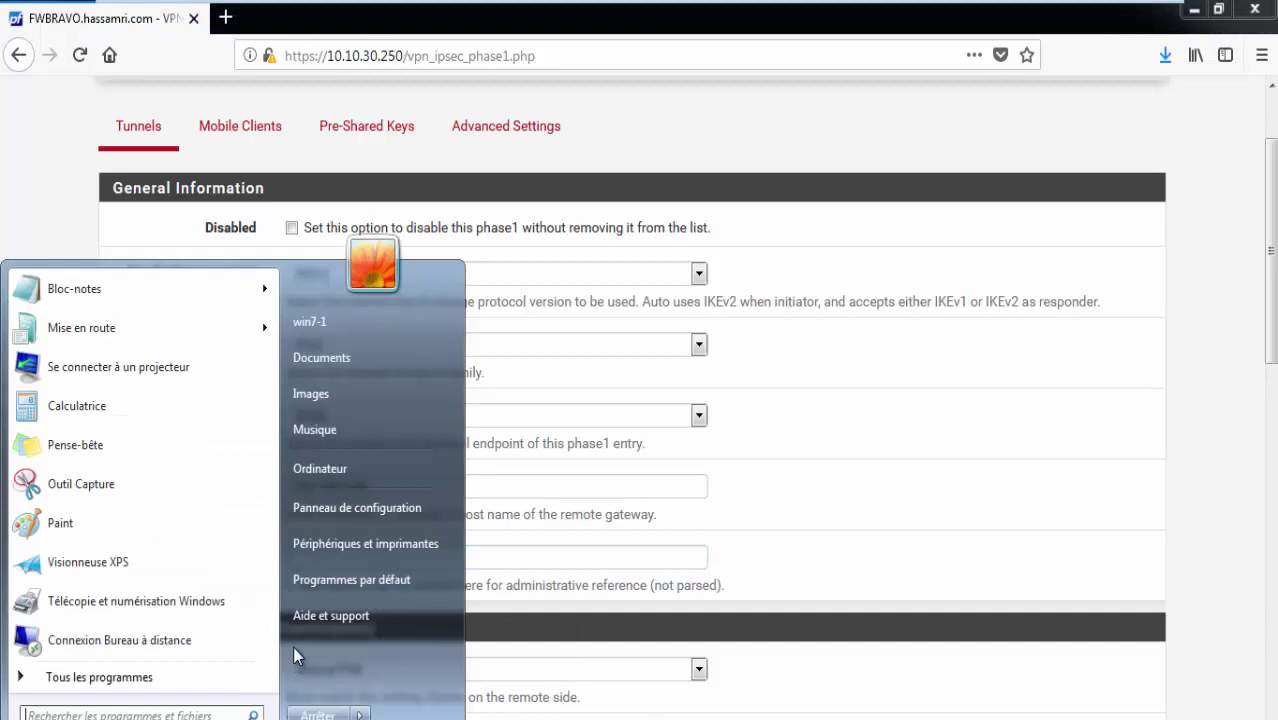
{"action": "type", "text": "notepad"}
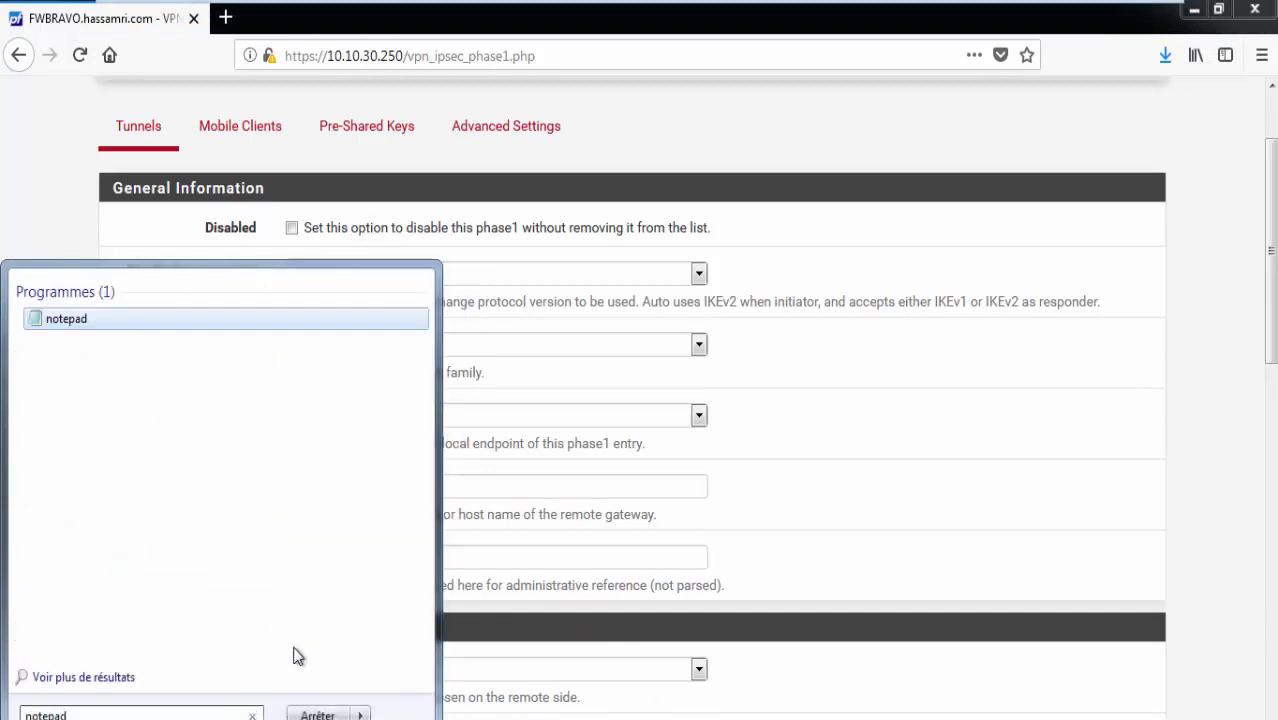
{"action": "key", "text": "Return"}
{"action": "key", "text": "ctrl+v"}
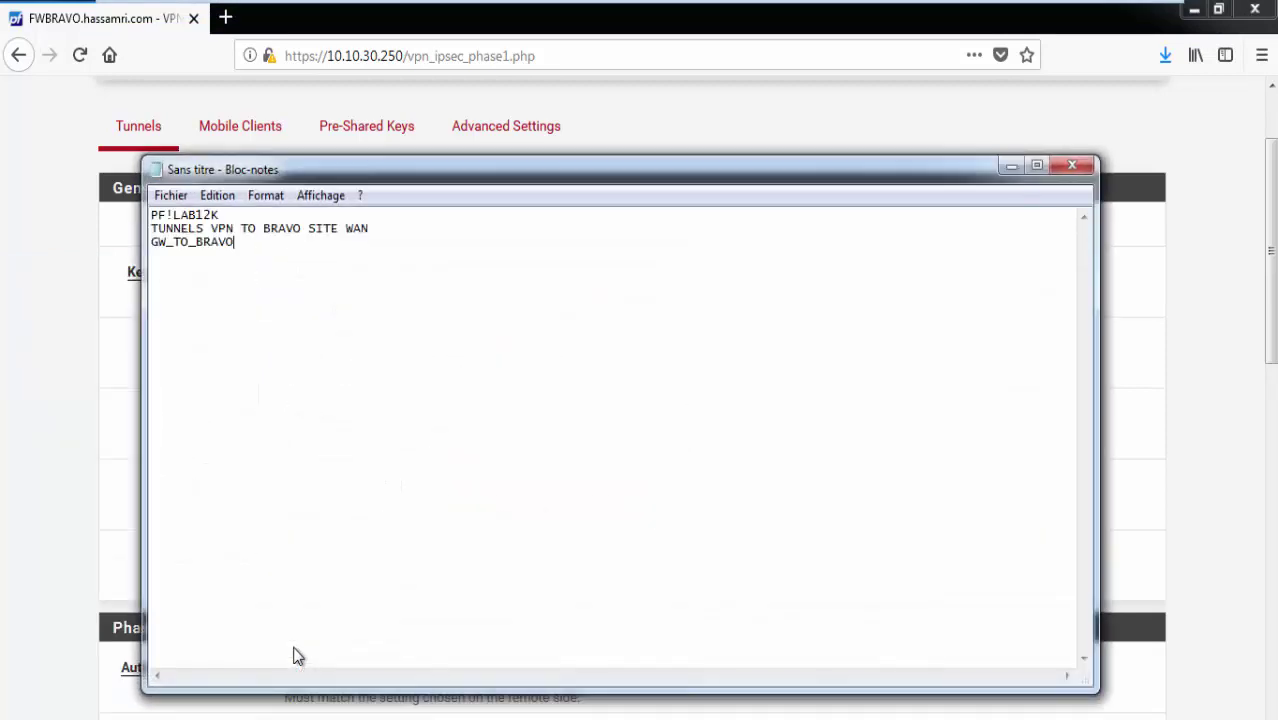
Copy the line 'TUNNELS VPN TO BRAVO SITE WAN' from Notepad.
{"action": "left_click_drag", "start_coordinate": [357, 250], "coordinate": [94, 232]}
{"action": "left_click", "coordinate": [238, 216]}
{"action": "left_click_drag", "start_coordinate": [370, 232], "coordinate": [100, 230]}
{"action": "key", "text": "ctrl+c"}
{"action": "left_click", "coordinate": [92, 238]}
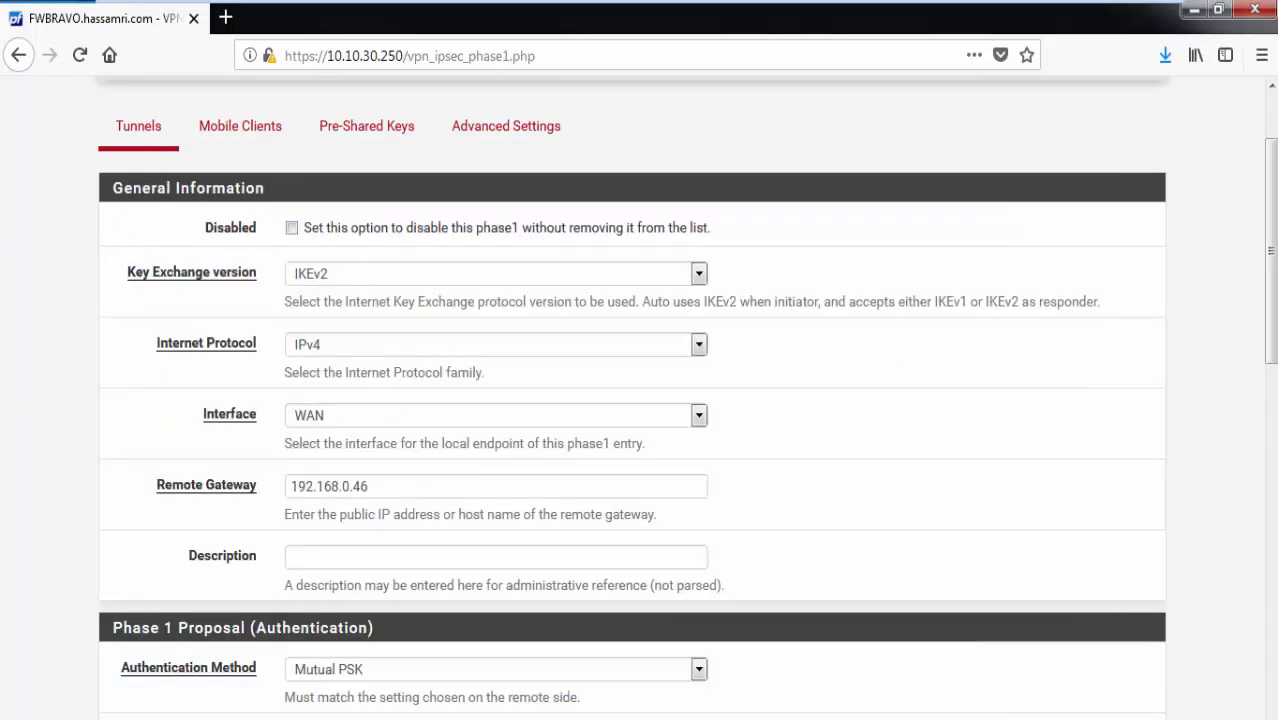
{"action": "key", "text": "alt+Tab"}
{"action": "right_click", "coordinate": [335, 233]}
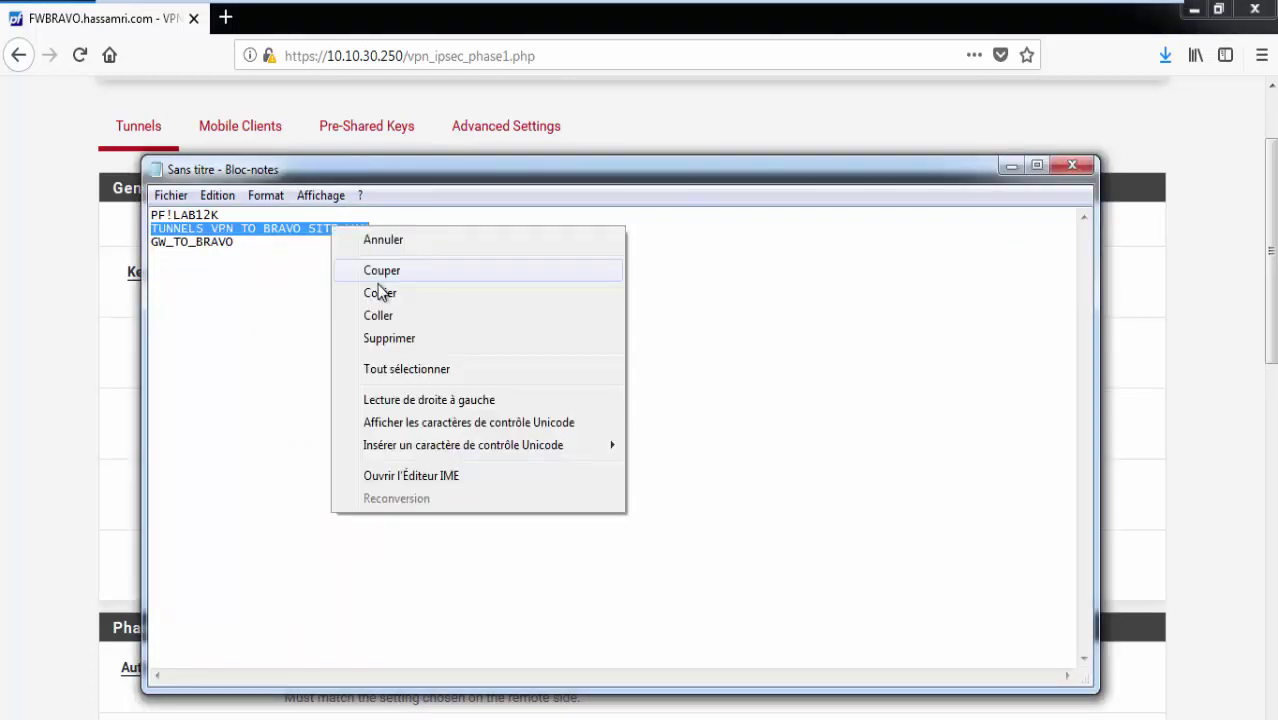
{"action": "left_click", "coordinate": [418, 288]}
Paste it as the description and change BRAVO to ALPHA.
{"action": "left_click", "coordinate": [1010, 167]}
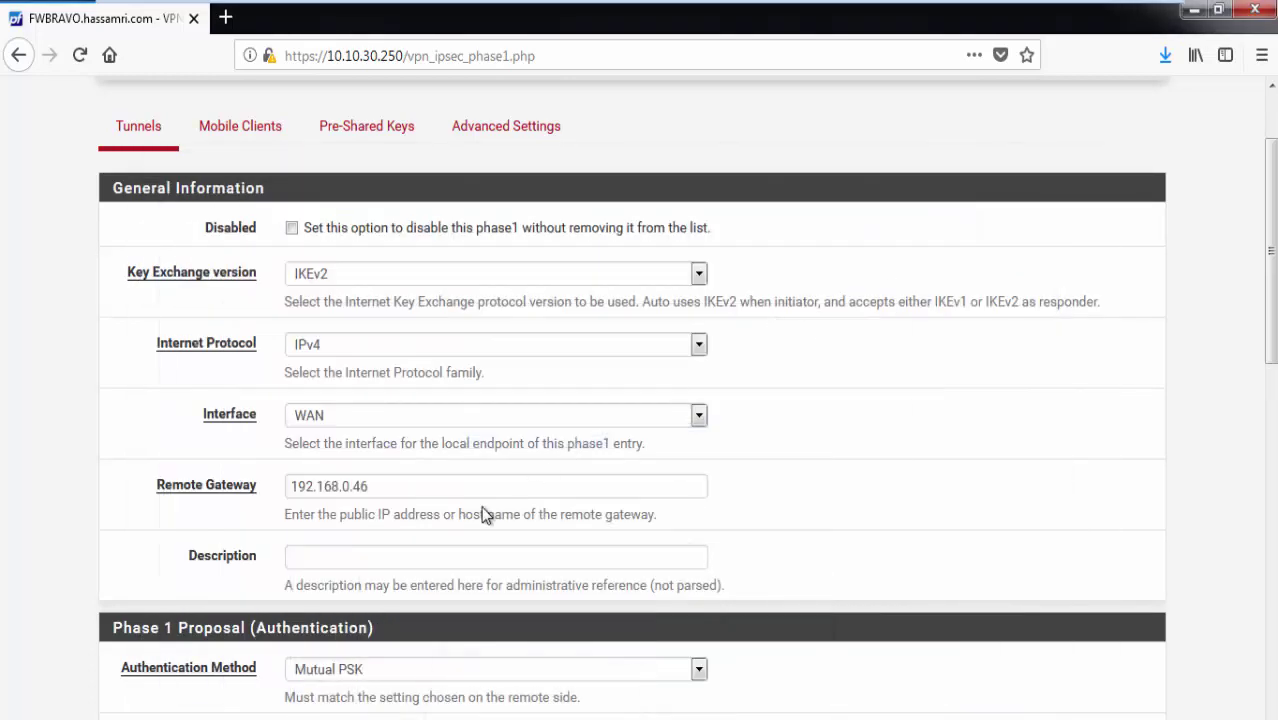
{"action": "left_click", "coordinate": [416, 566]}
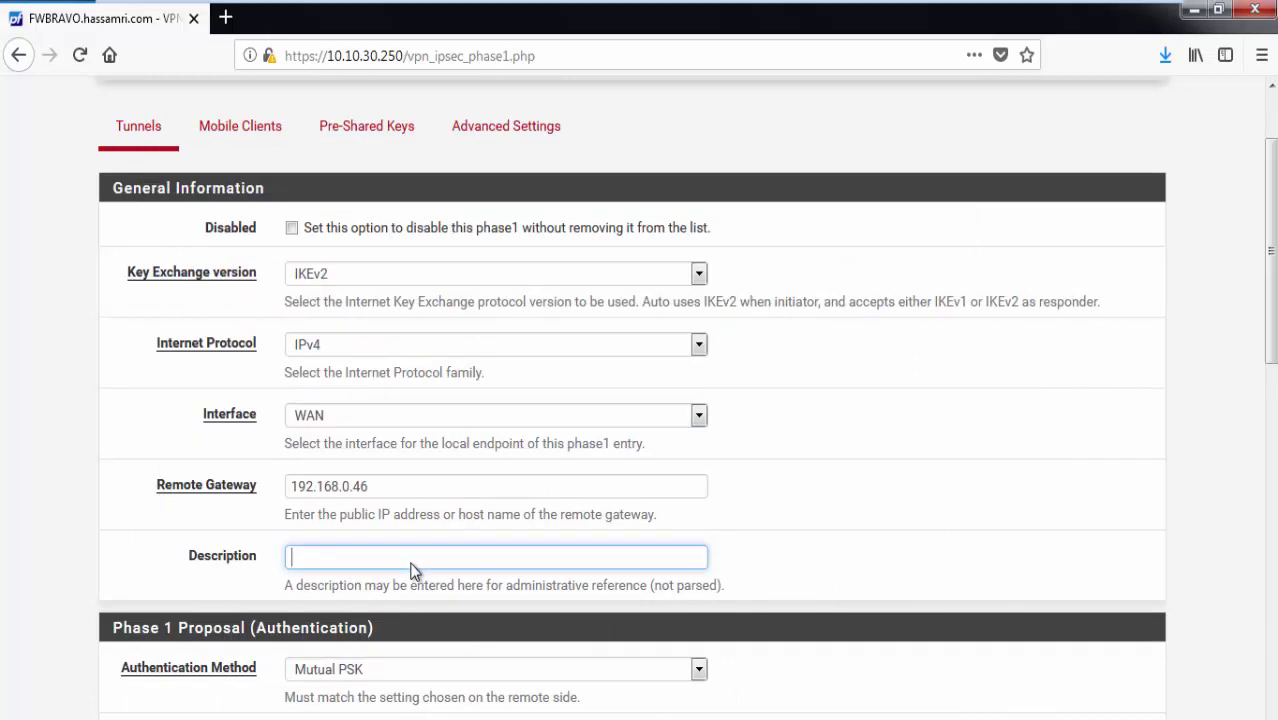
{"action": "key", "text": "ctrl+v"}
{"action": "double_click", "coordinate": [418, 558]}
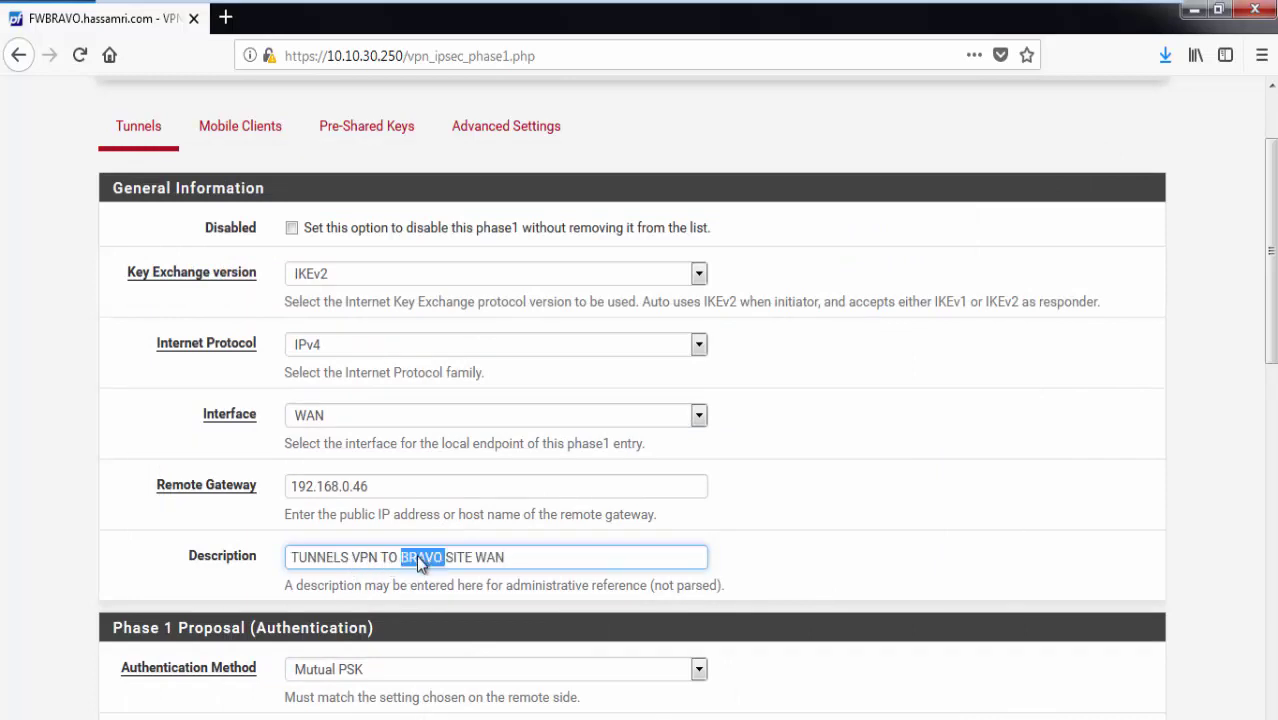
{"action": "type", "text": "ALPHA"}
{"action": "left_click", "coordinate": [51, 560]}
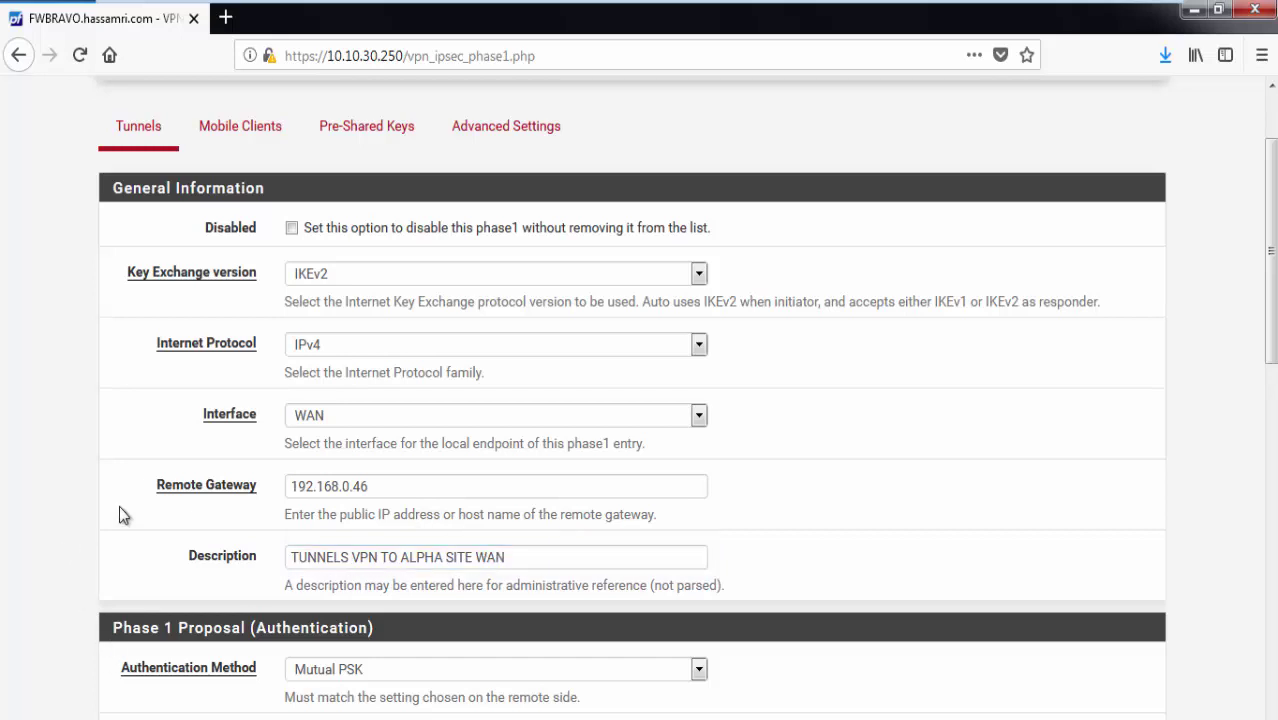
{"action": "scroll", "coordinate": [1240, 420], "scroll_direction": "down", "scroll_amount": 5}
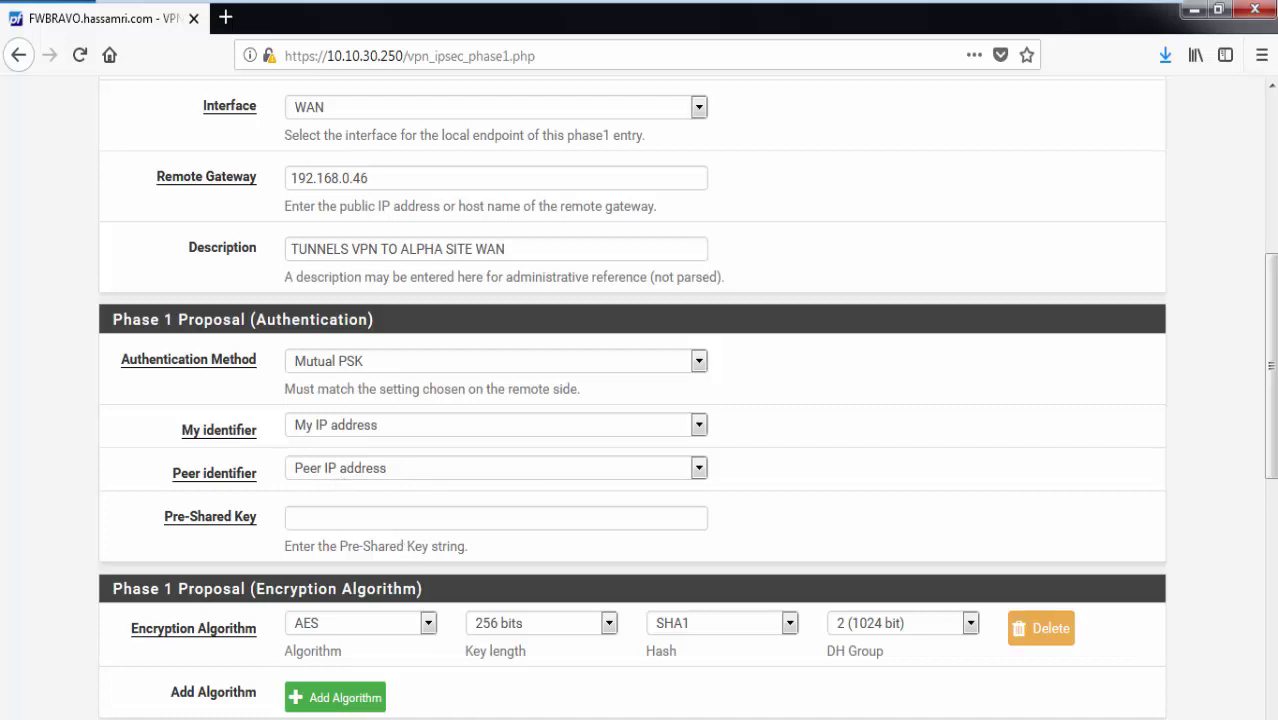
Copy the pre-shared key line from the notes into the Pre-Shared Key field.
{"action": "key", "text": "alt+Tab"}
{"action": "left_click", "coordinate": [222, 214]}
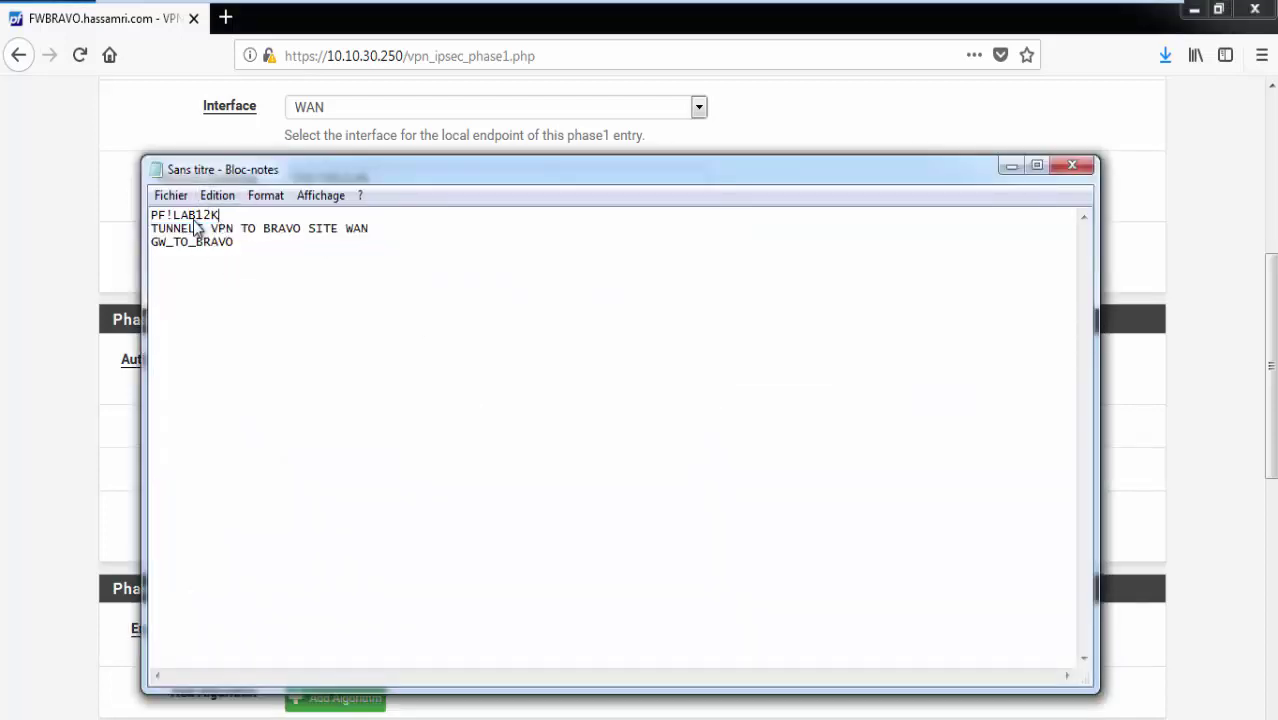
{"action": "key", "text": "shift+Home"}
{"action": "key", "text": "ctrl+c"}
{"action": "left_click", "coordinate": [20, 340]}
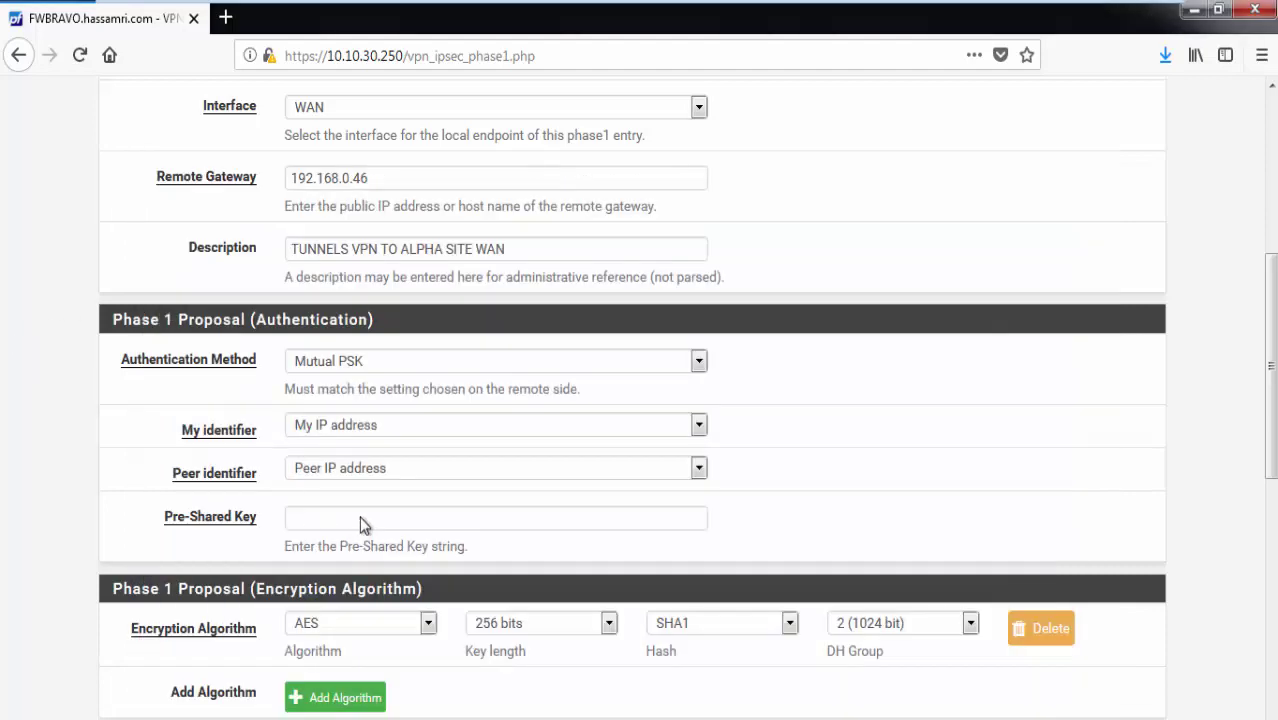
{"action": "left_click", "coordinate": [348, 511]}
{"action": "key", "text": "ctrl+v"}
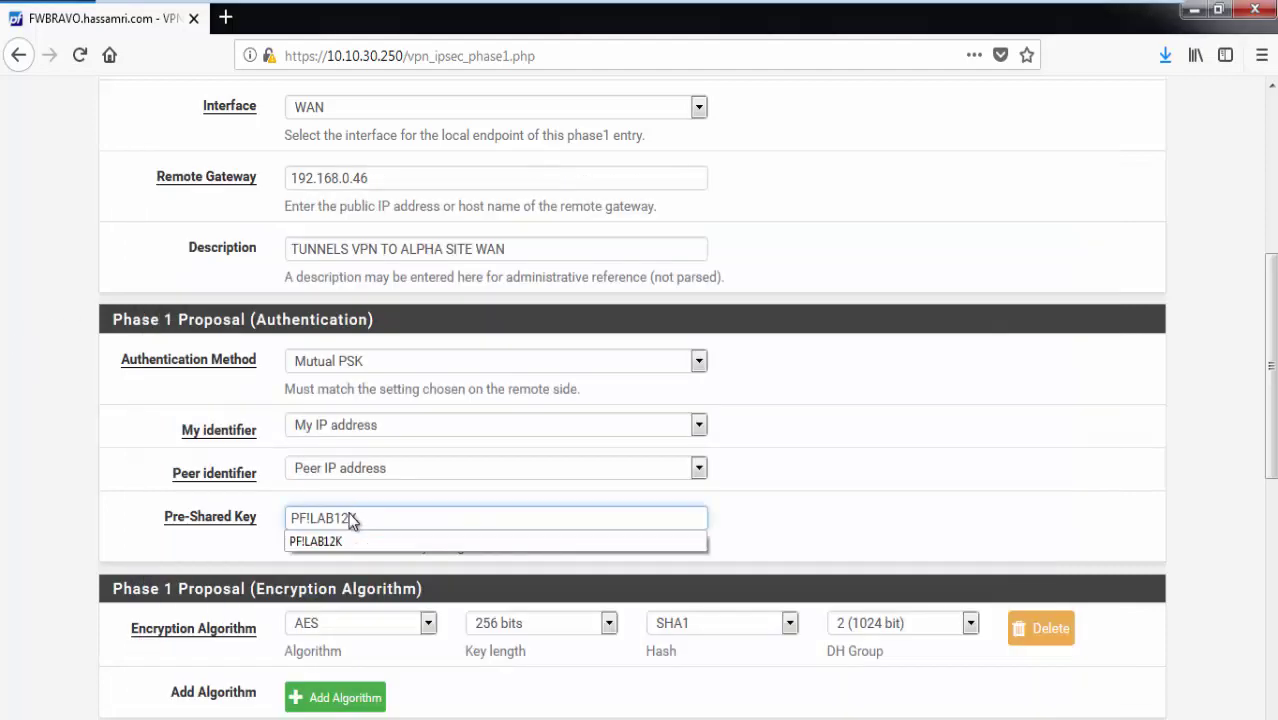
{"action": "left_click", "coordinate": [43, 456]}
{"action": "scroll", "coordinate": [125, 445], "scroll_direction": "down", "scroll_amount": 1}
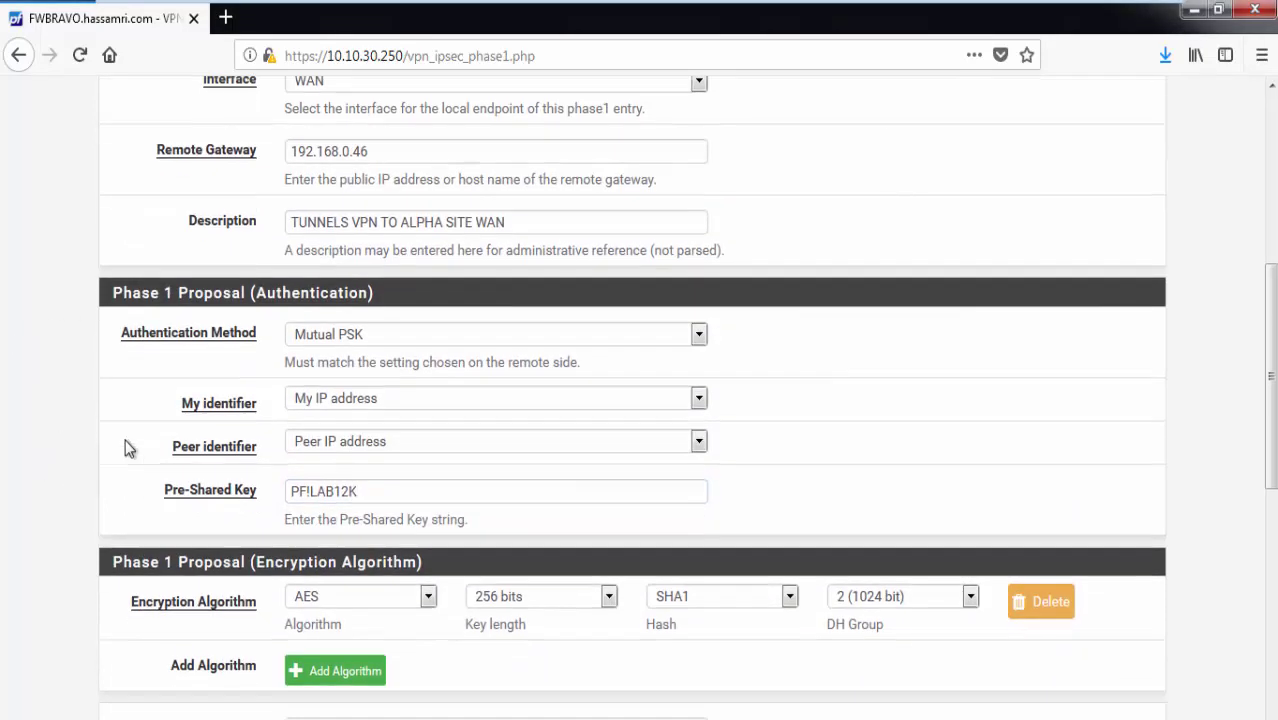
{"action": "scroll", "coordinate": [125, 449], "scroll_direction": "down", "scroll_amount": 5}
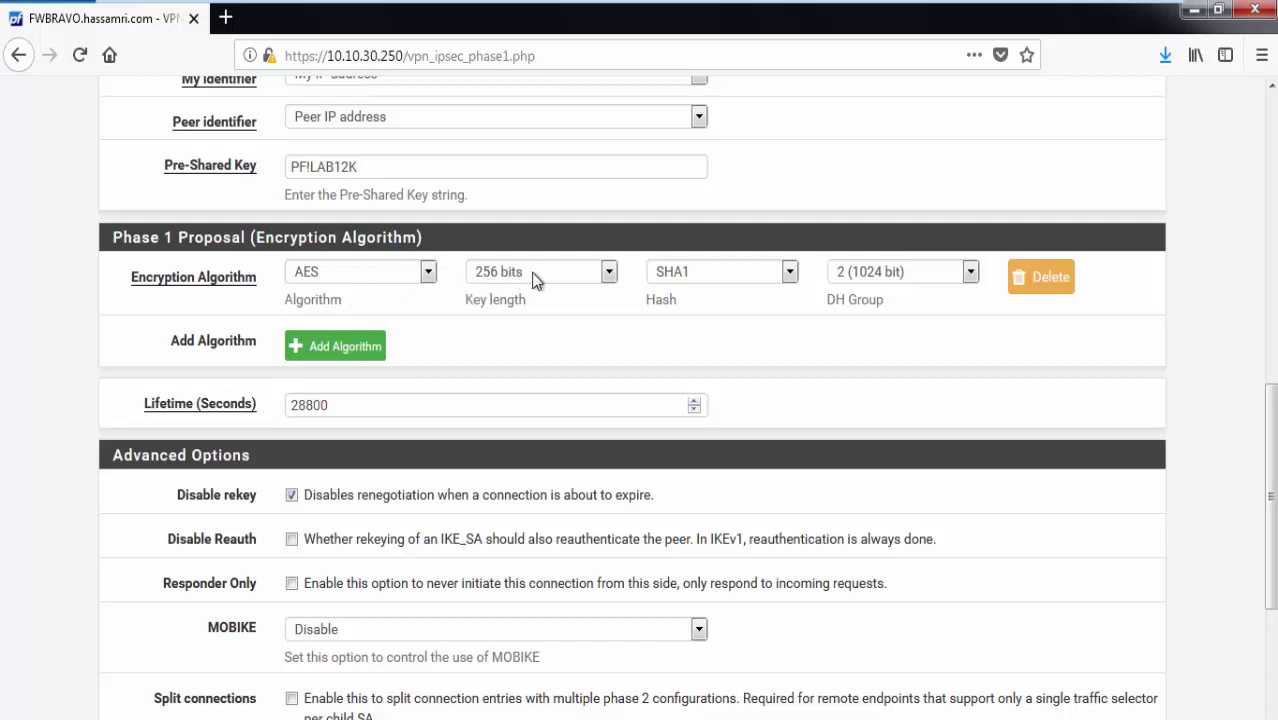
Set the Phase 1 hash algorithm to SHA256.
{"action": "left_click", "coordinate": [702, 271]}
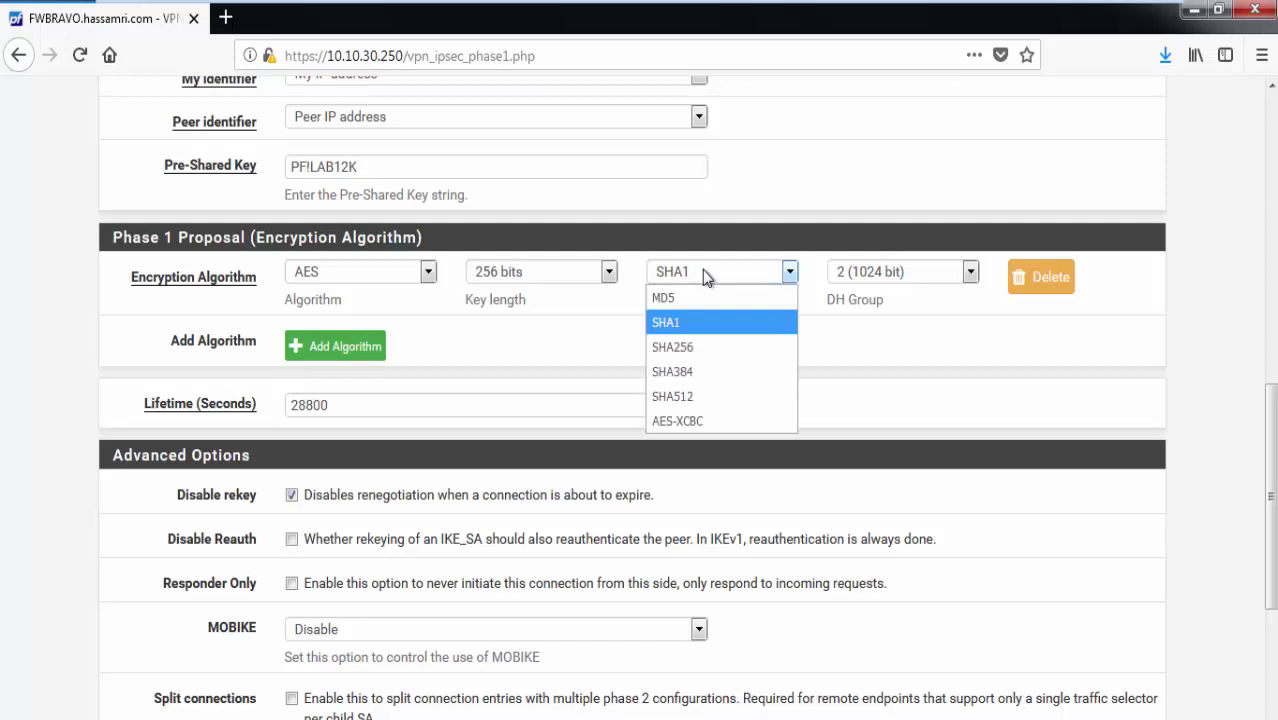
{"action": "left_click", "coordinate": [684, 346]}
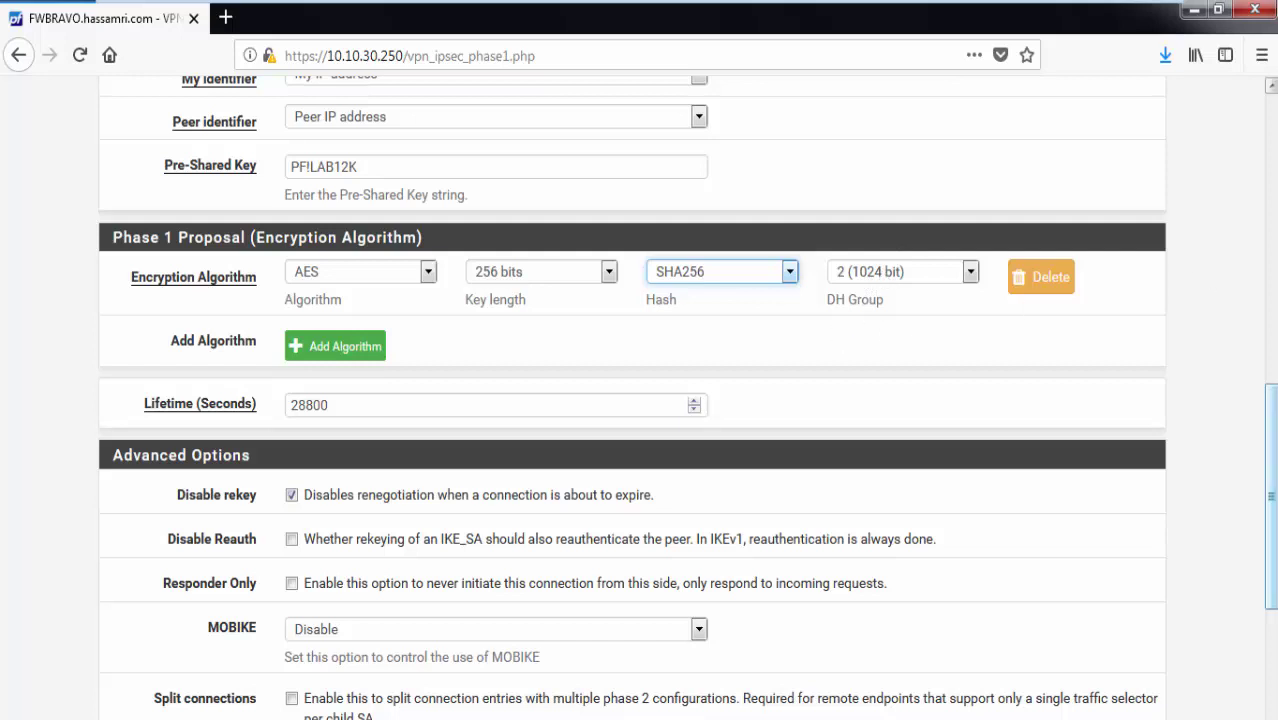
{"action": "scroll", "coordinate": [477, 472], "scroll_direction": "down", "scroll_amount": 5}
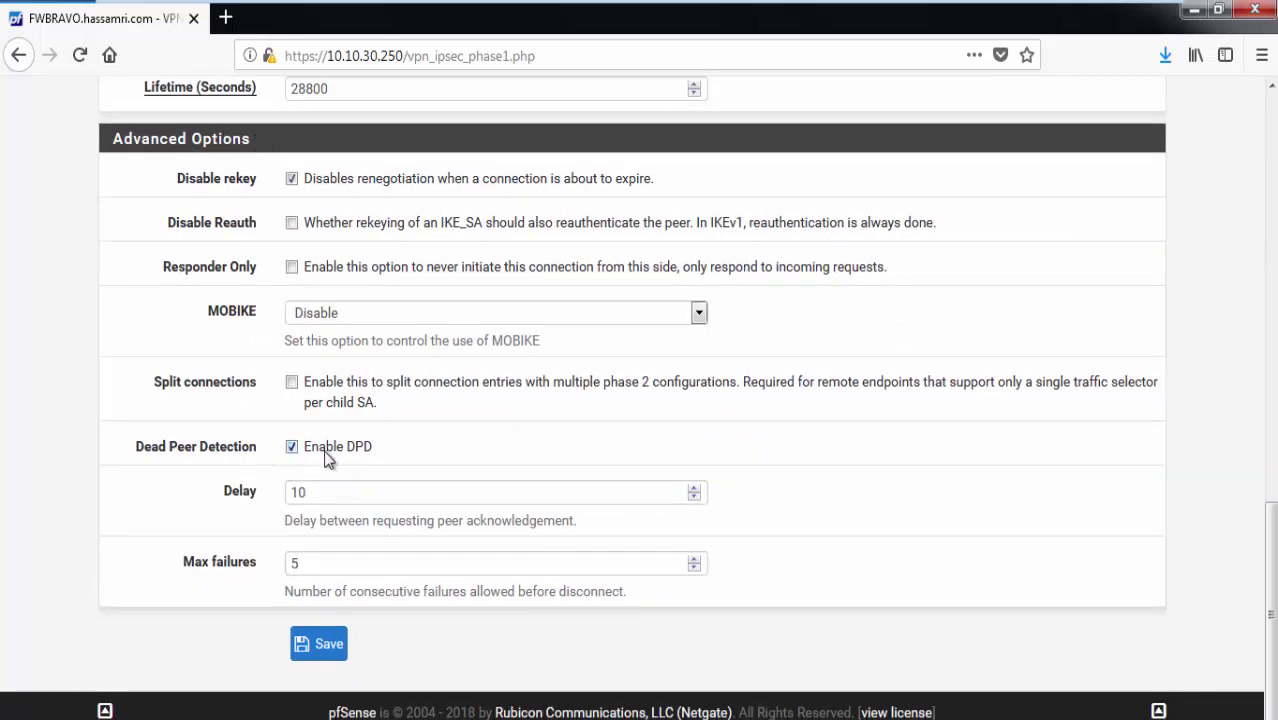
Save the Phase 1 tunnel to ALPHA at 192.168.0.46.
{"action": "left_click", "coordinate": [329, 644]}
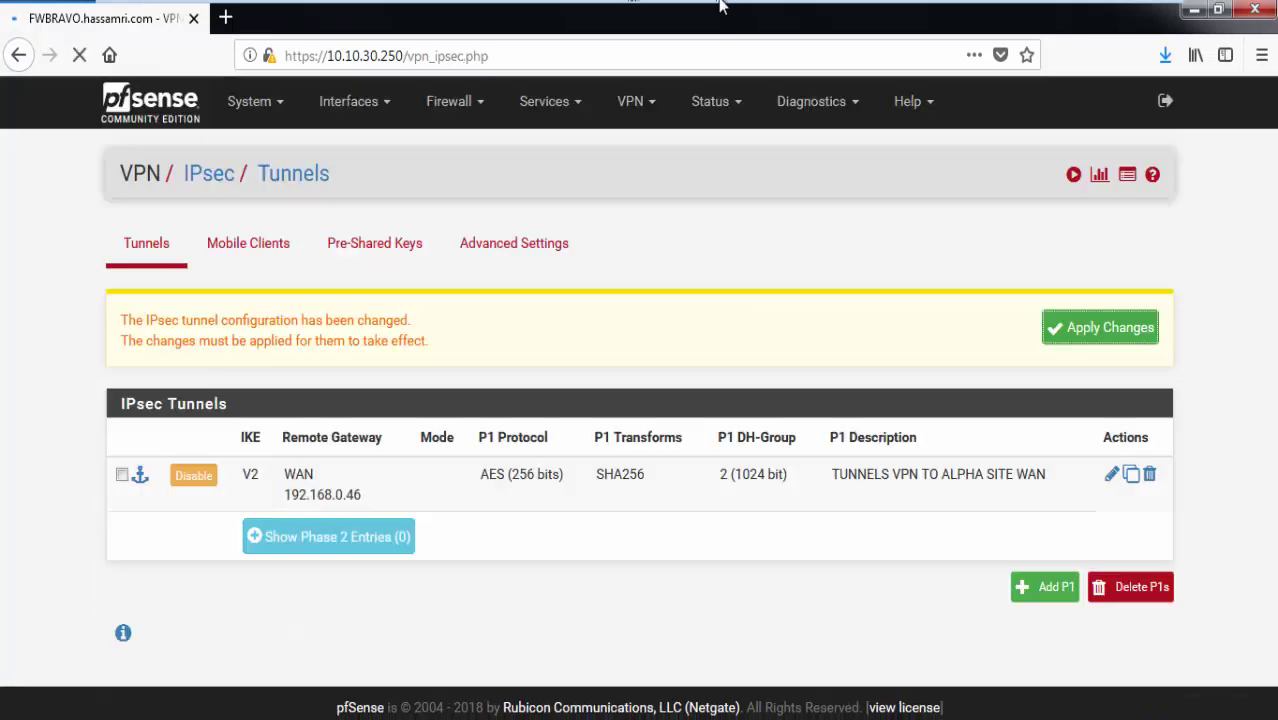
{"action": "mouse_move", "coordinate": [724, 5]}
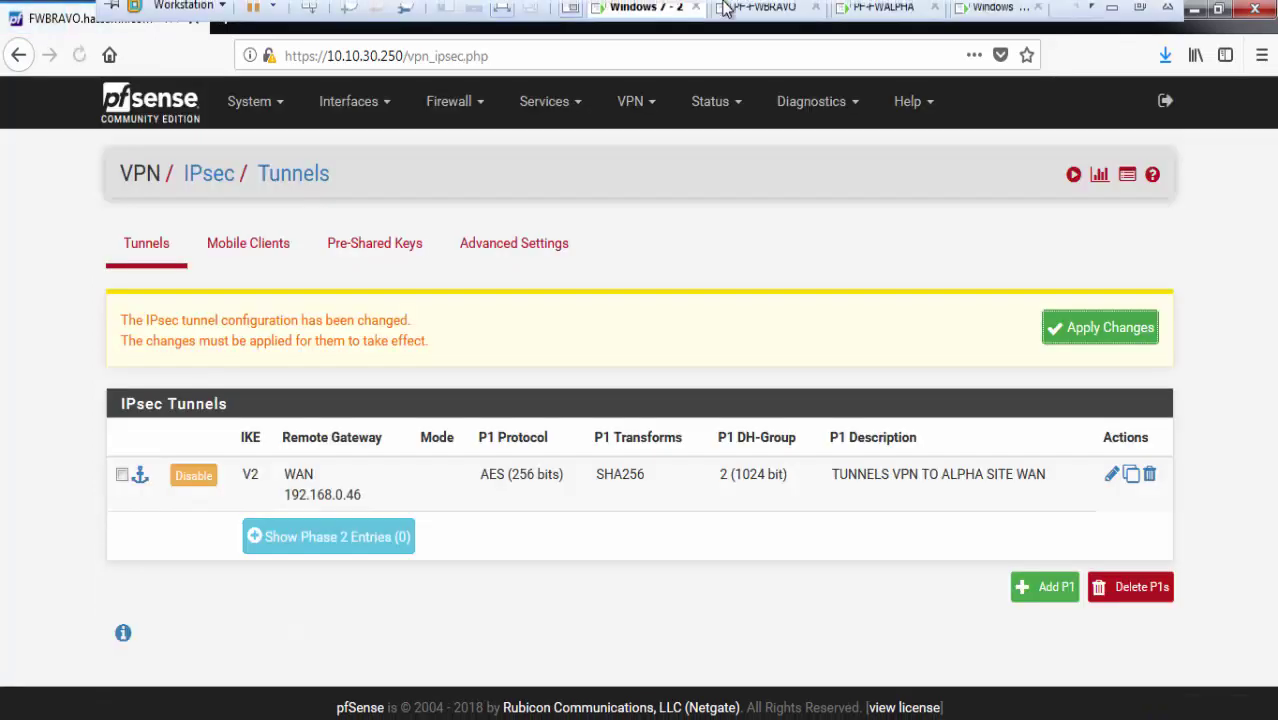
{"action": "left_click", "coordinate": [1139, 18]}
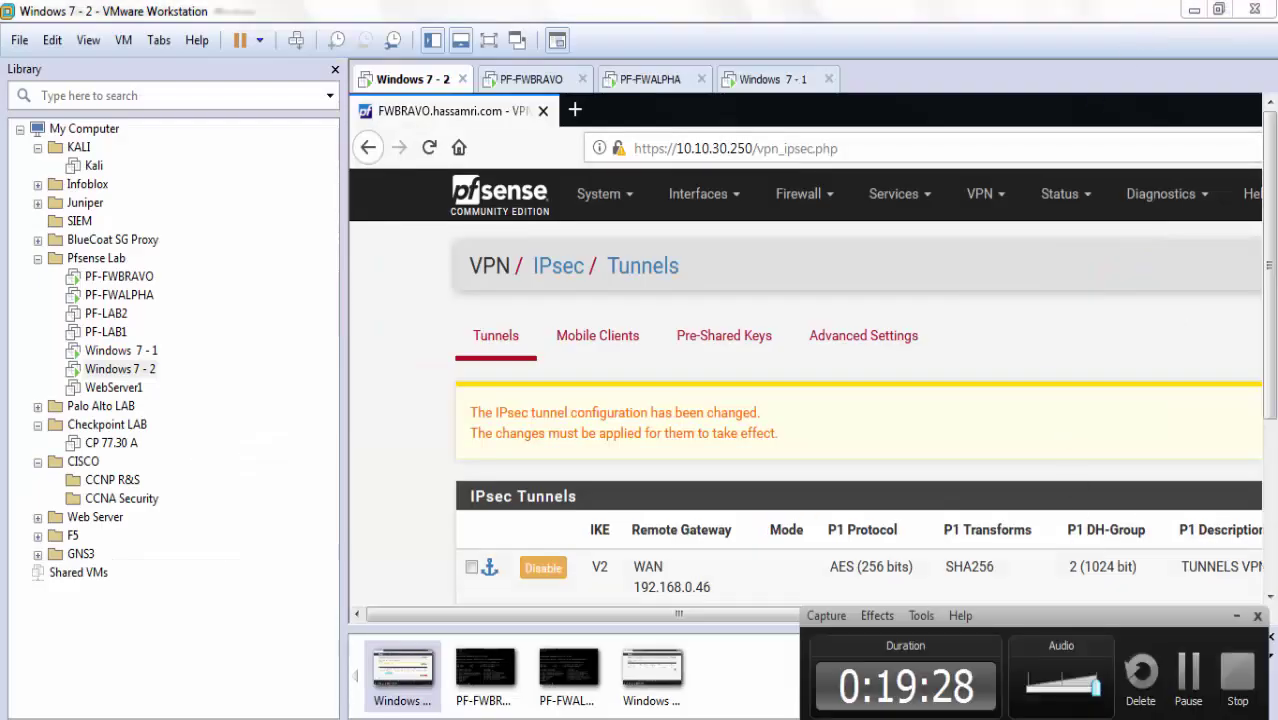
Start a new Phase 2 entry under the ALPHA tunnel.
{"action": "left_click", "coordinate": [490, 41]}
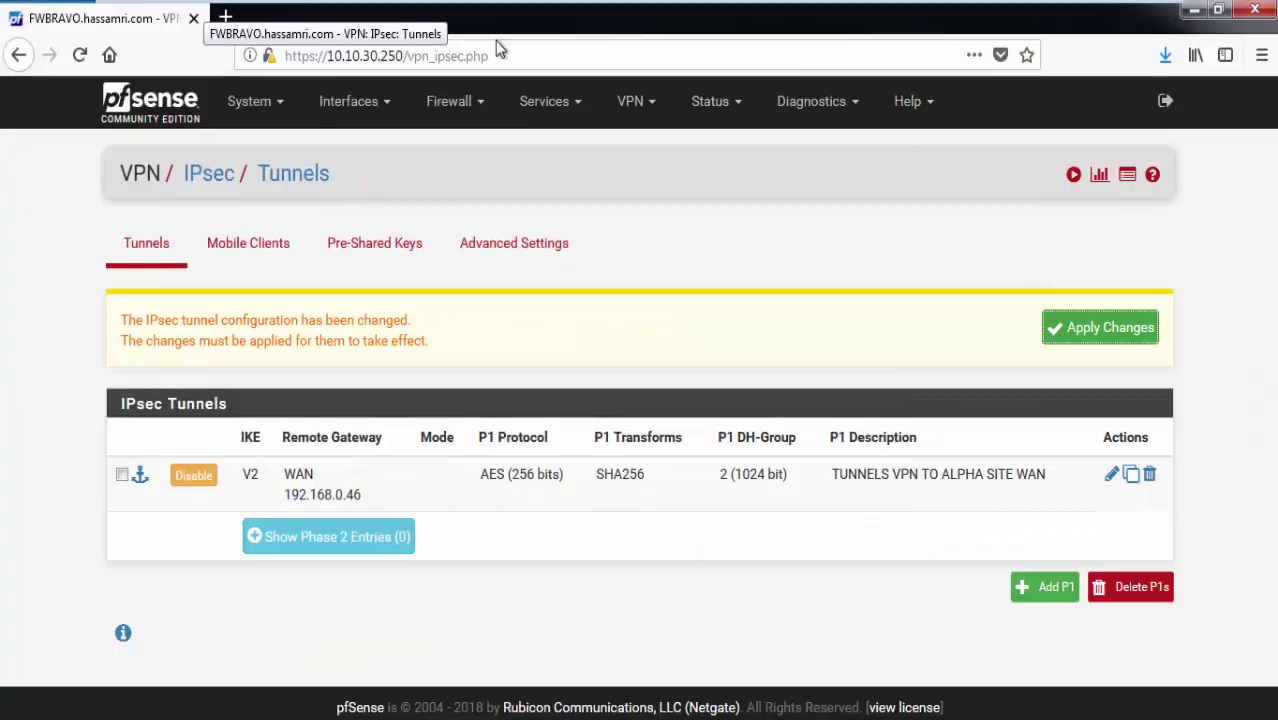
{"action": "left_click", "coordinate": [313, 535]}
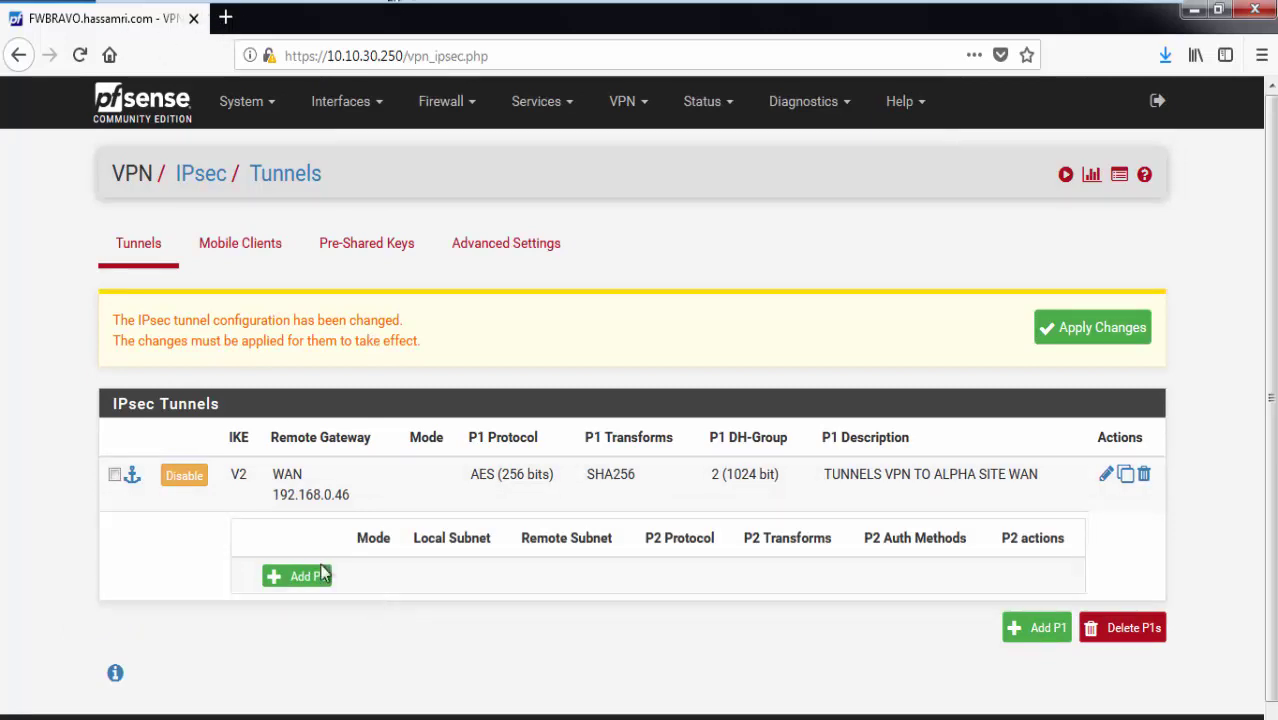
{"action": "left_click", "coordinate": [318, 580]}
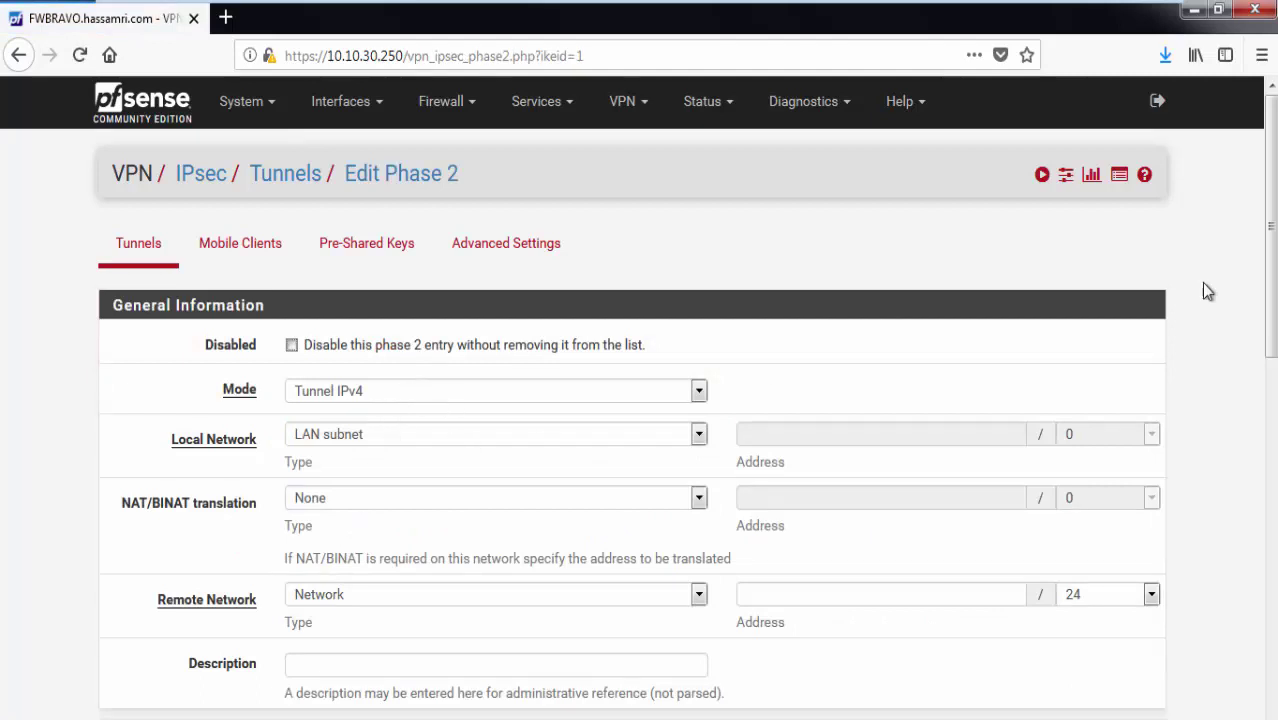
Enter 192.168.1.0 as the Phase 2 remote network address.
{"action": "scroll", "coordinate": [645, 362], "scroll_direction": "down", "scroll_amount": 2}
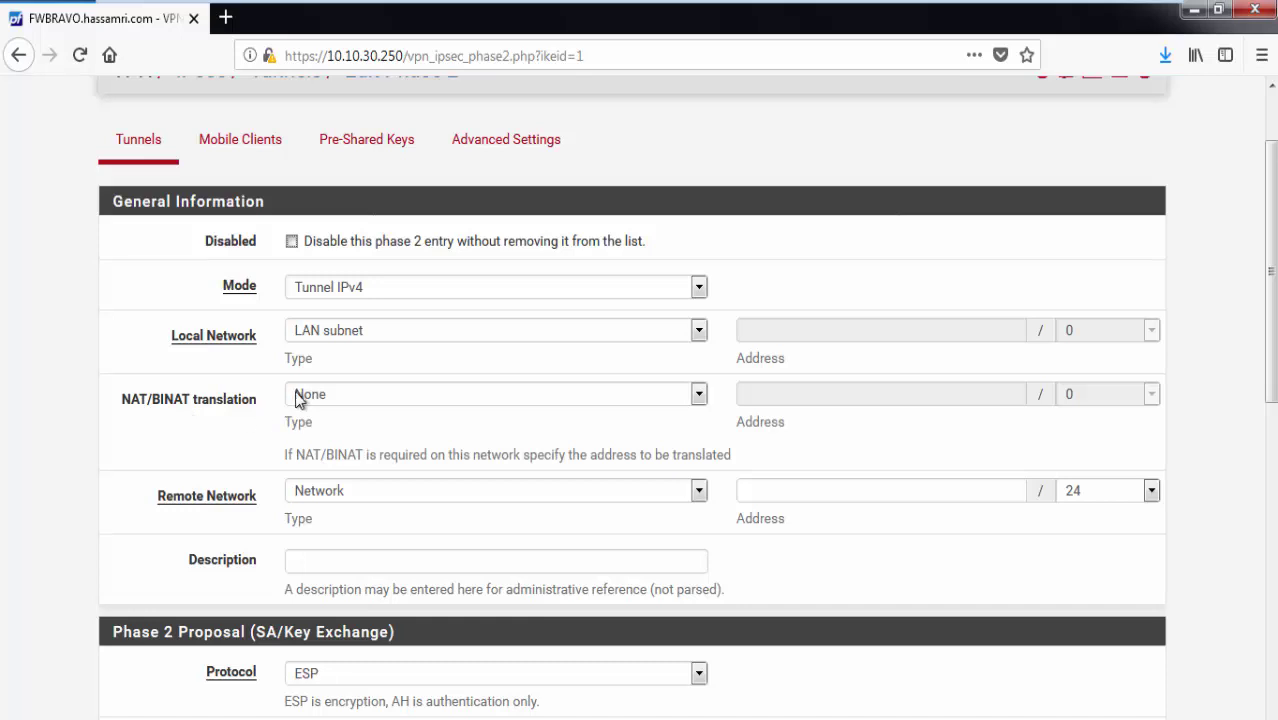
{"action": "scroll", "coordinate": [299, 400], "scroll_direction": "down", "scroll_amount": 2}
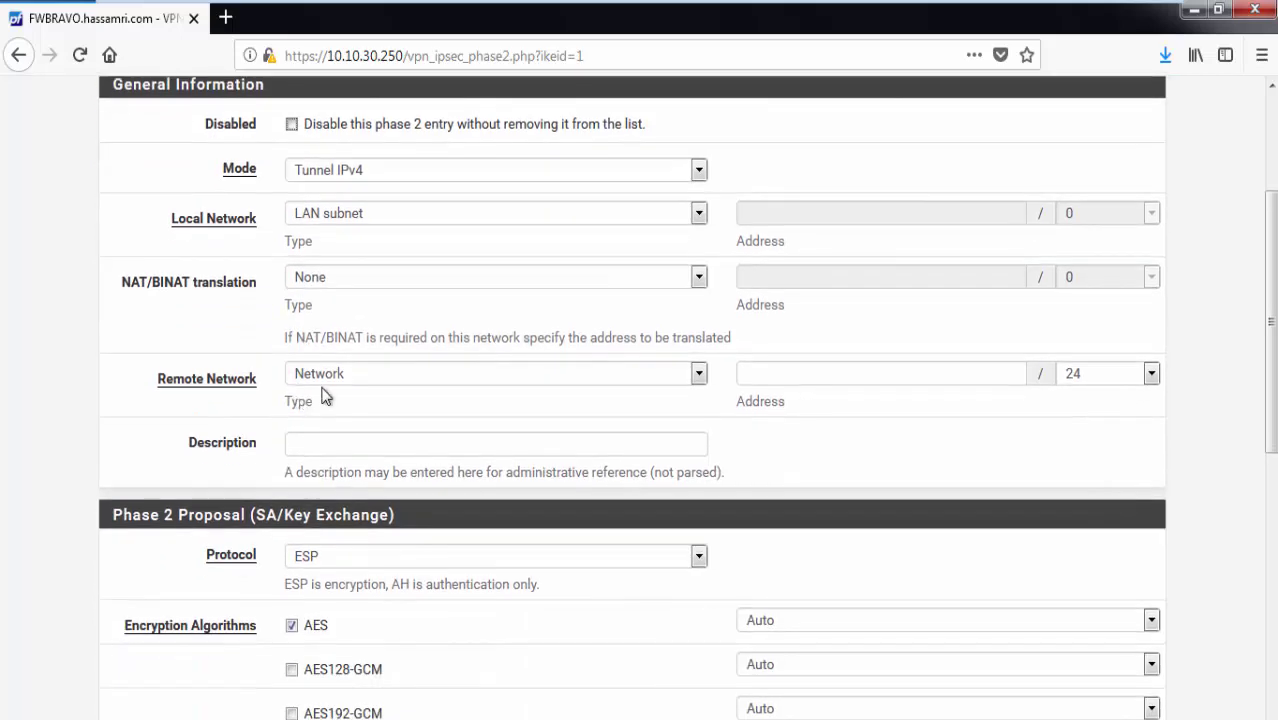
{"action": "double_click", "coordinate": [778, 367]}
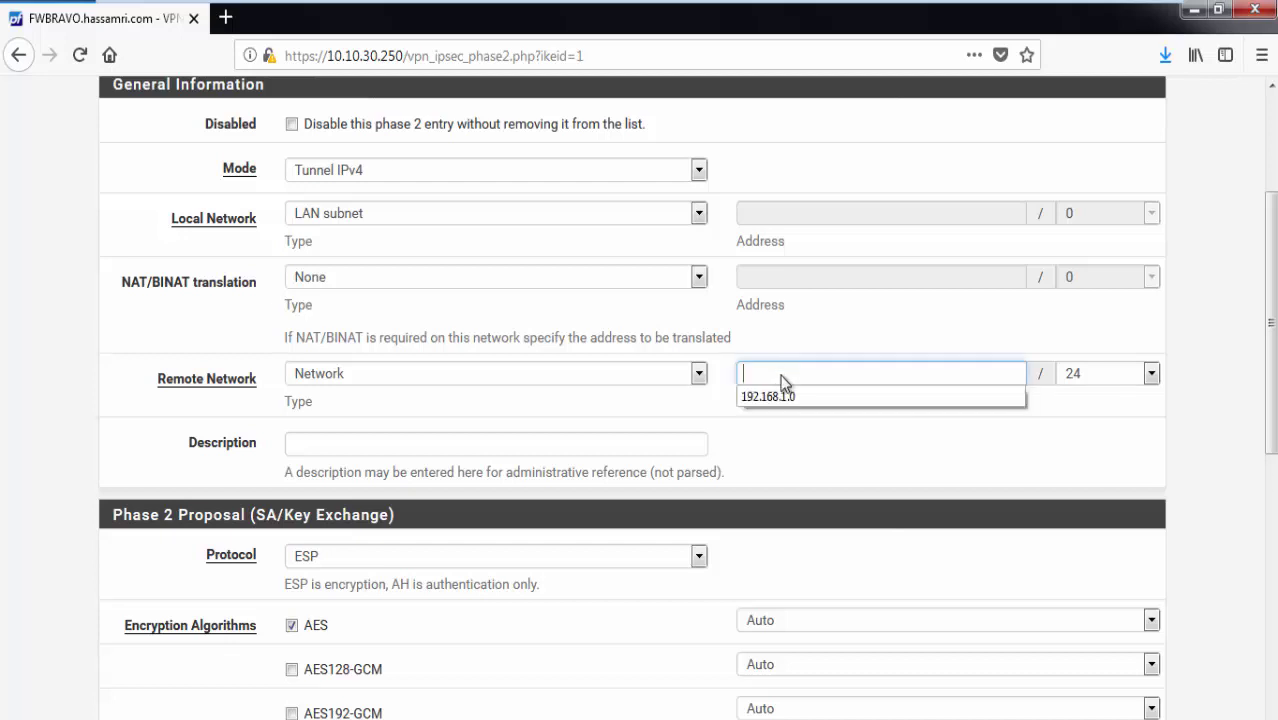
{"action": "left_click", "coordinate": [783, 400]}
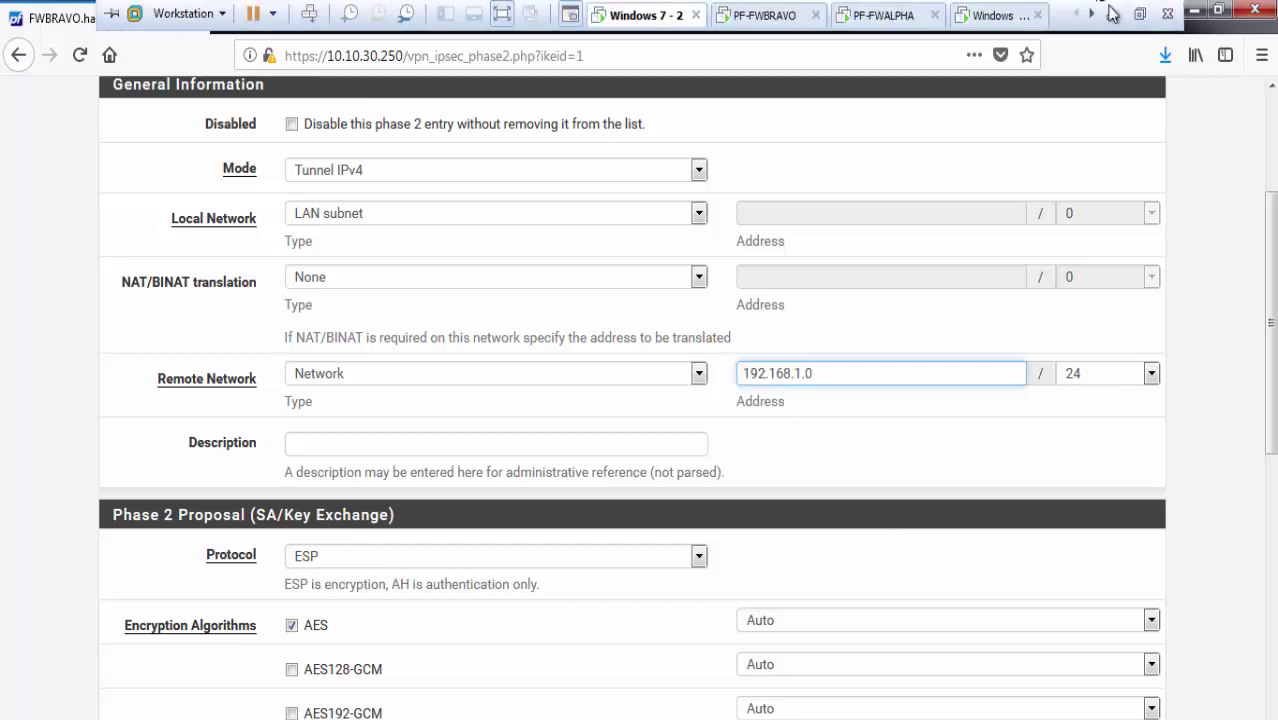
Check the network diagram and ALPHA's gateway page for the remote LAN address.
{"action": "left_click", "coordinate": [1112, 16]}
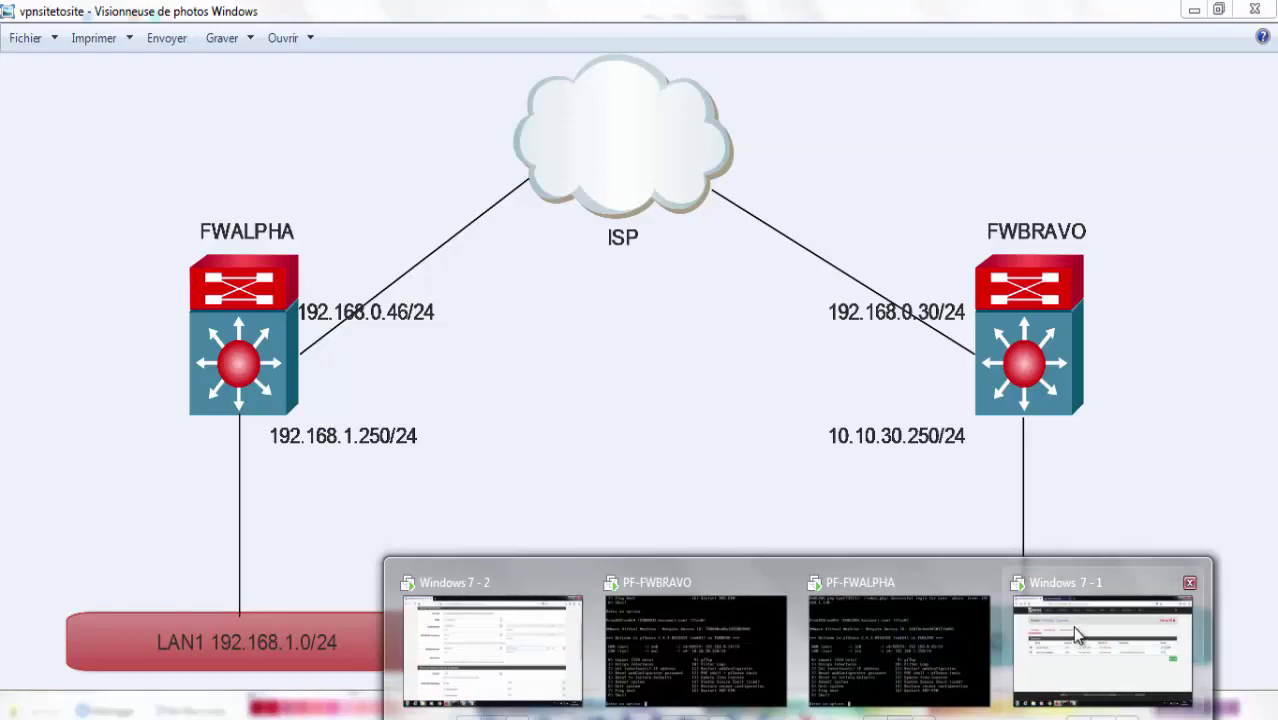
{"action": "left_click", "coordinate": [1078, 636]}
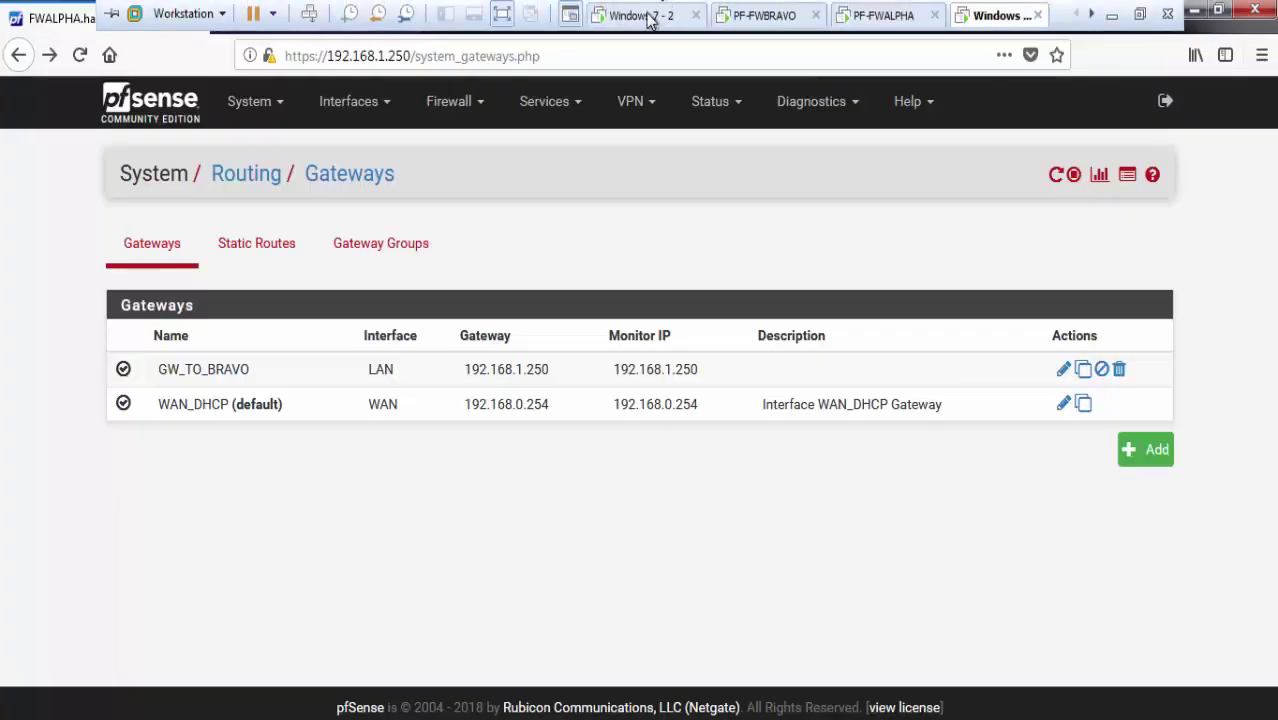
{"action": "left_click", "coordinate": [655, 15]}
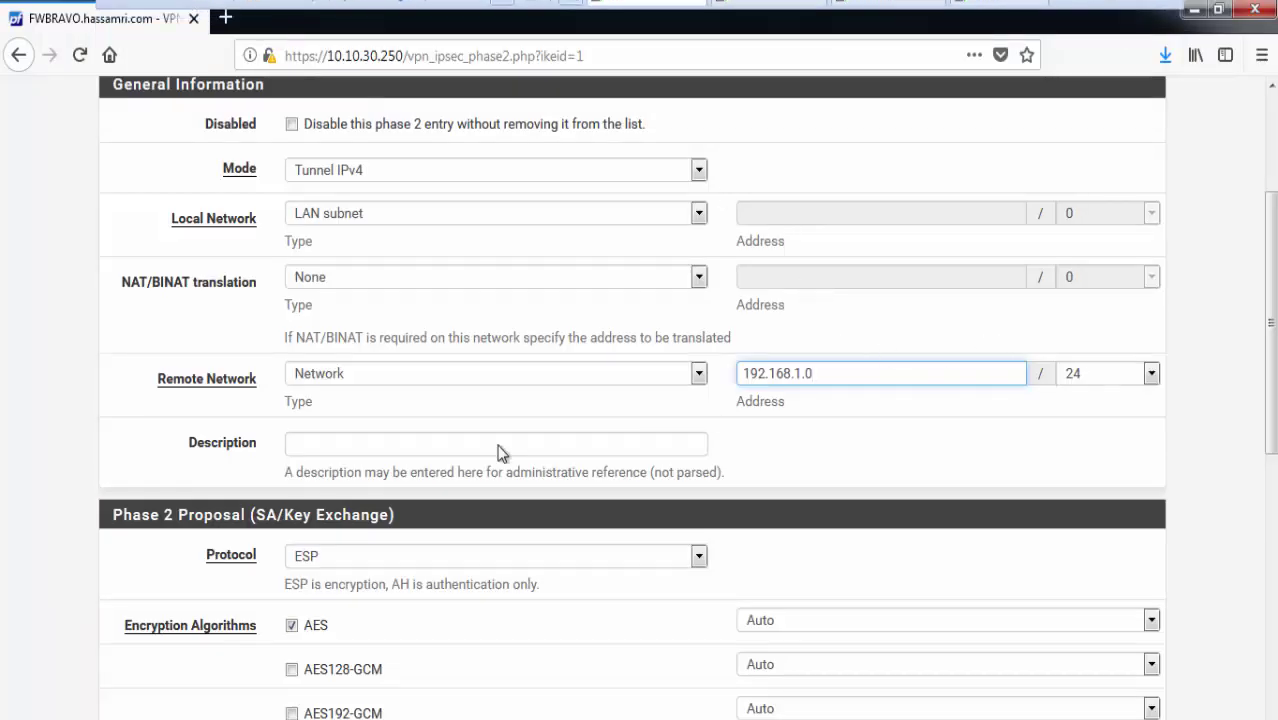
Copy the line 'TUNNELS VPN TO BRAVO SITE WAN' from the Notepad notes.
{"action": "key", "text": "alt+Tab"}
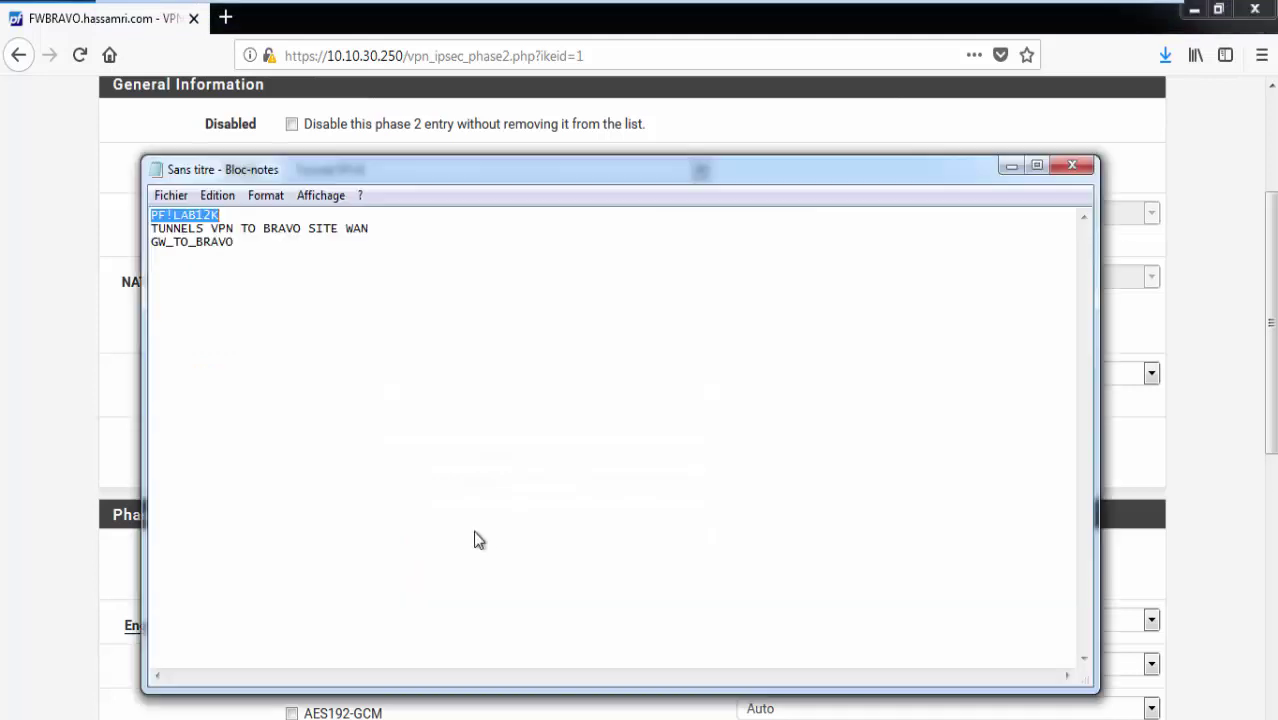
{"action": "left_click_drag", "start_coordinate": [378, 245], "coordinate": [152, 232]}
{"action": "left_click", "coordinate": [243, 240]}
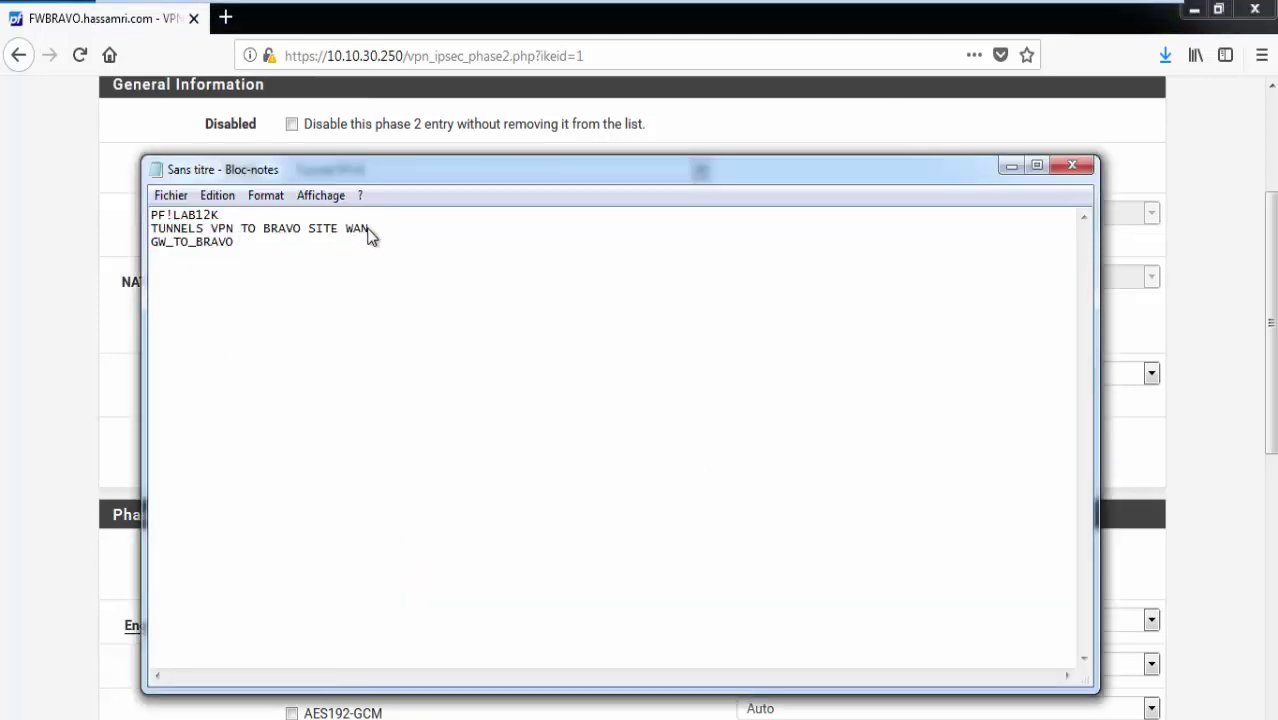
{"action": "left_click_drag", "start_coordinate": [371, 232], "coordinate": [153, 253]}
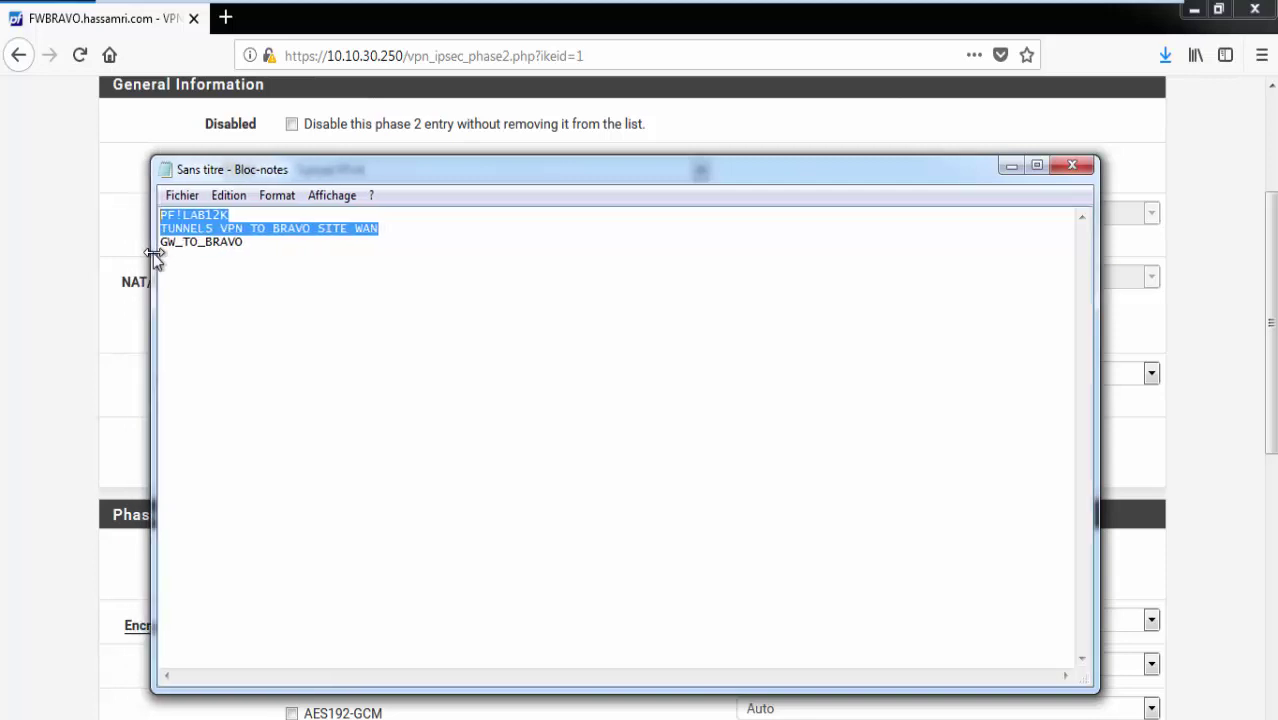
{"action": "left_click", "coordinate": [391, 235]}
{"action": "left_click_drag", "start_coordinate": [391, 232], "coordinate": [147, 238]}
{"action": "key", "text": "ctrl+c"}
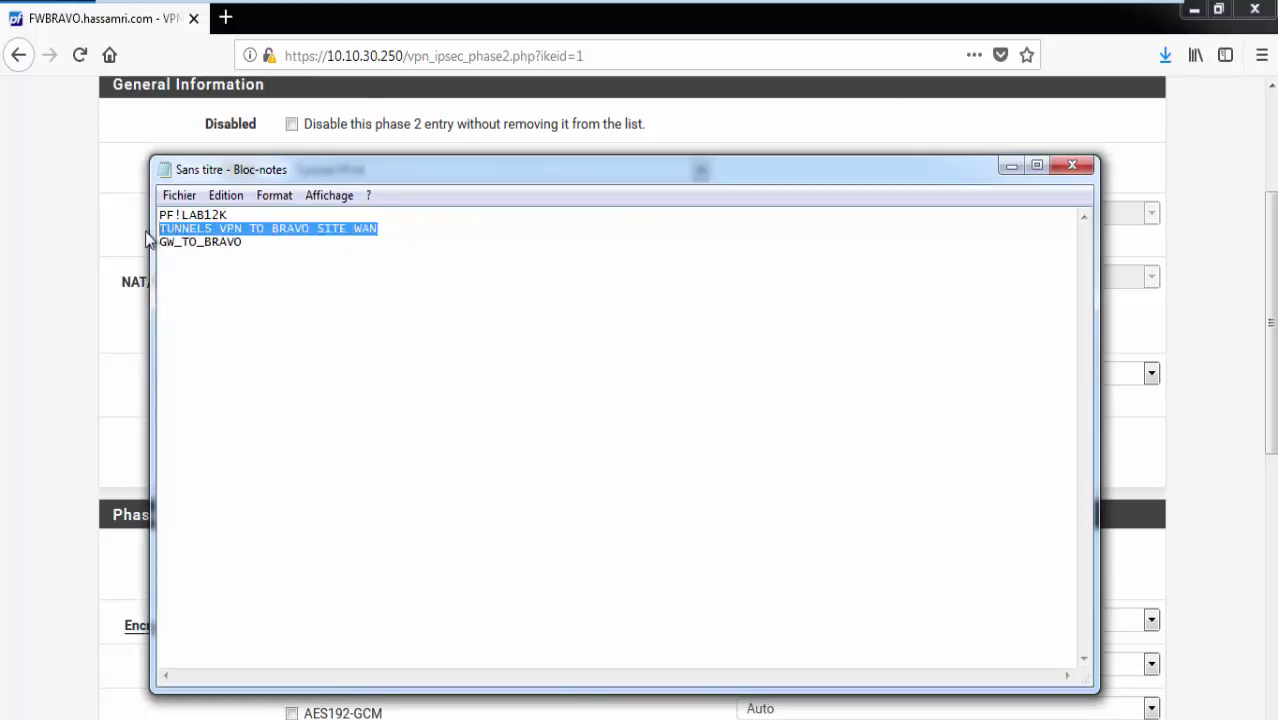
Paste it into the Phase 2 Description and change BRAVO to ALPHA.
{"action": "left_click", "coordinate": [6, 322]}
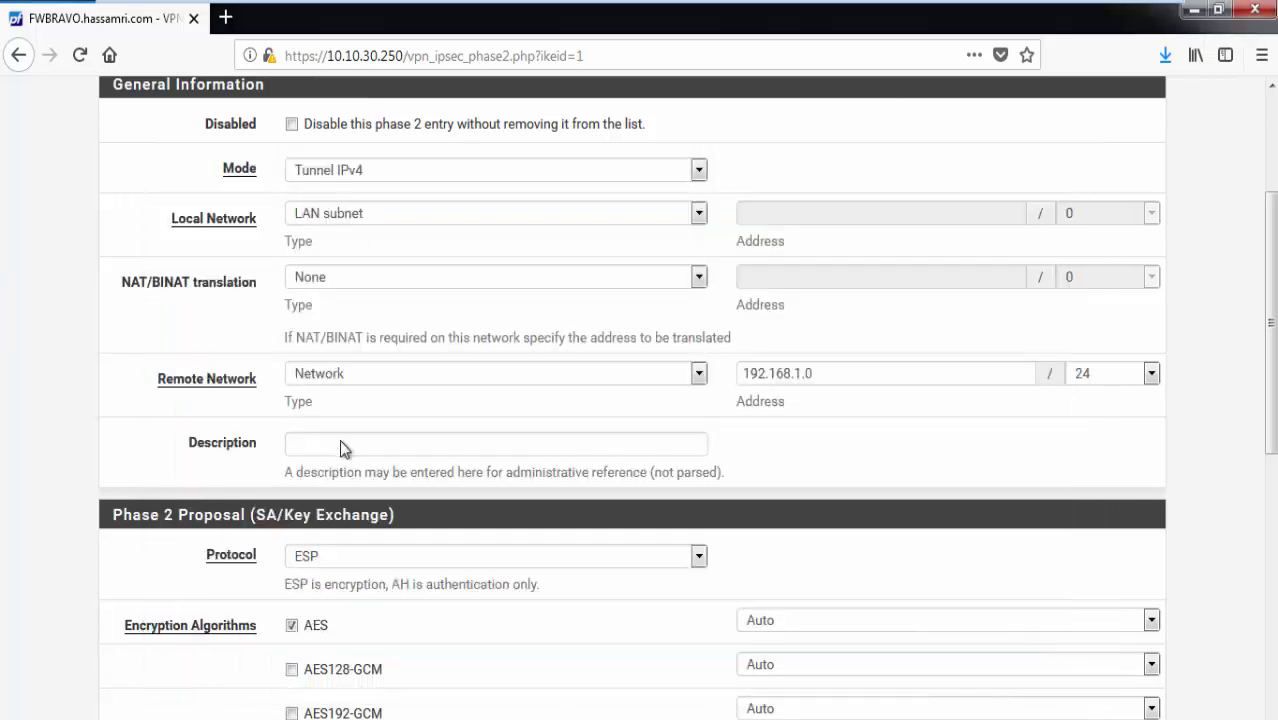
{"action": "left_click", "coordinate": [342, 447]}
{"action": "key", "text": "ctrl+v"}
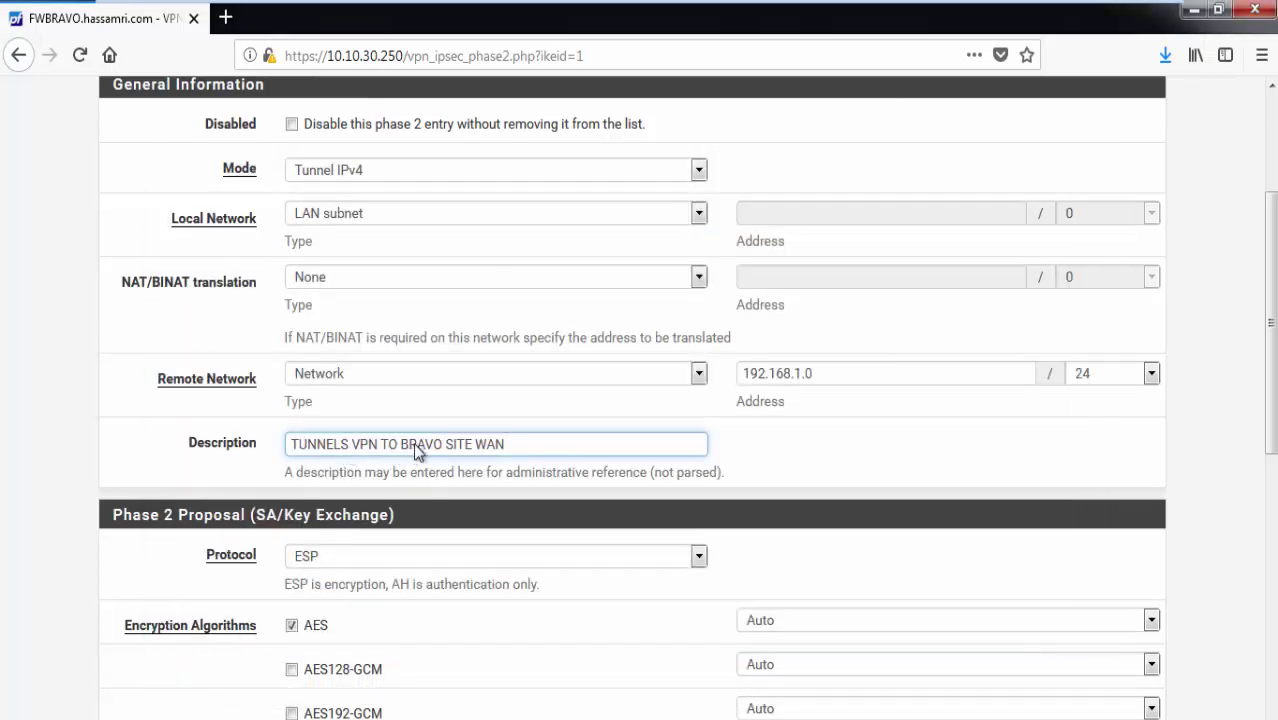
{"action": "double_click", "coordinate": [423, 446]}
{"action": "type", "text": "ALPHA"}
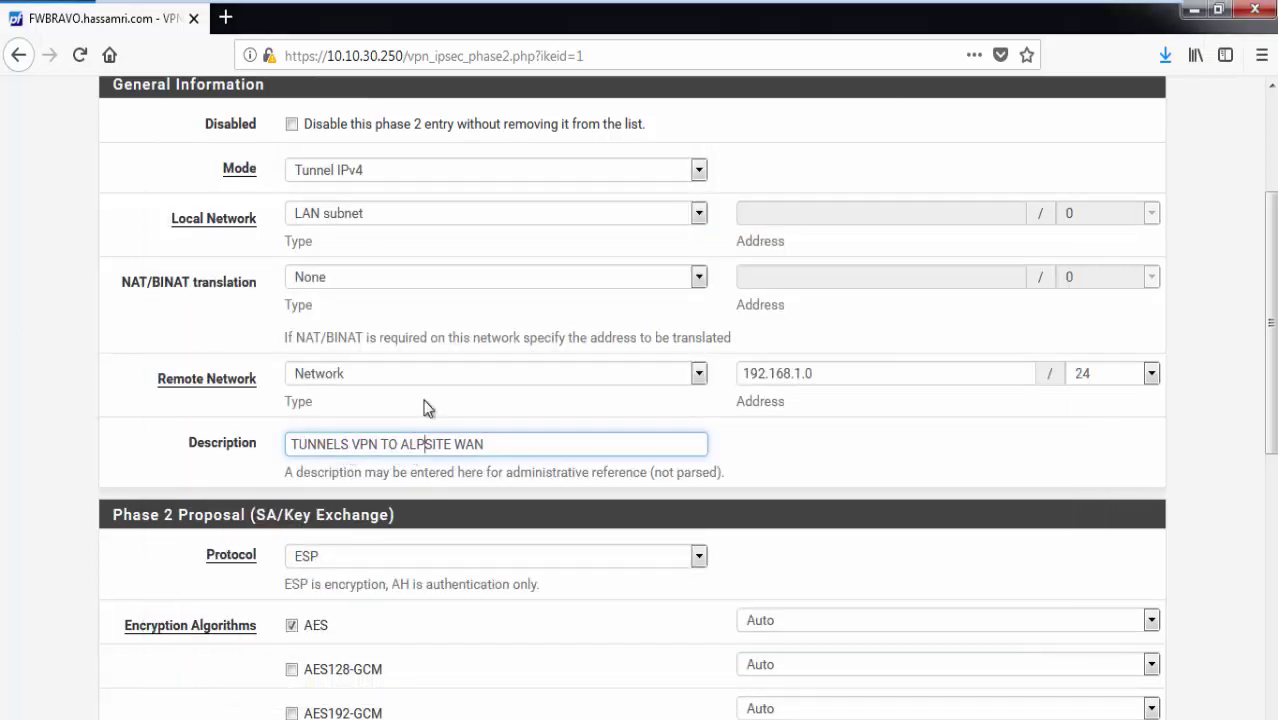
{"action": "left_click", "coordinate": [23, 408]}
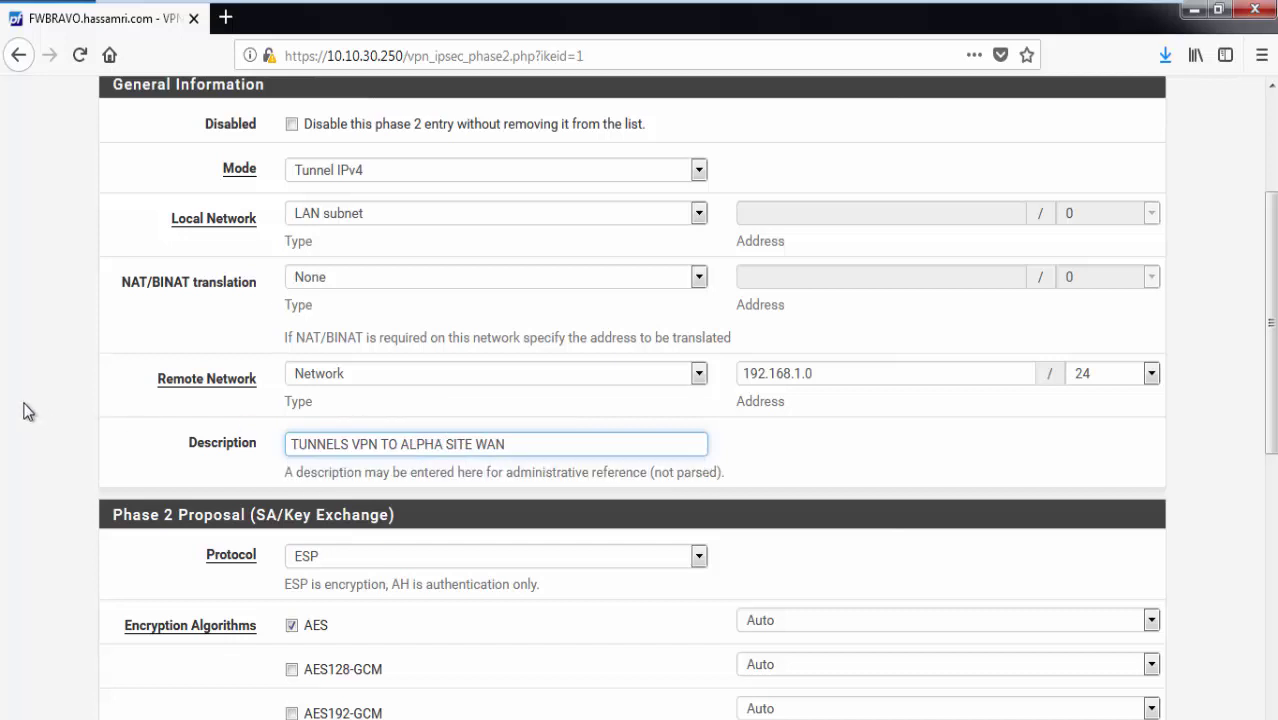
{"action": "scroll", "coordinate": [22, 401], "scroll_direction": "down", "scroll_amount": 3}
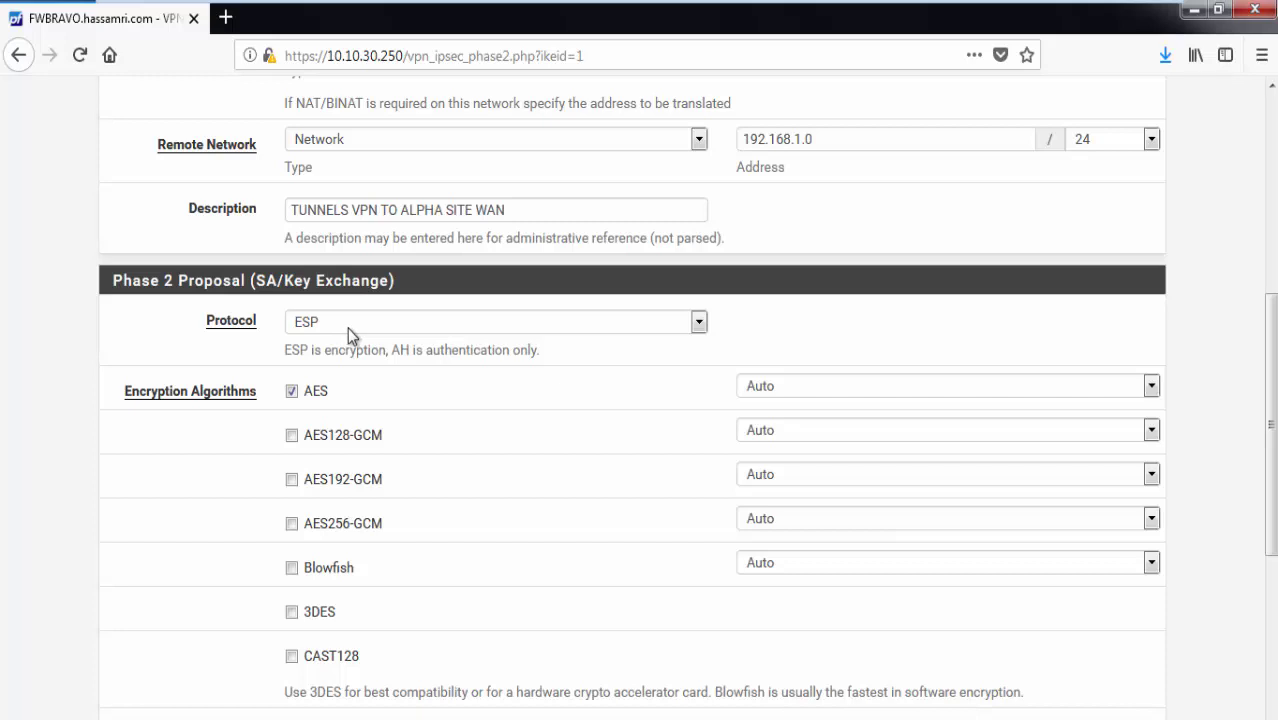
Replace AES and SHA1 with AES256-GCM encryption and SHA256 hashing.
{"action": "scroll", "coordinate": [347, 327], "scroll_direction": "up", "scroll_amount": 5}
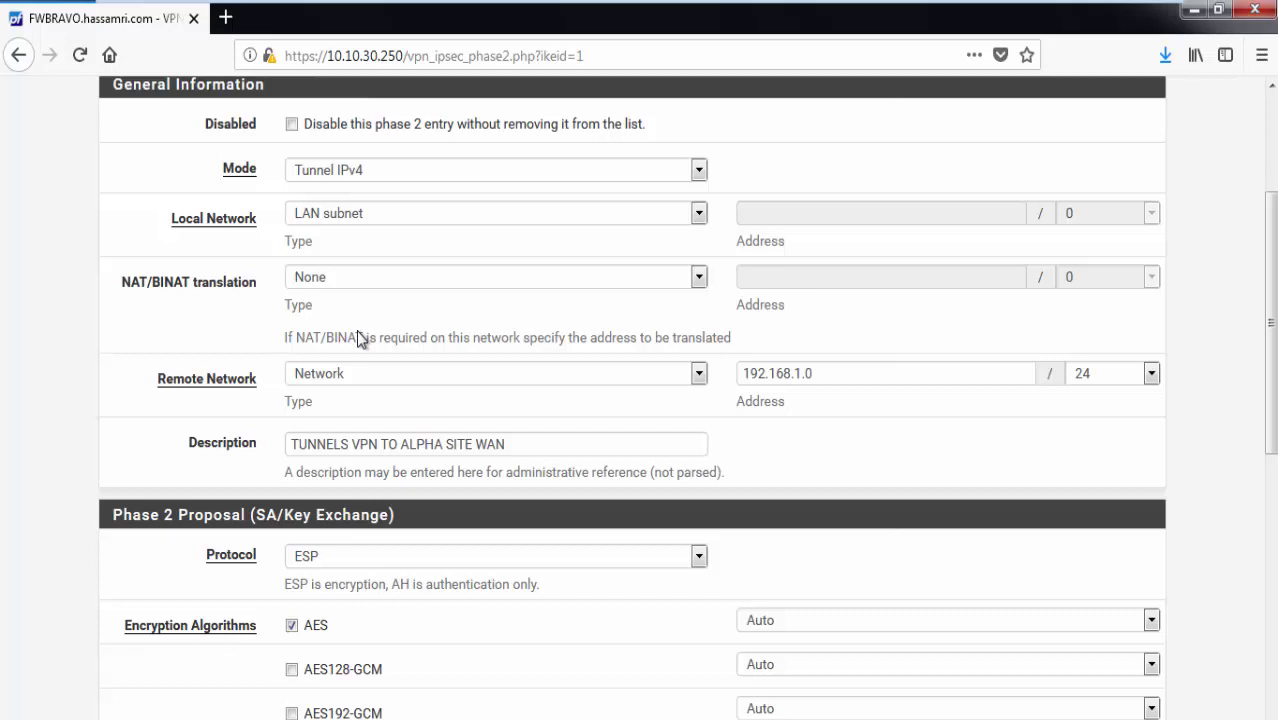
{"action": "scroll", "coordinate": [359, 338], "scroll_direction": "up", "scroll_amount": 2}
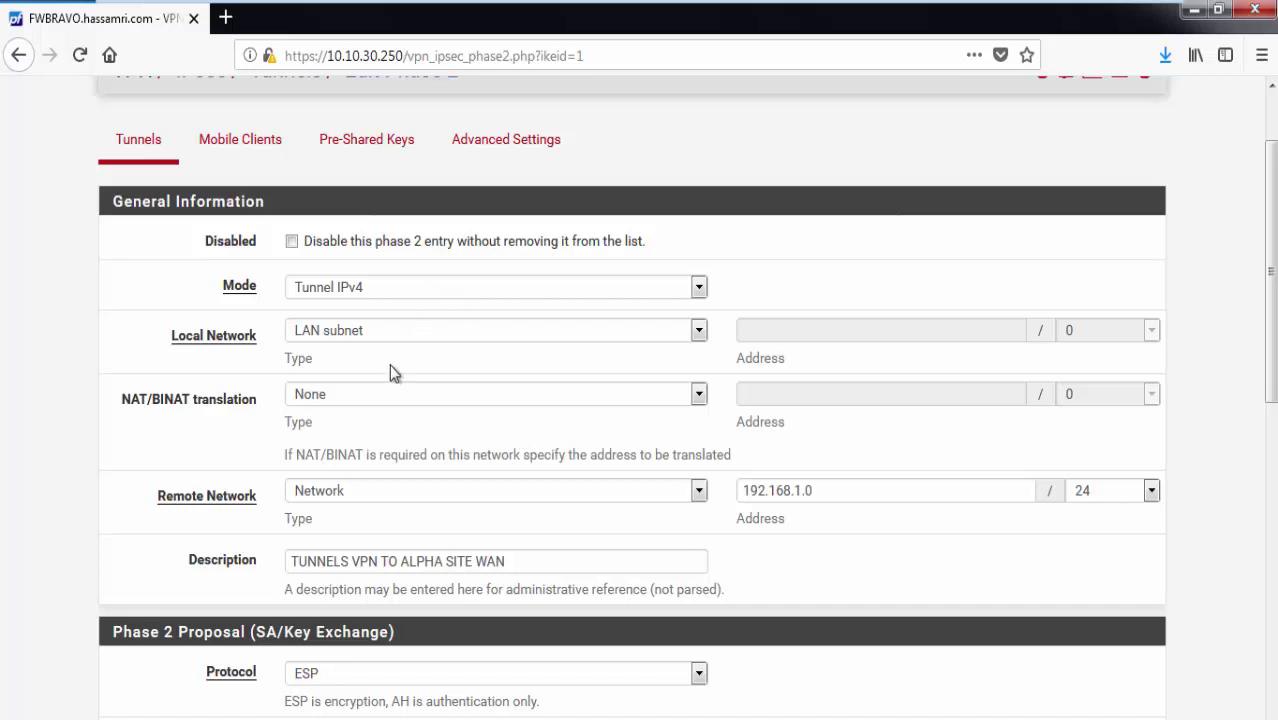
{"action": "scroll", "coordinate": [388, 370], "scroll_direction": "down", "scroll_amount": 5}
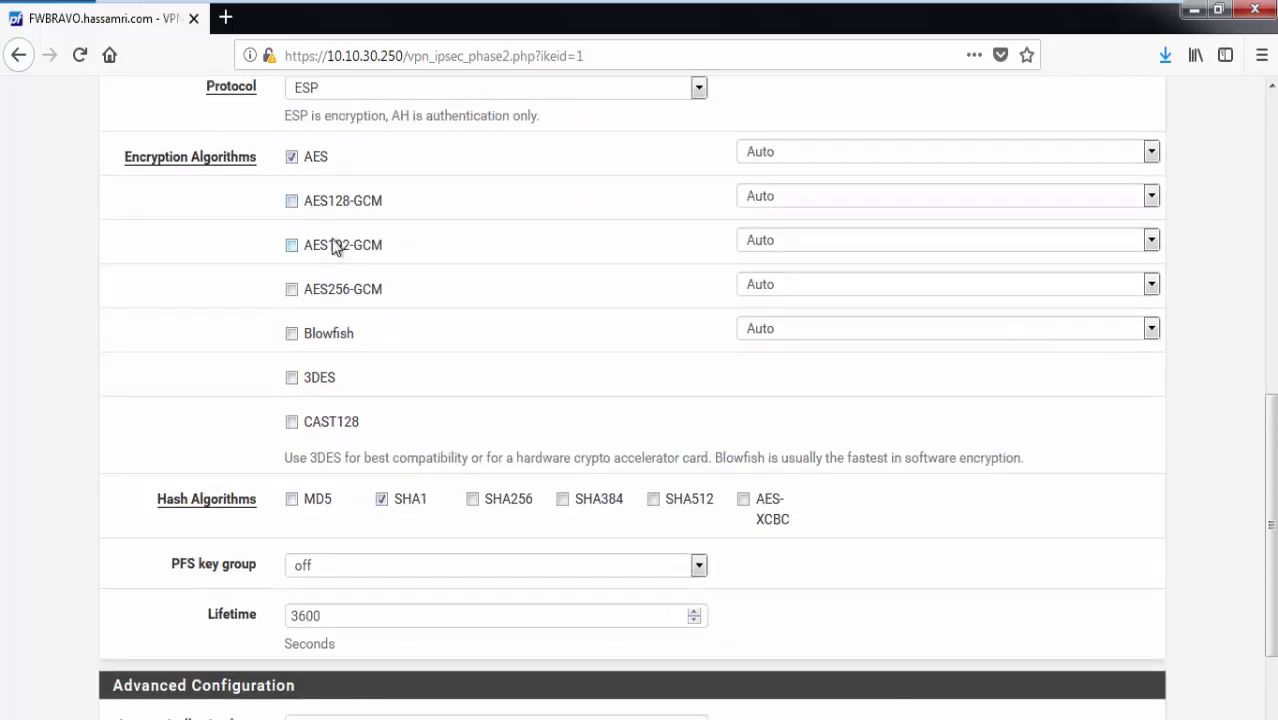
{"action": "left_click", "coordinate": [293, 159]}
{"action": "left_click", "coordinate": [291, 289]}
{"action": "left_click", "coordinate": [382, 499]}
{"action": "left_click", "coordinate": [477, 498]}
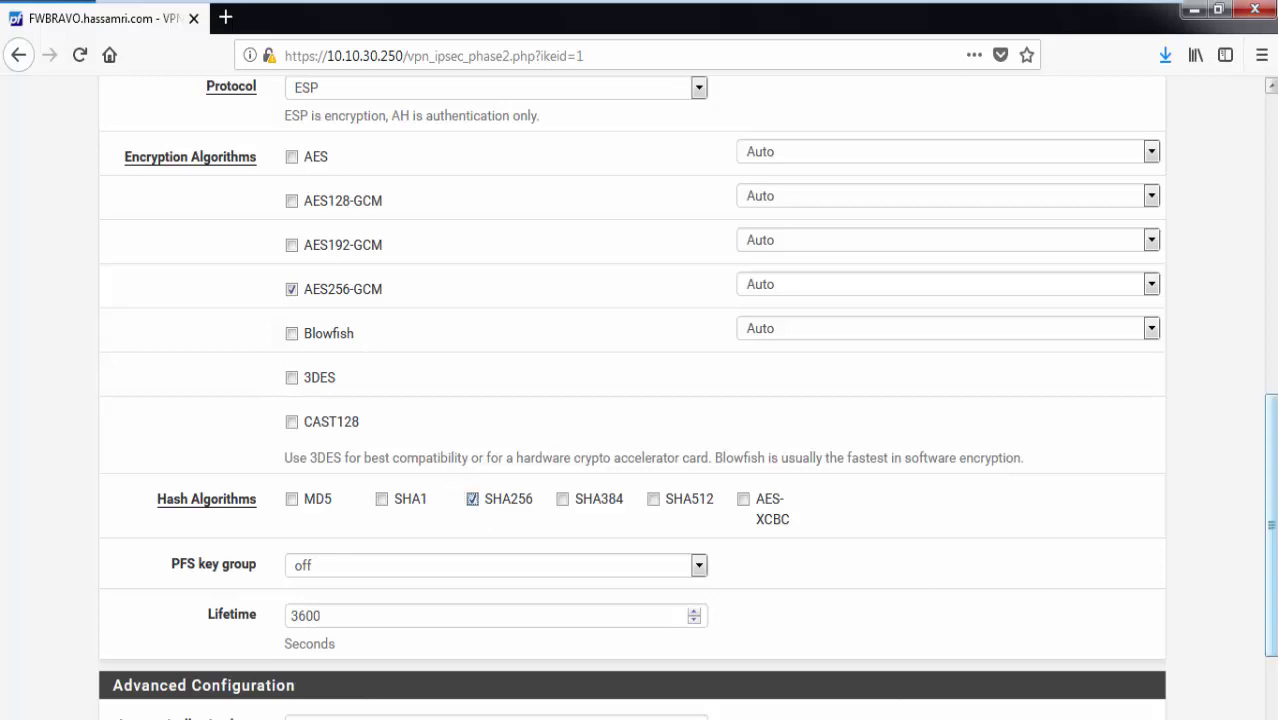
Save the new Phase 2 entry.
{"action": "scroll", "coordinate": [1270, 520], "scroll_direction": "down", "scroll_amount": 1}
{"action": "scroll", "coordinate": [1270, 520], "scroll_direction": "down", "scroll_amount": 2}
{"action": "left_click", "coordinate": [325, 650]}
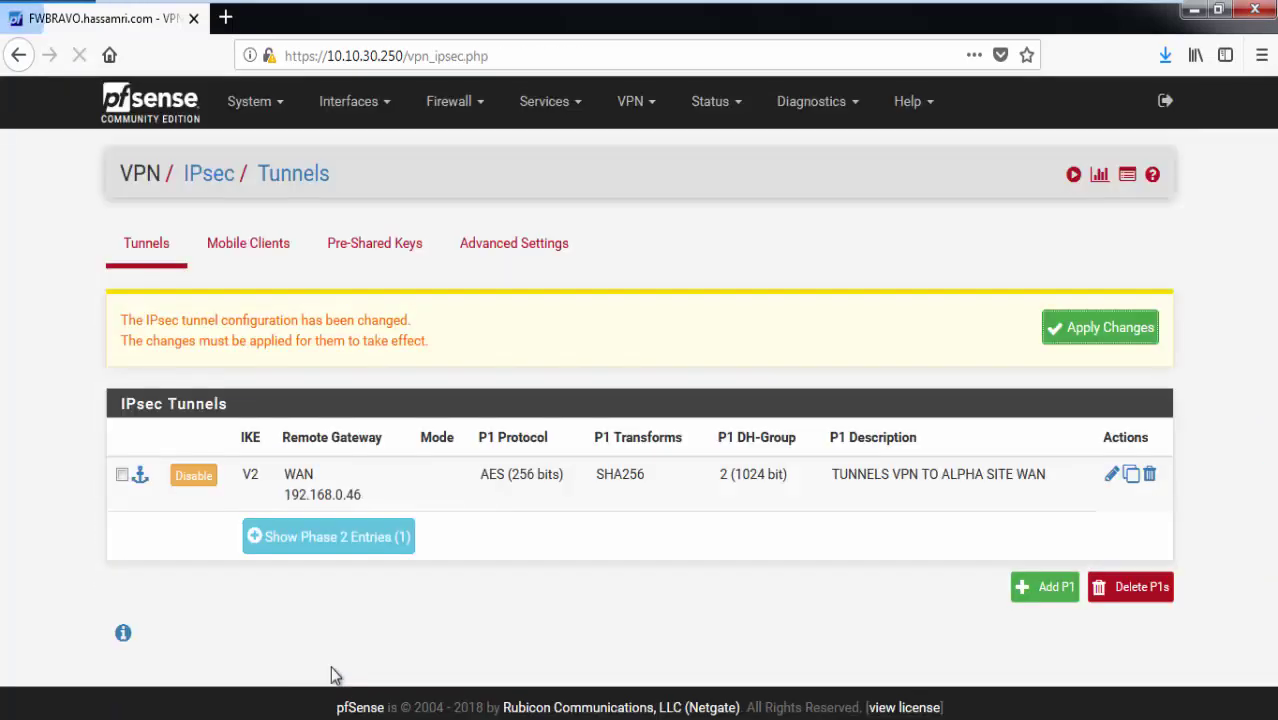
Apply the pending IPsec changes and confirm the LAN to 192.168.1.0/24 Phase 2 entry.
{"action": "left_click", "coordinate": [1106, 338]}
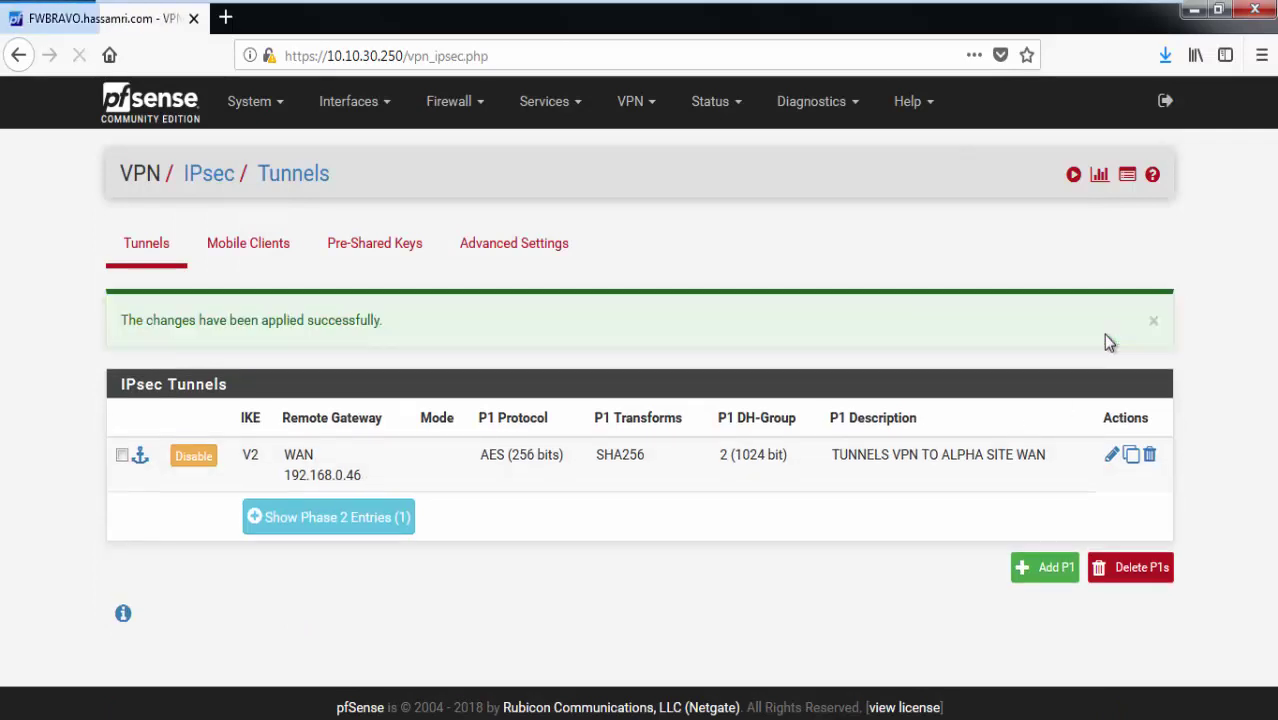
{"action": "left_click", "coordinate": [389, 517]}
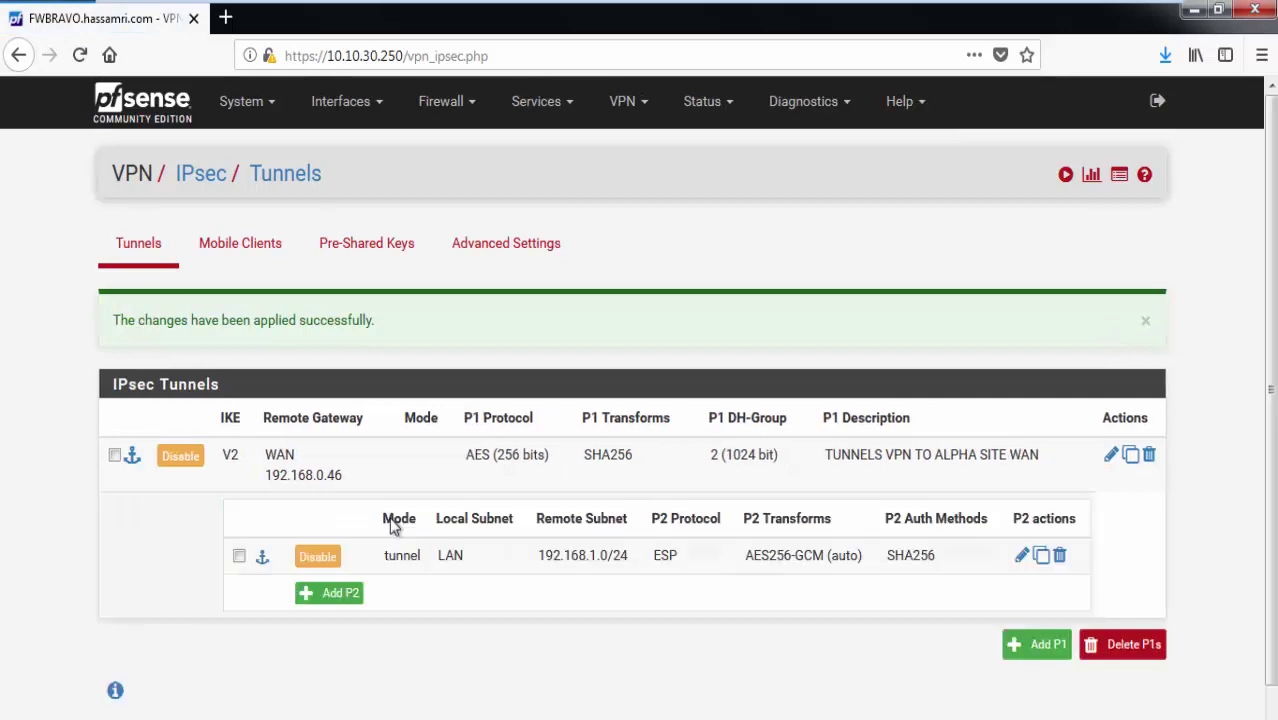
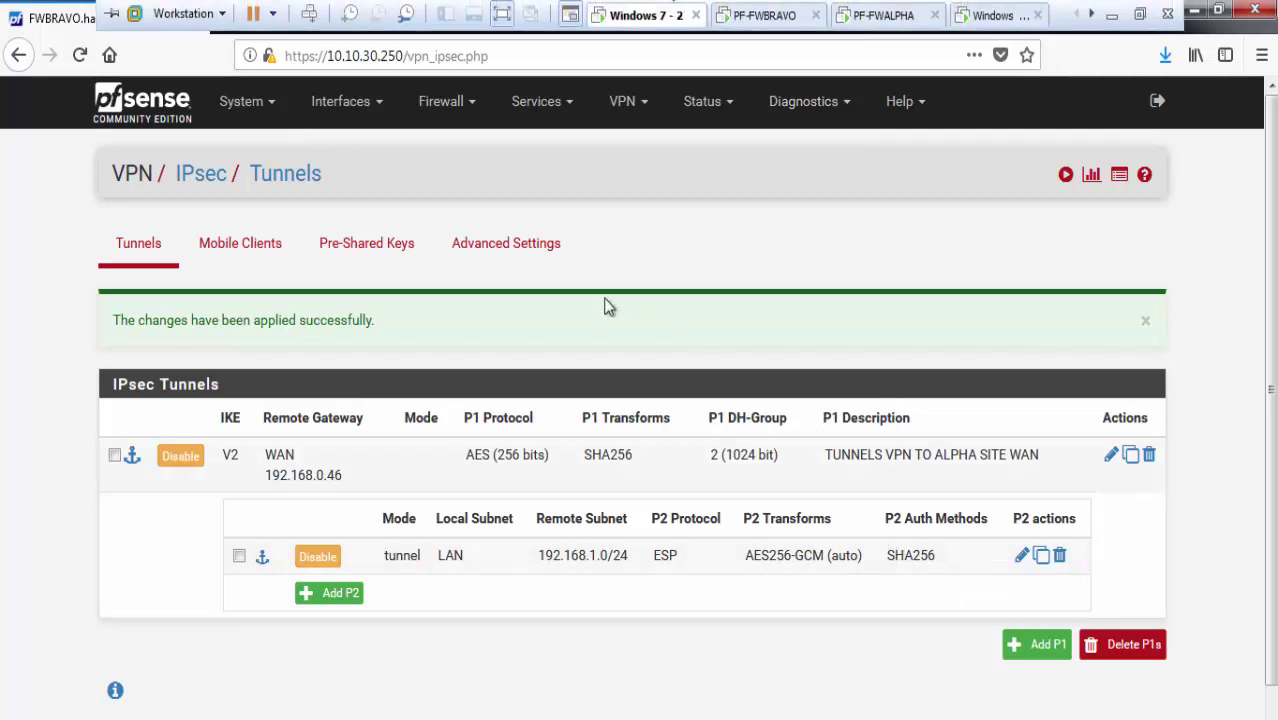
Start a new rule on the Firewall > Rules > IPsec tab.
{"action": "left_click", "coordinate": [446, 104]}
{"action": "left_click", "coordinate": [462, 211]}
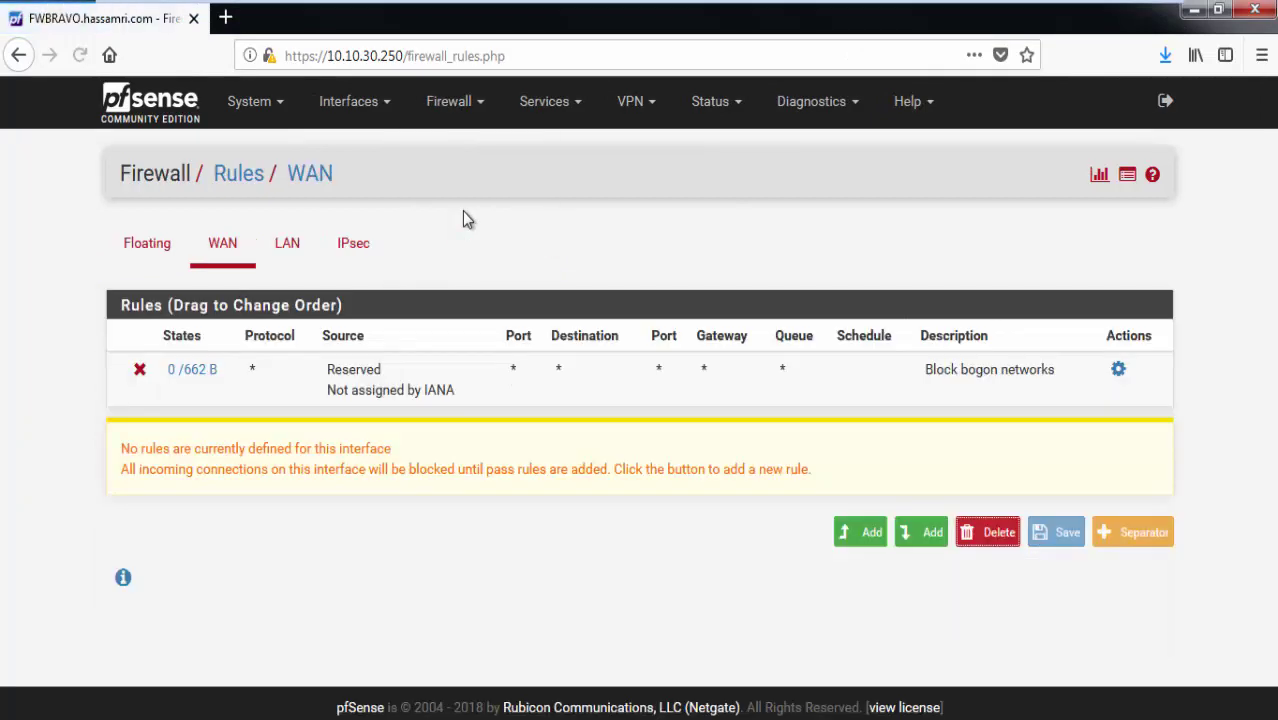
{"action": "left_click", "coordinate": [369, 248]}
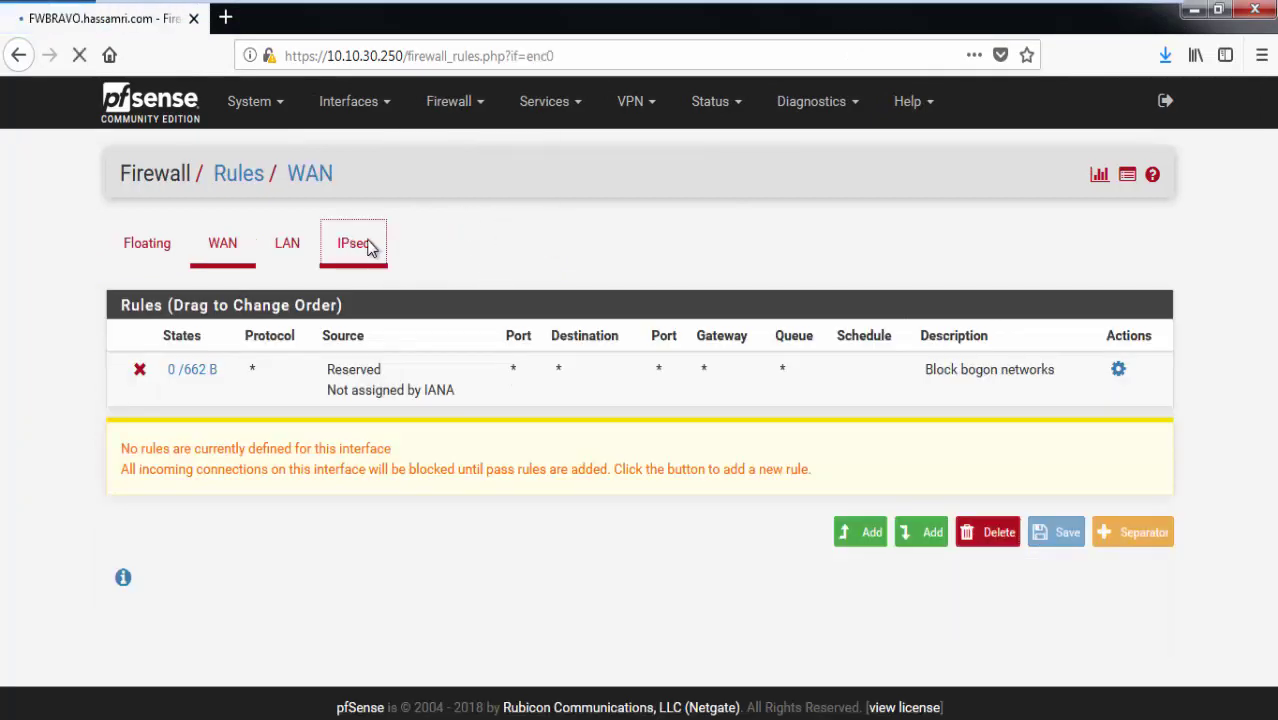
{"action": "left_click", "coordinate": [849, 481]}
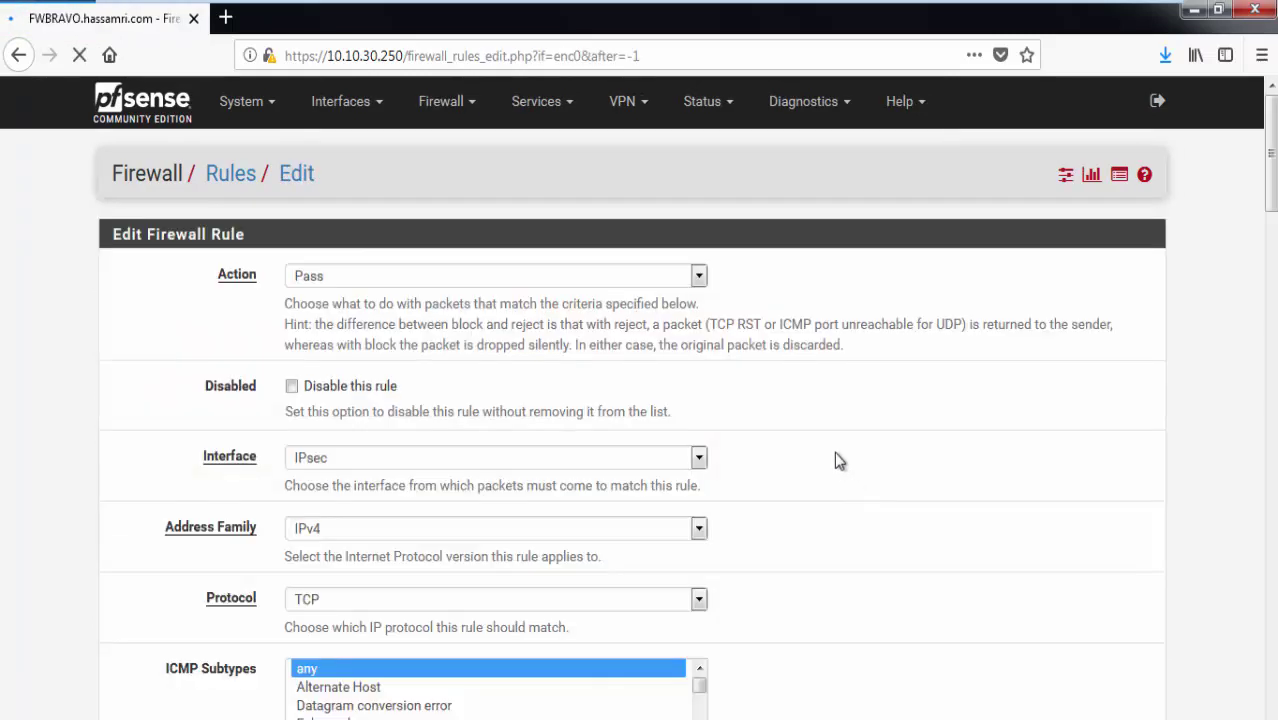
Set the rule's source to network 192.168.1.0/24.
{"action": "scroll", "coordinate": [978, 309], "scroll_direction": "down", "scroll_amount": 2}
{"action": "scroll", "coordinate": [1256, 419], "scroll_direction": "down", "scroll_amount": 5}
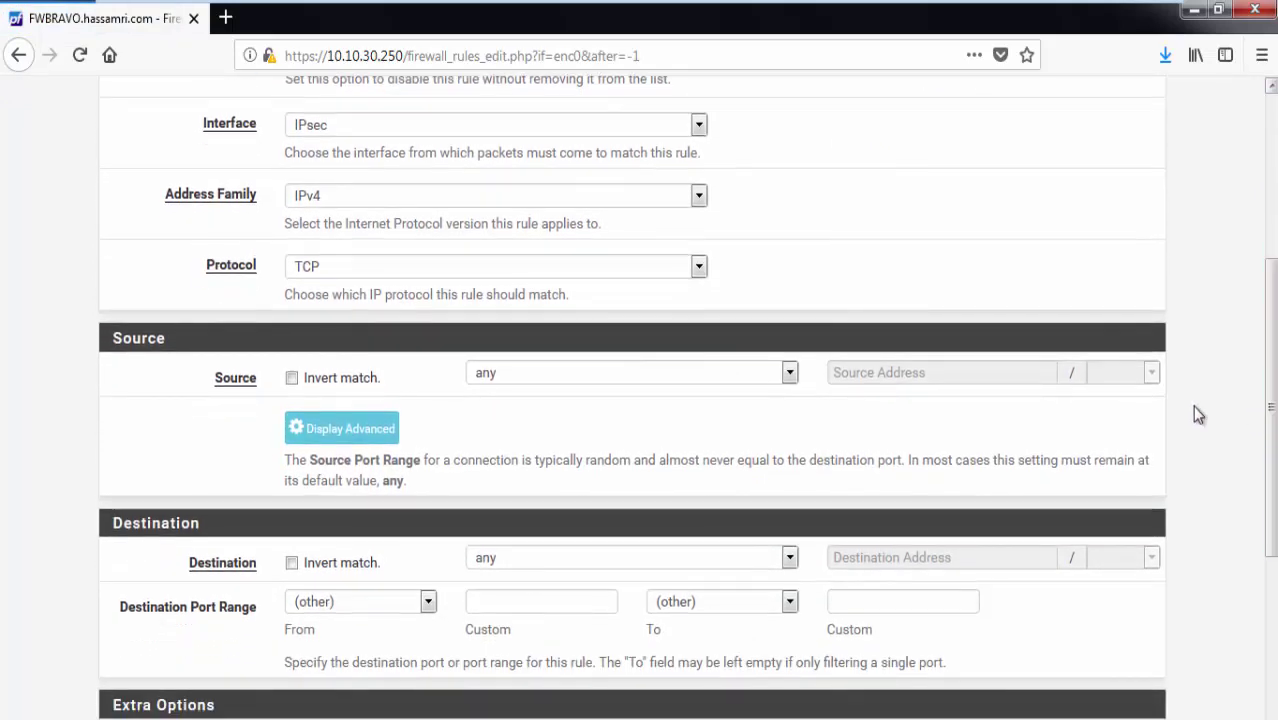
{"action": "left_click", "coordinate": [697, 380]}
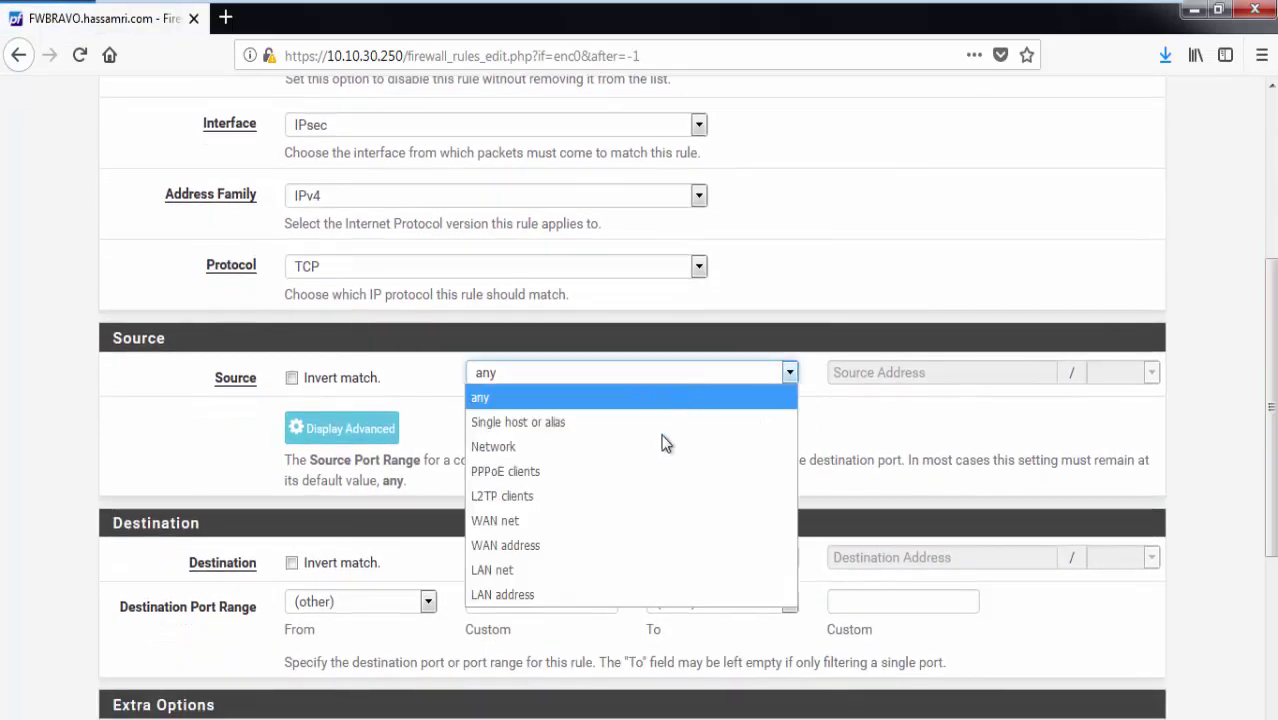
{"action": "left_click", "coordinate": [575, 446]}
{"action": "left_click", "coordinate": [851, 377]}
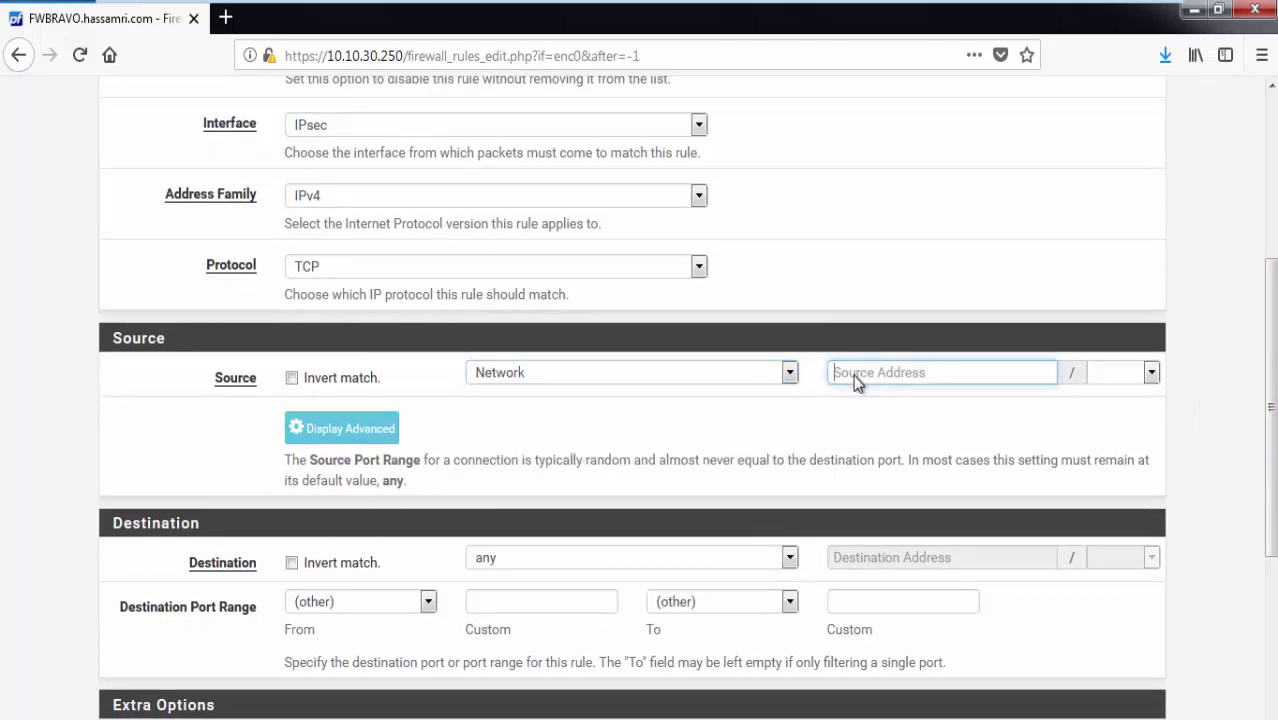
{"action": "type", "text": "192.1"}
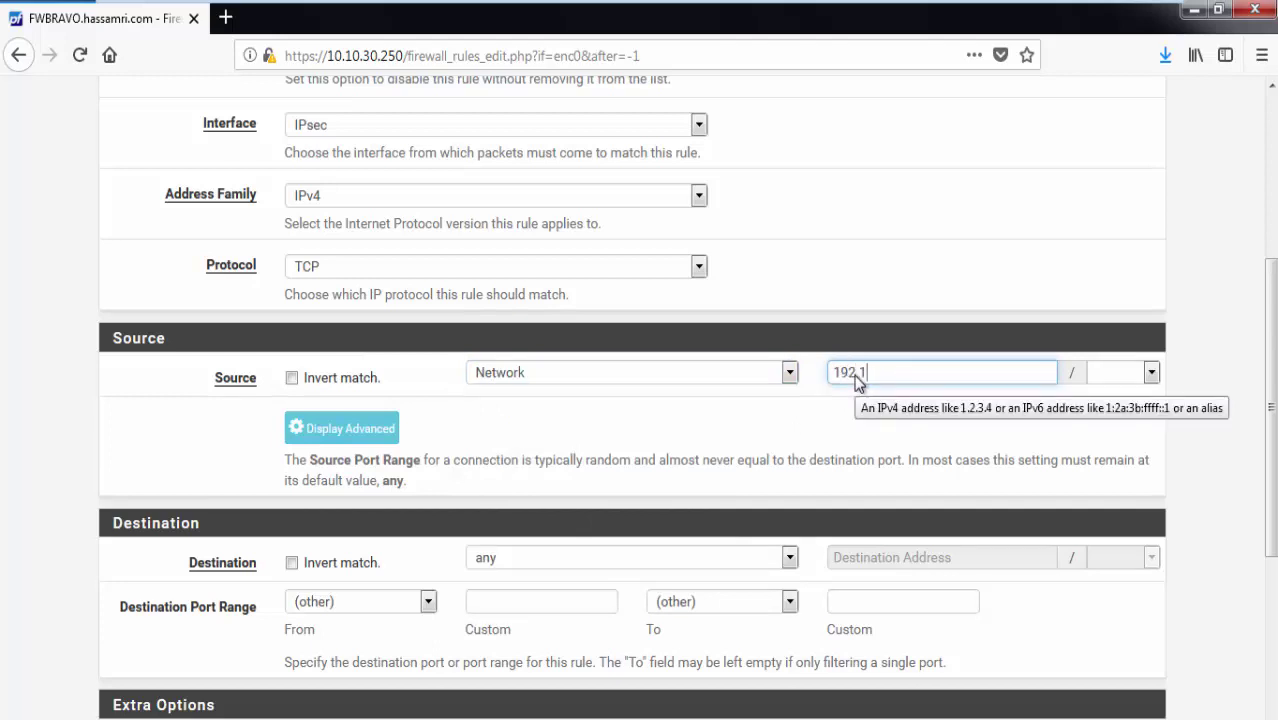
{"action": "type", "text": "68.1.0"}
{"action": "left_click", "coordinate": [1115, 380]}
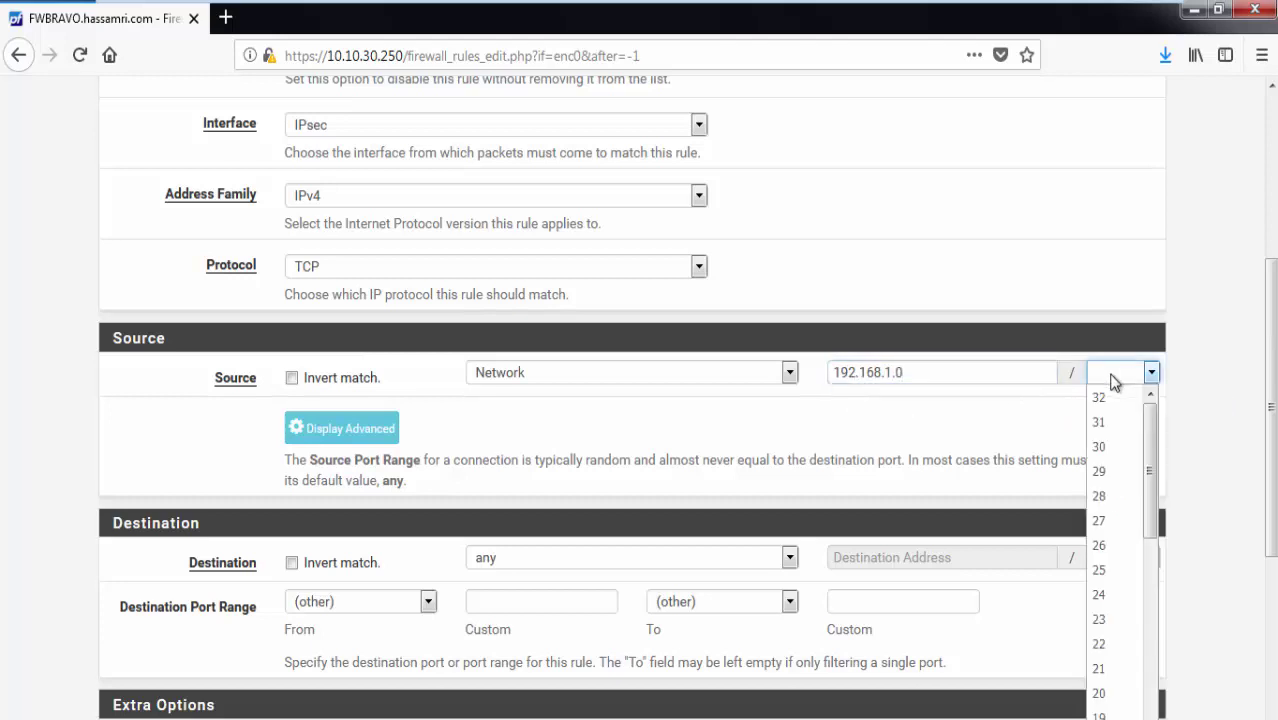
{"action": "left_click", "coordinate": [1100, 594]}
{"action": "left_click", "coordinate": [128, 362]}
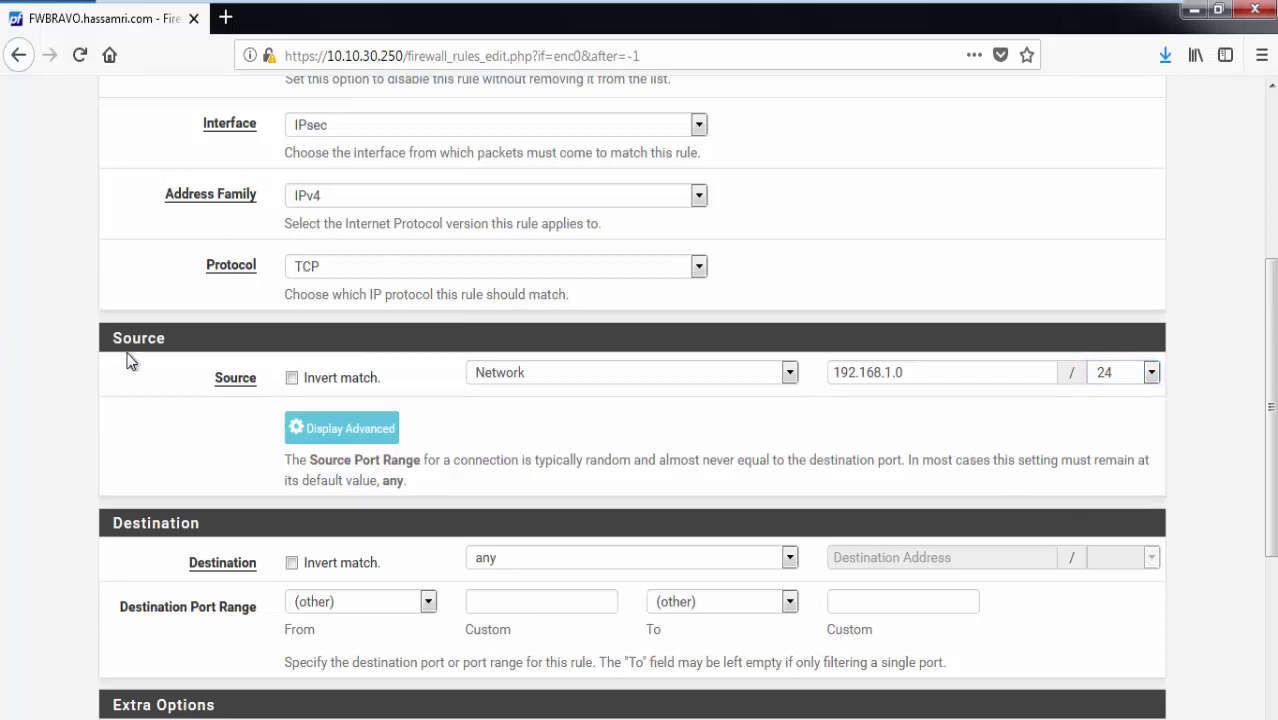
Set the rule's destination to LAN net and save the rule.
{"action": "scroll", "coordinate": [128, 362], "scroll_direction": "down", "scroll_amount": 2}
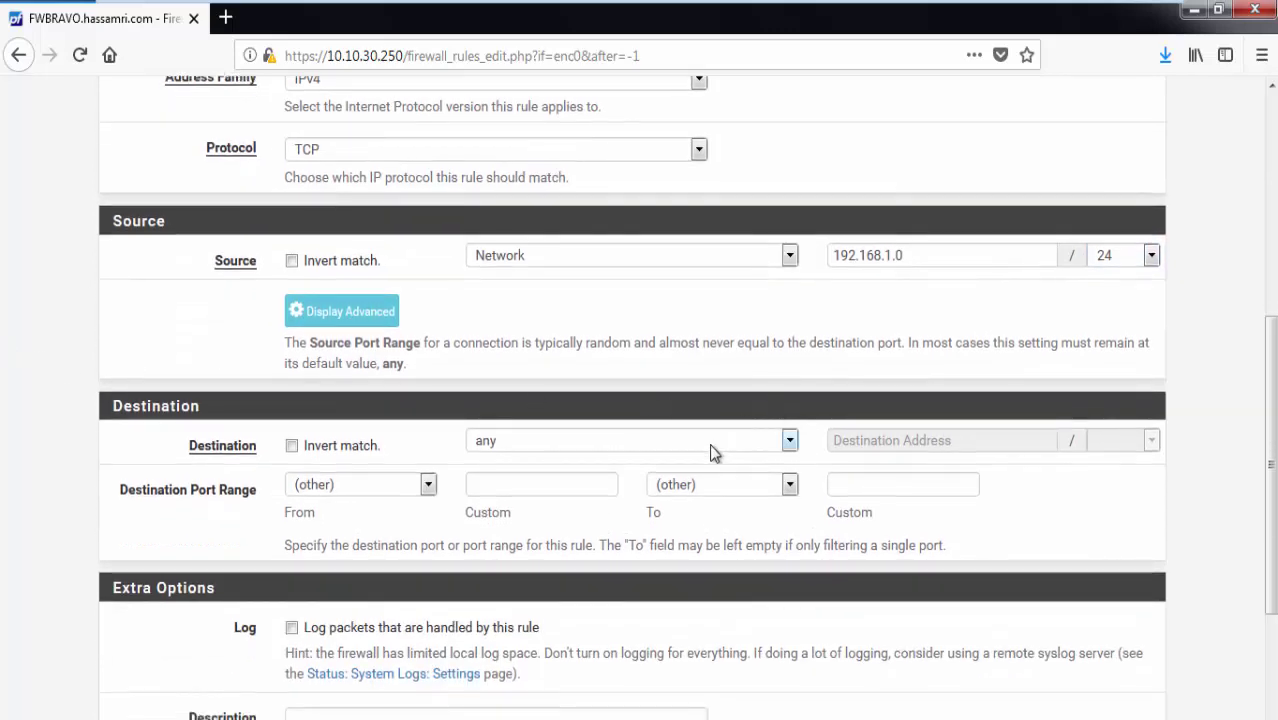
{"action": "left_click", "coordinate": [713, 452]}
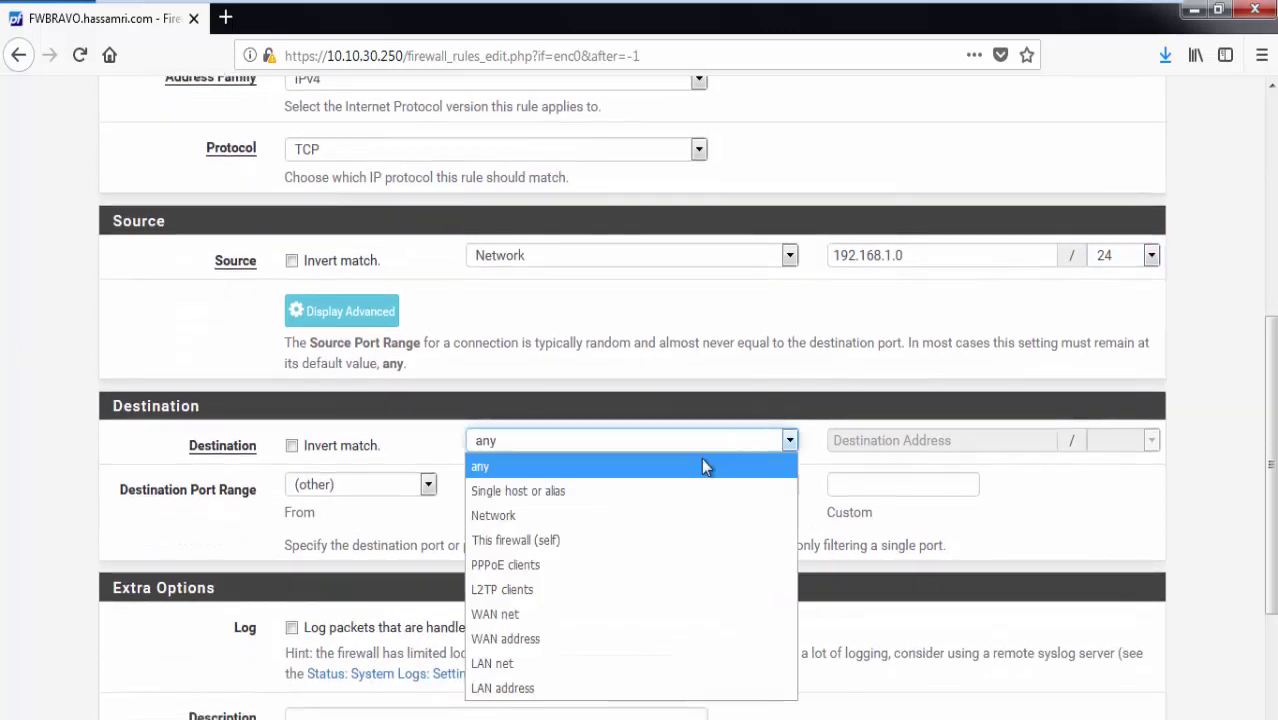
{"action": "left_click", "coordinate": [589, 664]}
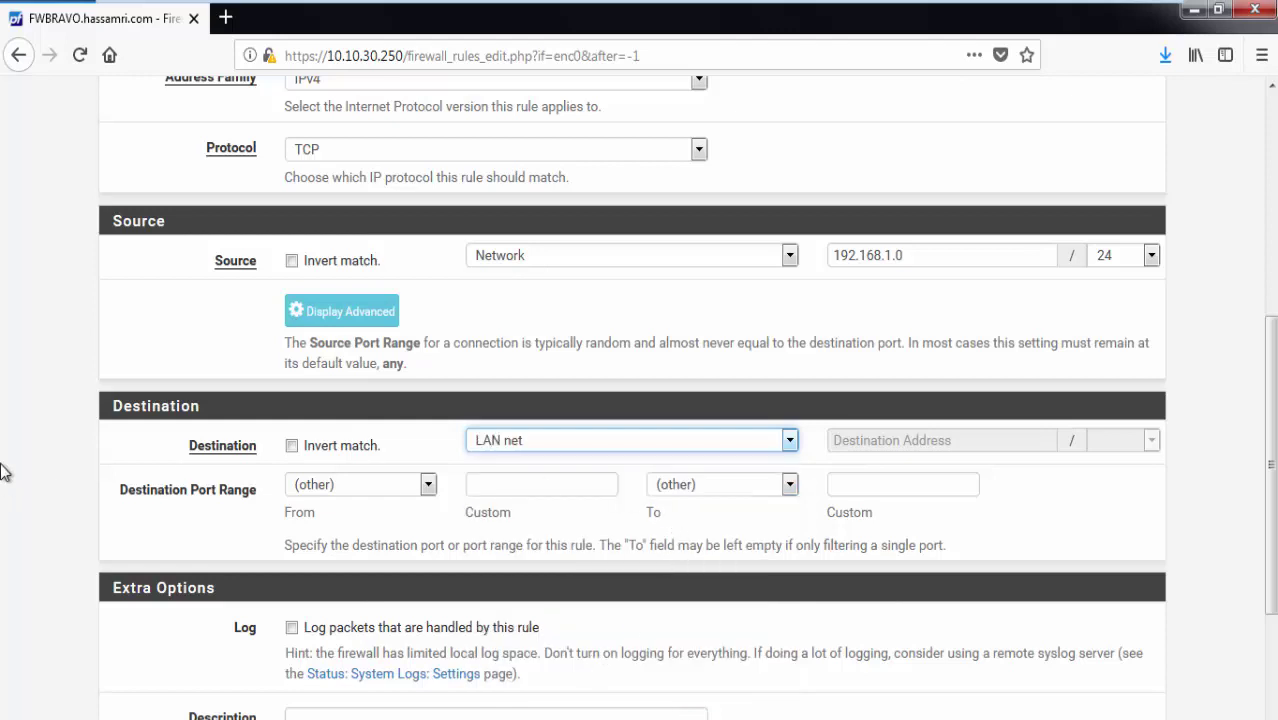
{"action": "scroll", "coordinate": [324, 478], "scroll_direction": "down", "scroll_amount": 4}
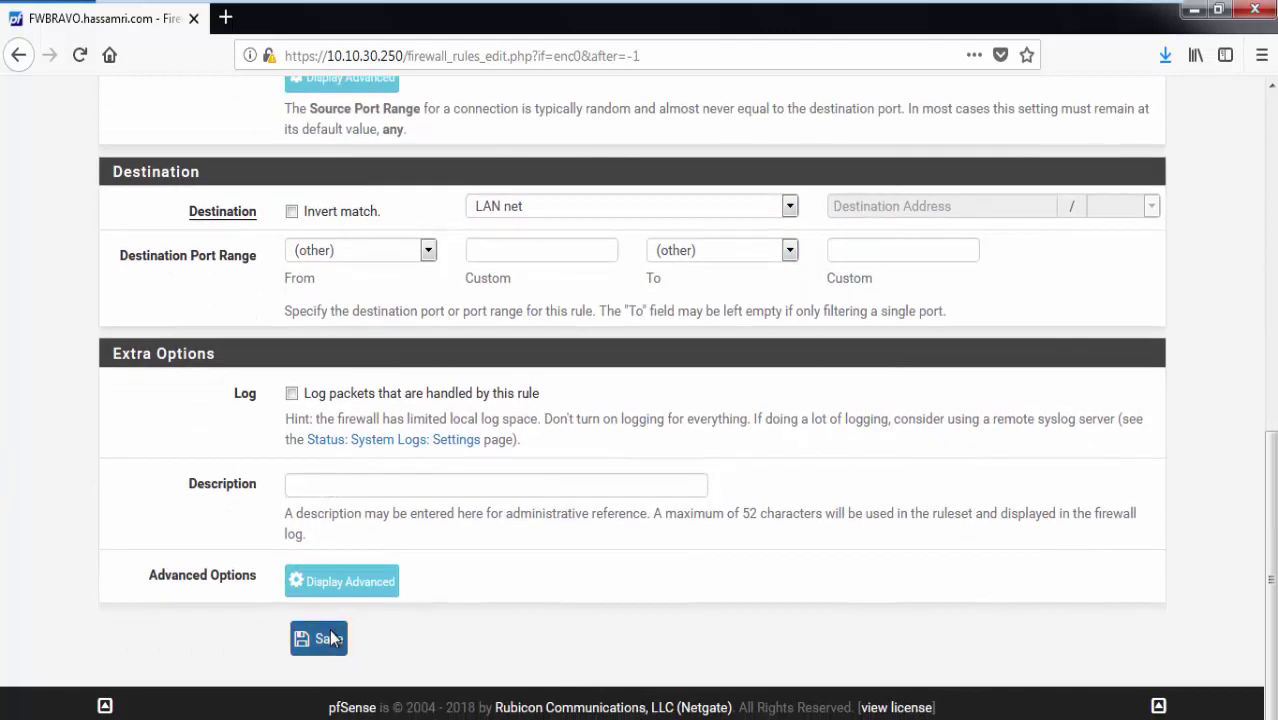
{"action": "left_click", "coordinate": [331, 638]}
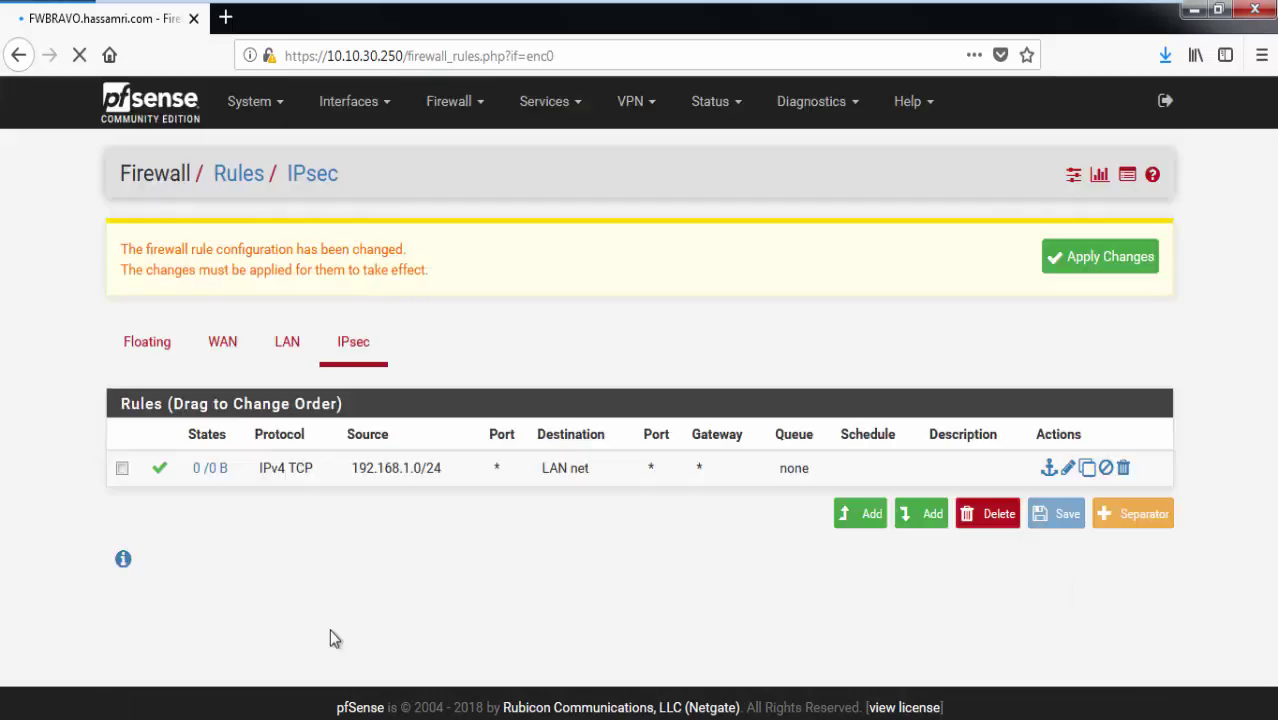
Change the 192.168.1.0/24 IPsec rule's protocol to Any, save it and apply the changes.
{"action": "left_click", "coordinate": [1068, 470]}
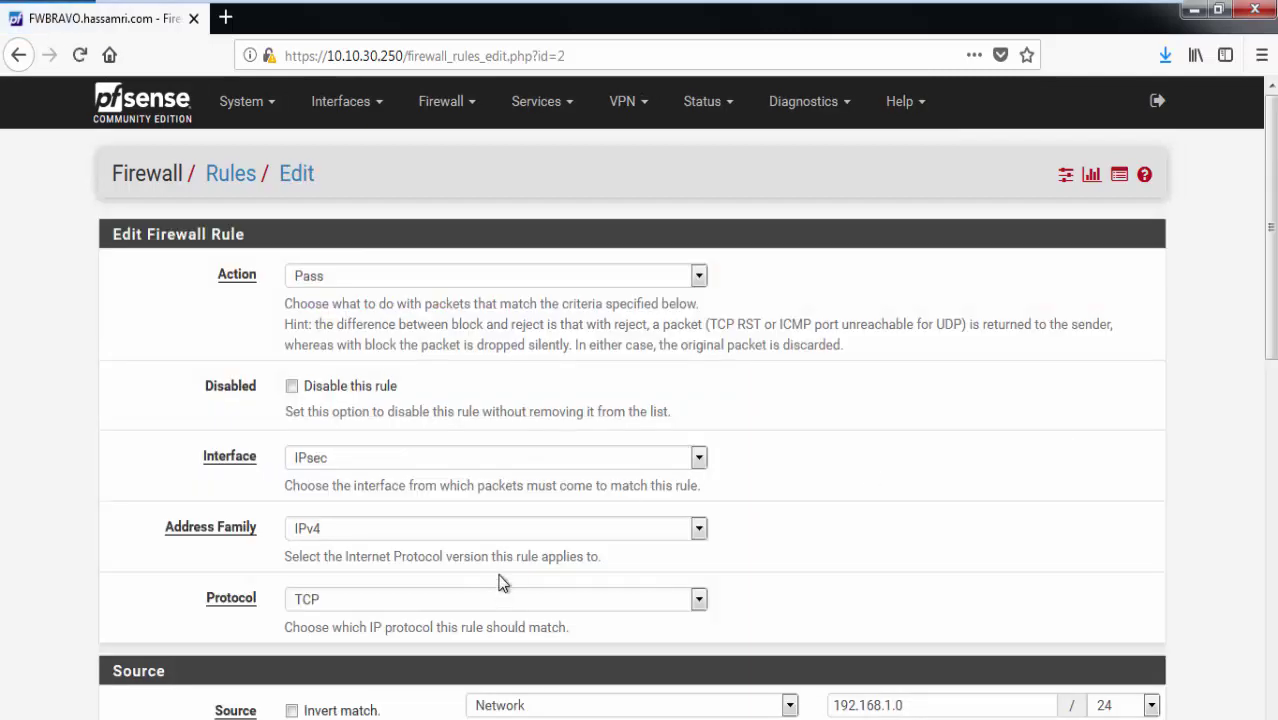
{"action": "left_click", "coordinate": [480, 598]}
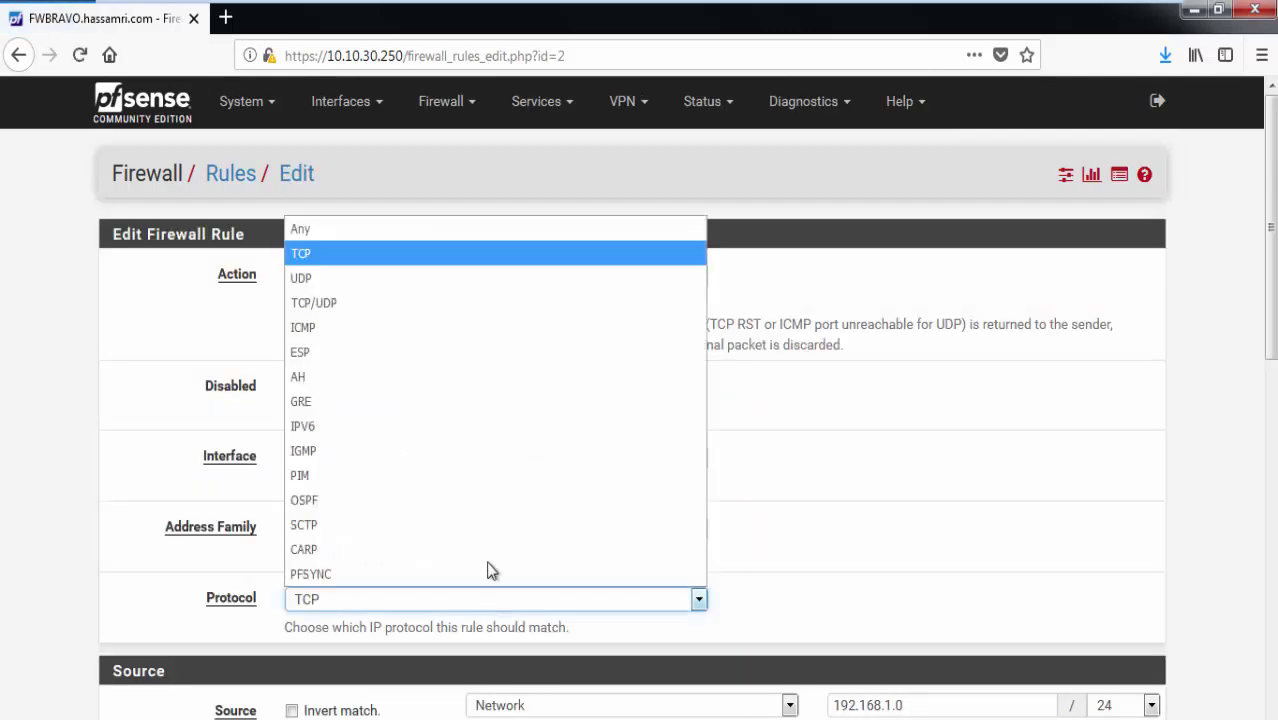
{"action": "left_click", "coordinate": [412, 228]}
{"action": "scroll", "coordinate": [640, 400], "scroll_direction": "down", "scroll_amount": 7}
{"action": "left_click", "coordinate": [318, 638]}
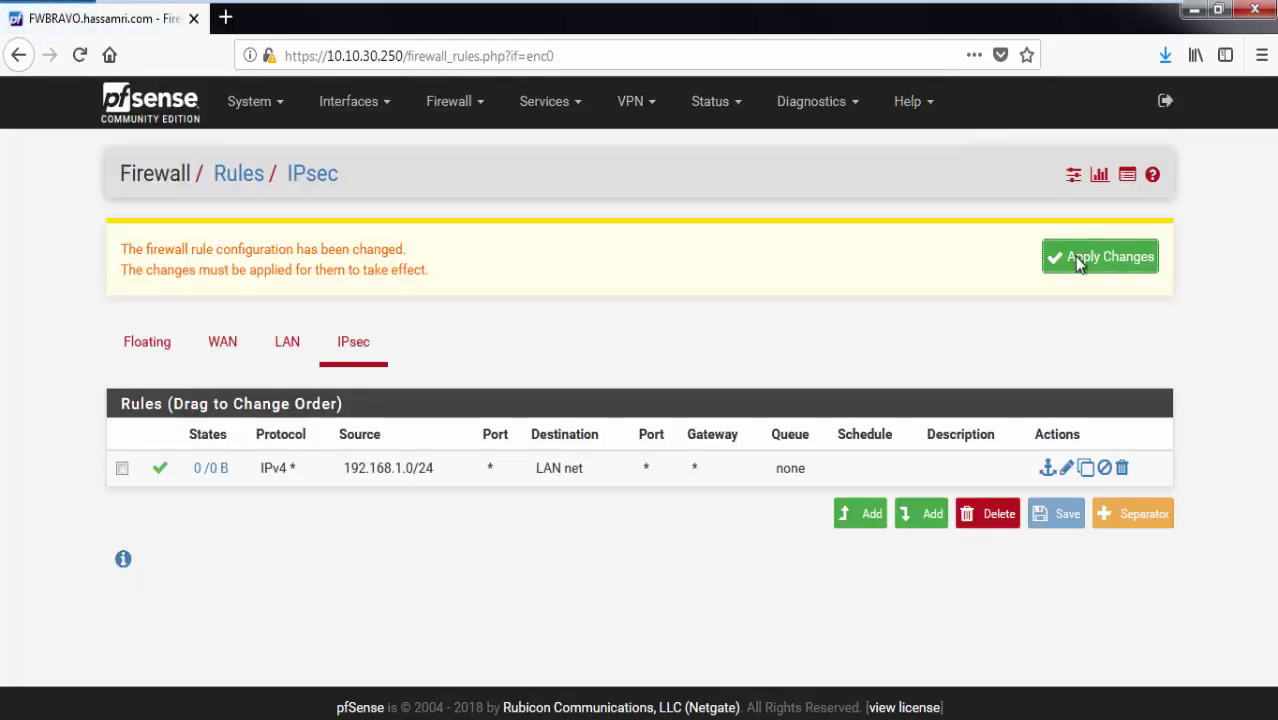
{"action": "left_click", "coordinate": [1078, 262]}
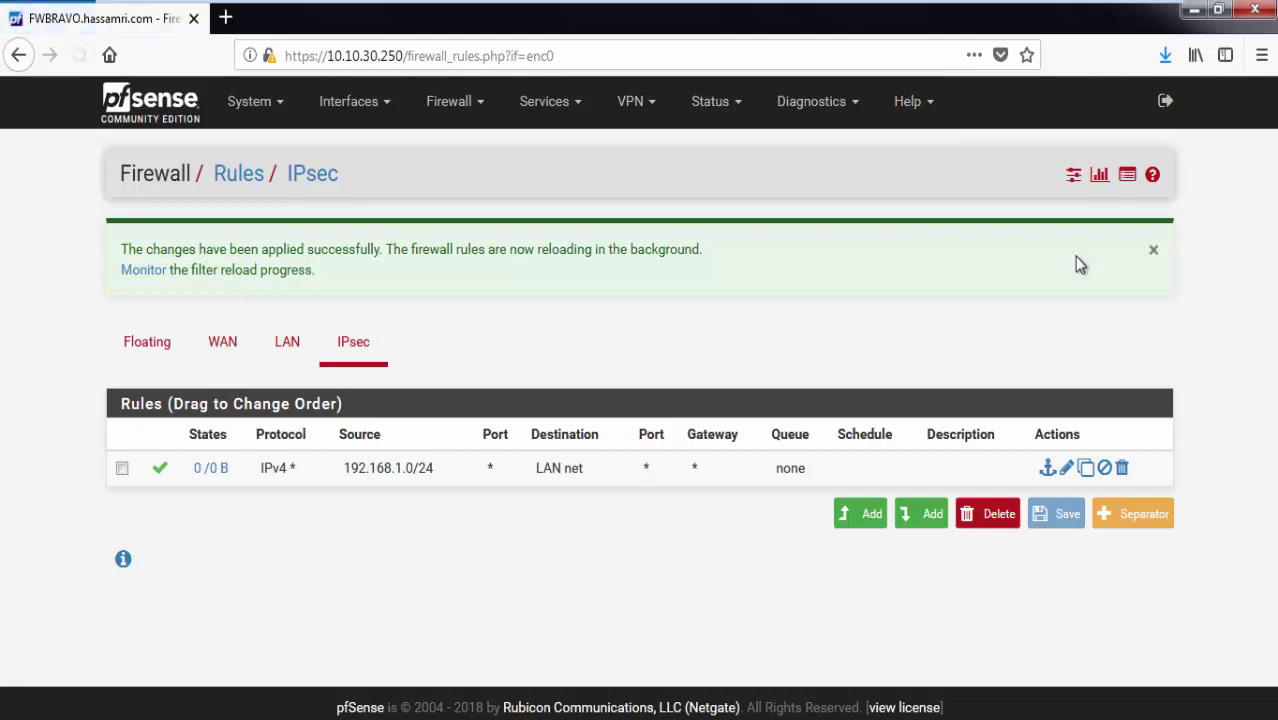
{"action": "left_click", "coordinate": [252, 101]}
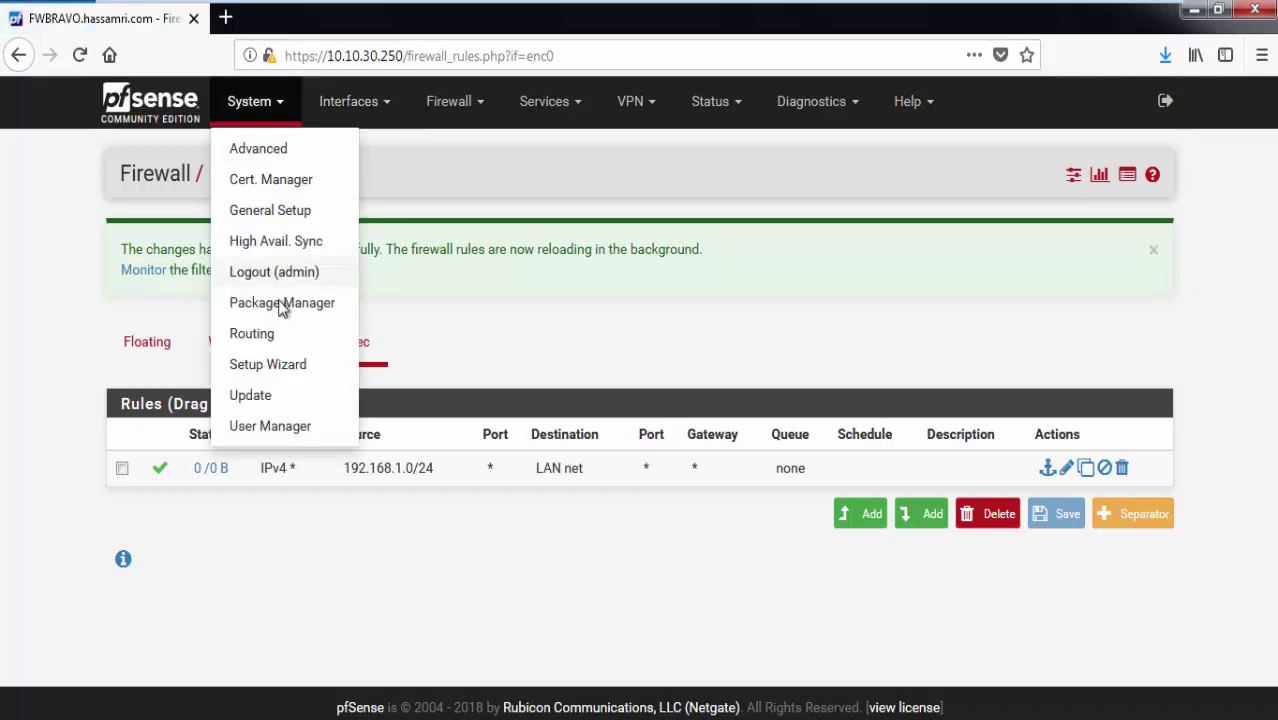
Add a new gateway named GW_TO_ALPHA, adapted from GW_TO_BRAVO in the notes.
{"action": "left_click", "coordinate": [271, 334]}
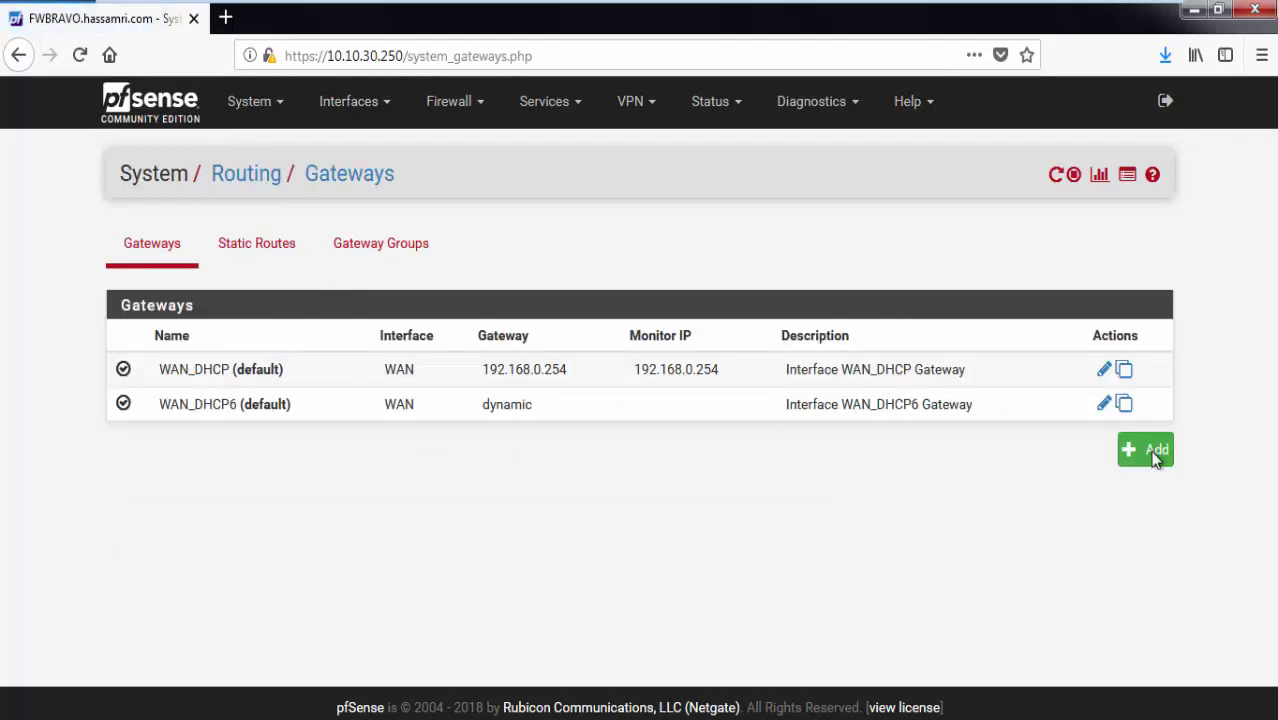
{"action": "left_click", "coordinate": [1155, 449]}
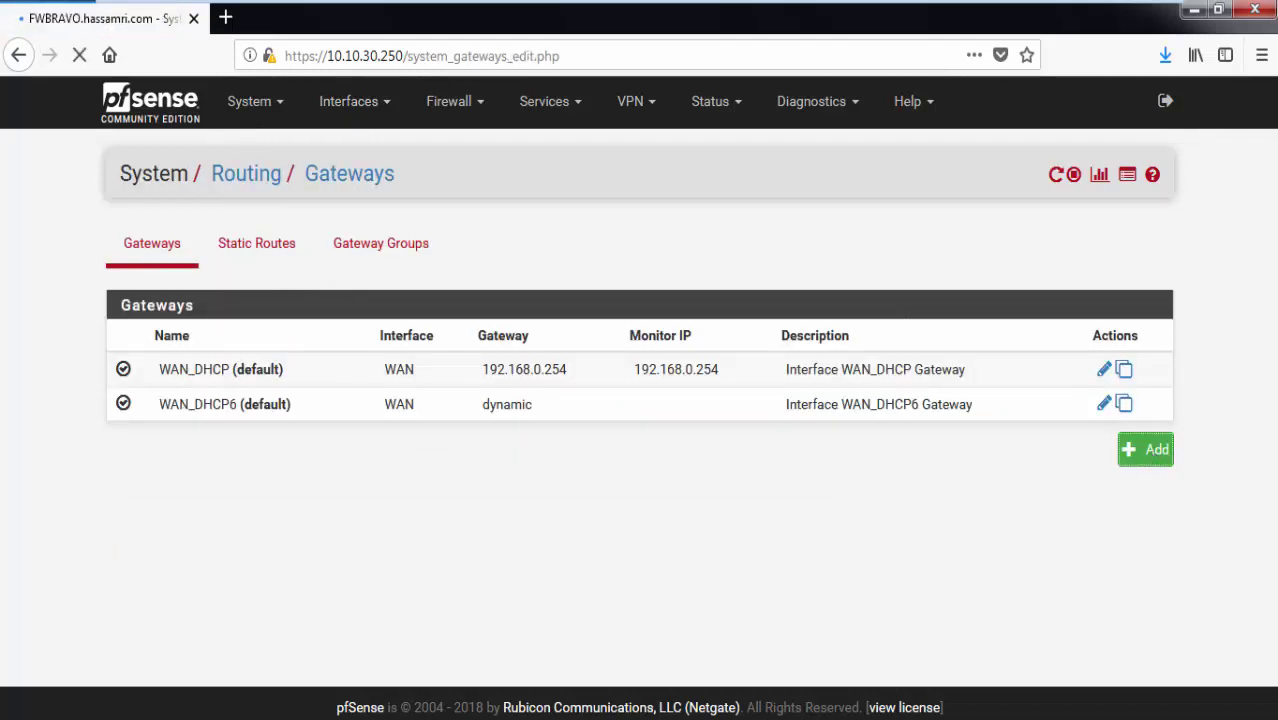
{"action": "key", "text": "alt+Tab"}
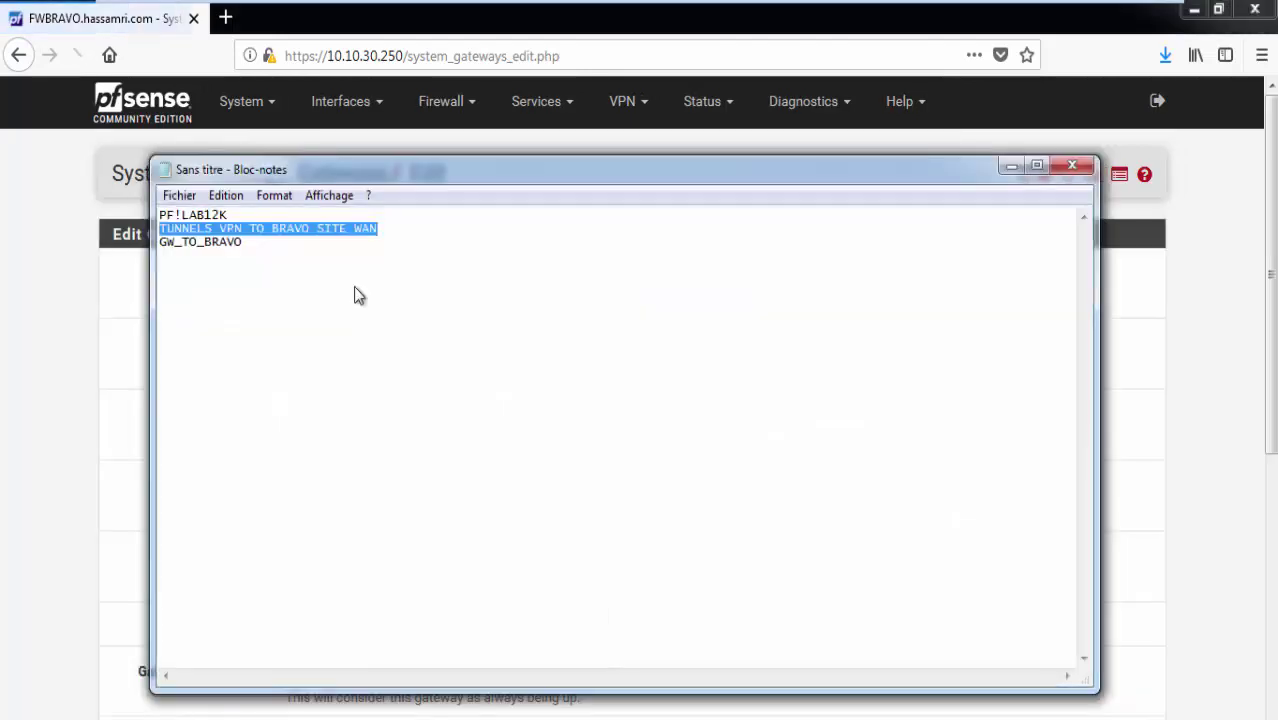
{"action": "left_click_drag", "start_coordinate": [244, 243], "coordinate": [146, 244]}
{"action": "key", "text": "ctrl+c"}
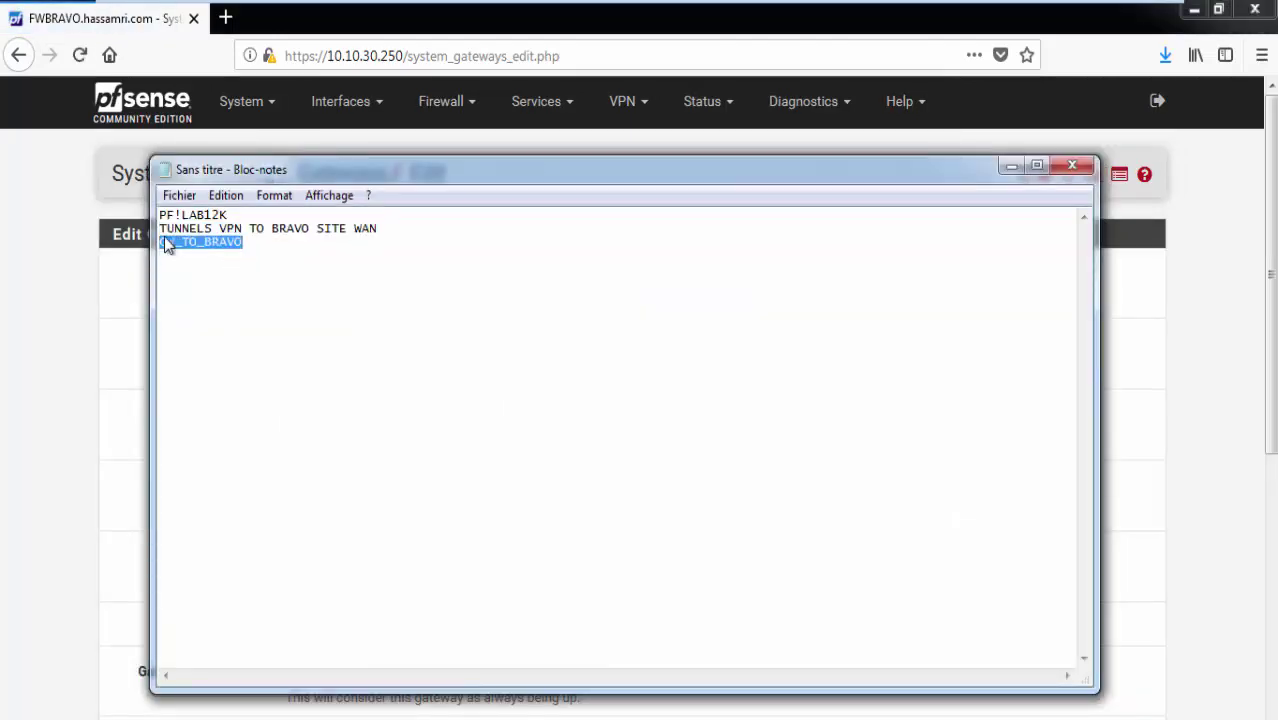
{"action": "key", "text": "alt+Tab"}
{"action": "left_click", "coordinate": [354, 487]}
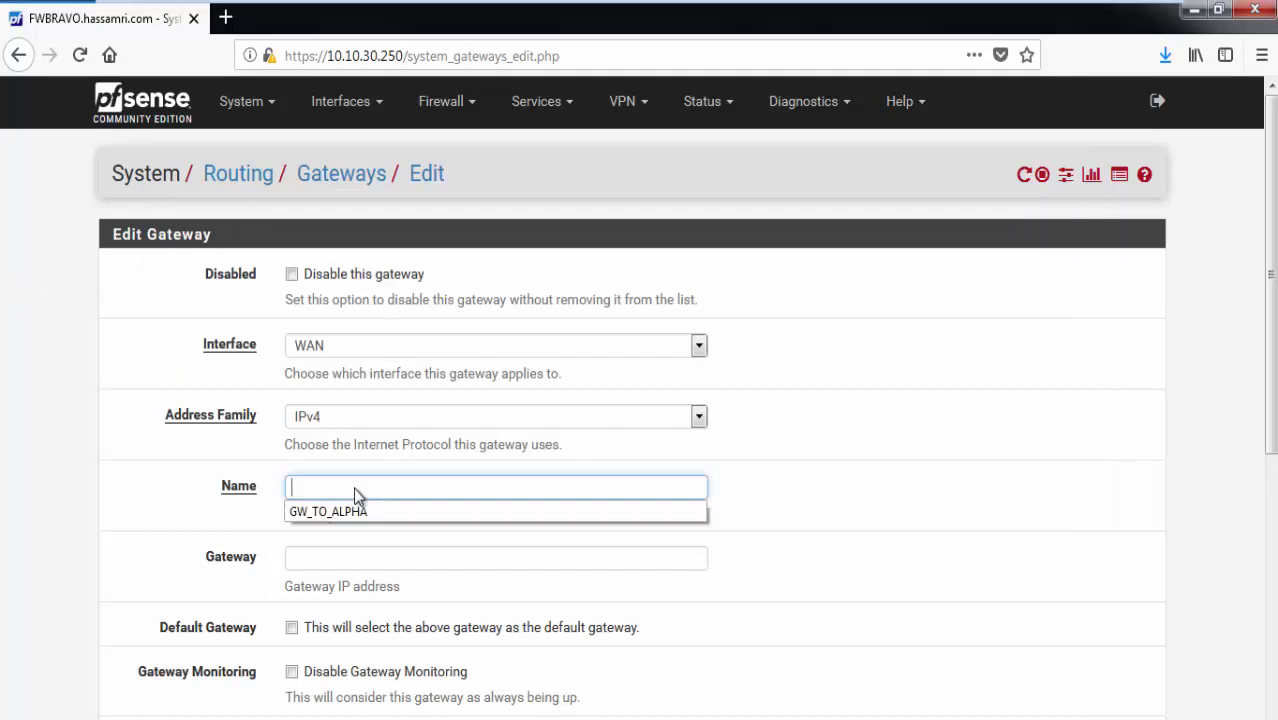
{"action": "key", "text": "ctrl+v"}
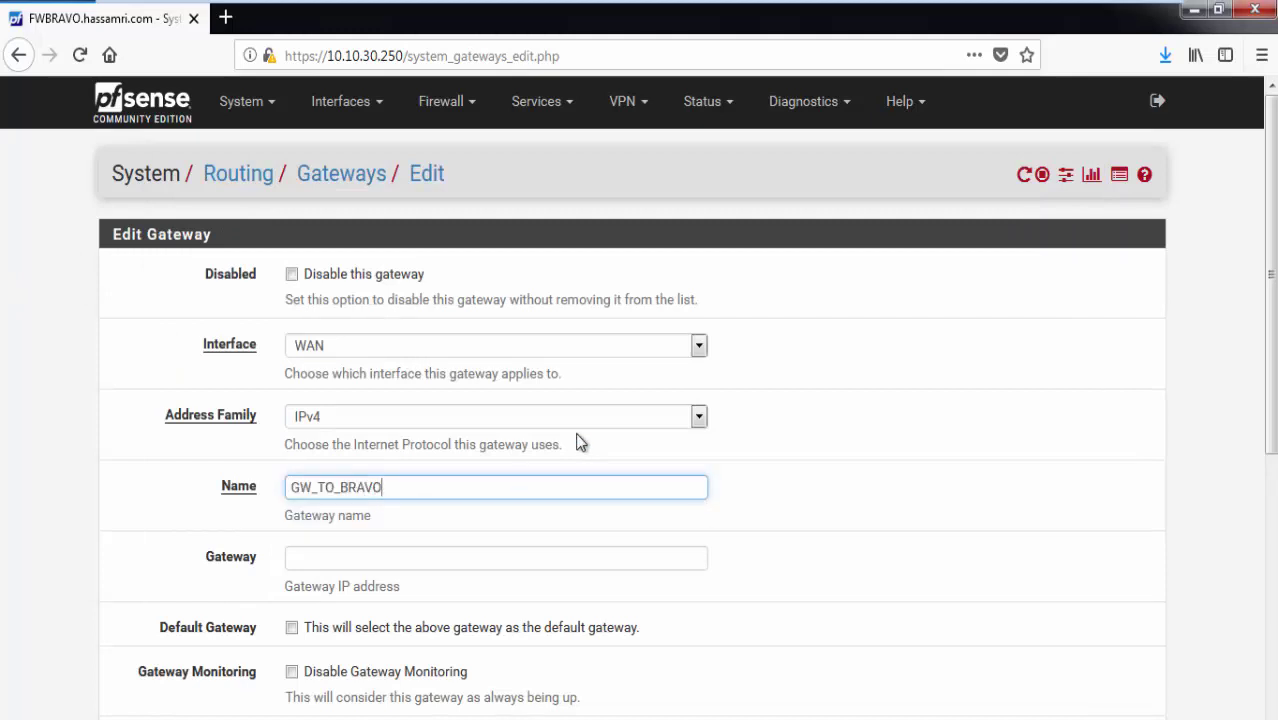
{"action": "key", "text": "BackSpace"}
{"action": "key", "text": "BackSpace"}
{"action": "key", "text": "BackSpace"}
{"action": "key", "text": "BackSpace"}
{"action": "key", "text": "BackSpace"}
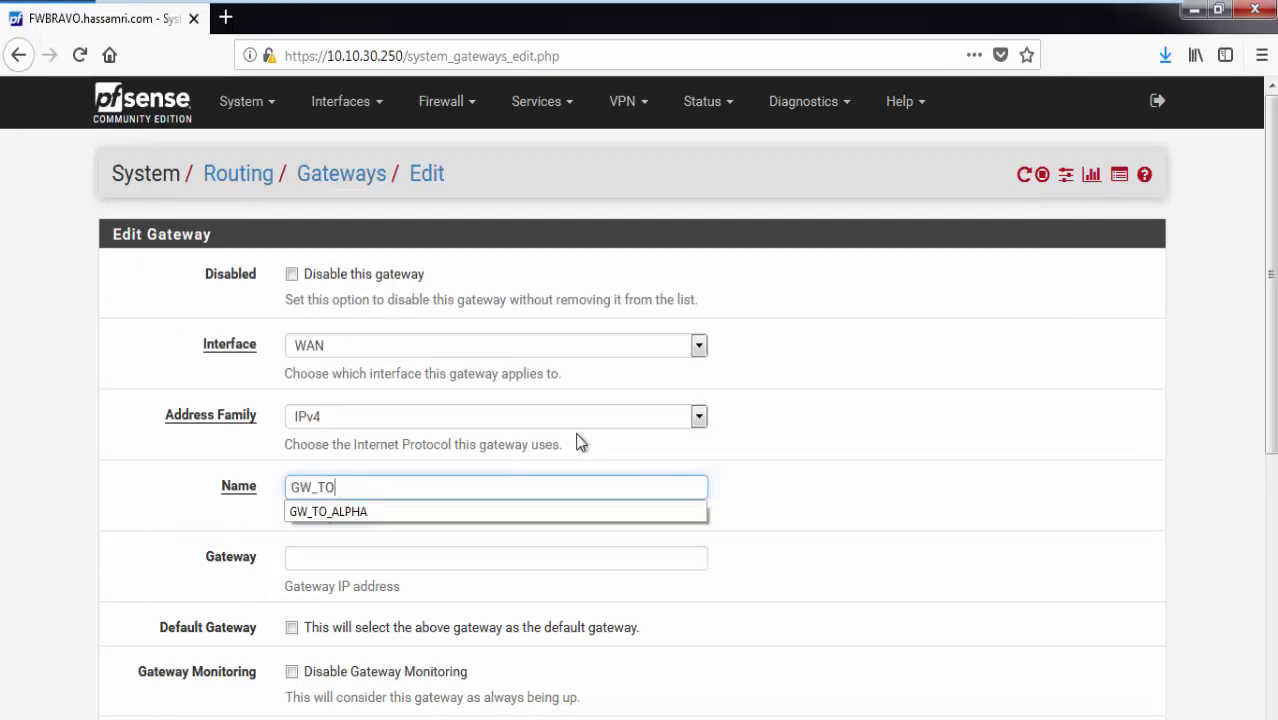
{"action": "type", "text": "ALPH"}
{"action": "left_click", "coordinate": [533, 513]}
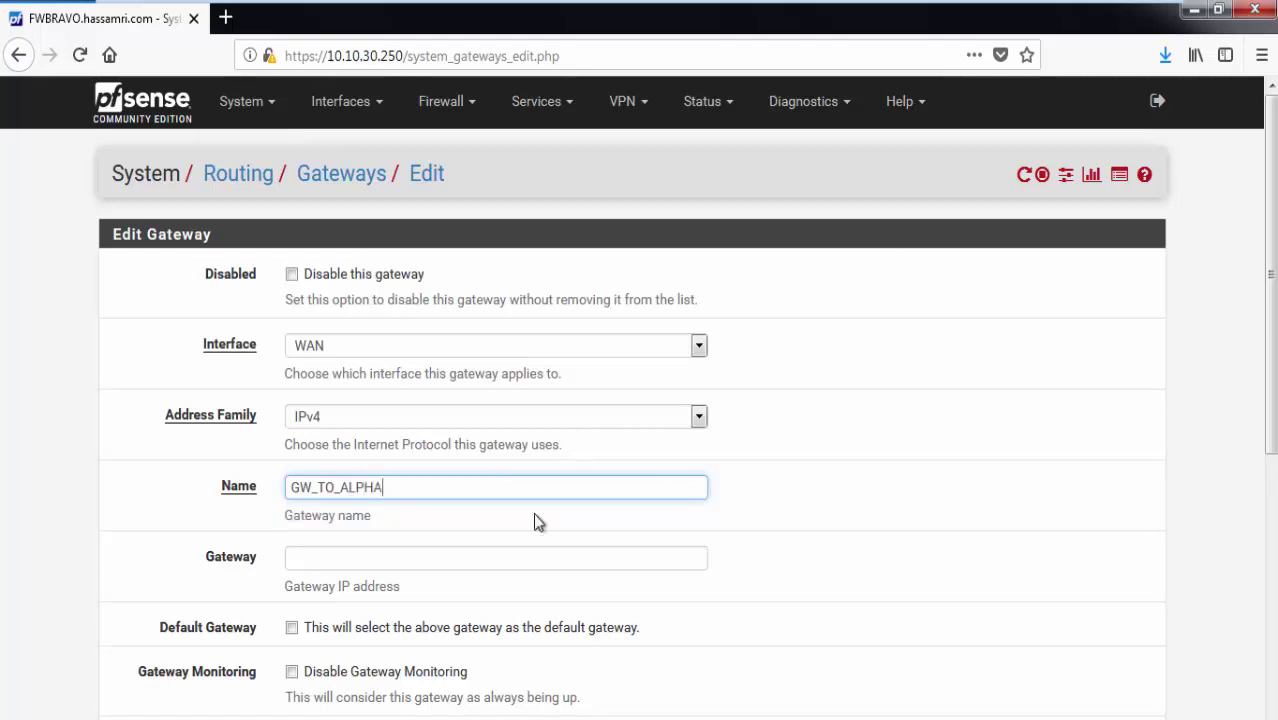
Give the gateway address 10.10.30.250 on the LAN interface, then save and apply.
{"action": "left_click", "coordinate": [523, 556]}
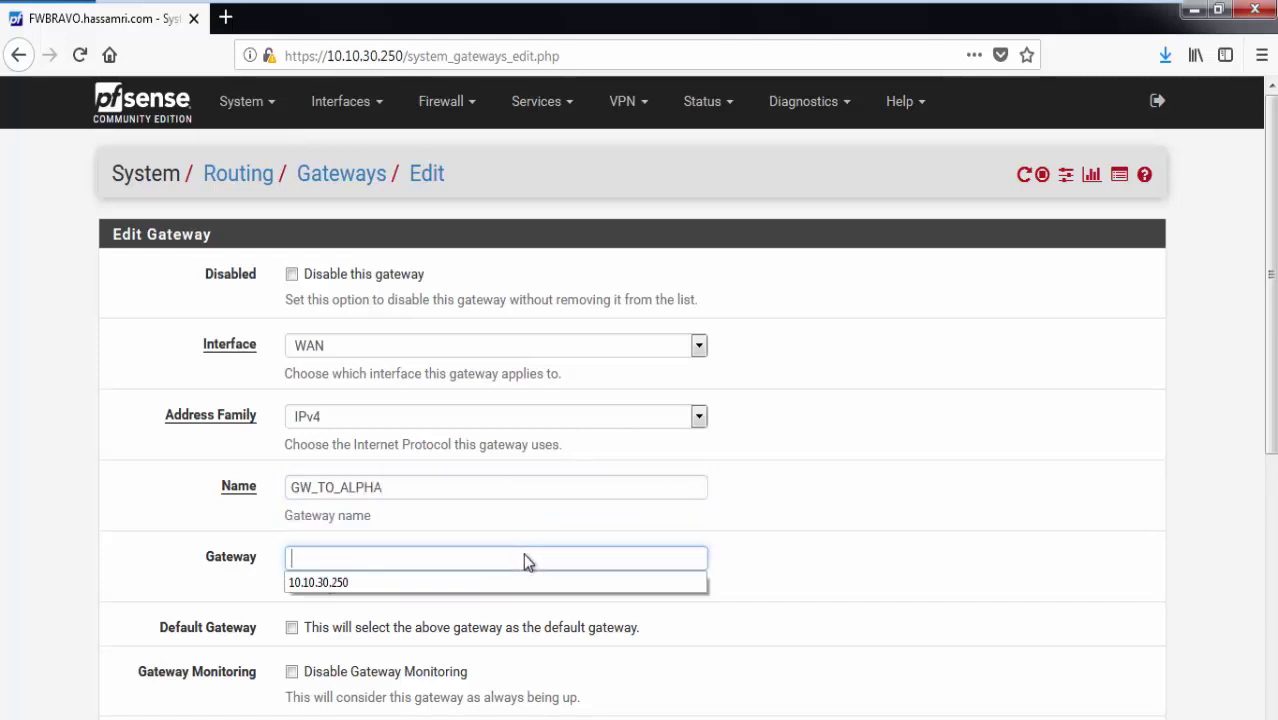
{"action": "left_click", "coordinate": [520, 580]}
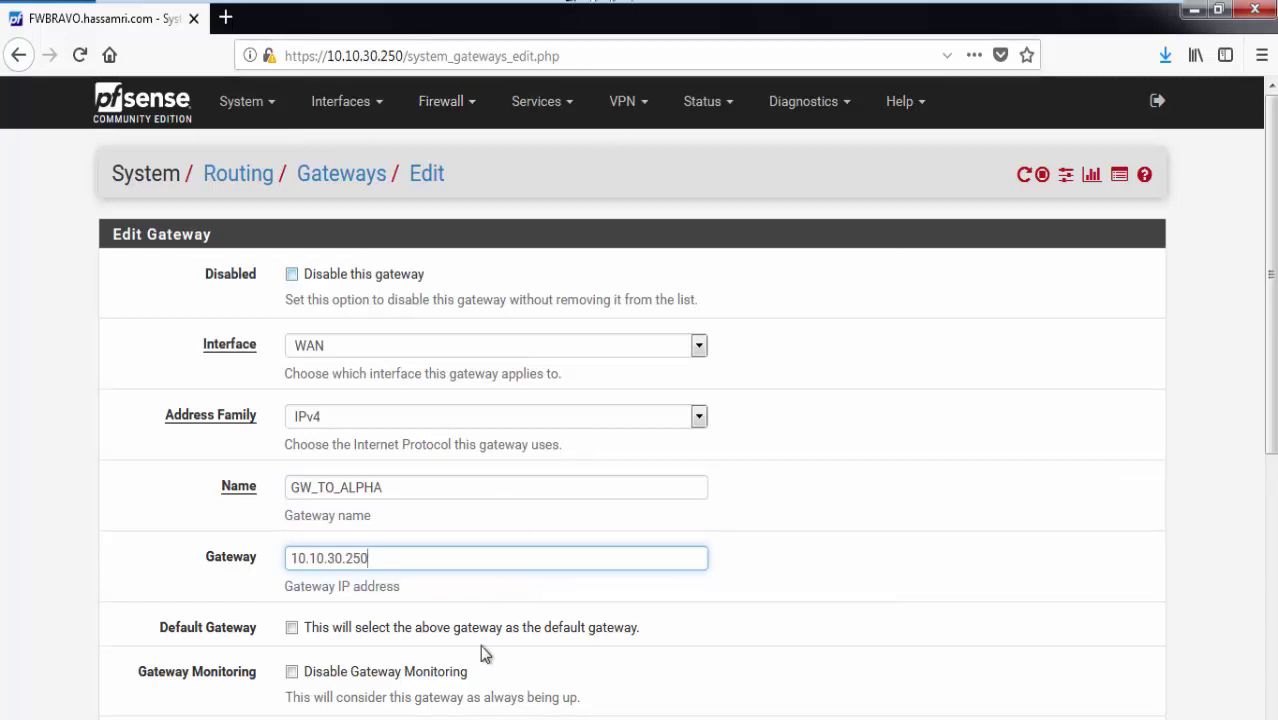
{"action": "left_click", "coordinate": [474, 345]}
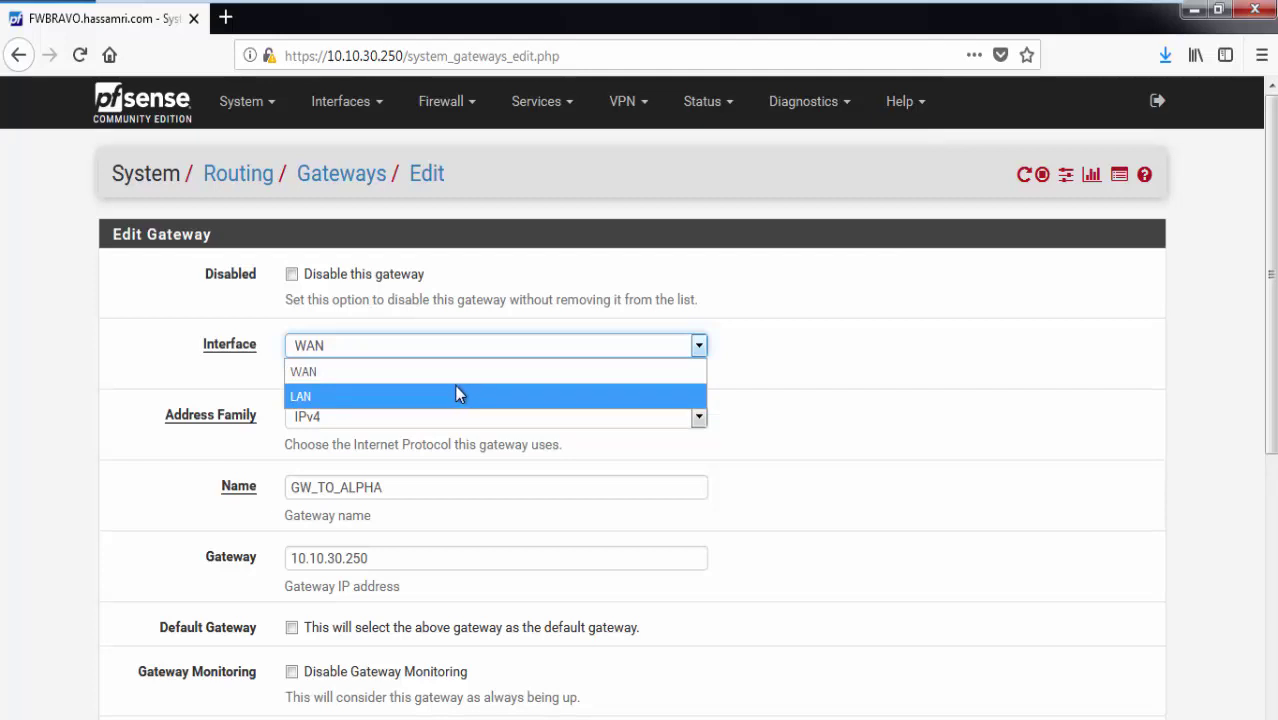
{"action": "left_click", "coordinate": [452, 394]}
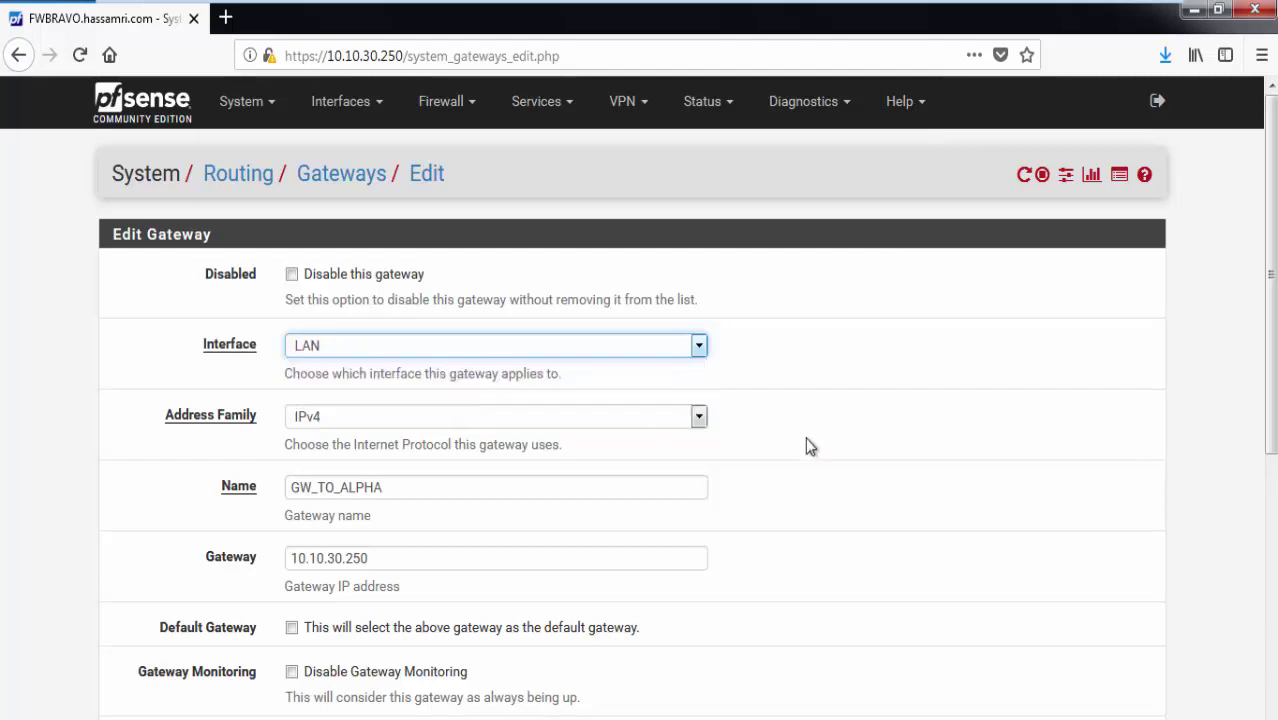
{"action": "scroll", "coordinate": [802, 476], "scroll_direction": "down", "scroll_amount": 5}
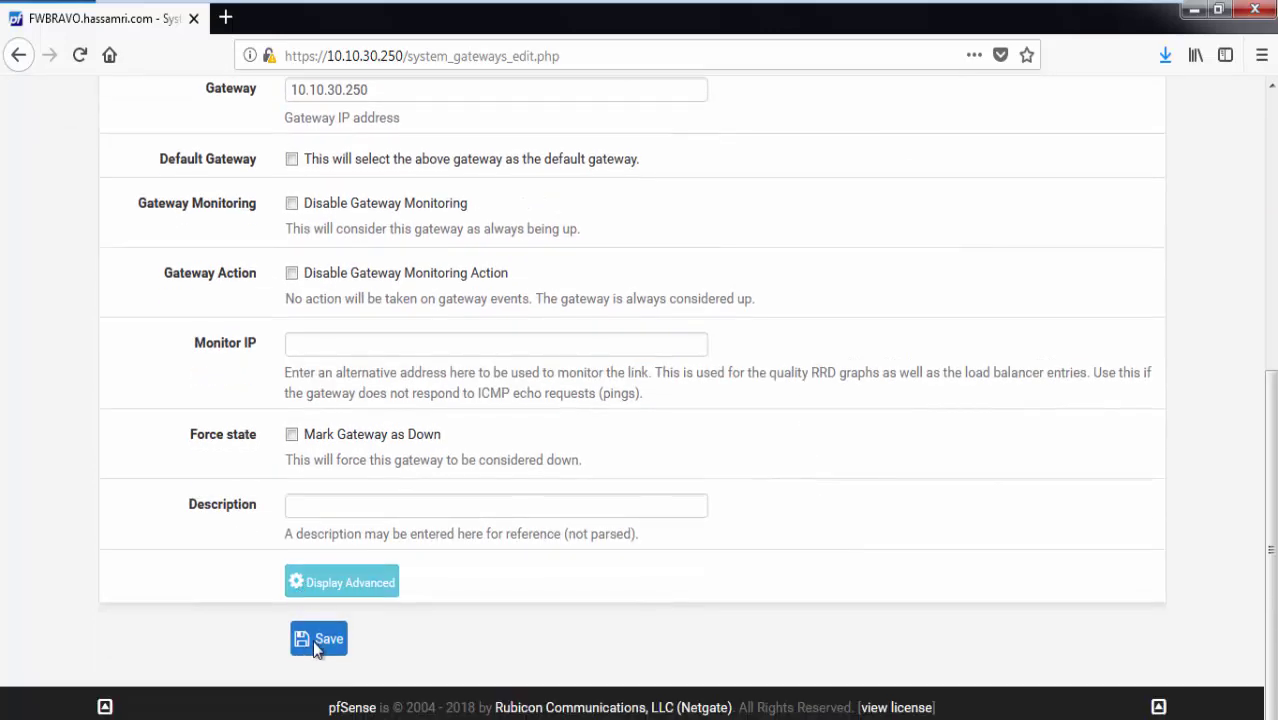
{"action": "left_click", "coordinate": [316, 647]}
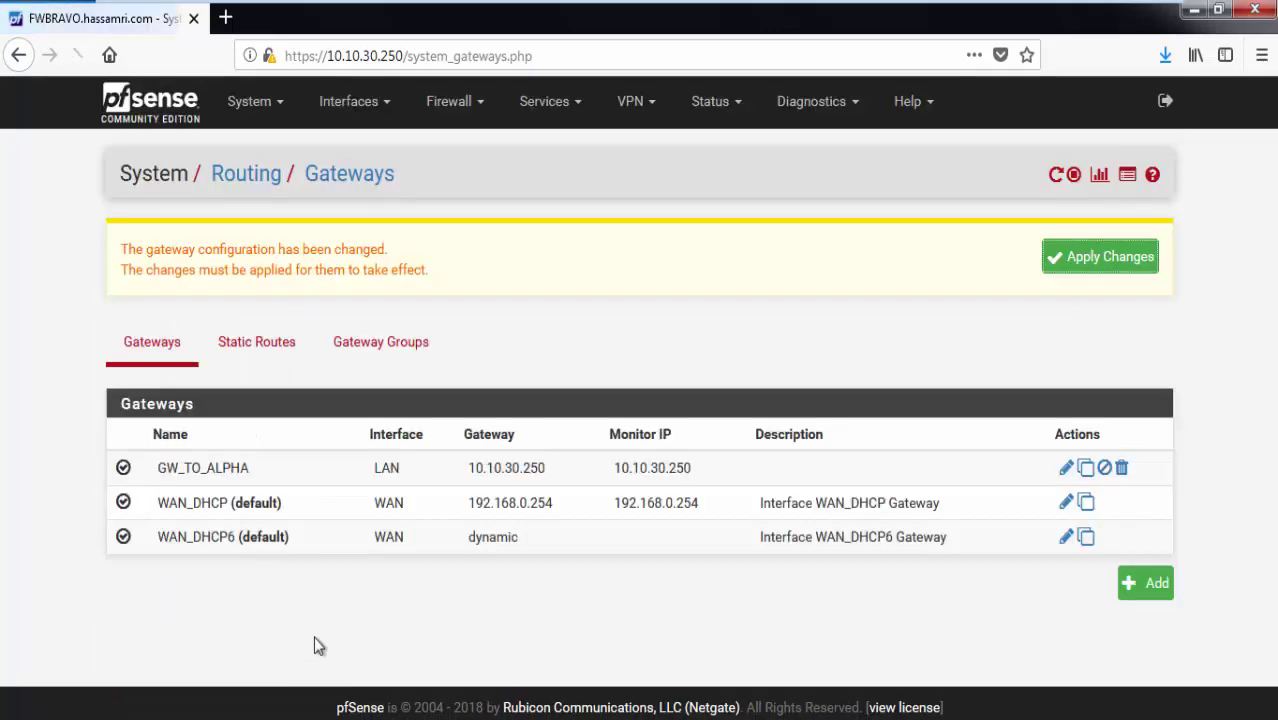
{"action": "left_click", "coordinate": [1094, 255]}
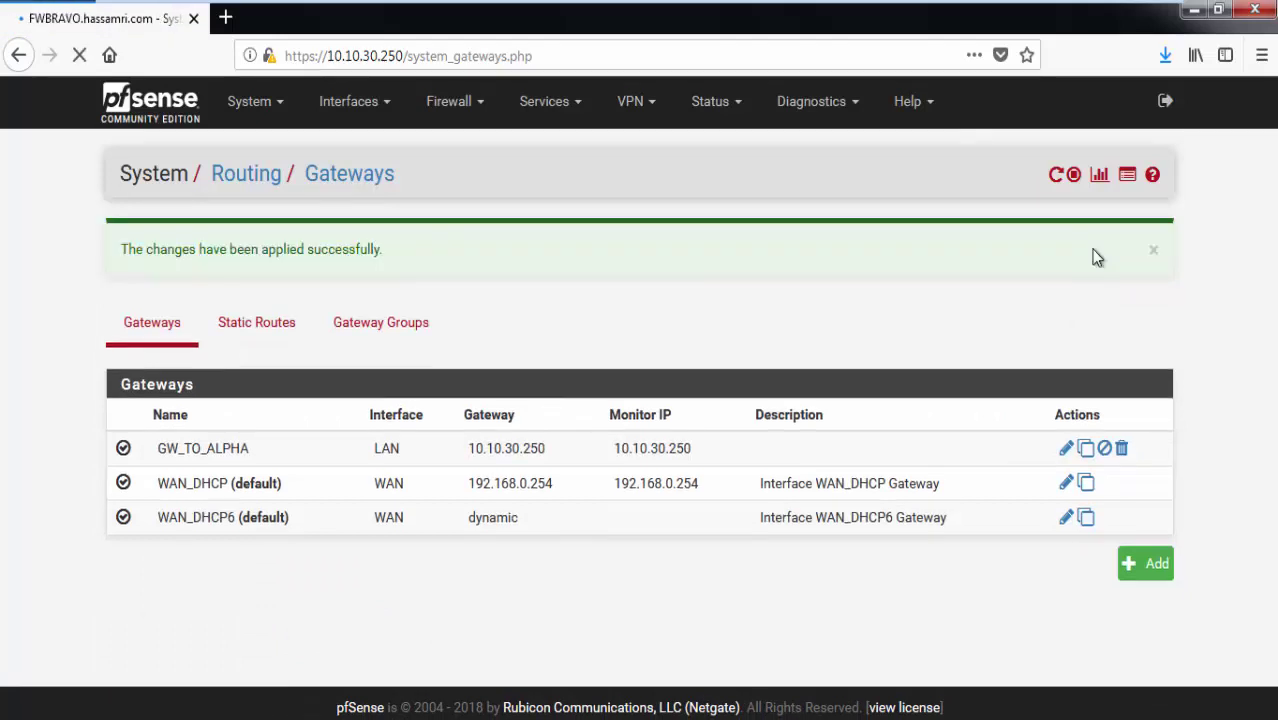
Add and apply a WAN pass rule for ICMP on FWBRAVO.
{"action": "left_click", "coordinate": [448, 103]}
{"action": "left_click", "coordinate": [446, 210]}
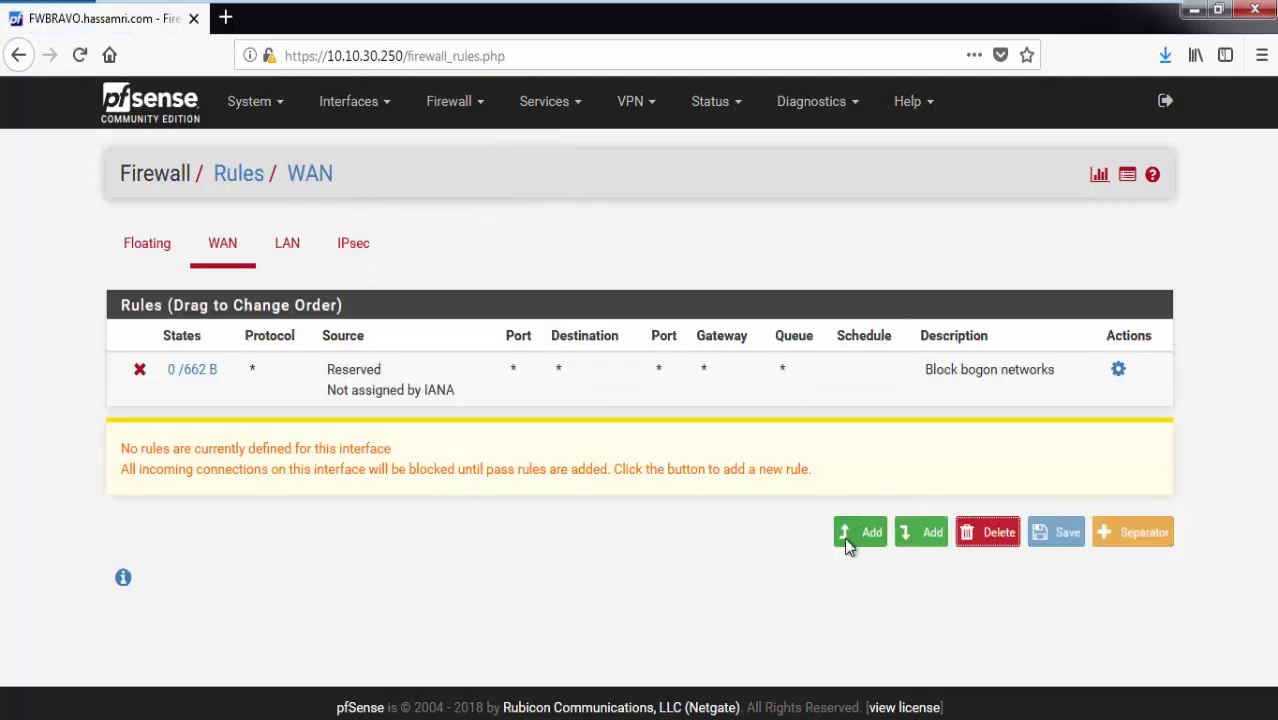
{"action": "left_click", "coordinate": [844, 537]}
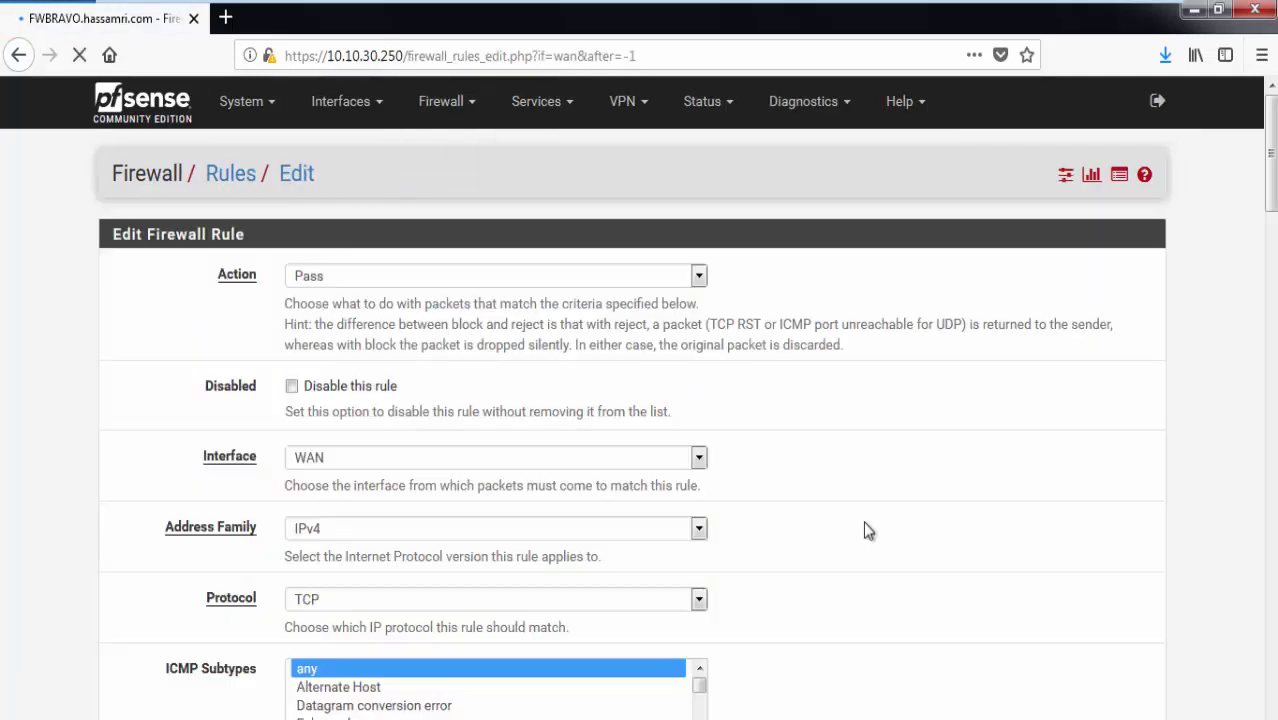
{"action": "left_click", "coordinate": [391, 598]}
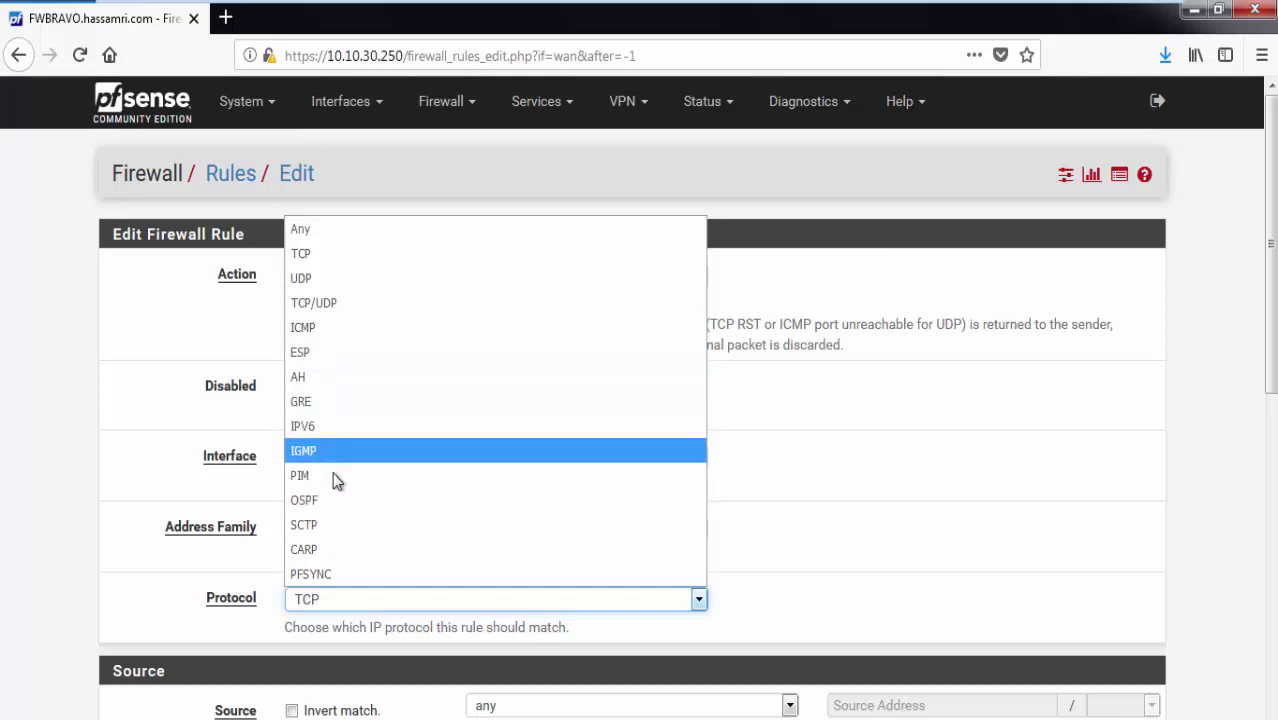
{"action": "left_click", "coordinate": [315, 334]}
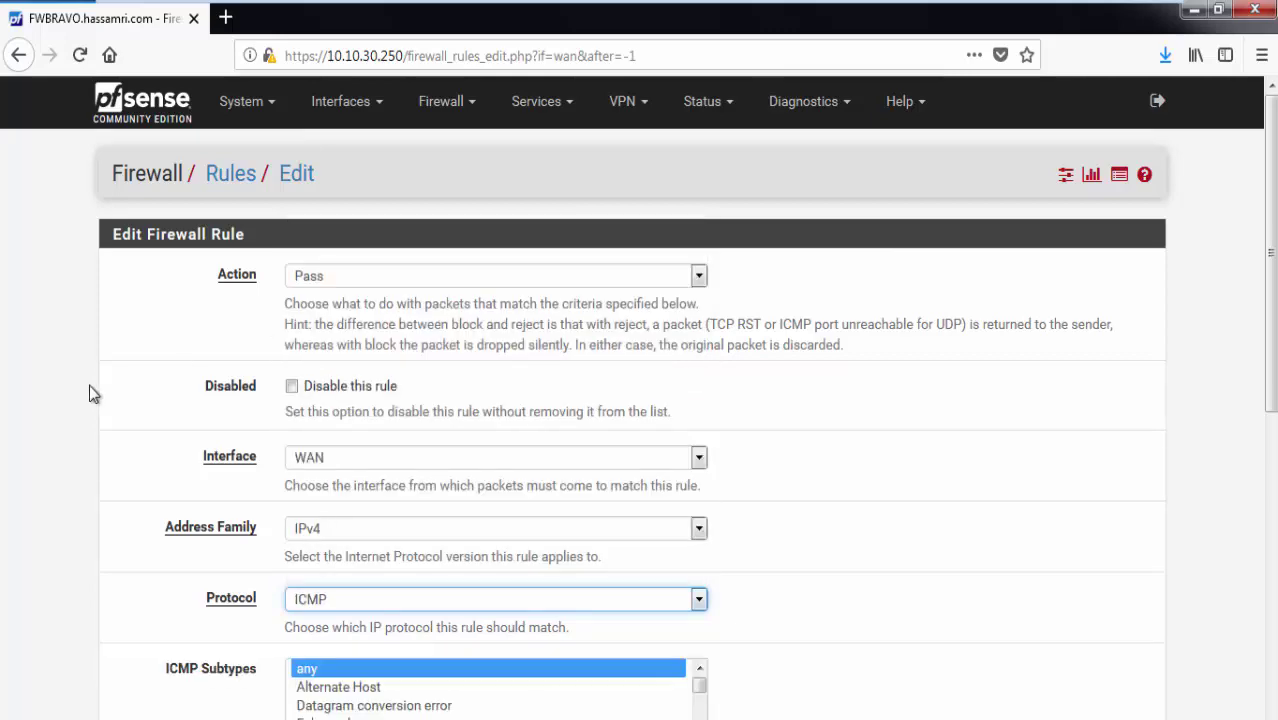
{"action": "scroll", "coordinate": [281, 643], "scroll_direction": "down", "scroll_amount": 10}
{"action": "left_click", "coordinate": [312, 639]}
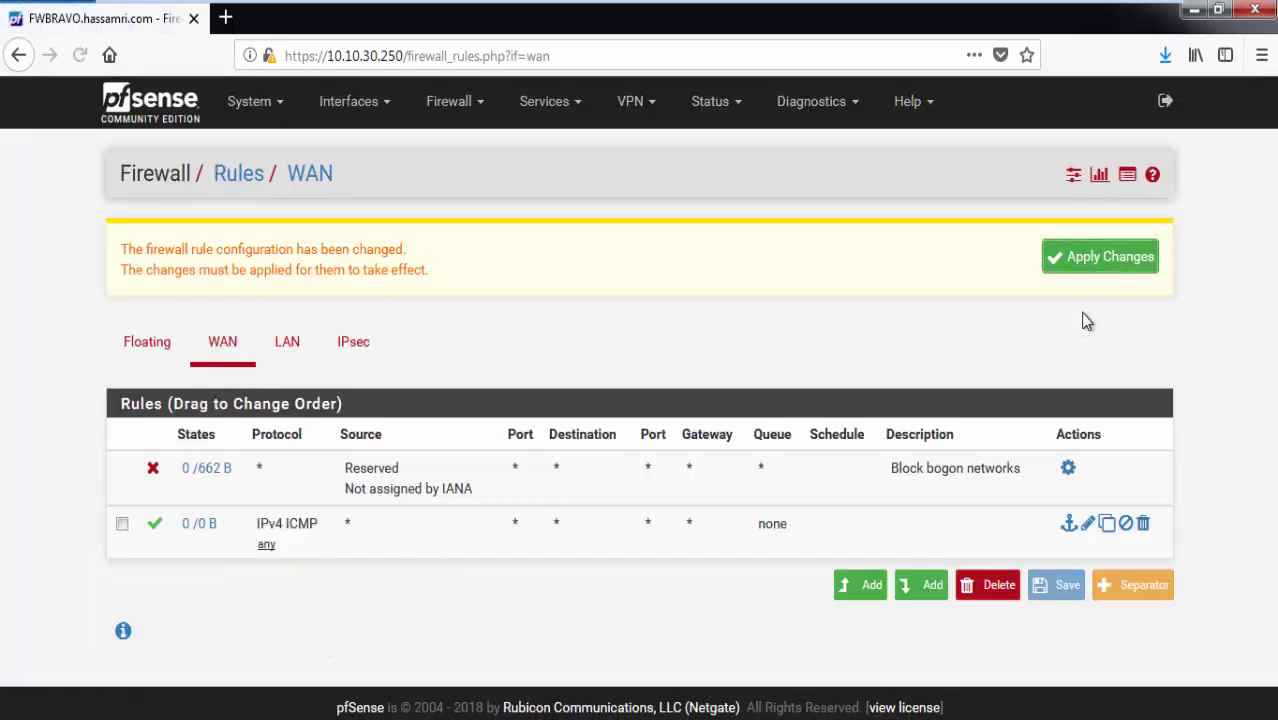
{"action": "left_click", "coordinate": [1072, 261]}
Move to the FWALPHA pfSense console and open its Firewall menu.
{"action": "mouse_move", "coordinate": [487, 8]}
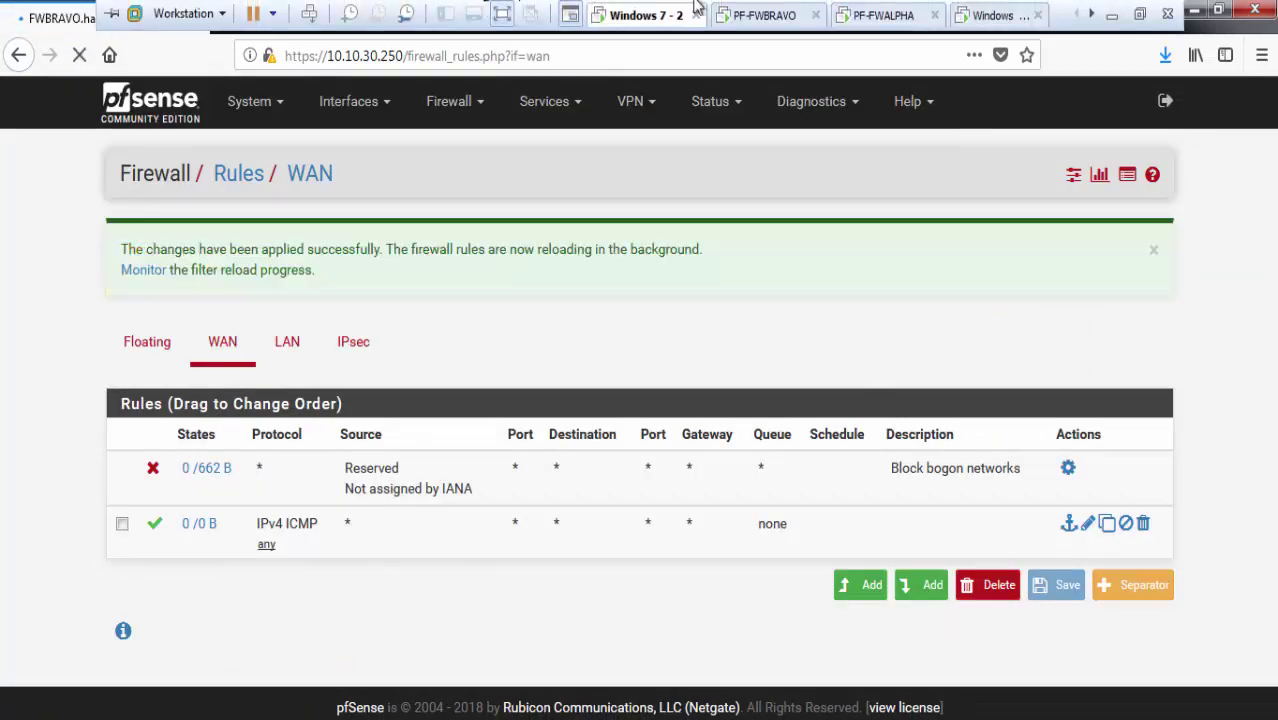
{"action": "left_click", "coordinate": [868, 15]}
{"action": "left_click", "coordinate": [990, 15]}
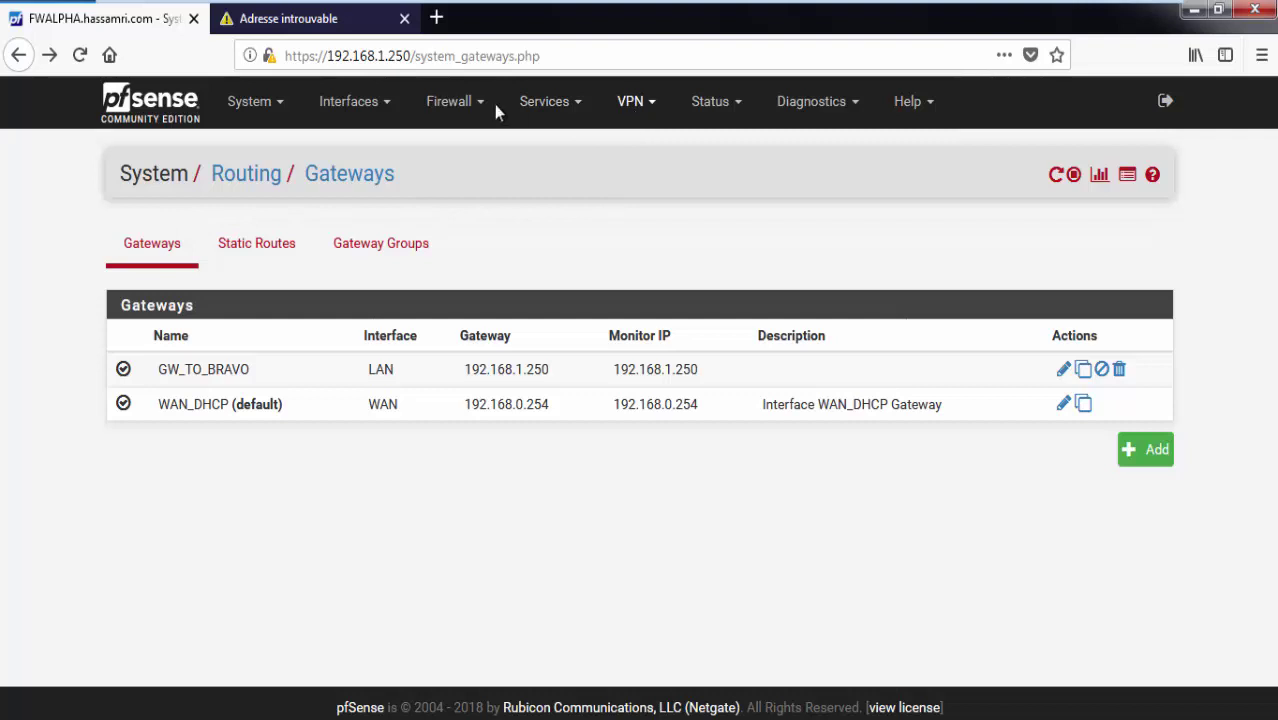
{"action": "left_click", "coordinate": [440, 101]}
On FWALPHA, add a WAN pass rule matching ICMP, save it and apply the change.
{"action": "left_click", "coordinate": [437, 206]}
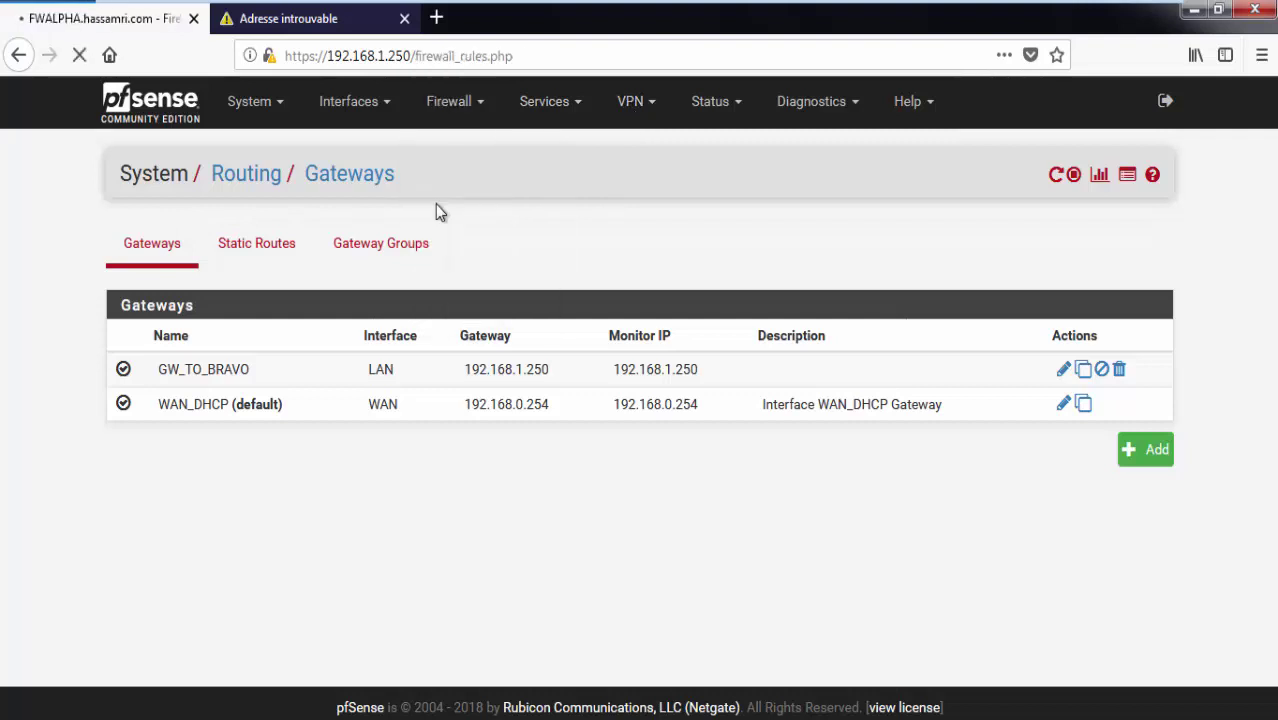
{"action": "left_click", "coordinate": [352, 244]}
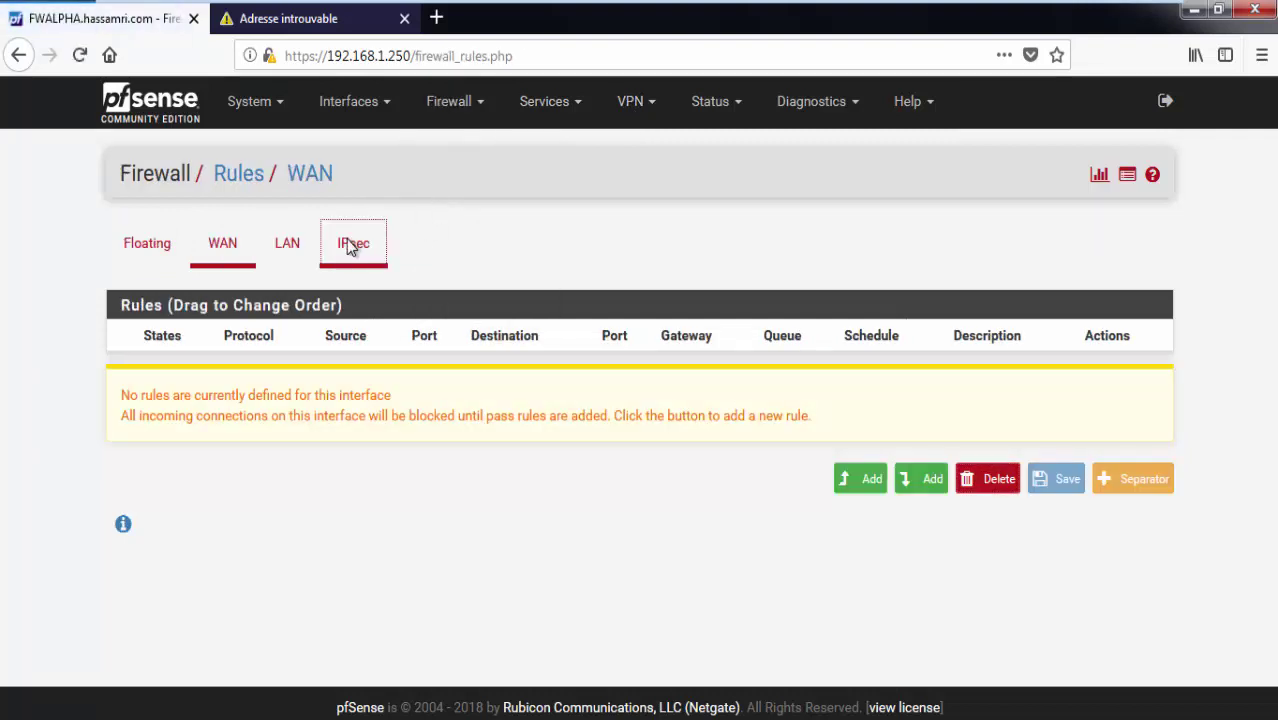
{"action": "left_click", "coordinate": [224, 245]}
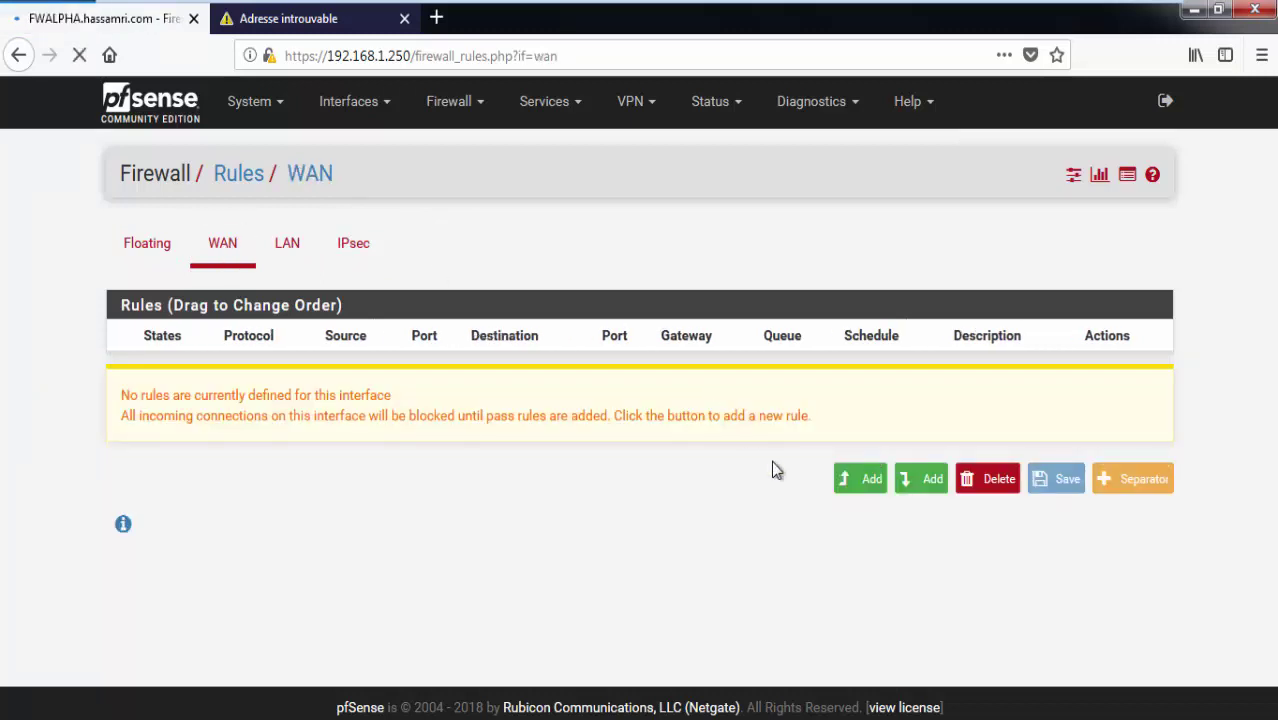
{"action": "left_click", "coordinate": [866, 476]}
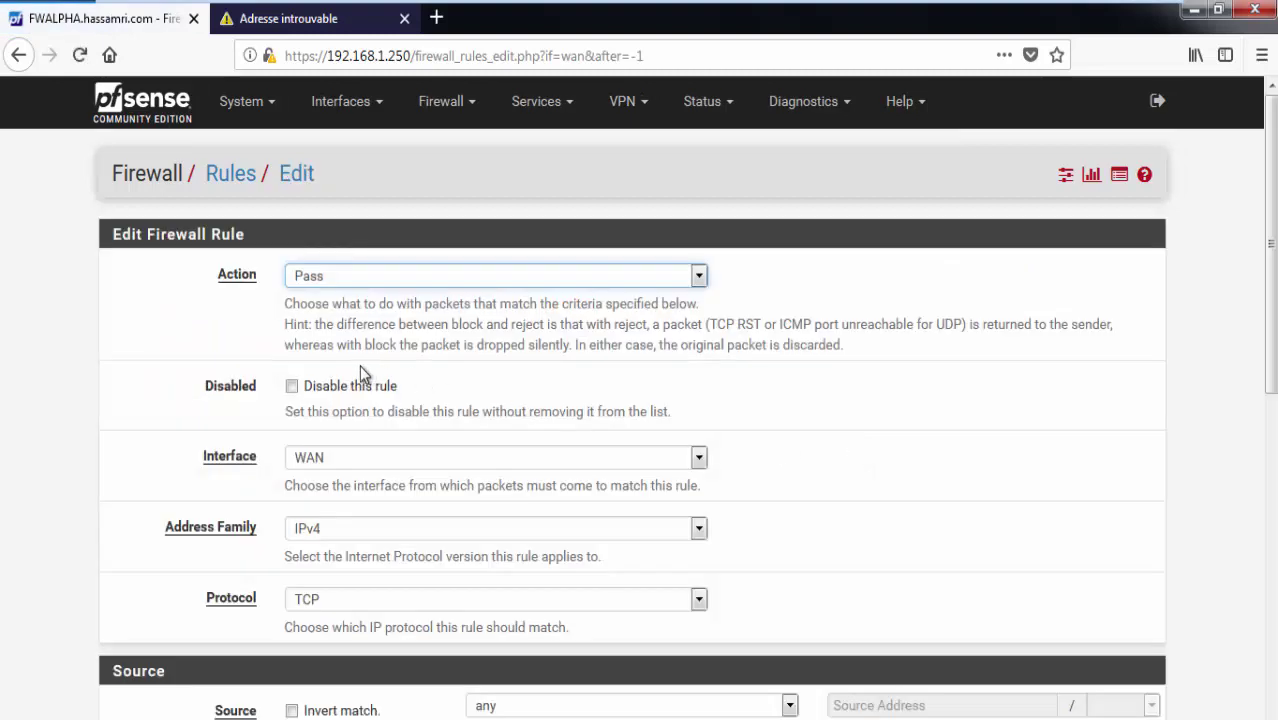
{"action": "scroll", "coordinate": [75, 375], "scroll_direction": "down", "scroll_amount": 2}
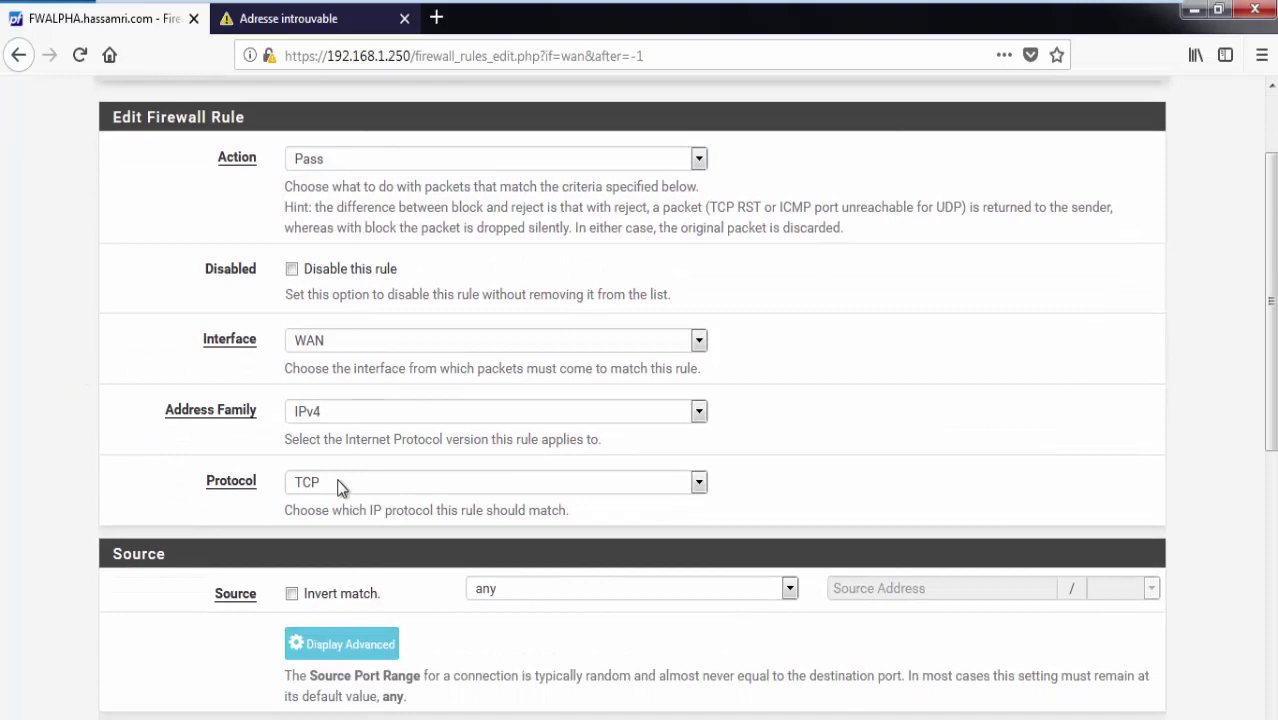
{"action": "left_click", "coordinate": [337, 487]}
{"action": "left_click", "coordinate": [3, 393]}
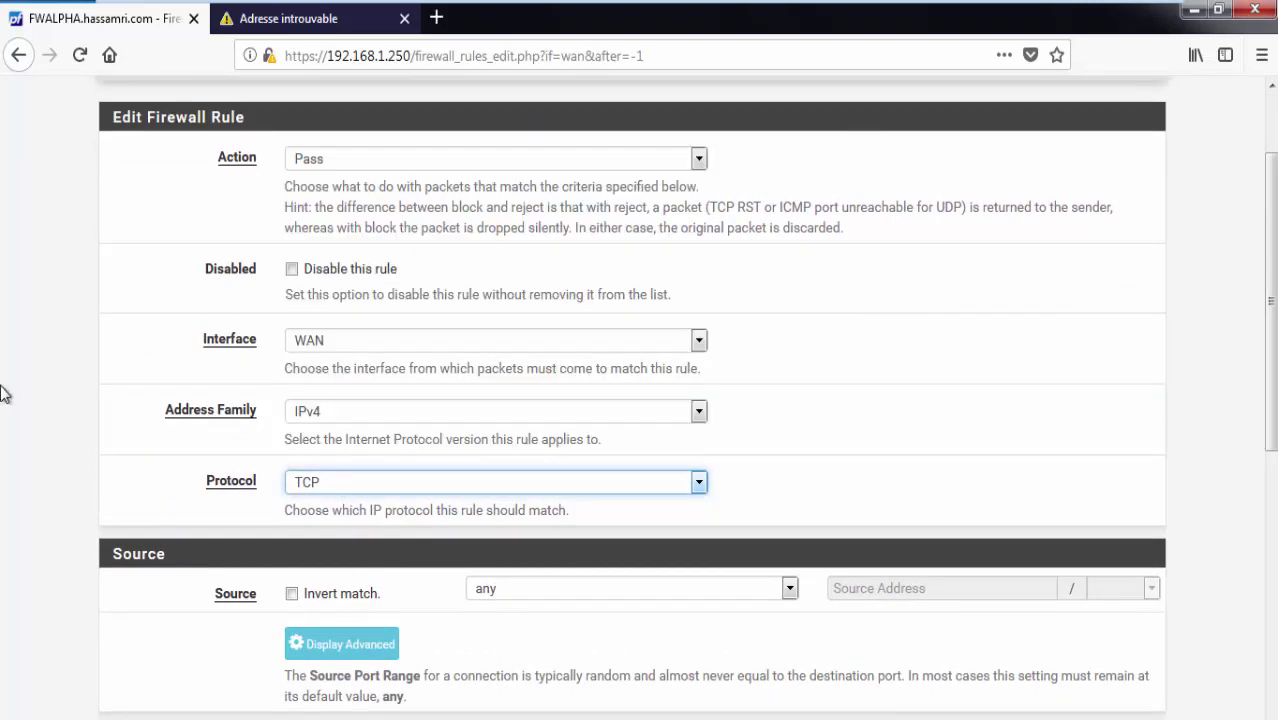
{"action": "scroll", "coordinate": [25, 405], "scroll_direction": "down", "scroll_amount": 7}
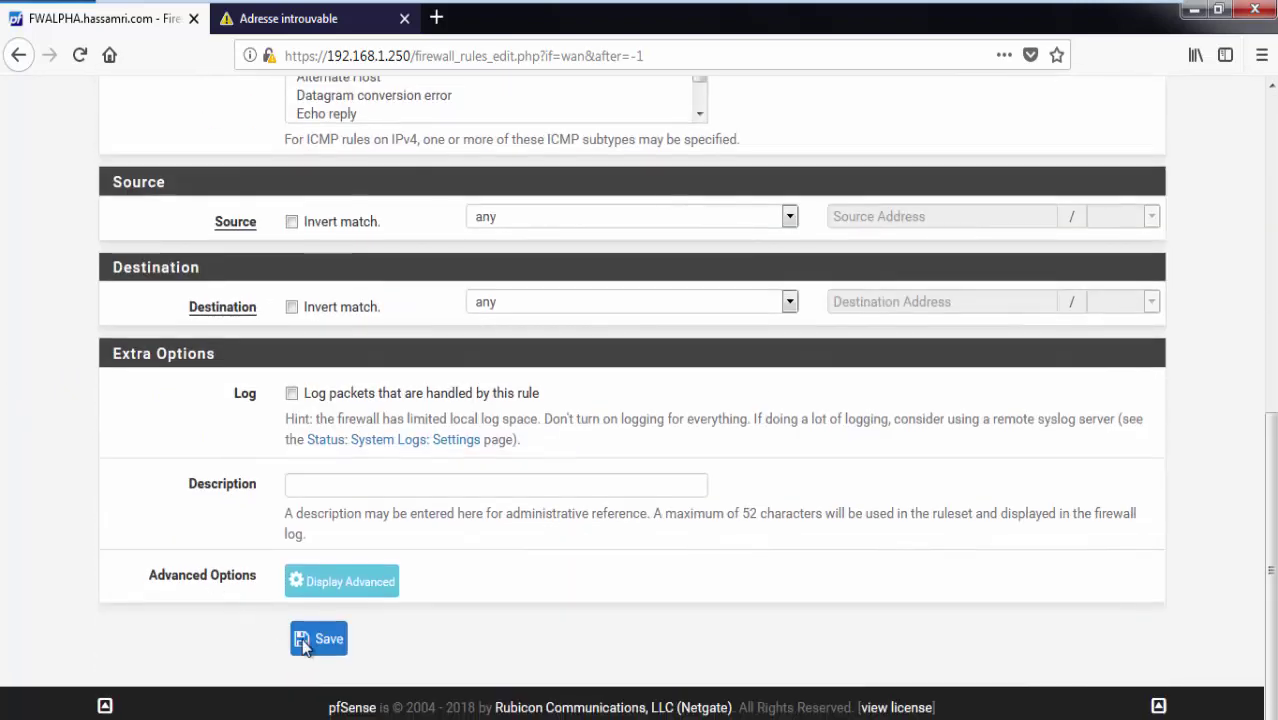
{"action": "left_click", "coordinate": [305, 647]}
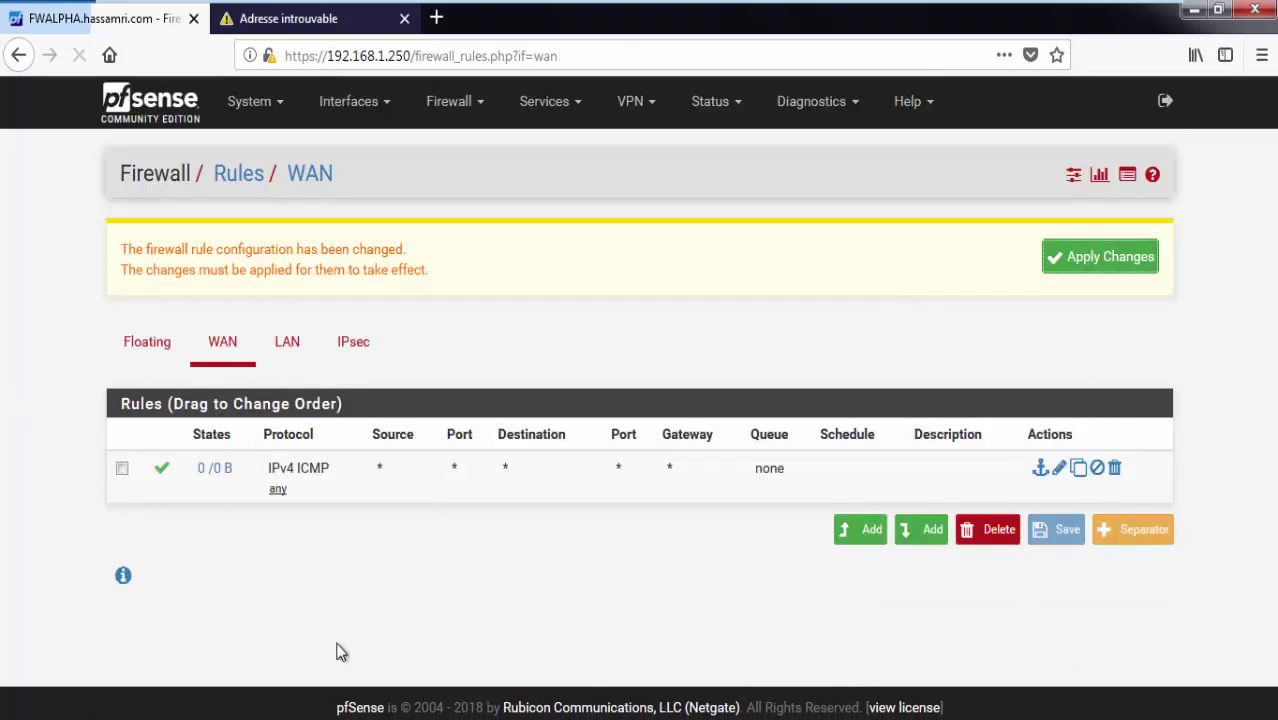
{"action": "left_click", "coordinate": [1096, 259]}
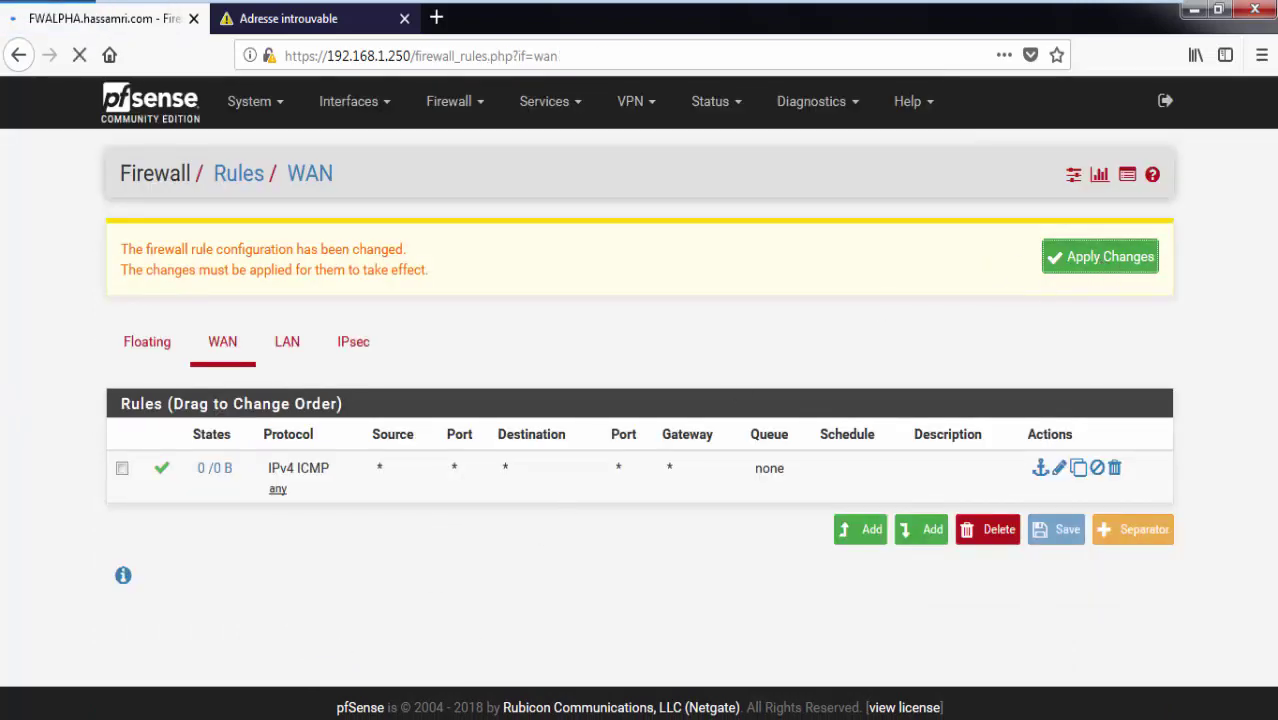
Bring the Command Prompt forward and clear it with cls.
{"action": "key", "text": "alt+Tab"}
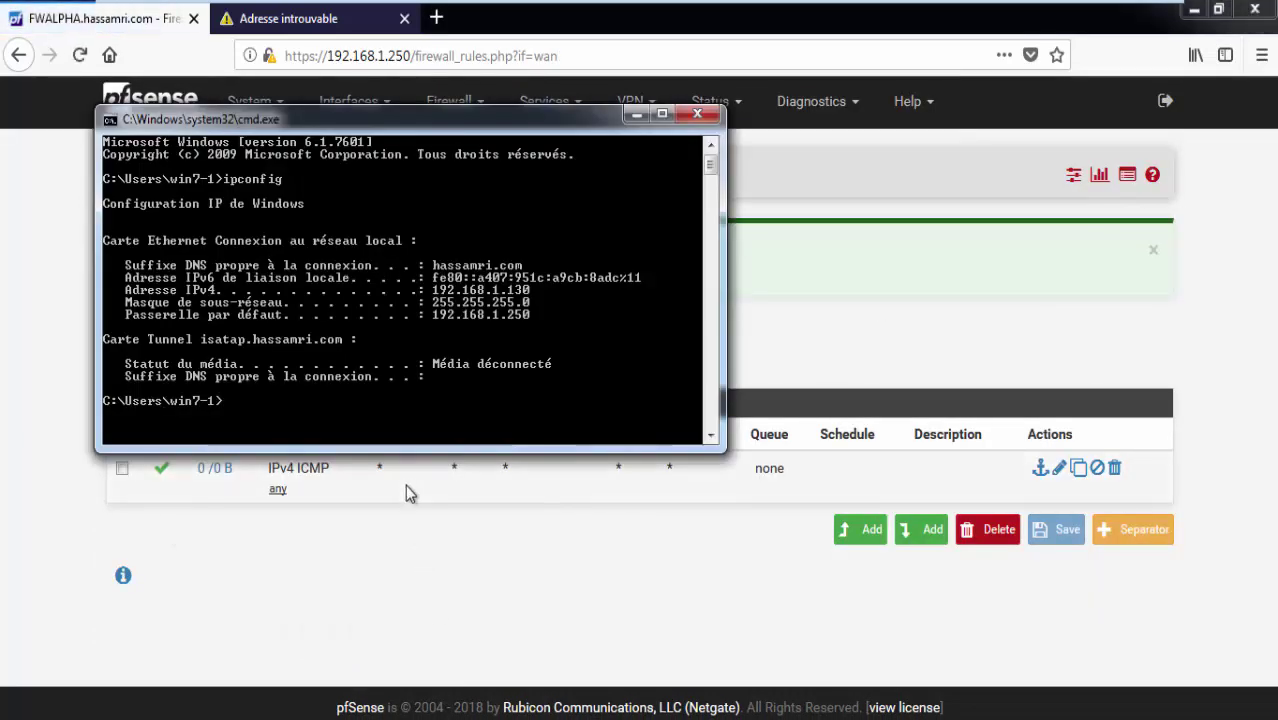
{"action": "key", "text": "Return"}
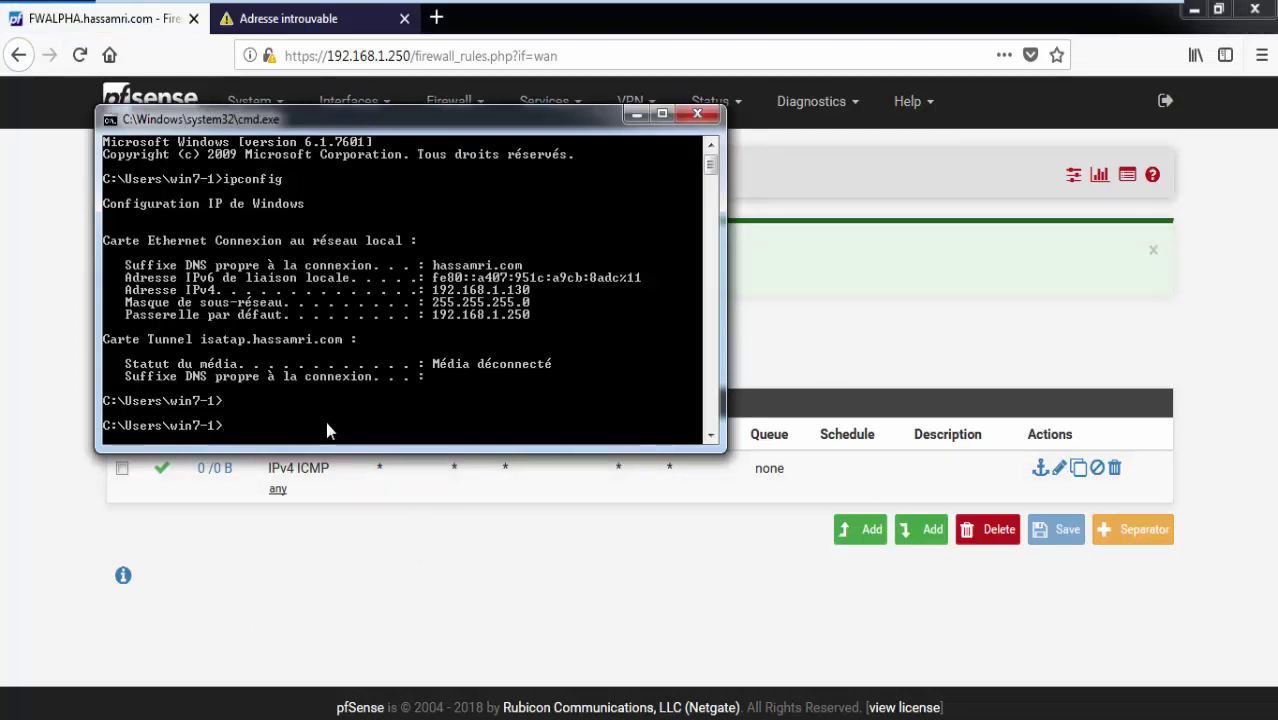
{"action": "type", "text": "cls"}
{"action": "key", "text": "Return"}
{"action": "key", "text": "Return"}
{"action": "key", "text": "Return"}
{"action": "key", "text": "Return"}
{"action": "key", "text": "Return"}
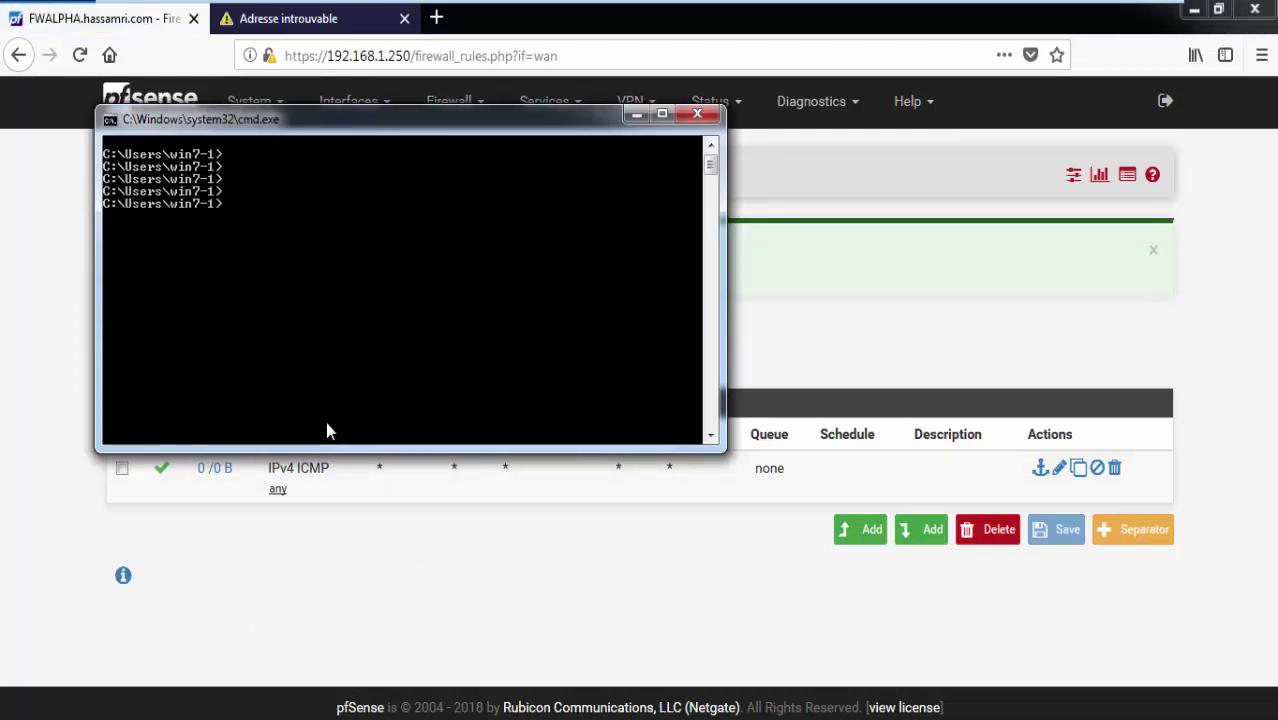
Ping 192.168.0.24 from the Windows machine.
{"action": "type", "text": "ping 1"}
{"action": "mouse_move", "coordinate": [644, 6]}
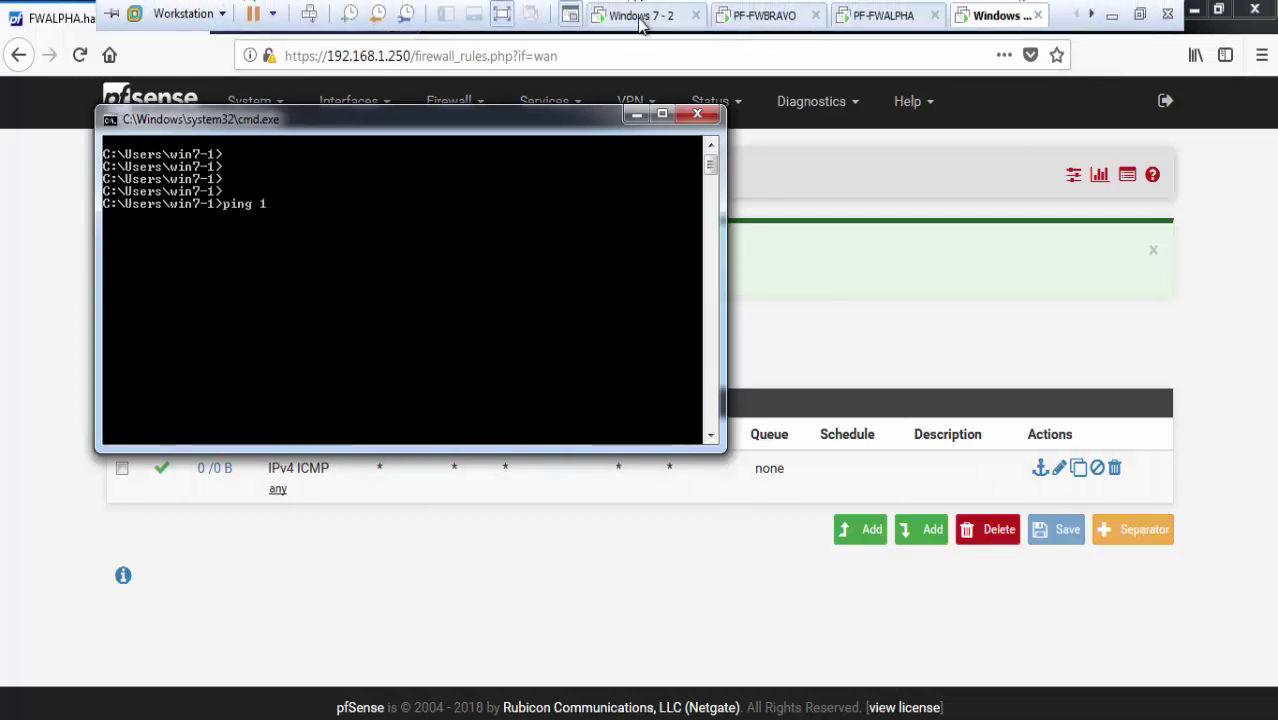
{"action": "left_click", "coordinate": [880, 16]}
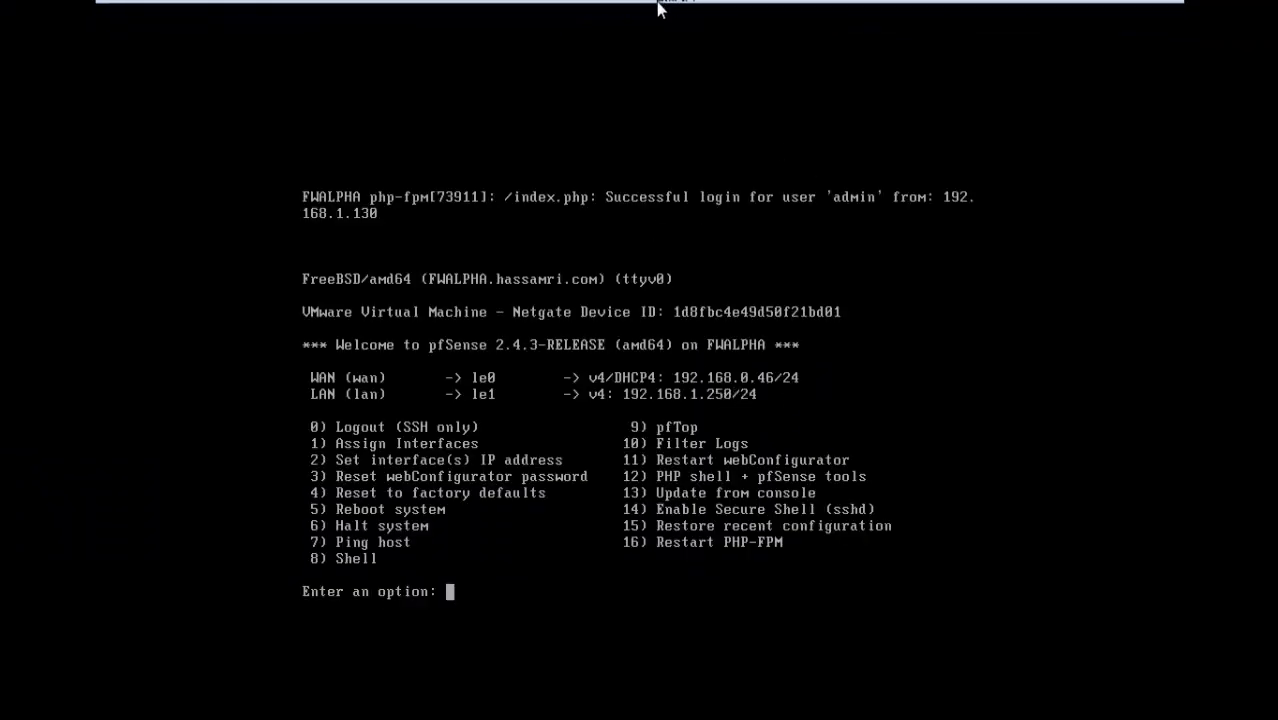
{"action": "mouse_move", "coordinate": [690, 10]}
{"action": "left_click", "coordinate": [766, 17]}
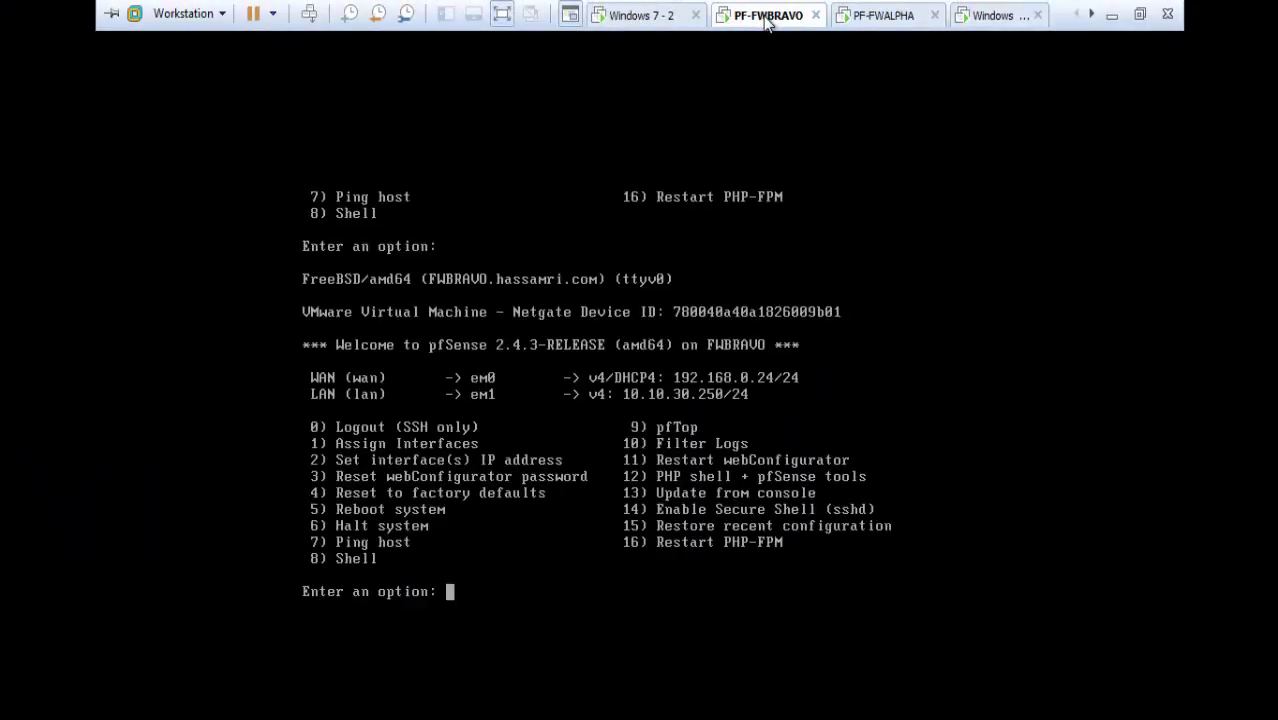
{"action": "left_click", "coordinate": [990, 16]}
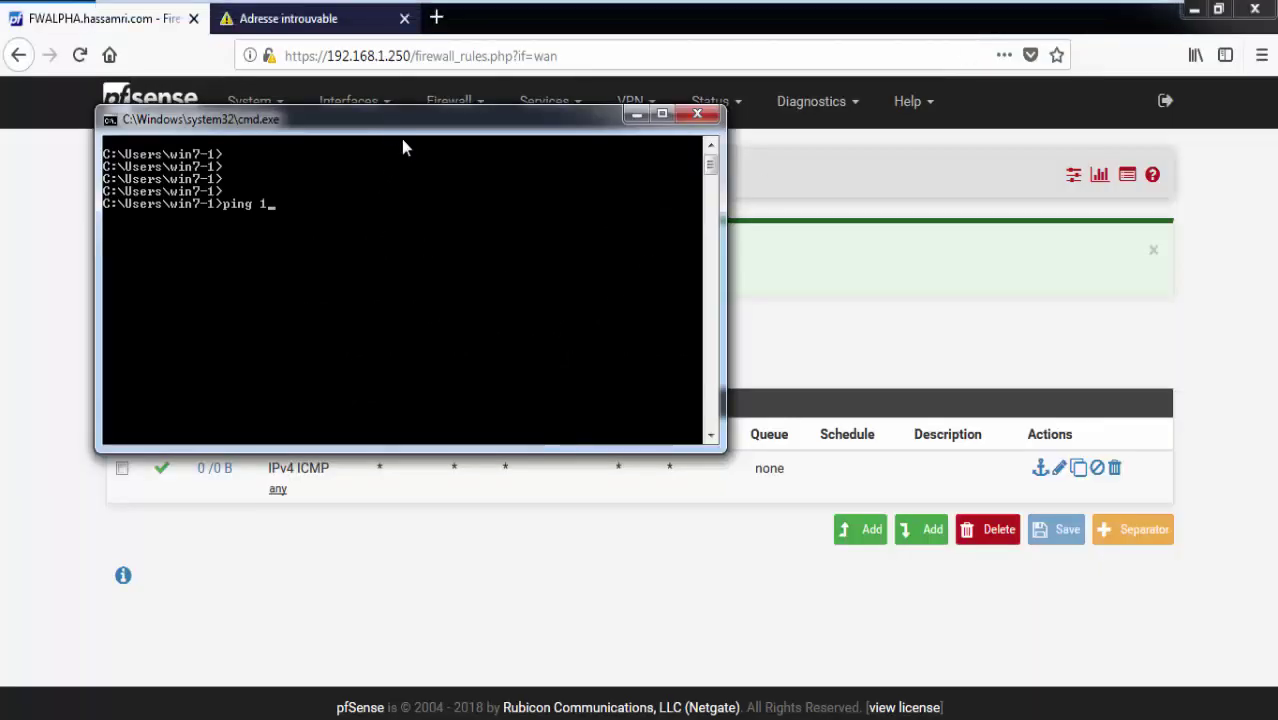
{"action": "left_click_drag", "start_coordinate": [401, 131], "coordinate": [522, 321]}
{"action": "type", "text": "9"}
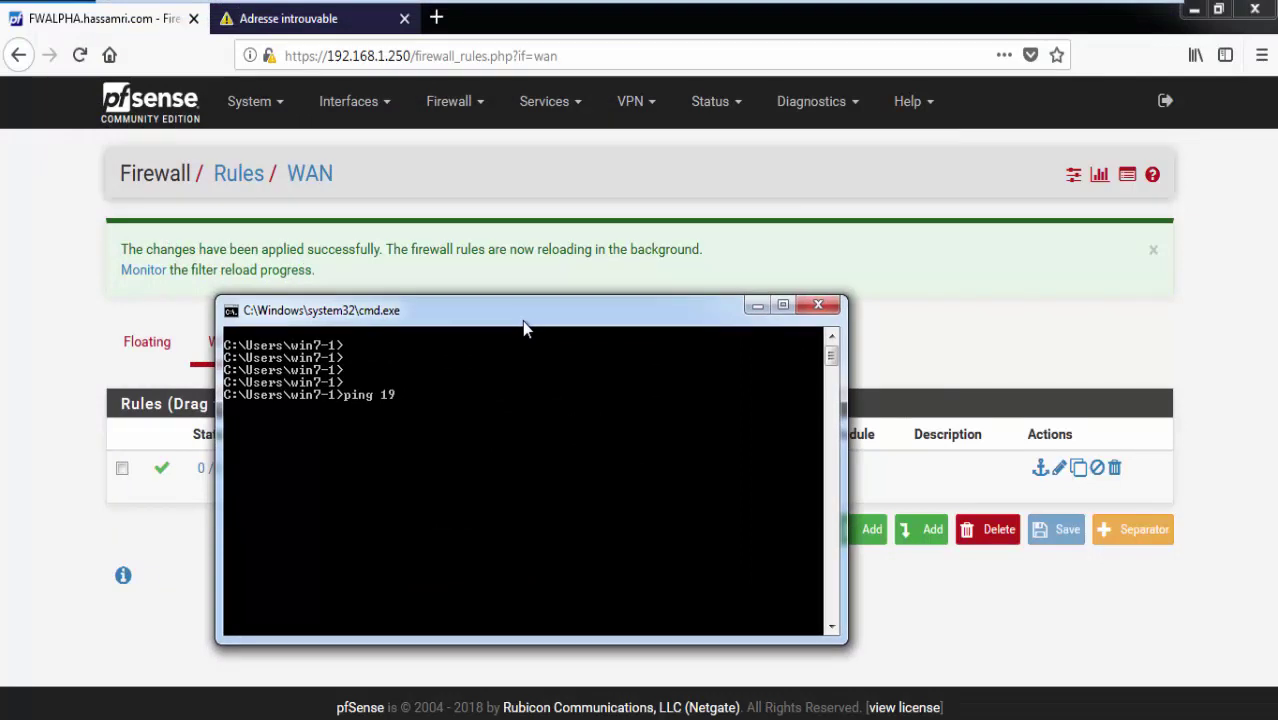
{"action": "type", "text": "2.168.0.24"}
{"action": "key", "text": "Return"}
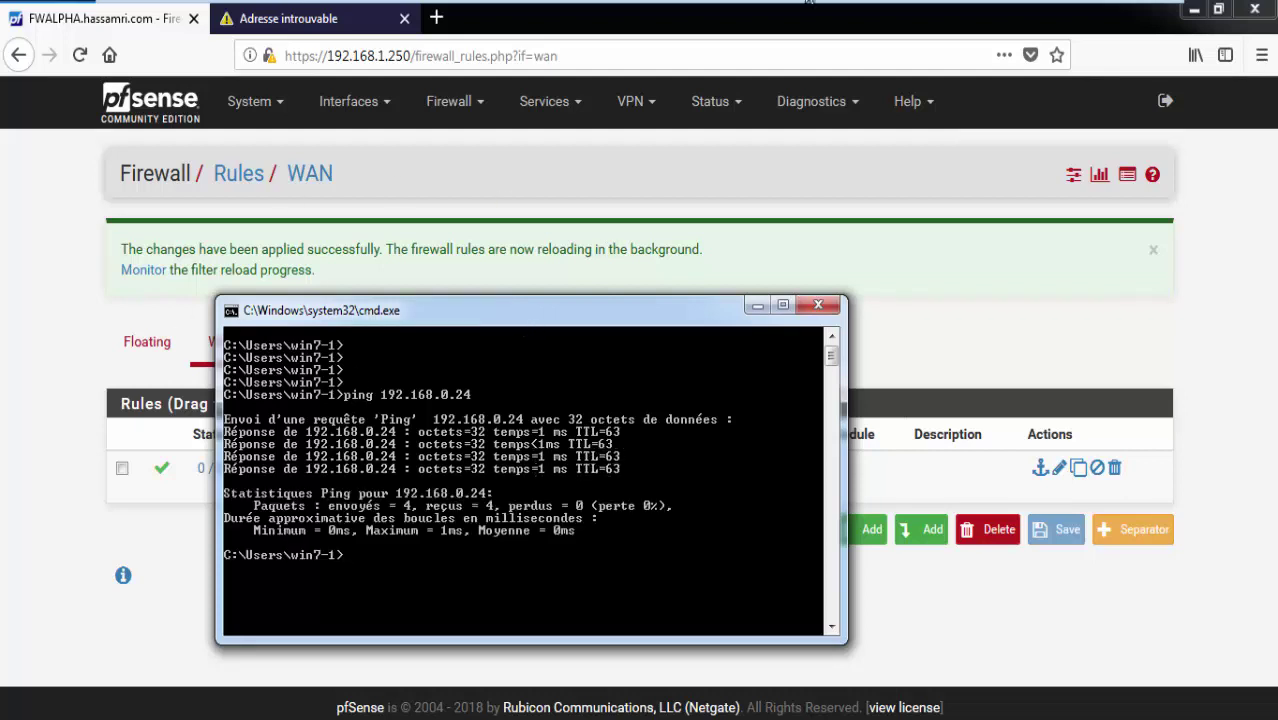
On the Windows 7-2 machine, open a command prompt and ping 192.168.0.46.
{"action": "mouse_move", "coordinate": [785, 6]}
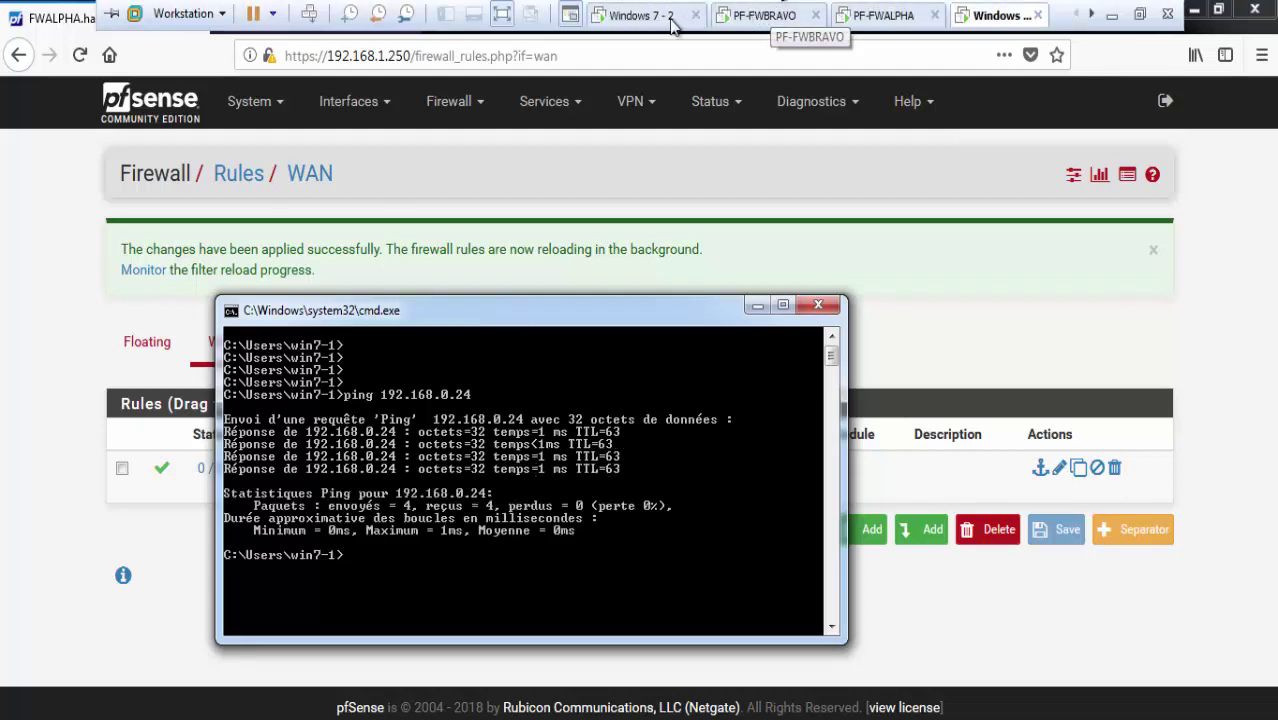
{"action": "left_click", "coordinate": [645, 15]}
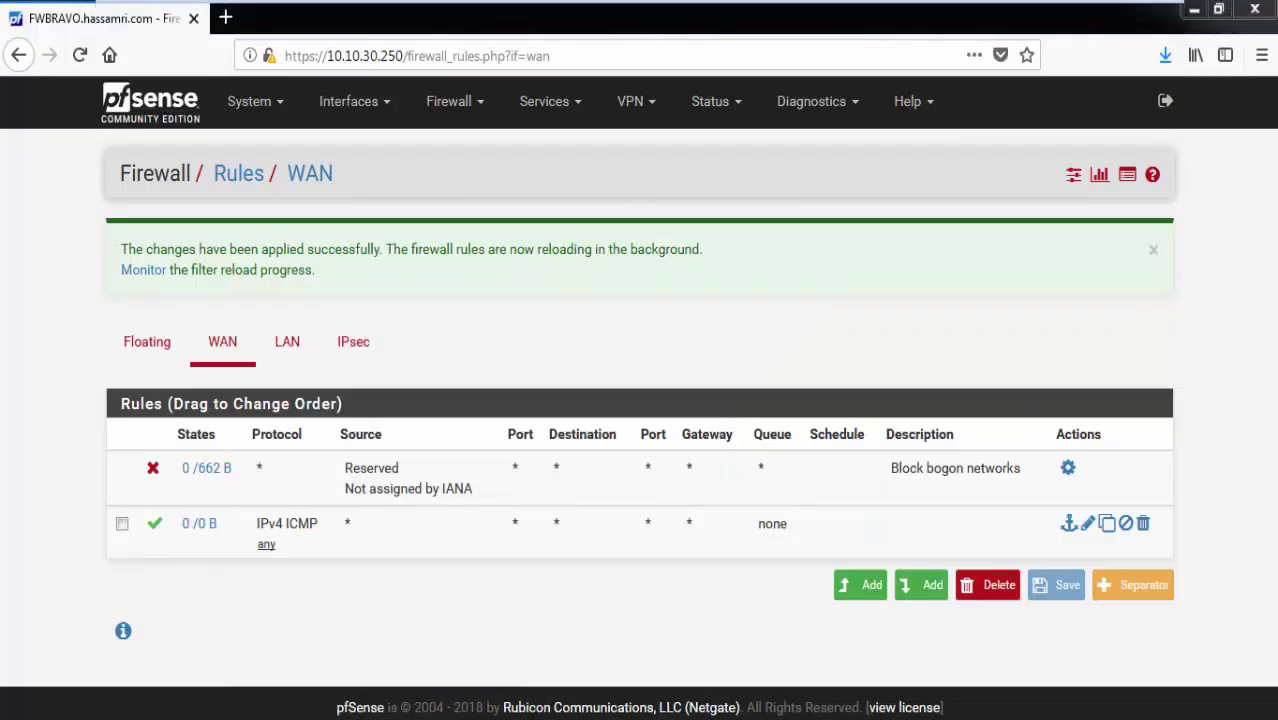
{"action": "key", "text": "super"}
{"action": "left_click", "coordinate": [165, 640]}
{"action": "key", "text": "super+r"}
{"action": "key", "text": "Return"}
{"action": "type", "text": "pi"}
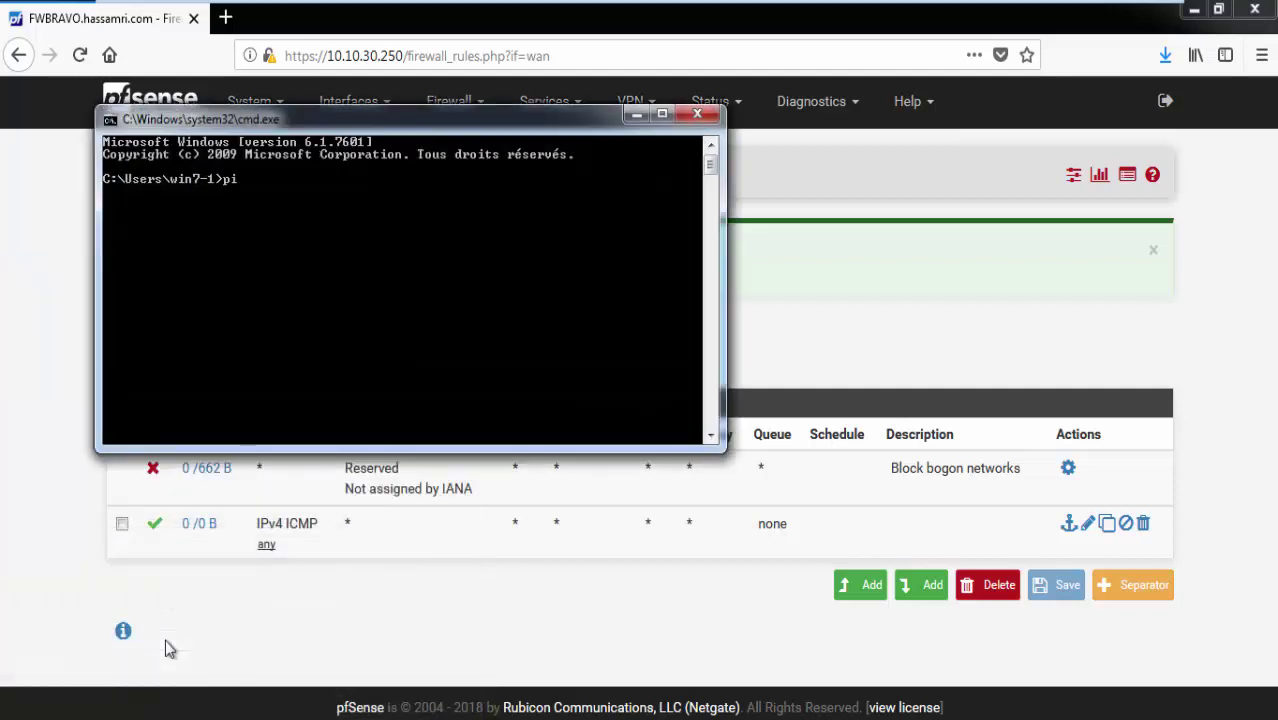
{"action": "type", "text": "ng 192.168.0.46"}
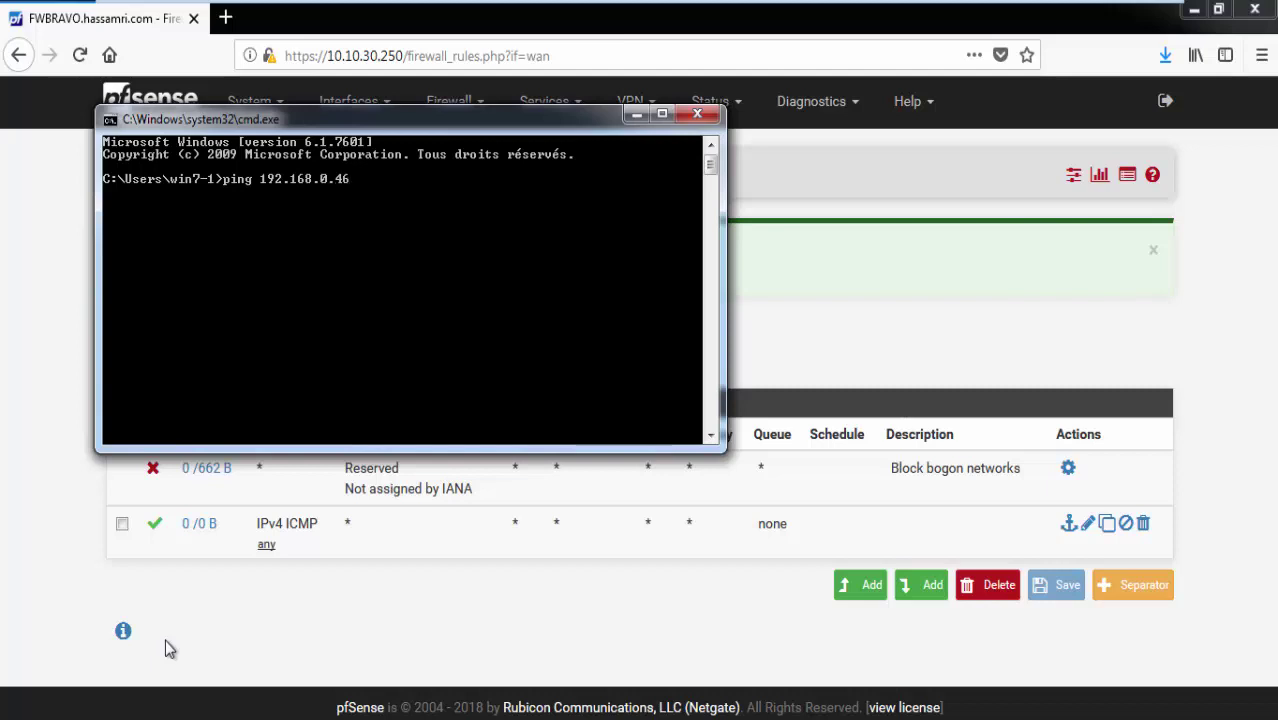
{"action": "key", "text": "Return"}
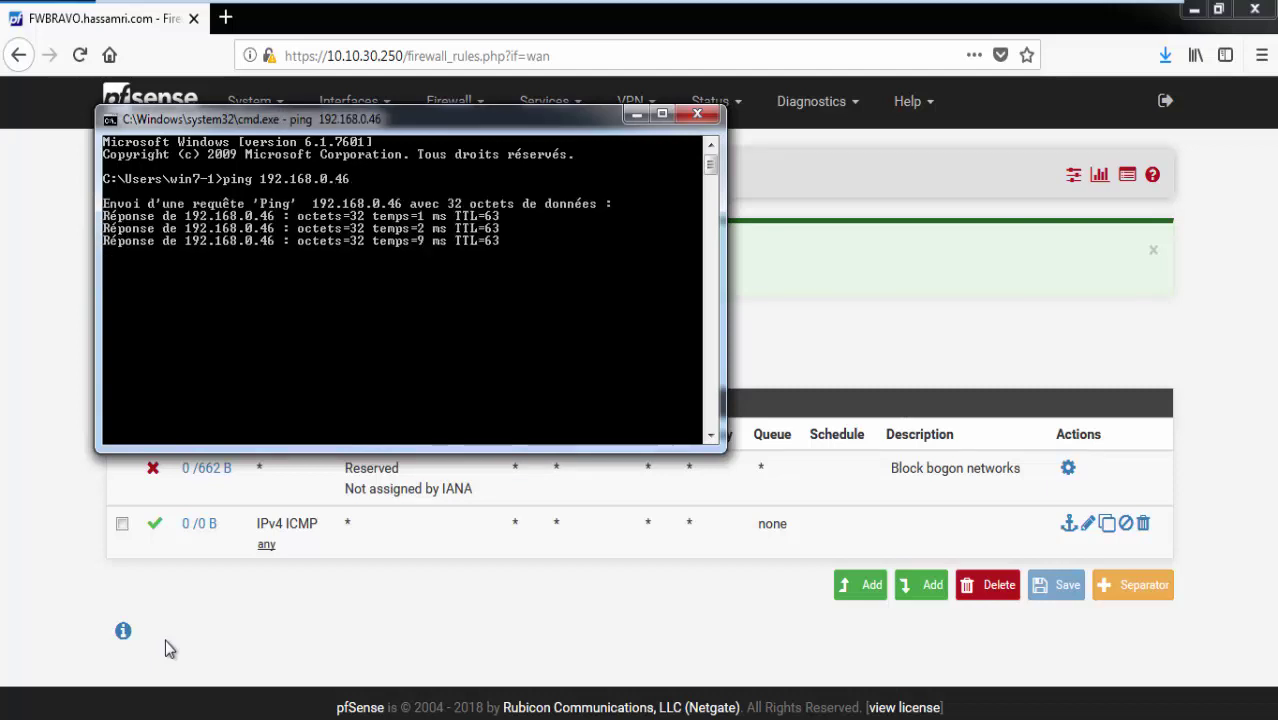
Clear the console and ping 192.168.1.250 twice.
{"action": "key", "text": "Return"}
{"action": "key", "text": "Return"}
{"action": "key", "text": "Return"}
{"action": "type", "text": "c"}
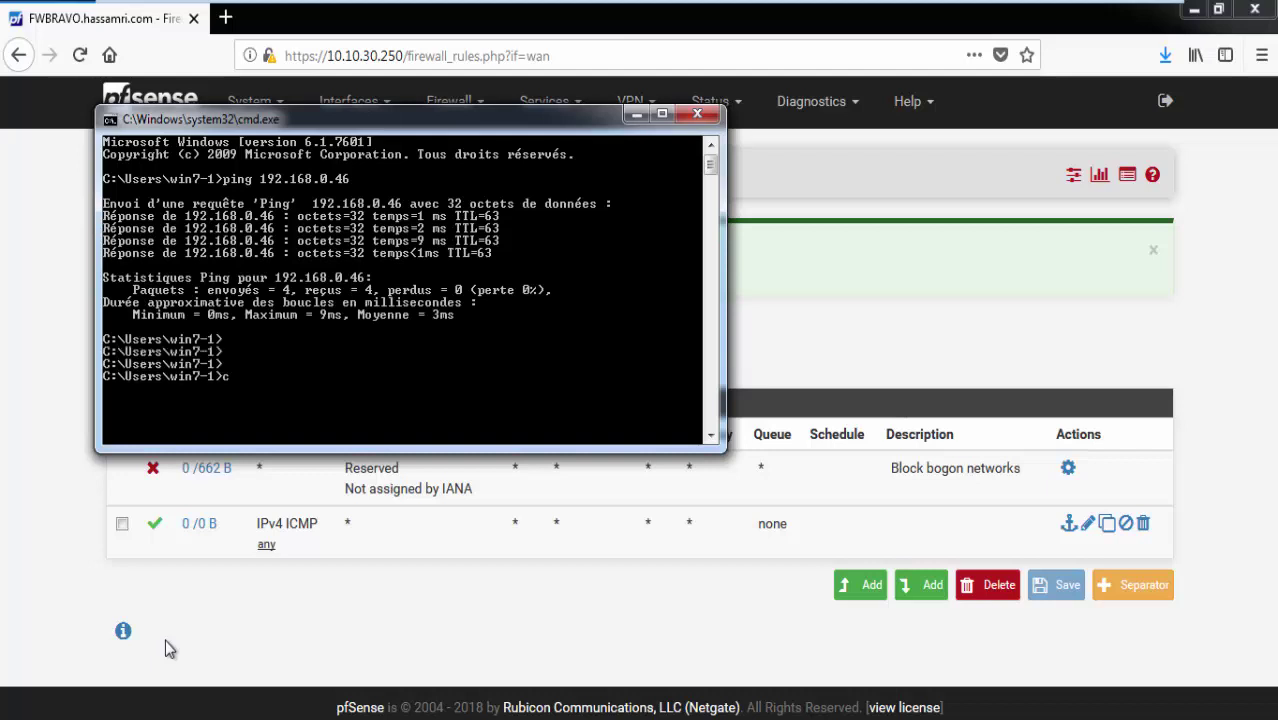
{"action": "type", "text": "ls"}
{"action": "key", "text": "Return"}
{"action": "key", "text": "Return"}
{"action": "key", "text": "Return"}
{"action": "key", "text": "Return"}
{"action": "key", "text": "Return"}
{"action": "type", "text": "p"}
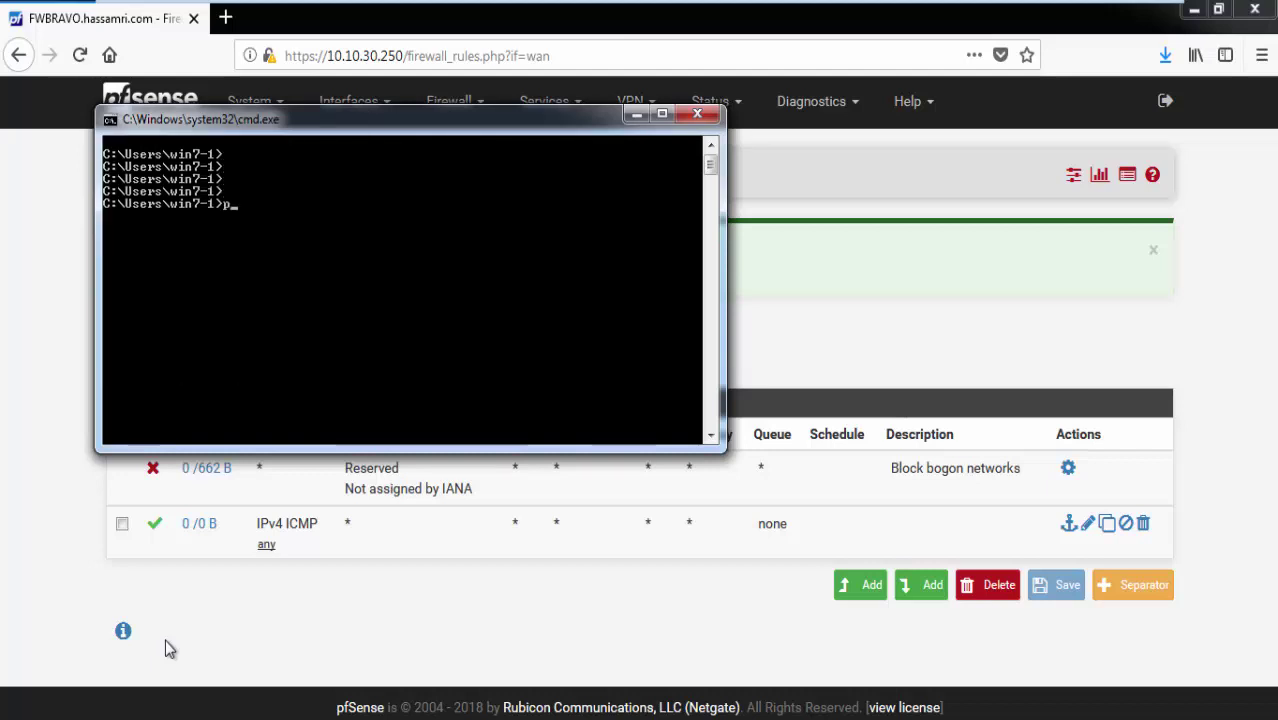
{"action": "type", "text": "ing 192.168.1.24"}
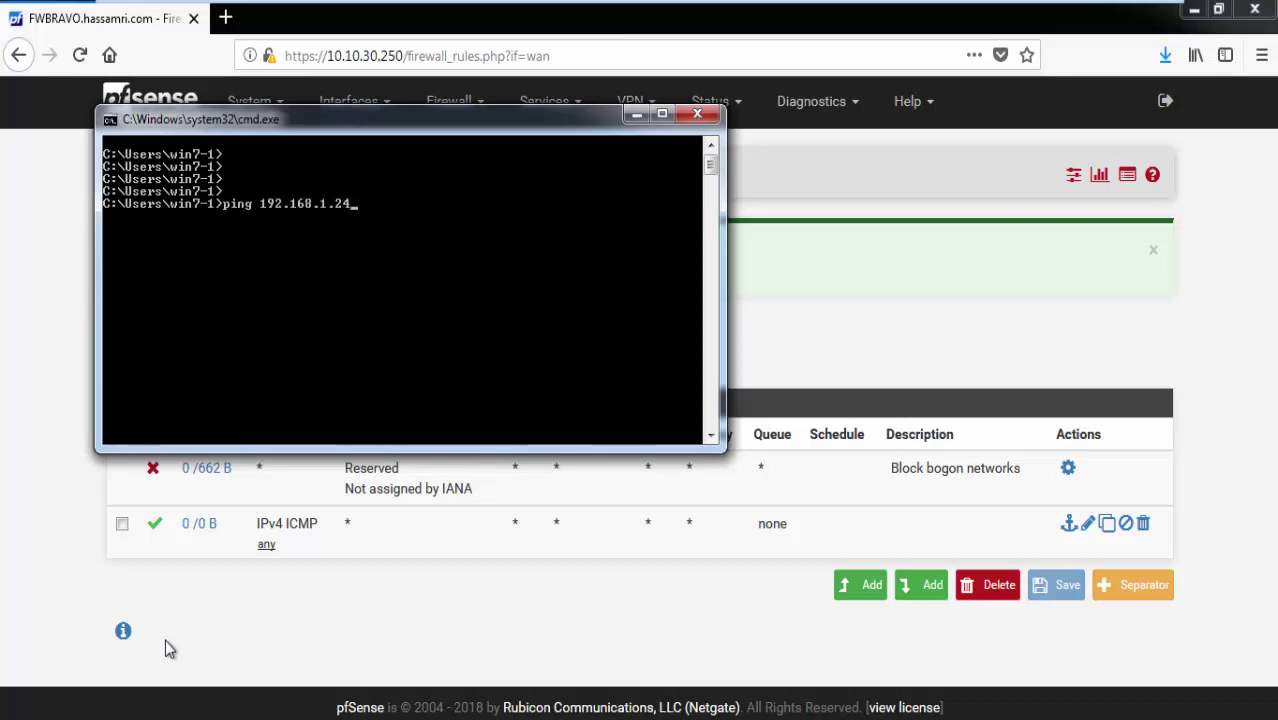
{"action": "key", "text": "BackSpace"}
{"action": "type", "text": "50"}
{"action": "key", "text": "Return"}
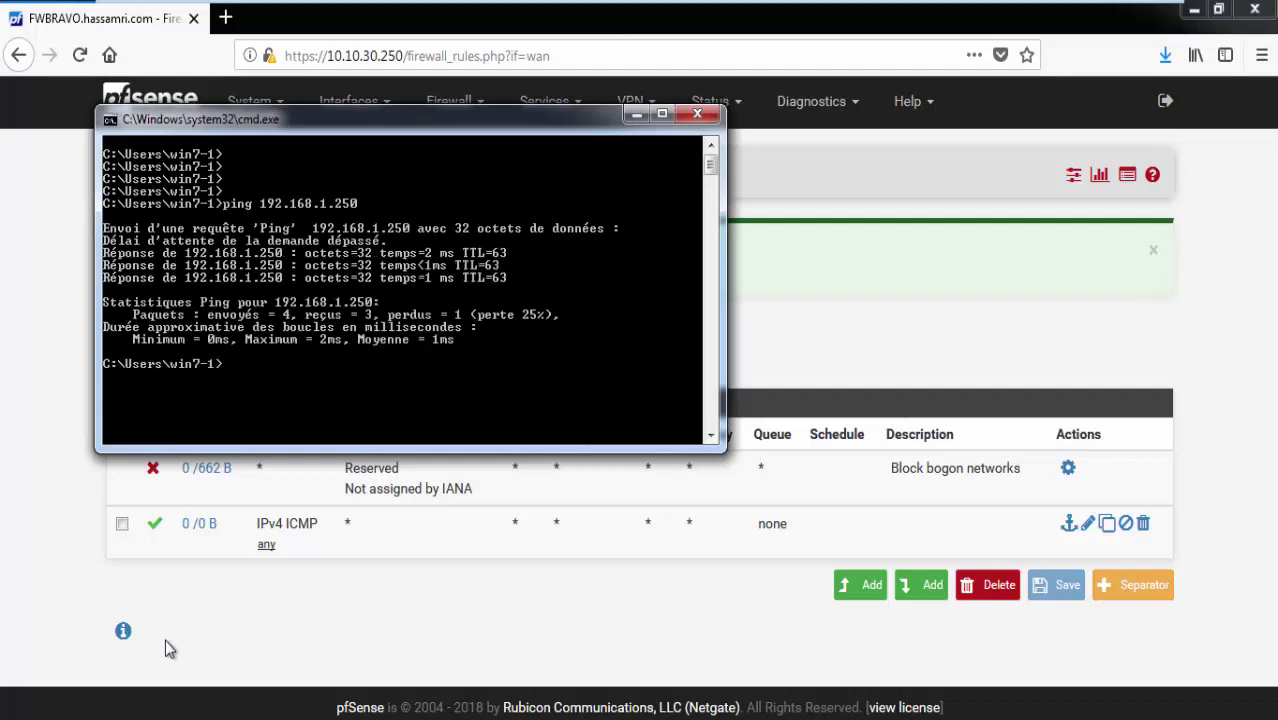
{"action": "key", "text": "Up"}
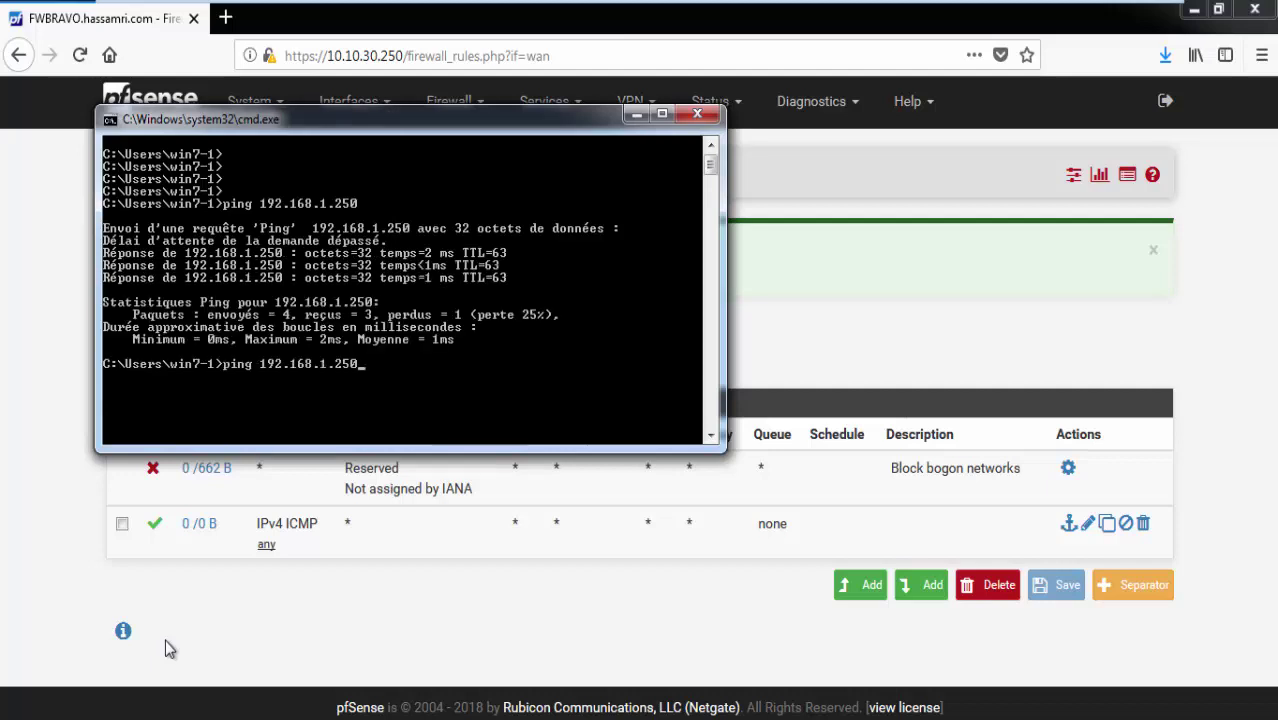
{"action": "key", "text": "Return"}
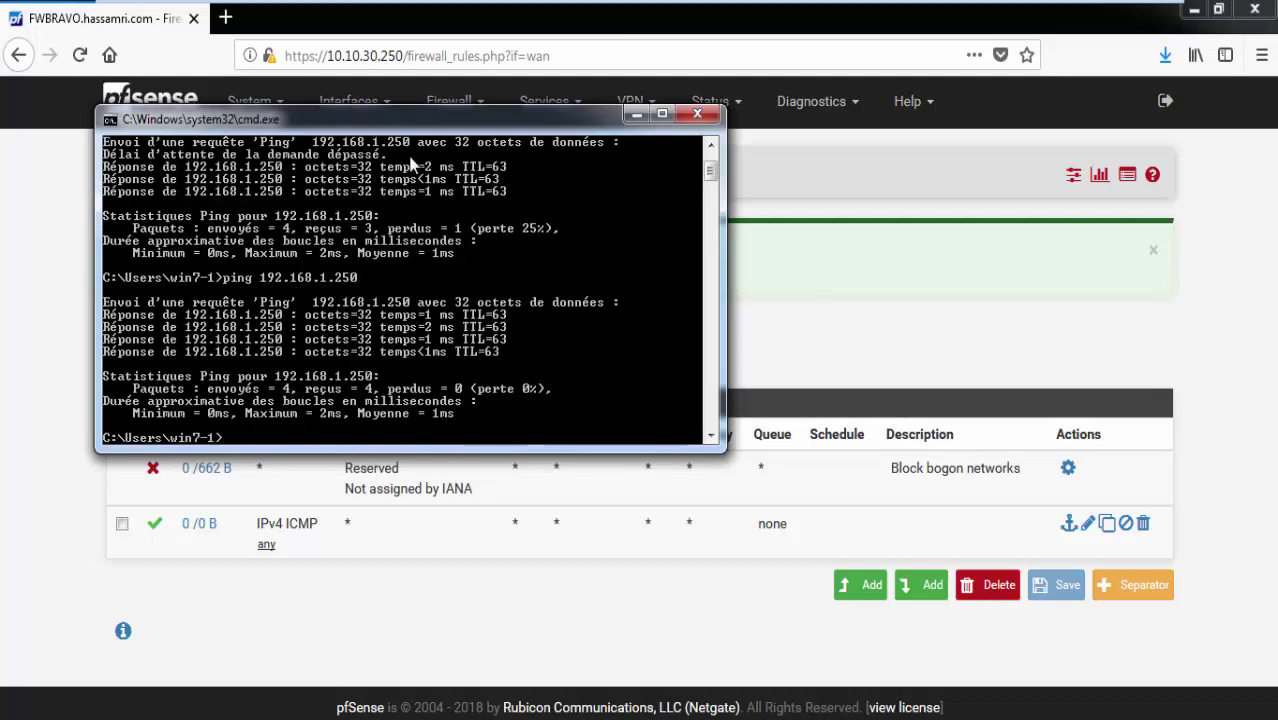
Show the IP configuration with ipconfig: 10.10.30.100, gateway 10.10.30.250.
{"action": "type", "text": "ipconfig"}
{"action": "key", "text": "Return"}
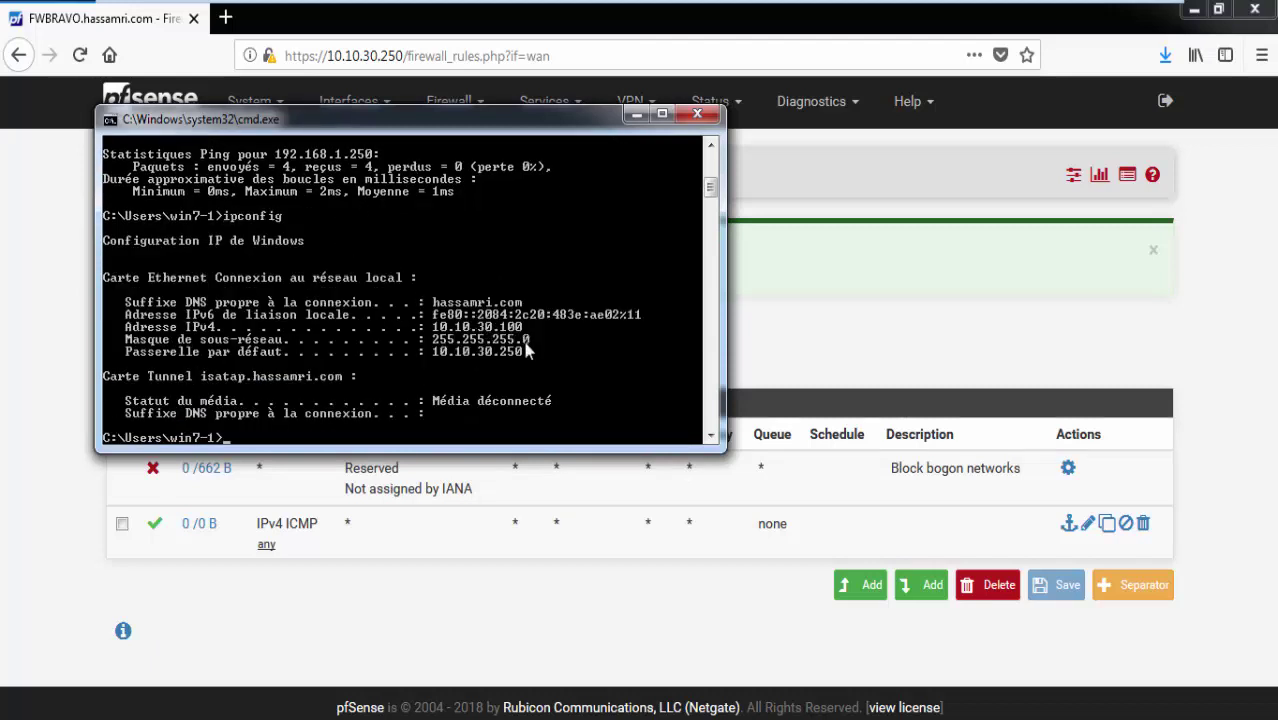
{"action": "mouse_move", "coordinate": [1010, 6]}
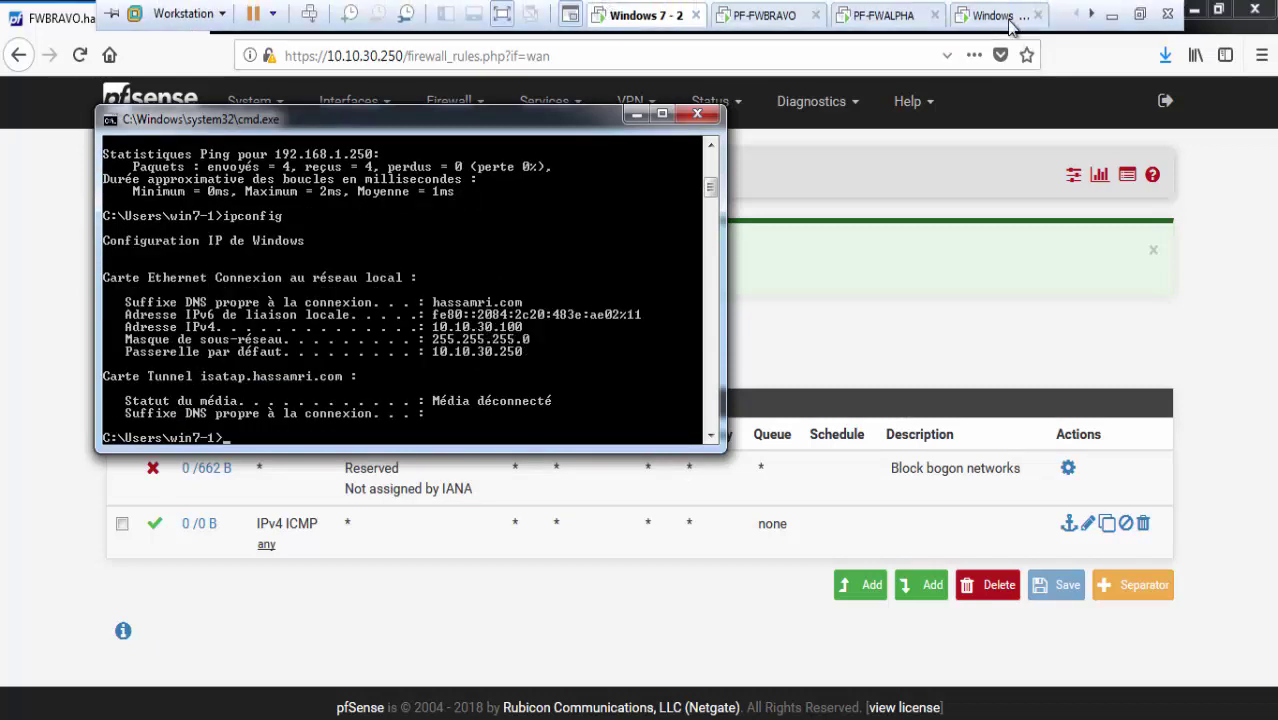
On the other Windows 7 machine, clear the console and show its IP configuration.
{"action": "left_click", "coordinate": [970, 24]}
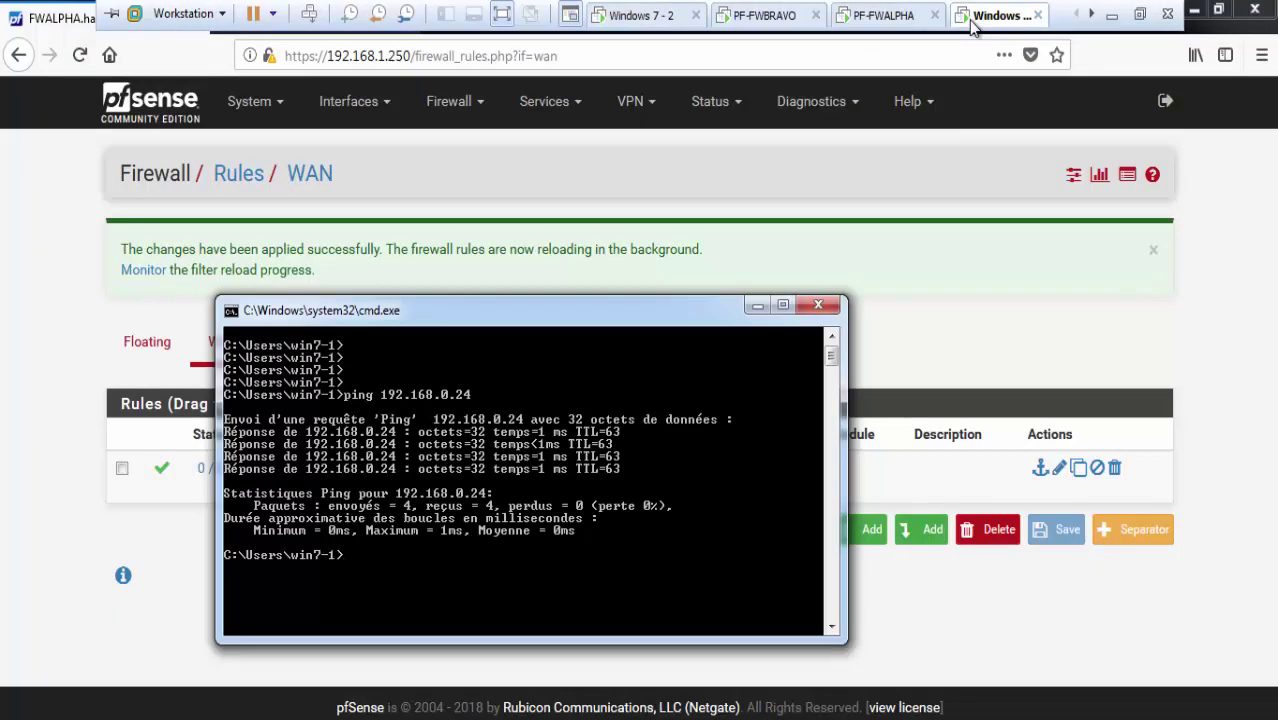
{"action": "type", "text": "cls"}
{"action": "key", "text": "Return"}
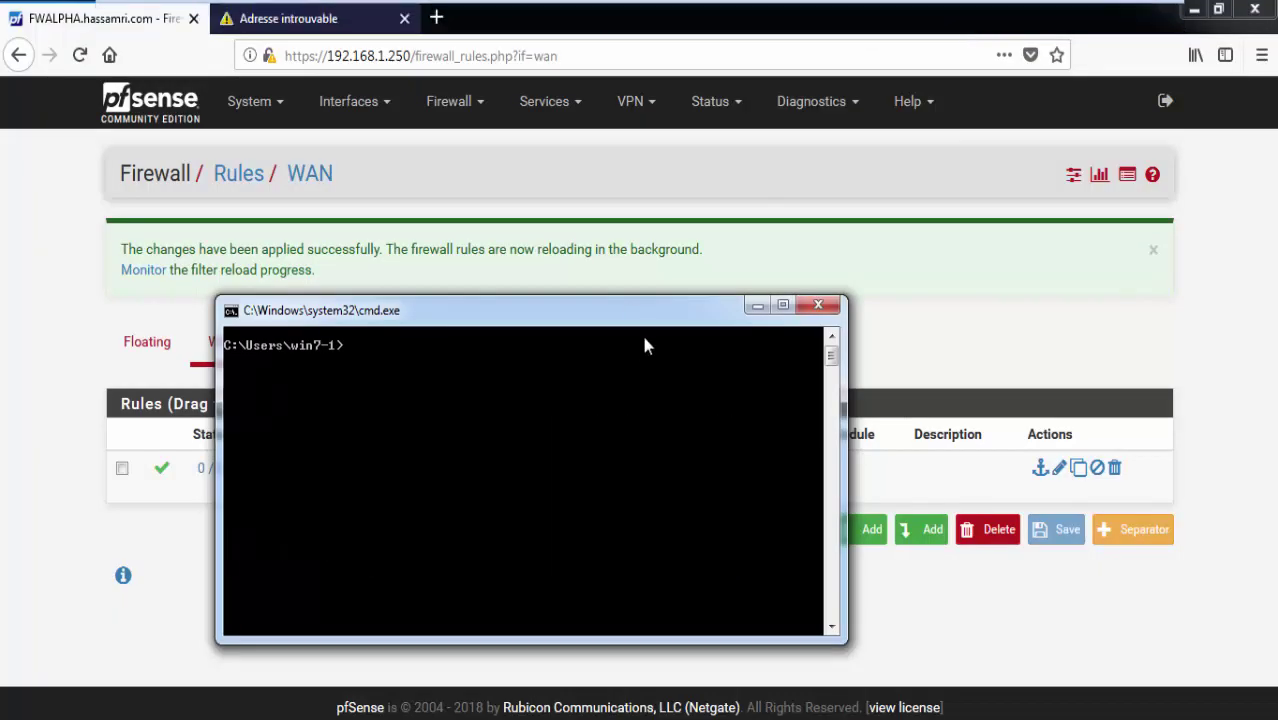
{"action": "type", "text": "ipconfig"}
{"action": "key", "text": "Return"}
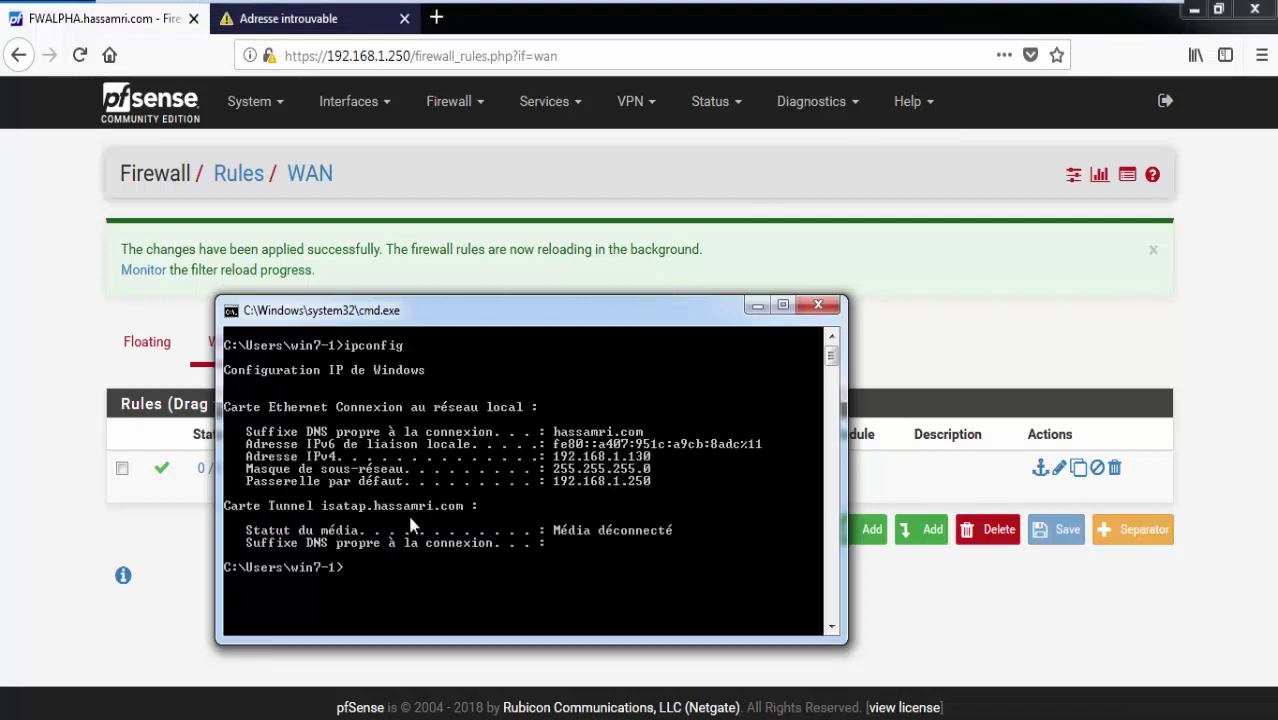
Ping 10.10.30.250 twice, then return to the Windows 7 - 2 machine.
{"action": "type", "text": "ping 10.10.30.250"}
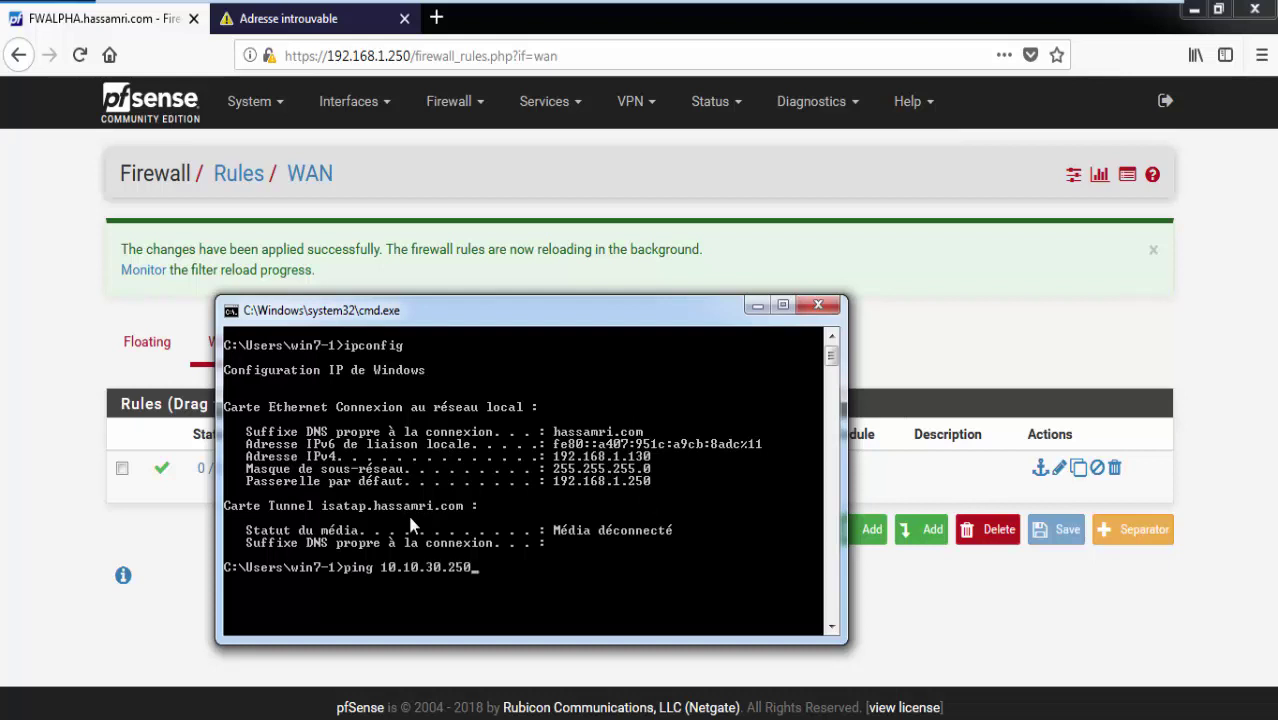
{"action": "key", "text": "Return"}
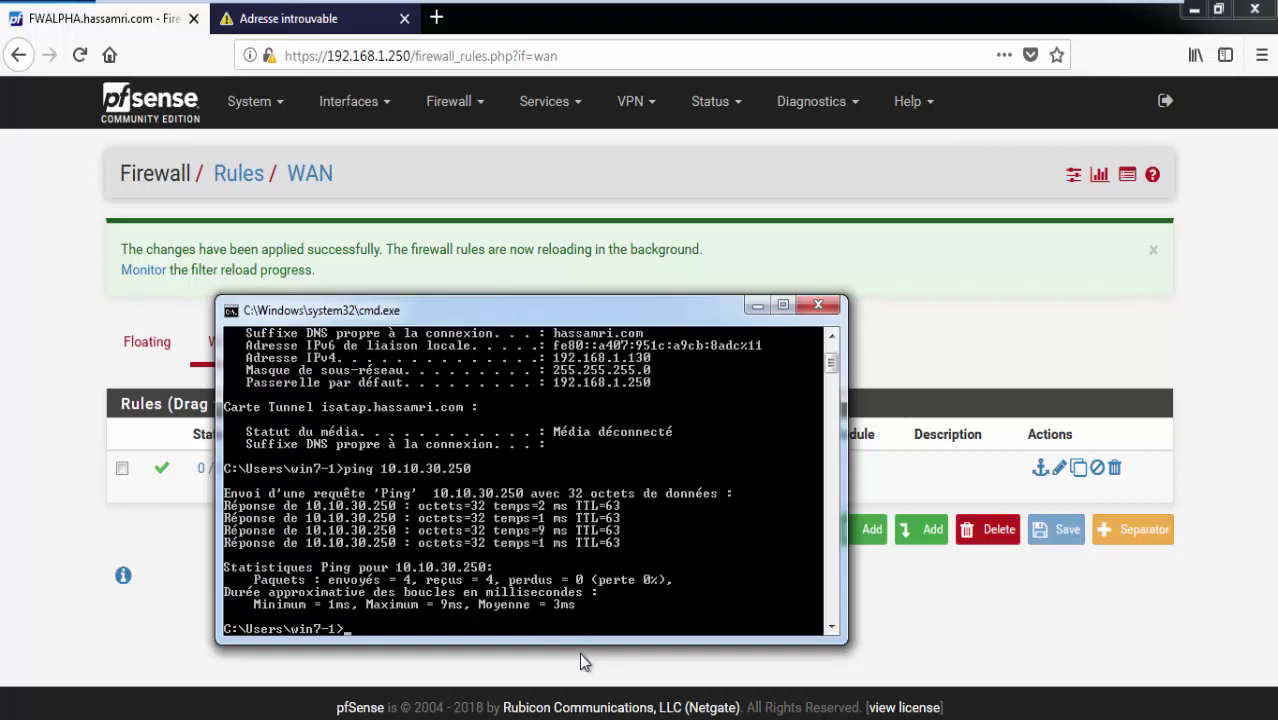
{"action": "key", "text": "Up"}
{"action": "key", "text": "Return"}
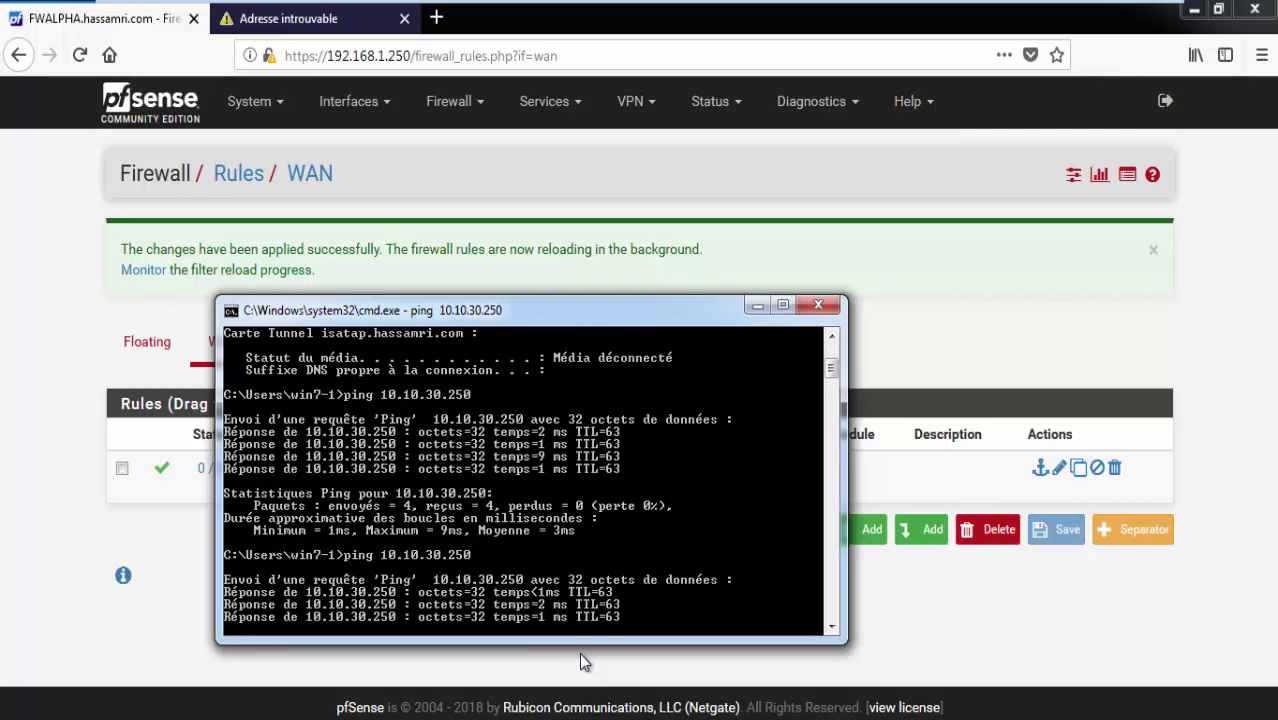
{"action": "left_click", "coordinate": [643, 14]}
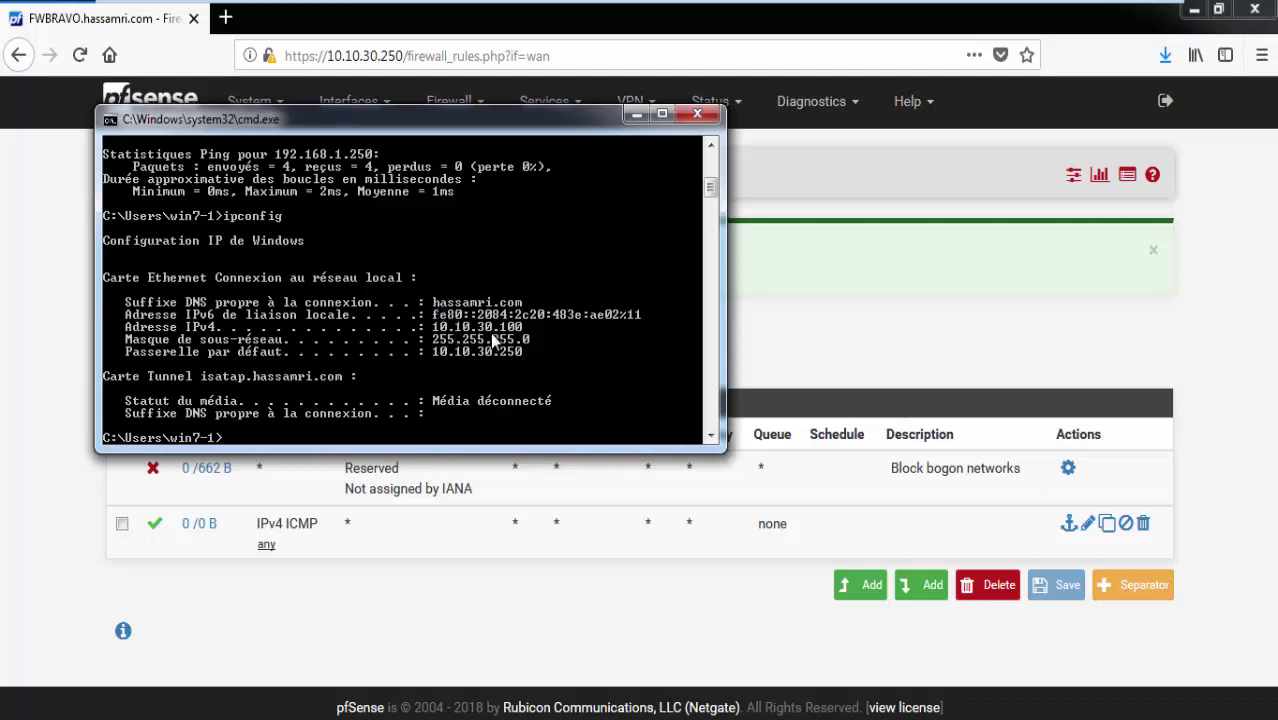
Ping 192.168.1.130 from the Windows 7 - 2 machine.
{"action": "type", "text": "ping 1"}
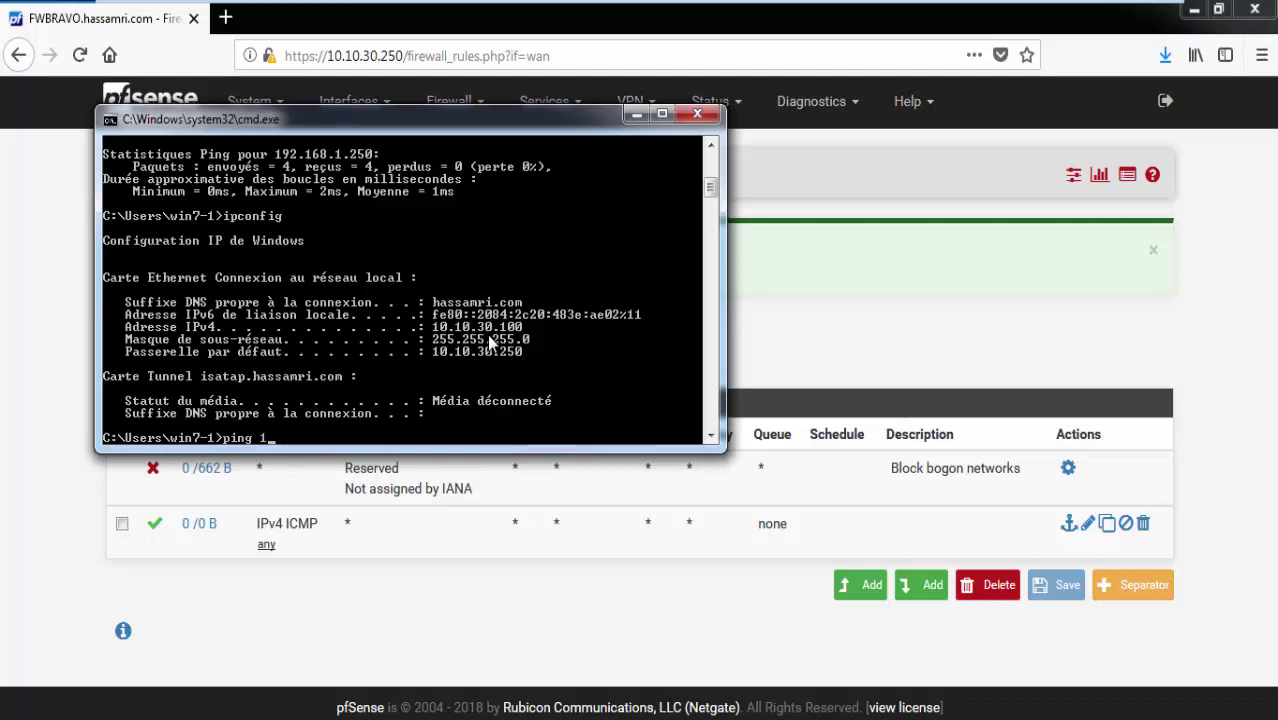
{"action": "type", "text": "92.168."}
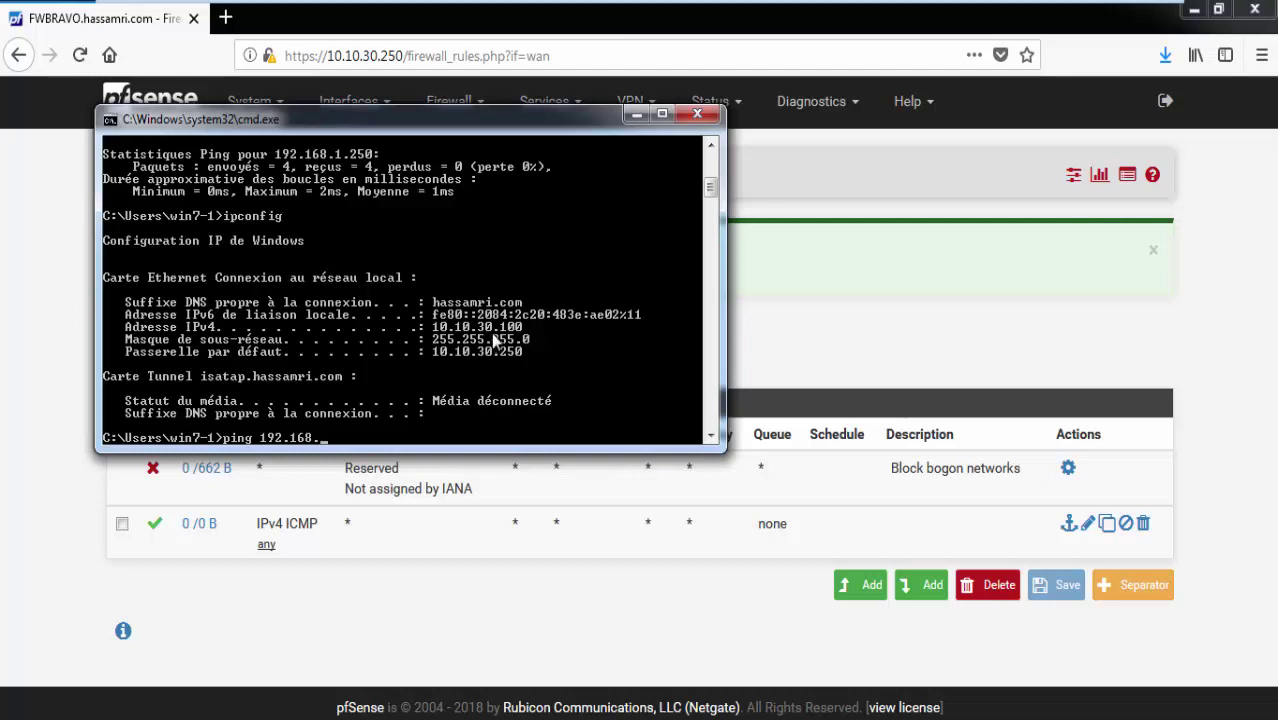
{"action": "mouse_move", "coordinate": [711, 187]}
{"action": "left_mouse_down"}
{"action": "mouse_move", "coordinate": [712, 163]}
{"action": "mouse_move", "coordinate": [710, 207]}
{"action": "mouse_move", "coordinate": [712, 195]}
{"action": "left_mouse_up"}
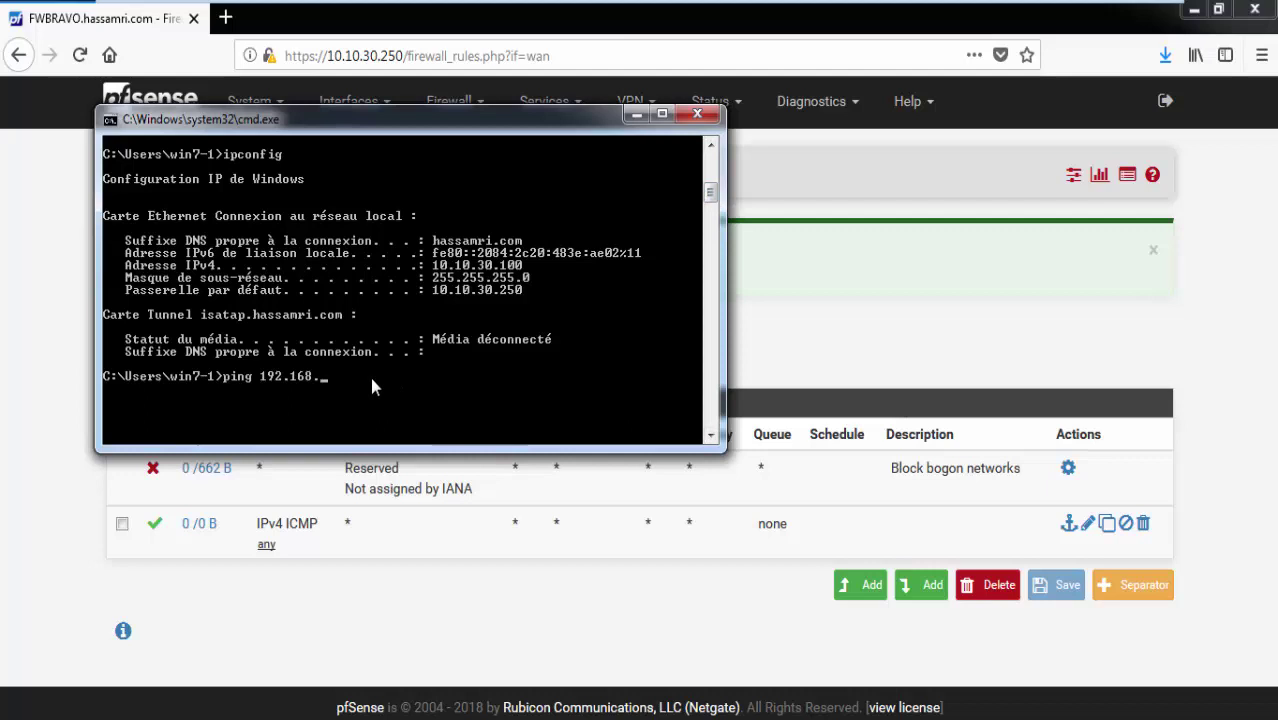
{"action": "type", "text": "1.130"}
{"action": "key", "text": "Return"}
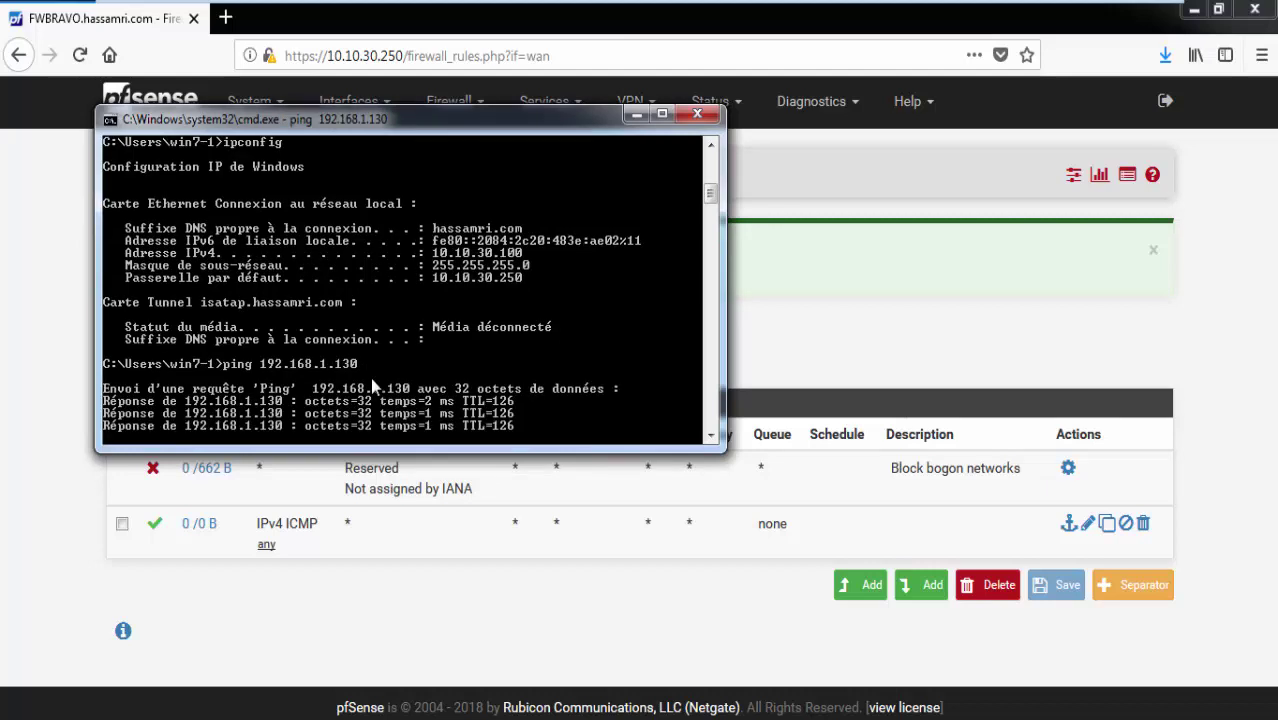
Trace the route to 192.168.1.130, then rerun and interrupt it with Ctrl+C.
{"action": "type", "text": "t"}
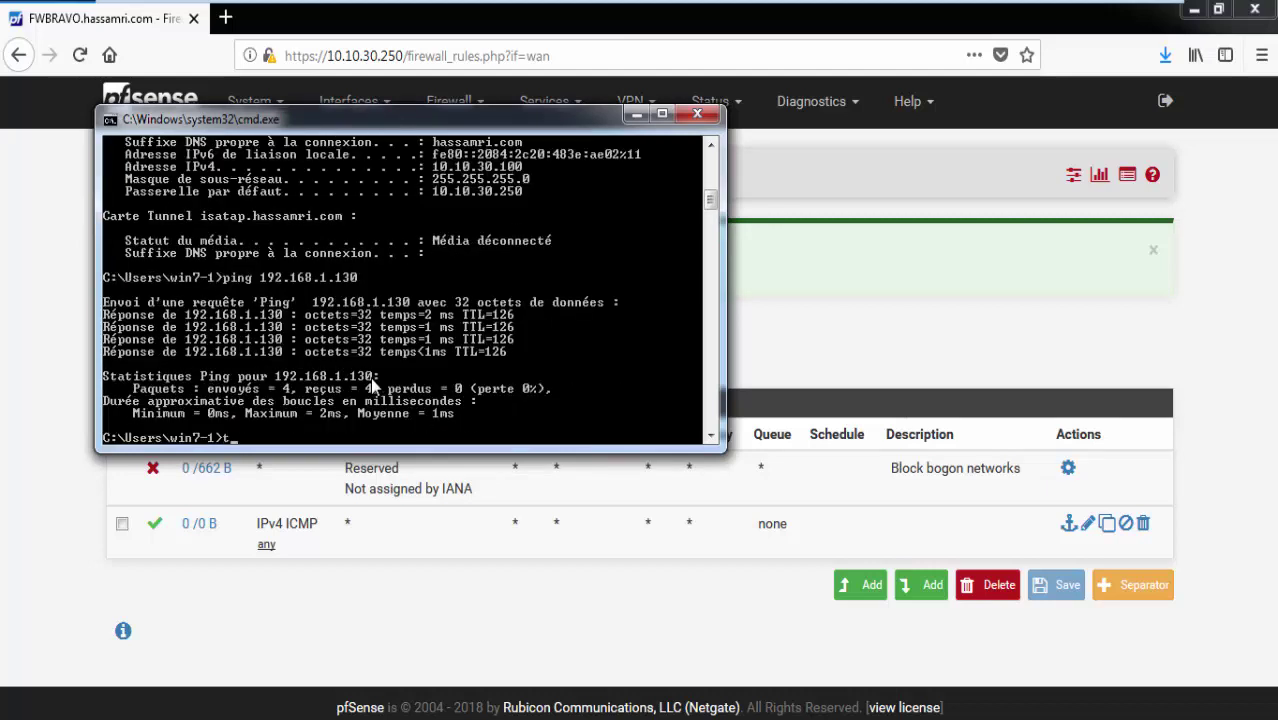
{"action": "type", "text": "racert 192.168.1.130"}
{"action": "key", "text": "Return"}
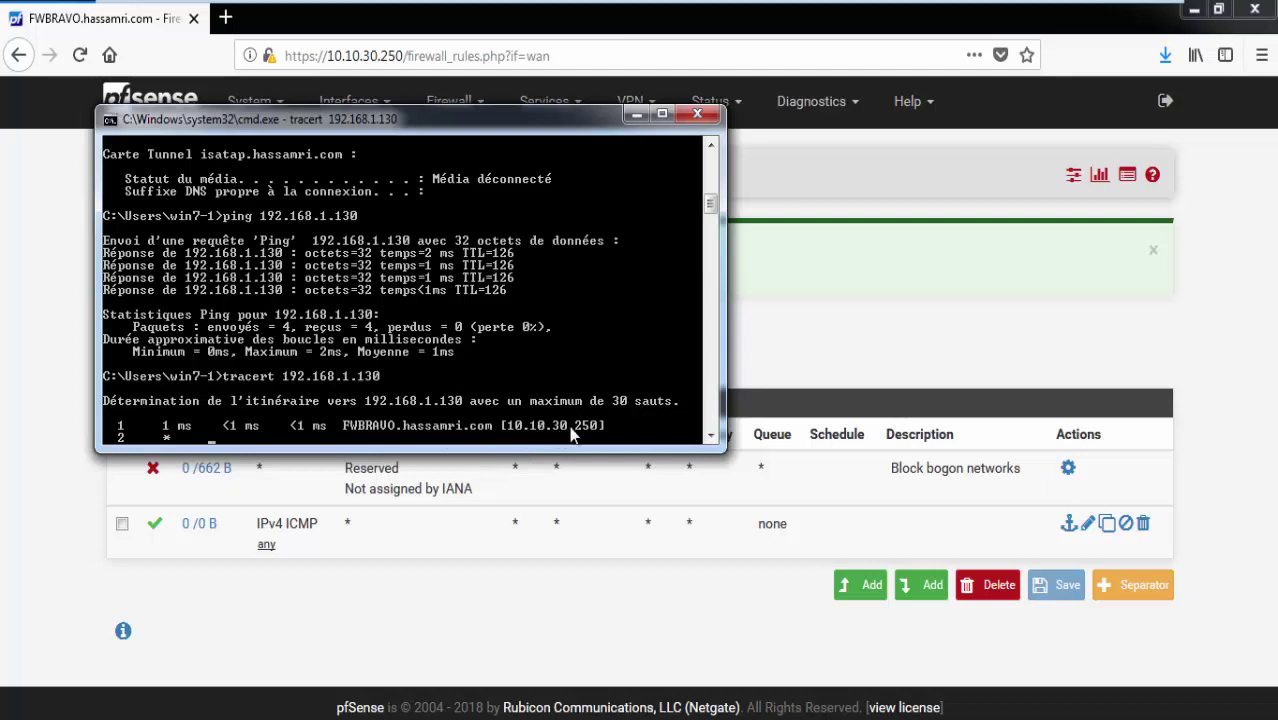
{"action": "left_click", "coordinate": [710, 436]}
{"action": "left_click", "coordinate": [710, 436]}
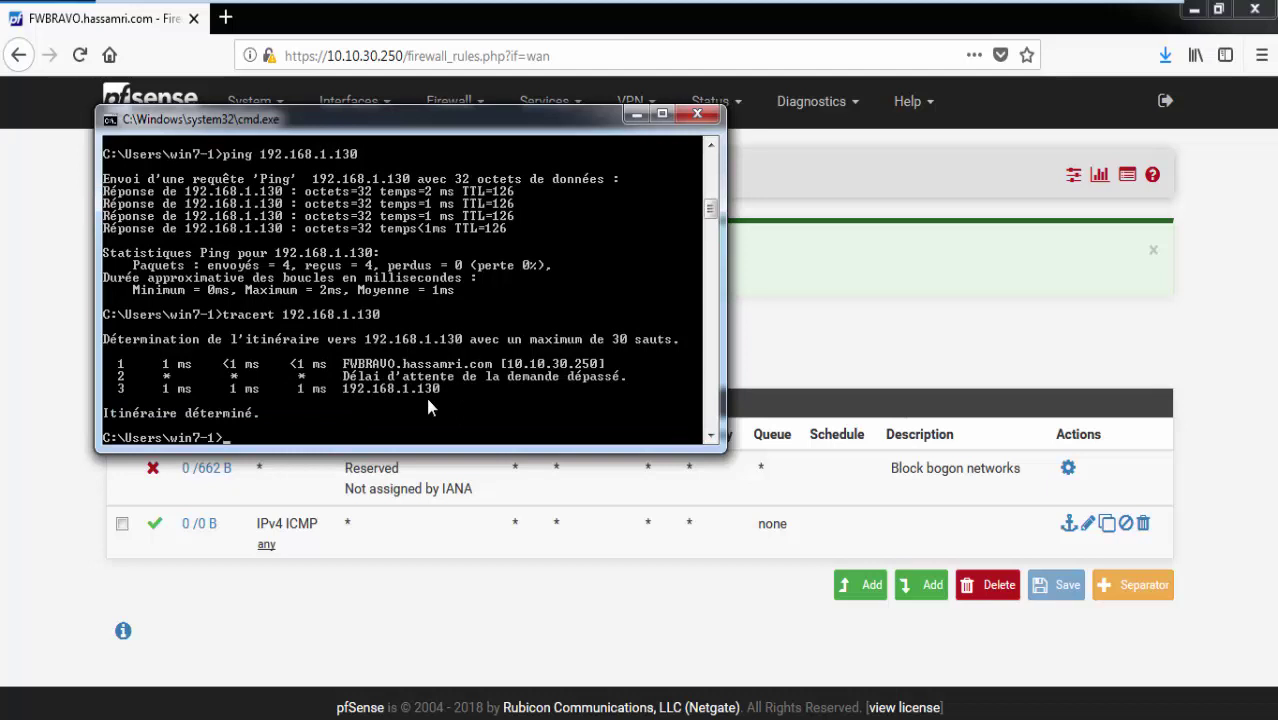
{"action": "key", "text": "Up"}
{"action": "key", "text": "Return"}
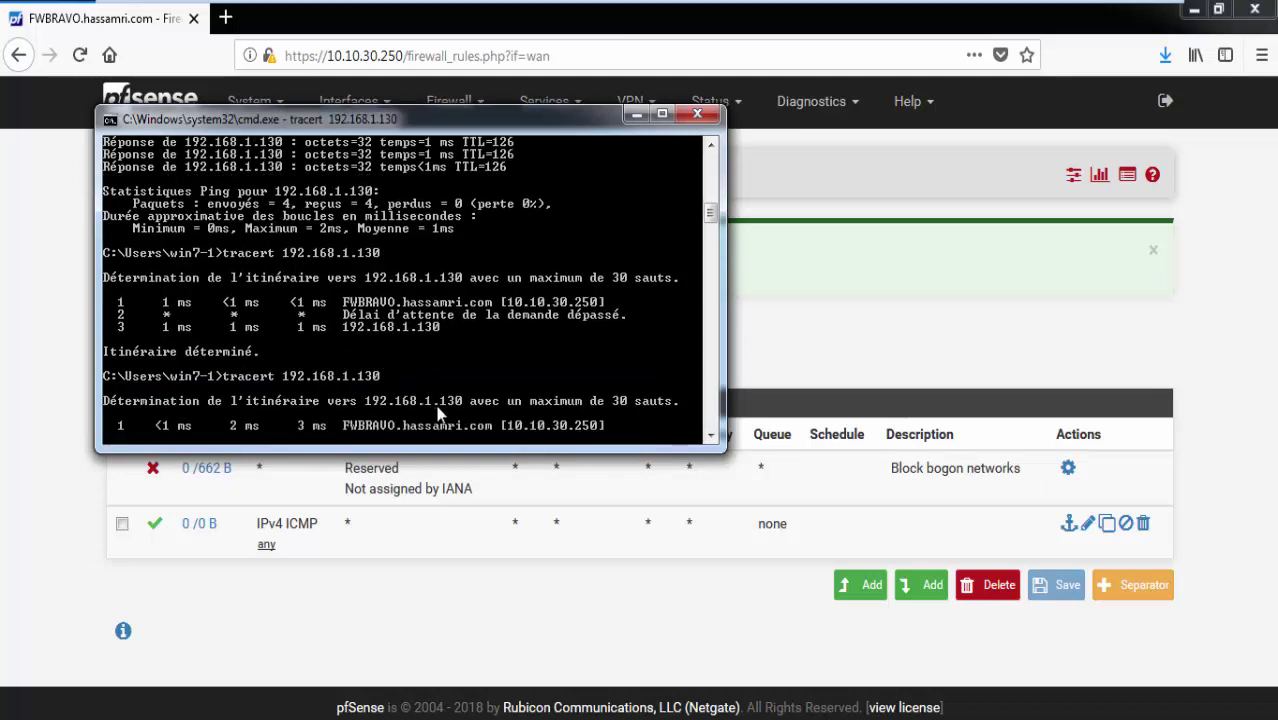
{"action": "key", "text": "ctrl+c"}
{"action": "key", "text": "Return"}
{"action": "key", "text": "Return"}
{"action": "key", "text": "Return"}
Ping 192.168.1.130 again, then go to the other Windows 7 machine.
{"action": "key", "text": "Up"}
{"action": "key", "text": "Up"}
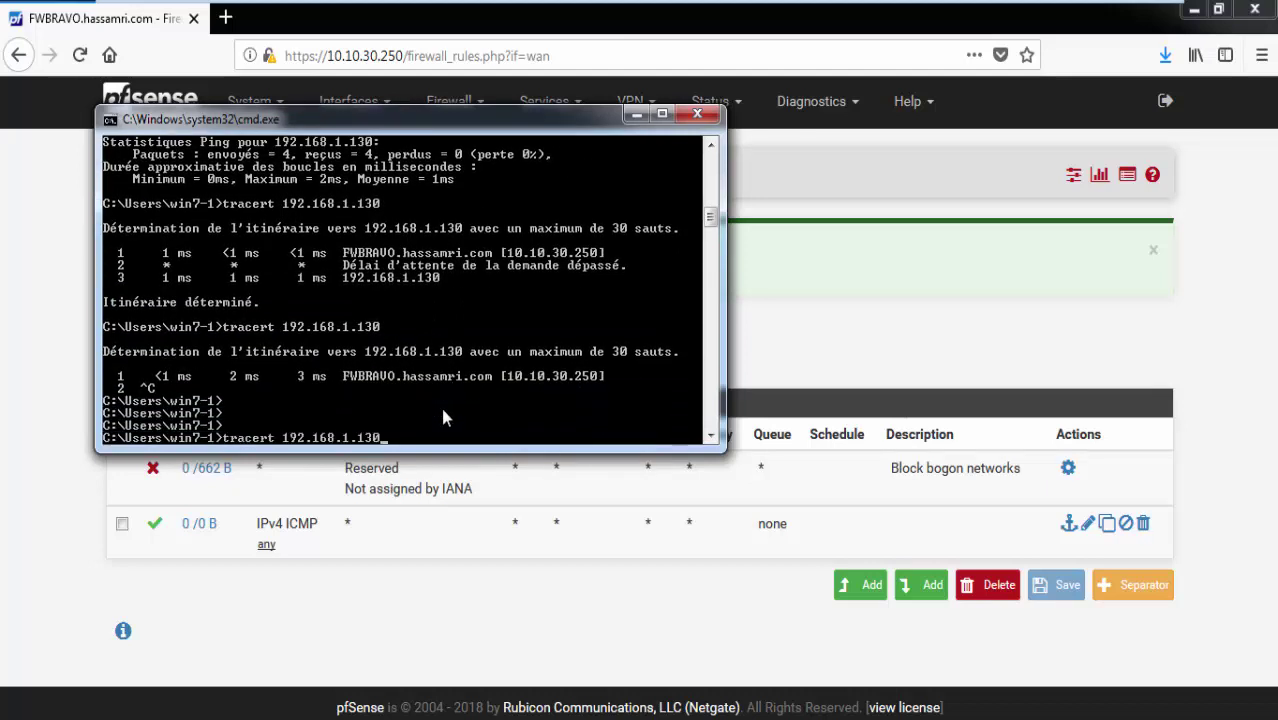
{"action": "key", "text": "Return"}
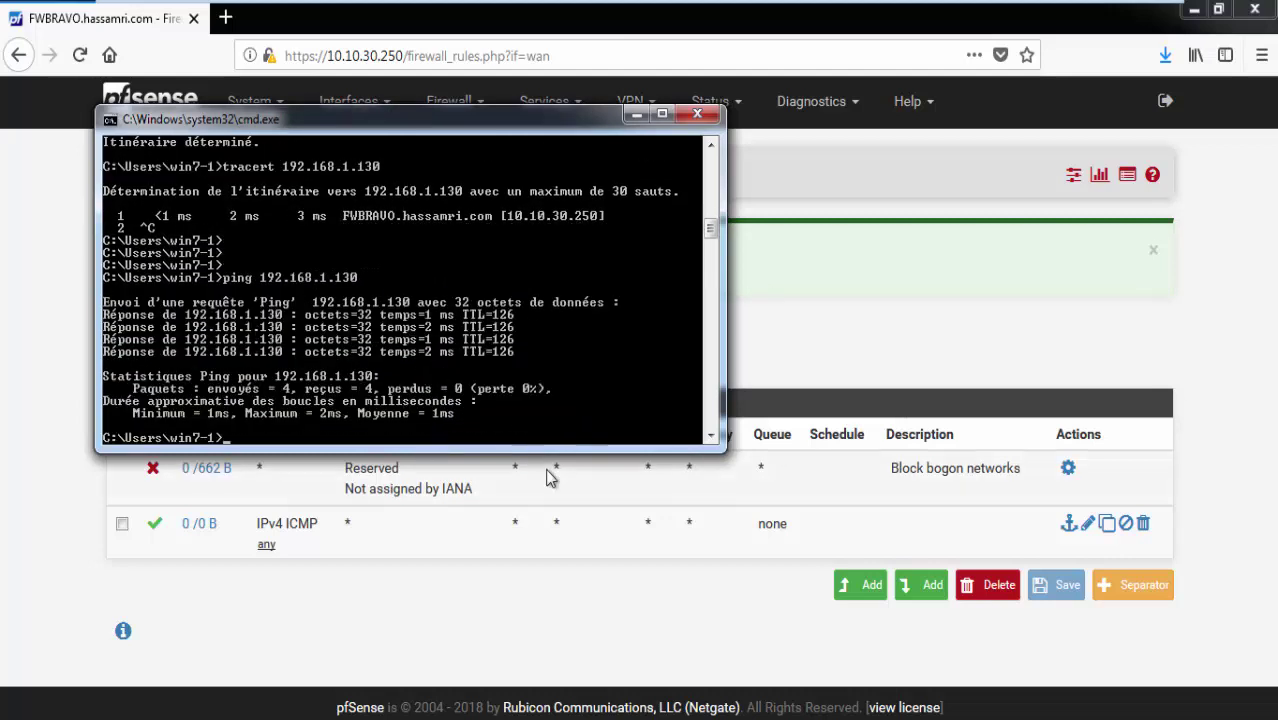
{"action": "mouse_move", "coordinate": [595, 3]}
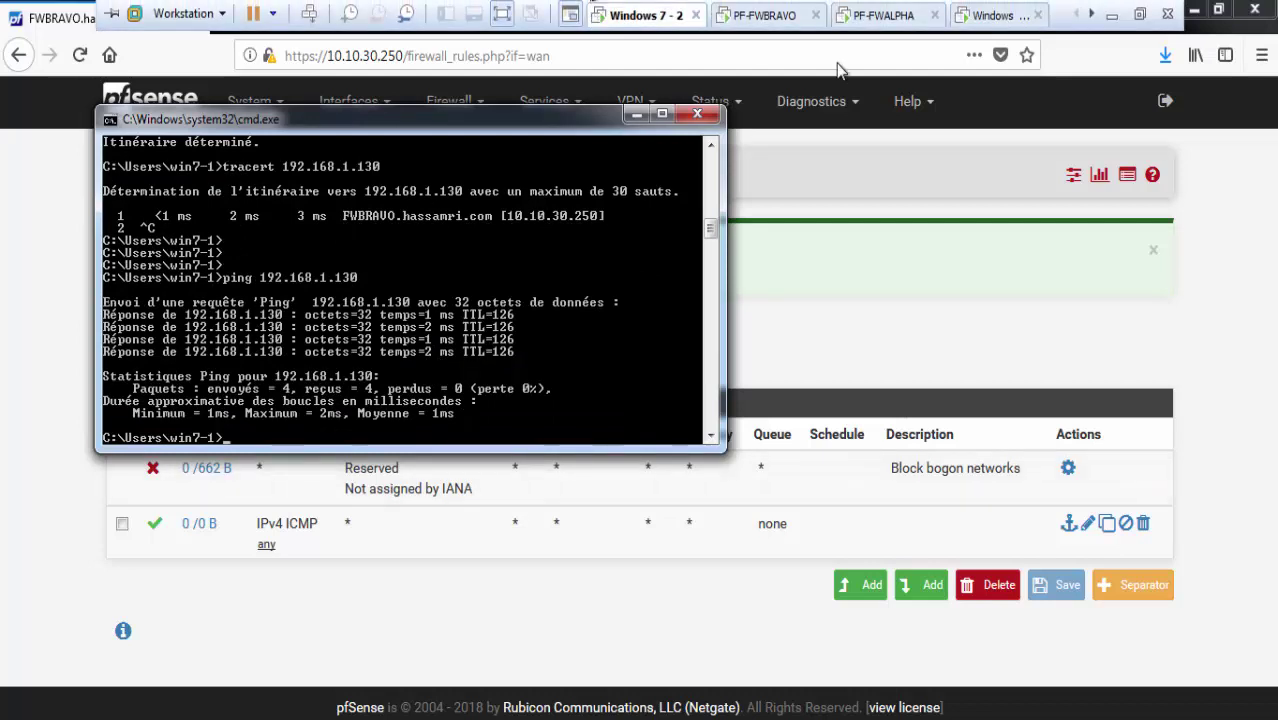
{"action": "left_click", "coordinate": [985, 18]}
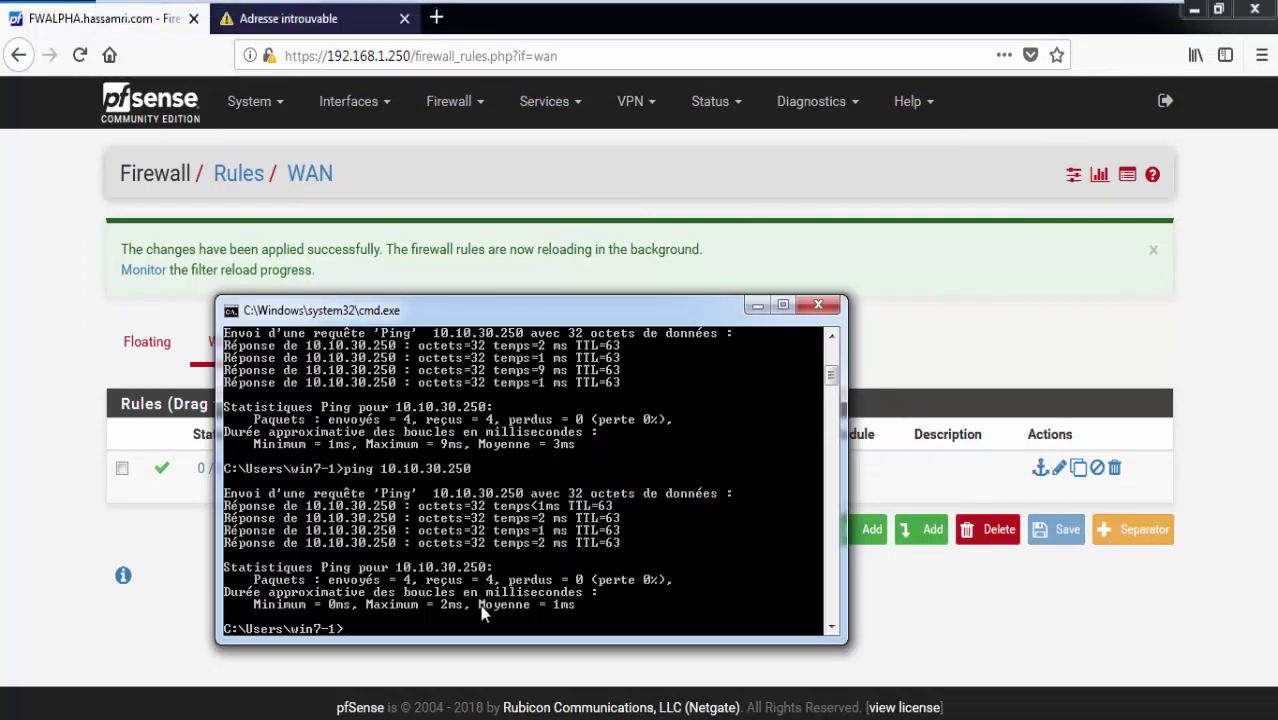
Ping 10.10.30.250 from the 192.168.1.130 machine.
{"action": "key", "text": "Up"}
{"action": "key", "text": "Up"}
{"action": "key", "text": "Up"}
{"action": "key", "text": "Up"}
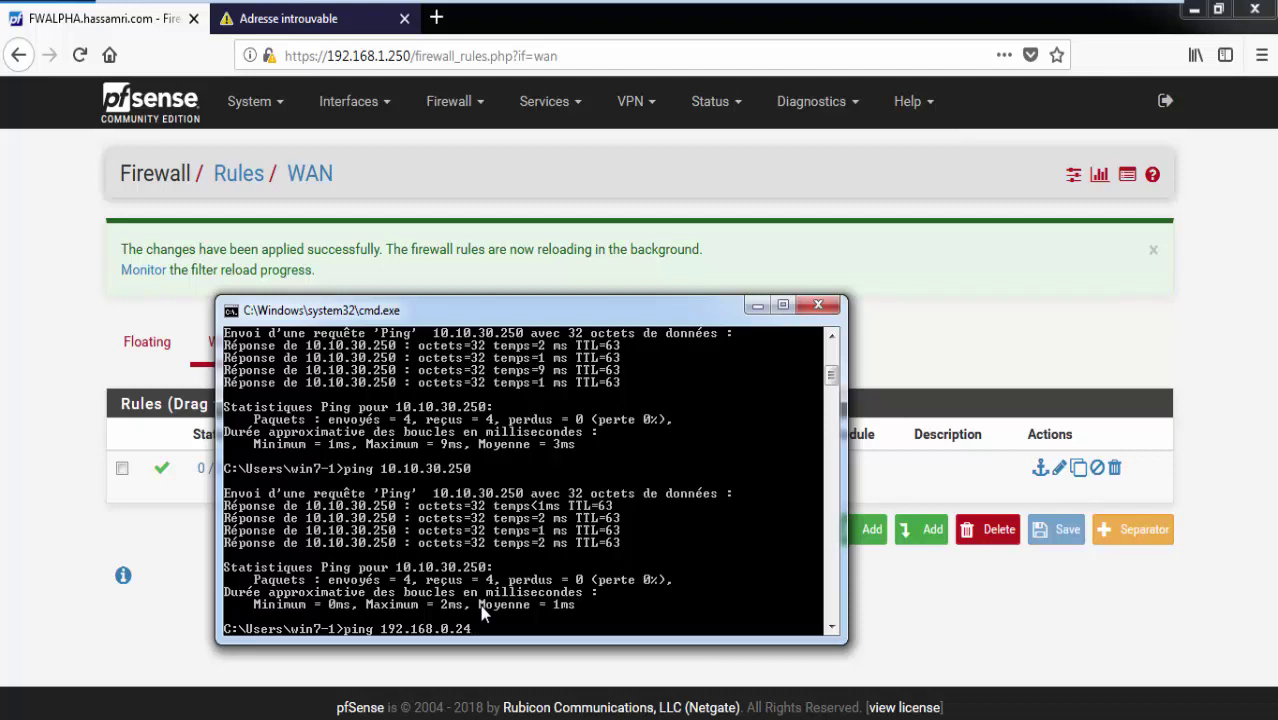
{"action": "key", "text": "BackSpace"}
{"action": "key", "text": "BackSpace"}
{"action": "key", "text": "BackSpace"}
{"action": "key", "text": "BackSpace"}
{"action": "key", "text": "BackSpace"}
{"action": "key", "text": "BackSpace"}
{"action": "key", "text": "BackSpace"}
{"action": "key", "text": "BackSpace"}
{"action": "key", "text": "BackSpace"}
{"action": "key", "text": "BackSpace"}
{"action": "key", "text": "BackSpace"}
{"action": "key", "text": "BackSpace"}
{"action": "key", "text": "BackSpace"}
{"action": "key", "text": "BackSpace"}
{"action": "key", "text": "BackSpace"}
{"action": "key", "text": "BackSpace"}
{"action": "key", "text": "Return"}
{"action": "key", "text": "Return"}
{"action": "key", "text": "Return"}
{"action": "key", "text": "Return"}
{"action": "key", "text": "Return"}
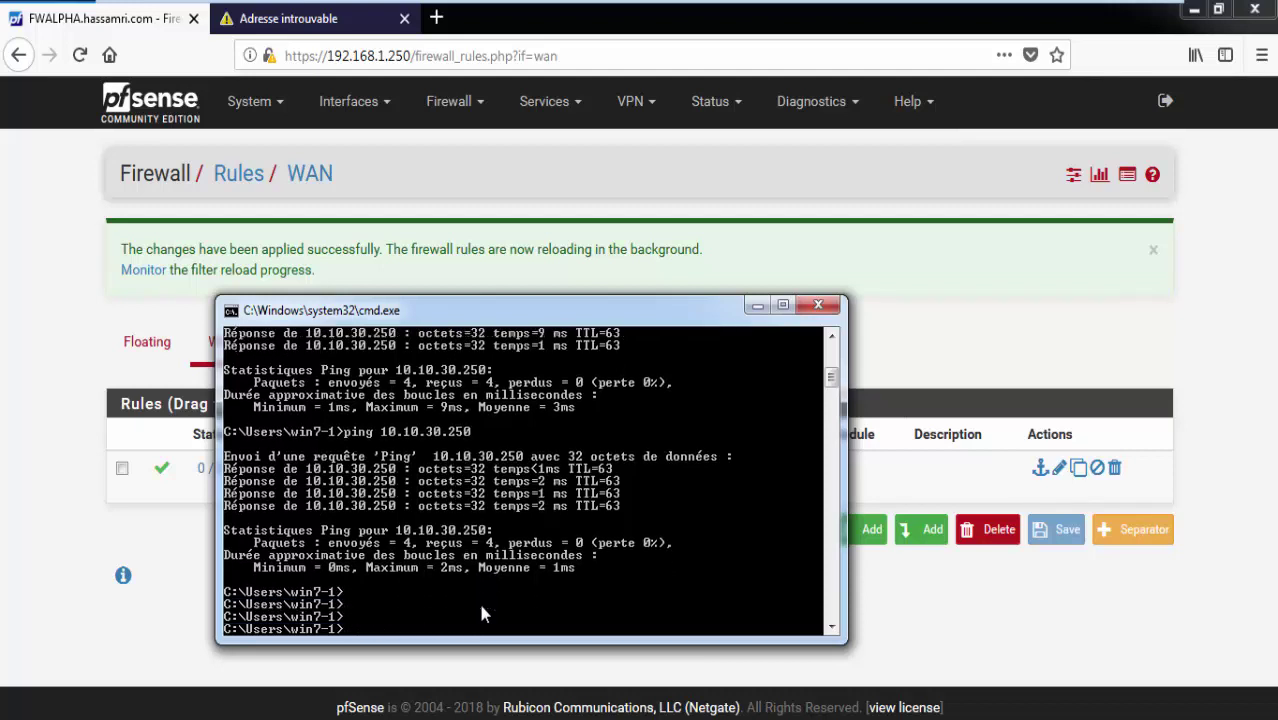
{"action": "type", "text": "ping"}
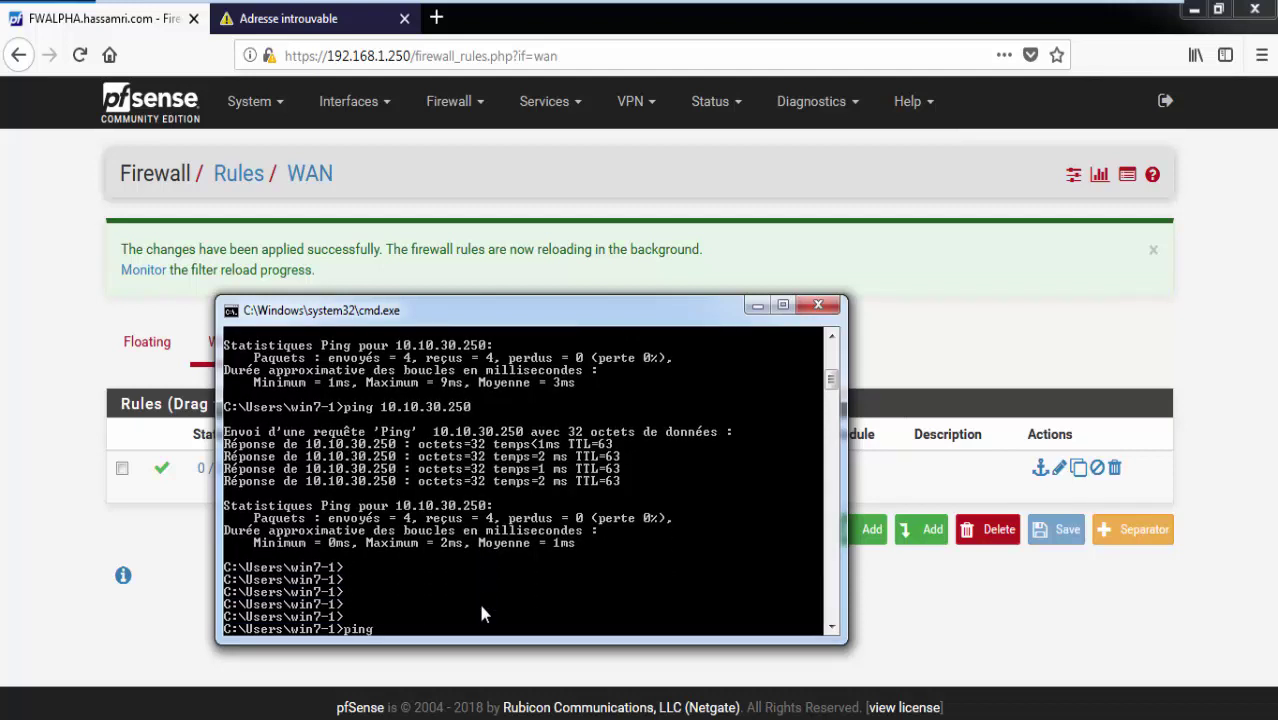
{"action": "type", "text": " 10.10.30.250"}
{"action": "key", "text": "Return"}
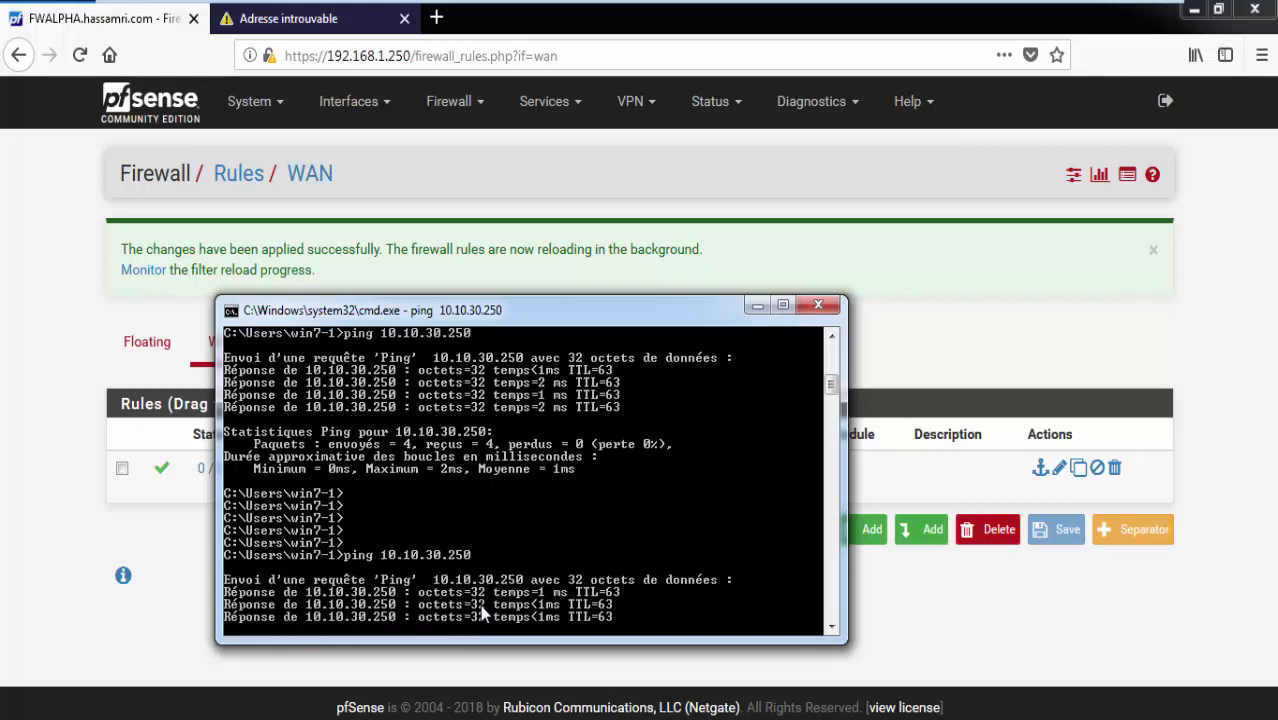
Clear the console and run tracert 10.10.30.250, reaching it in two hops.
{"action": "type", "text": "cls"}
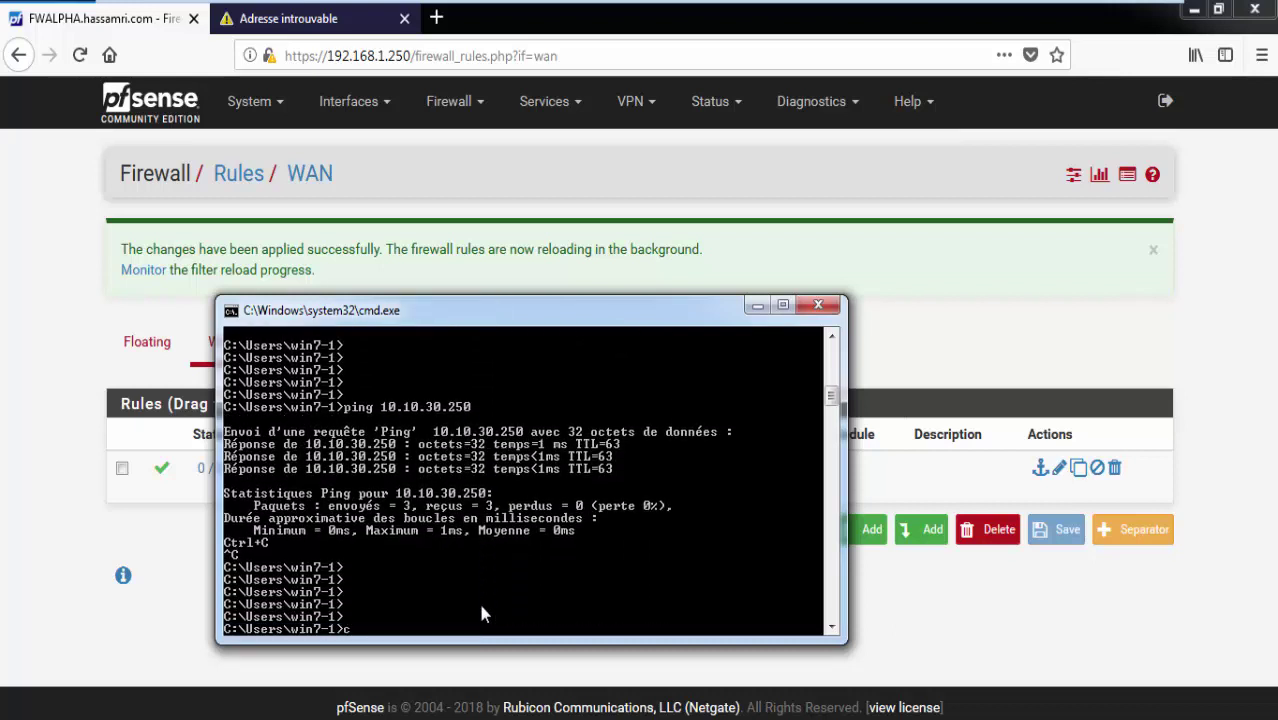
{"action": "key", "text": "Return"}
{"action": "key", "text": "Return"}
{"action": "key", "text": "Return"}
{"action": "key", "text": "Return"}
{"action": "type", "text": "tracert 10.10.30.2"}
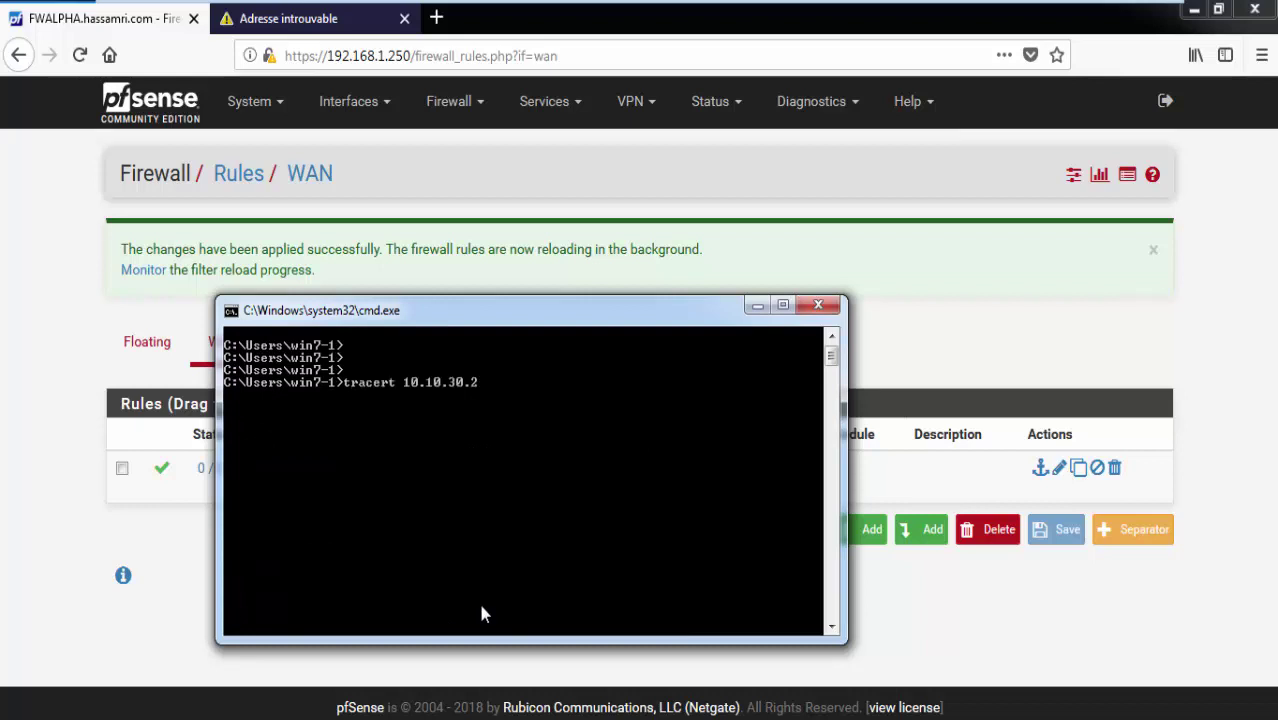
{"action": "type", "text": "50"}
{"action": "key", "text": "Return"}
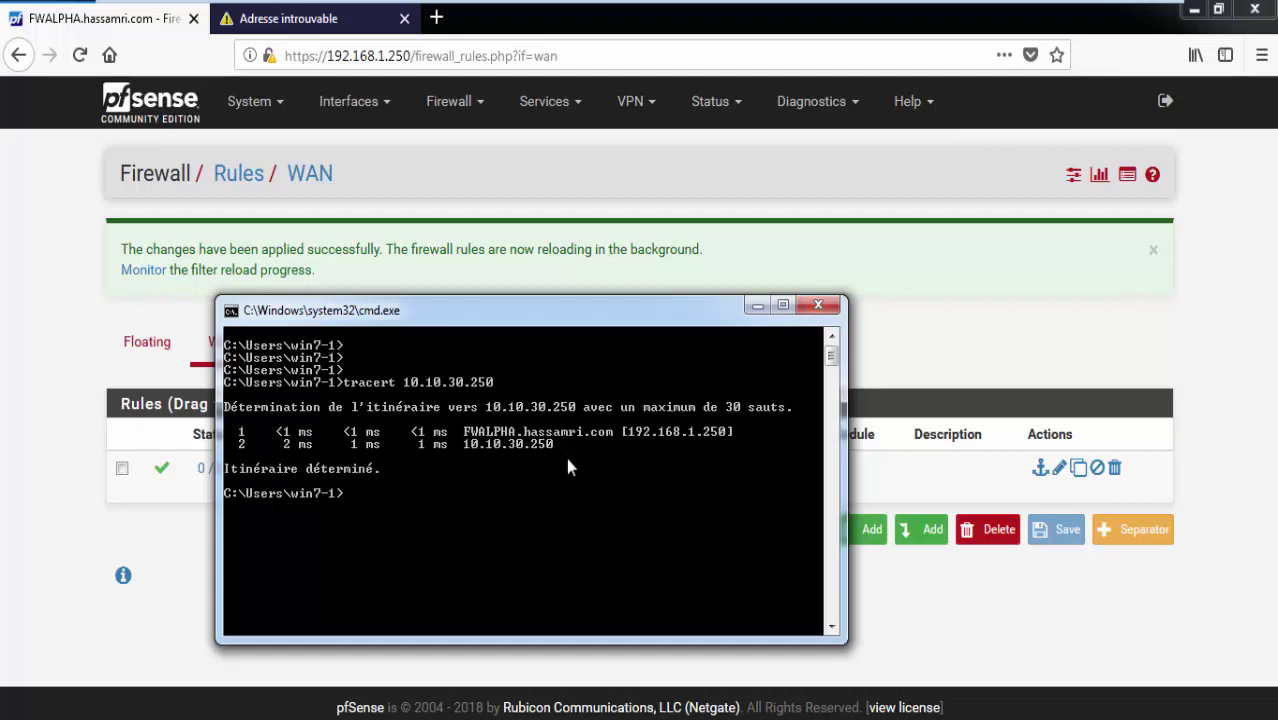
{"action": "left_click", "coordinate": [625, 112]}
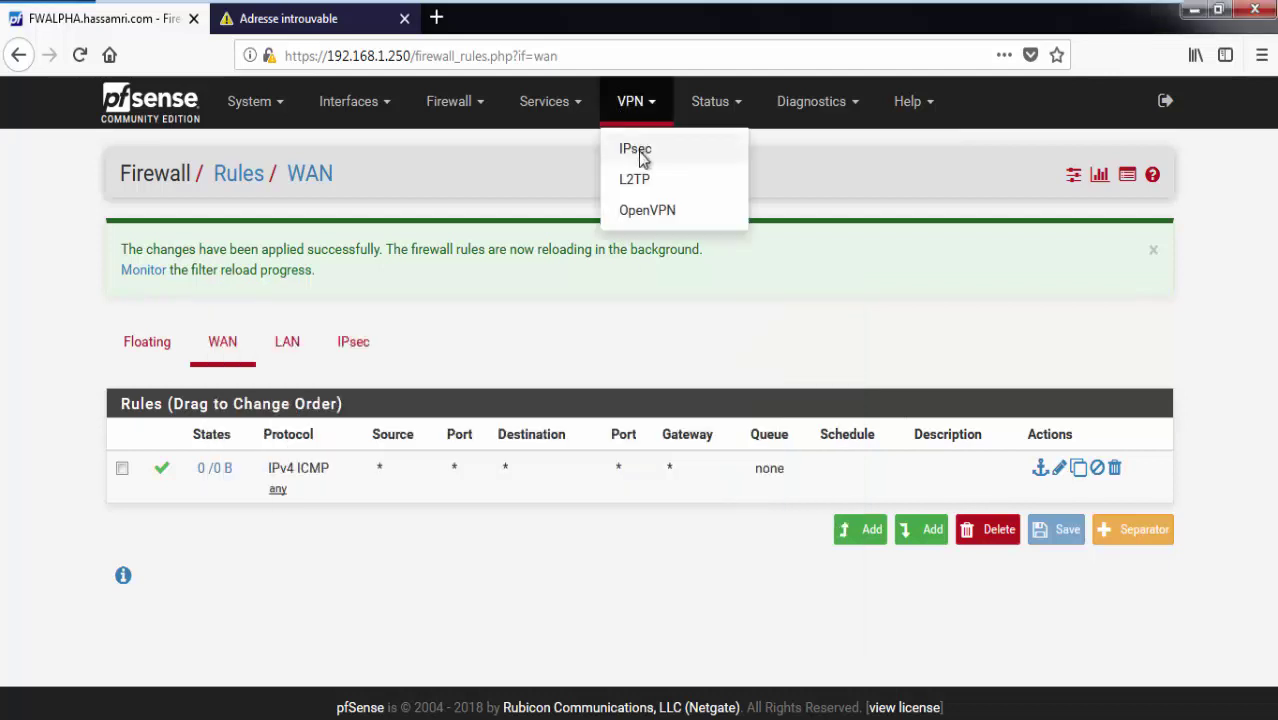
Browse the IPsec tunnels, Mobile Clients, Pre-Shared Keys and Advanced Settings tabs.
{"action": "left_click", "coordinate": [638, 152]}
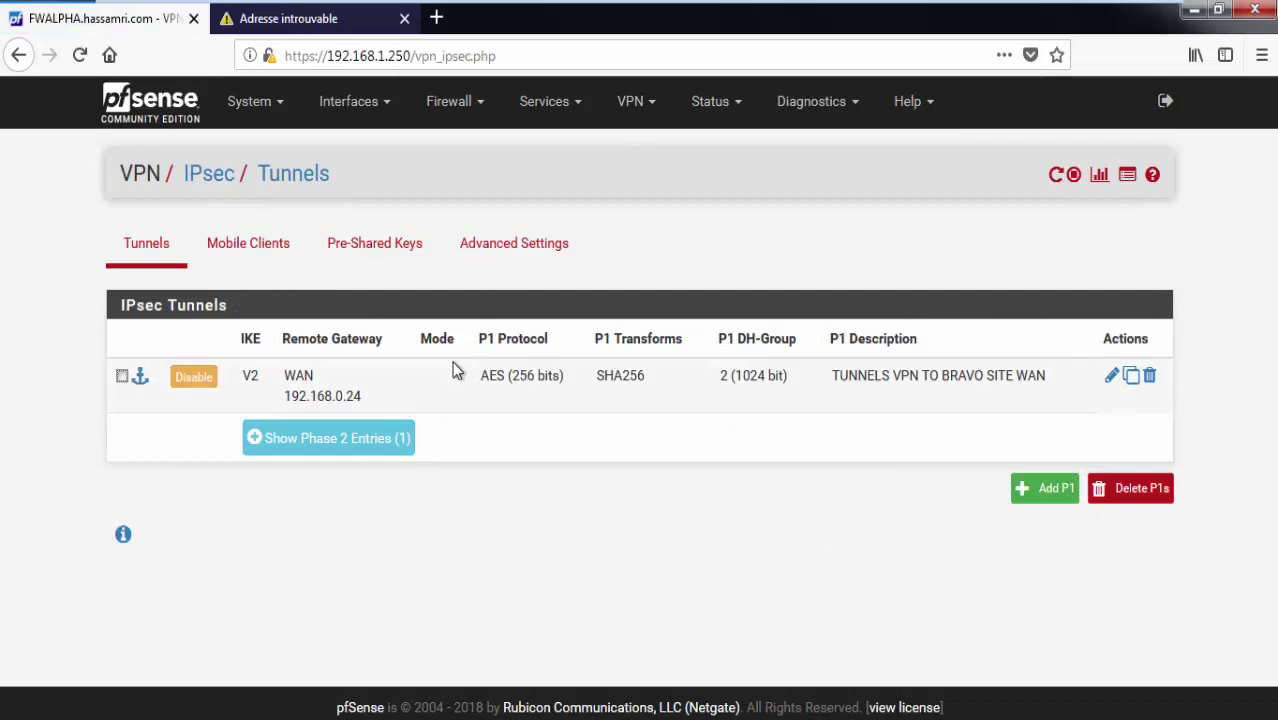
{"action": "left_click", "coordinate": [277, 245]}
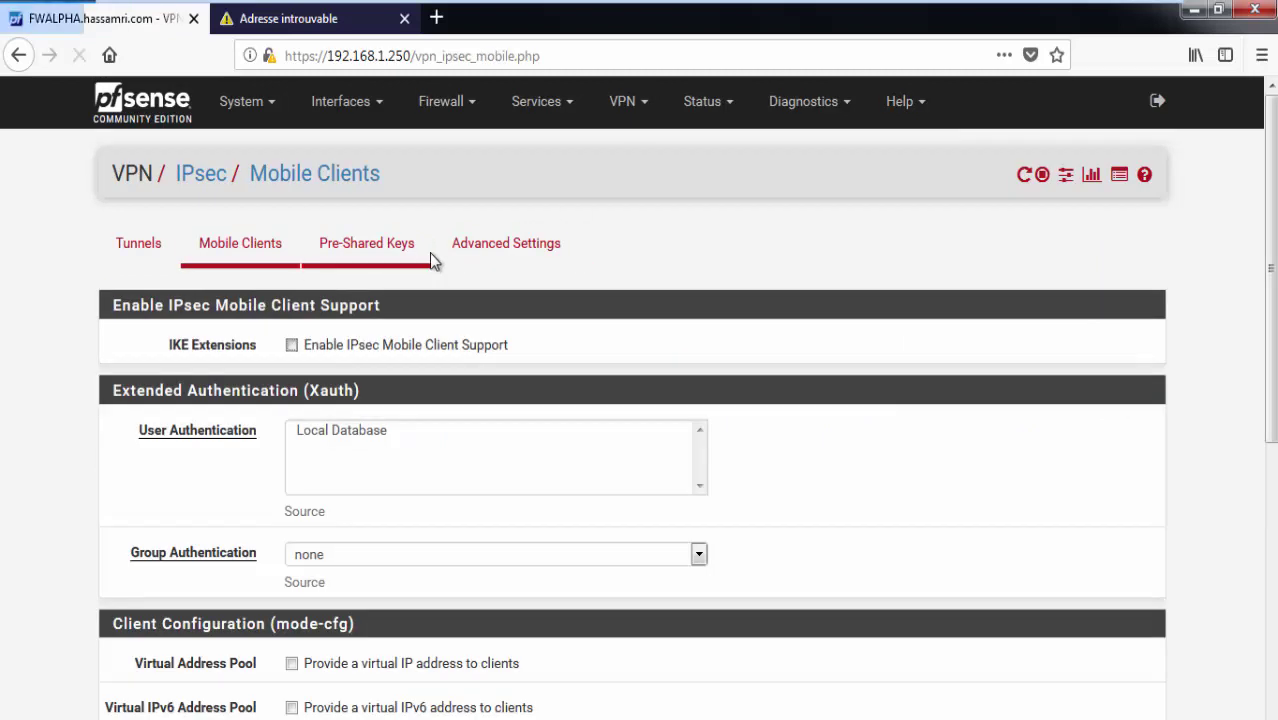
{"action": "left_click", "coordinate": [397, 262]}
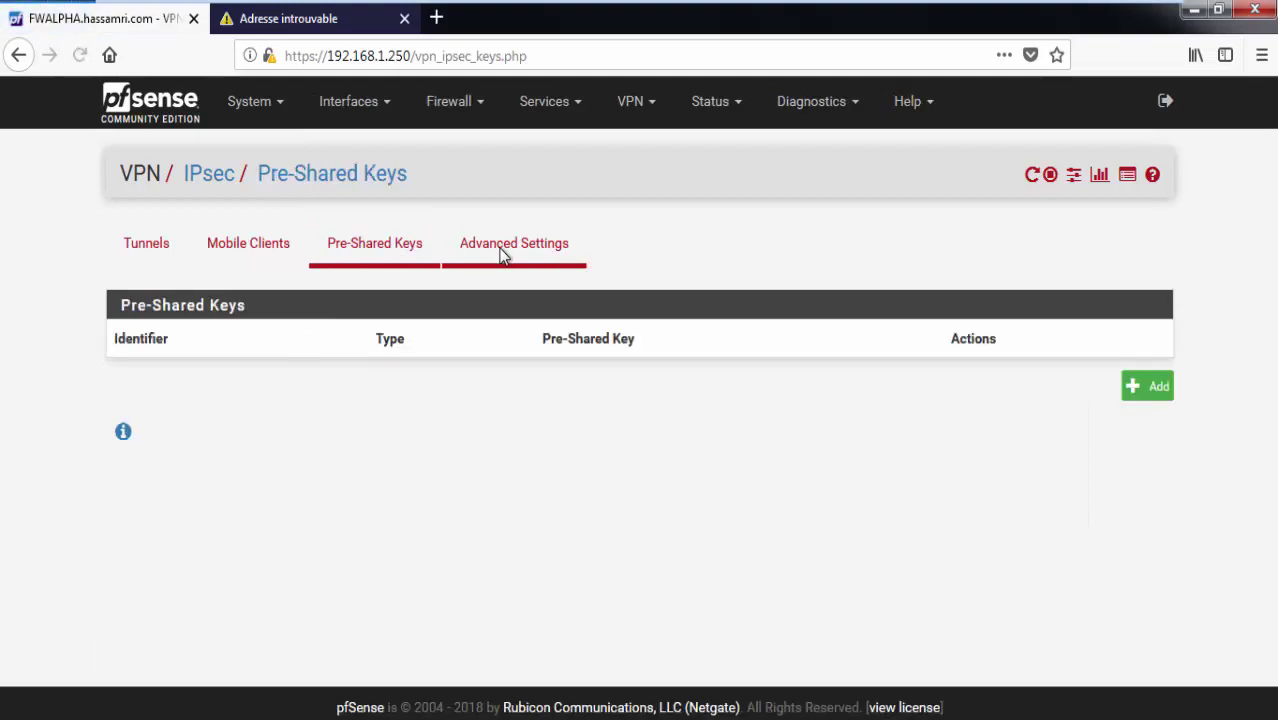
{"action": "left_click", "coordinate": [503, 252]}
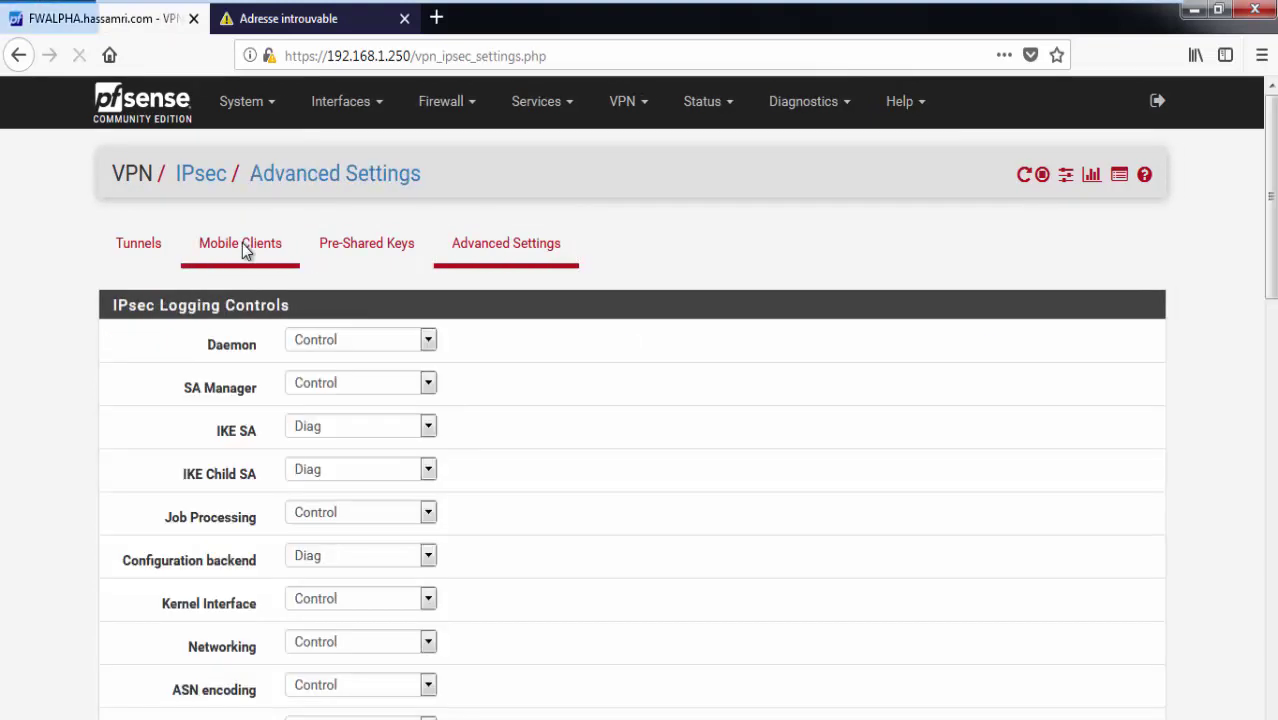
{"action": "left_click", "coordinate": [245, 249]}
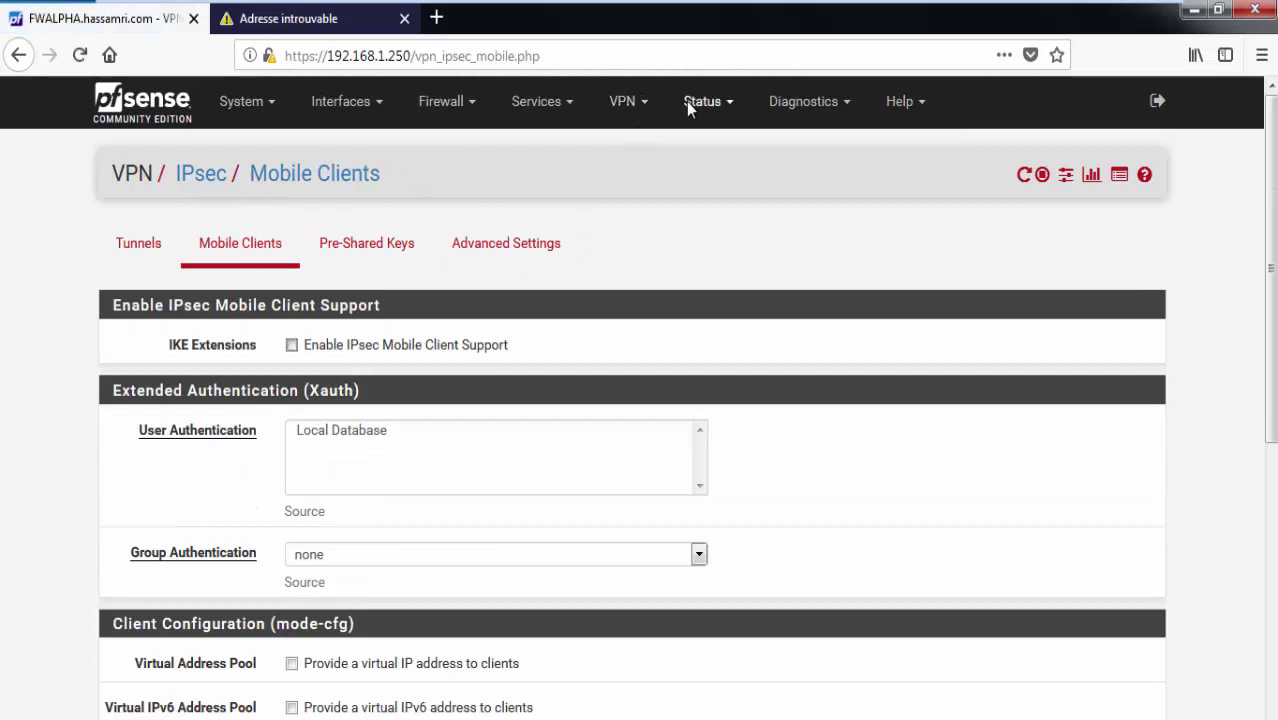
Open Status > Gateways to check that GW_TO_BRAVO and WAN_DHCP are online.
{"action": "left_click", "coordinate": [703, 101]}
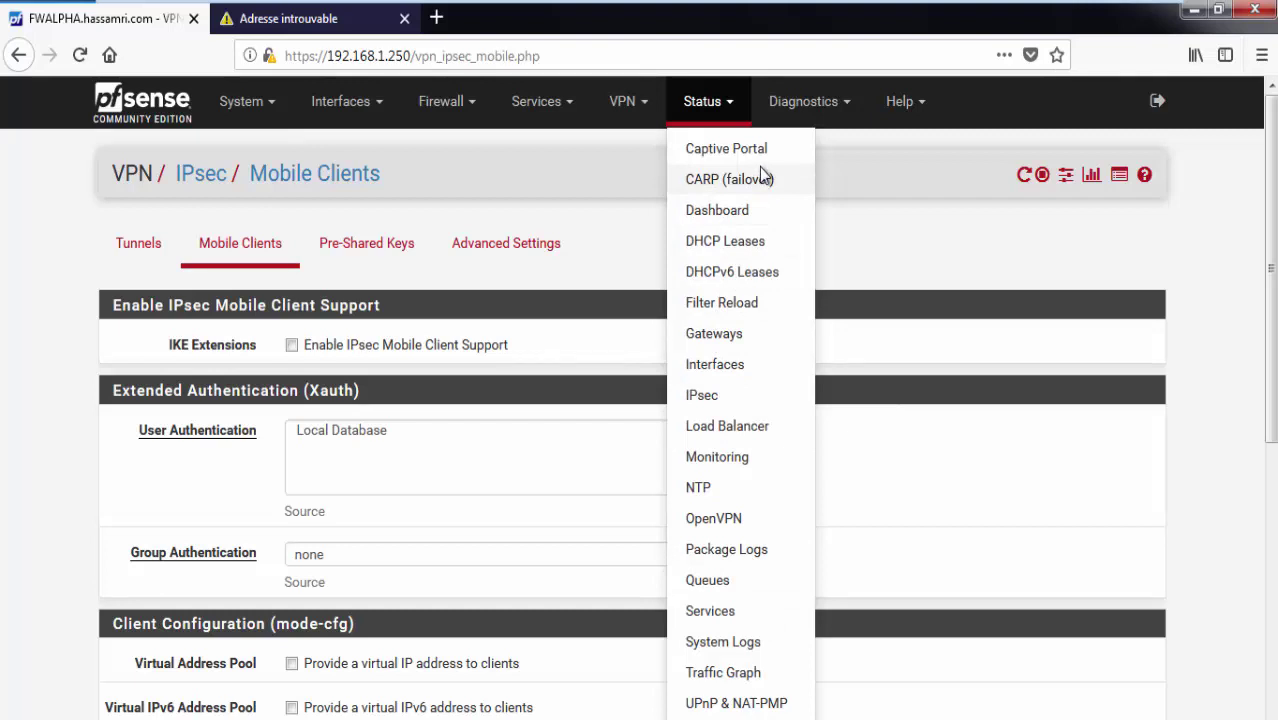
{"action": "left_click", "coordinate": [560, 100]}
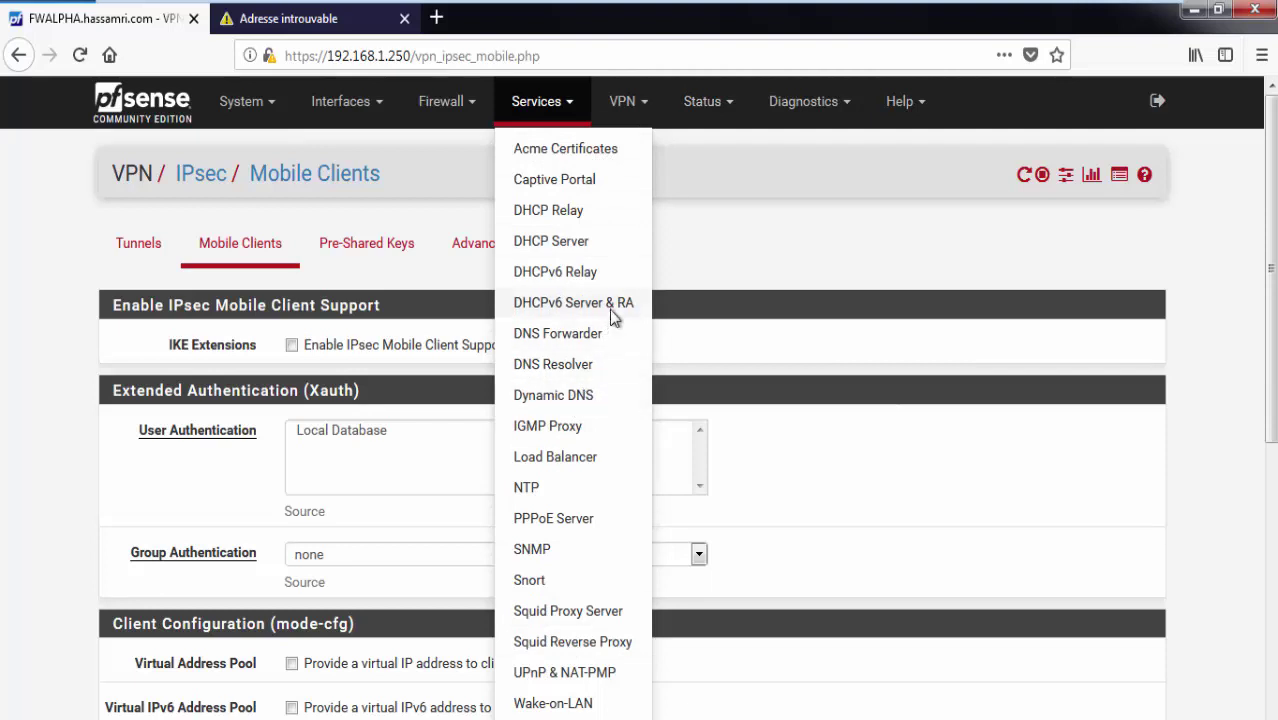
{"action": "left_click", "coordinate": [703, 101]}
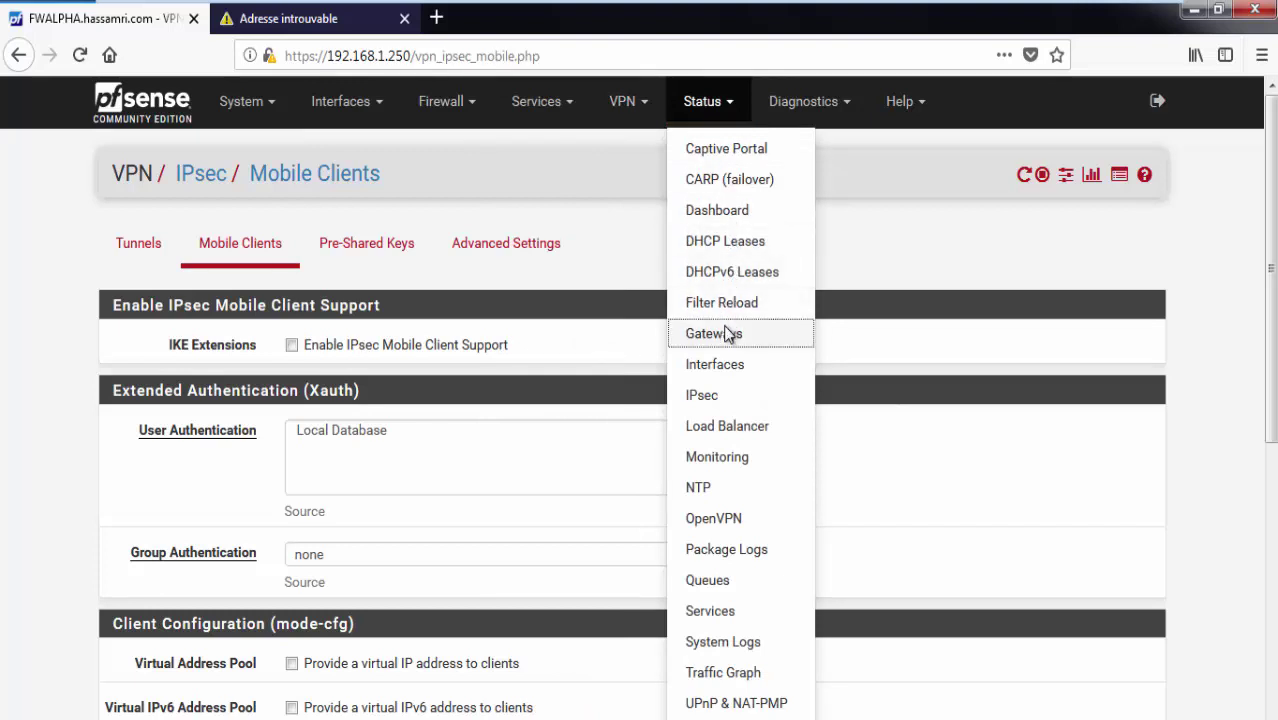
{"action": "left_click", "coordinate": [730, 334]}
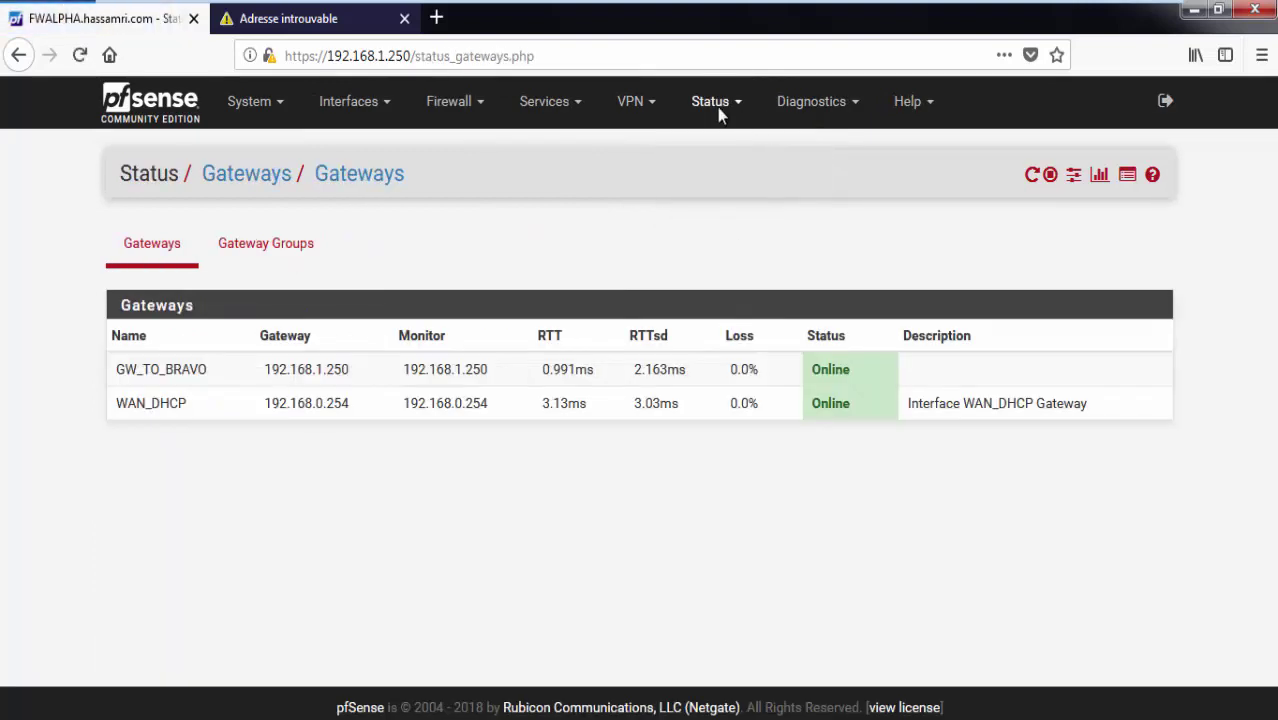
Open Status > IPsec to view FWALPHA's established tunnel to Bravo's WAN.
{"action": "left_click", "coordinate": [717, 107]}
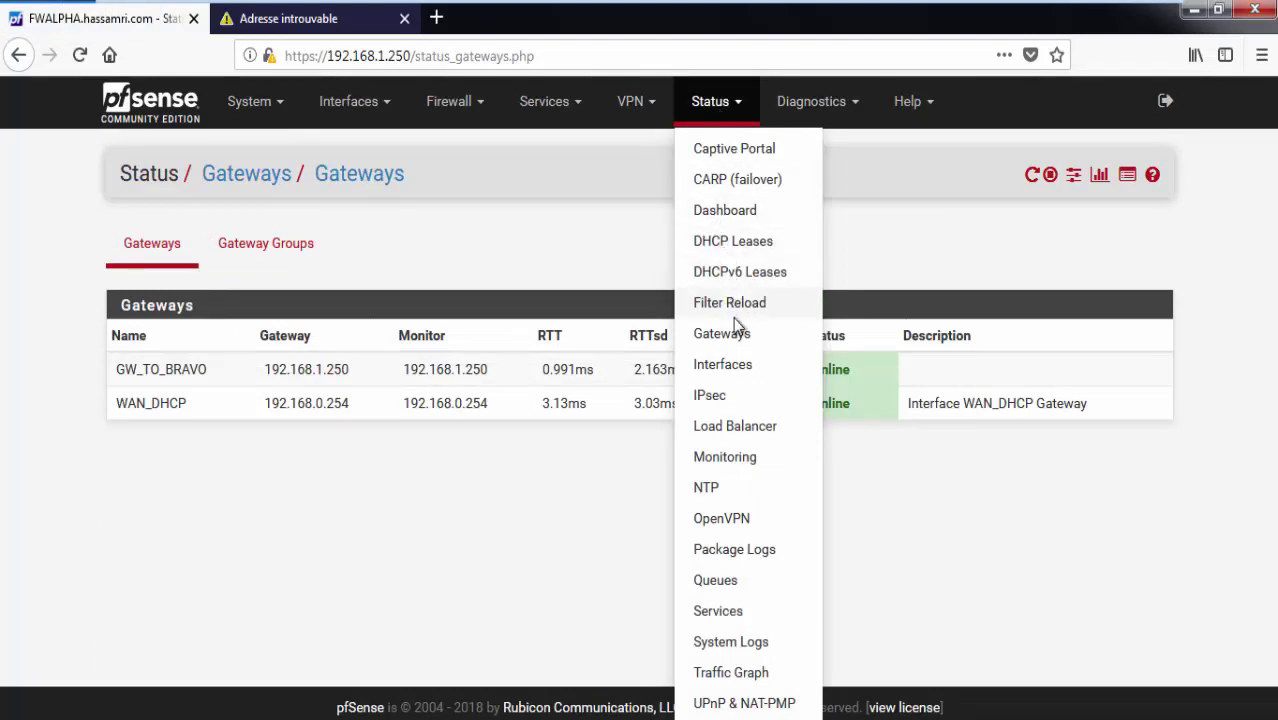
{"action": "left_click", "coordinate": [752, 400]}
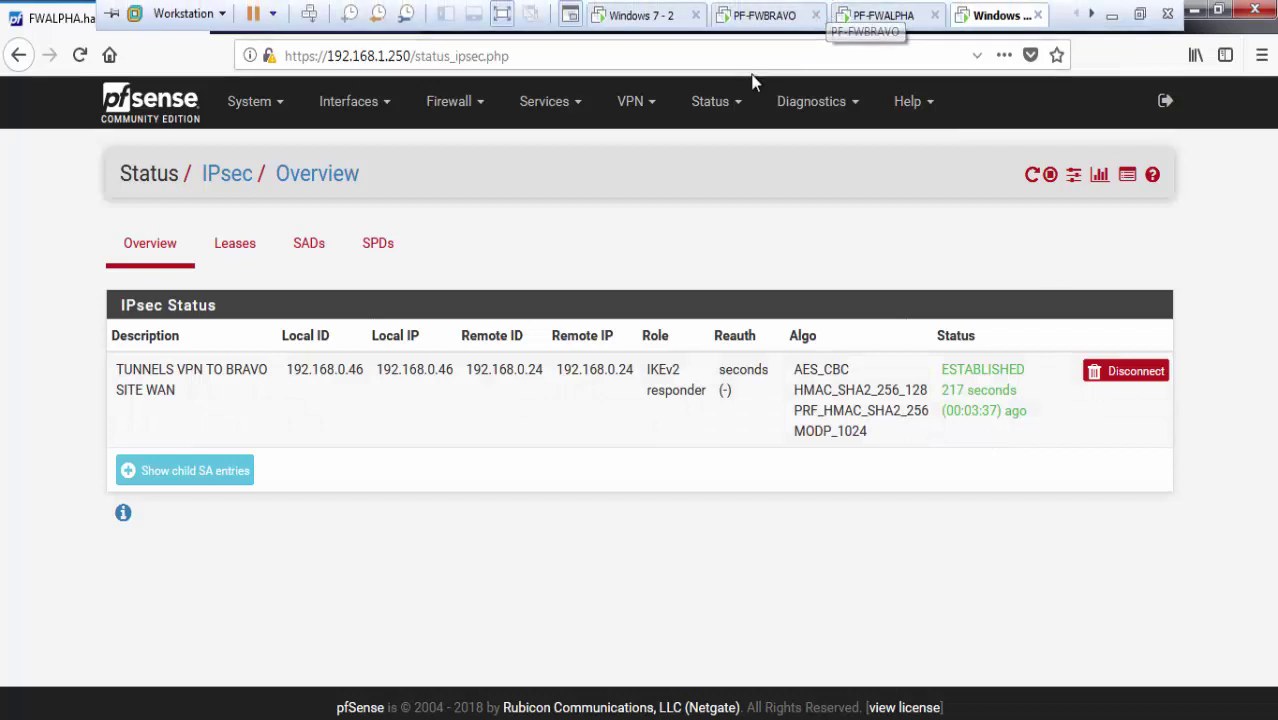
On Windows 7 - 2, open FWBRAVO's Status > IPsec overview and compare it with FWALPHA's.
{"action": "left_click", "coordinate": [648, 20]}
{"action": "left_click", "coordinate": [637, 115]}
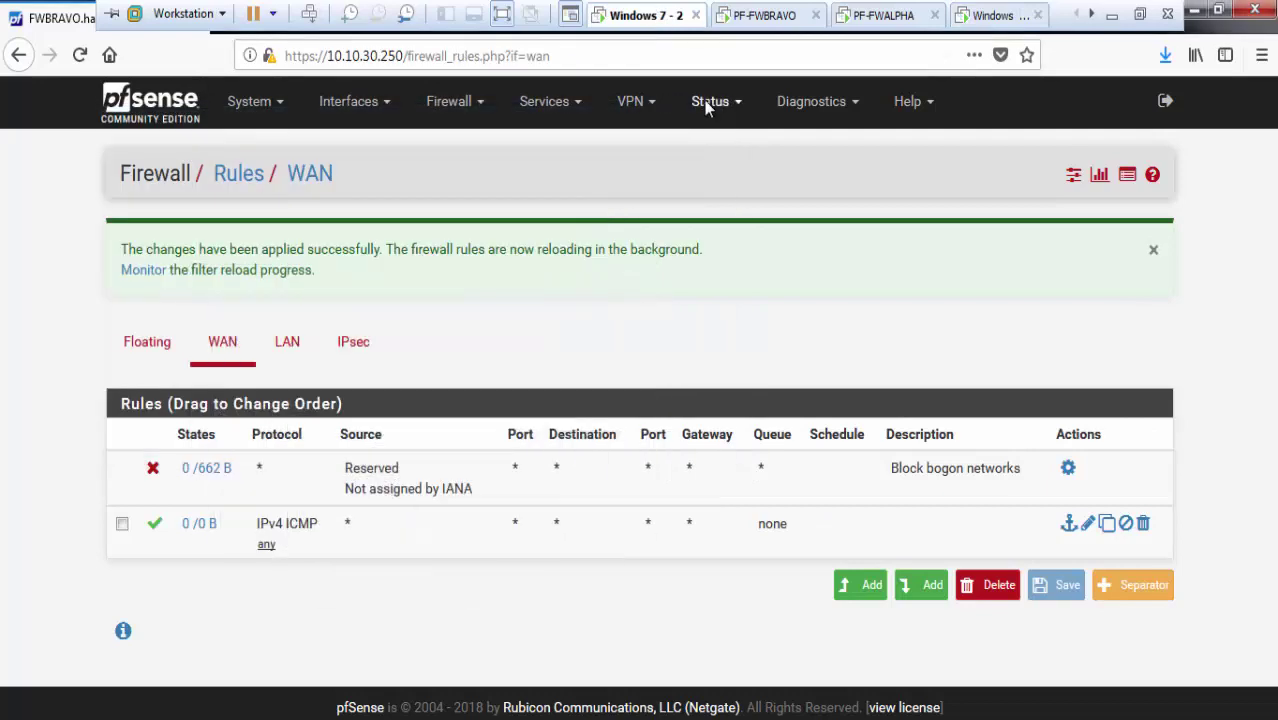
{"action": "left_click", "coordinate": [706, 101]}
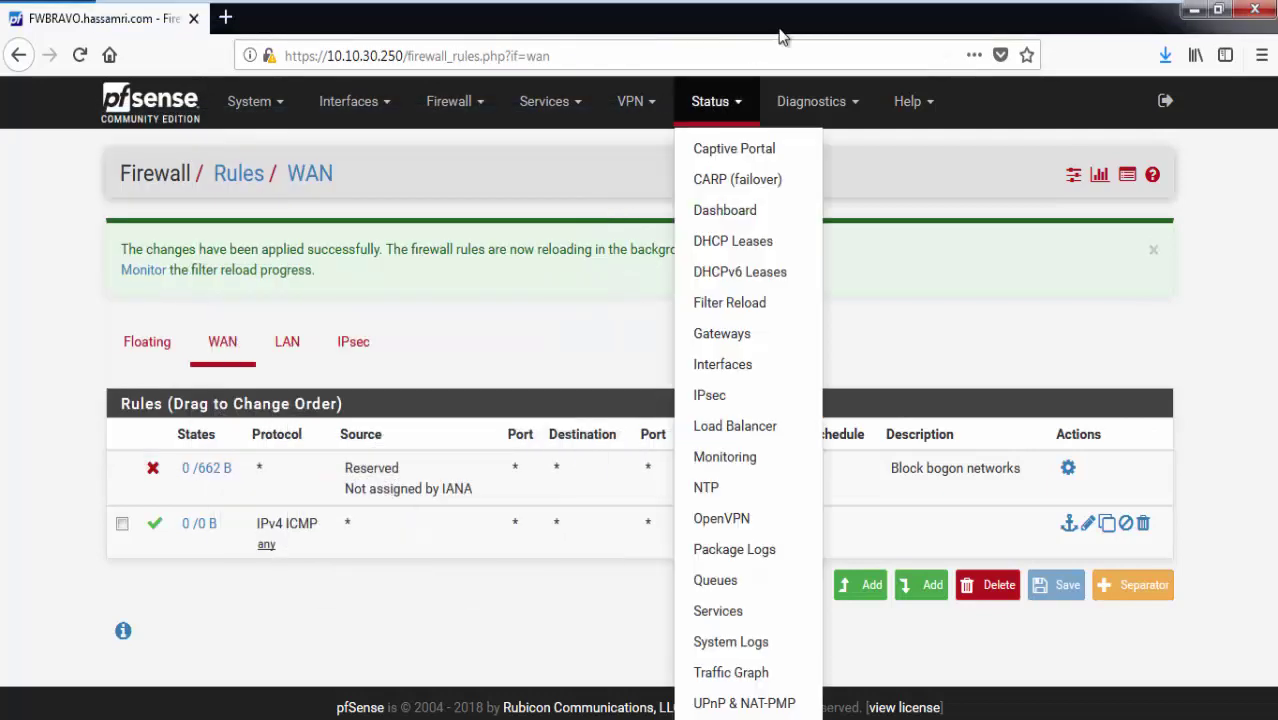
{"action": "left_click", "coordinate": [713, 403]}
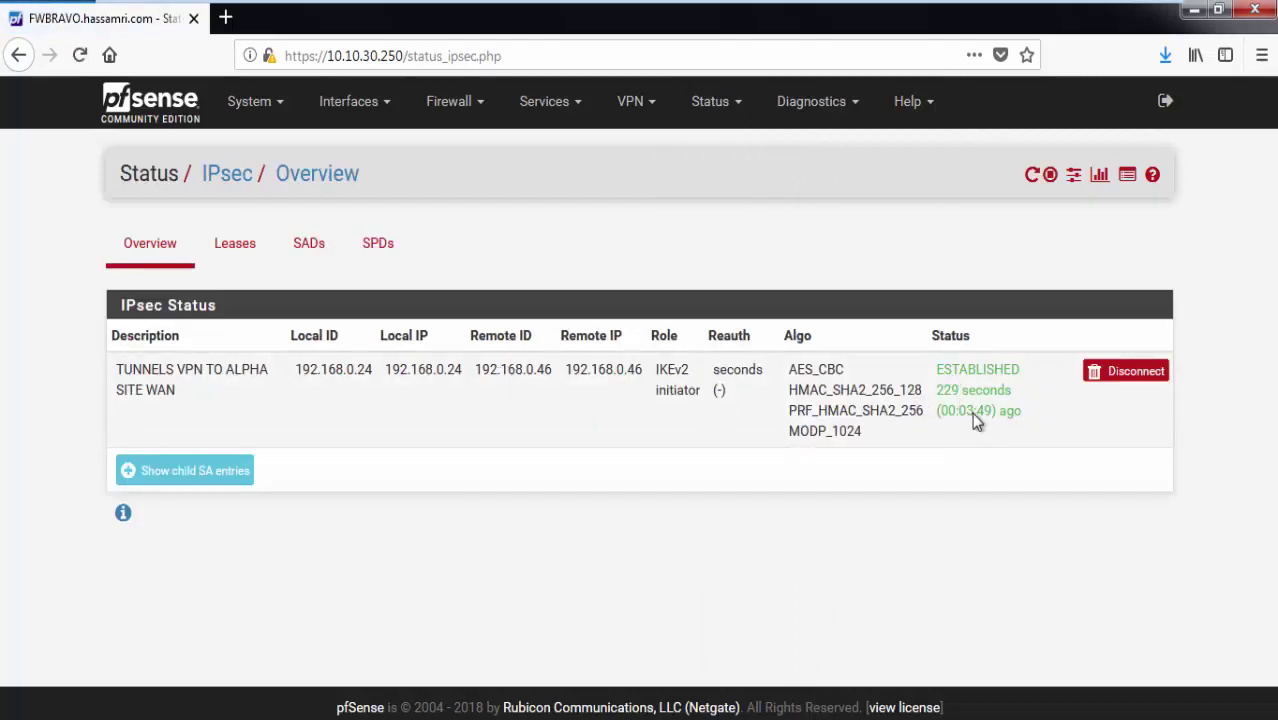
{"action": "mouse_move", "coordinate": [940, 8]}
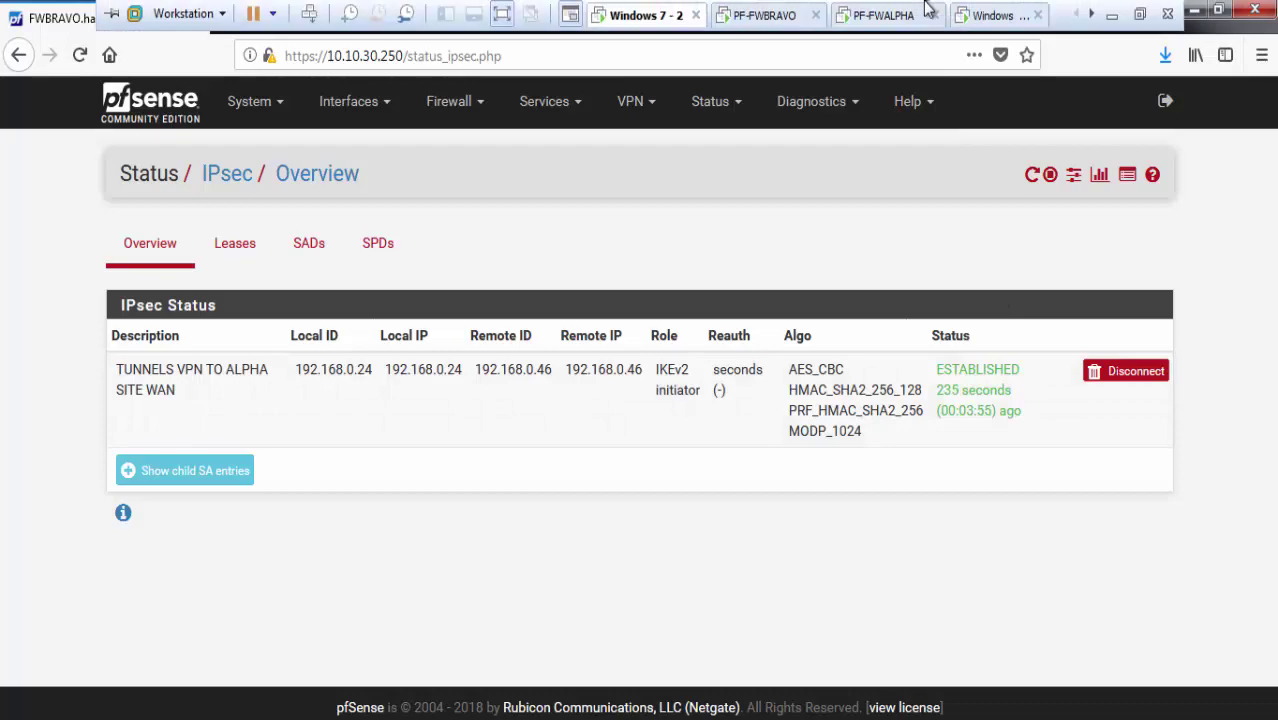
{"action": "left_click", "coordinate": [988, 14]}
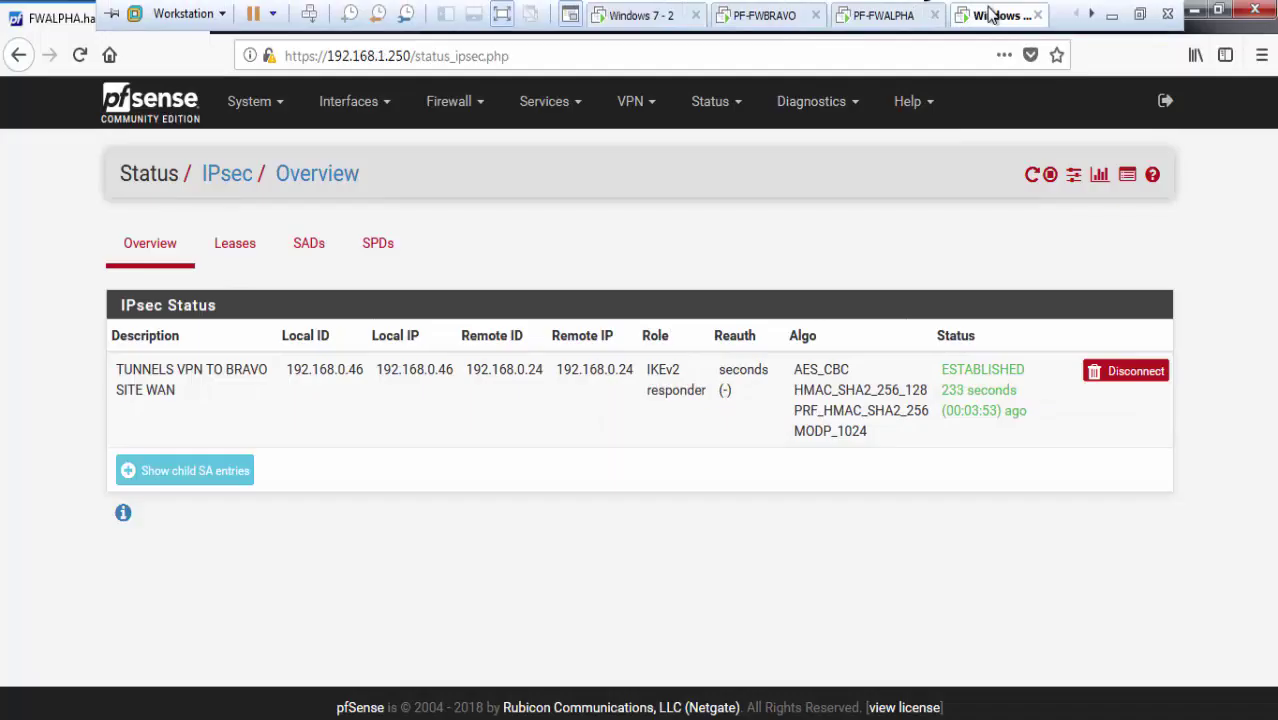
{"action": "left_click", "coordinate": [634, 15]}
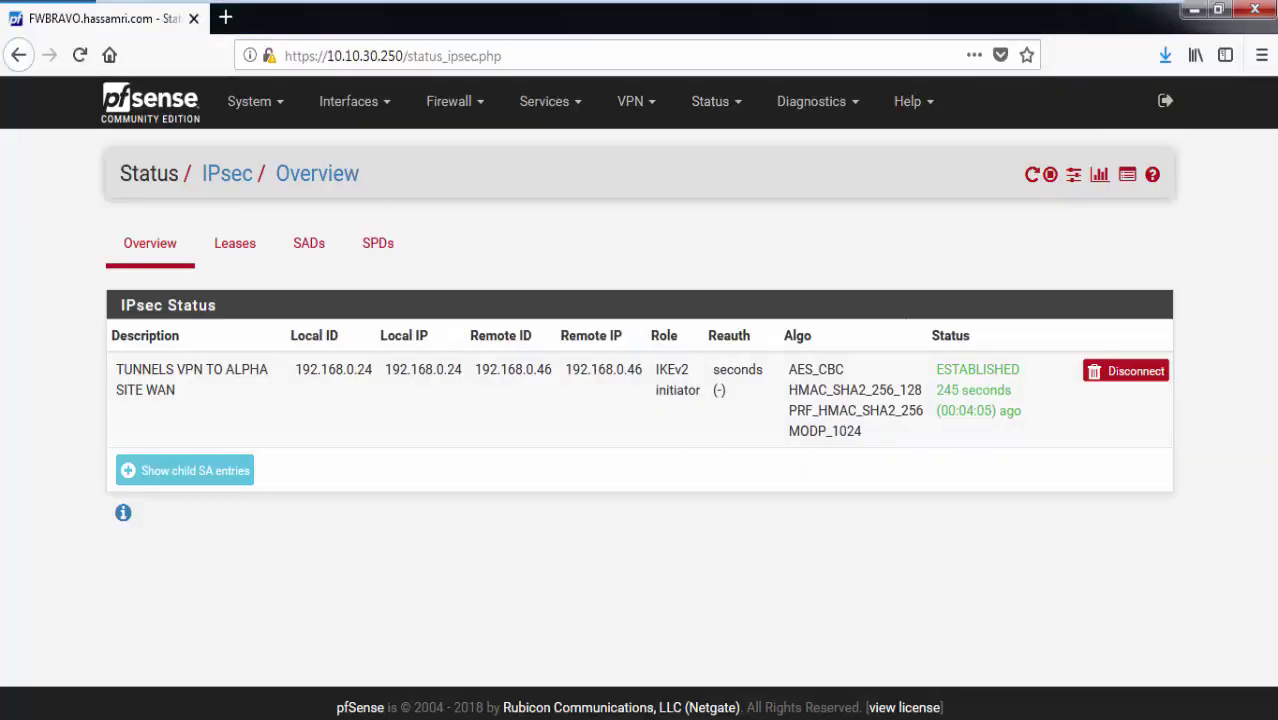
Allow Remote Desktop connections from any client version in System Properties, then bring up Control Panel.
{"action": "key", "text": "super"}
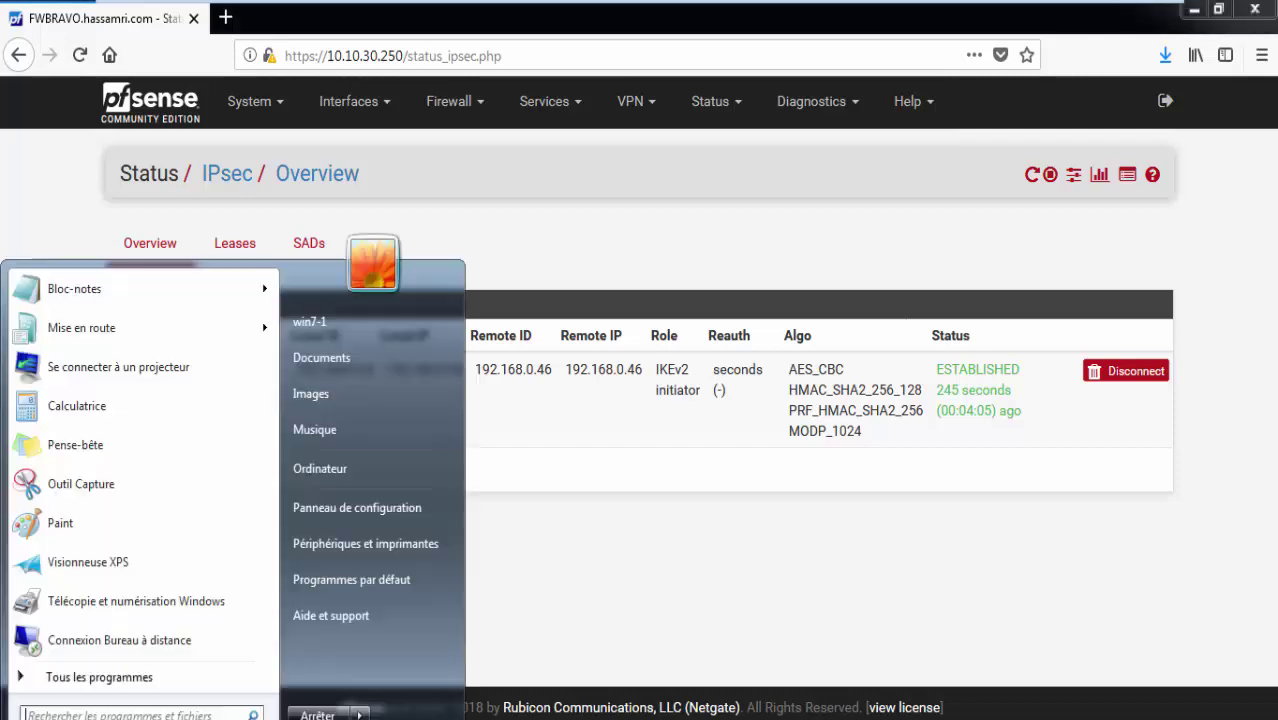
{"action": "key", "text": "Escape"}
{"action": "key", "text": "super+e"}
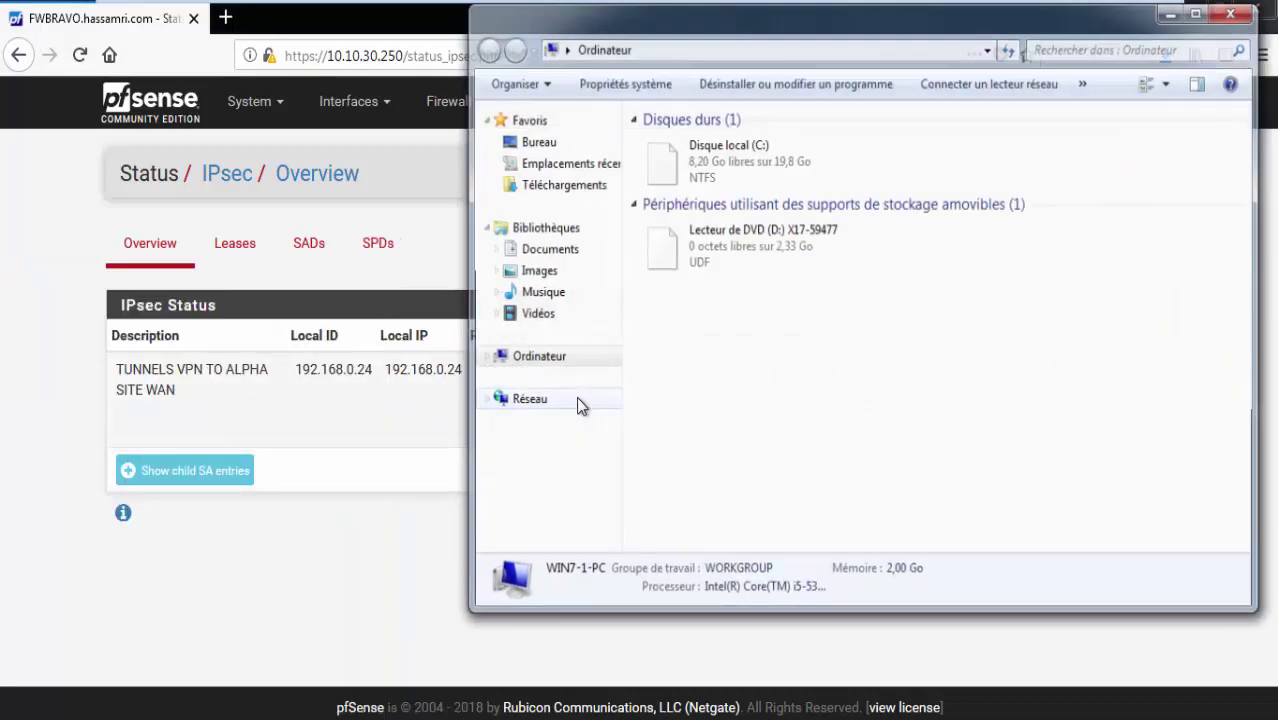
{"action": "right_click", "coordinate": [700, 369]}
{"action": "left_click", "coordinate": [866, 572]}
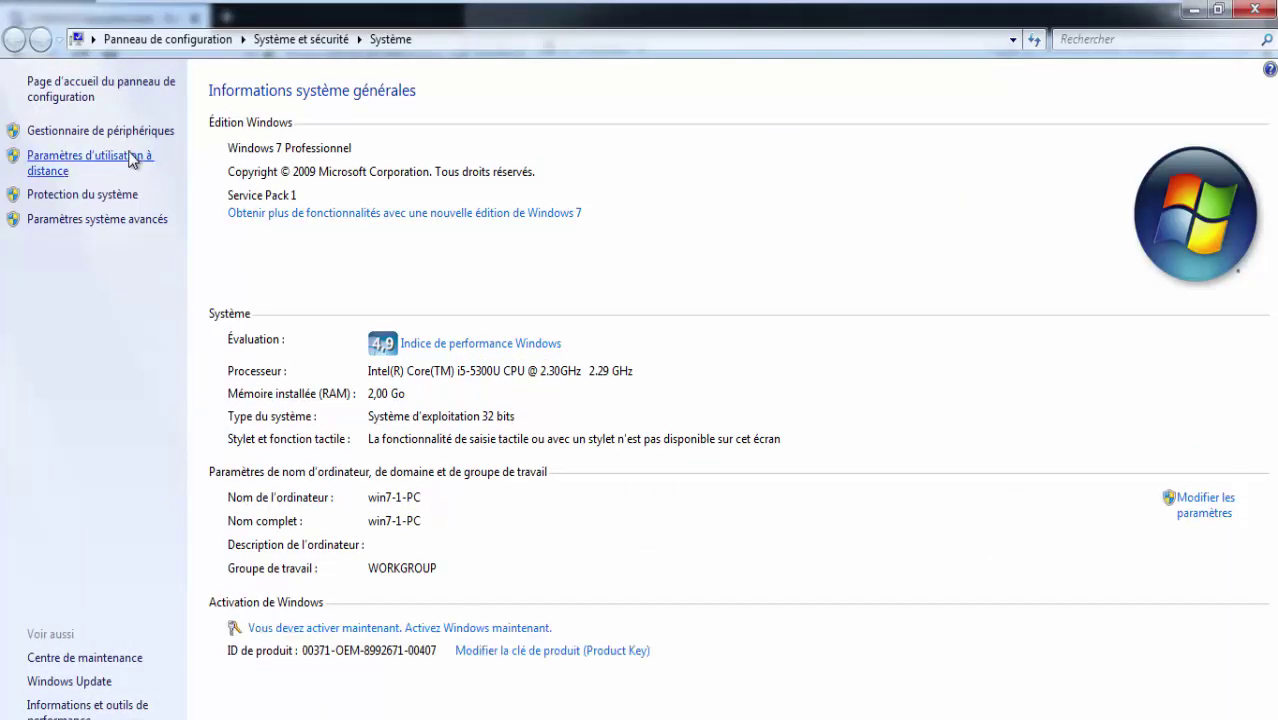
{"action": "left_click", "coordinate": [131, 160]}
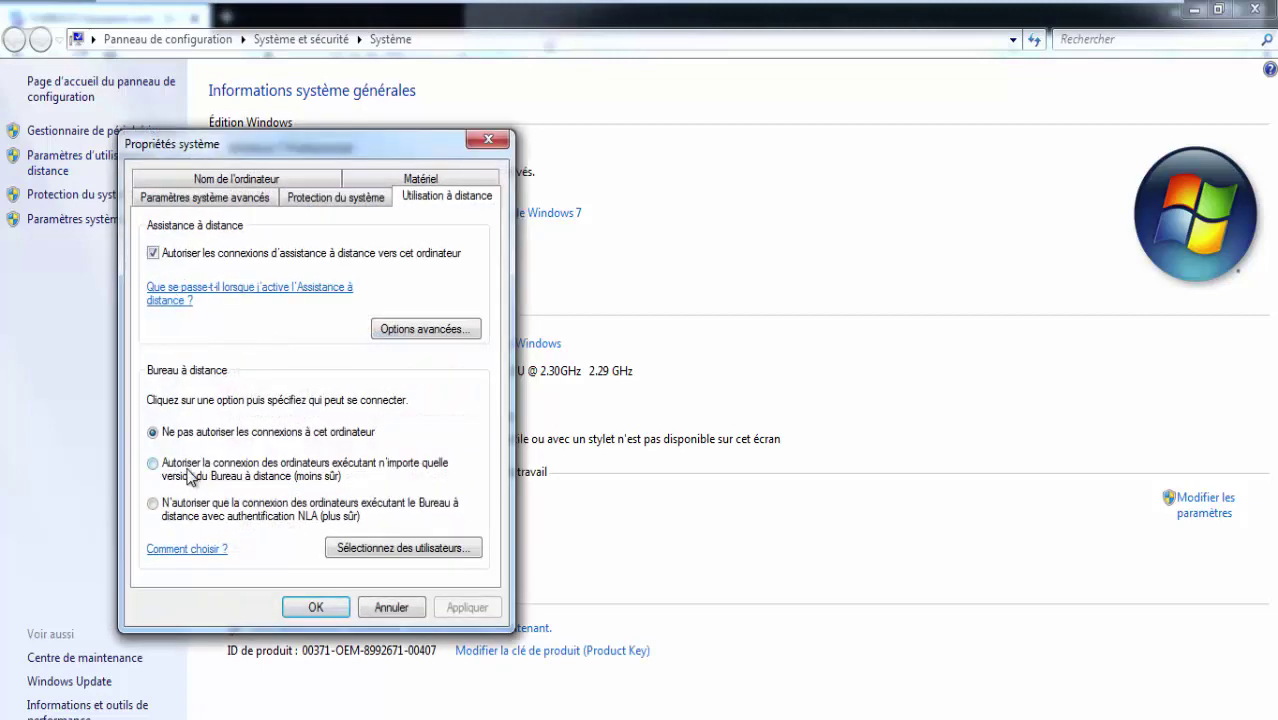
{"action": "left_click", "coordinate": [190, 478]}
{"action": "left_click", "coordinate": [333, 305]}
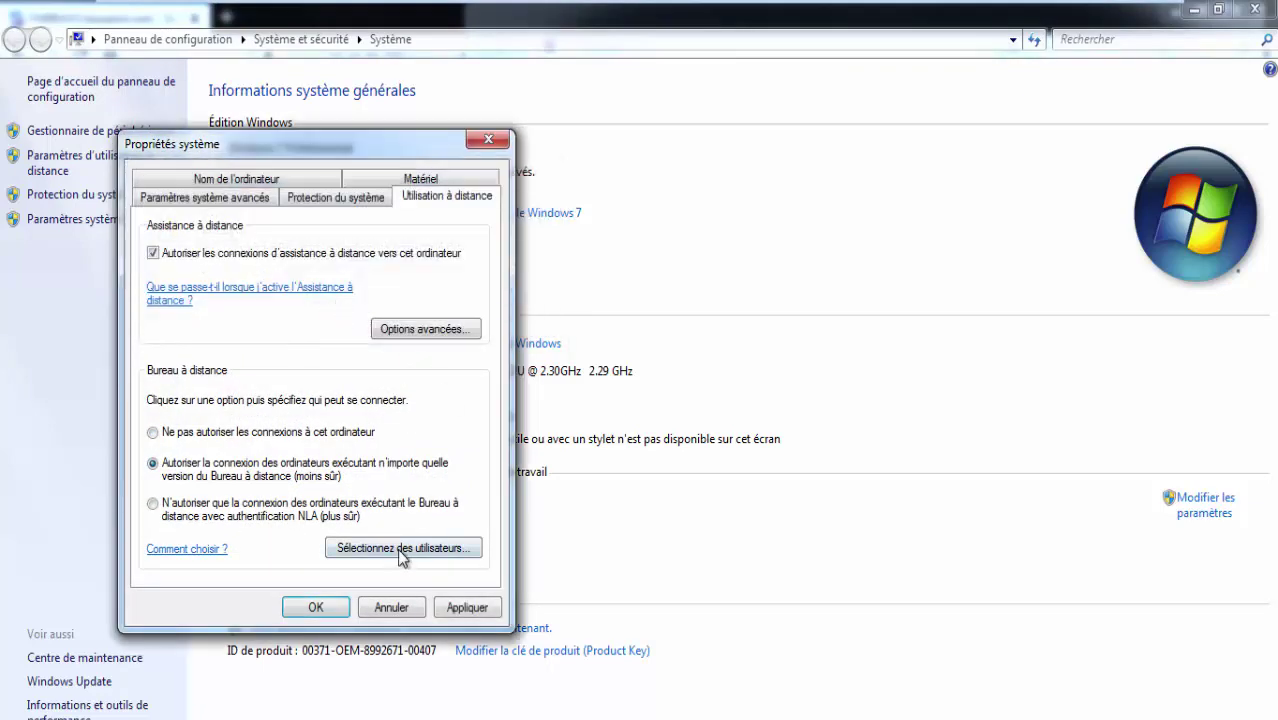
{"action": "left_click", "coordinate": [316, 608]}
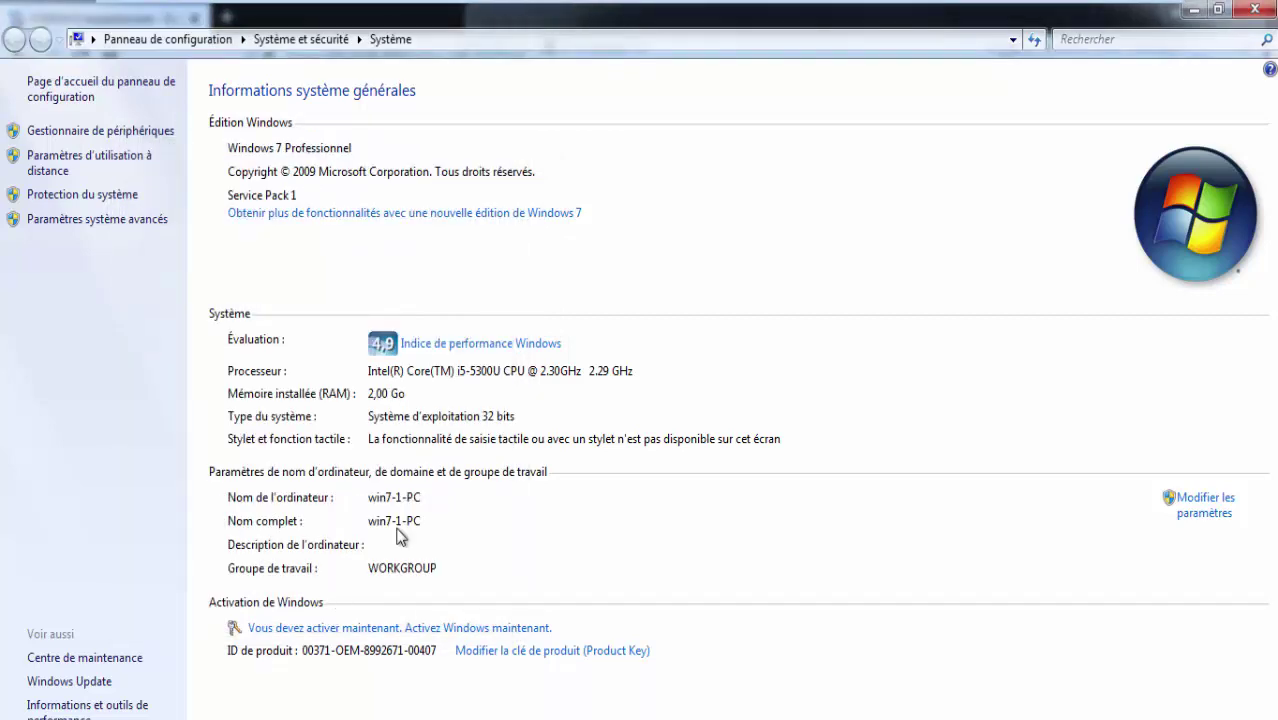
{"action": "key", "text": "super"}
{"action": "key", "text": "Escape"}
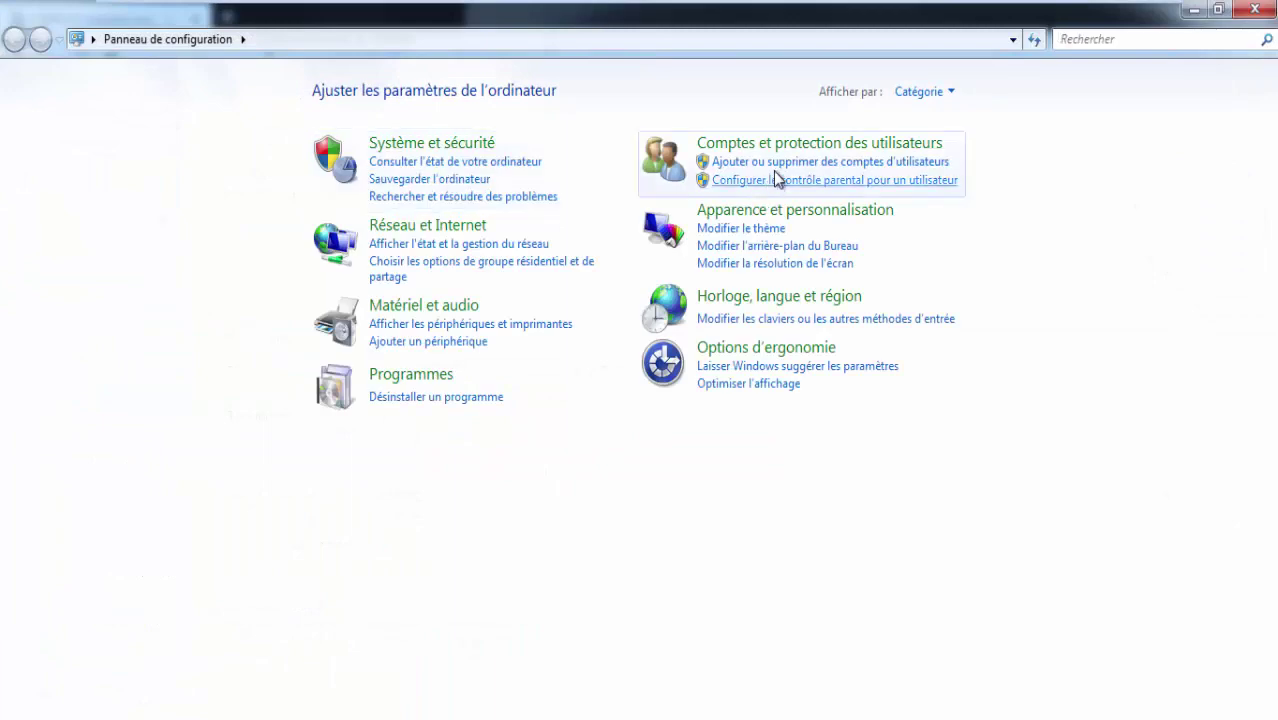
Create a new administrator account named 'campus' in User Accounts.
{"action": "left_click", "coordinate": [772, 140]}
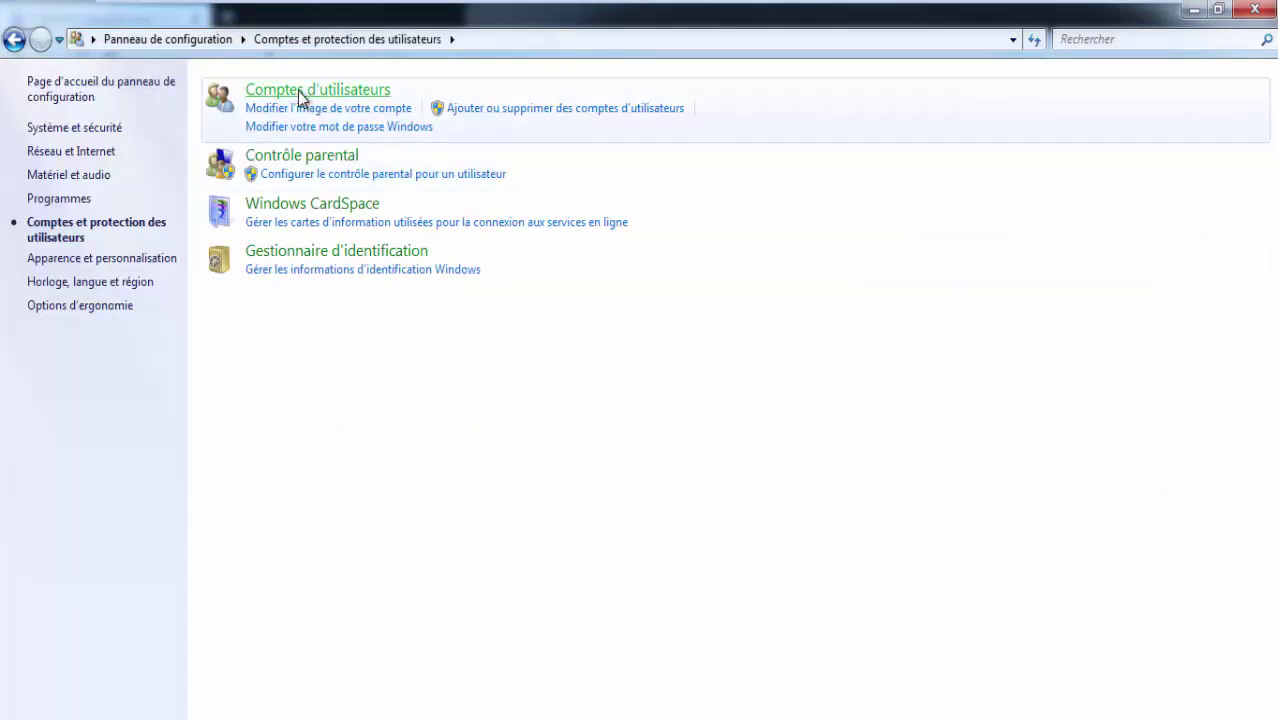
{"action": "left_click", "coordinate": [395, 66]}
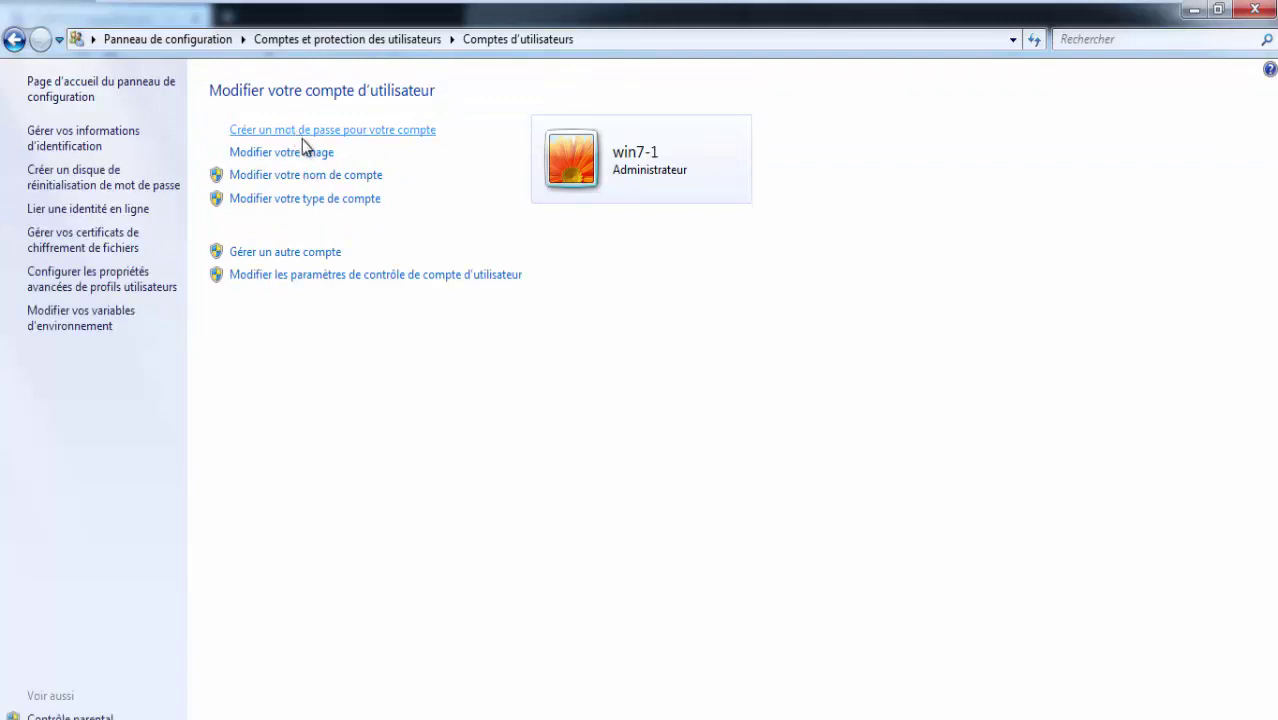
{"action": "left_click", "coordinate": [333, 251]}
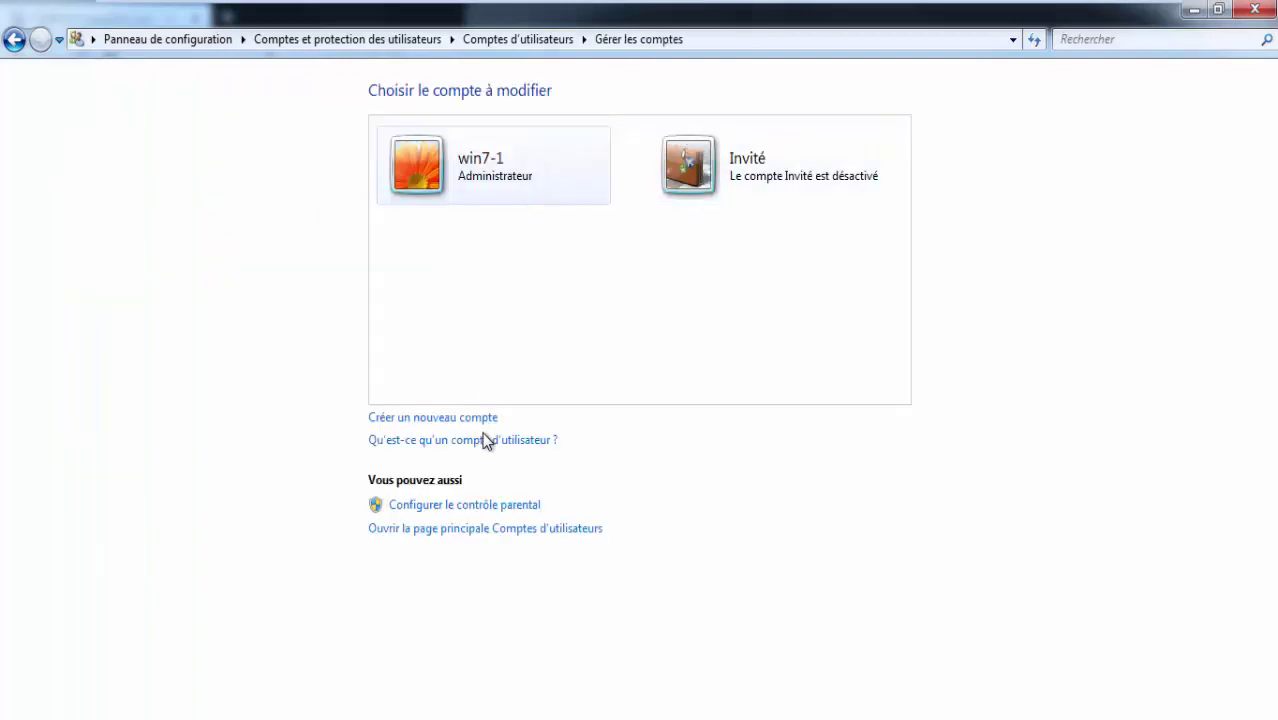
{"action": "left_click", "coordinate": [470, 420]}
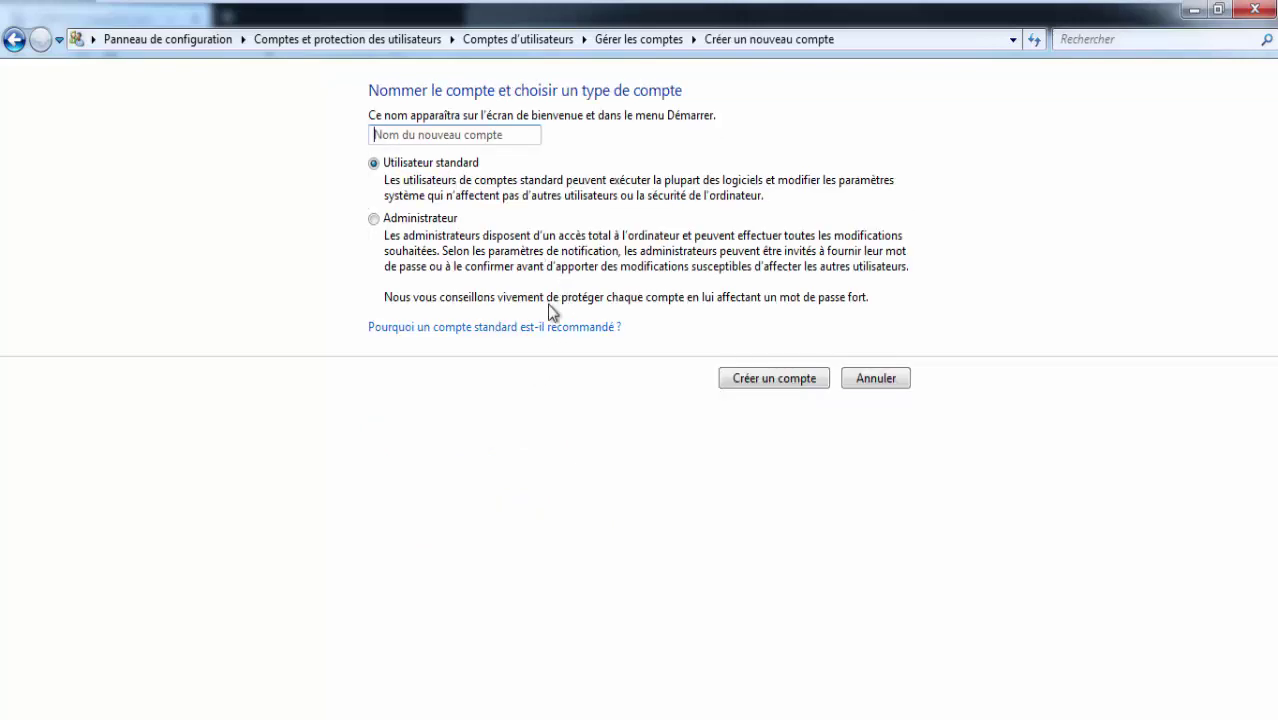
{"action": "type", "text": "hassan"}
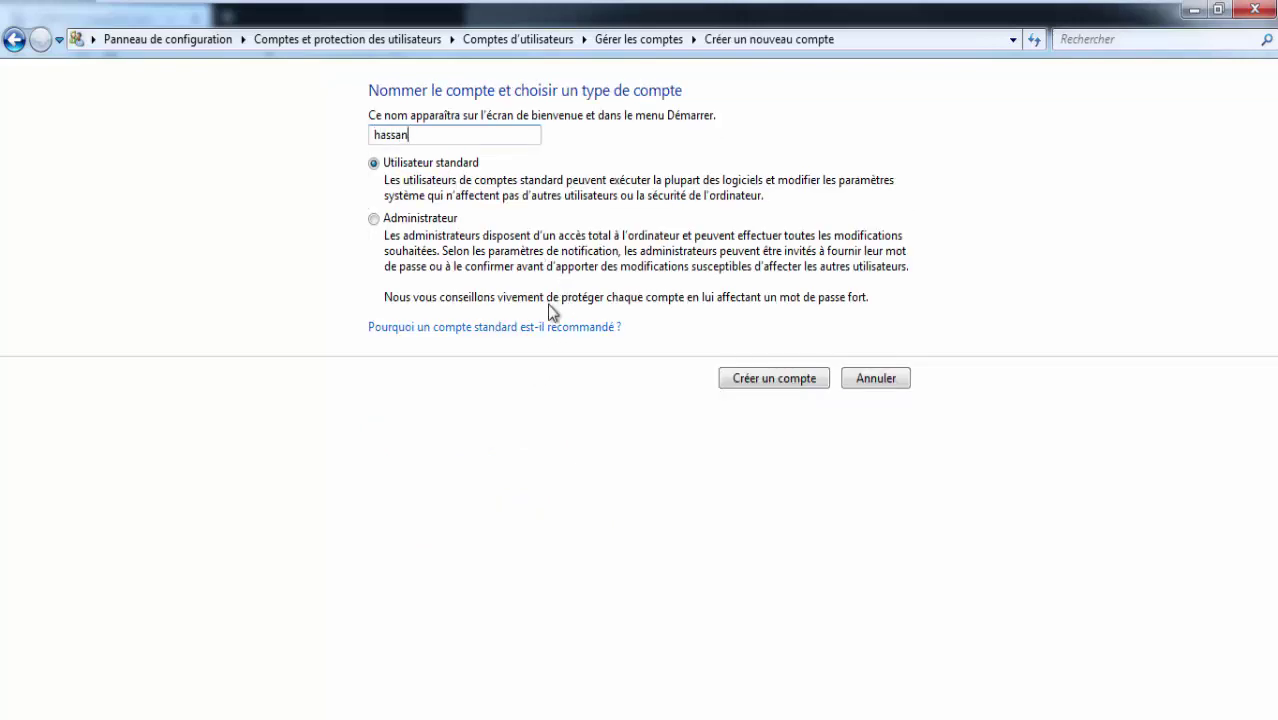
{"action": "key", "text": "BackSpace"}
{"action": "key", "text": "BackSpace"}
{"action": "key", "text": "BackSpace"}
{"action": "key", "text": "BackSpace"}
{"action": "key", "text": "BackSpace"}
{"action": "type", "text": "campus"}
{"action": "left_click", "coordinate": [374, 218]}
{"action": "left_click", "coordinate": [783, 380]}
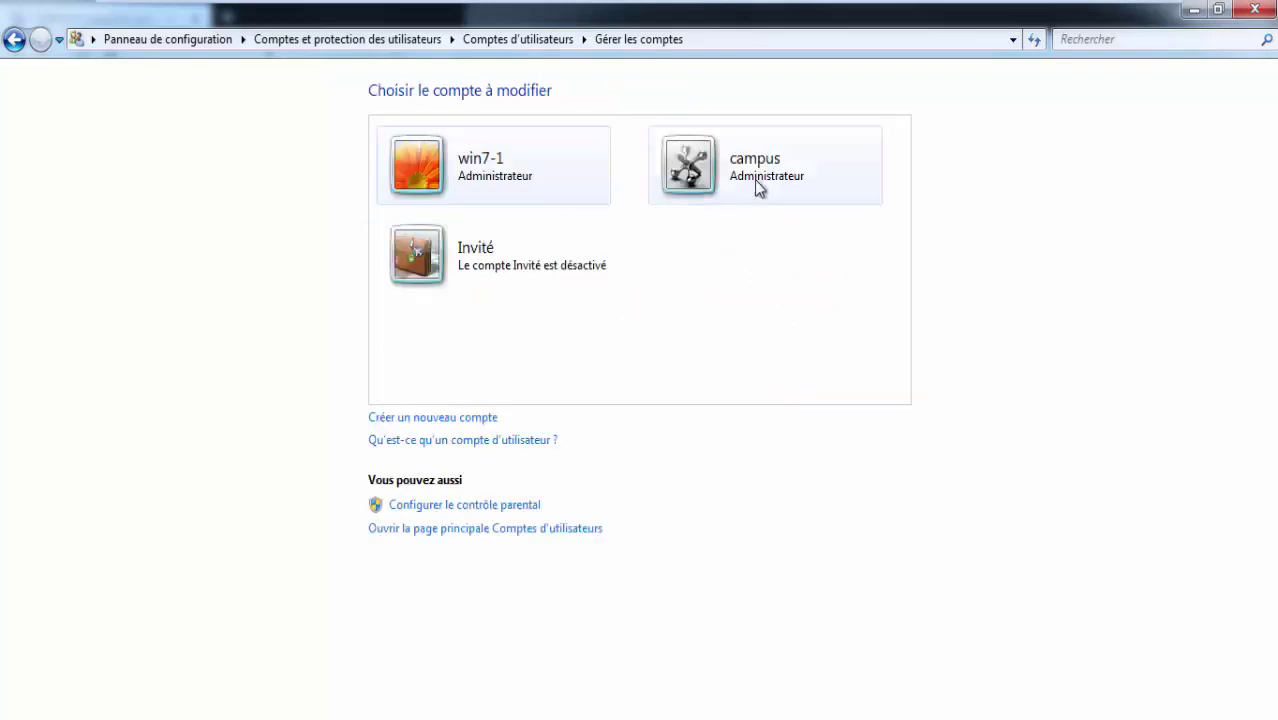
Set and confirm a password for the 'campus' account.
{"action": "left_click", "coordinate": [755, 182]}
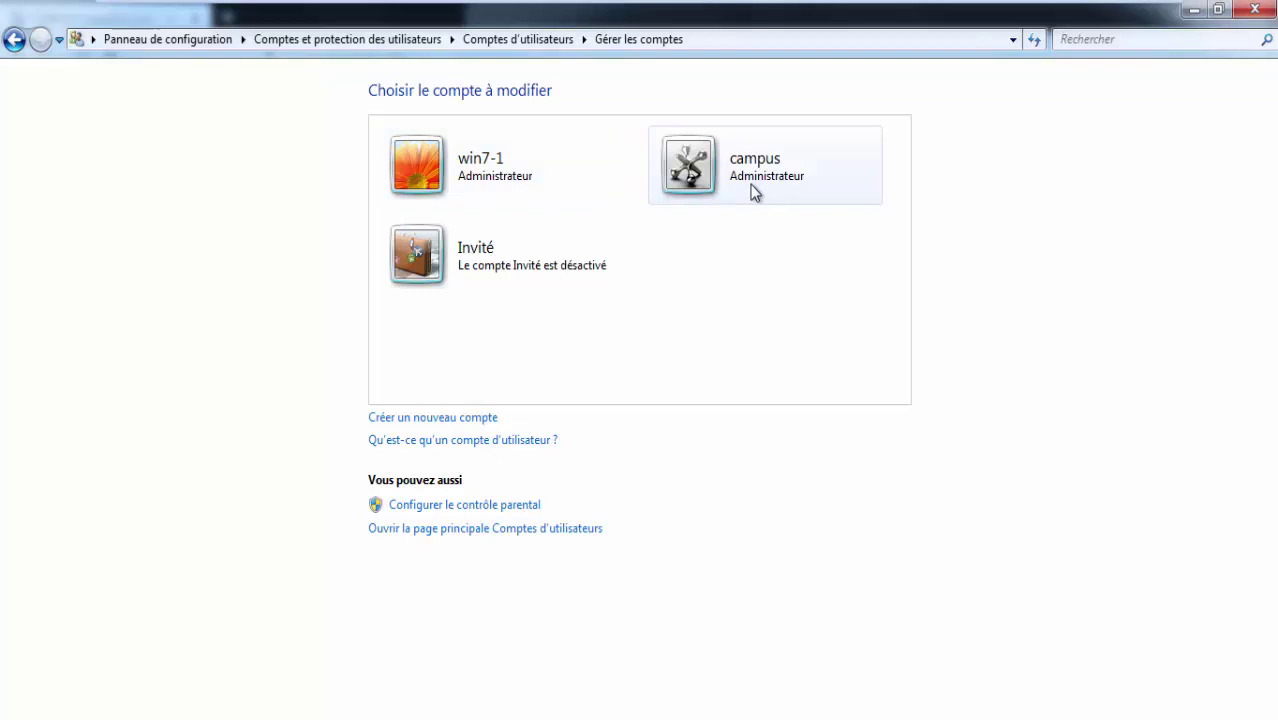
{"action": "left_click", "coordinate": [17, 42]}
{"action": "left_click", "coordinate": [40, 39]}
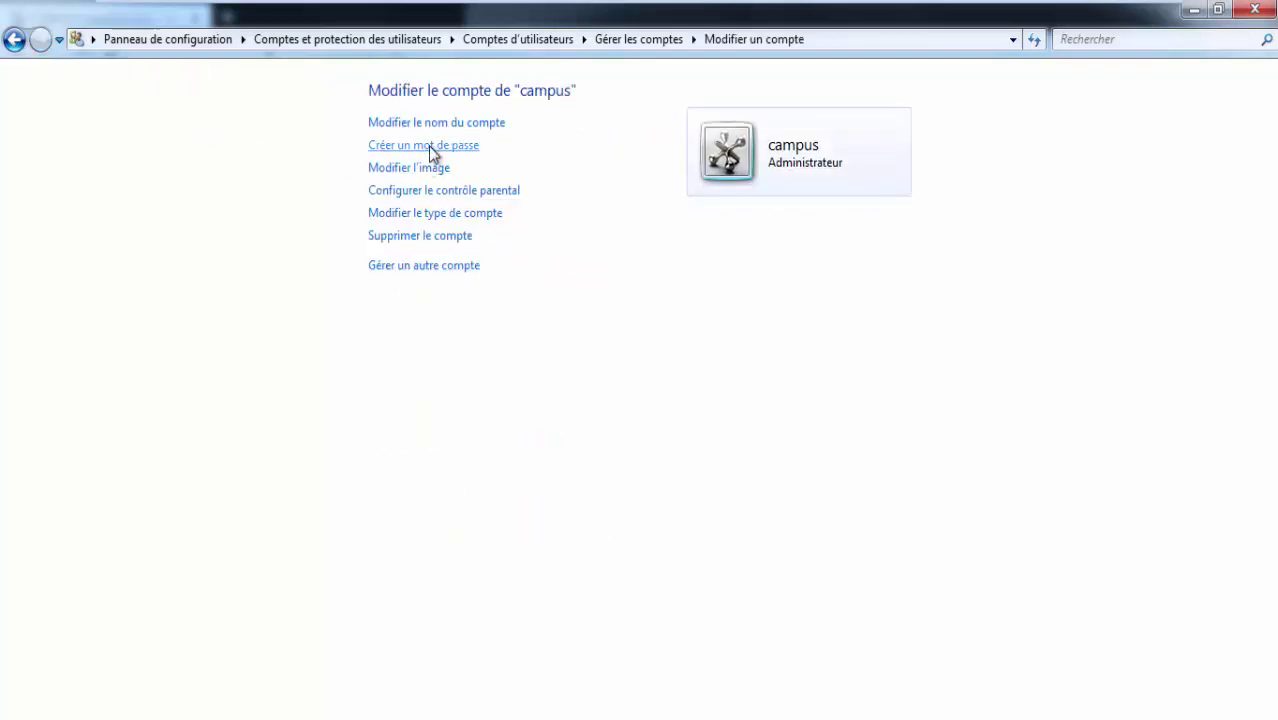
{"action": "left_click", "coordinate": [430, 147]}
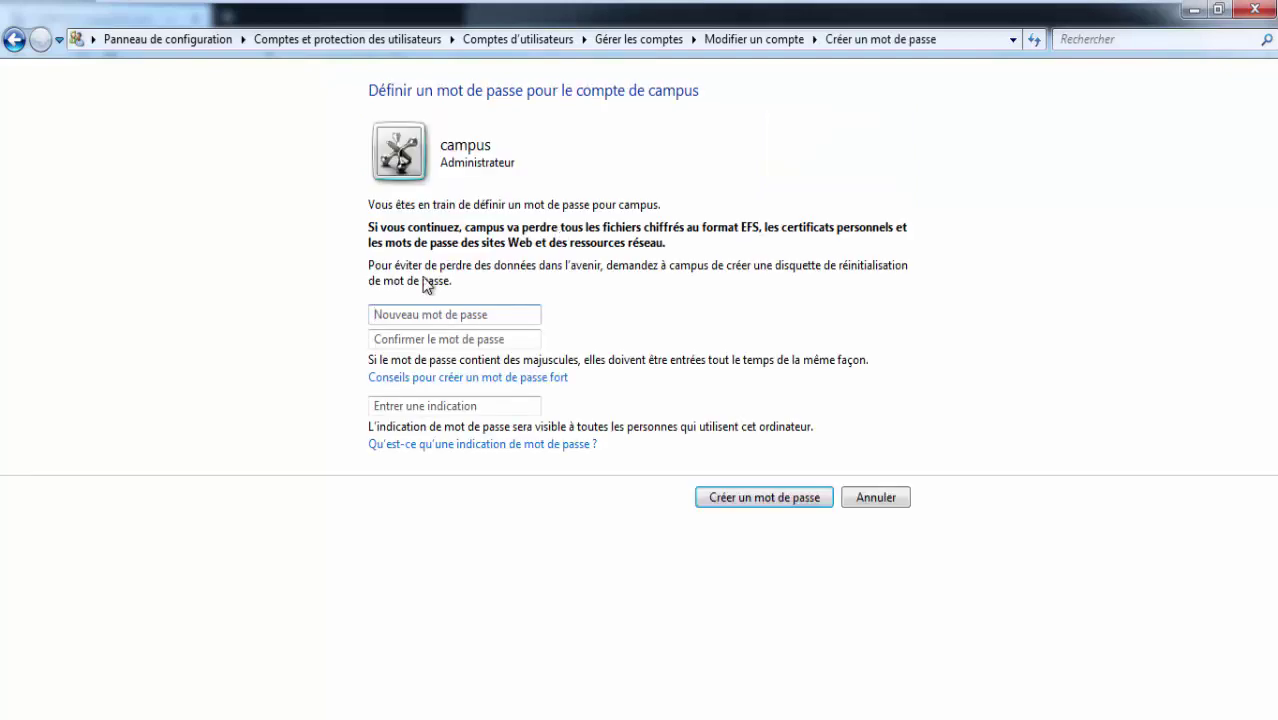
{"action": "type", "text": "••••••"}
{"action": "key", "text": "Tab"}
{"action": "type", "text": "•"}
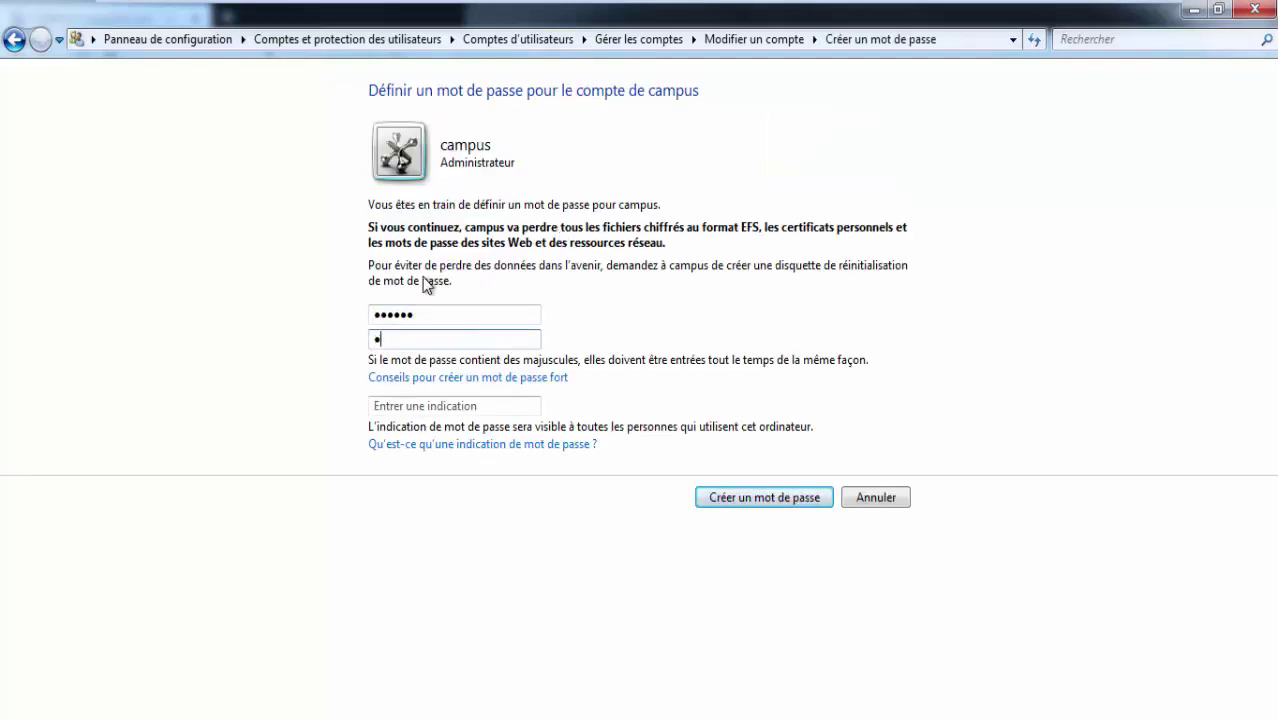
{"action": "left_click", "coordinate": [741, 489]}
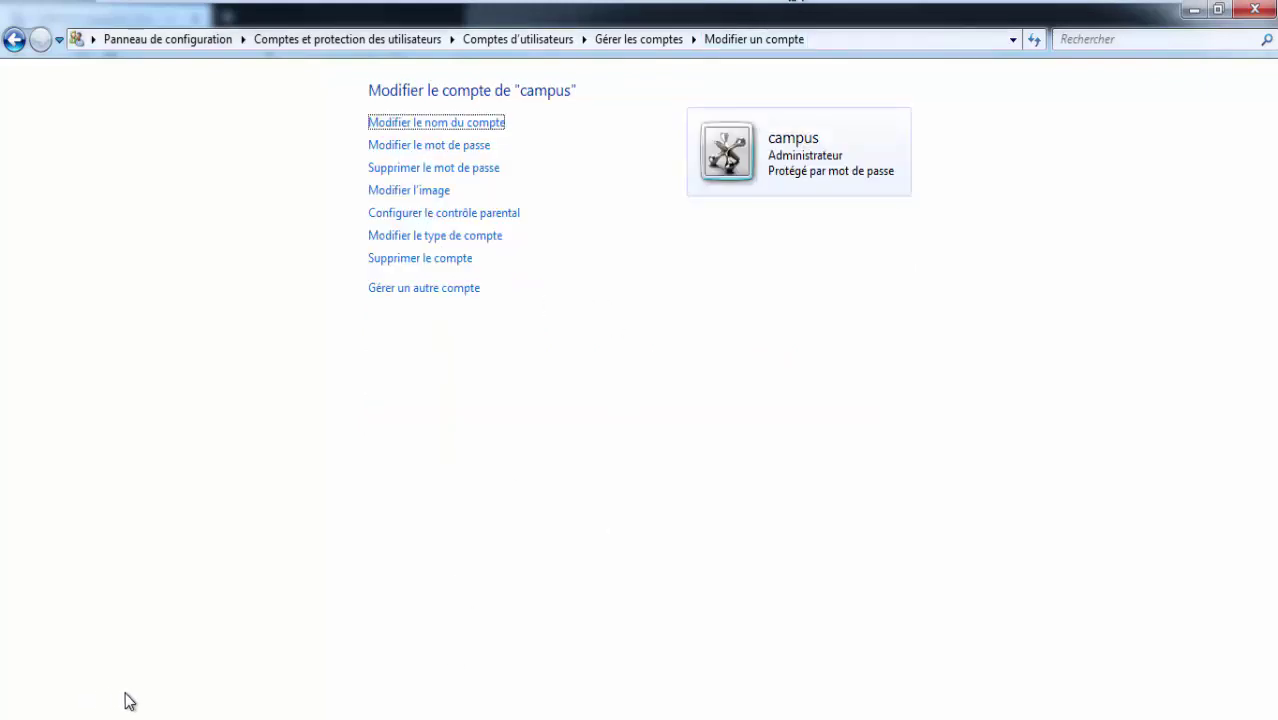
{"action": "mouse_move", "coordinate": [416, 648]}
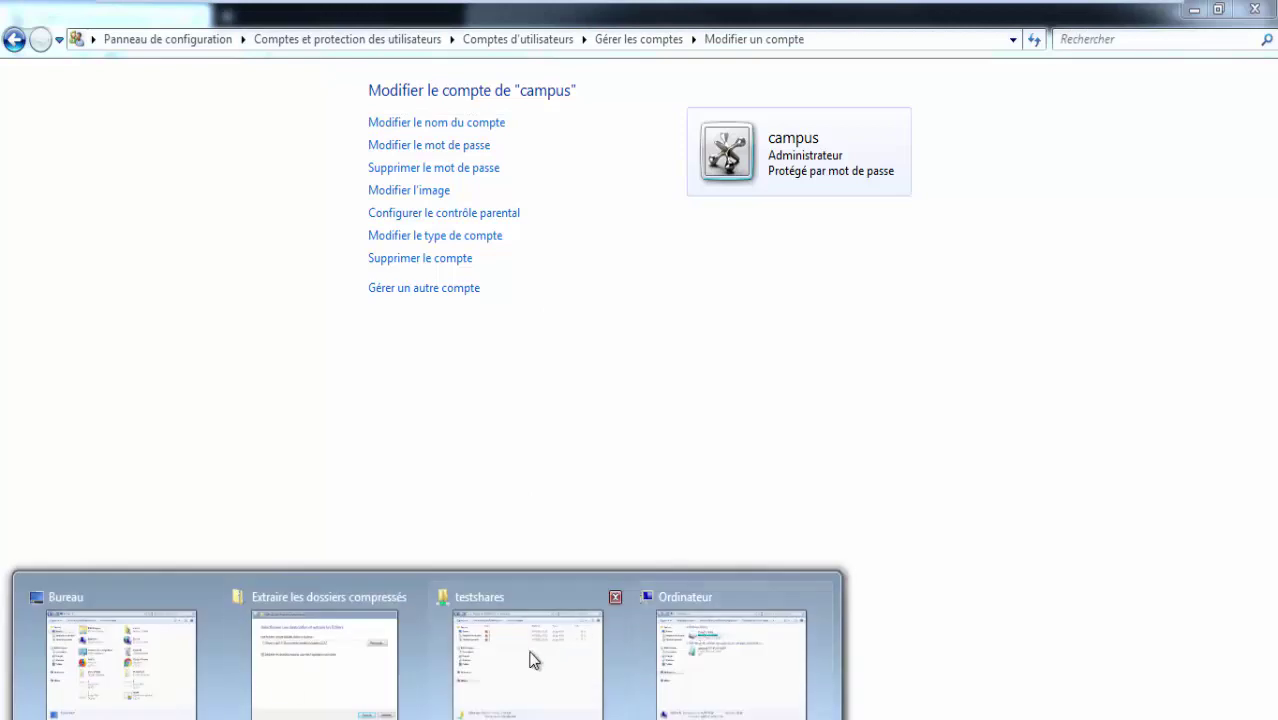
Maximize the desktop folder window, then return to the System information window.
{"action": "left_click", "coordinate": [143, 648]}
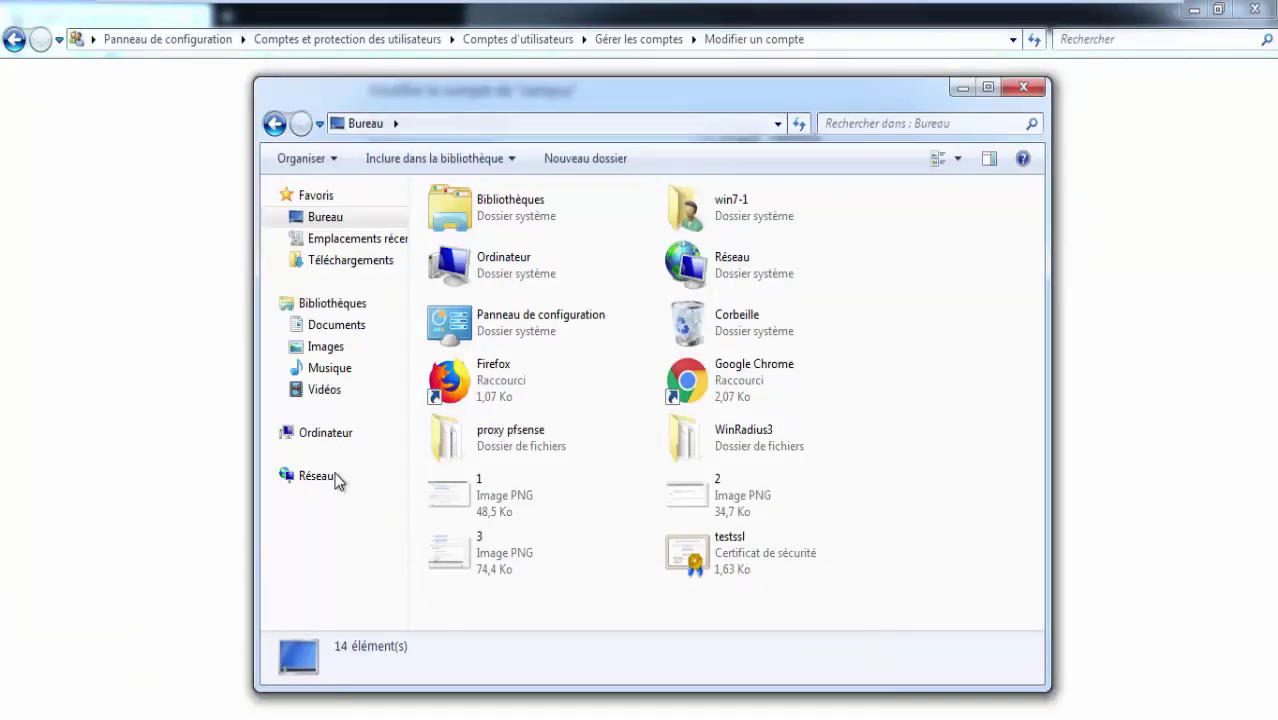
{"action": "double_click", "coordinate": [869, 101]}
{"action": "right_click", "coordinate": [407, 425]}
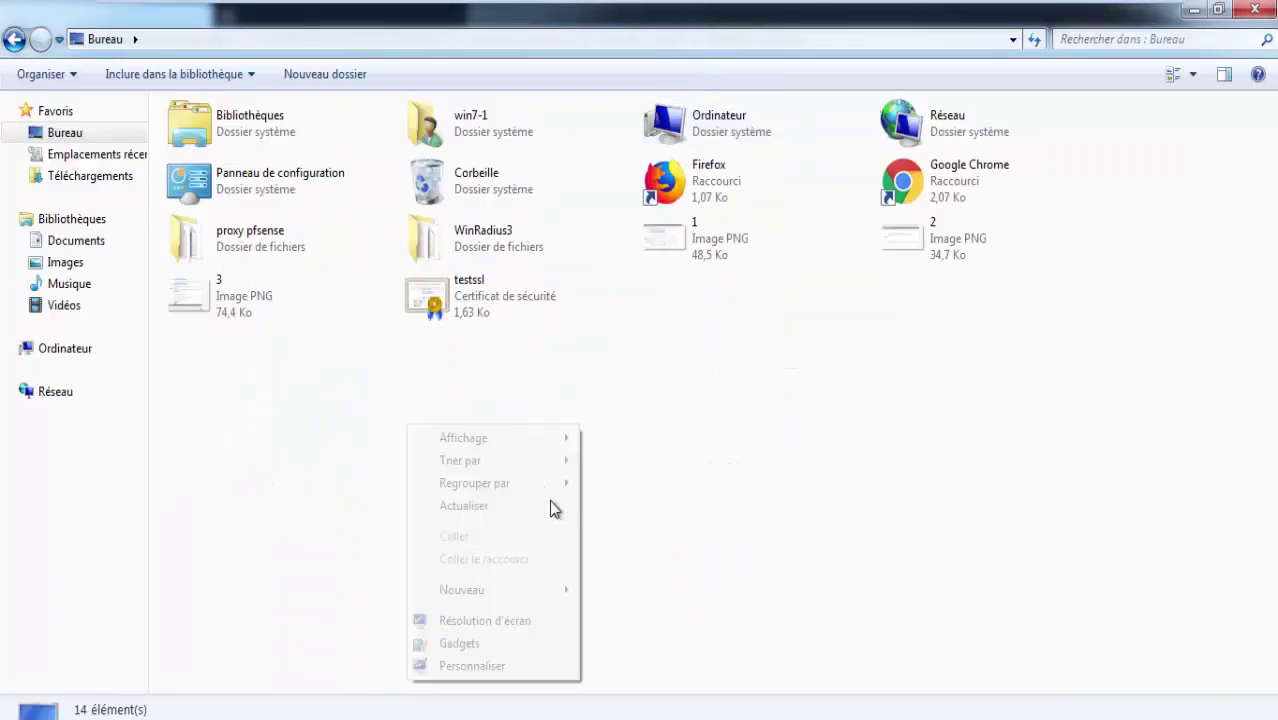
{"action": "mouse_move", "coordinate": [542, 592]}
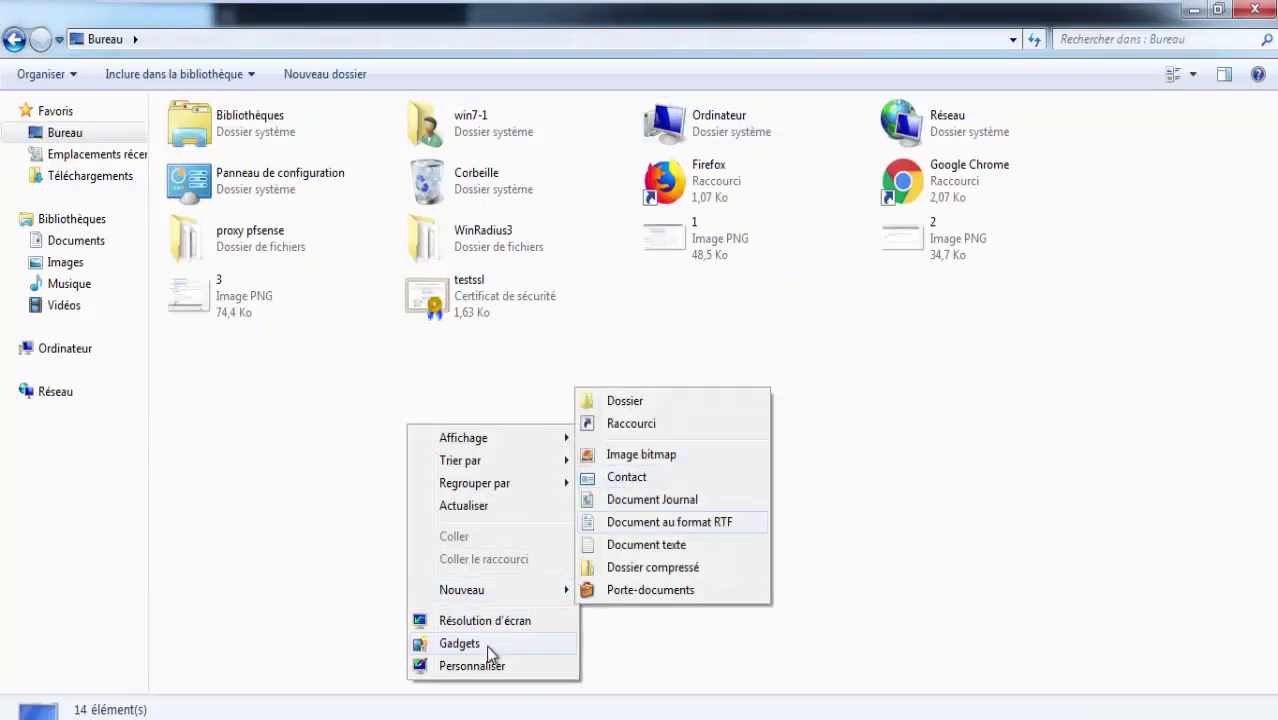
{"action": "left_click", "coordinate": [373, 715]}
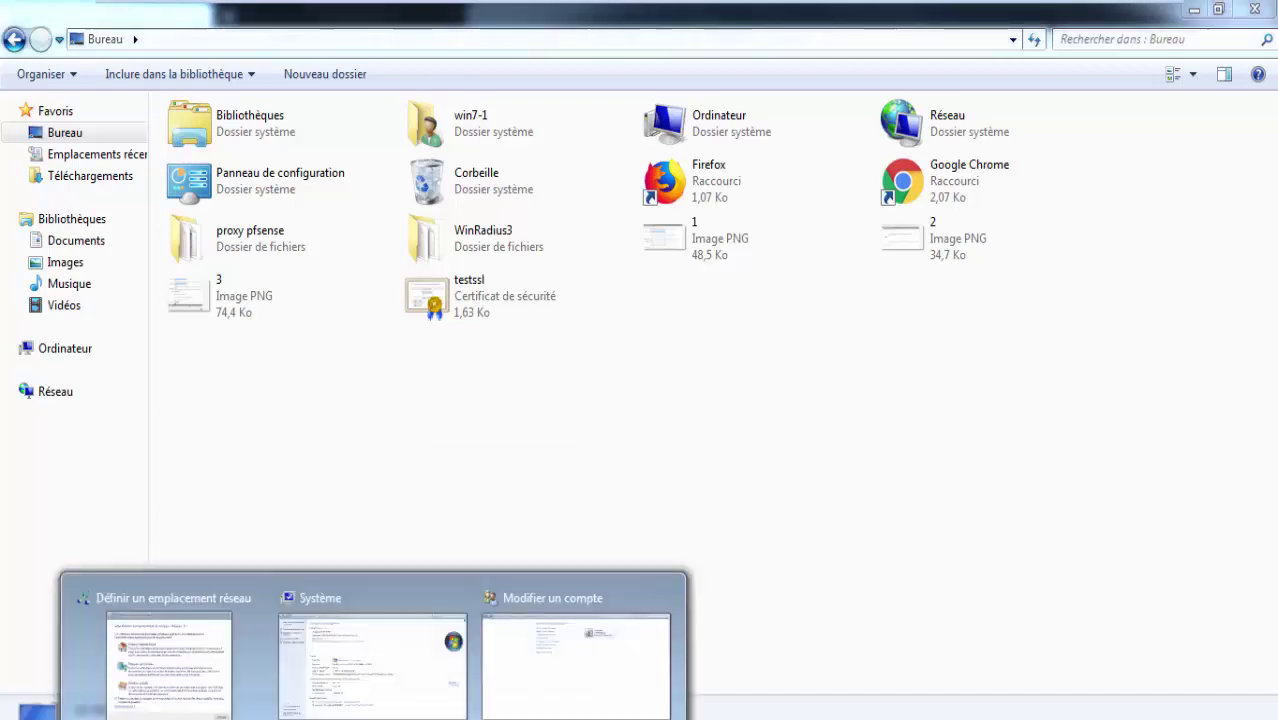
{"action": "left_click", "coordinate": [359, 626]}
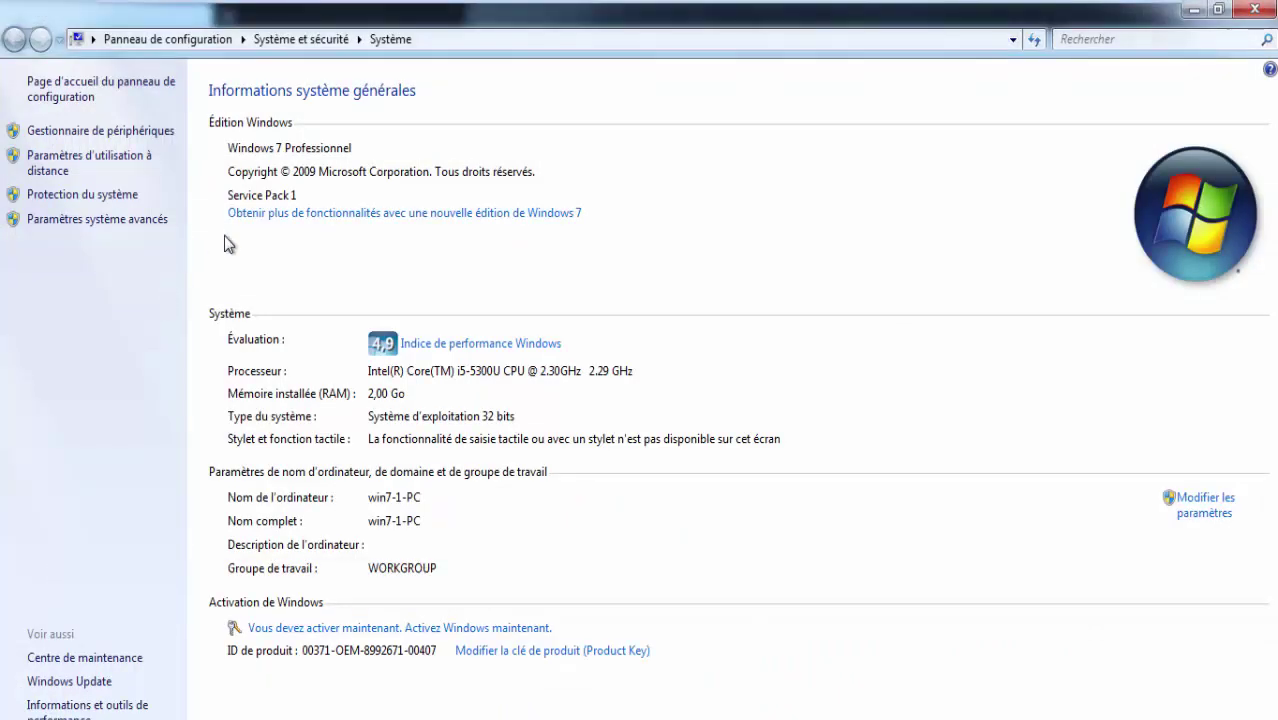
Try adding 'camp' as a Remote Desktop user, cancel after the lookup fails, and close System Properties.
{"action": "left_click", "coordinate": [149, 158]}
{"action": "left_click", "coordinate": [296, 450]}
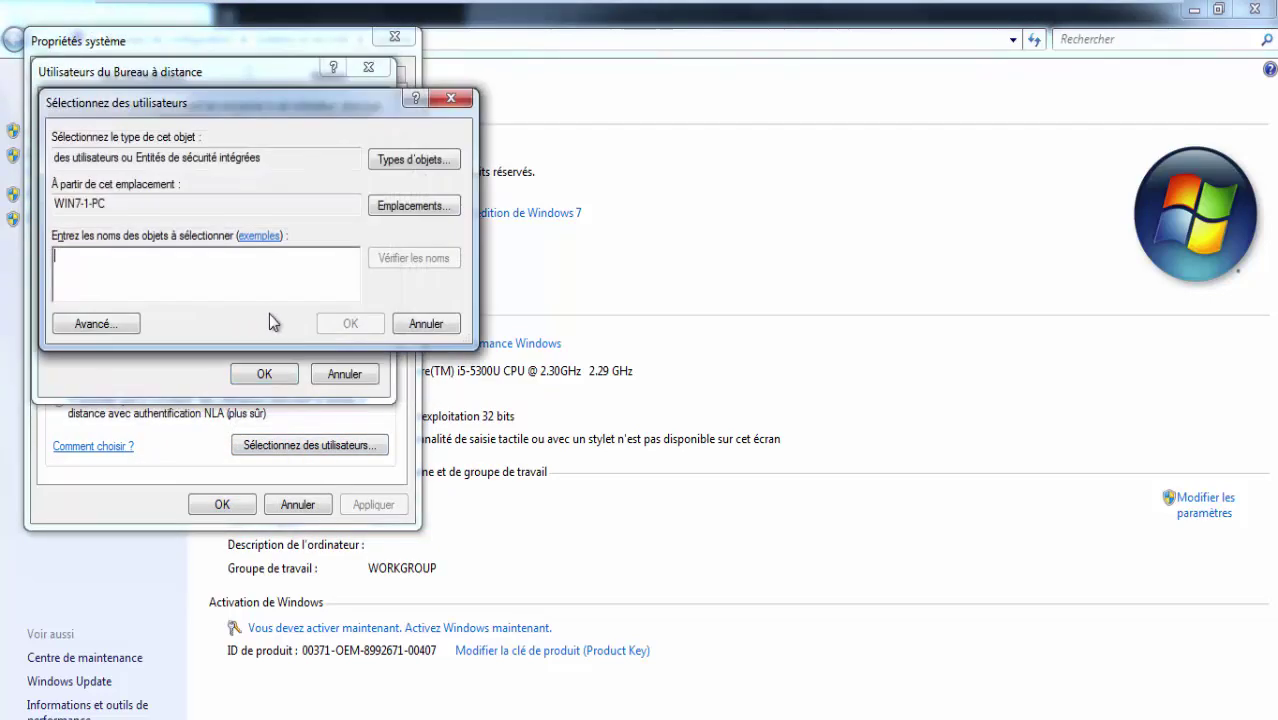
{"action": "type", "text": "camp"}
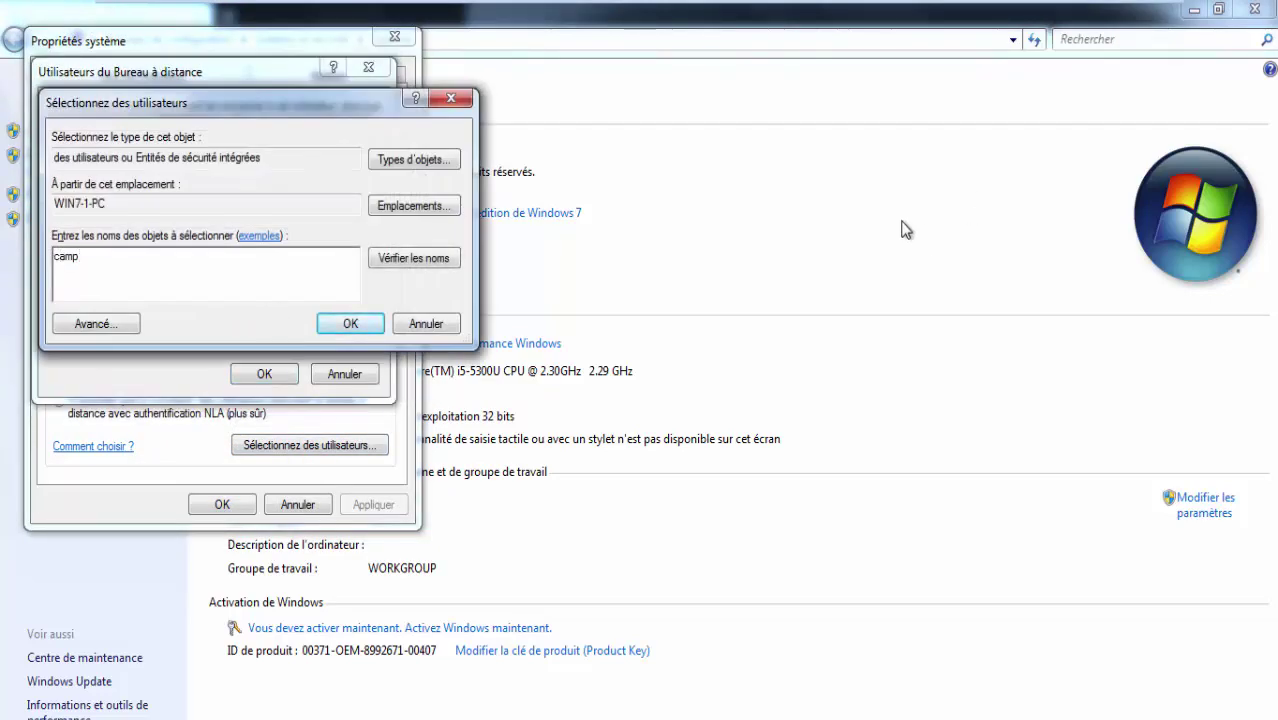
{"action": "left_click", "coordinate": [413, 258]}
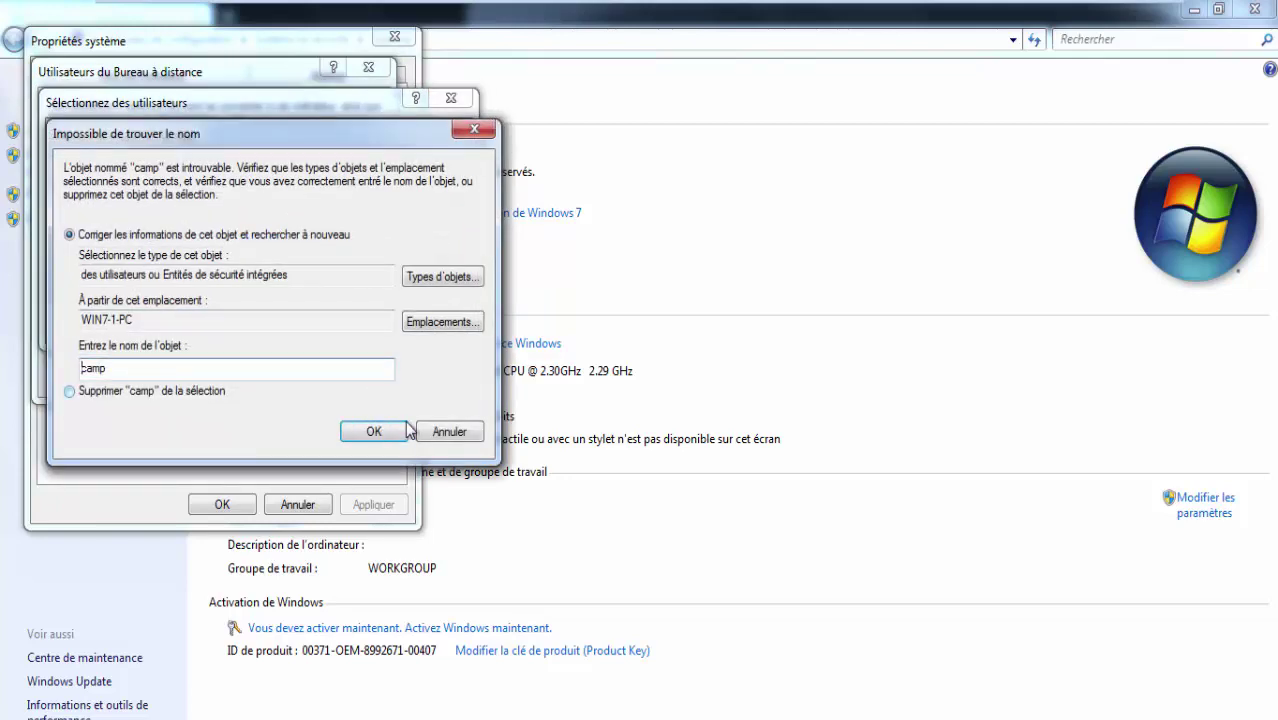
{"action": "left_click", "coordinate": [455, 428]}
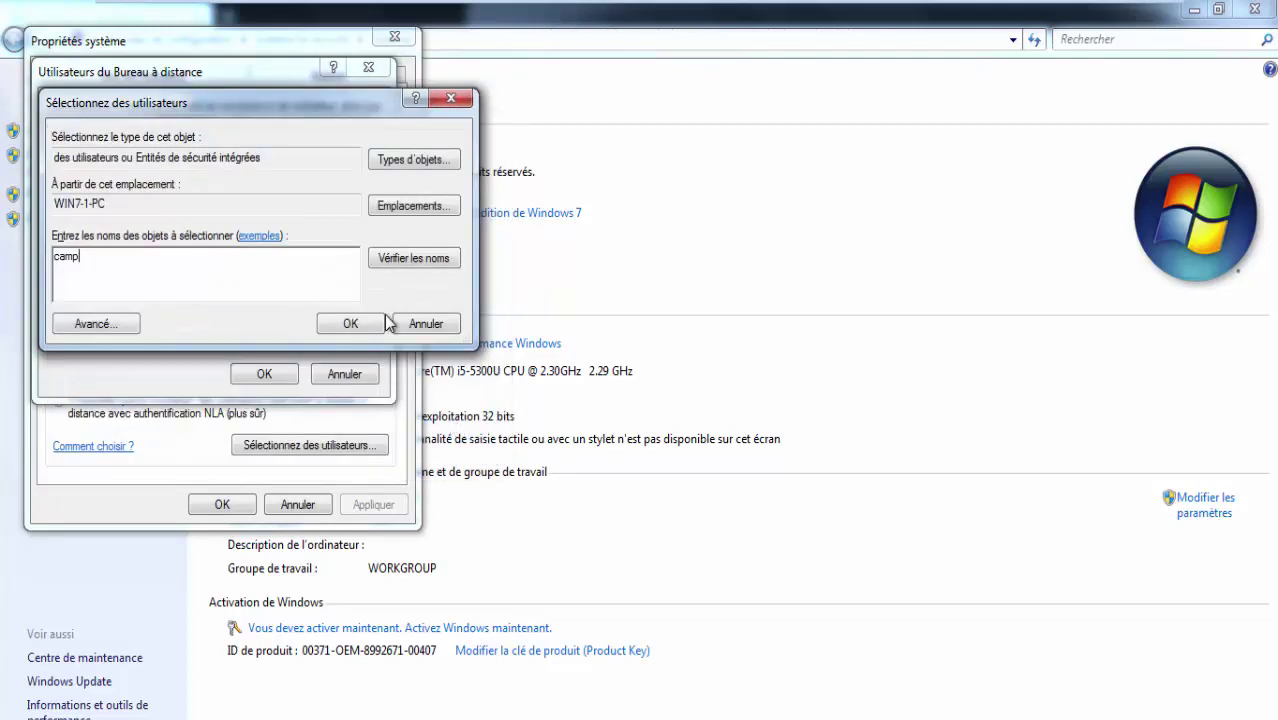
{"action": "left_click", "coordinate": [415, 324]}
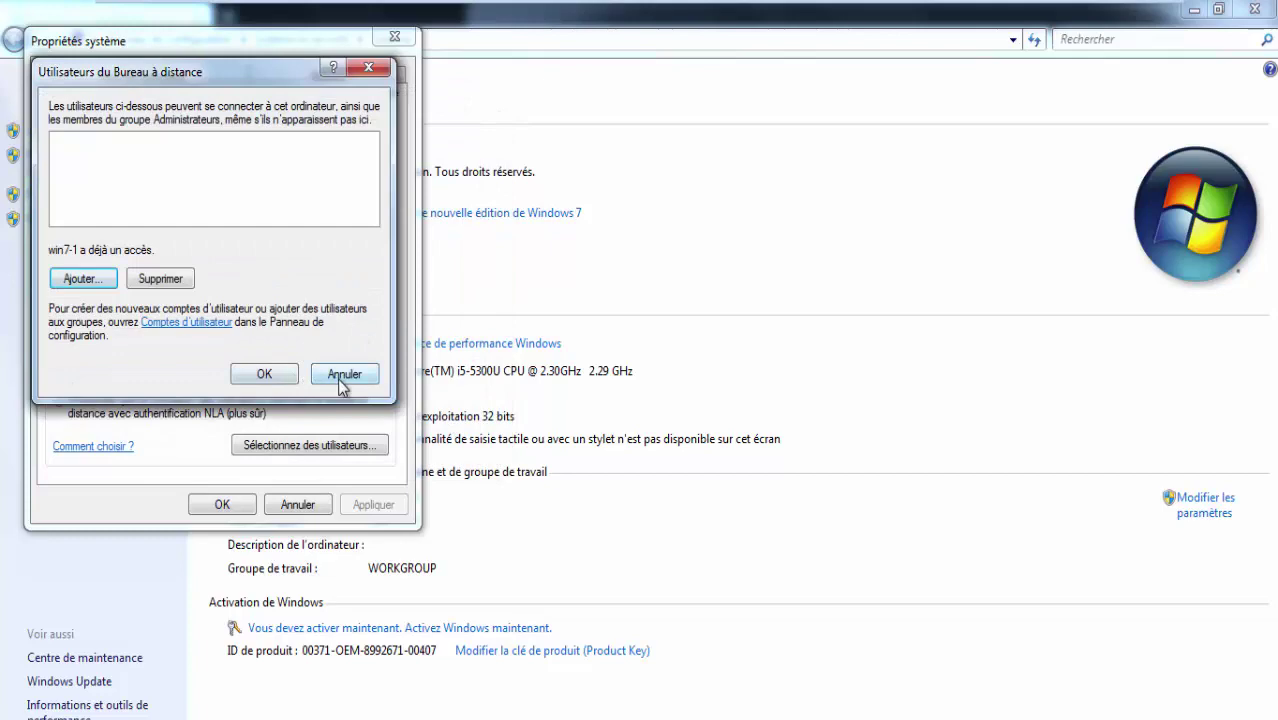
{"action": "left_click", "coordinate": [341, 378]}
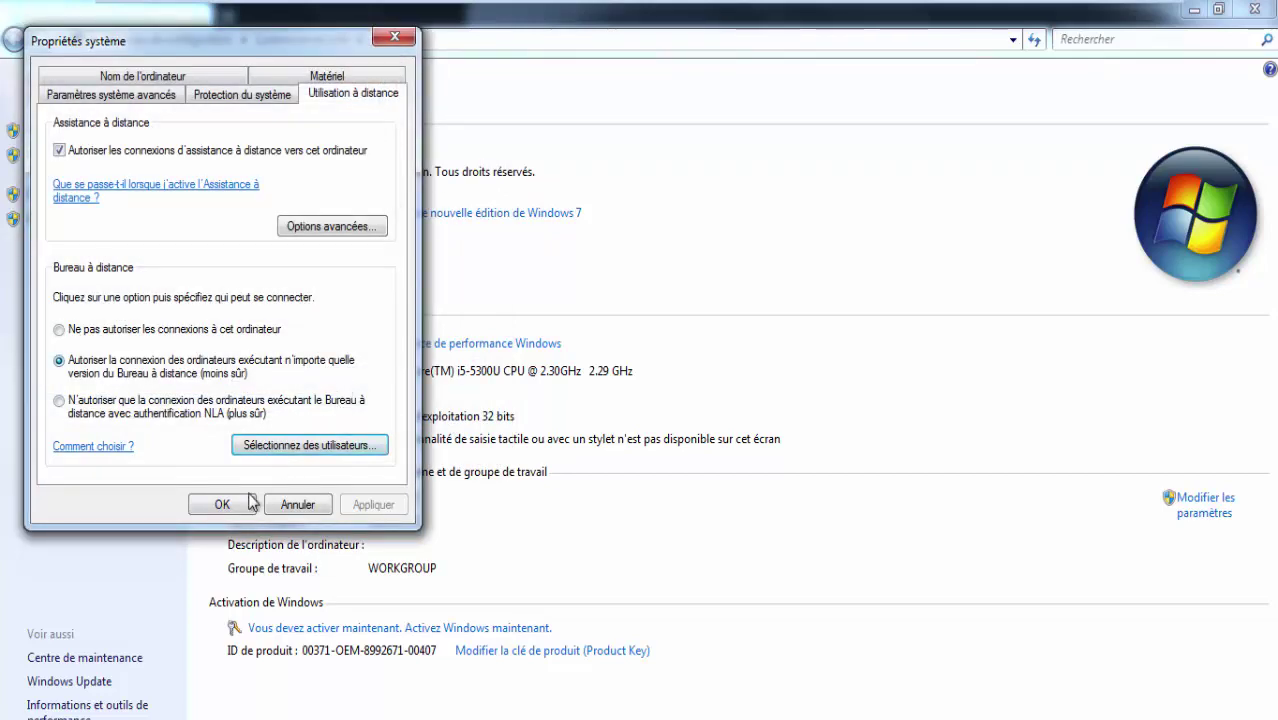
{"action": "left_click", "coordinate": [248, 503]}
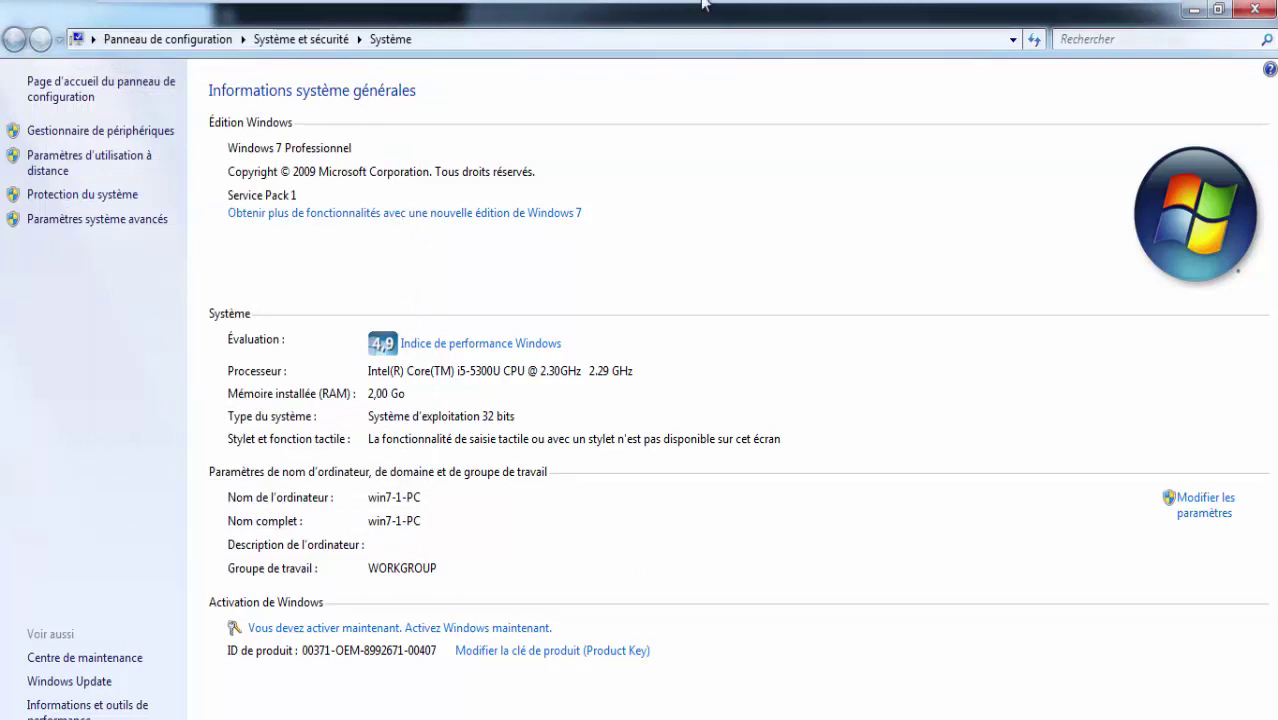
Run cls and ipconfig to confirm IPv4 10.10.30.100, then minimize Command Prompt back to pfSense.
{"action": "mouse_move", "coordinate": [688, 8]}
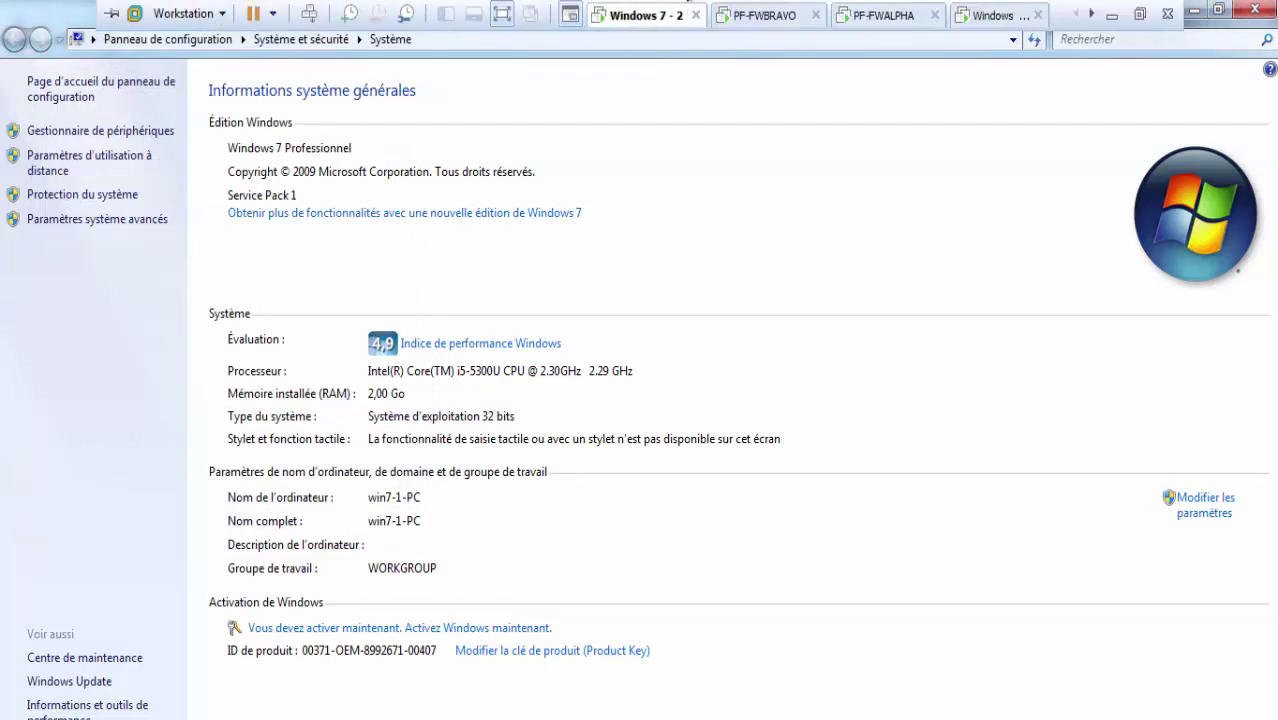
{"action": "key", "text": "alt+Tab"}
{"action": "type", "text": "cl"}
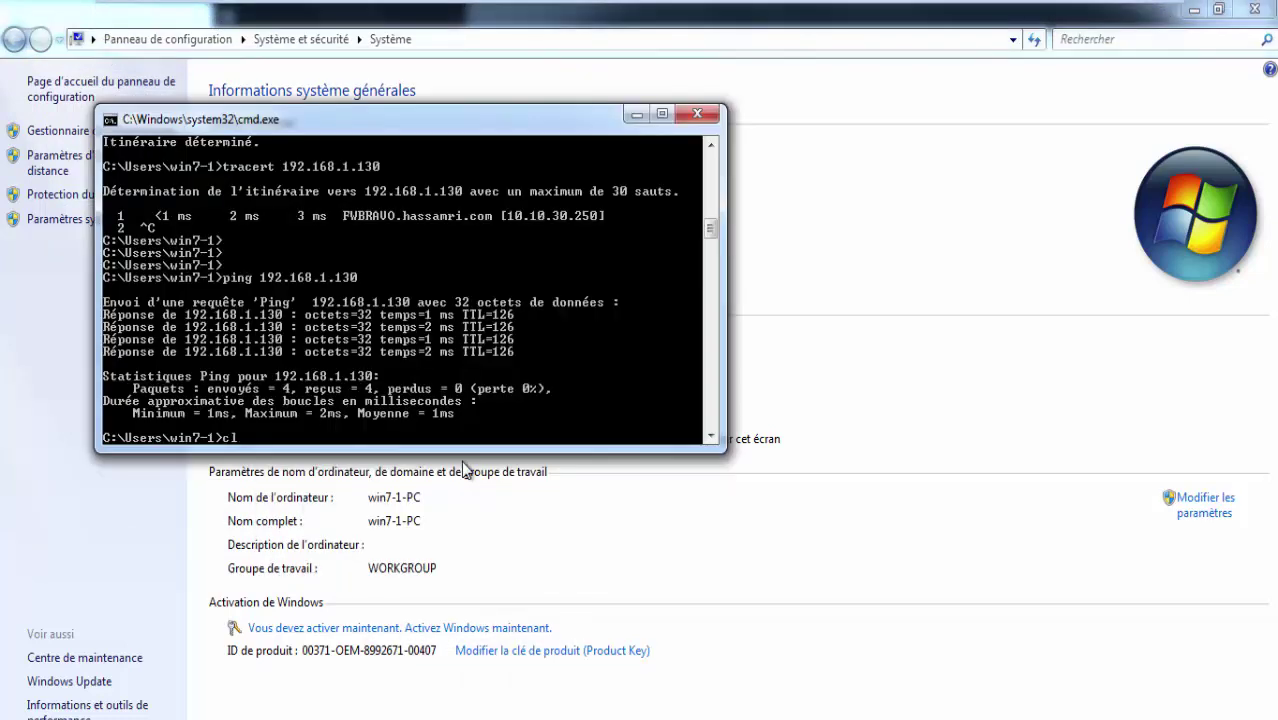
{"action": "type", "text": "s"}
{"action": "key", "text": "Return"}
{"action": "key", "text": "Return"}
{"action": "key", "text": "Return"}
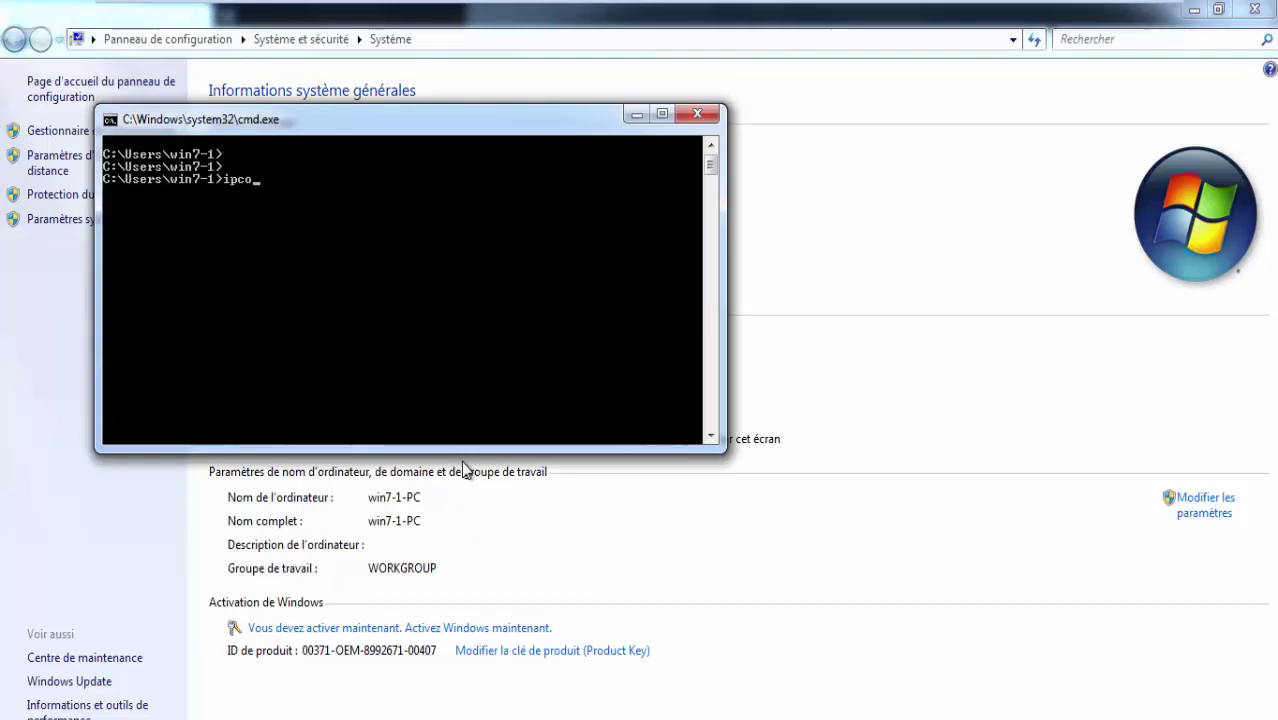
{"action": "type", "text": "ipconfig"}
{"action": "key", "text": "Return"}
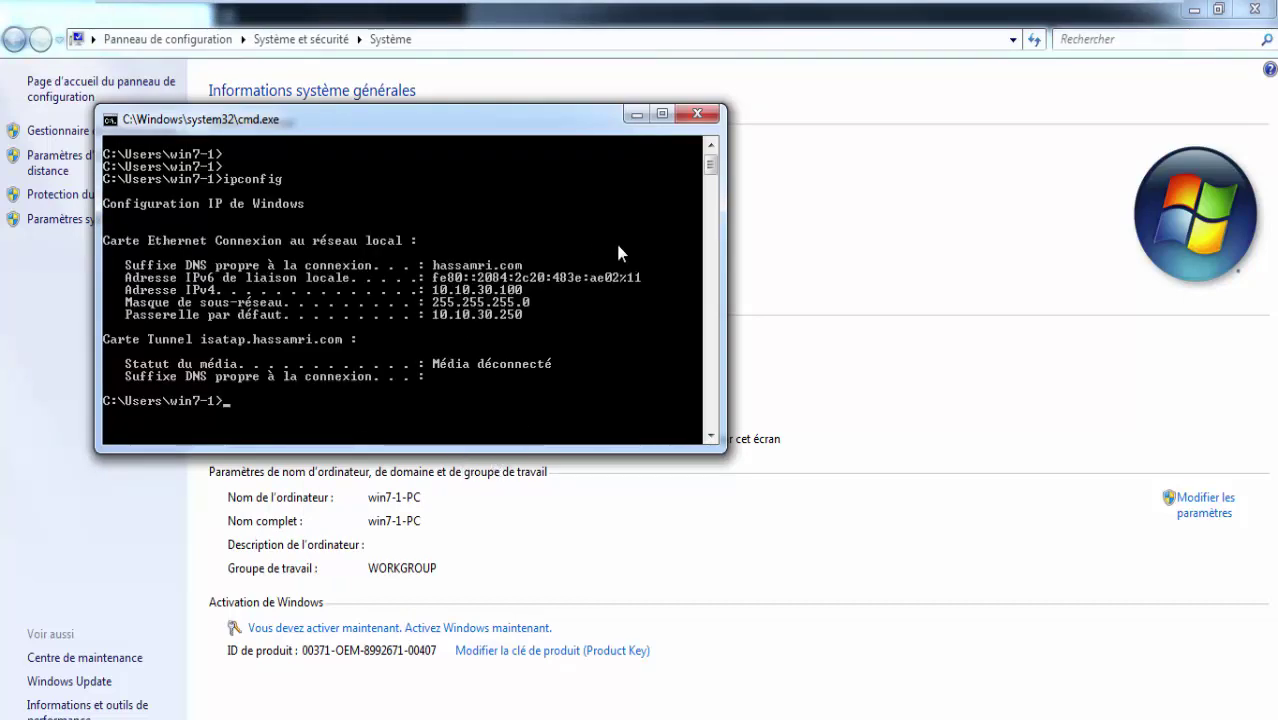
{"action": "left_click", "coordinate": [636, 114]}
{"action": "mouse_move", "coordinate": [900, 8]}
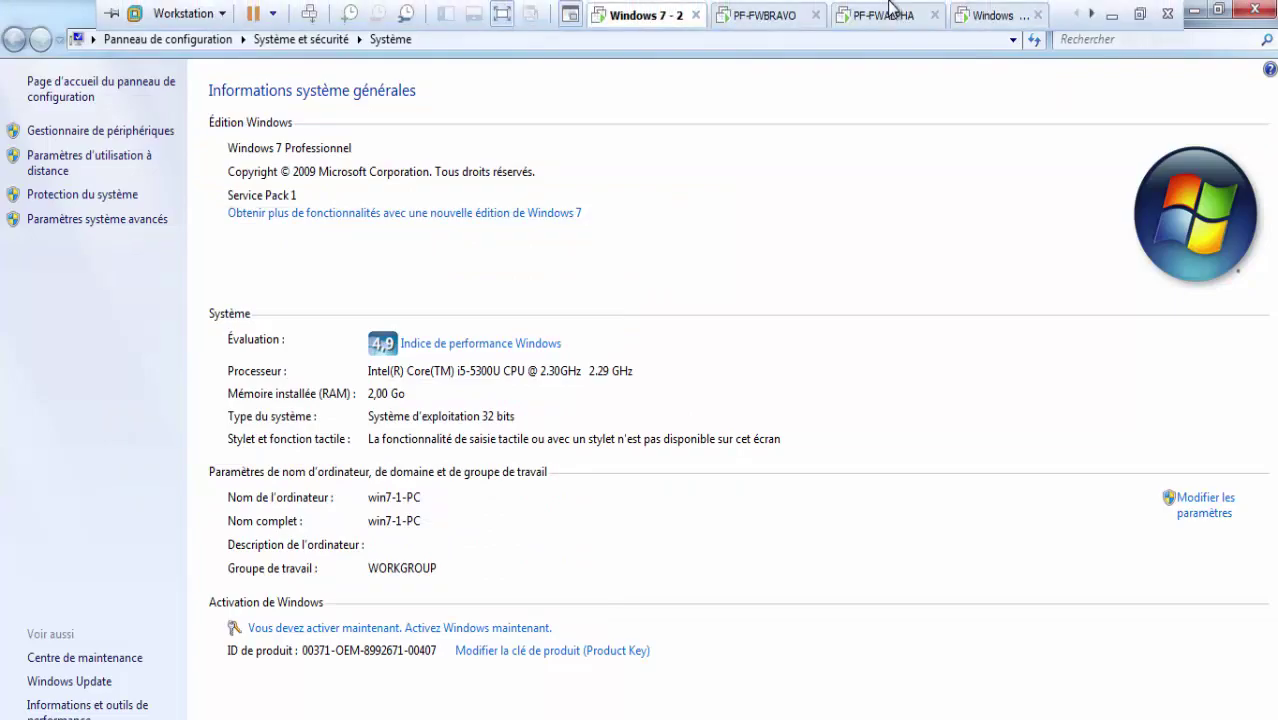
{"action": "left_click", "coordinate": [963, 15]}
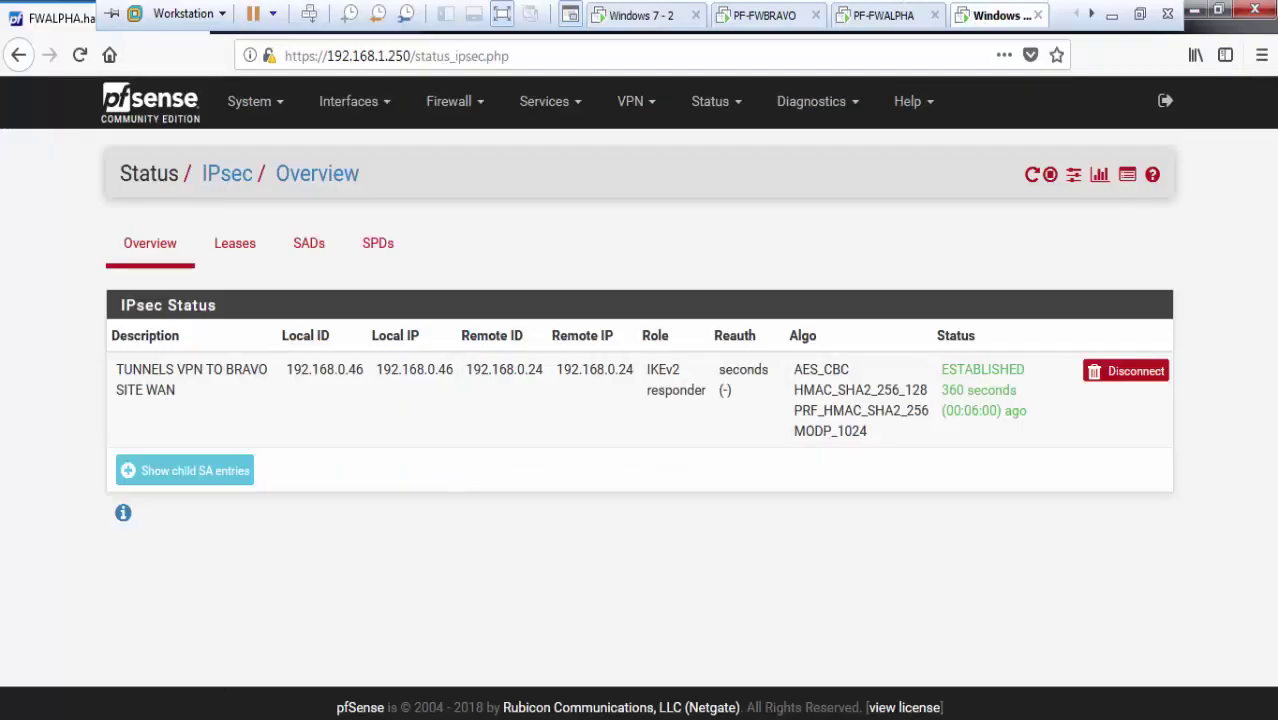
Launch Remote Desktop Connection (mstsc) and connect to 10.10.30.100.
{"action": "key", "text": "super"}
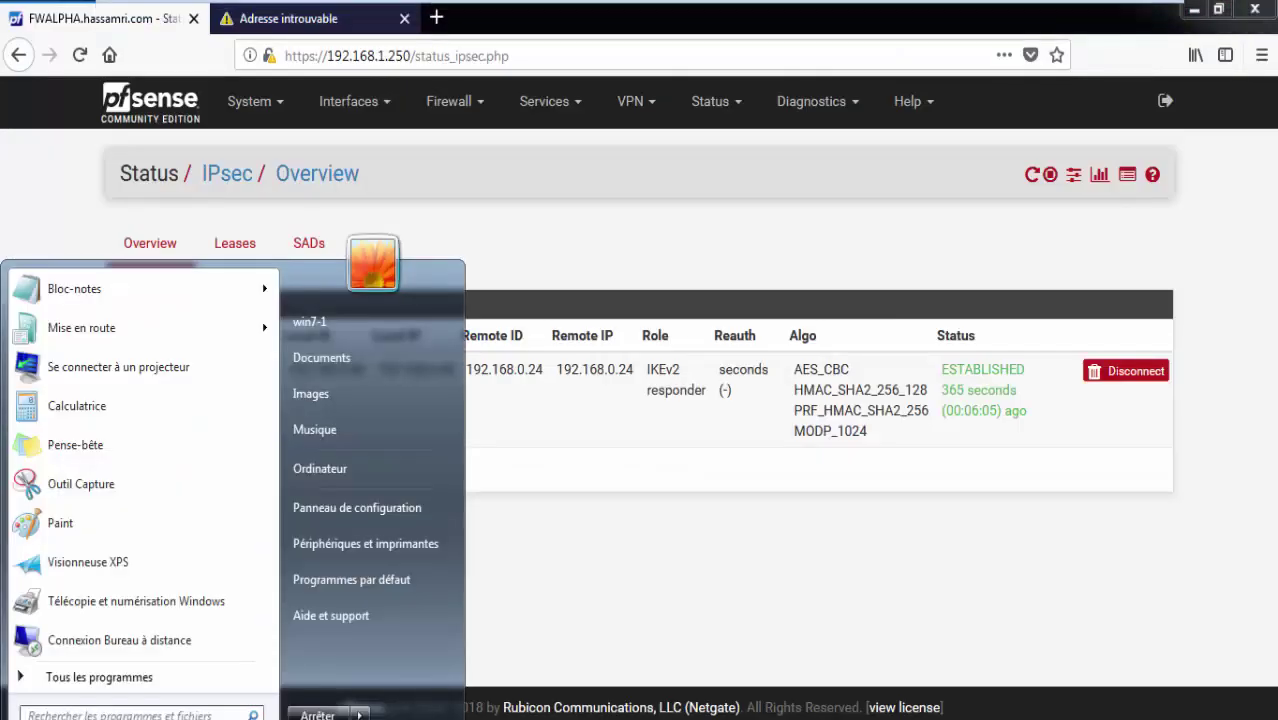
{"action": "type", "text": "mstsc"}
{"action": "key", "text": "Return"}
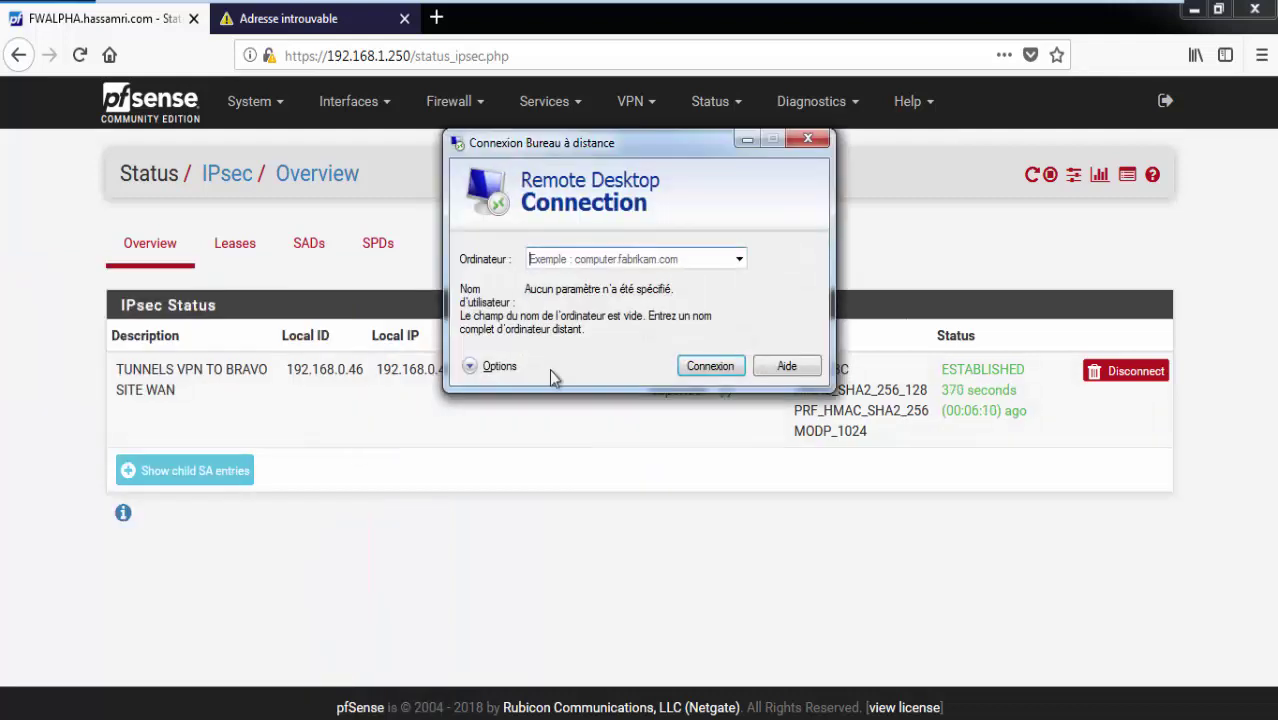
{"action": "type", "text": "10.10.3"}
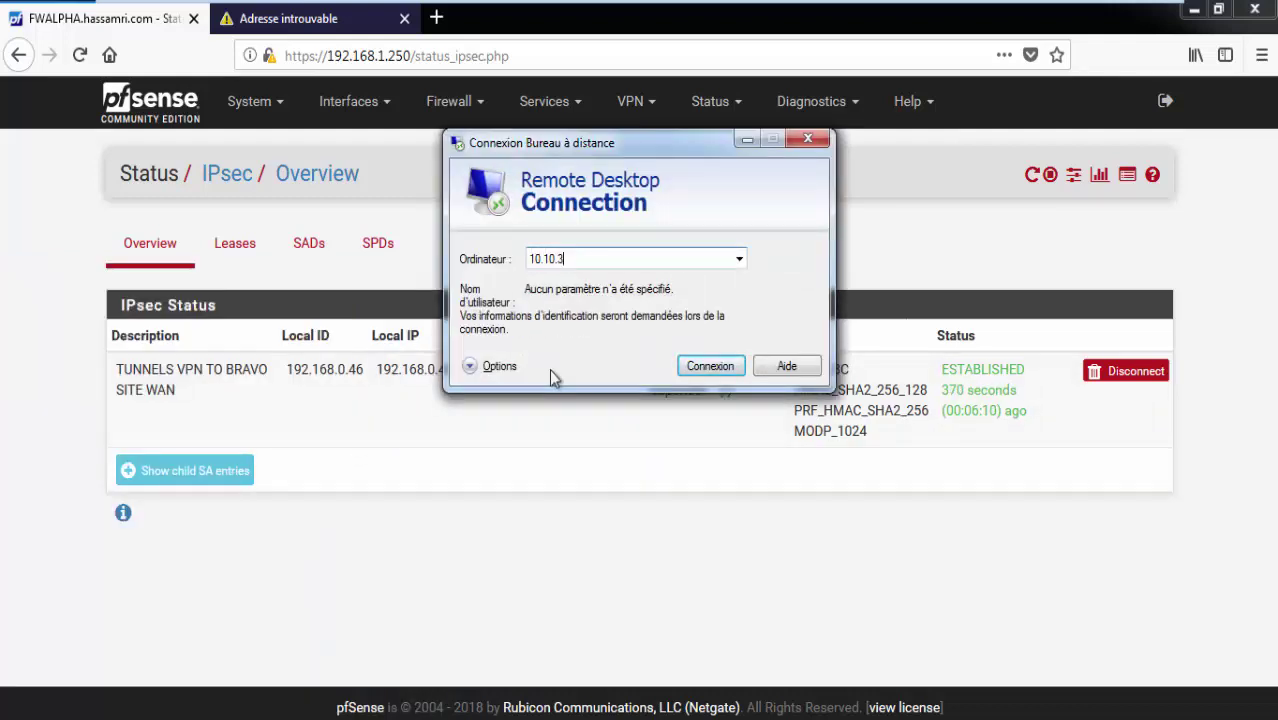
{"action": "type", "text": "0.100"}
{"action": "key", "text": "Return"}
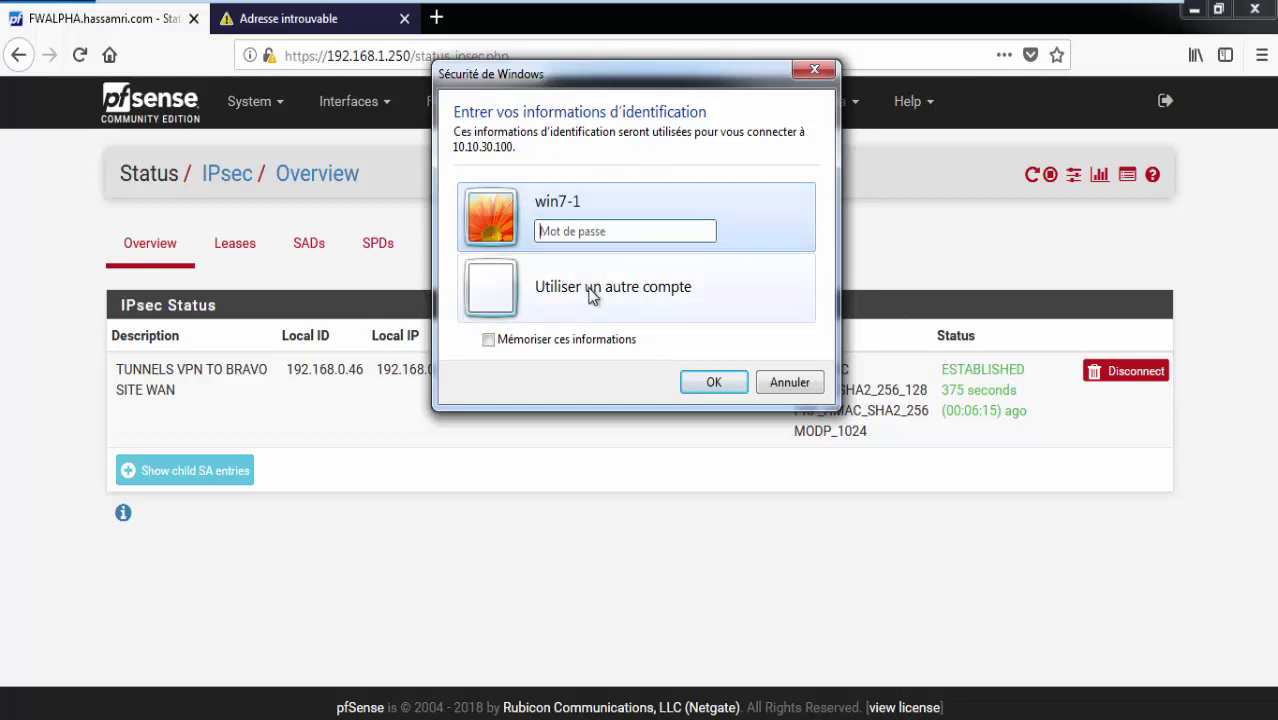
Sign in with another account, accept the certificate warning, then restore and minimize the session.
{"action": "left_click", "coordinate": [591, 296]}
{"action": "type", "text": "campu"}
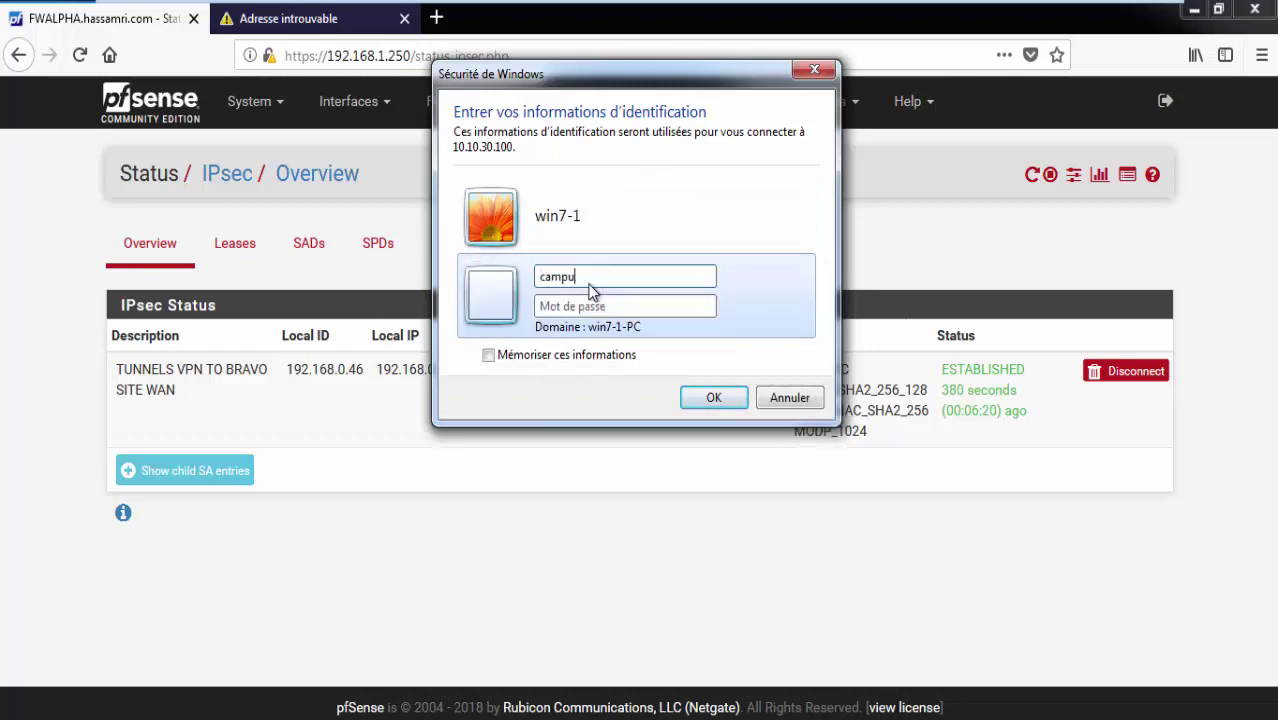
{"action": "type", "text": "••"}
{"action": "key", "text": "Return"}
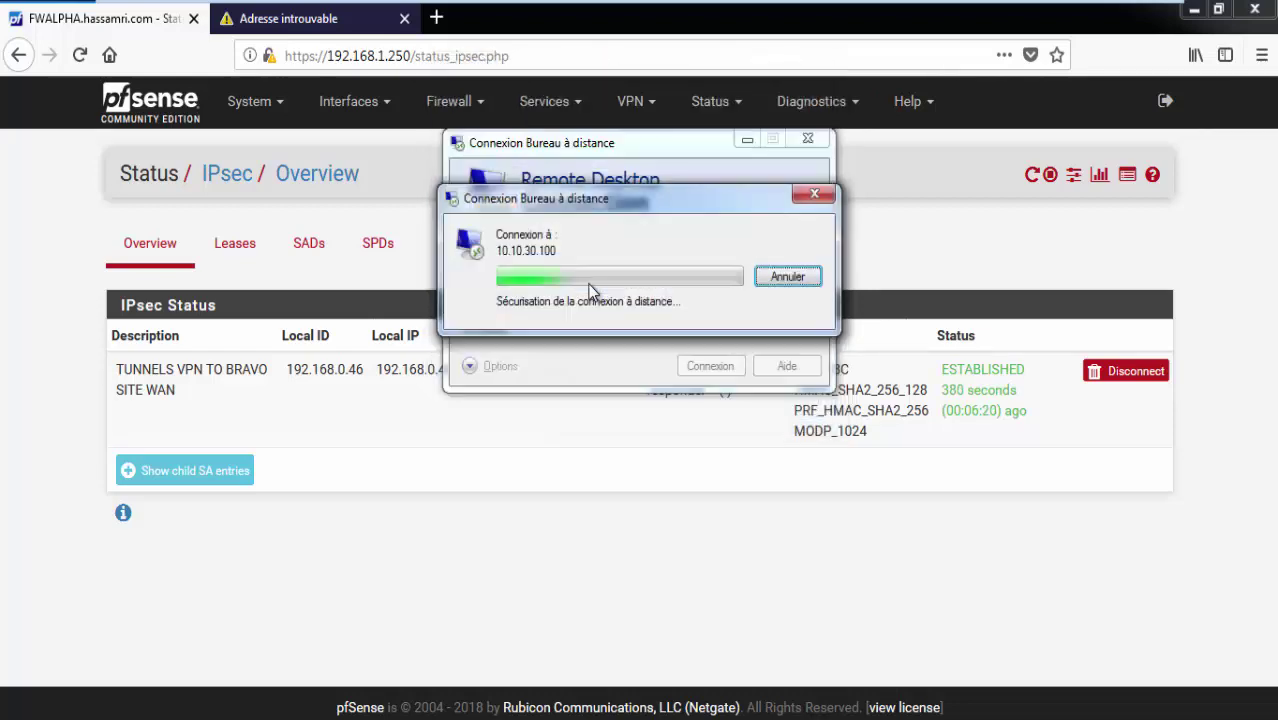
{"action": "left_click", "coordinate": [704, 436]}
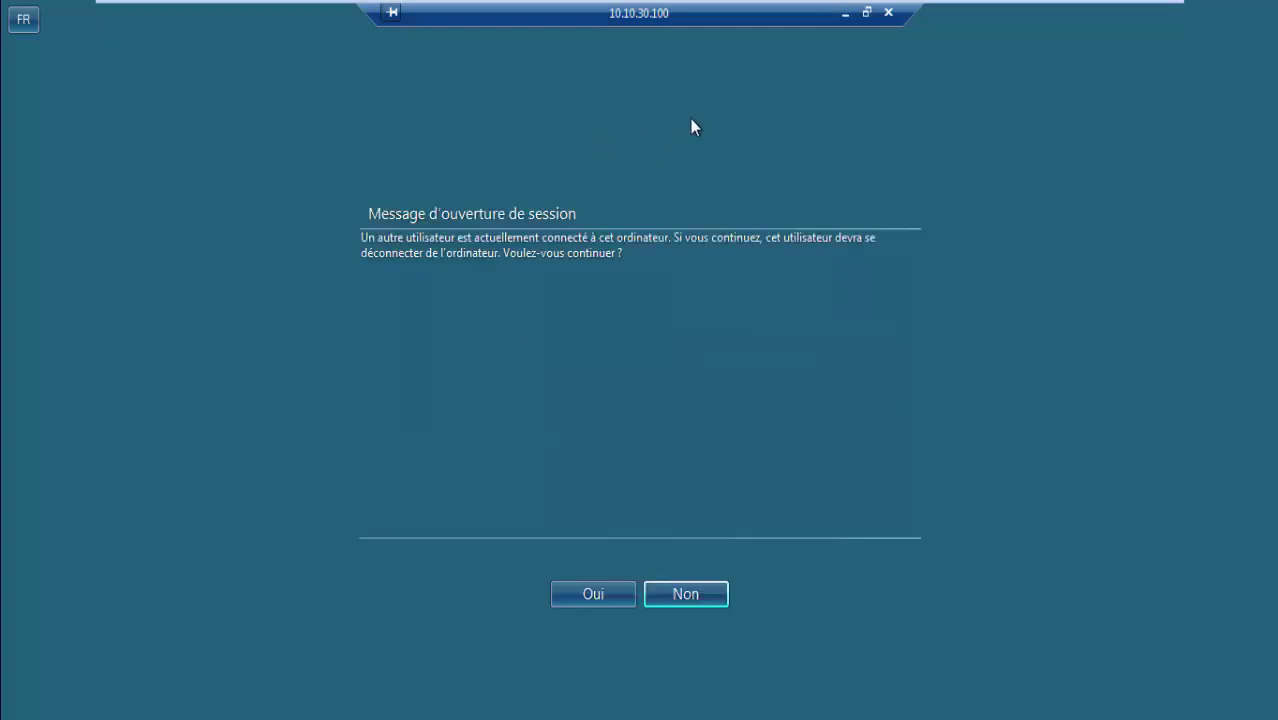
{"action": "left_click", "coordinate": [866, 13]}
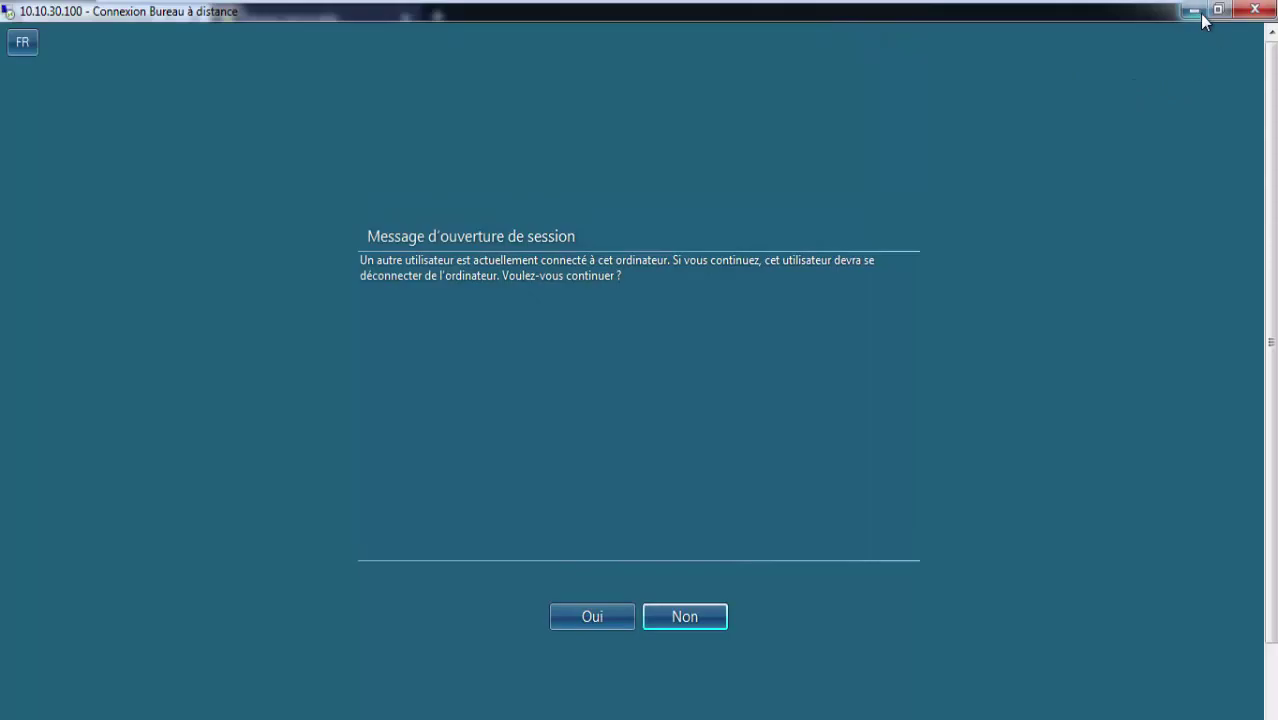
{"action": "left_click", "coordinate": [1196, 12]}
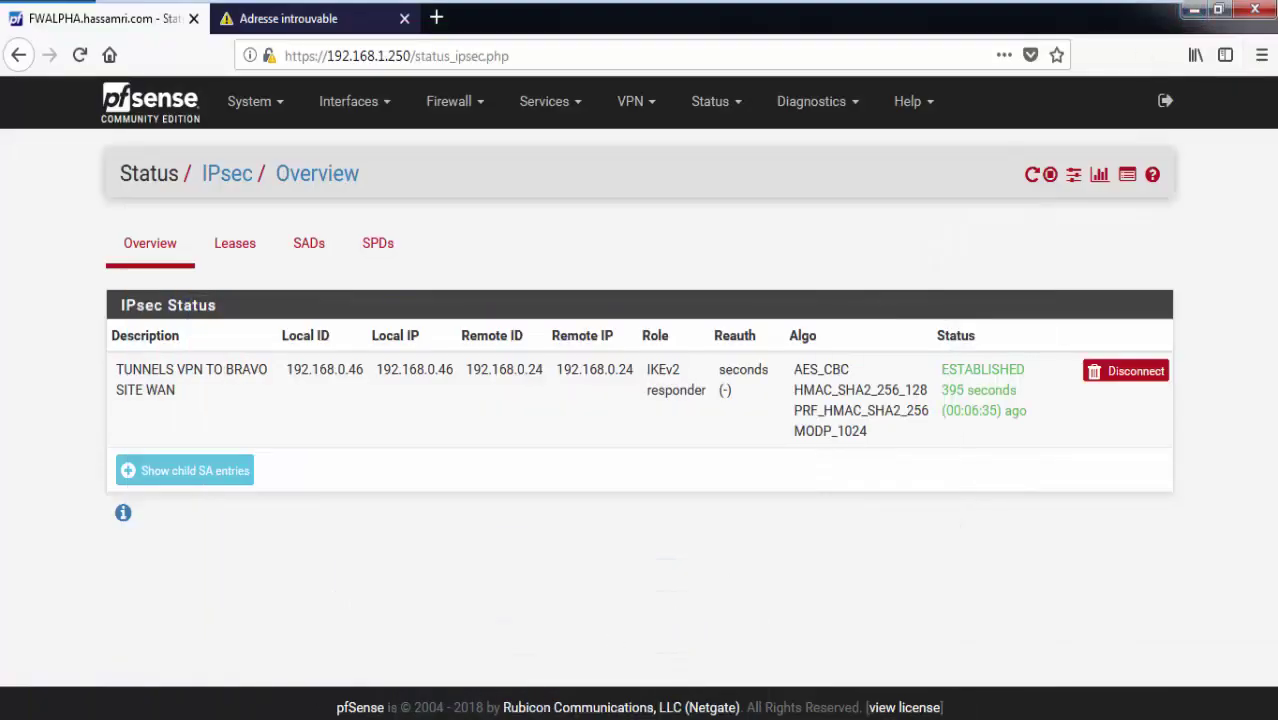
Run ipconfig (IPv4 192.168.1.130, gateway 192.168.1.250), close Remote Desktop and go to Windows 7 - 2.
{"action": "key", "text": "alt+Tab"}
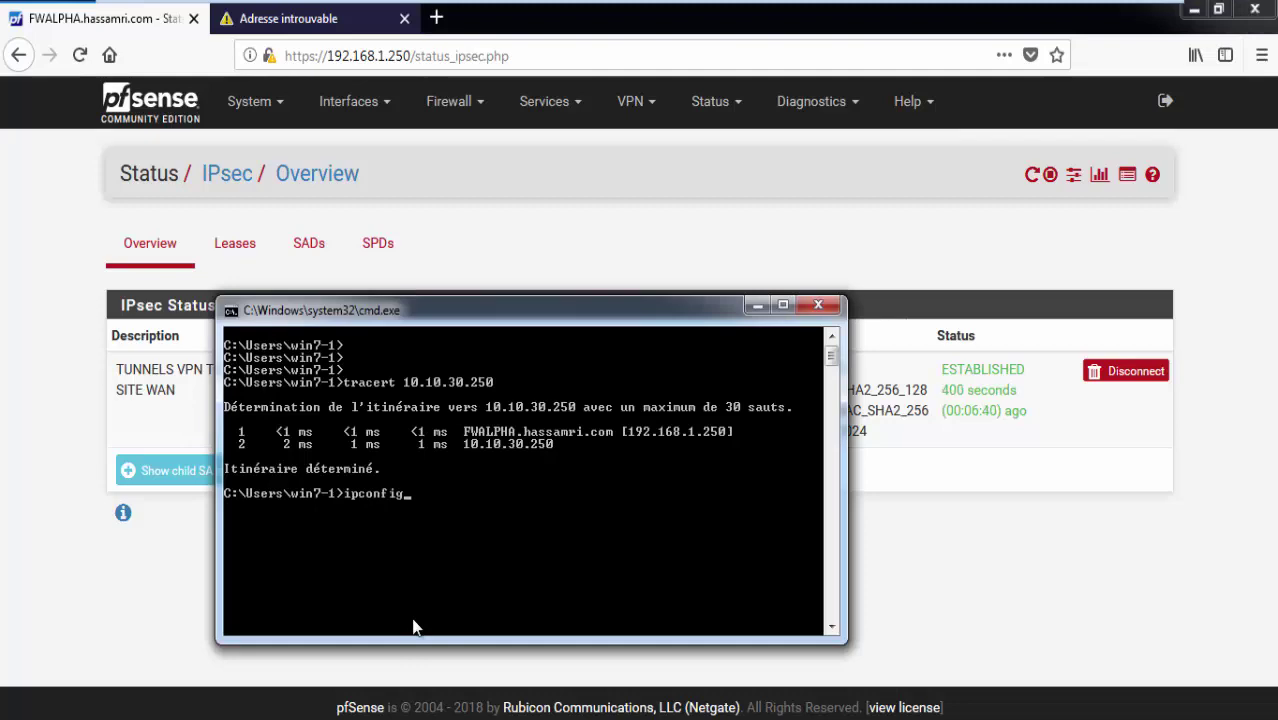
{"action": "type", "text": "ipconfig"}
{"action": "key", "text": "Return"}
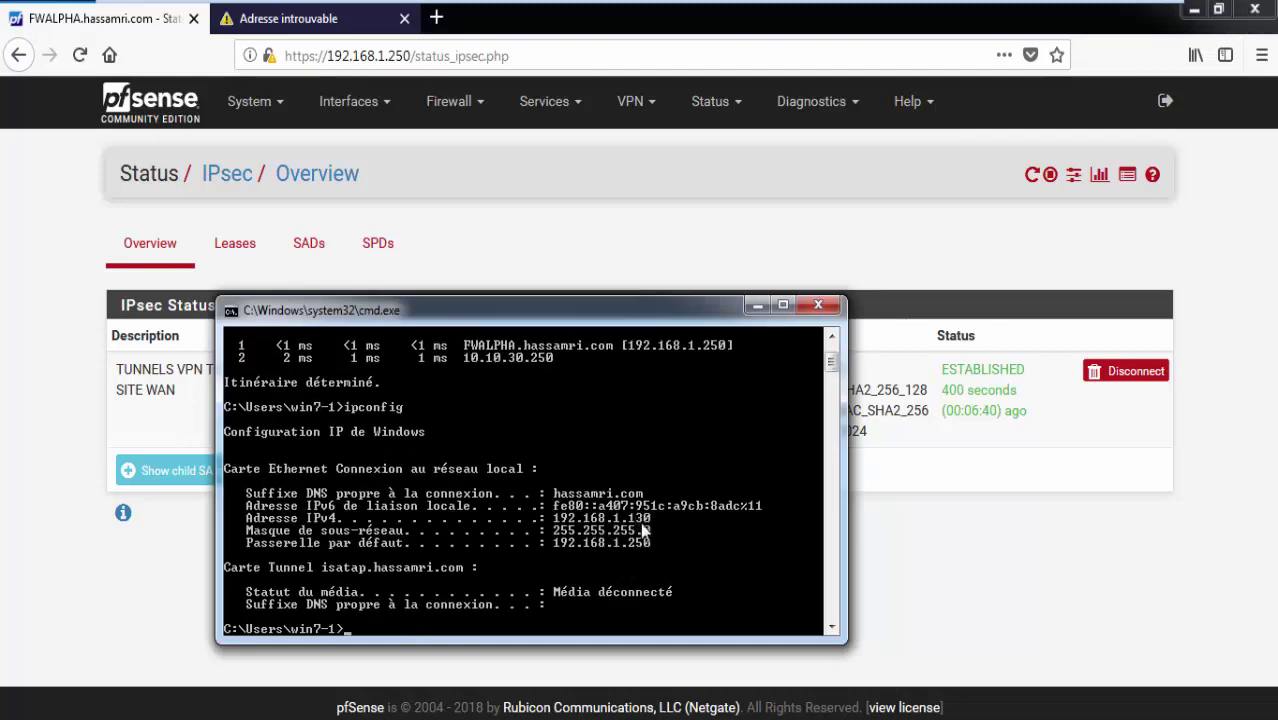
{"action": "key", "text": "alt+Tab"}
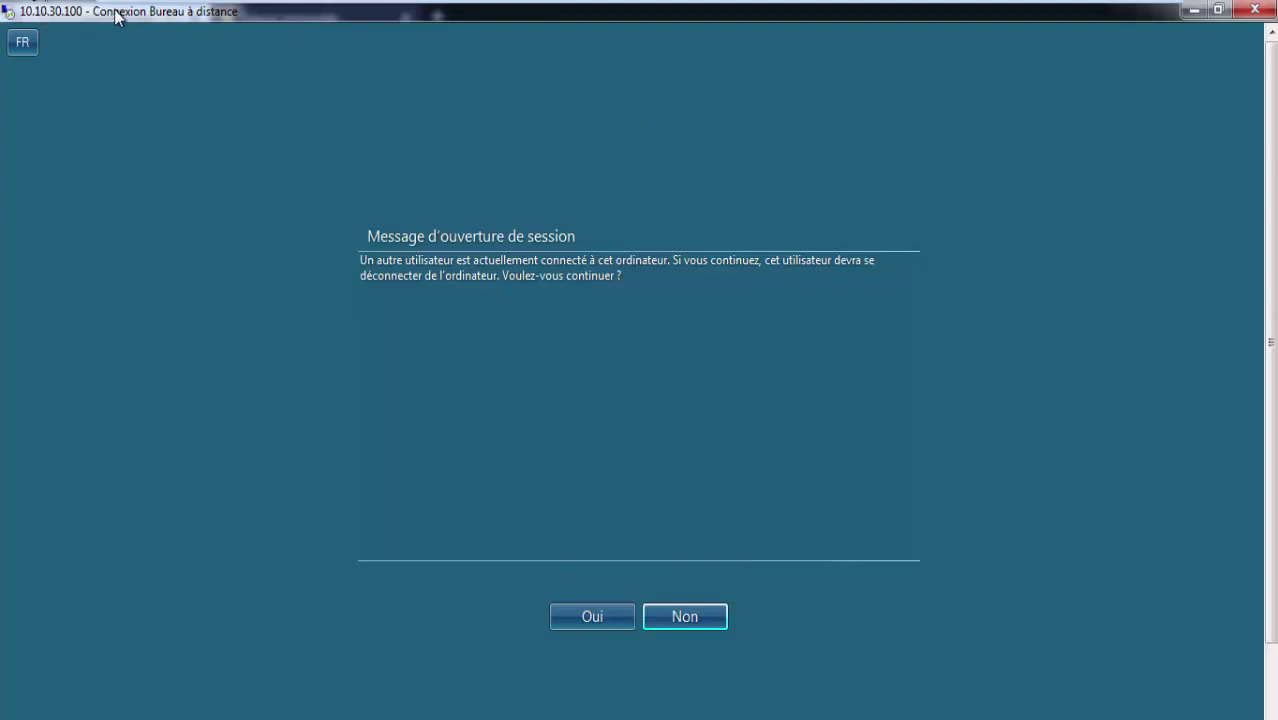
{"action": "mouse_move", "coordinate": [116, 14]}
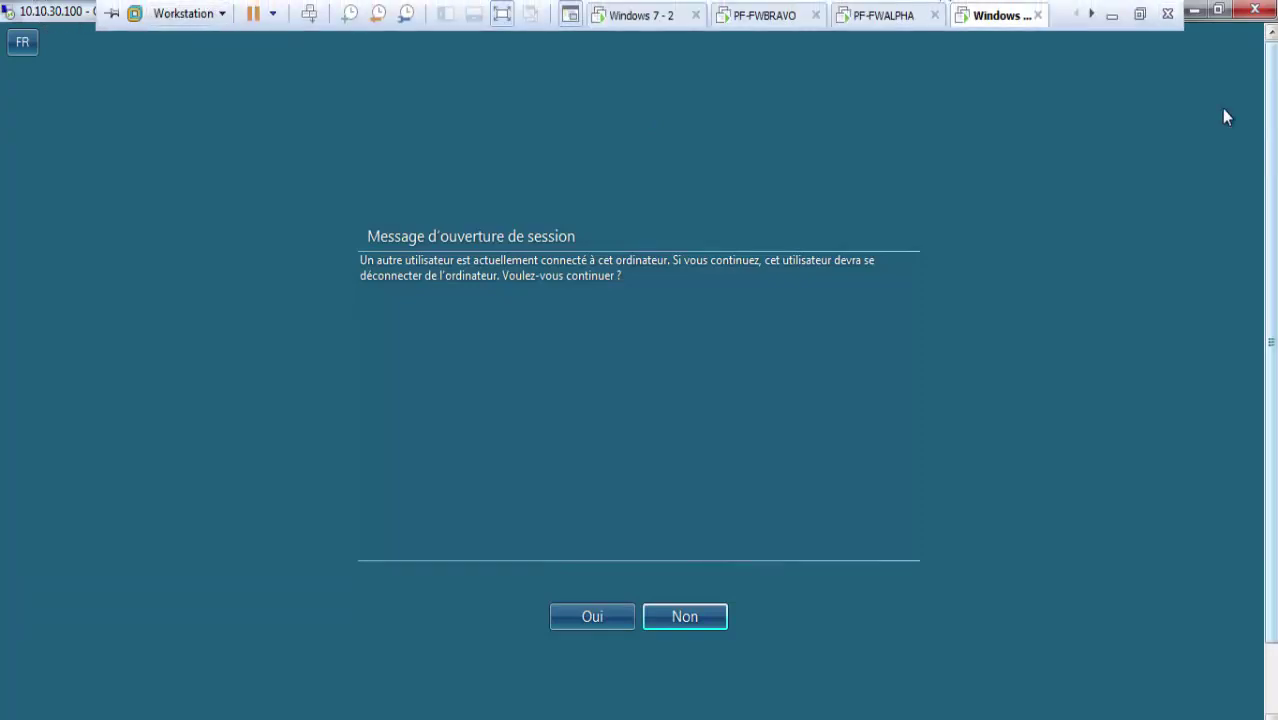
{"action": "left_click", "coordinate": [1254, 10]}
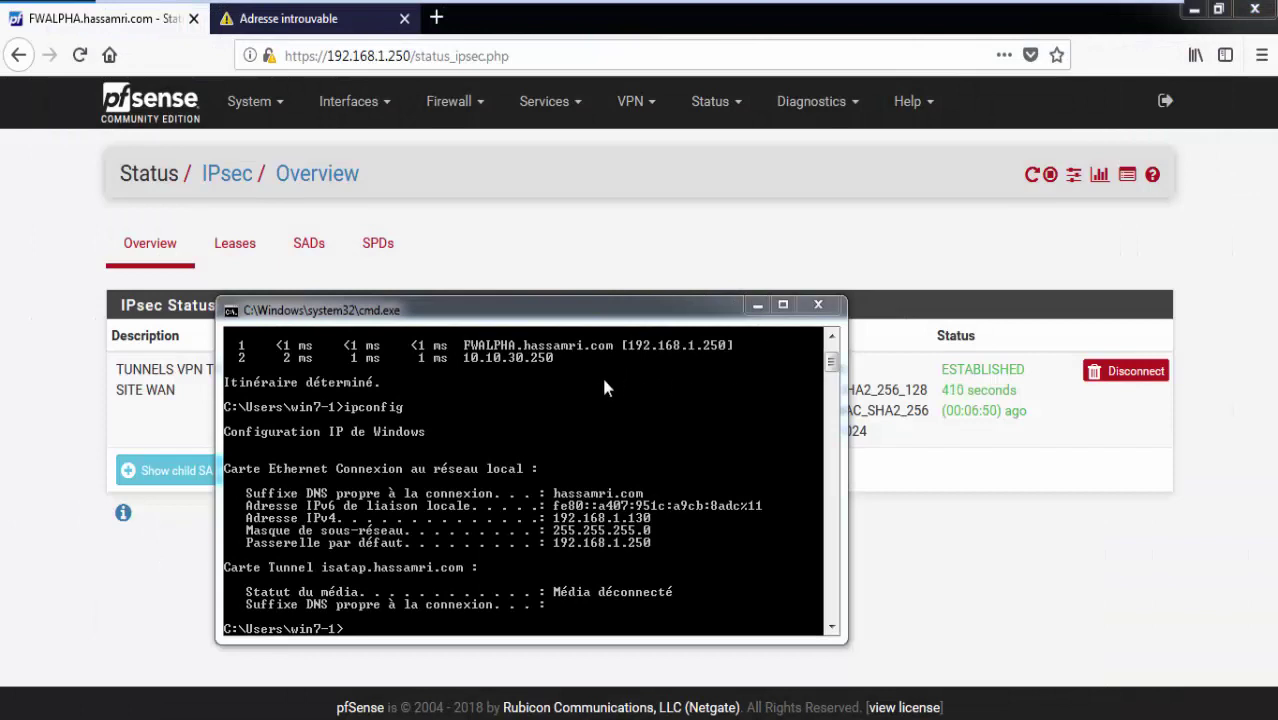
{"action": "mouse_move", "coordinate": [420, 4]}
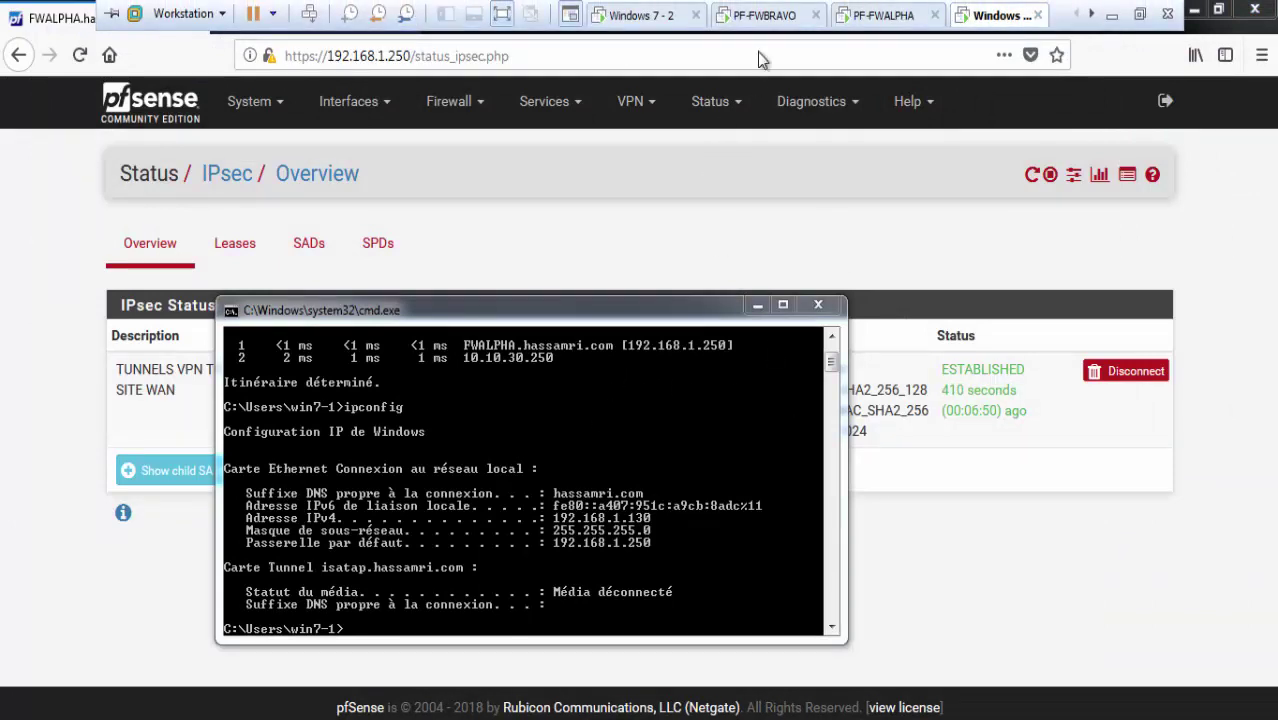
{"action": "left_click", "coordinate": [642, 20]}
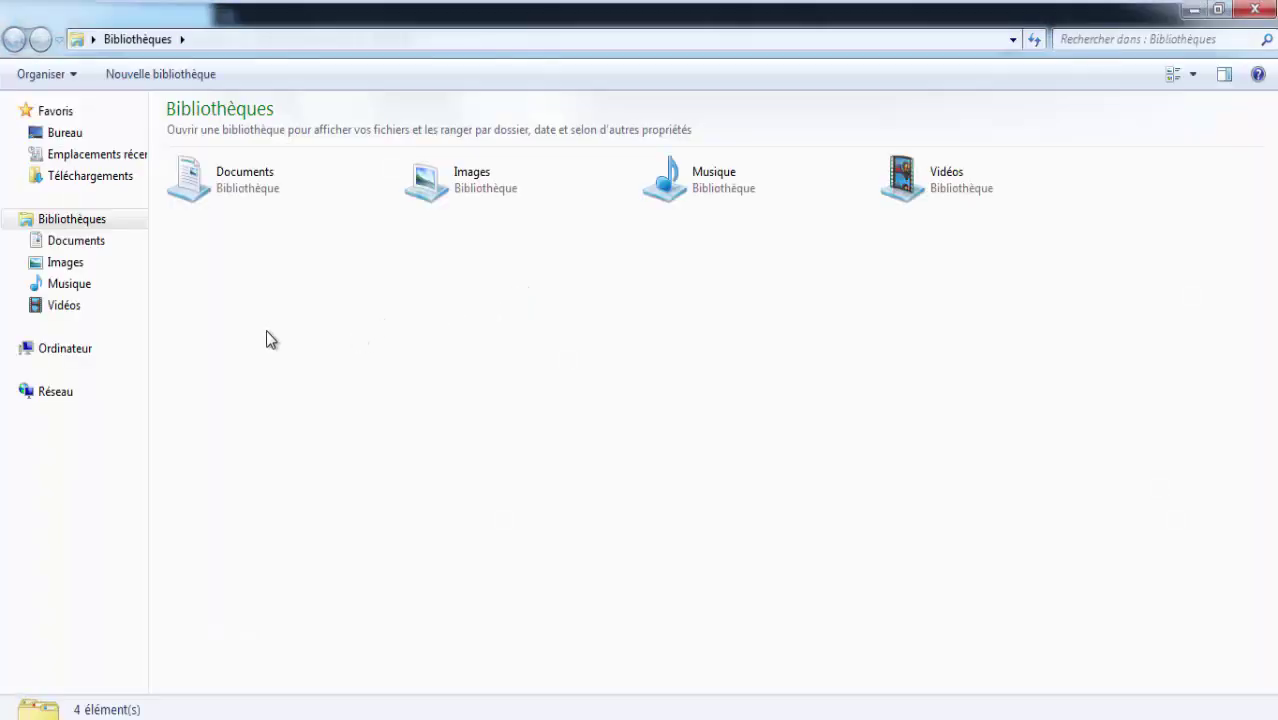
Show the Bureau (Desktop) folder in Explorer and open its background context menu.
{"action": "left_click", "coordinate": [64, 133]}
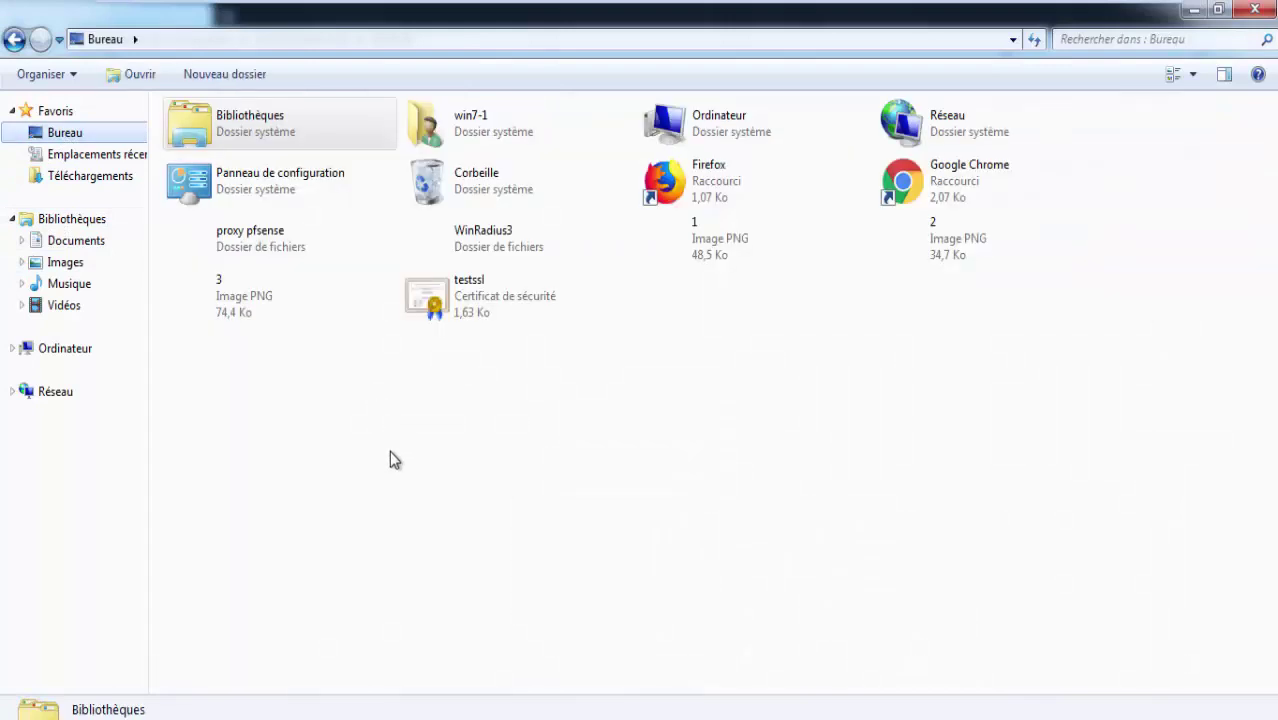
{"action": "right_click", "coordinate": [340, 419]}
Create two new folders on the Desktop, then visit Documents and return to Bureau to refresh.
{"action": "mouse_move", "coordinate": [473, 588]}
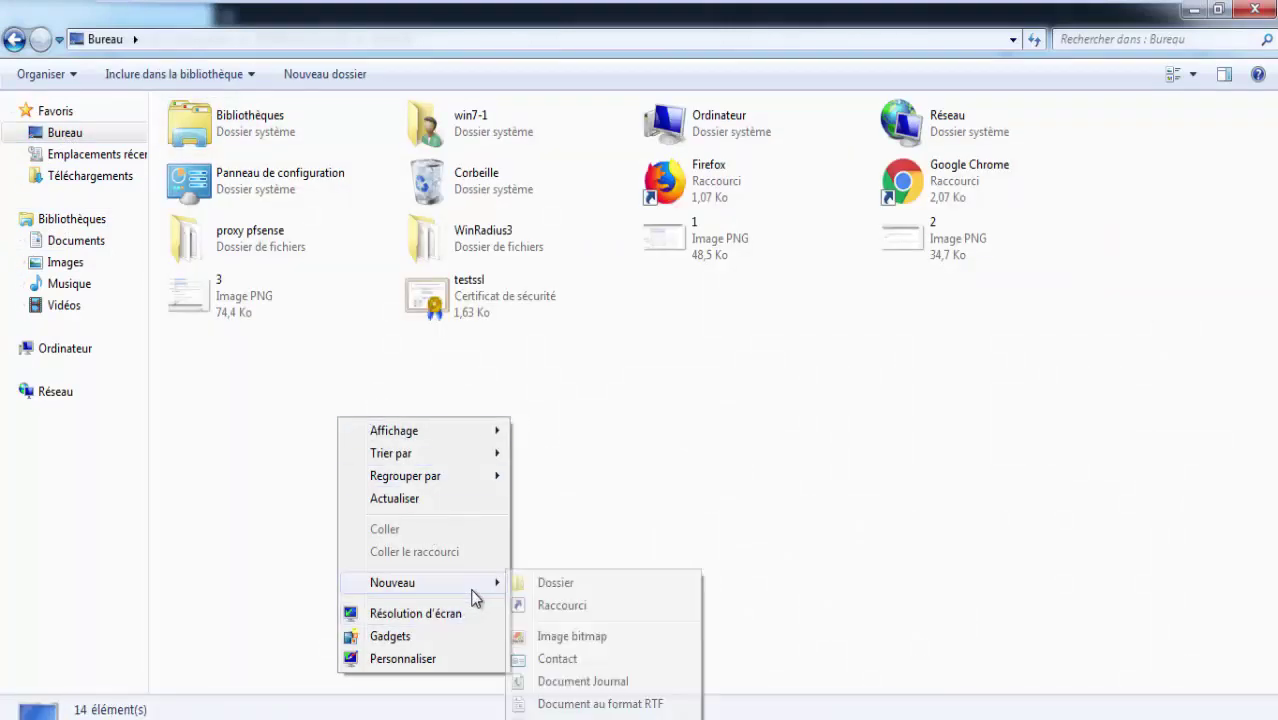
{"action": "left_click", "coordinate": [598, 537]}
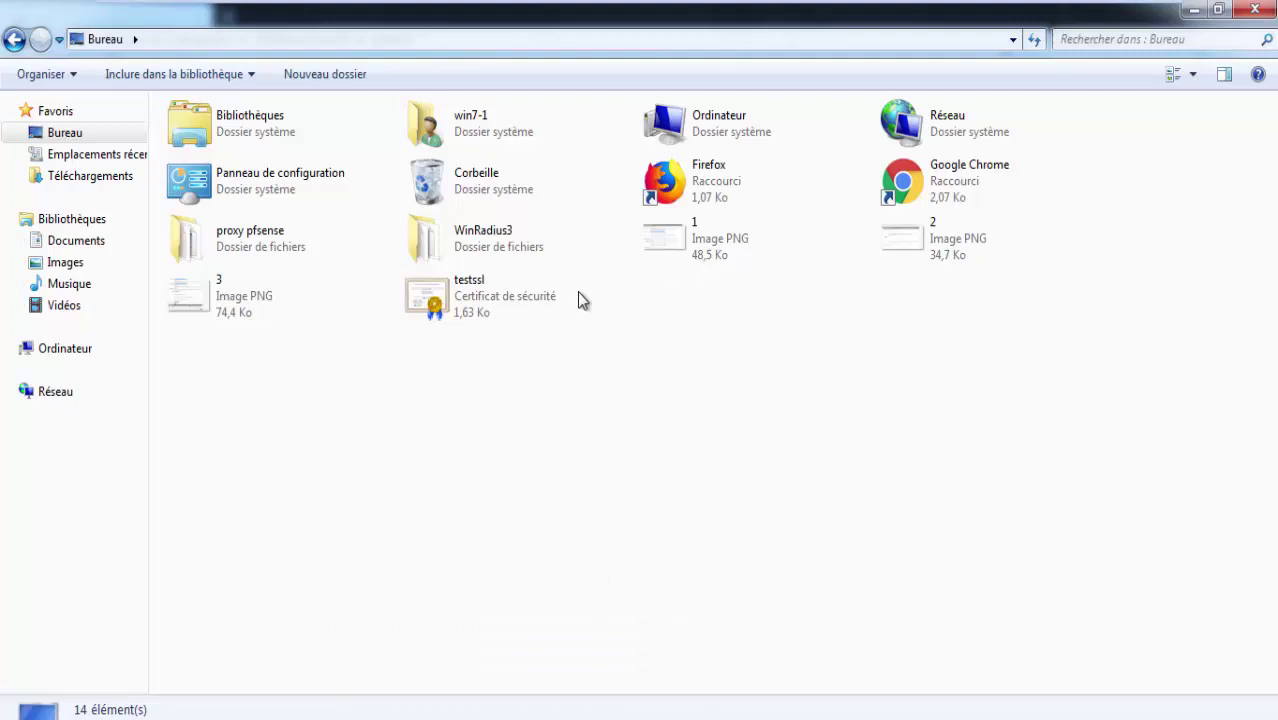
{"action": "right_click", "coordinate": [412, 390]}
{"action": "mouse_move", "coordinate": [516, 560]}
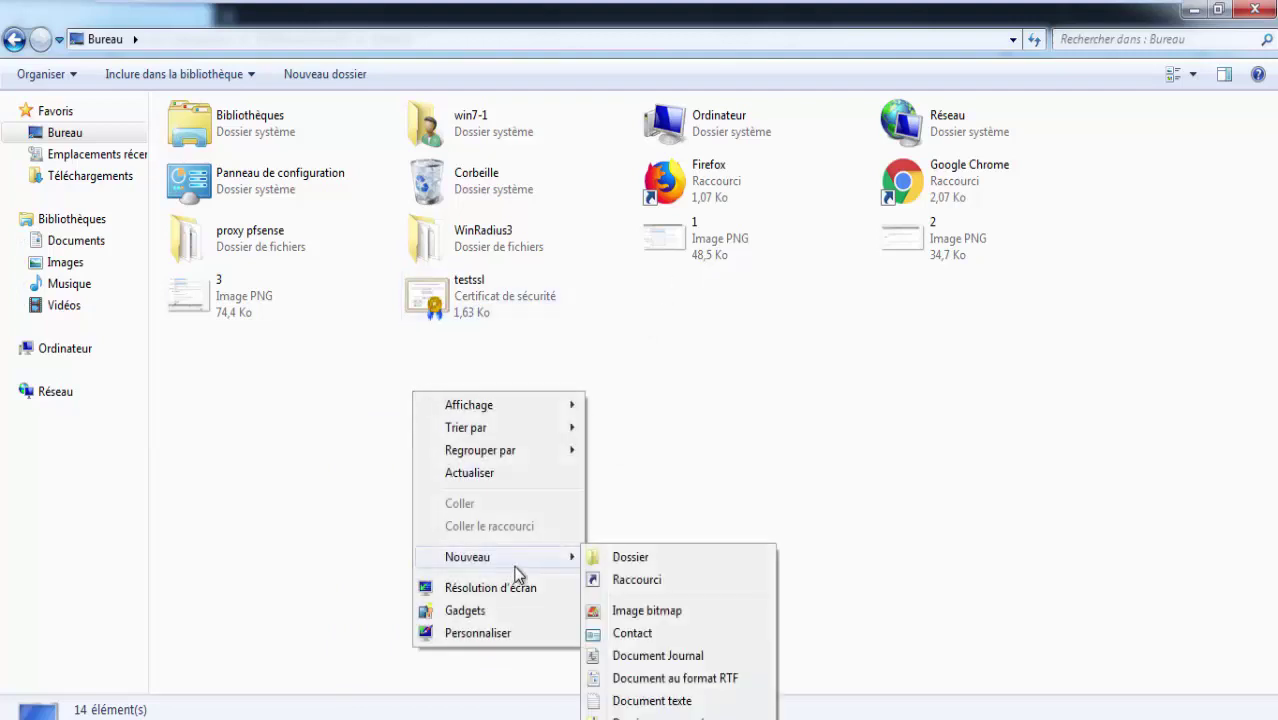
{"action": "left_click", "coordinate": [631, 557]}
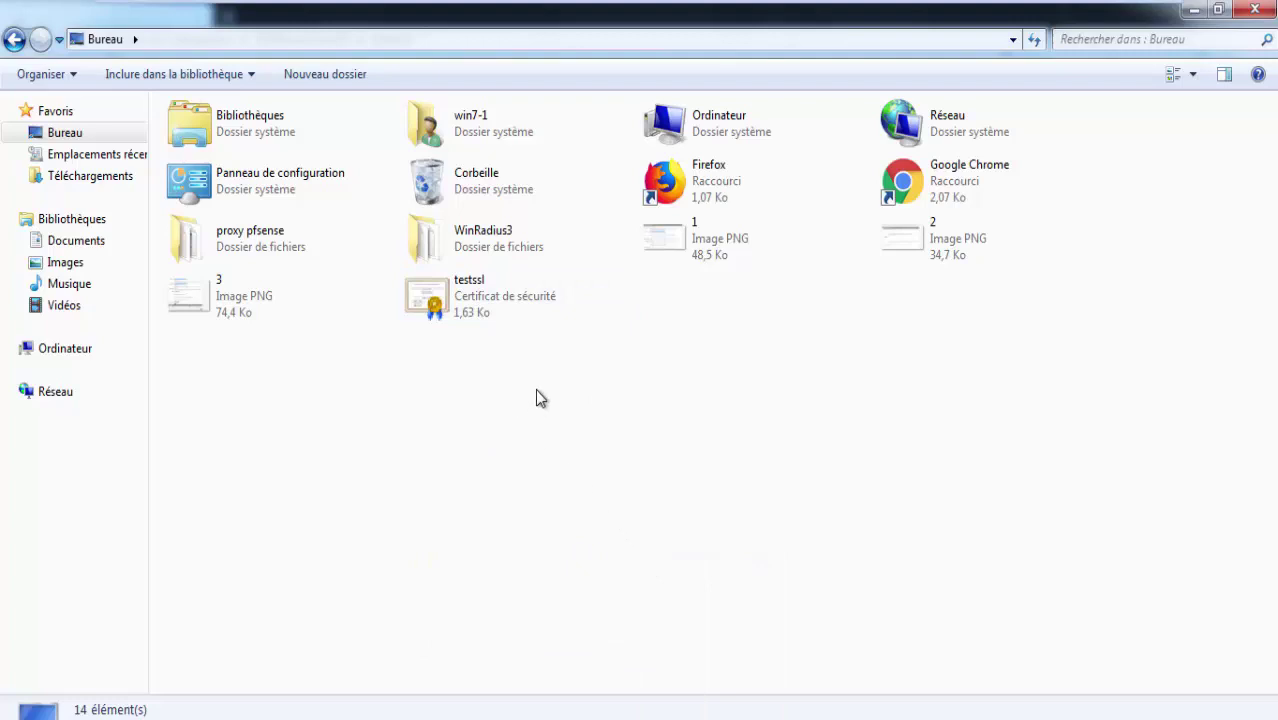
{"action": "left_click", "coordinate": [87, 246]}
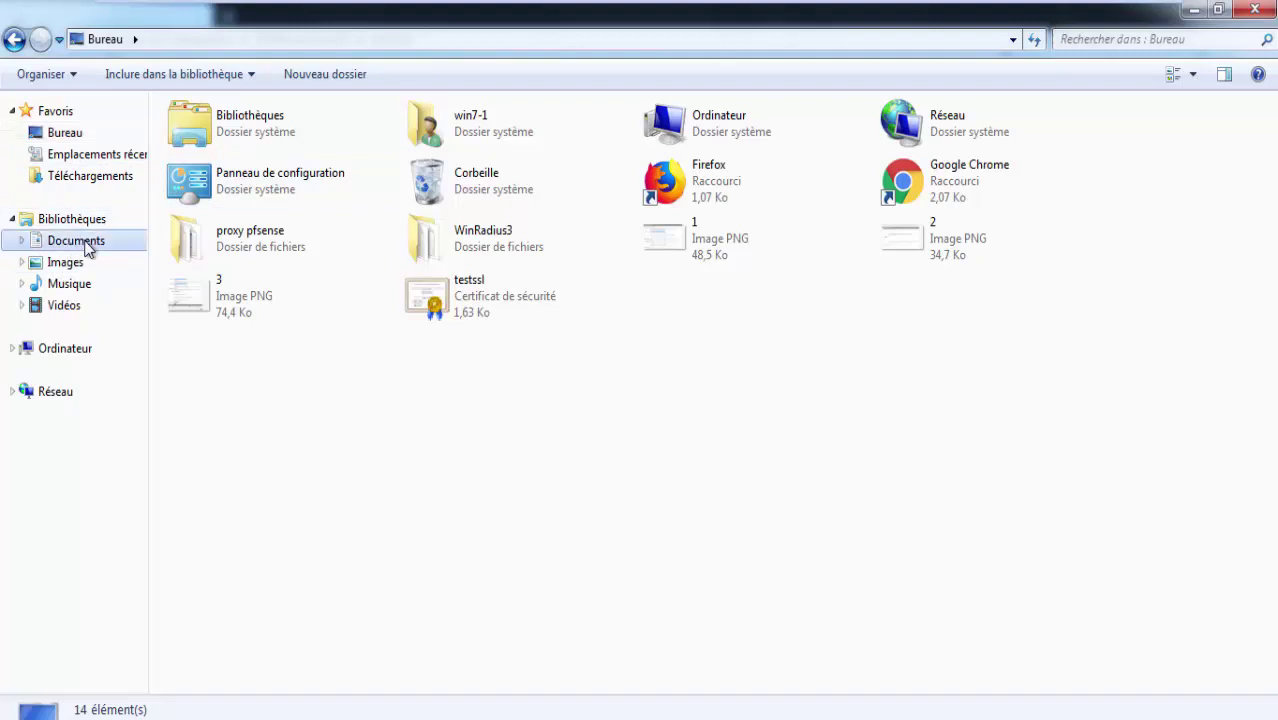
{"action": "left_click", "coordinate": [86, 138]}
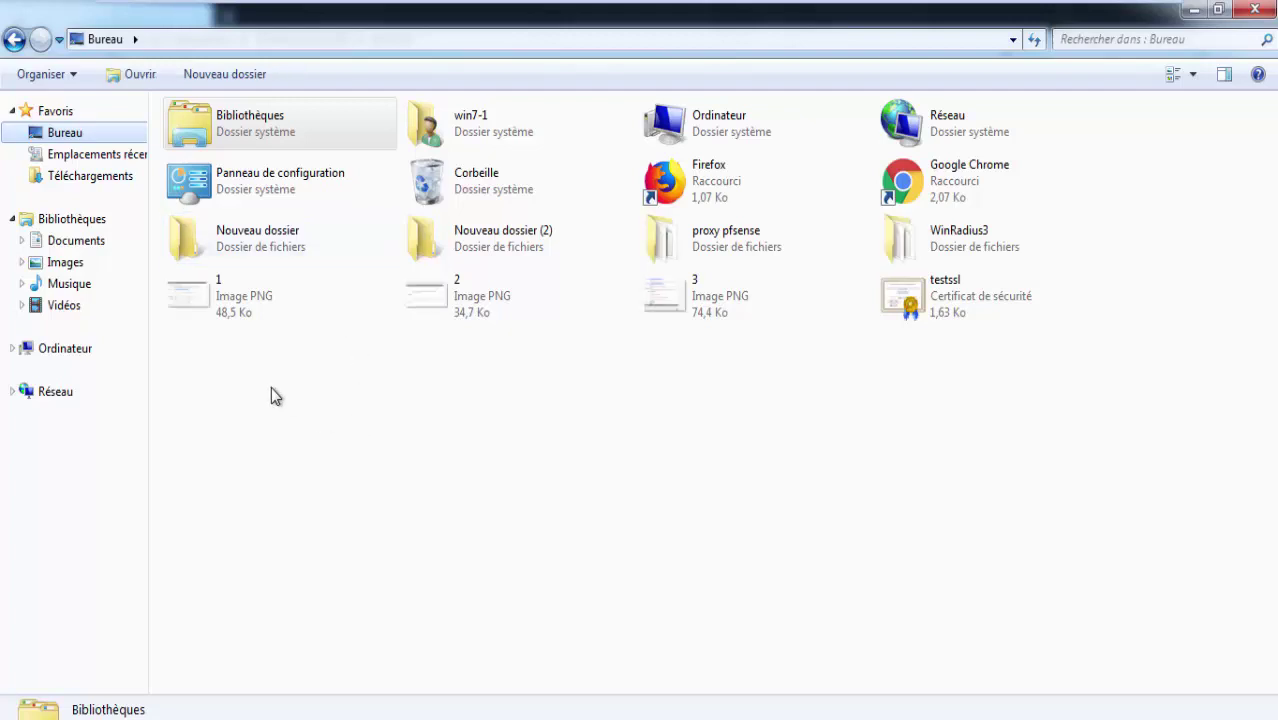
Rename the Nouveau dossier folder to 'sharedoc'.
{"action": "right_click", "coordinate": [248, 262]}
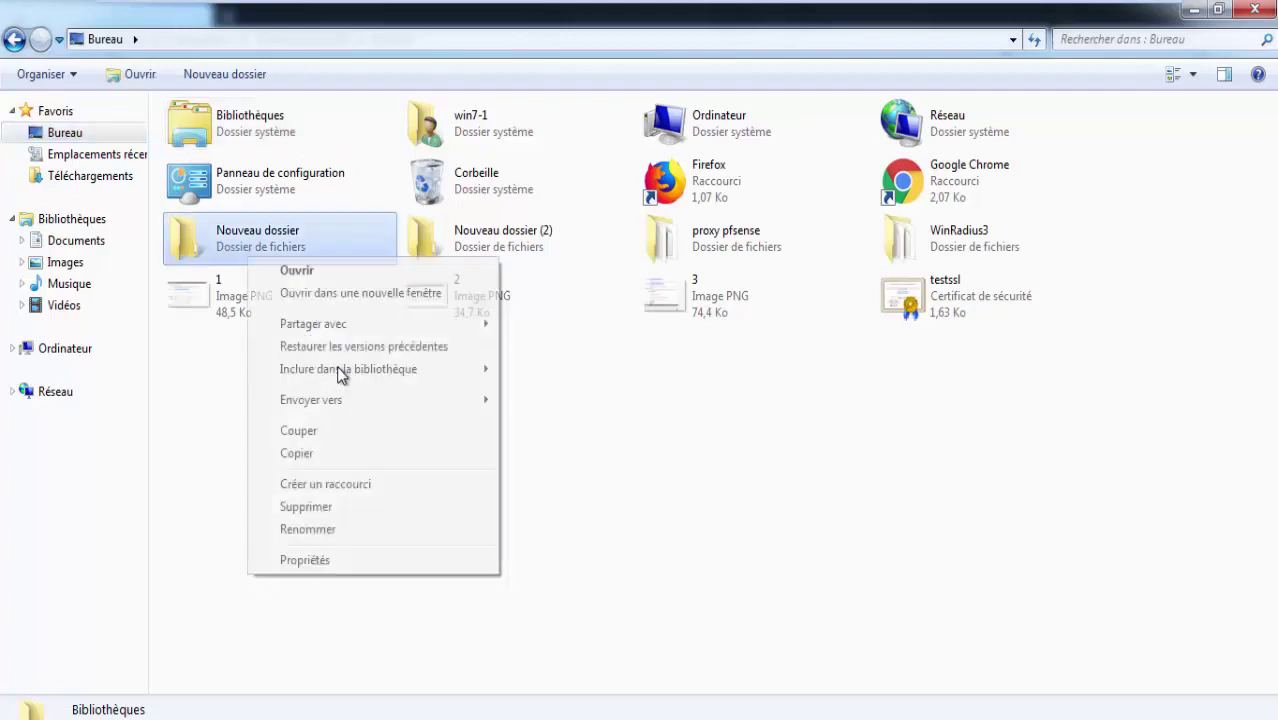
{"action": "left_click", "coordinate": [307, 529]}
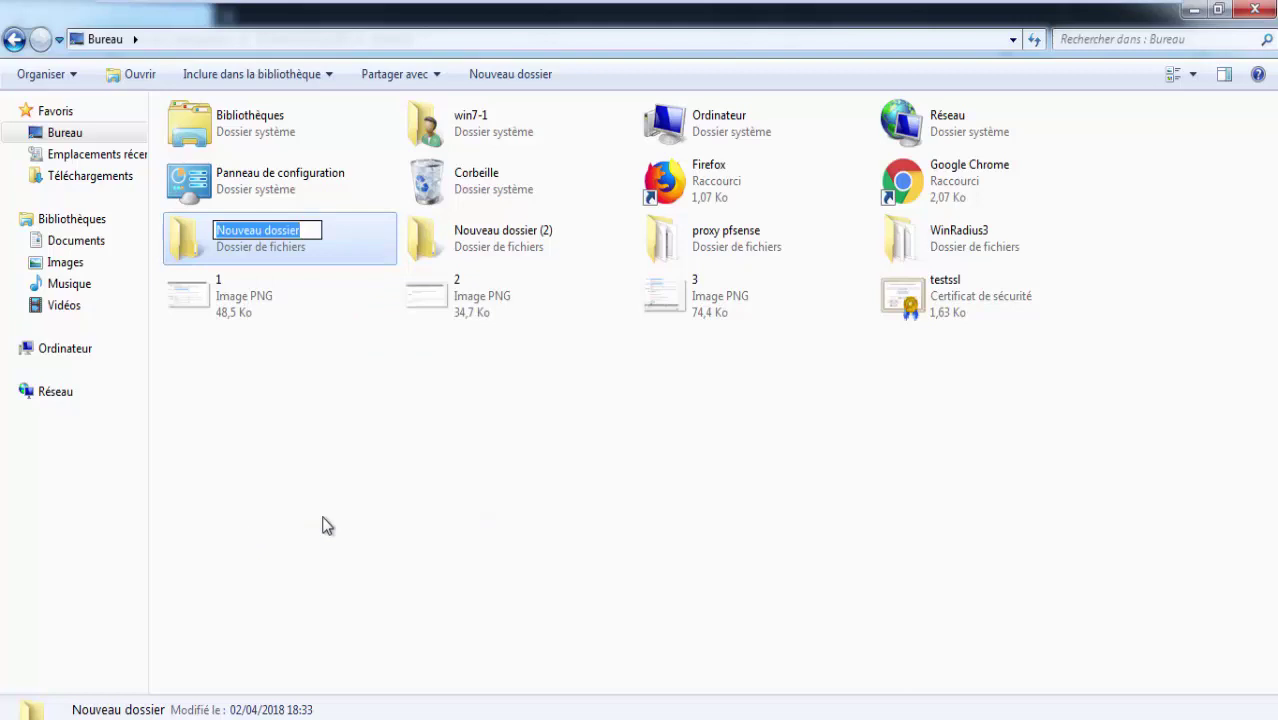
{"action": "type", "text": "sharedoc"}
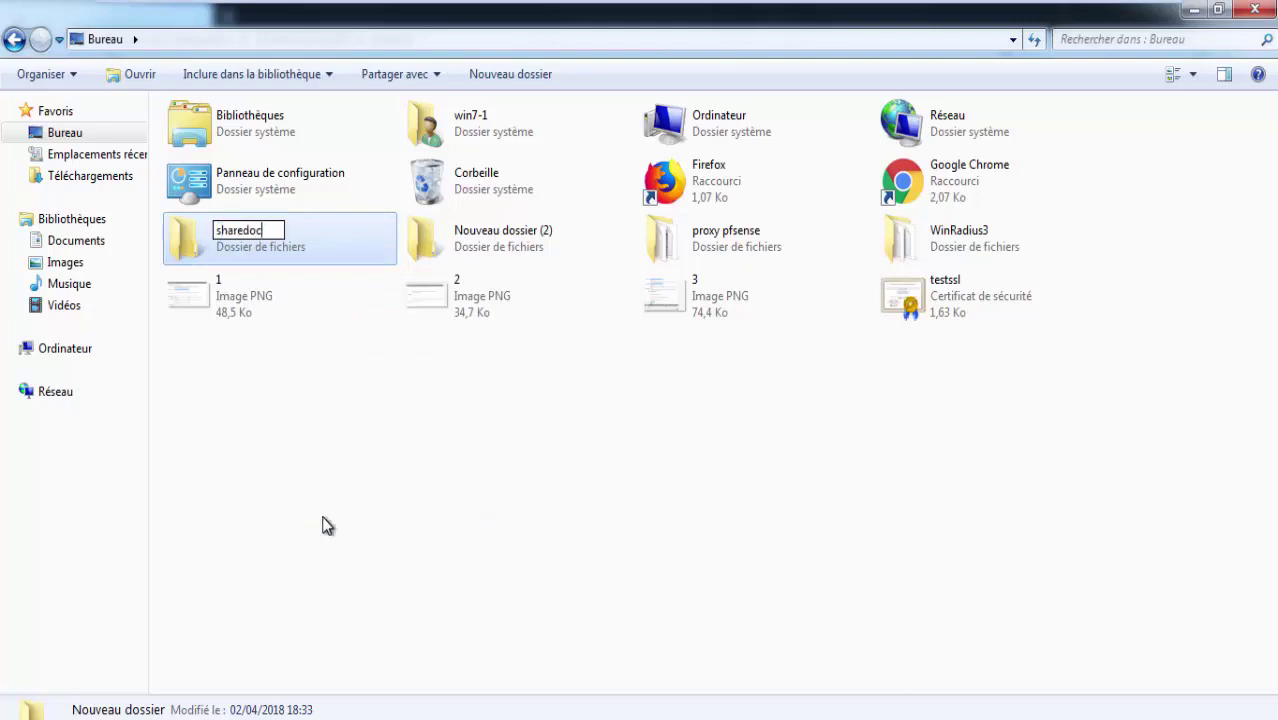
{"action": "left_click", "coordinate": [327, 526]}
Open the Propriétés dialog of the sharedoc folder.
{"action": "left_click", "coordinate": [251, 246]}
{"action": "right_click", "coordinate": [249, 242]}
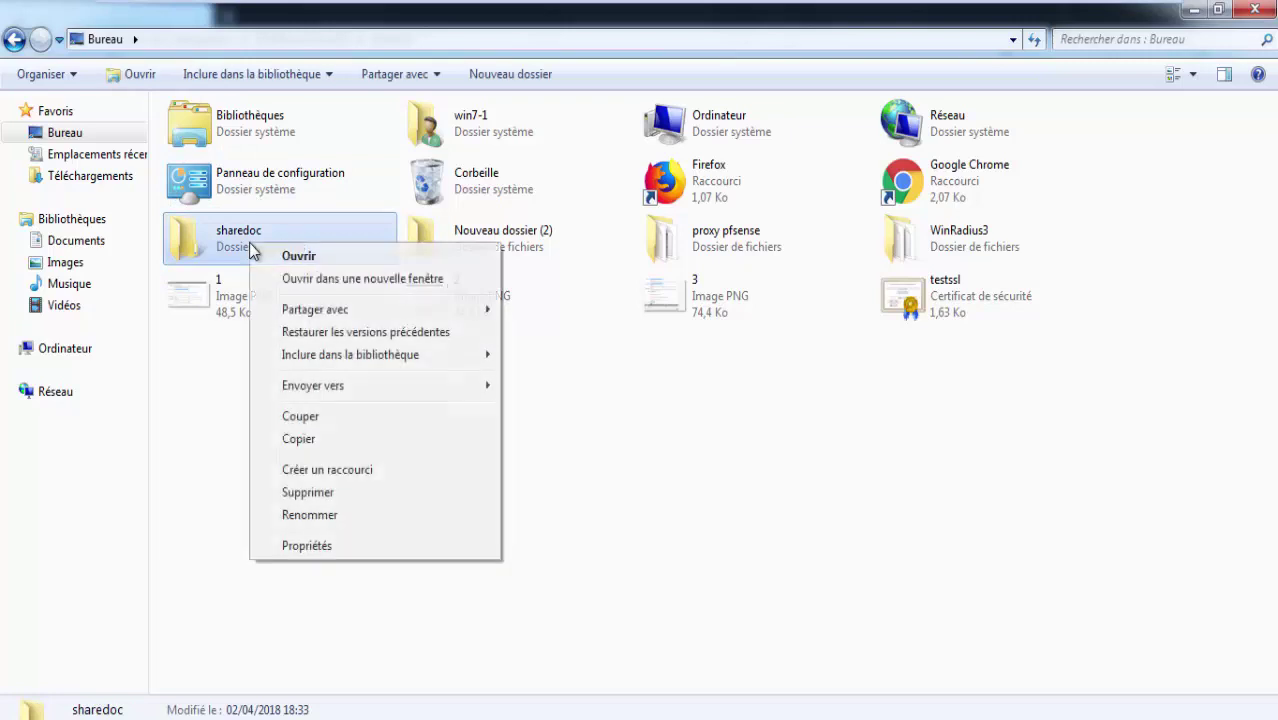
{"action": "left_click", "coordinate": [336, 549]}
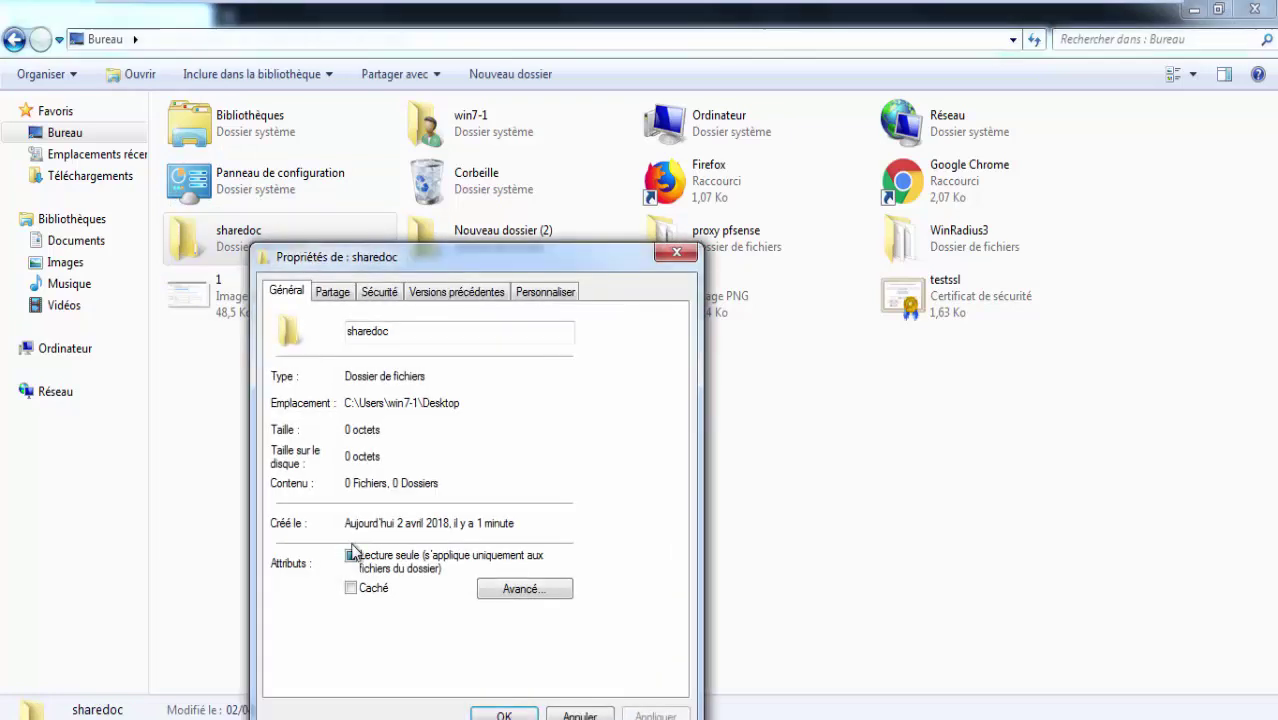
Enable Partager ce dossier for sharedoc in Partage avancé.
{"action": "left_click", "coordinate": [378, 292]}
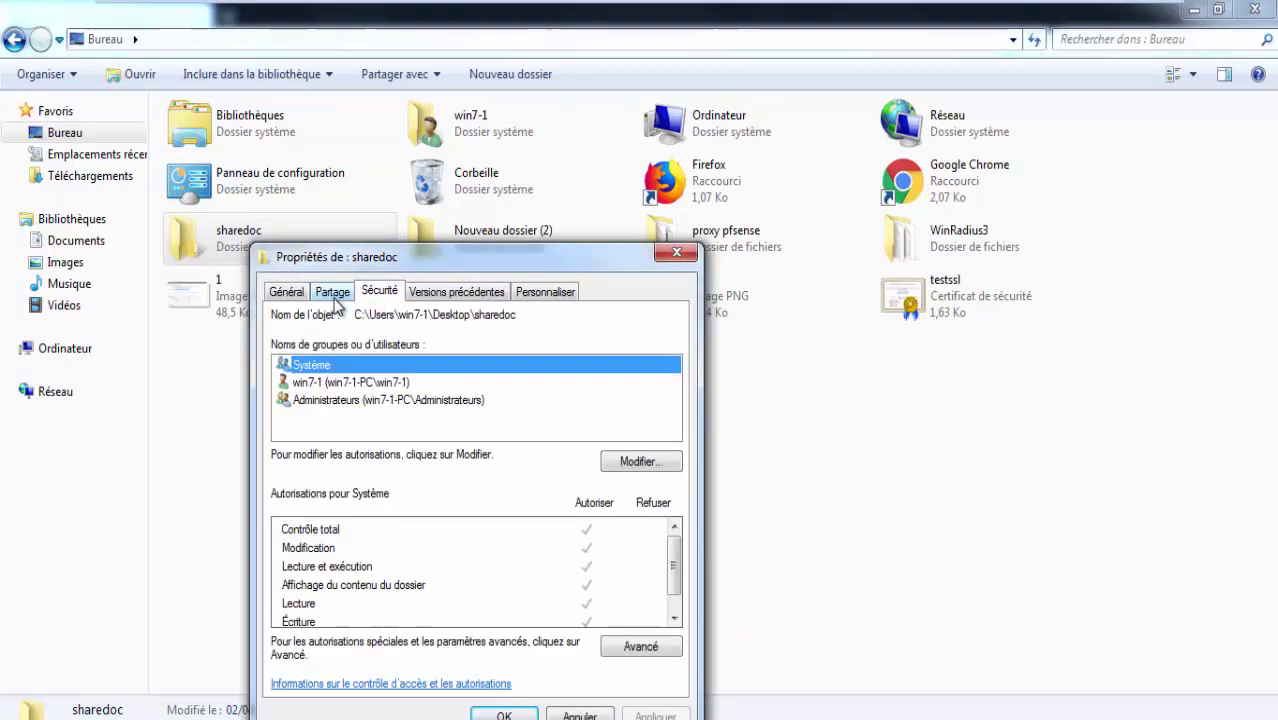
{"action": "left_click", "coordinate": [333, 292]}
{"action": "left_click", "coordinate": [320, 430]}
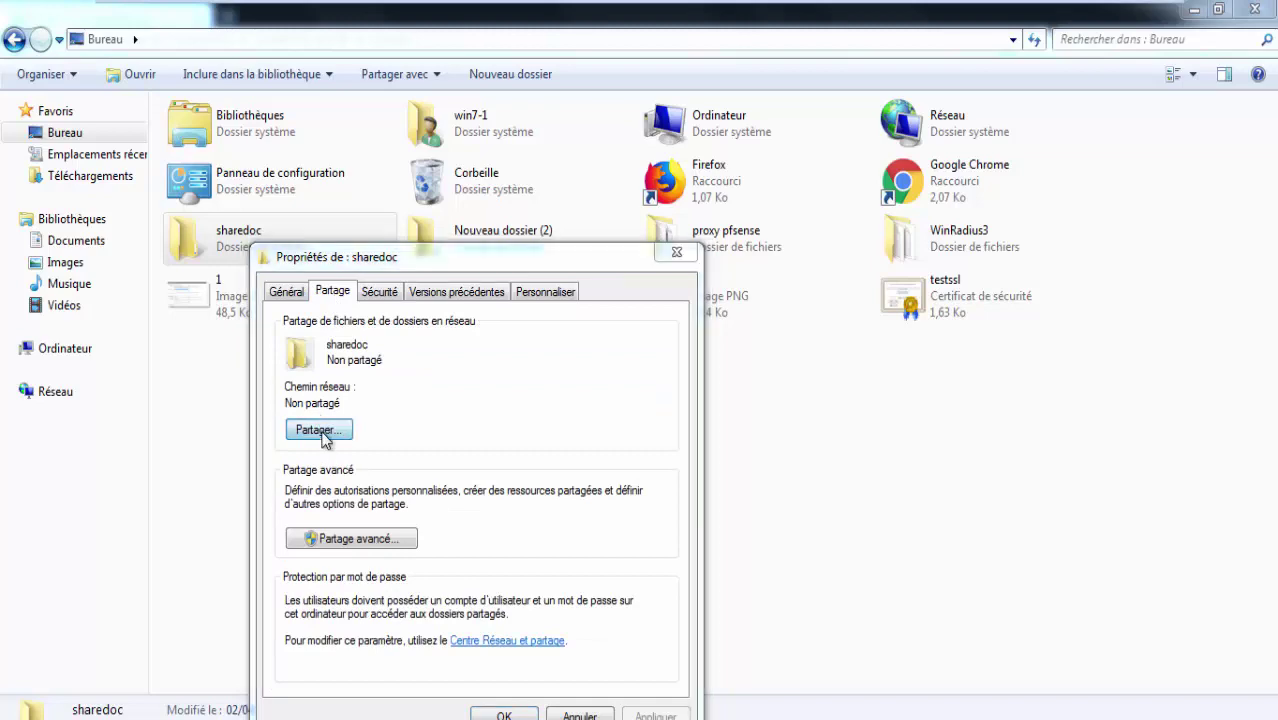
{"action": "left_click", "coordinate": [706, 708]}
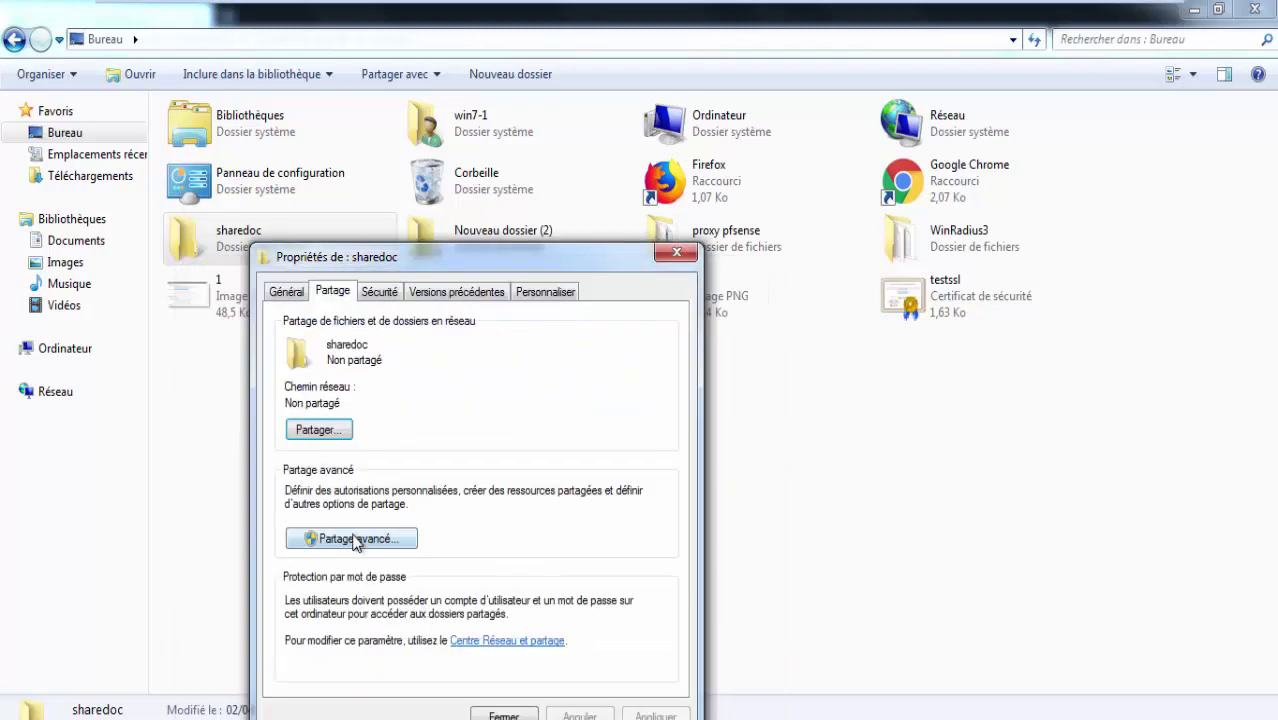
{"action": "left_click", "coordinate": [400, 536]}
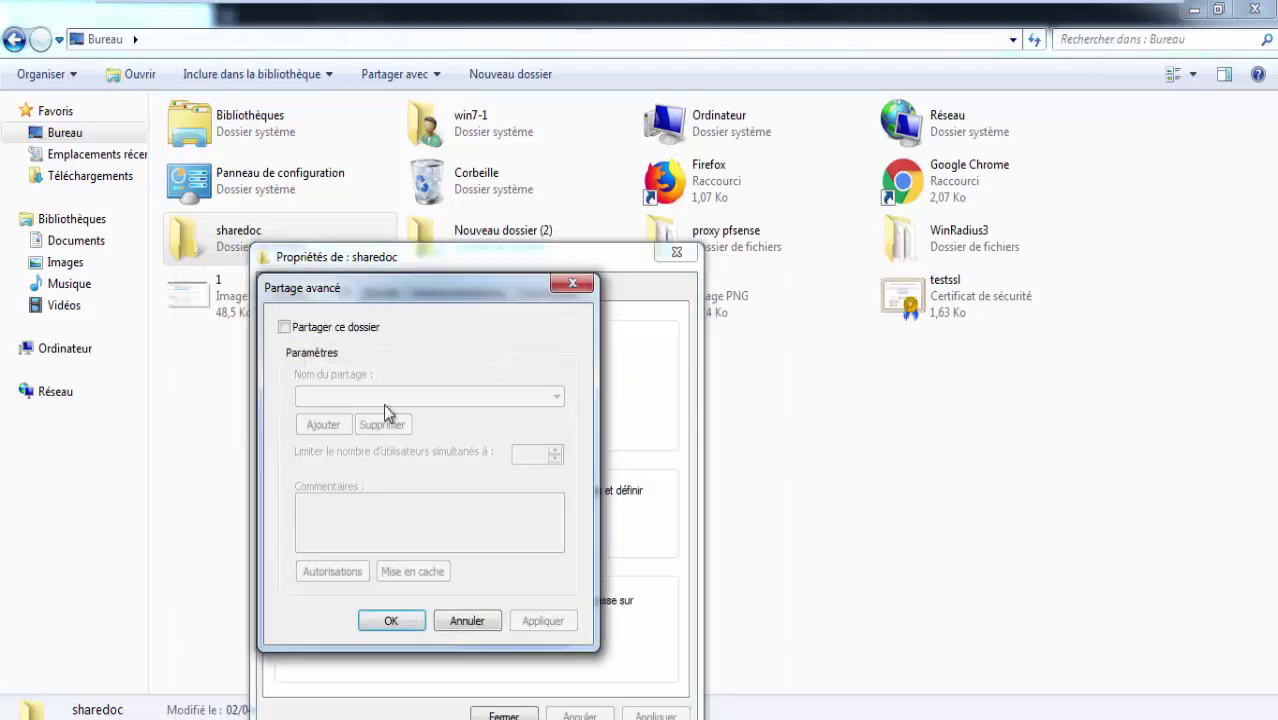
{"action": "left_click", "coordinate": [342, 328]}
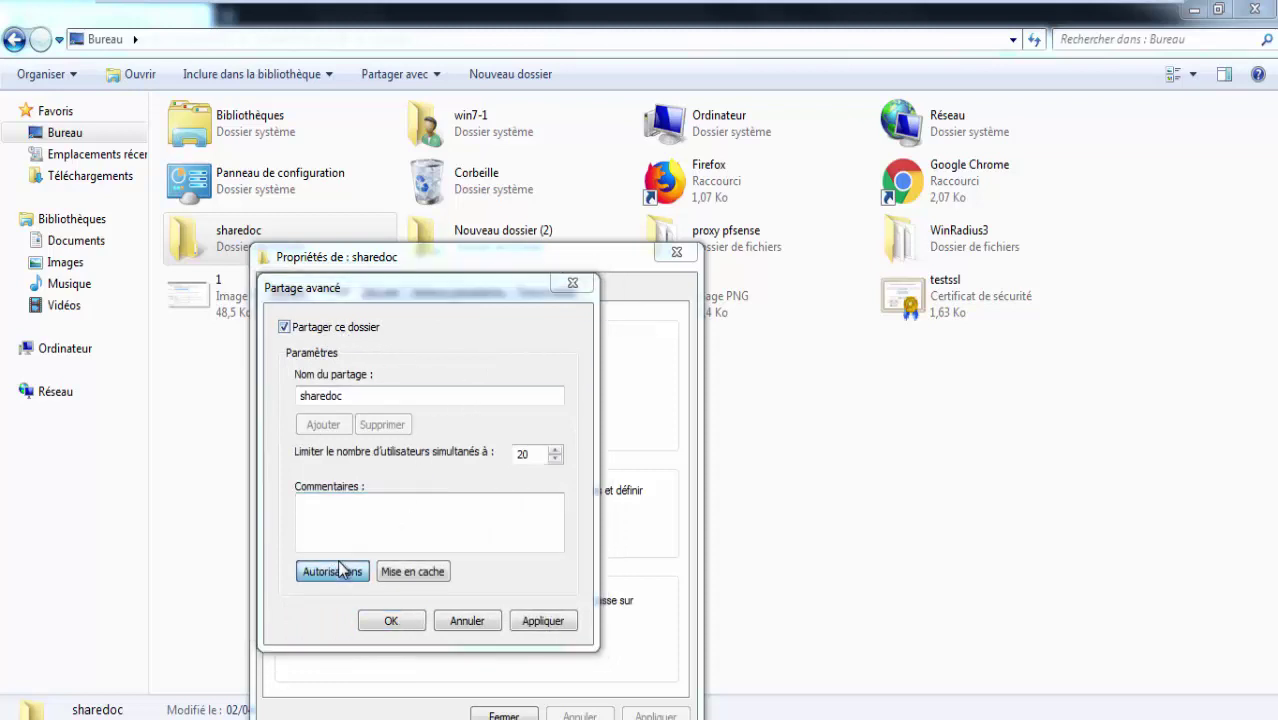
Remove Tout le monde from the share permissions and try adding a user by partial name, which isn't found.
{"action": "left_click", "coordinate": [332, 571]}
{"action": "left_click", "coordinate": [508, 546]}
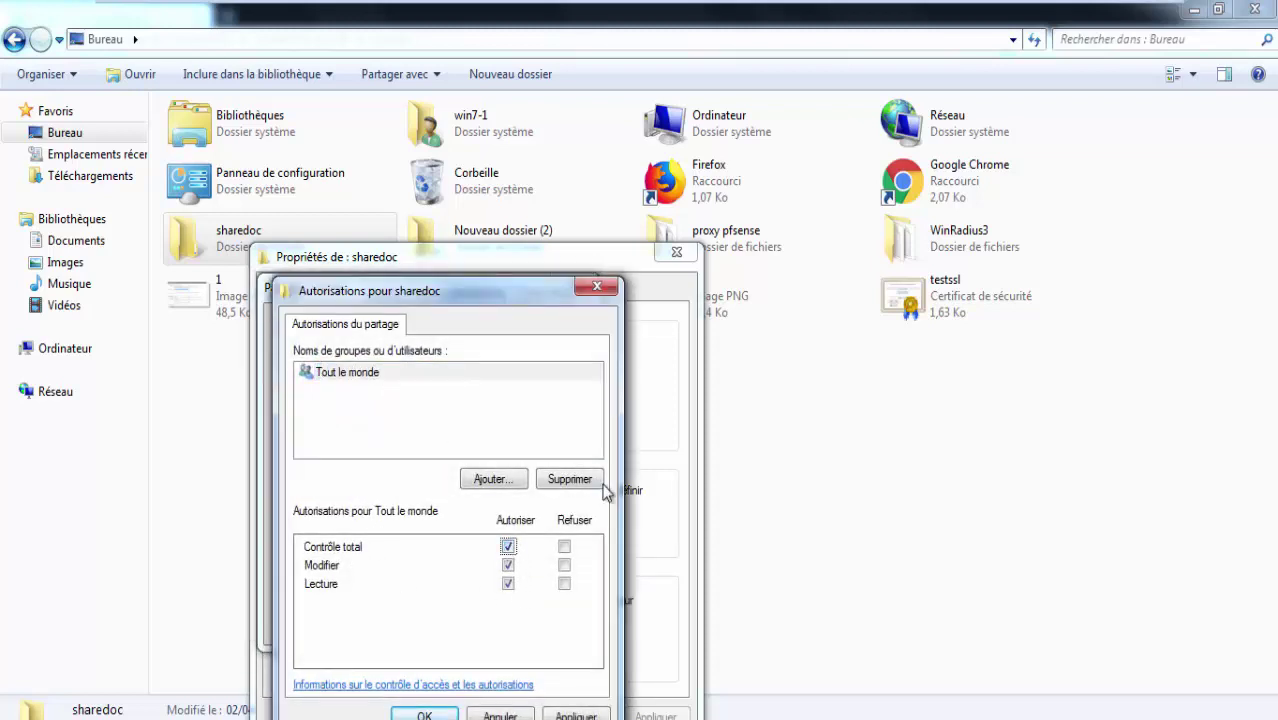
{"action": "left_click", "coordinate": [580, 480]}
{"action": "left_click", "coordinate": [492, 479]}
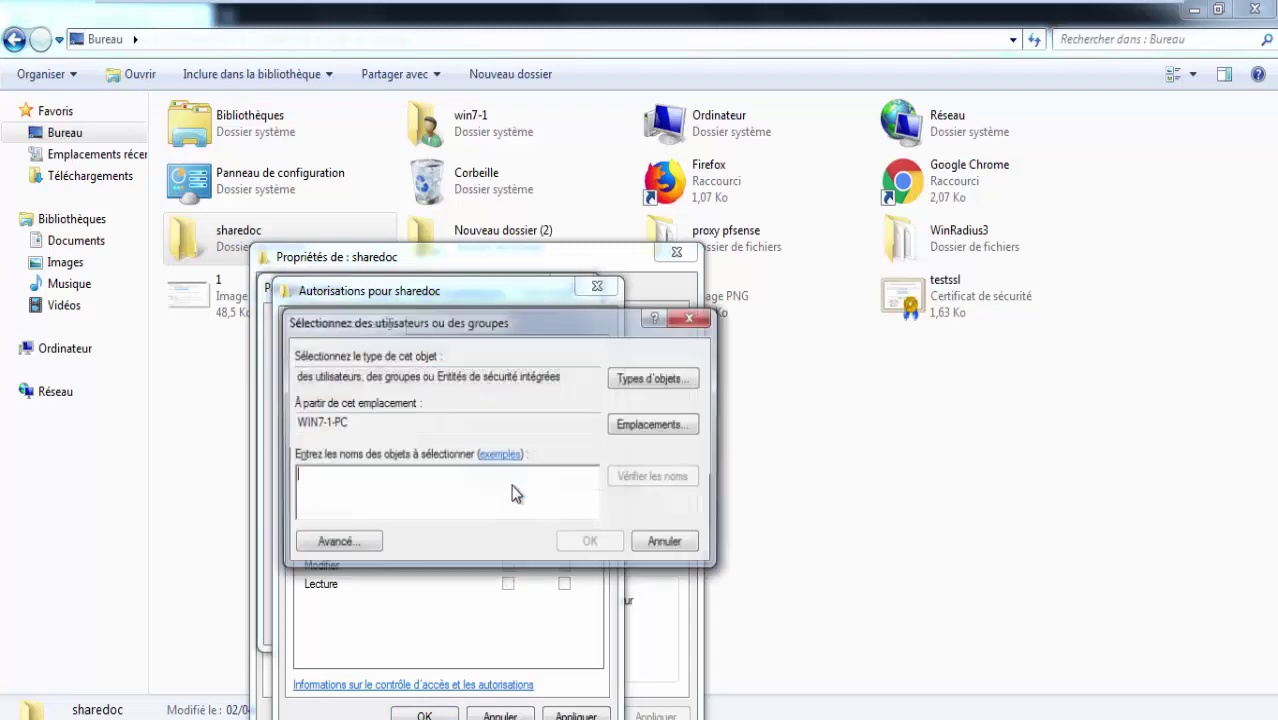
{"action": "type", "text": "ca"}
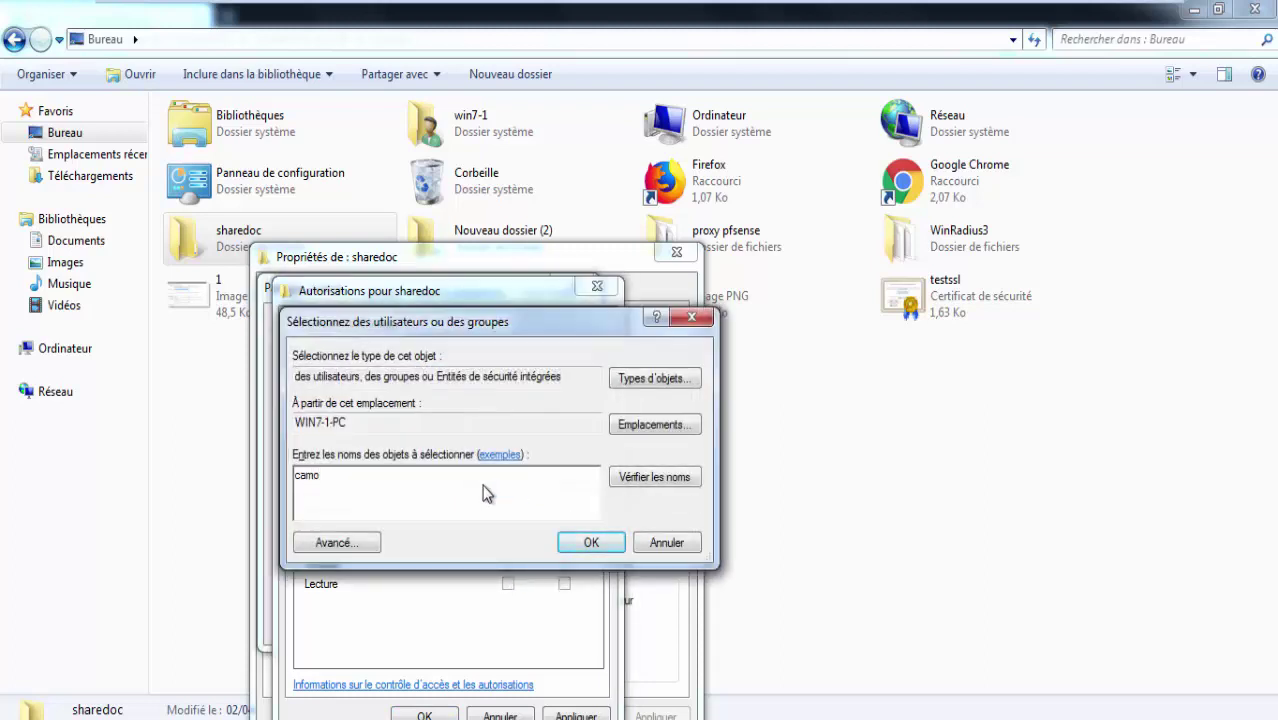
{"action": "type", "text": "mp"}
{"action": "left_click", "coordinate": [654, 477]}
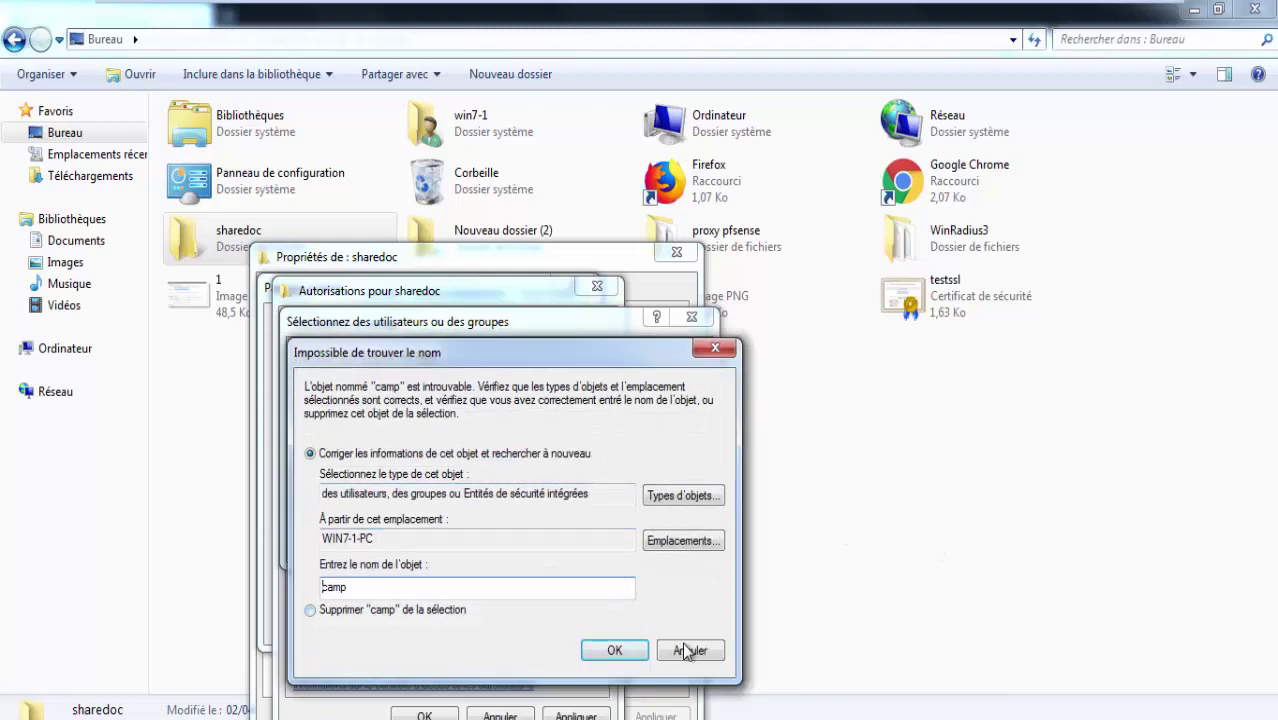
{"action": "left_click", "coordinate": [690, 651]}
{"action": "key", "text": "super"}
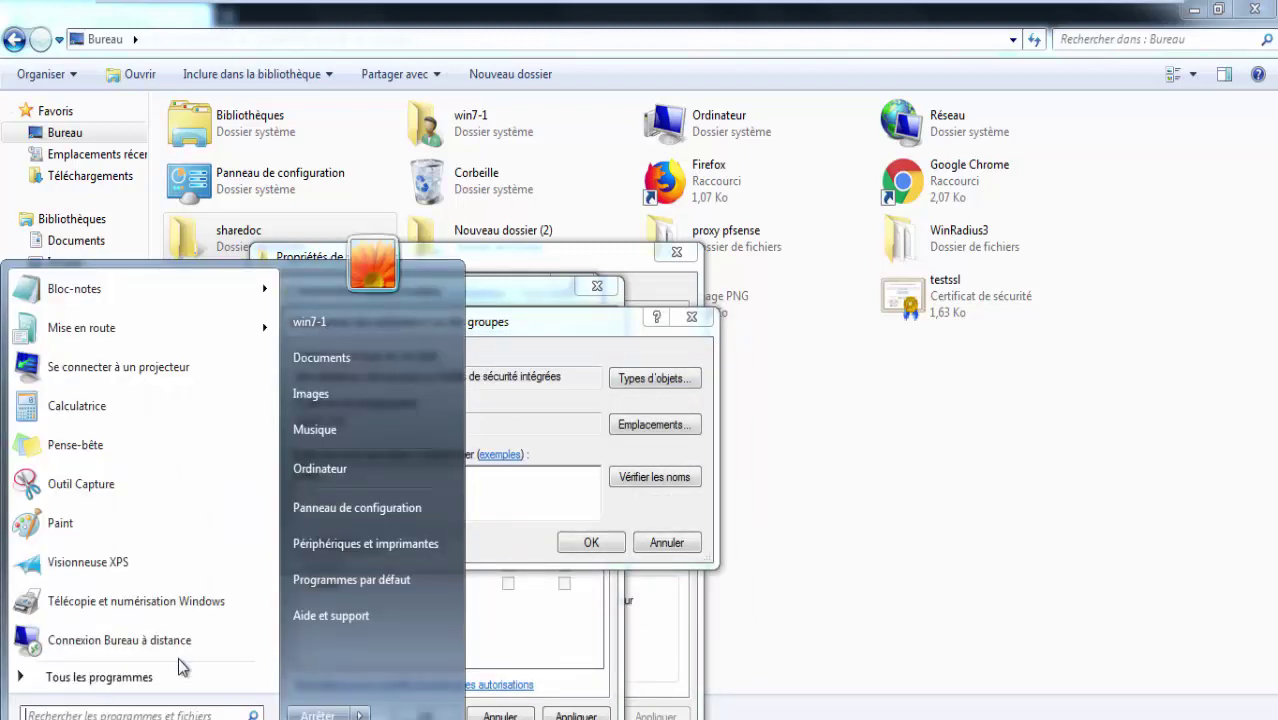
Go through Control Panel > User Accounts to the Manage another account page.
{"action": "left_click", "coordinate": [377, 469]}
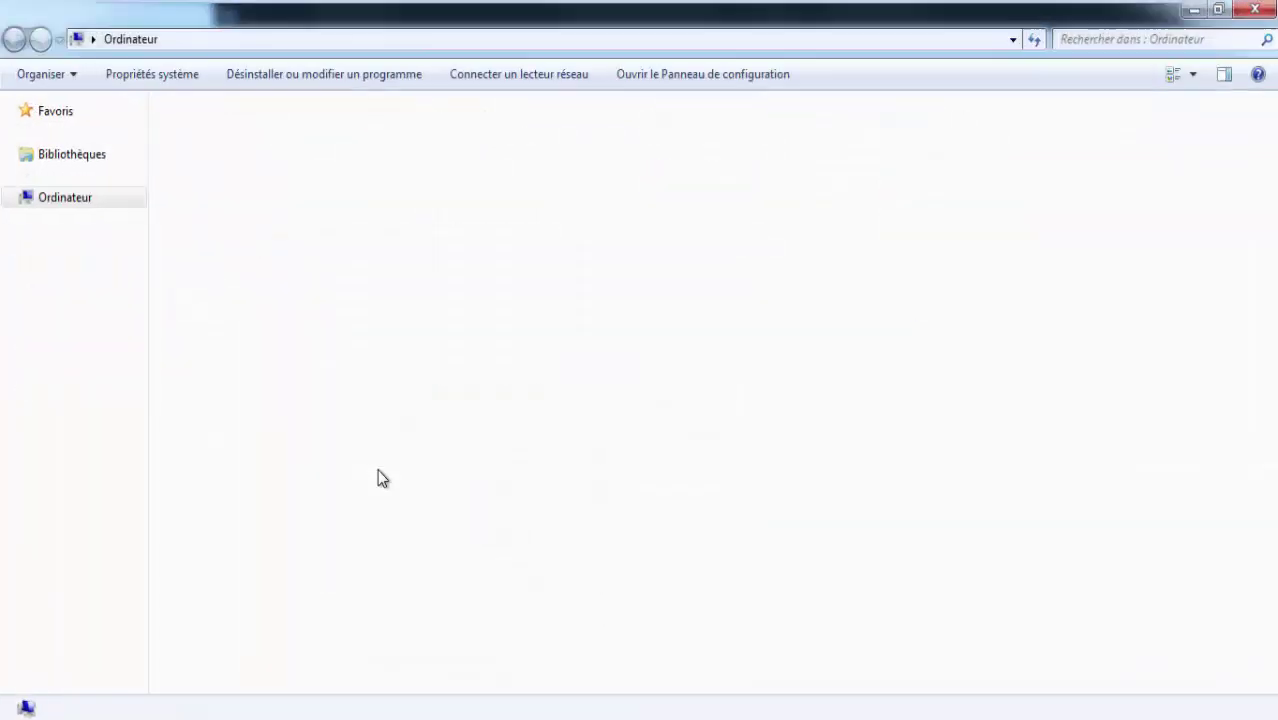
{"action": "key", "text": "super"}
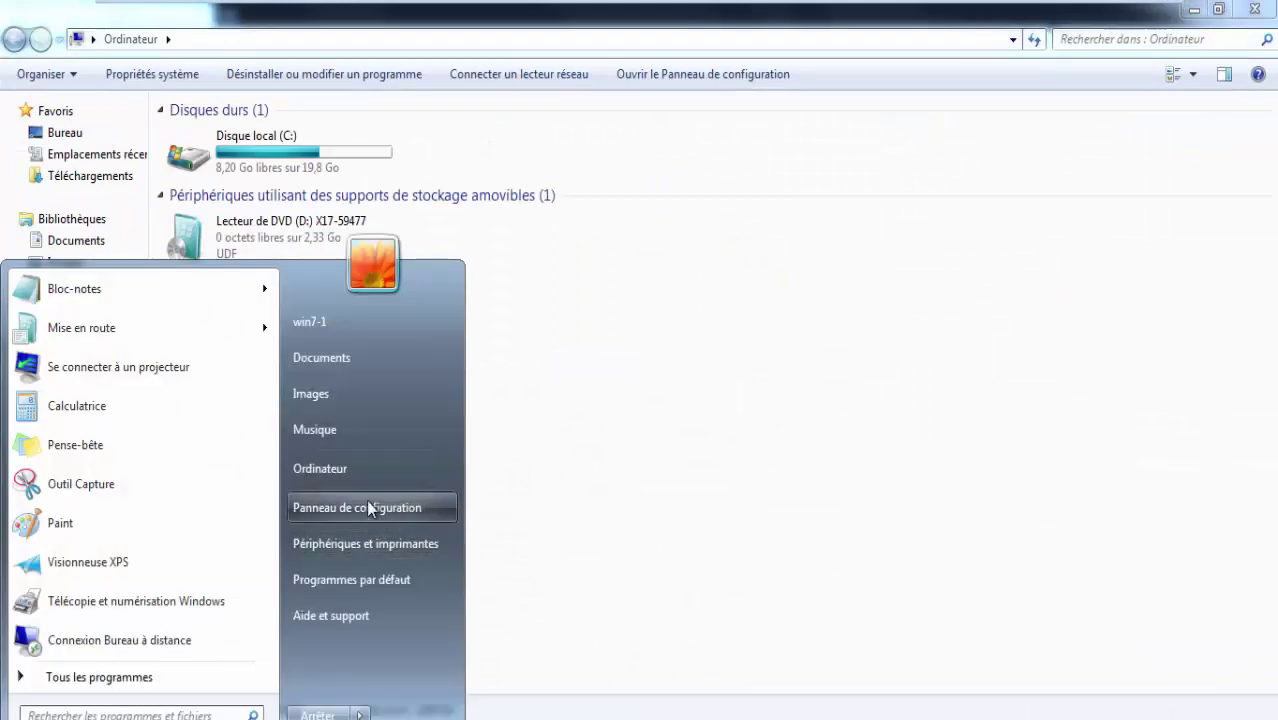
{"action": "left_click", "coordinate": [374, 507]}
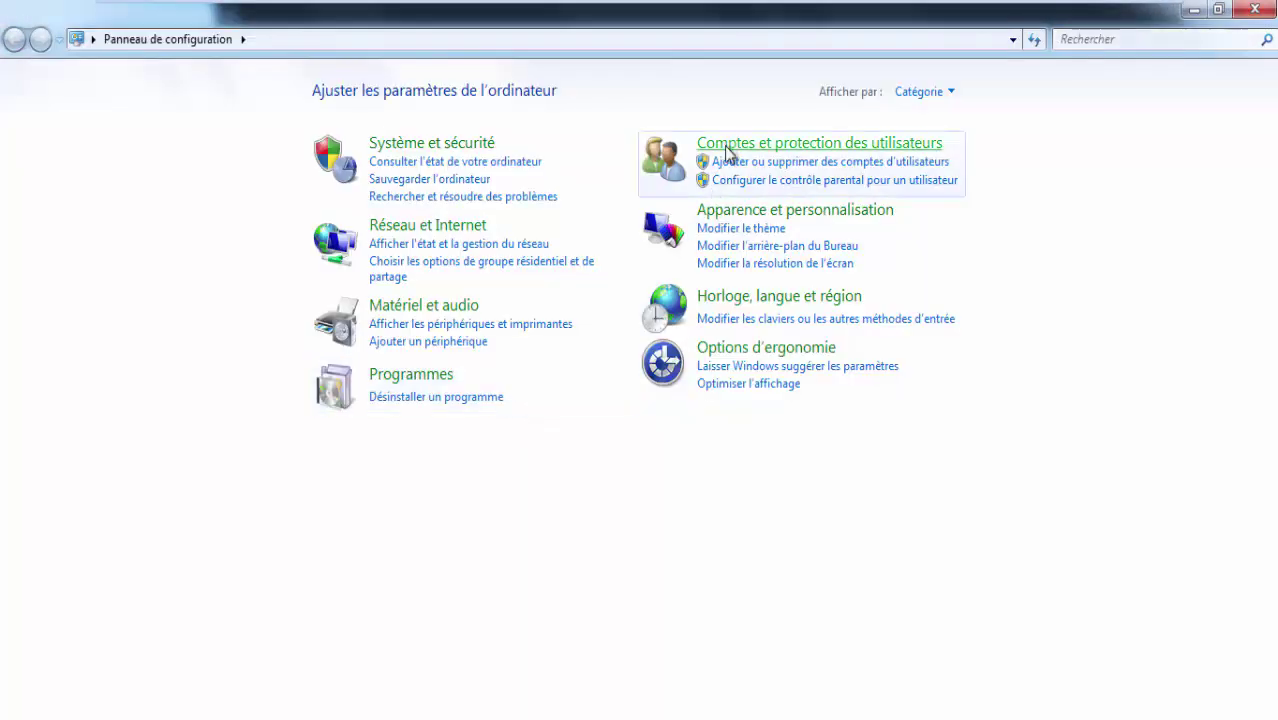
{"action": "left_click", "coordinate": [728, 146]}
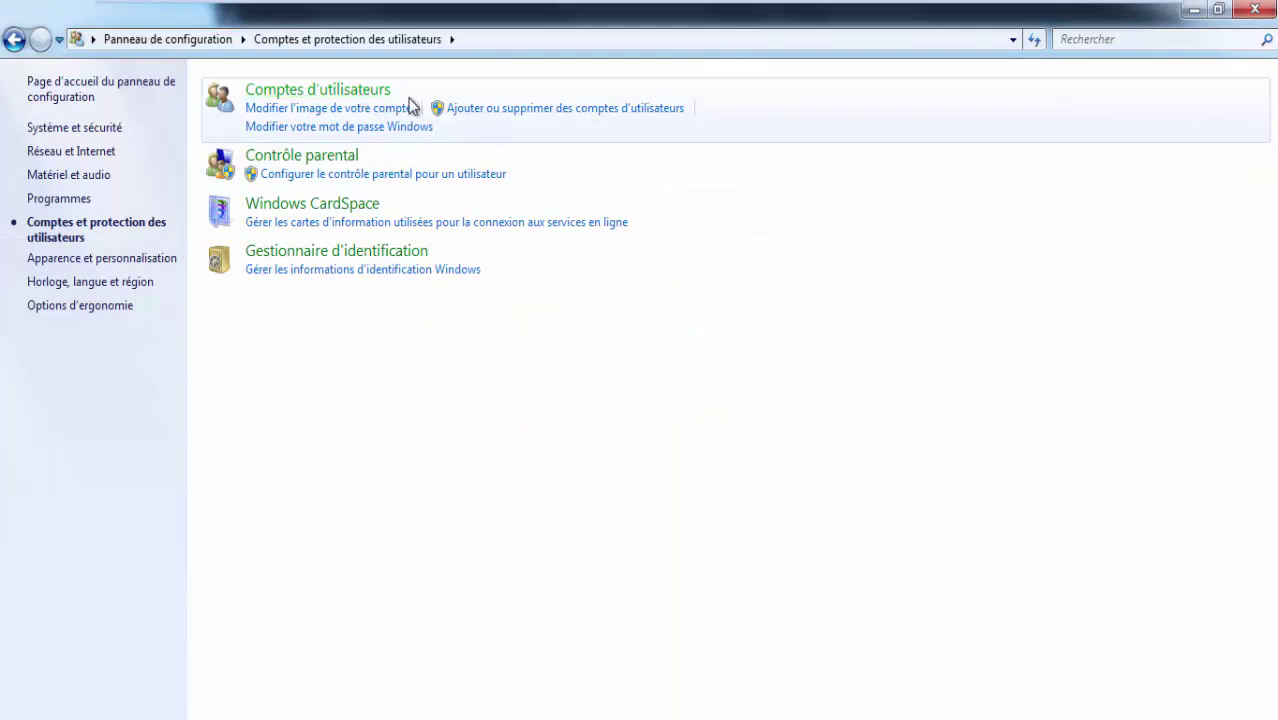
{"action": "left_click", "coordinate": [414, 100]}
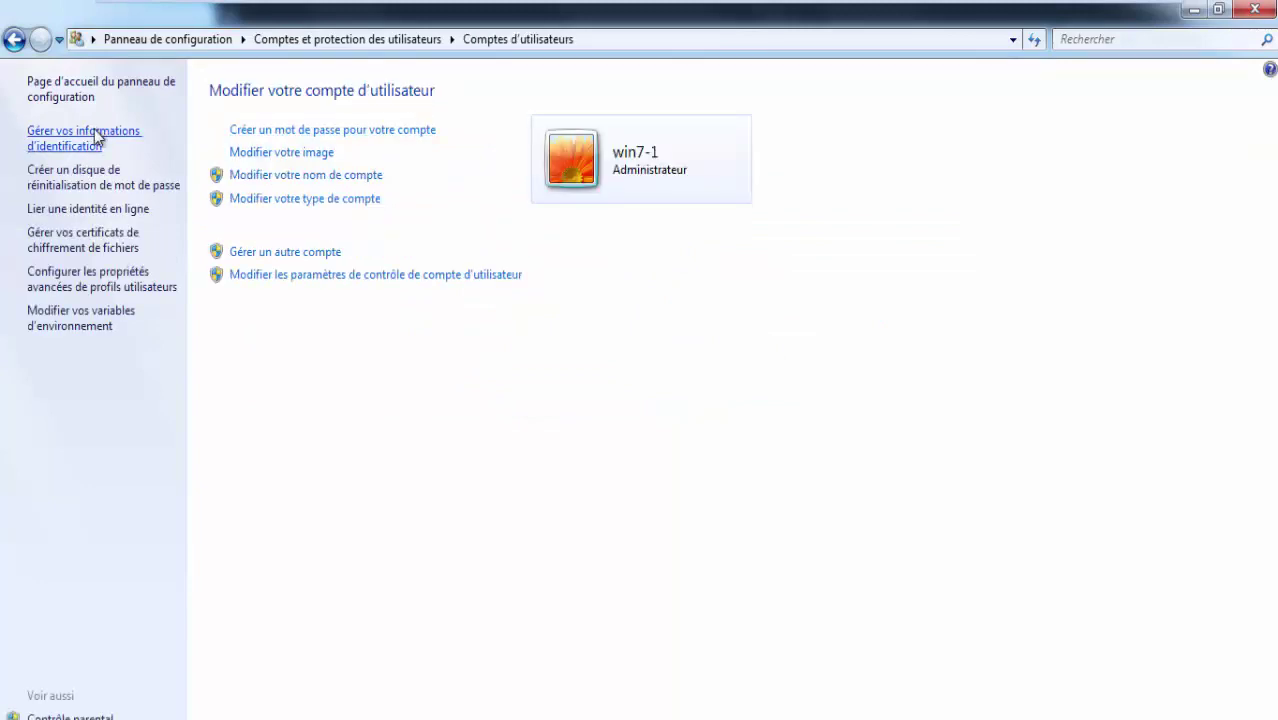
{"action": "left_click", "coordinate": [285, 252]}
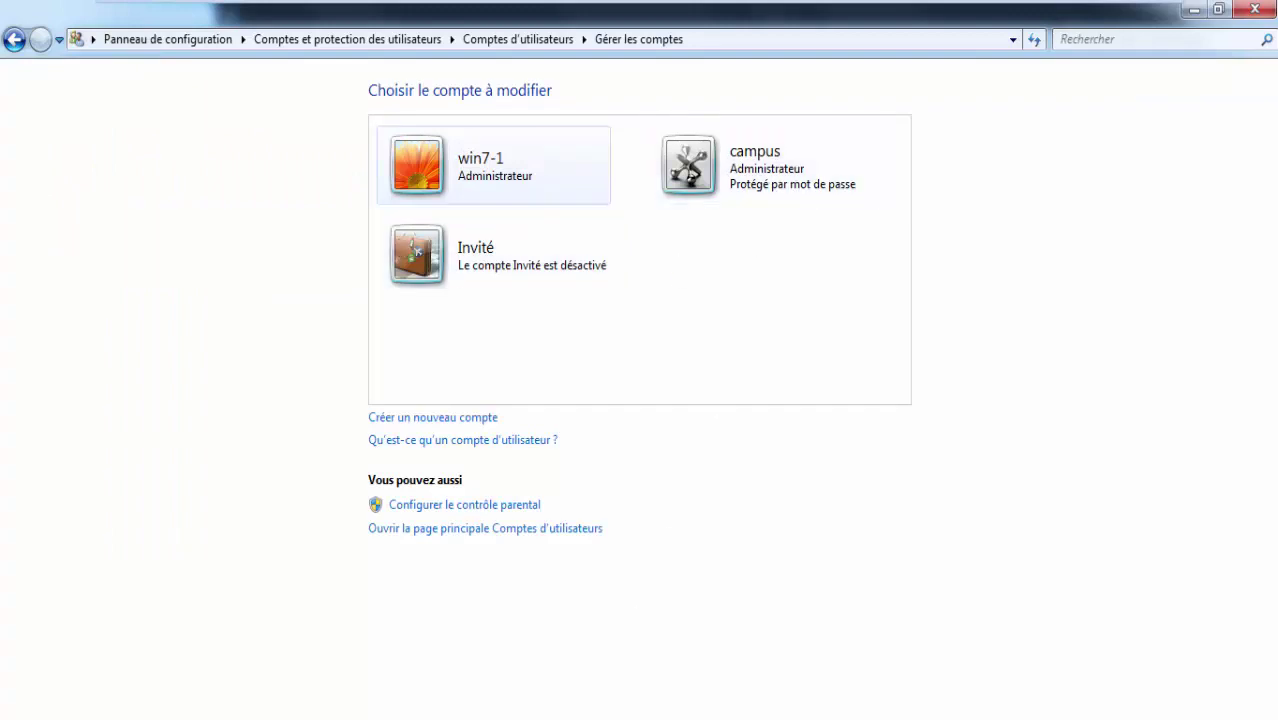
Add the password-protected administrator account to sharedoc's share permissions via Advanced > Find Now.
{"action": "mouse_move", "coordinate": [485, 680]}
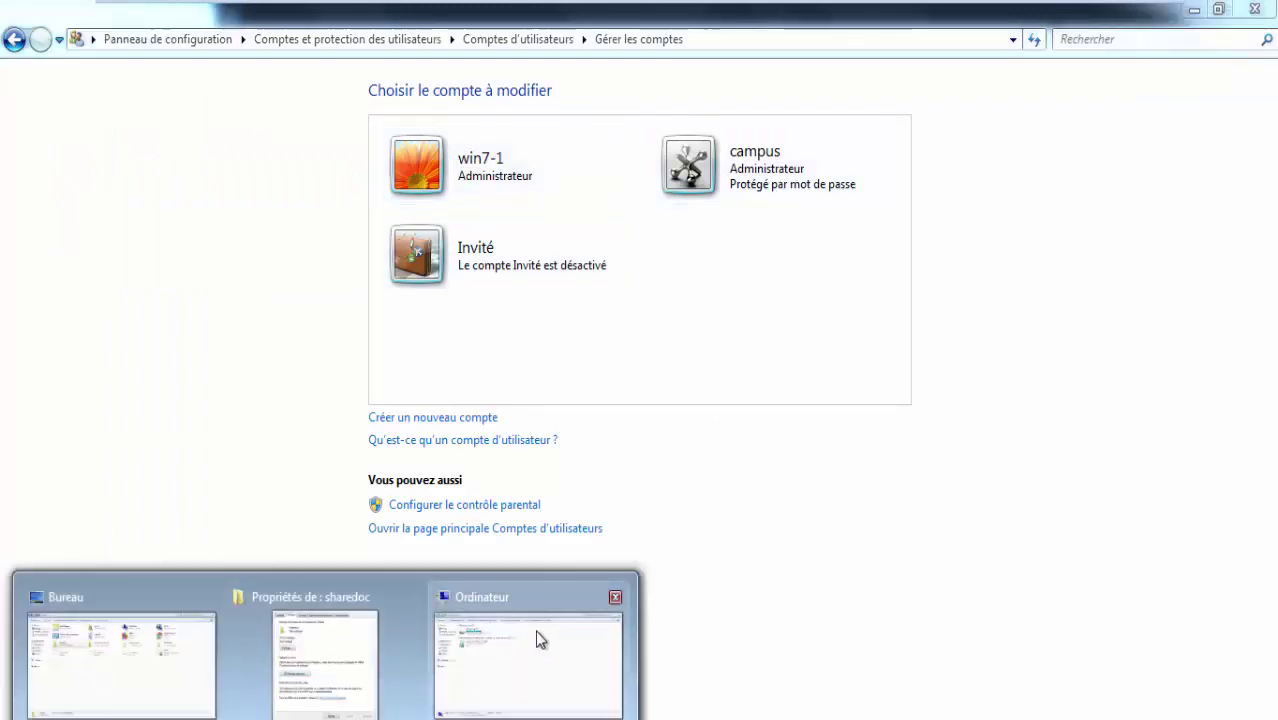
{"action": "left_click", "coordinate": [293, 640]}
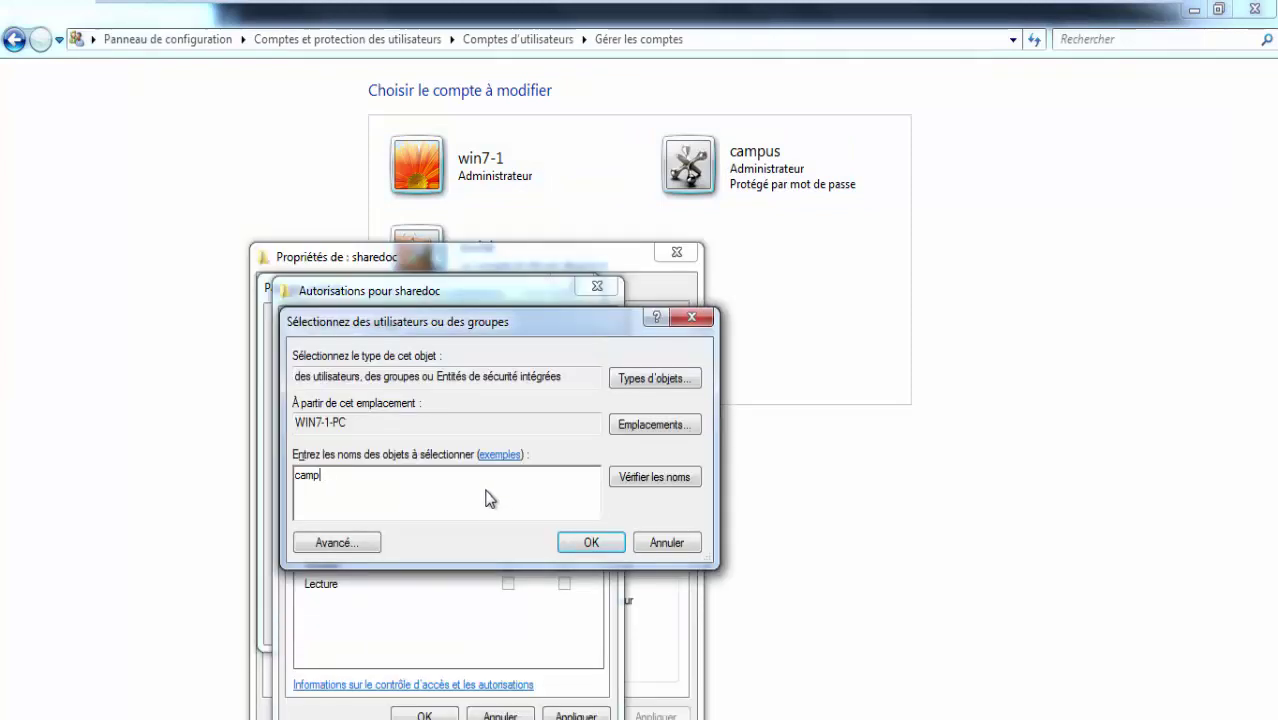
{"action": "left_click_drag", "start_coordinate": [521, 483], "coordinate": [166, 471]}
{"action": "key", "text": "BackSpace"}
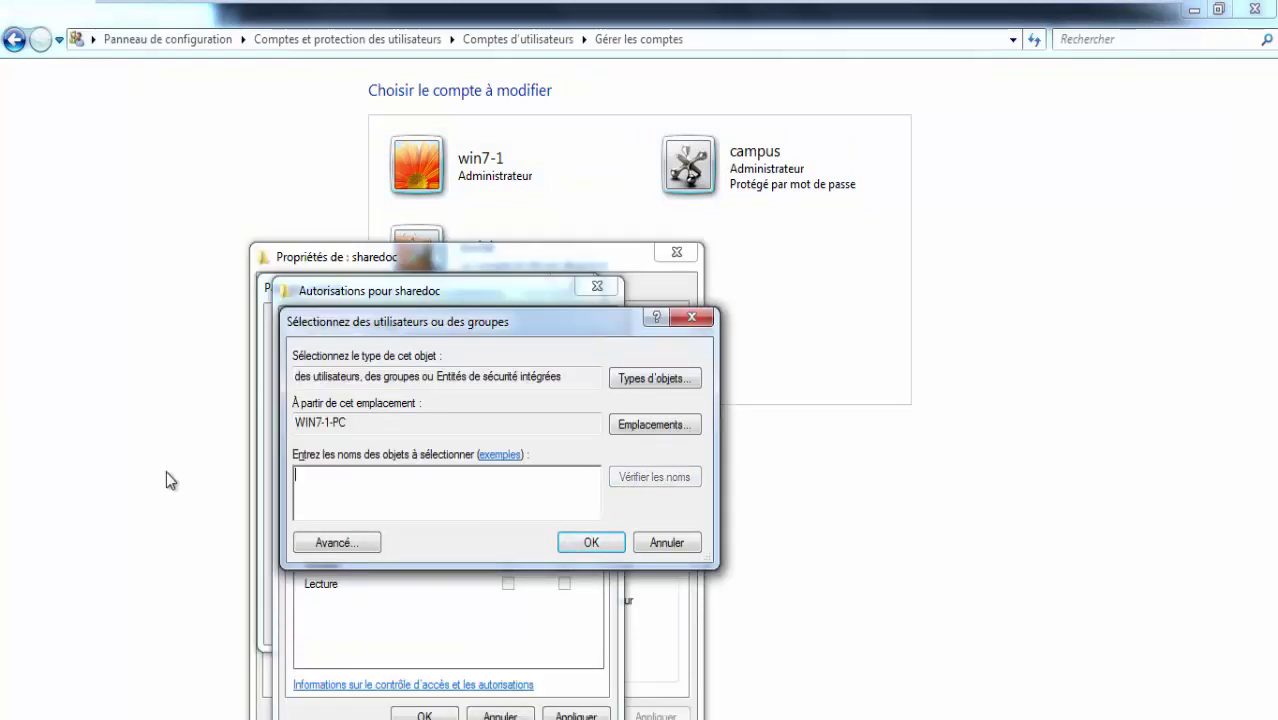
{"action": "left_click", "coordinate": [365, 541]}
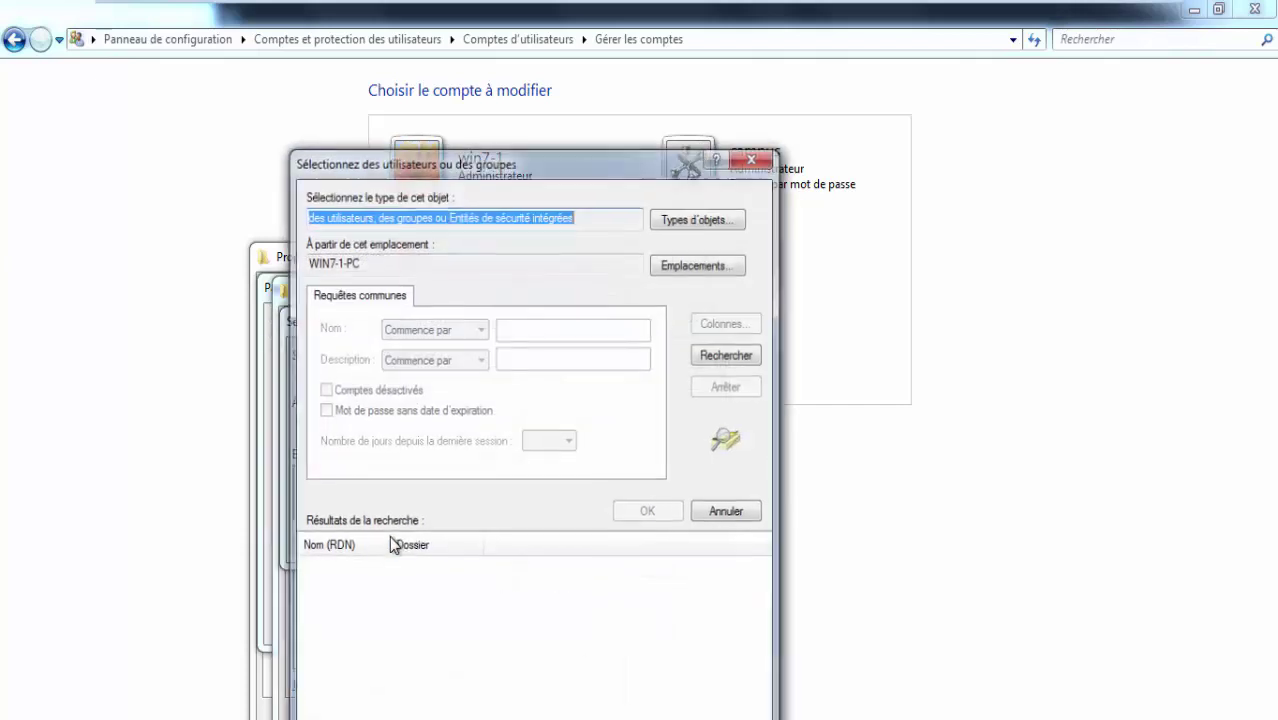
{"action": "left_click", "coordinate": [714, 356]}
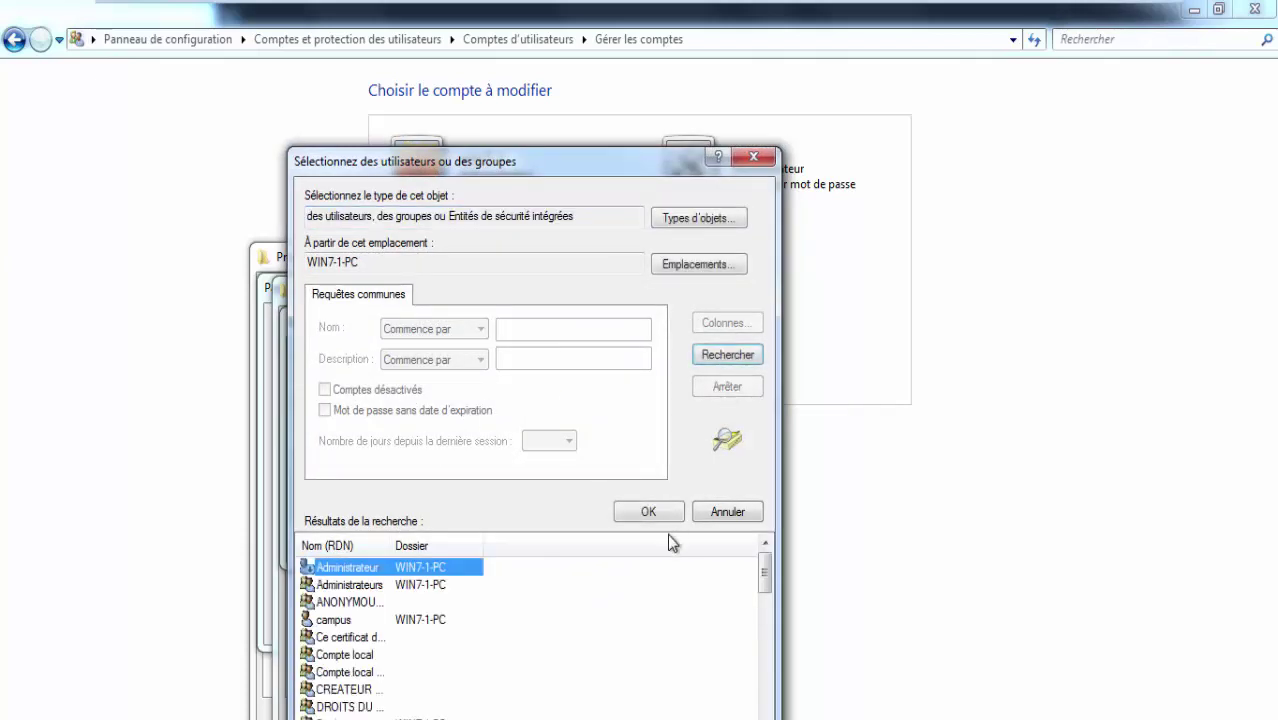
{"action": "left_click", "coordinate": [390, 620]}
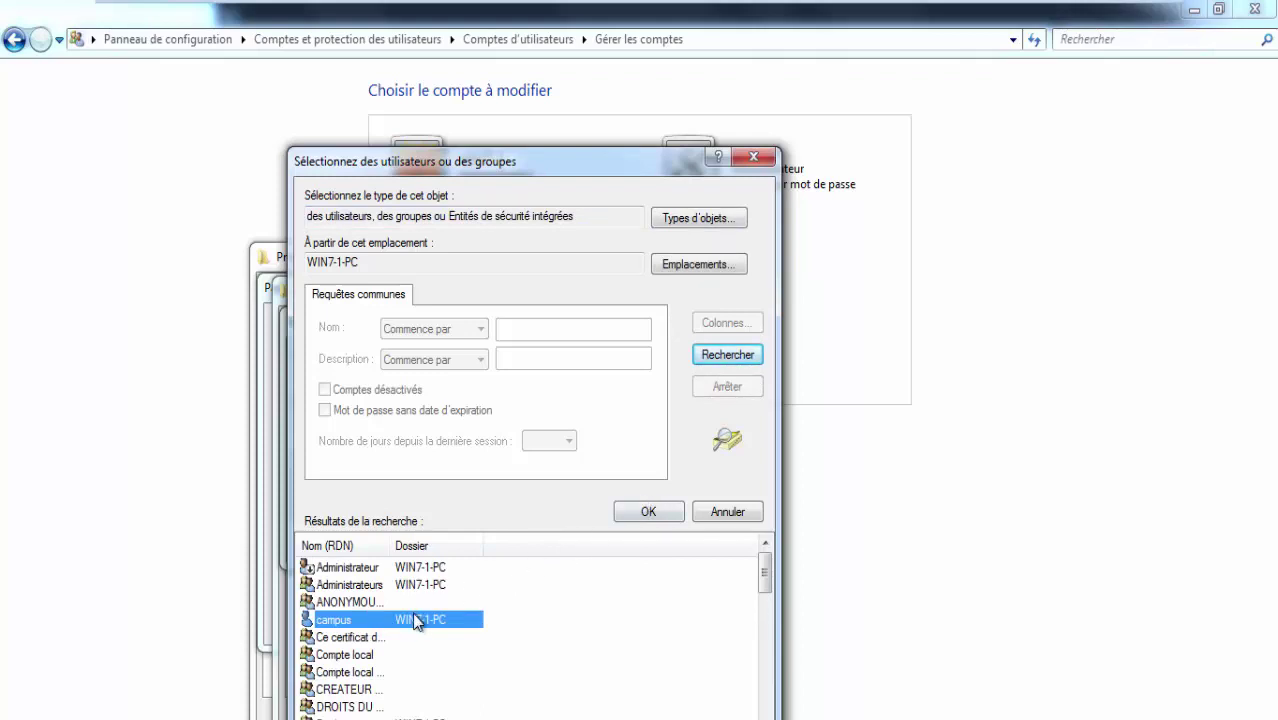
{"action": "double_click", "coordinate": [412, 614]}
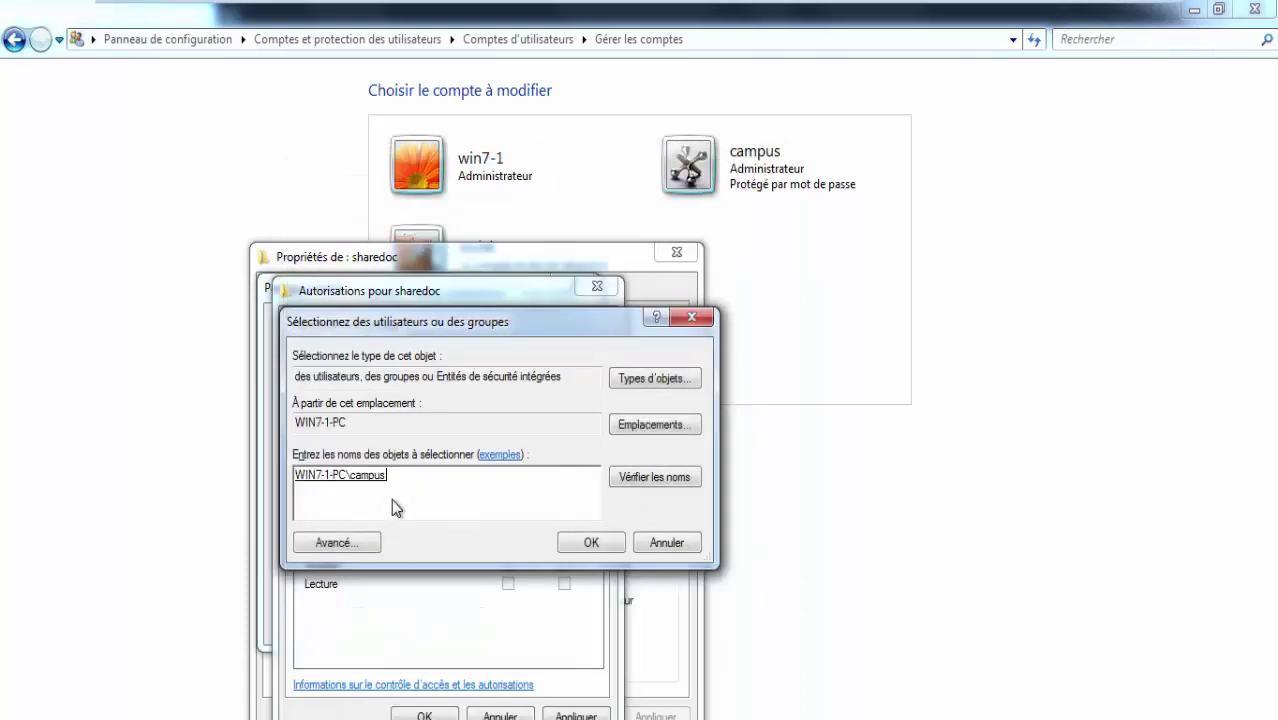
{"action": "left_click", "coordinate": [599, 547]}
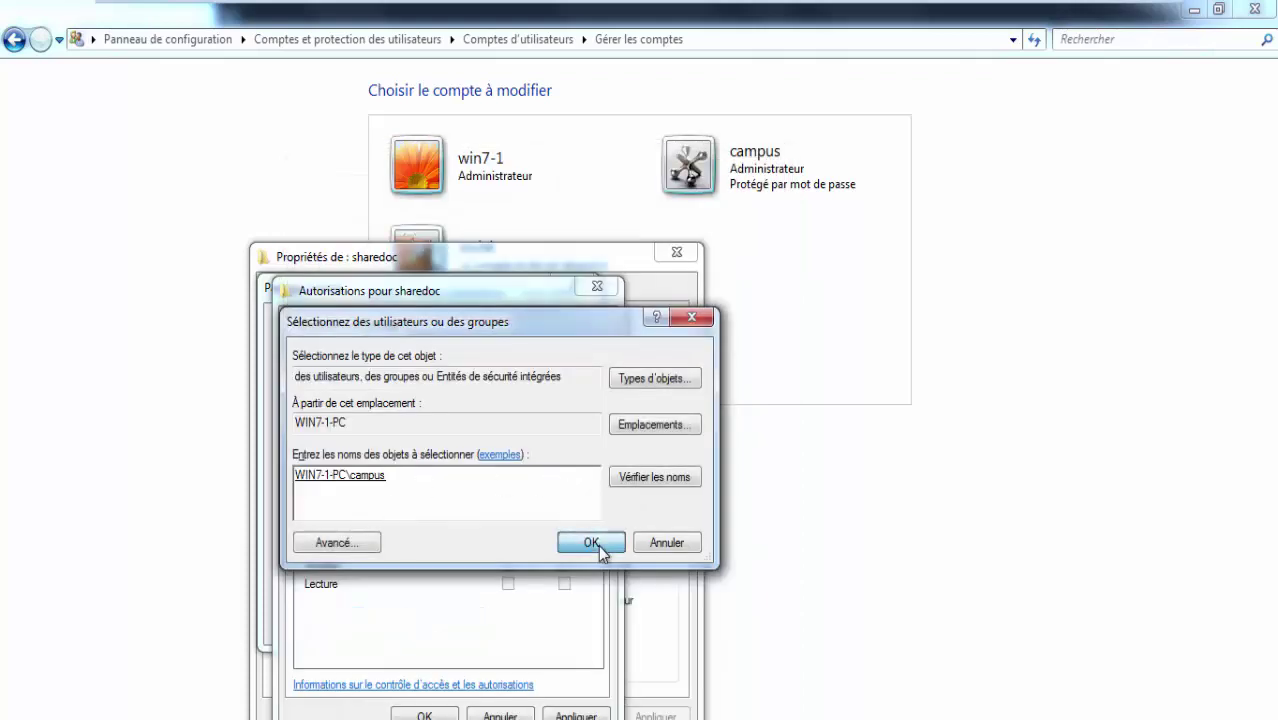
Allow Full Control for that account, confirm all sharing dialogs, and switch to the pfSense VM.
{"action": "left_click", "coordinate": [508, 547]}
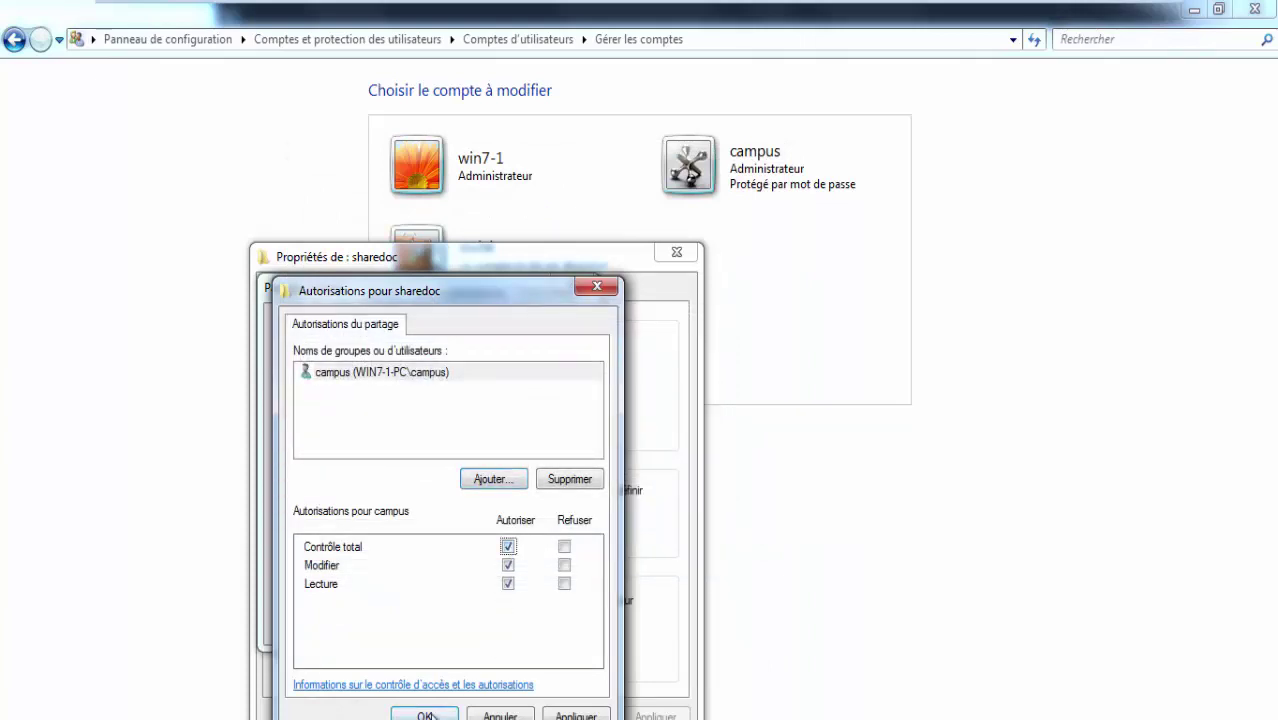
{"action": "left_click", "coordinate": [428, 716]}
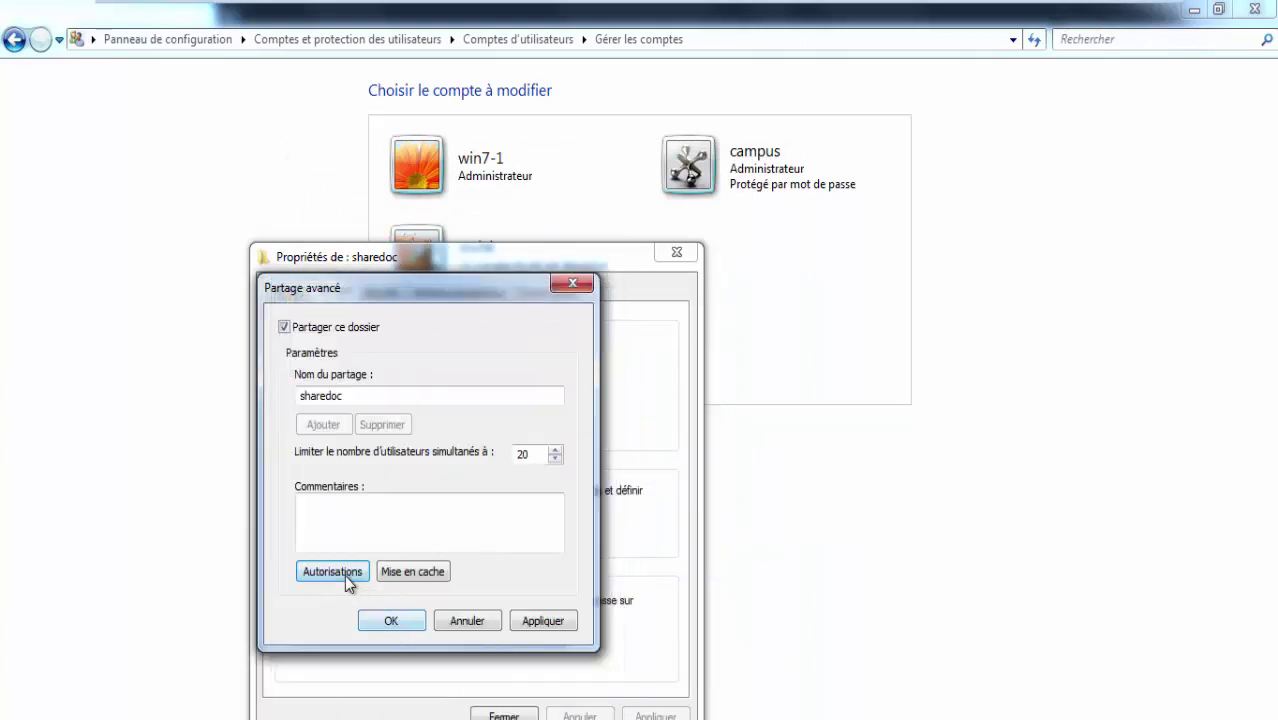
{"action": "left_click", "coordinate": [344, 576]}
{"action": "left_click", "coordinate": [428, 715]}
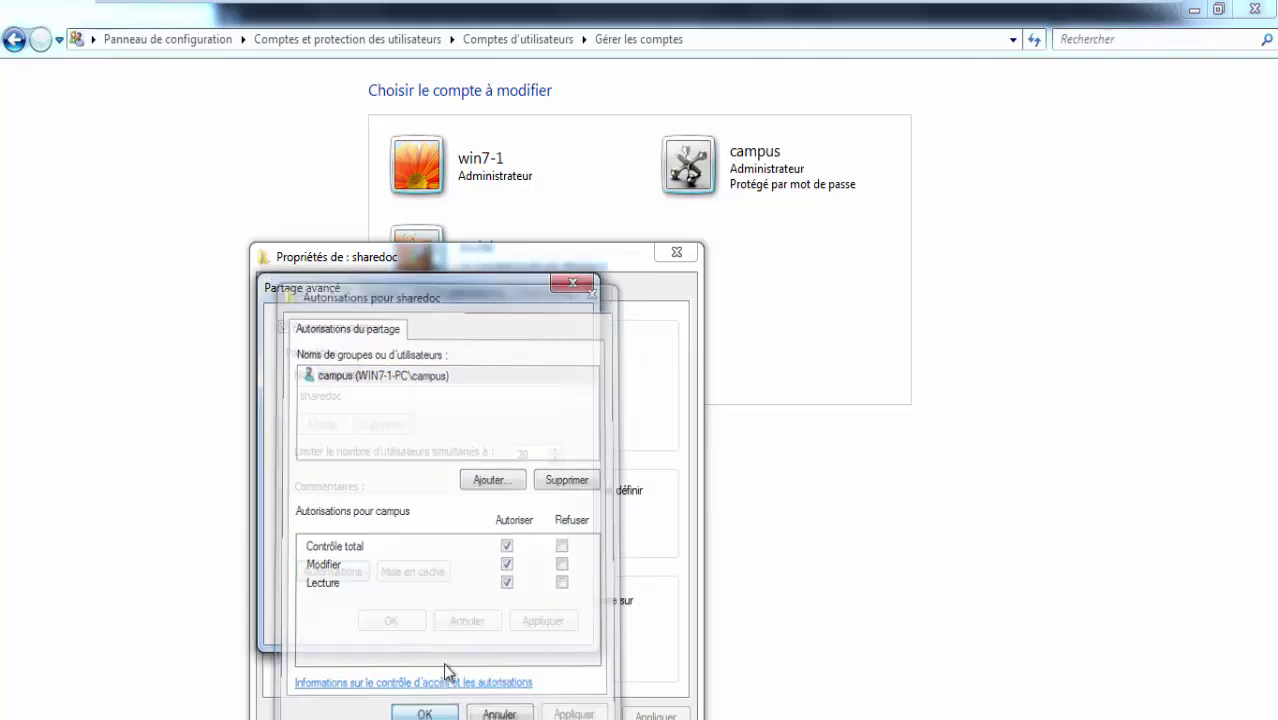
{"action": "left_click", "coordinate": [407, 621]}
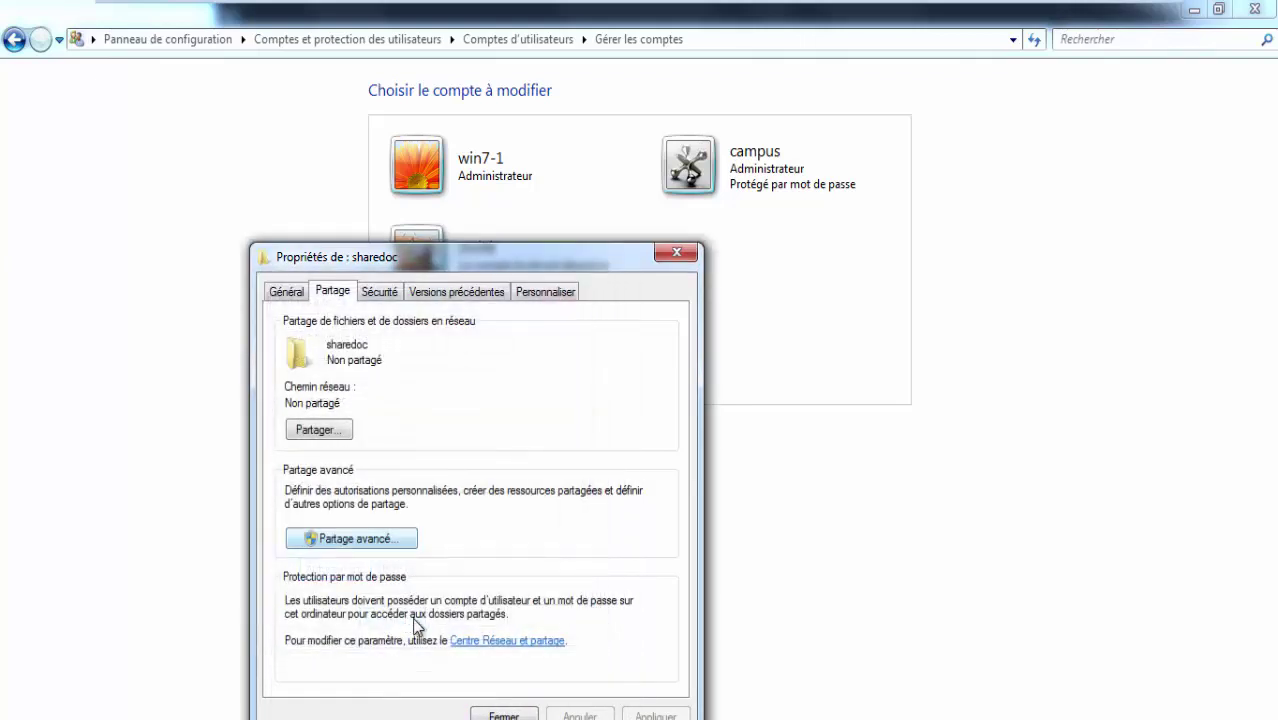
{"action": "left_click", "coordinate": [483, 716]}
{"action": "mouse_move", "coordinate": [633, 5]}
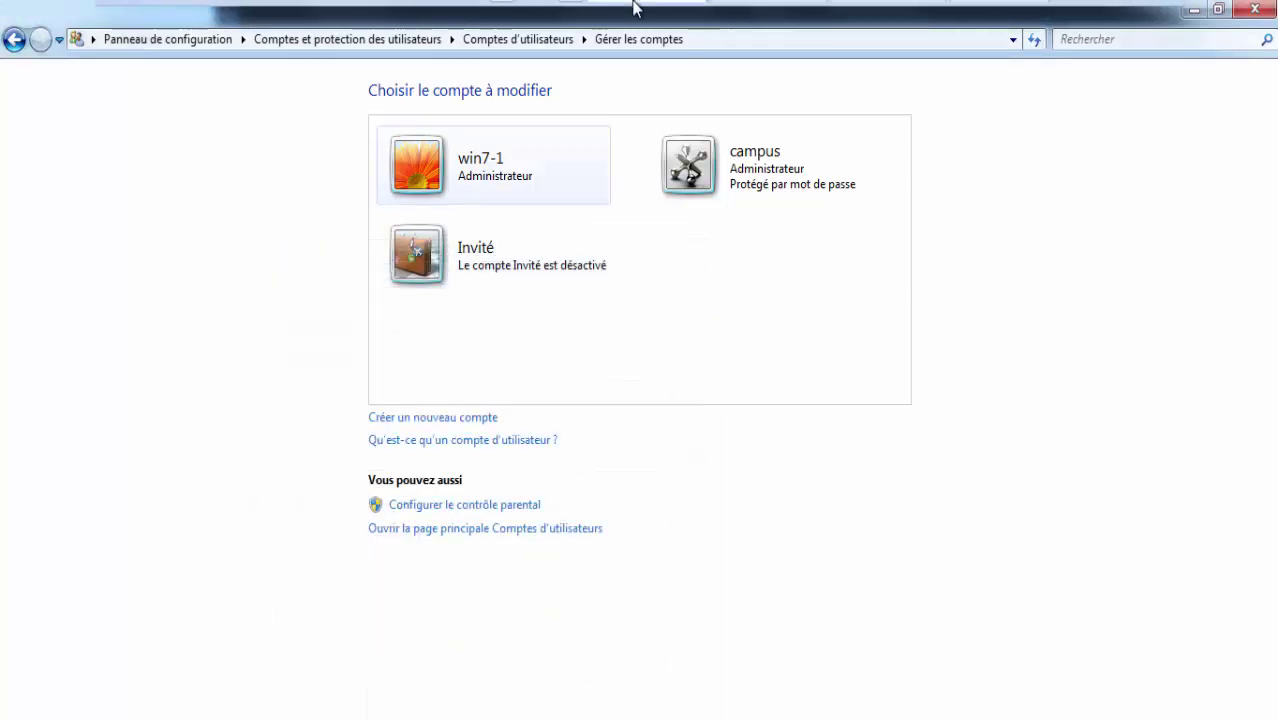
{"action": "left_click", "coordinate": [985, 16]}
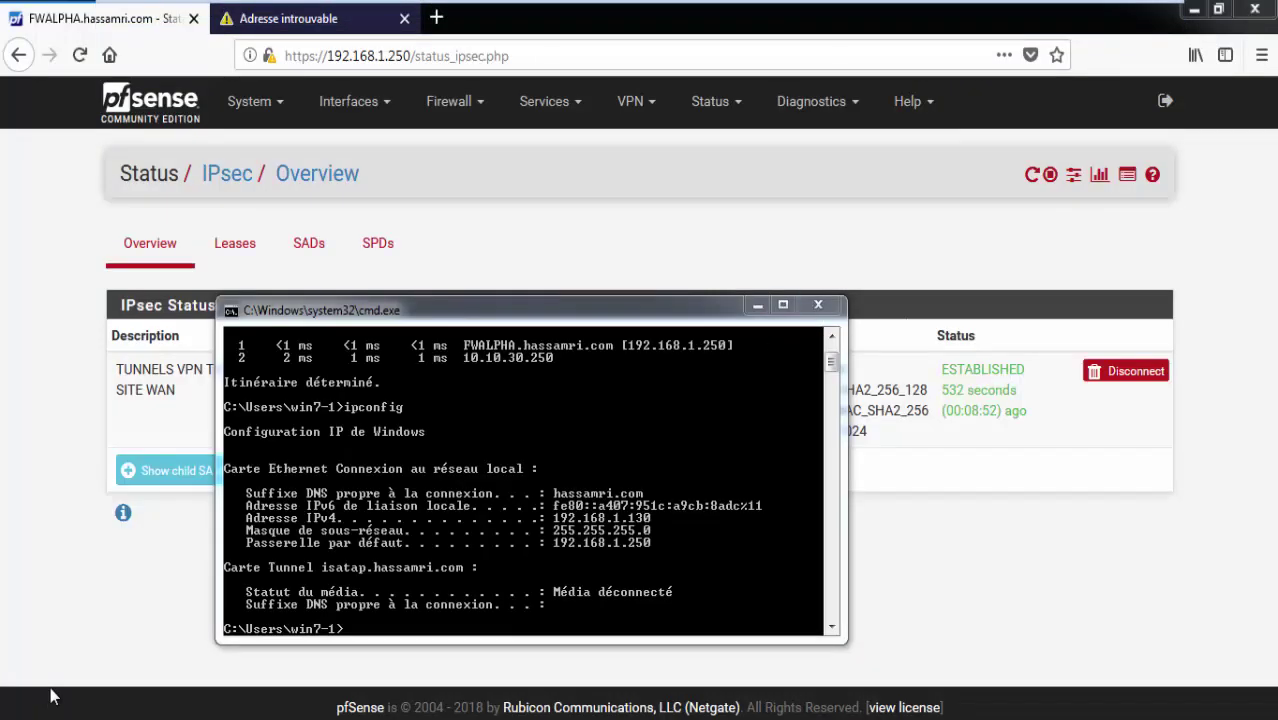
{"action": "key", "text": "super"}
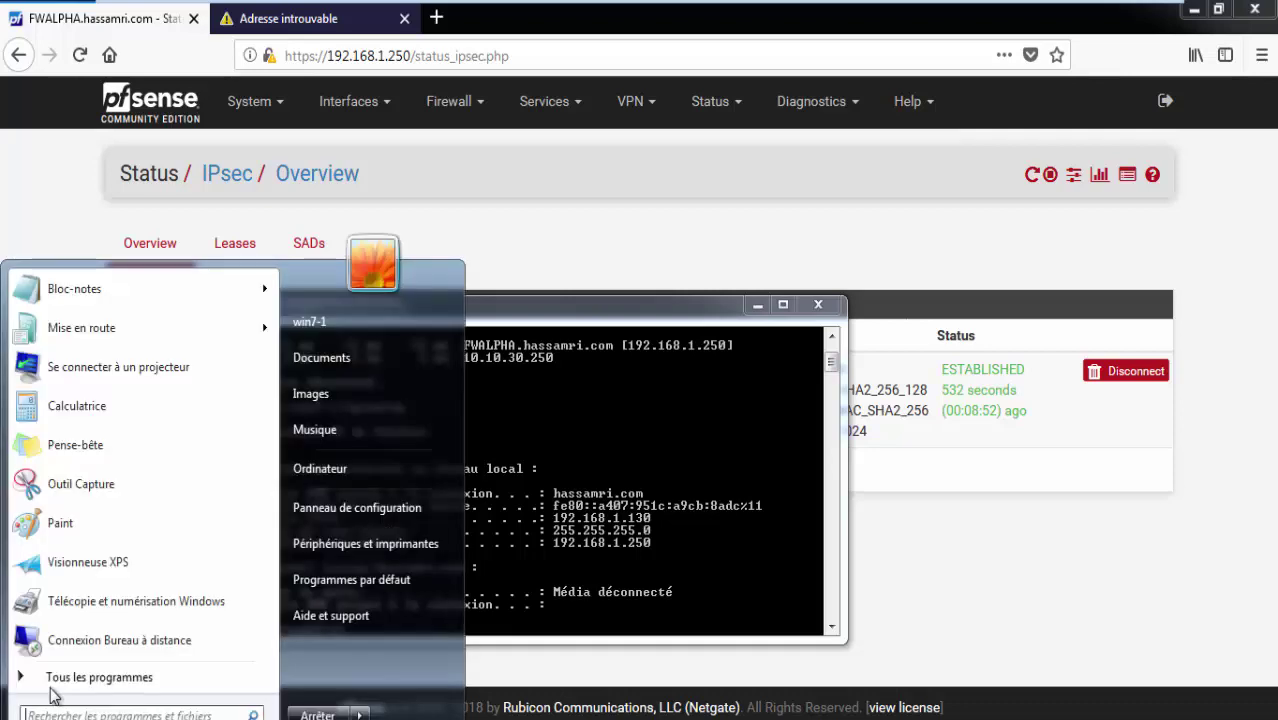
{"action": "key", "text": "super+r"}
{"action": "type", "text": "c"}
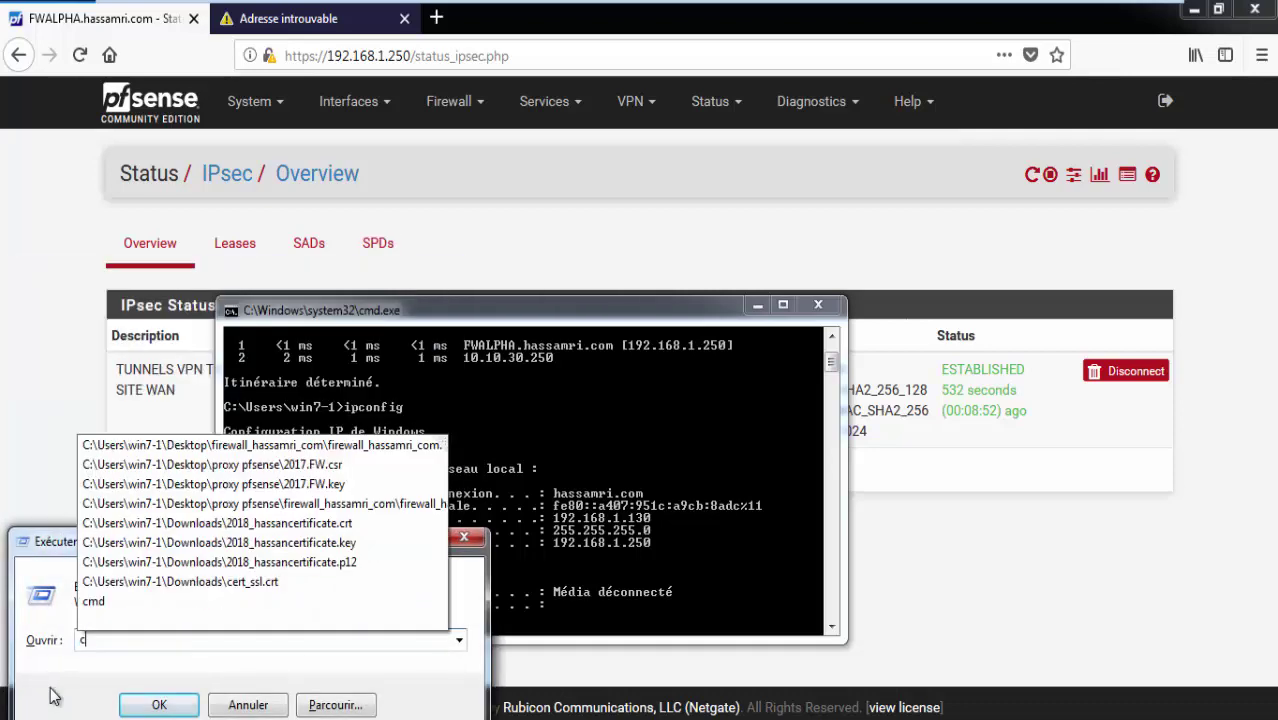
{"action": "key", "text": "BackSpace"}
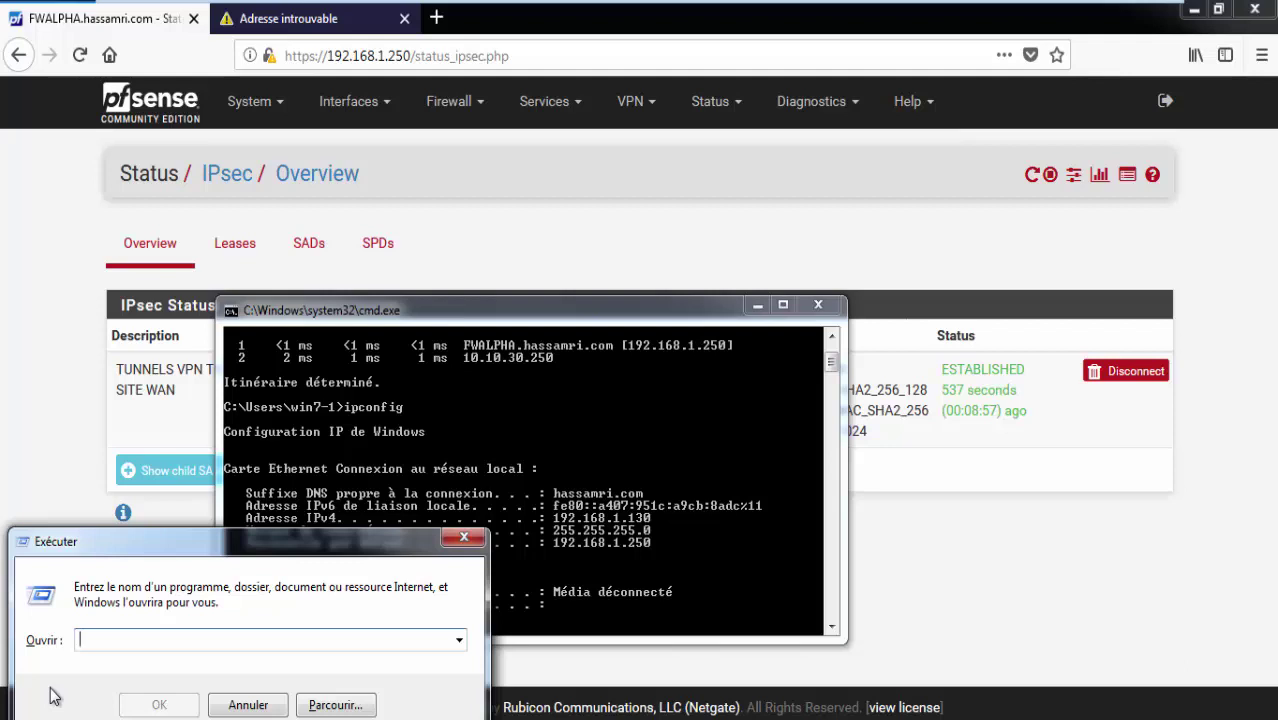
{"action": "type", "text": "\\\\"}
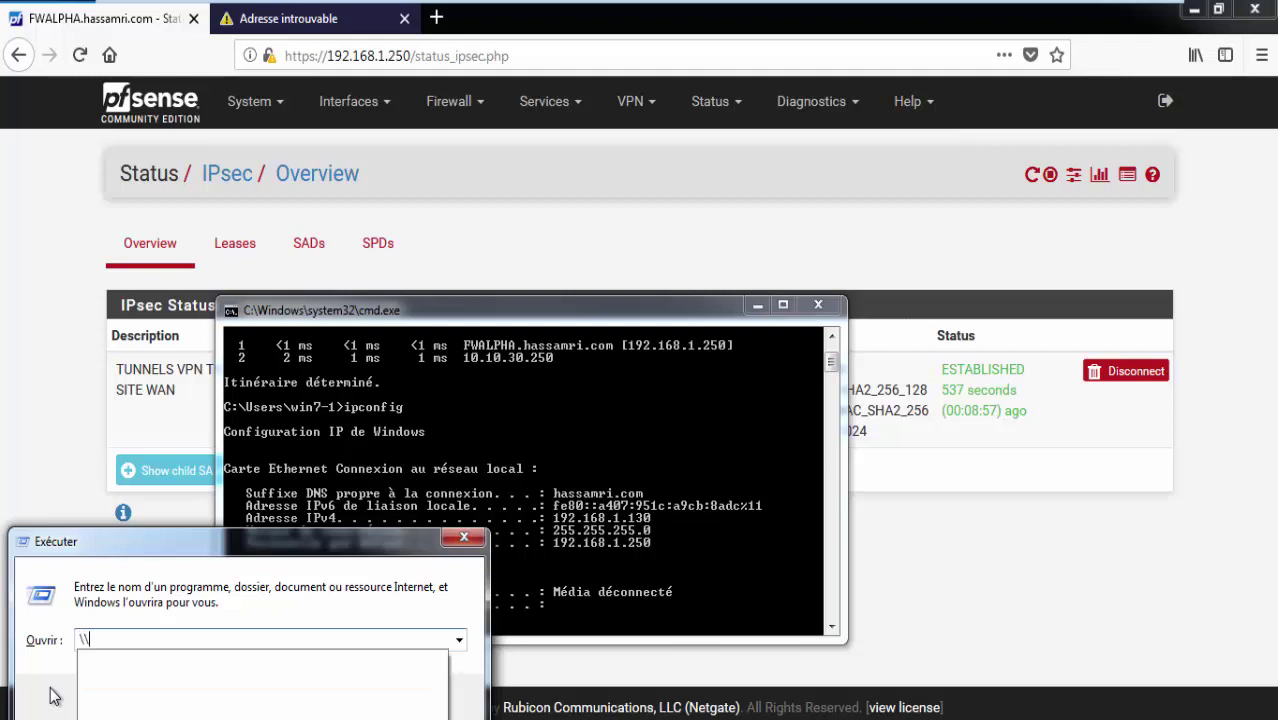
{"action": "type", "text": "192.1"}
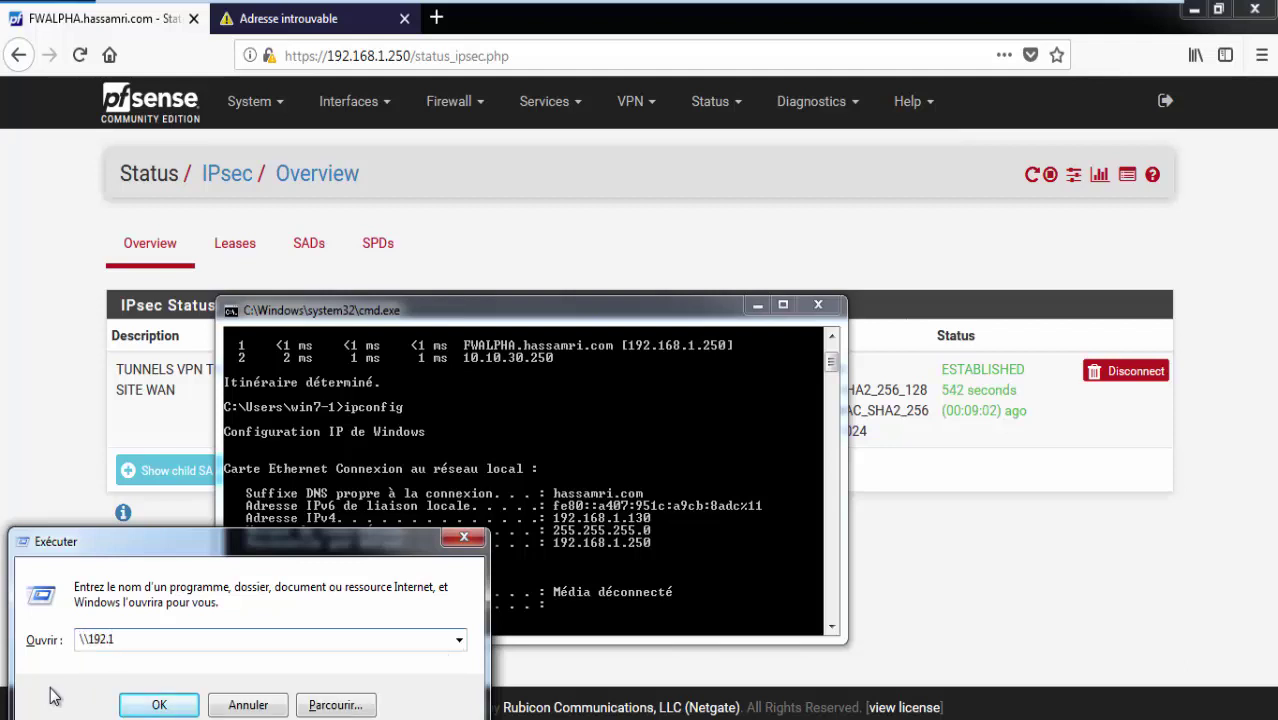
{"action": "key", "text": "BackSpace"}
{"action": "key", "text": "BackSpace"}
{"action": "key", "text": "BackSpace"}
{"action": "key", "text": "BackSpace"}
{"action": "type", "text": "0.10.30."}
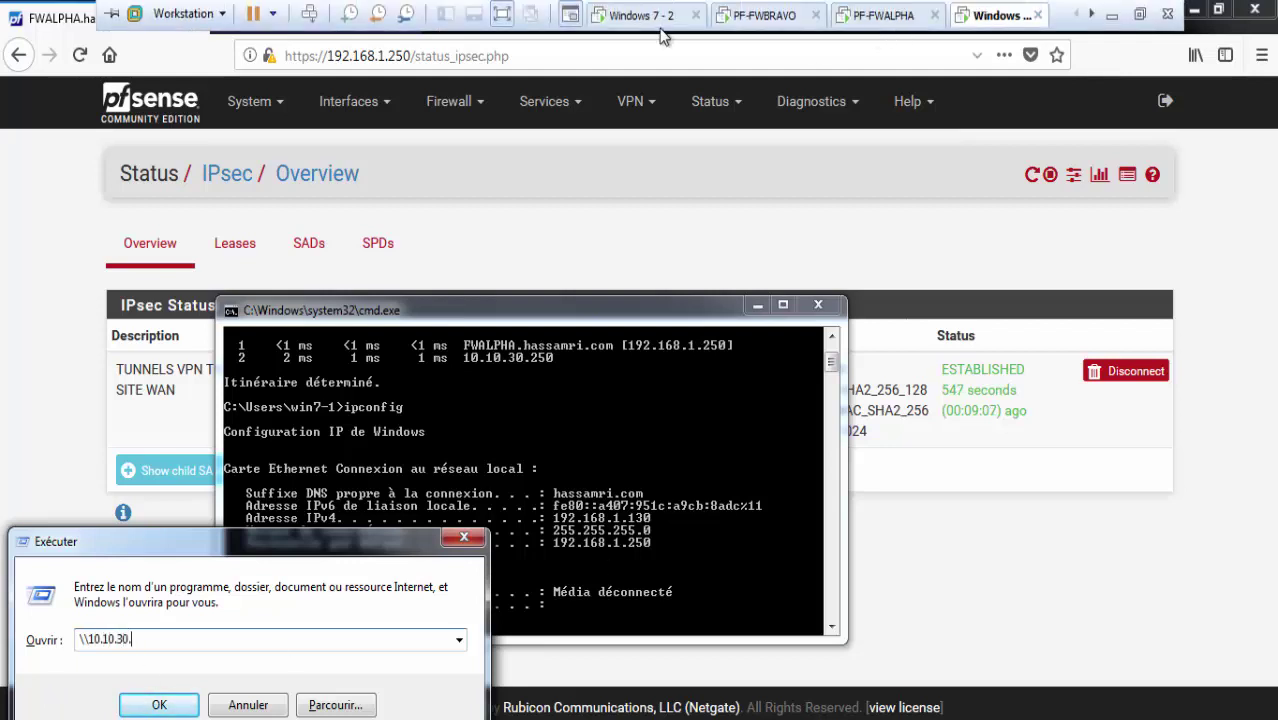
{"action": "left_click", "coordinate": [664, 20]}
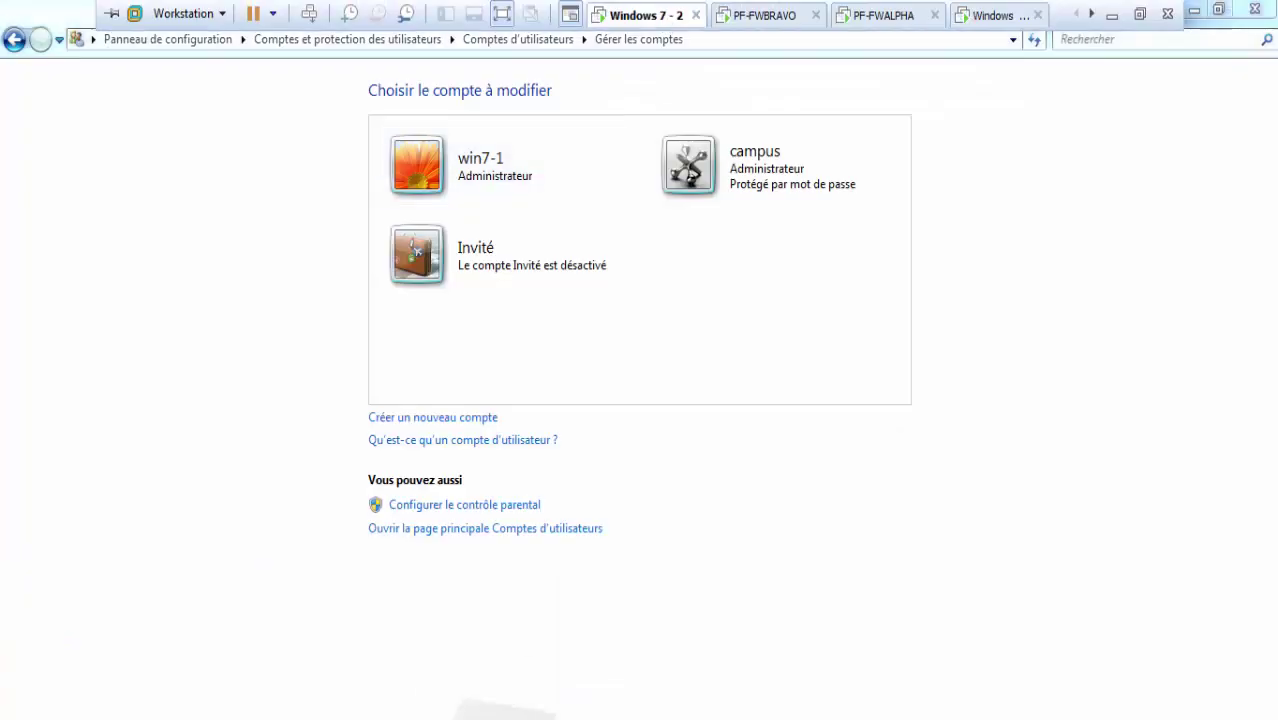
{"action": "left_click", "coordinate": [990, 15]}
{"action": "type", "text": "10.10.30.1"}
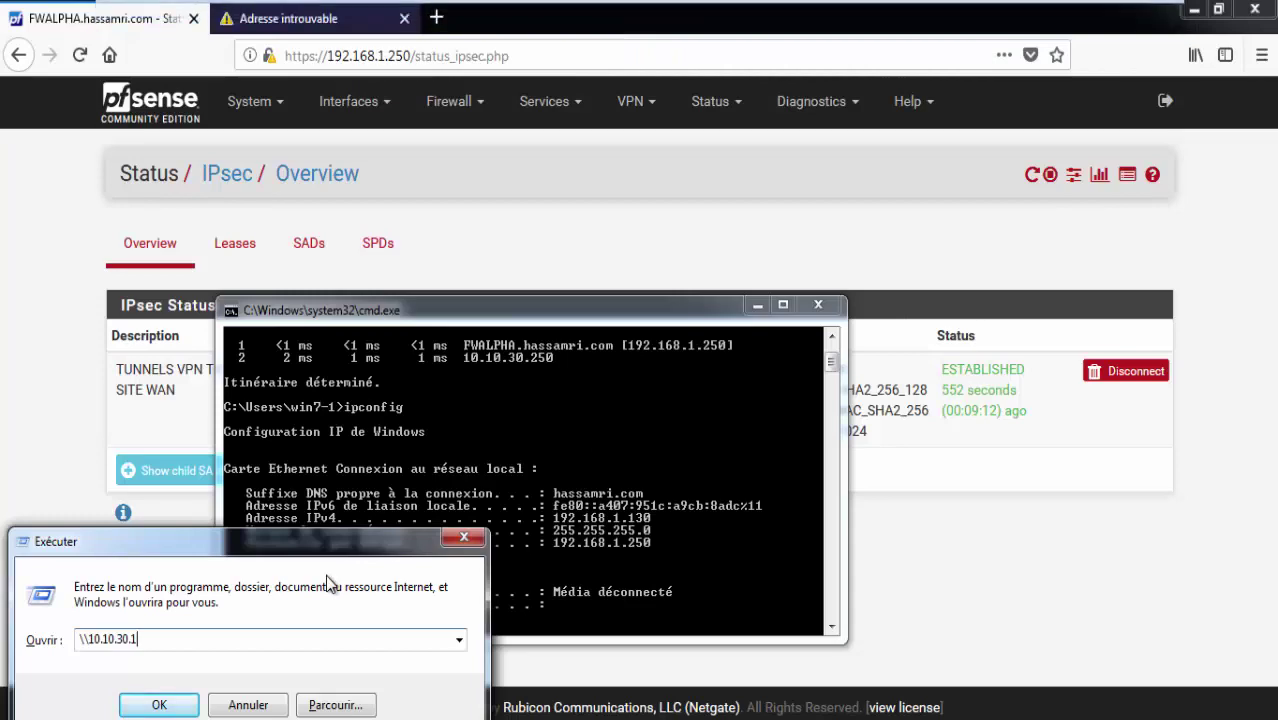
{"action": "type", "text": "00"}
{"action": "key", "text": "Return"}
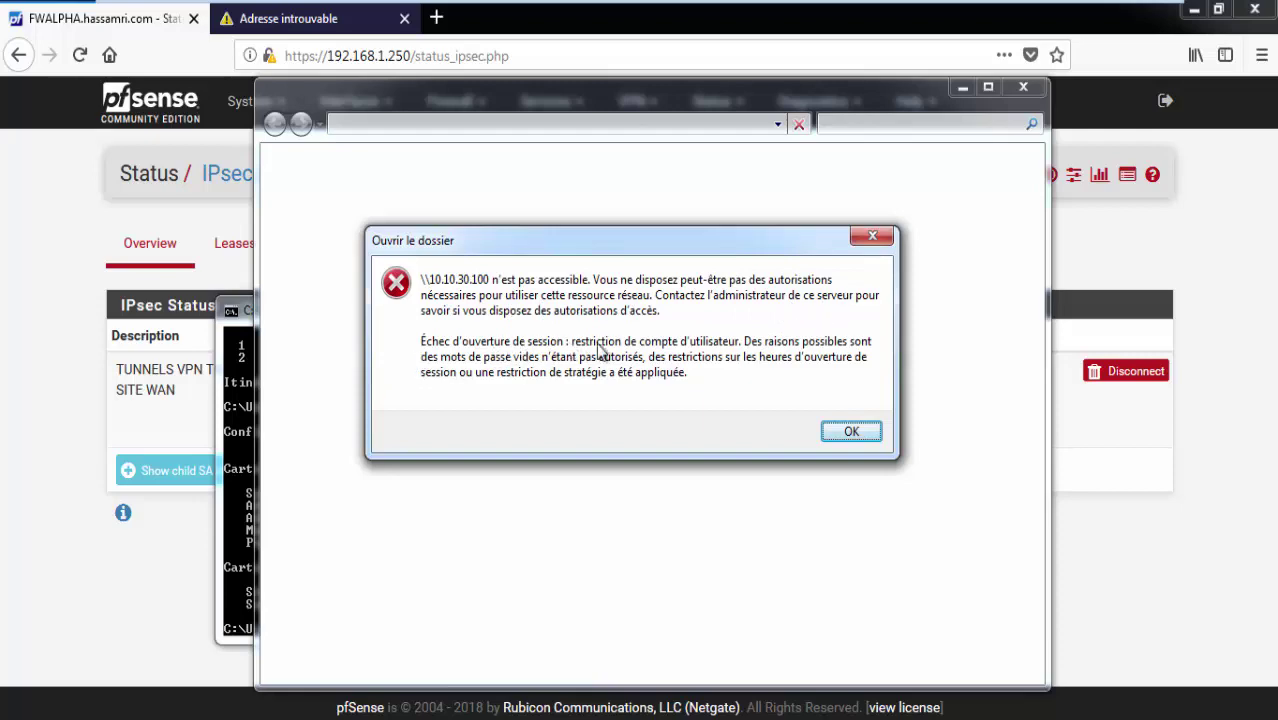
{"action": "left_click", "coordinate": [848, 432]}
{"action": "mouse_move", "coordinate": [814, 12]}
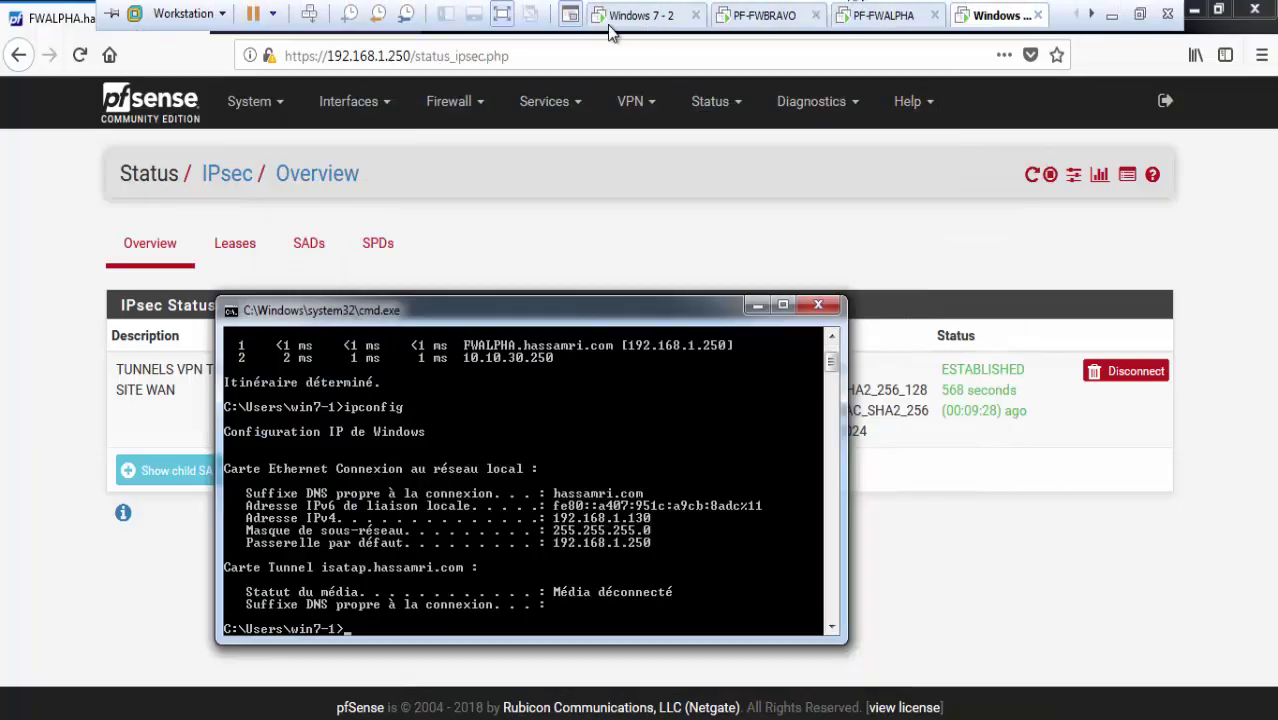
On the Windows 7 - 2 VM, run secpol.msc via Win+R, fixing the secpool.msc typo.
{"action": "left_click", "coordinate": [635, 15]}
{"action": "key", "text": "super"}
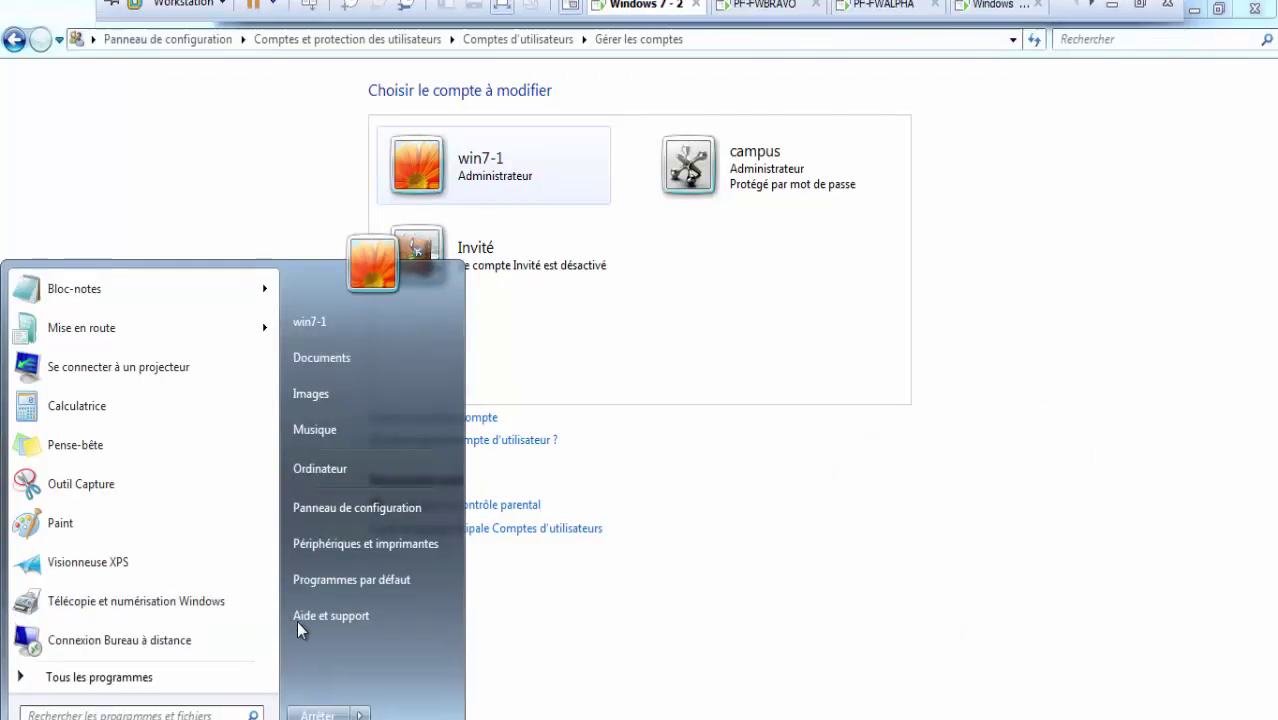
{"action": "key", "text": "super+r"}
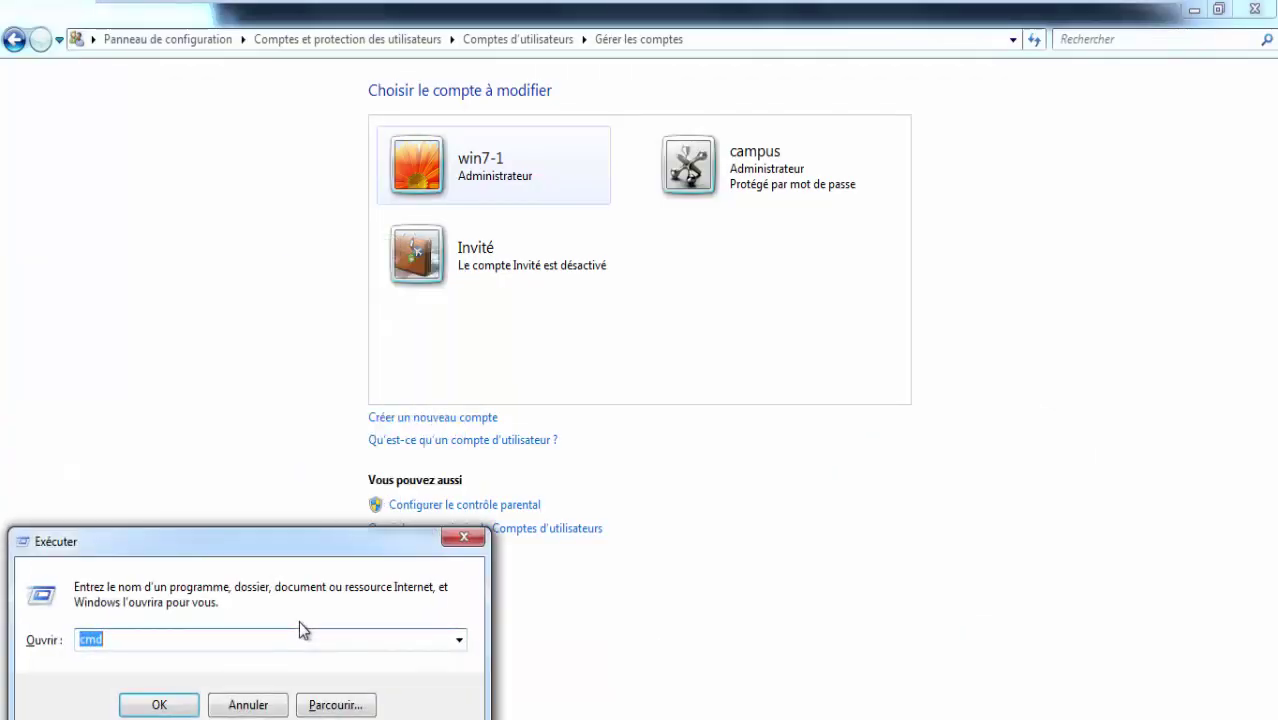
{"action": "type", "text": "secpool.msc"}
{"action": "key", "text": "Return"}
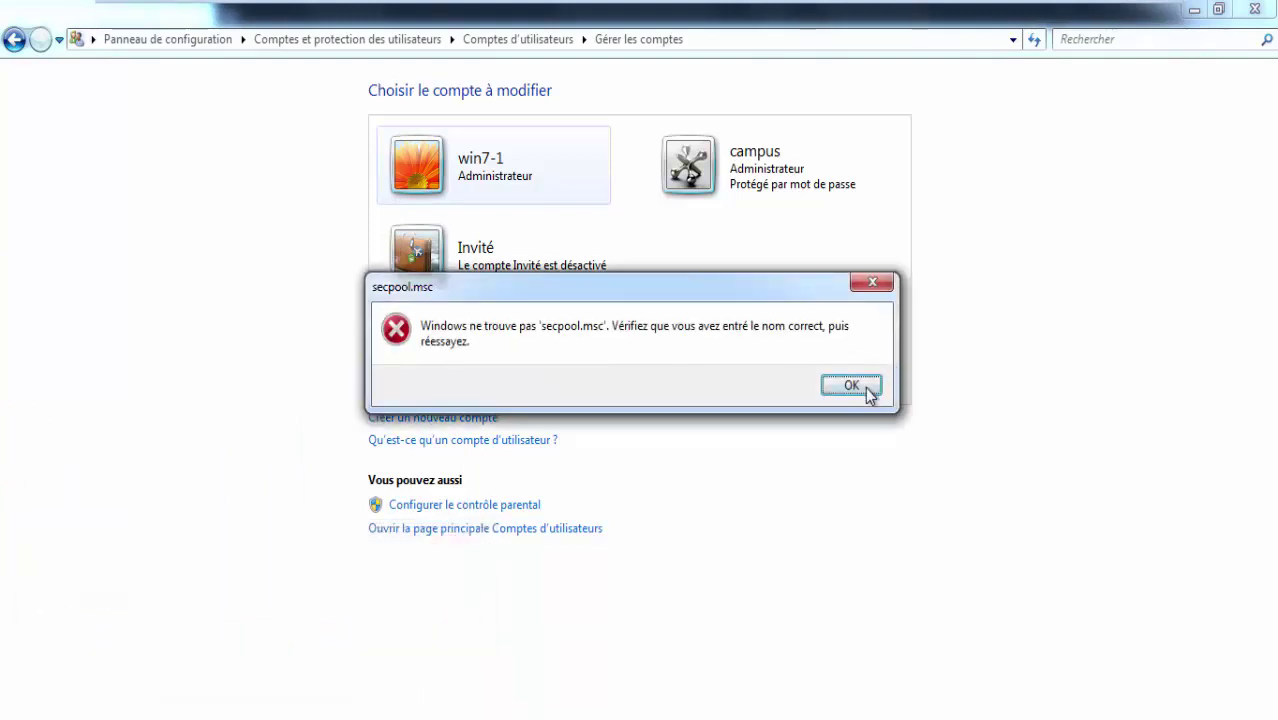
{"action": "left_click", "coordinate": [866, 390]}
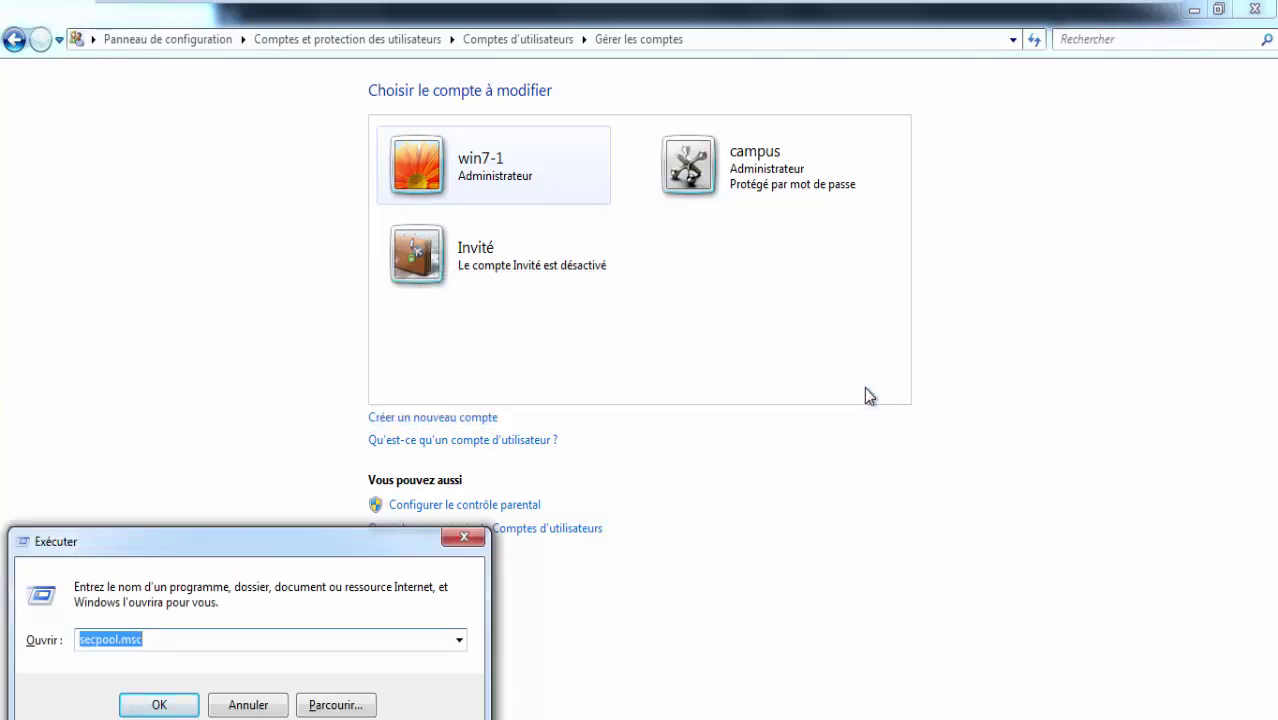
{"action": "key", "text": "Right"}
{"action": "key", "text": "BackSpace"}
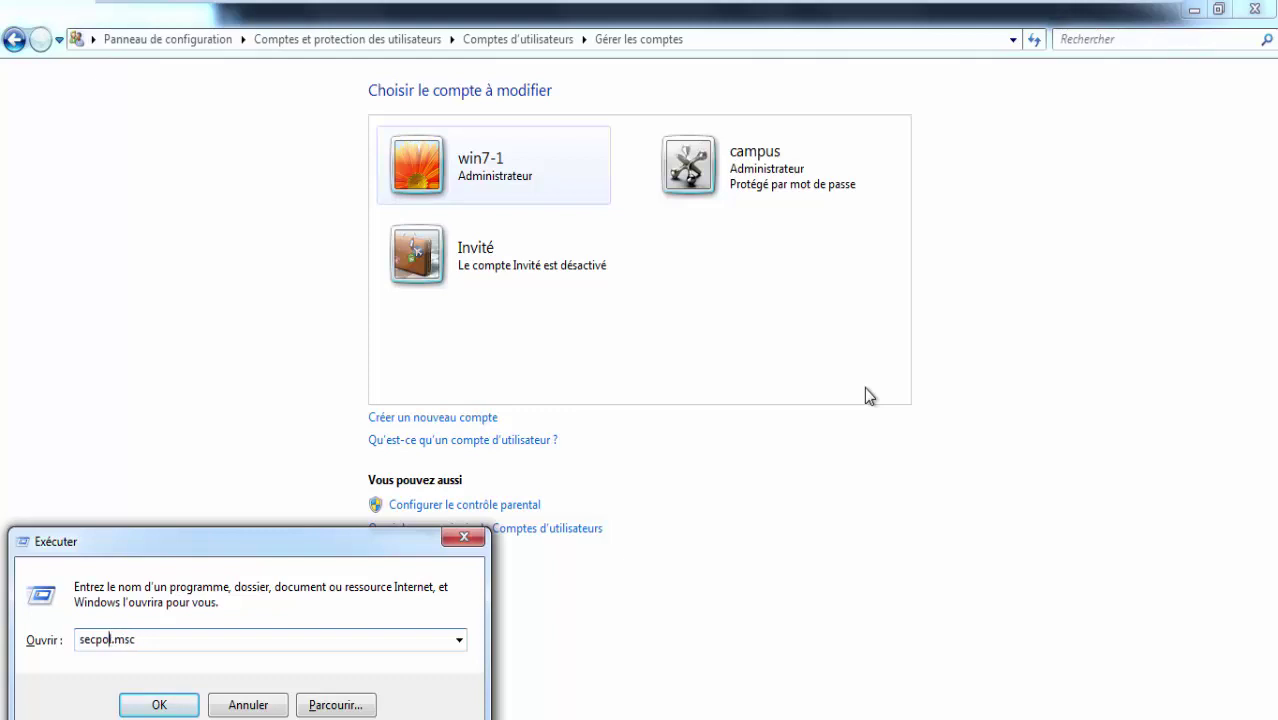
{"action": "key", "text": "Return"}
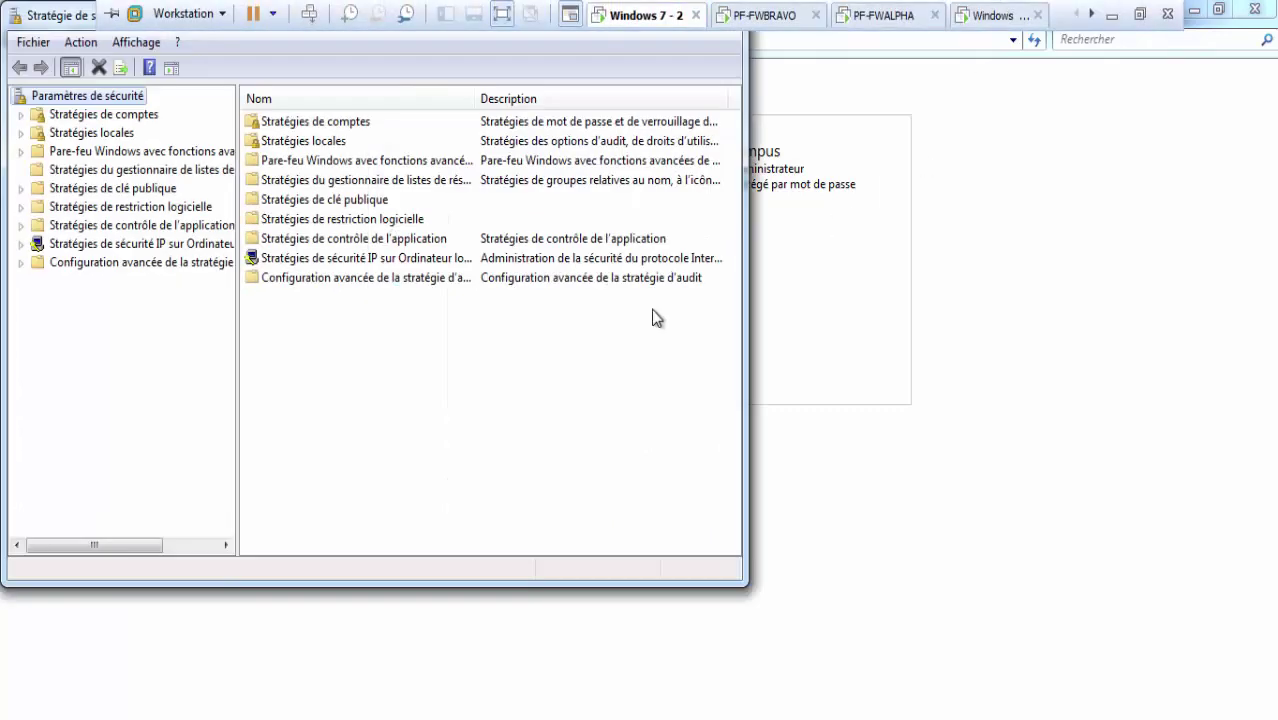
Open Stratégies locales > Options de sécurité, maximized, with the policy name column widened.
{"action": "left_click", "coordinate": [98, 140]}
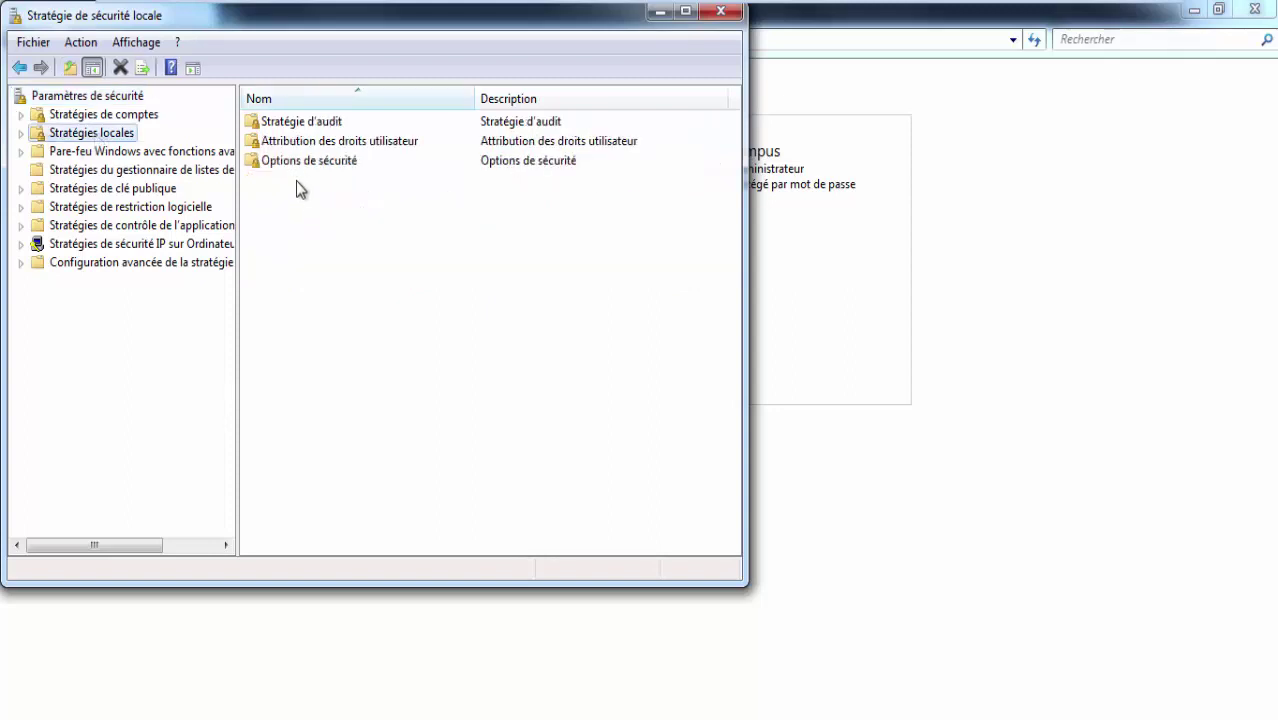
{"action": "double_click", "coordinate": [295, 162]}
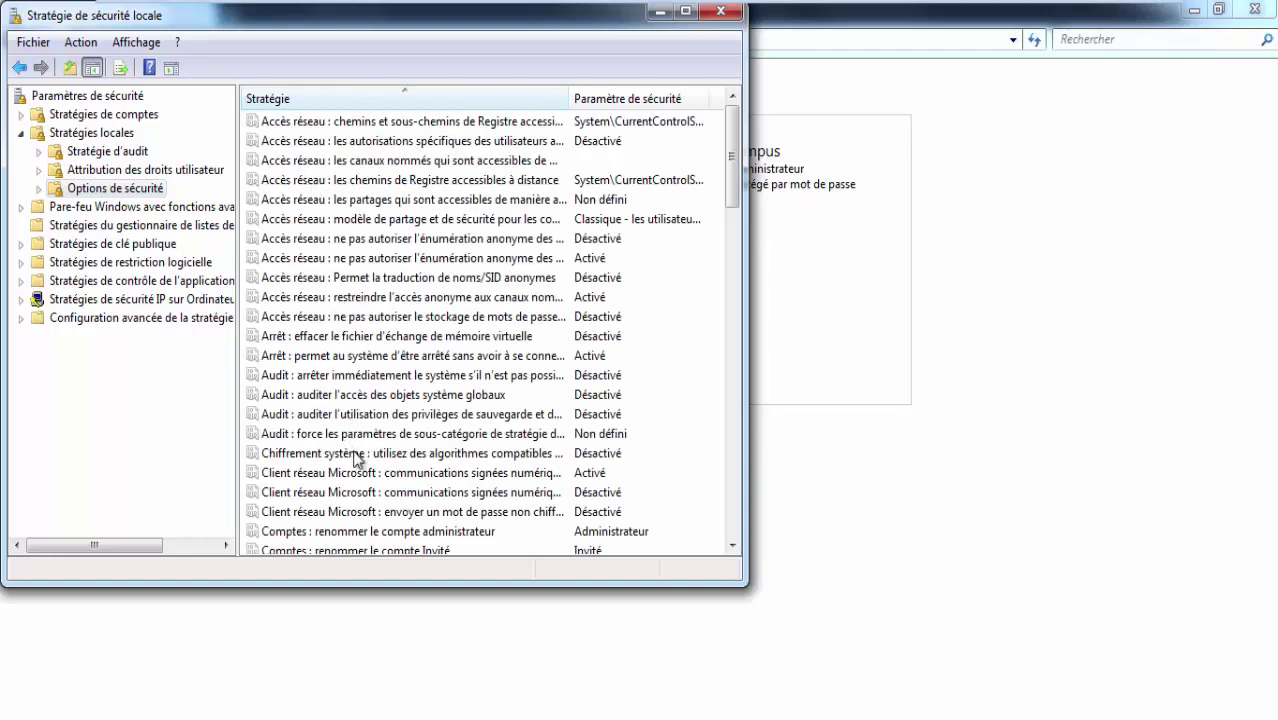
{"action": "scroll", "coordinate": [378, 486], "scroll_direction": "down", "scroll_amount": 2}
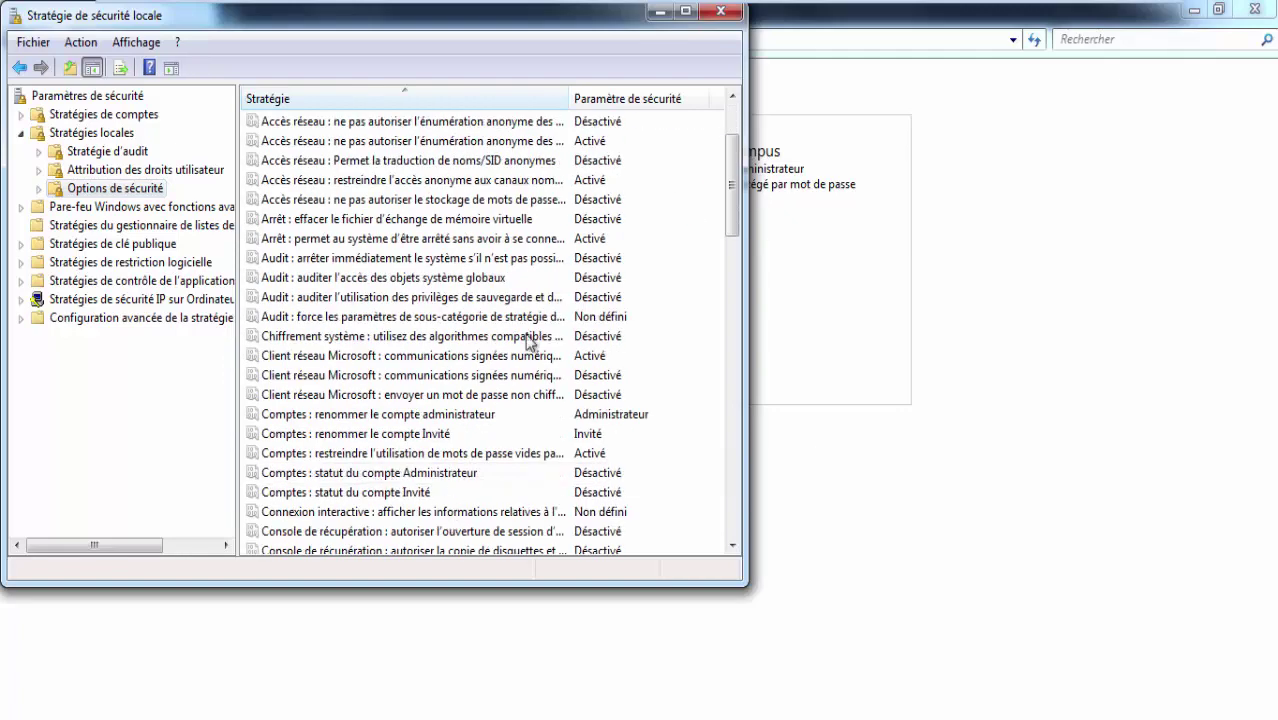
{"action": "left_click", "coordinate": [686, 11]}
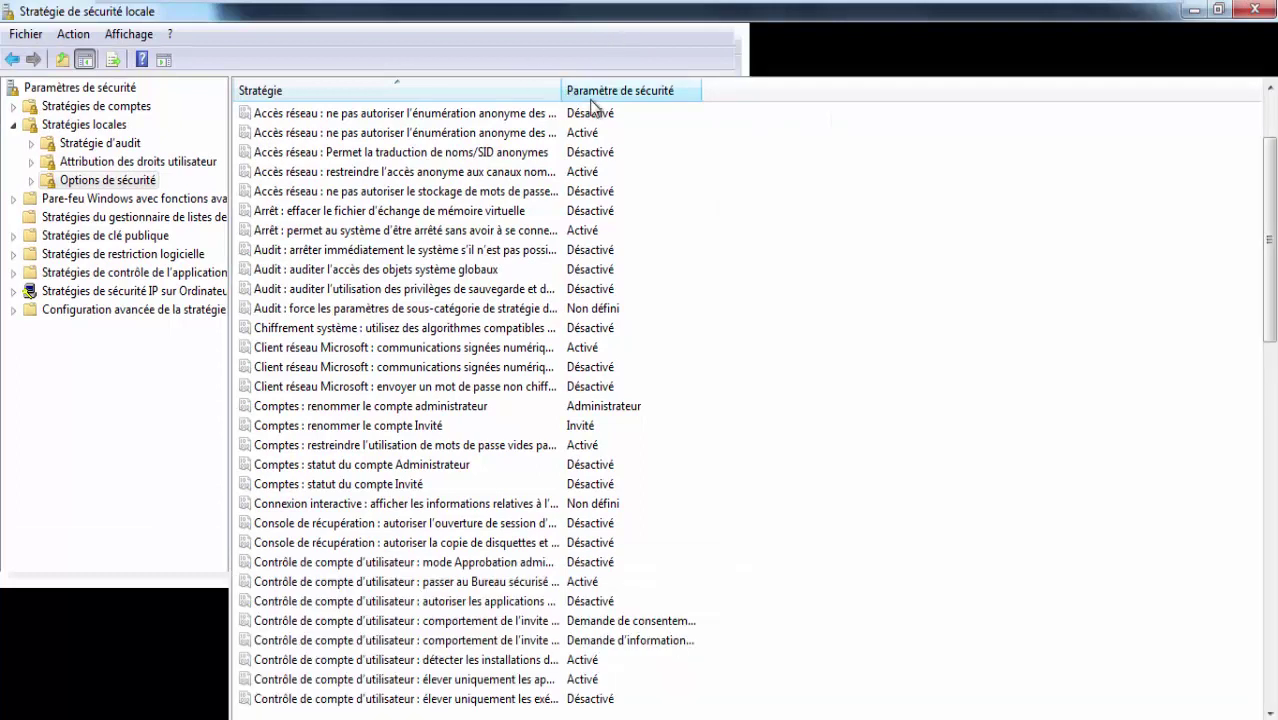
{"action": "left_click_drag", "start_coordinate": [563, 92], "coordinate": [582, 92]}
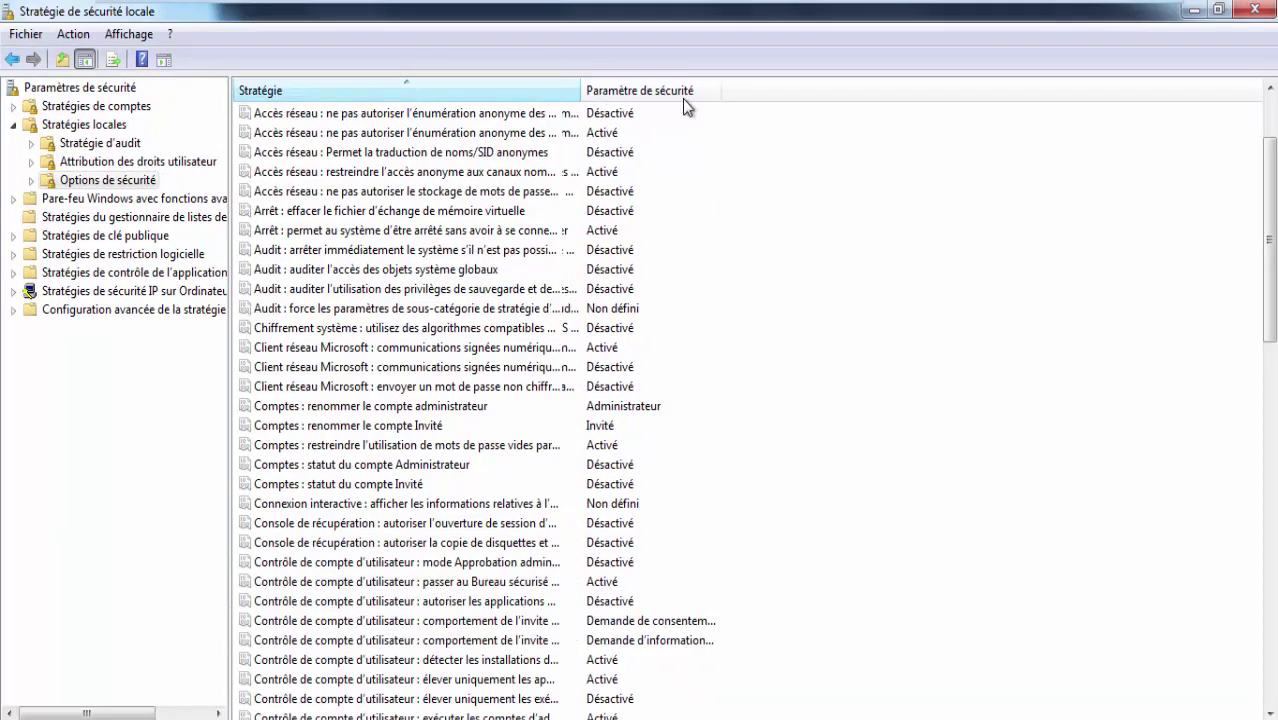
{"action": "left_click_drag", "start_coordinate": [686, 104], "coordinate": [757, 104]}
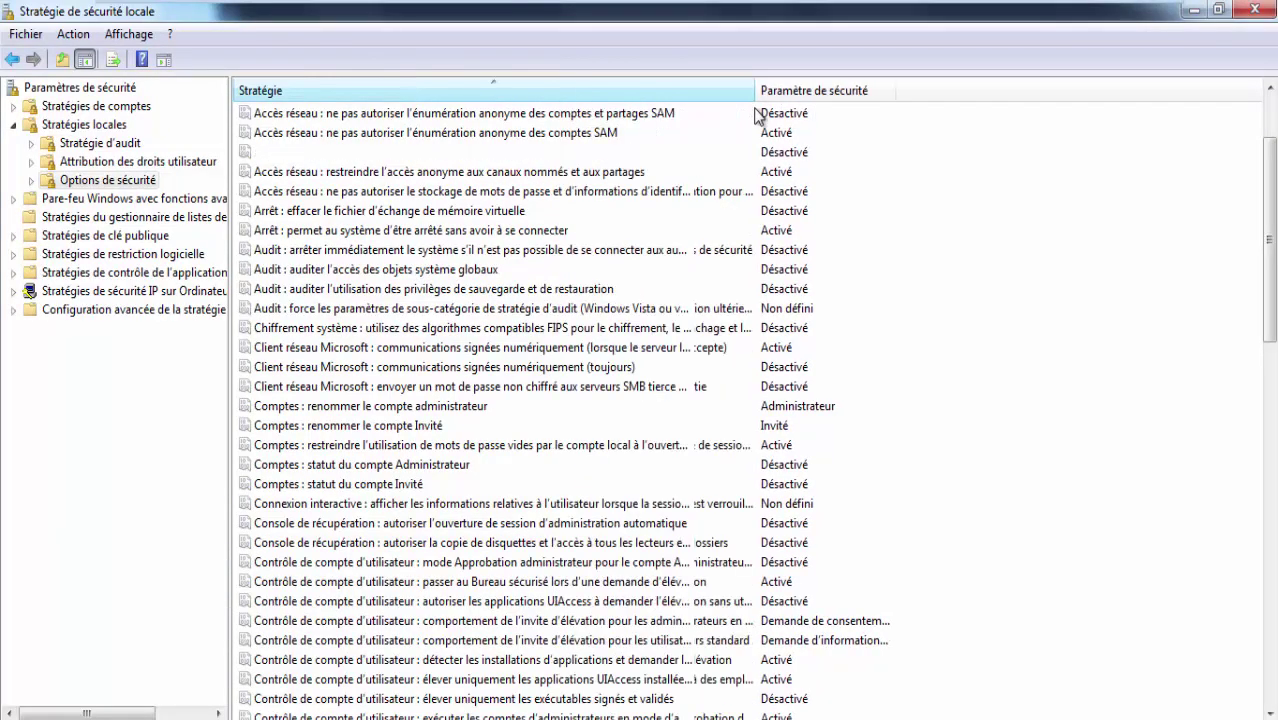
Set the blank-password restriction policy for local accounts to Désactivé.
{"action": "left_click", "coordinate": [477, 524]}
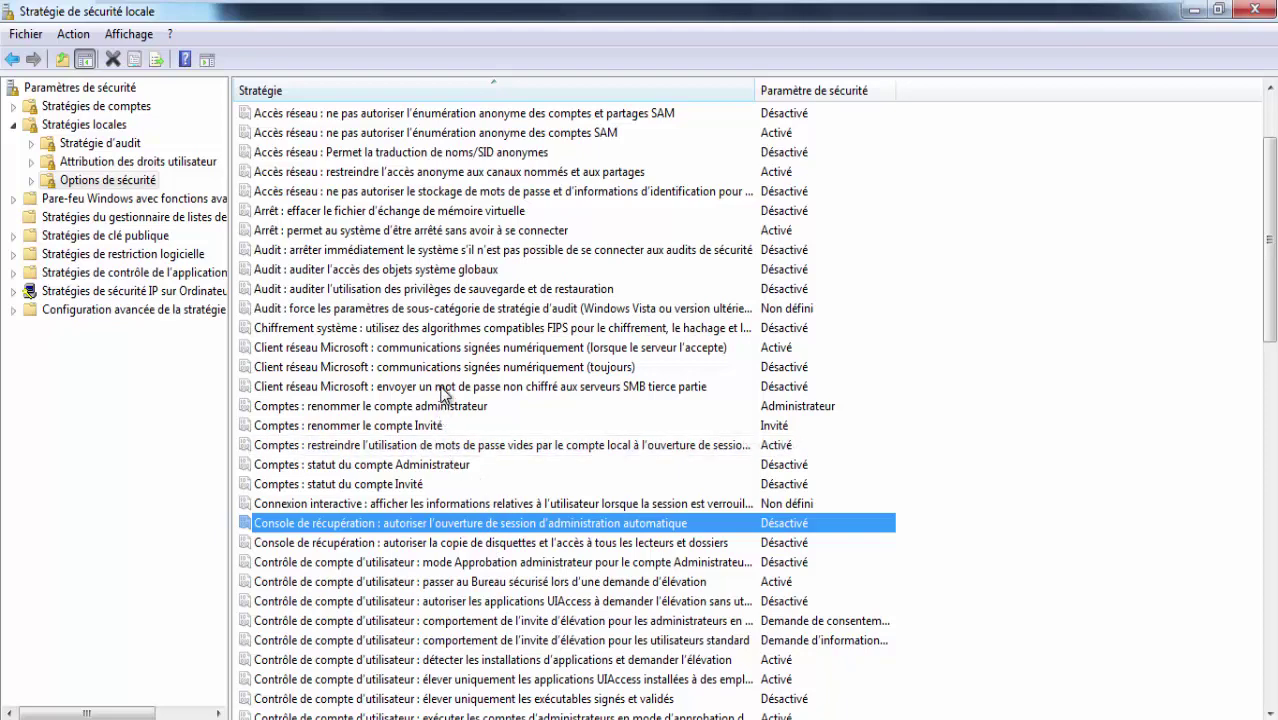
{"action": "left_click", "coordinate": [438, 449]}
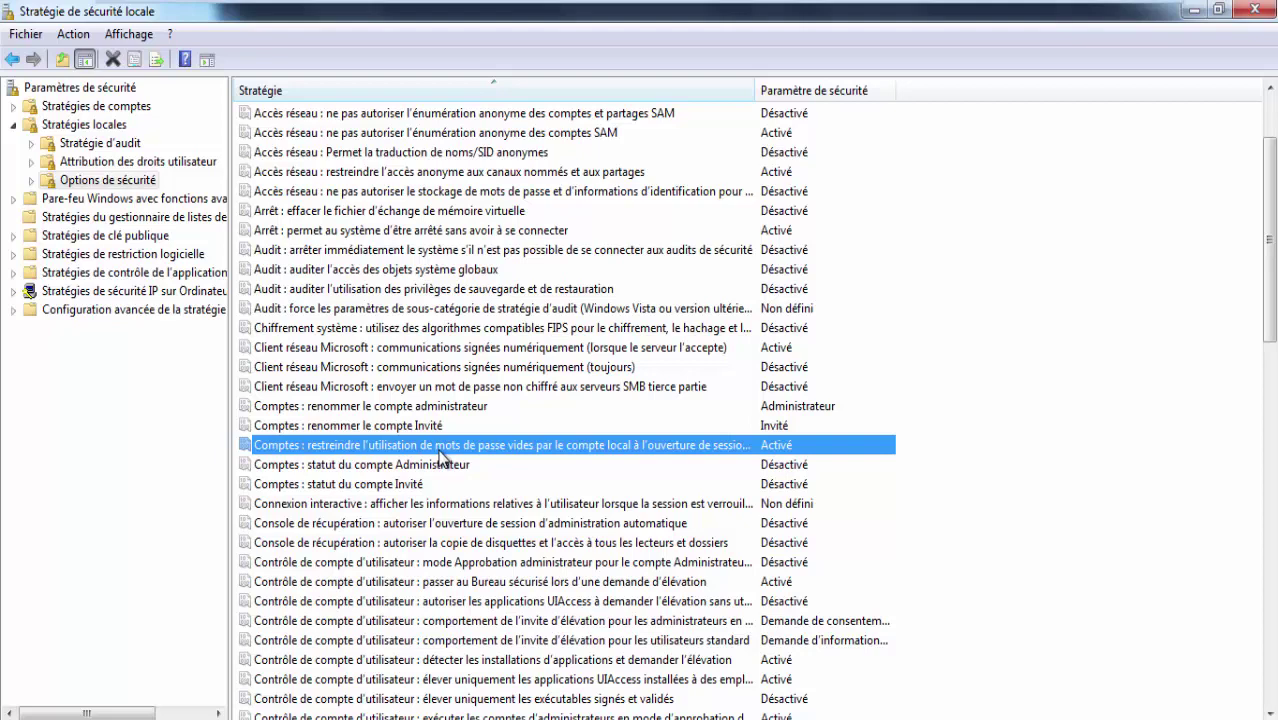
{"action": "double_click", "coordinate": [438, 458]}
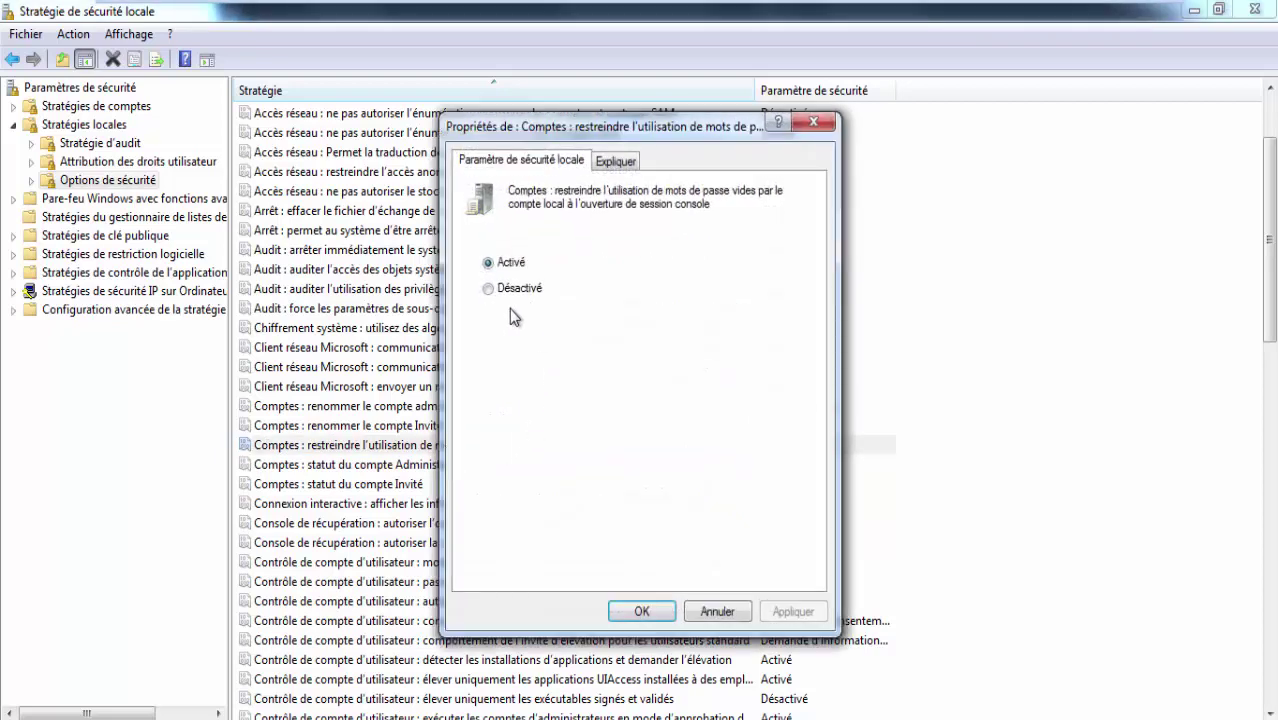
{"action": "left_click", "coordinate": [489, 288]}
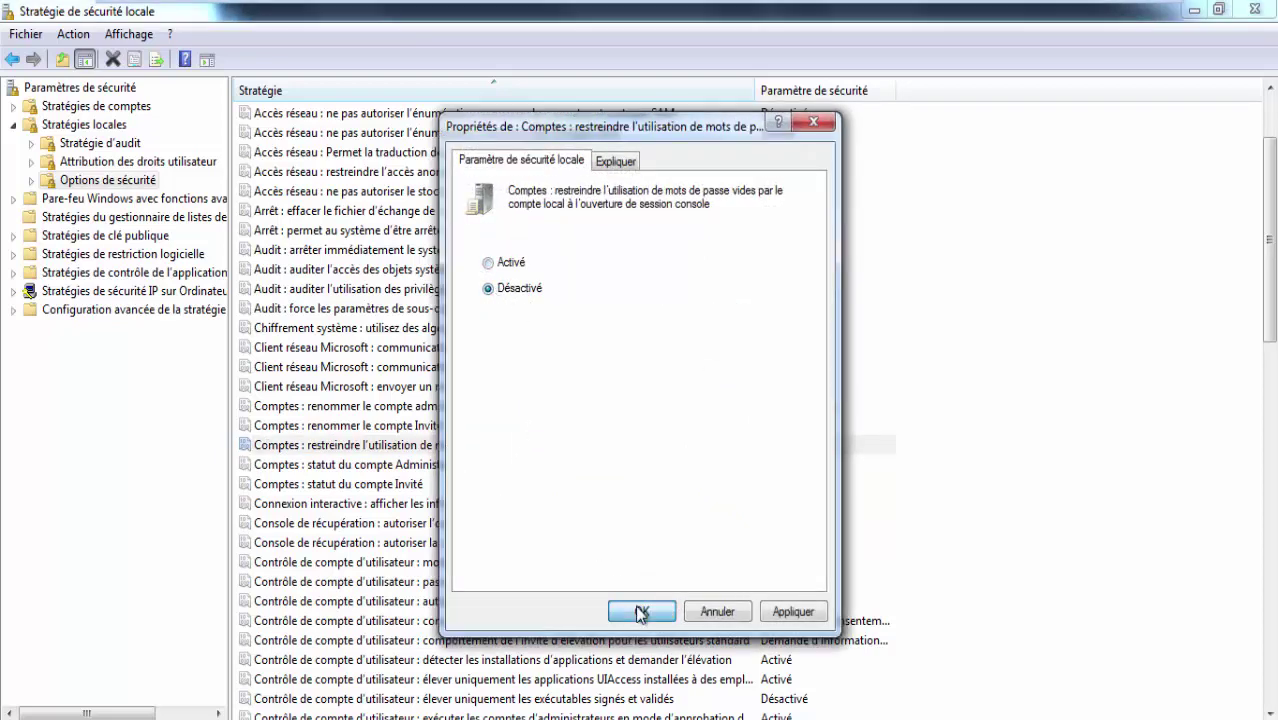
{"action": "left_click", "coordinate": [641, 611]}
{"action": "left_click", "coordinate": [516, 716]}
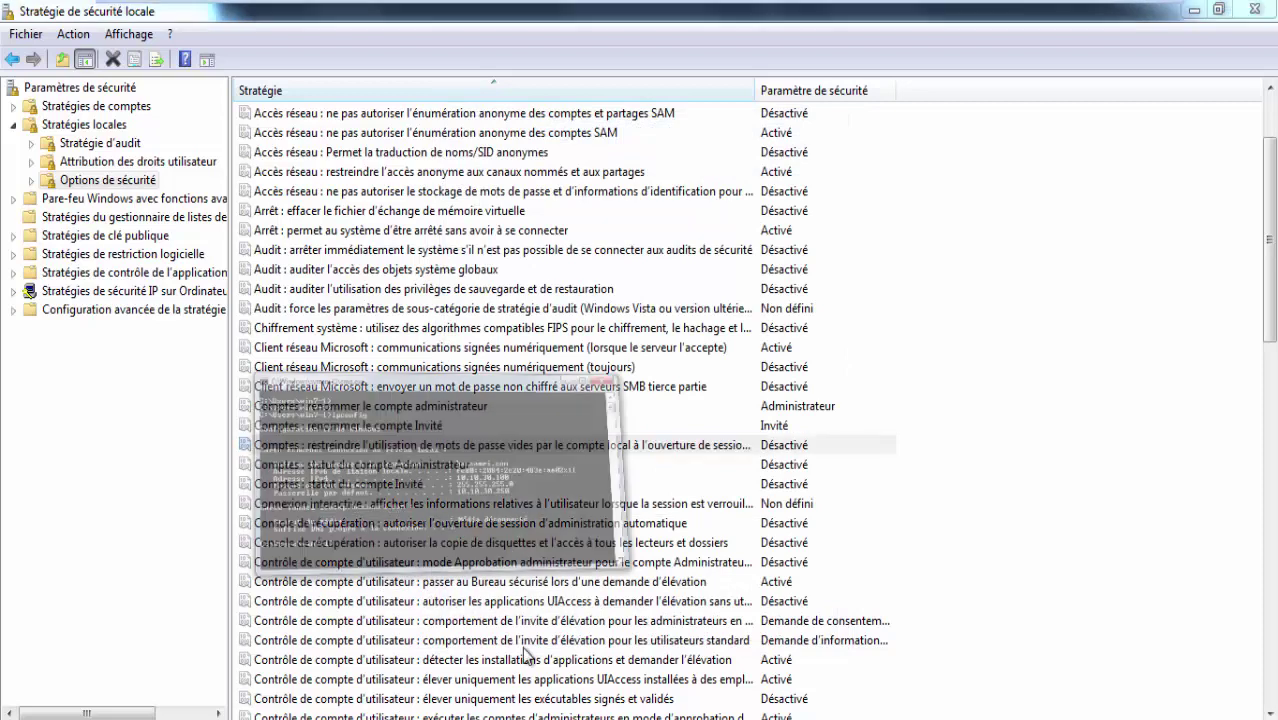
Run gpupdate /force in cmd, fixing the /foce typo, then minimize the console.
{"action": "type", "text": "gpup"}
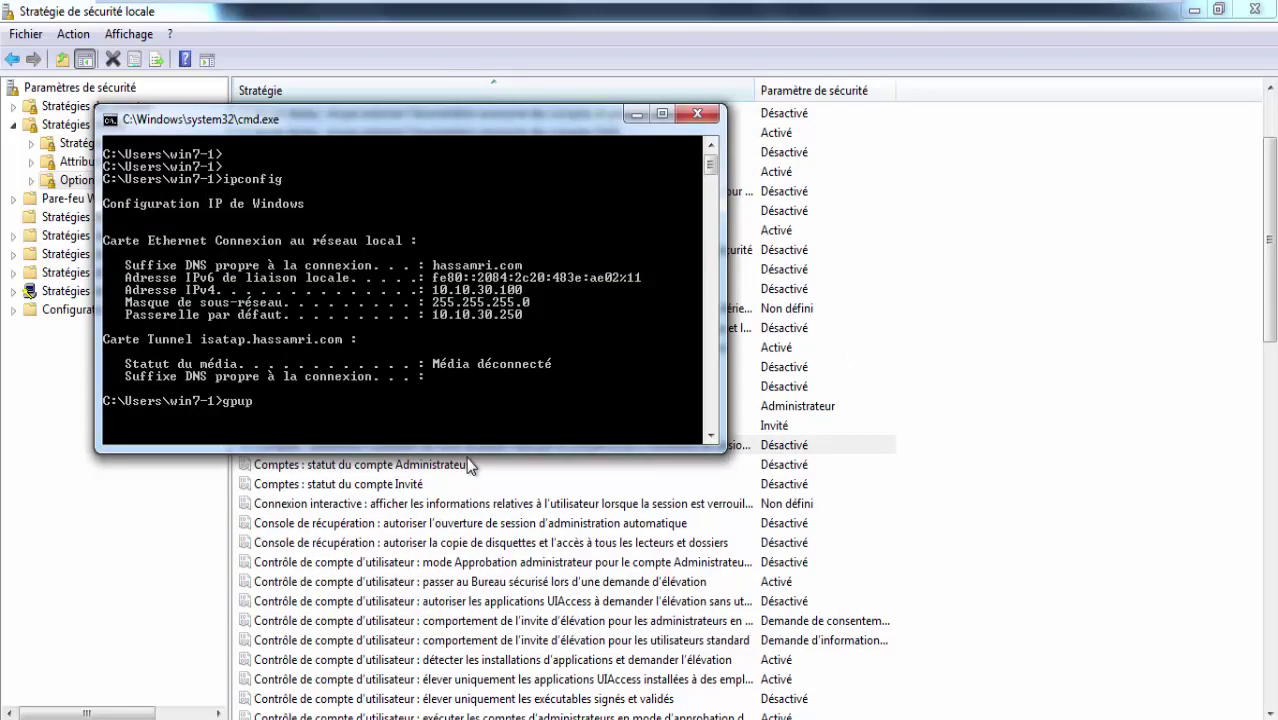
{"action": "type", "text": "date /foce"}
{"action": "key", "text": "Return"}
{"action": "key", "text": "Up"}
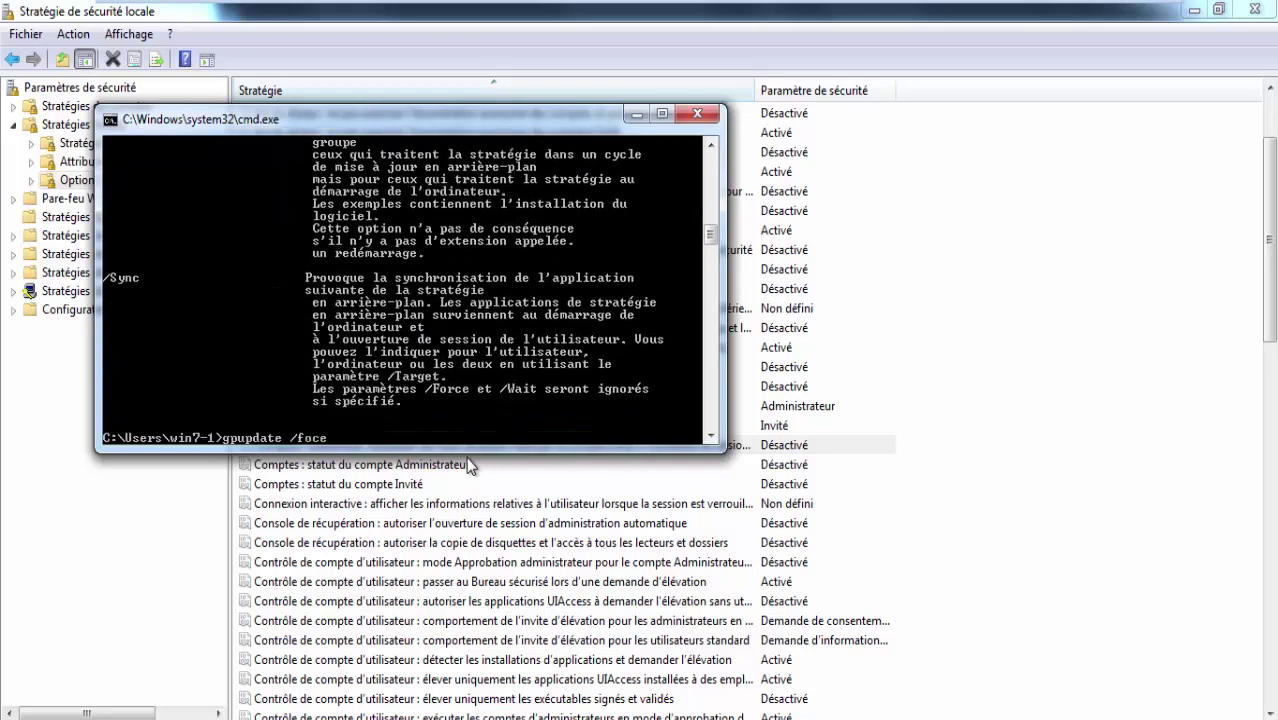
{"action": "type", "text": "ce"}
{"action": "key", "text": "Return"}
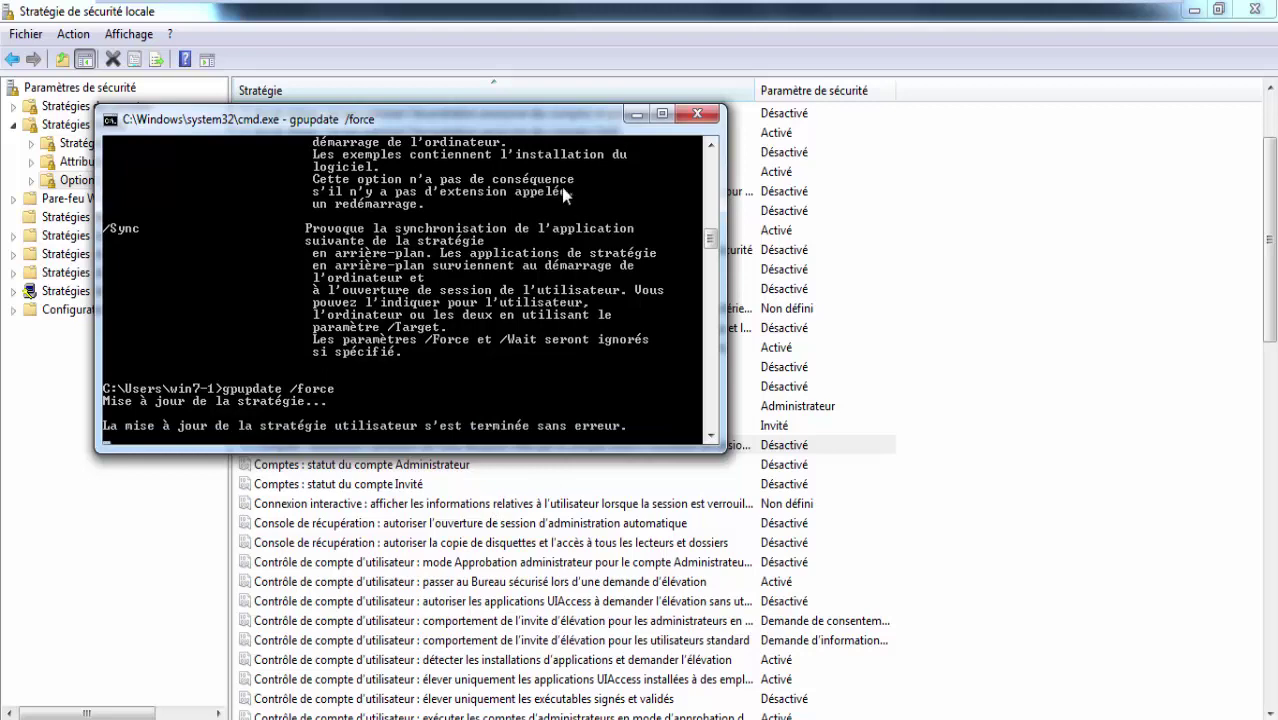
{"action": "left_click_drag", "start_coordinate": [574, 113], "coordinate": [1051, 80]}
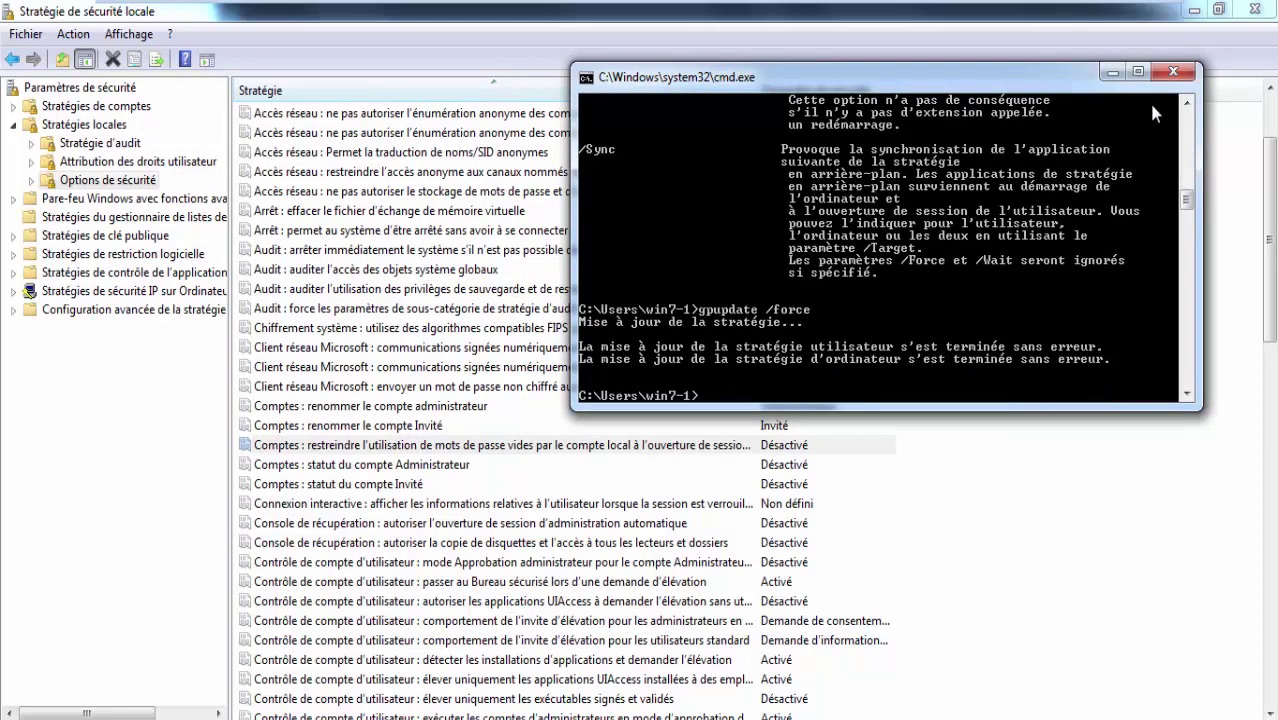
{"action": "left_click", "coordinate": [1111, 72]}
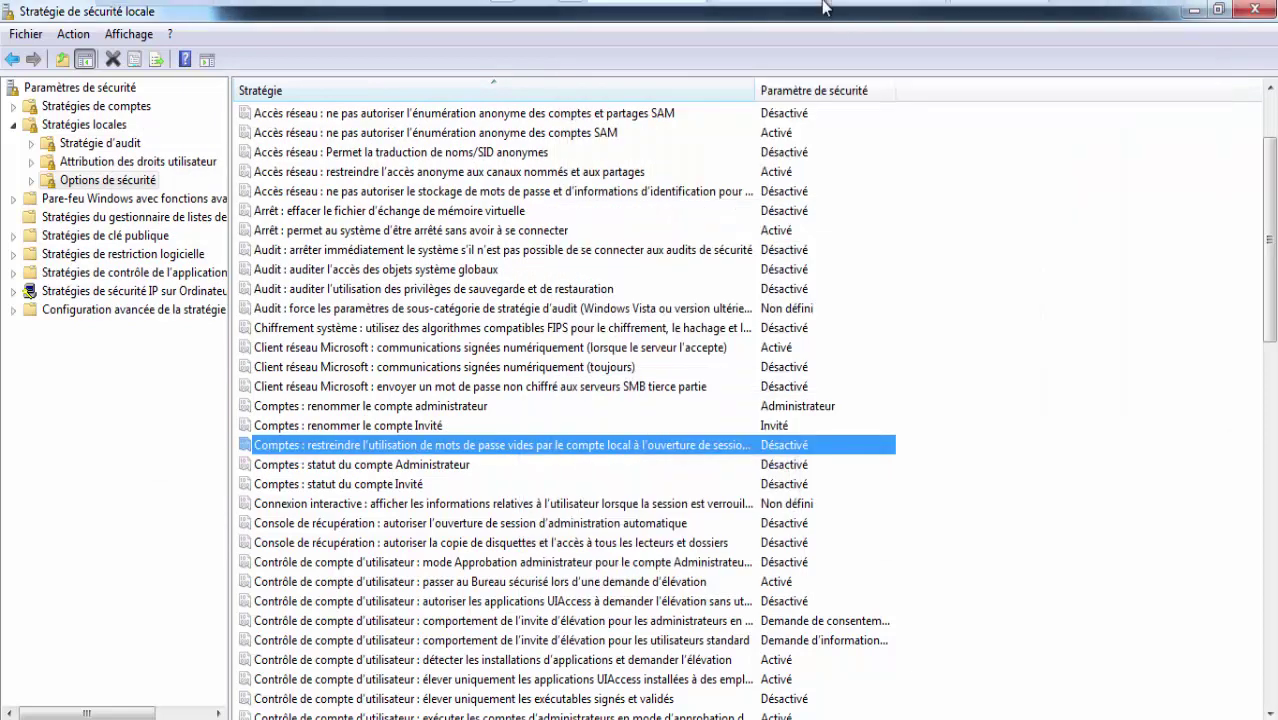
On the other Windows 7 VM, open \\10.10.30.100 from the Run dialog.
{"action": "mouse_move", "coordinate": [826, 6]}
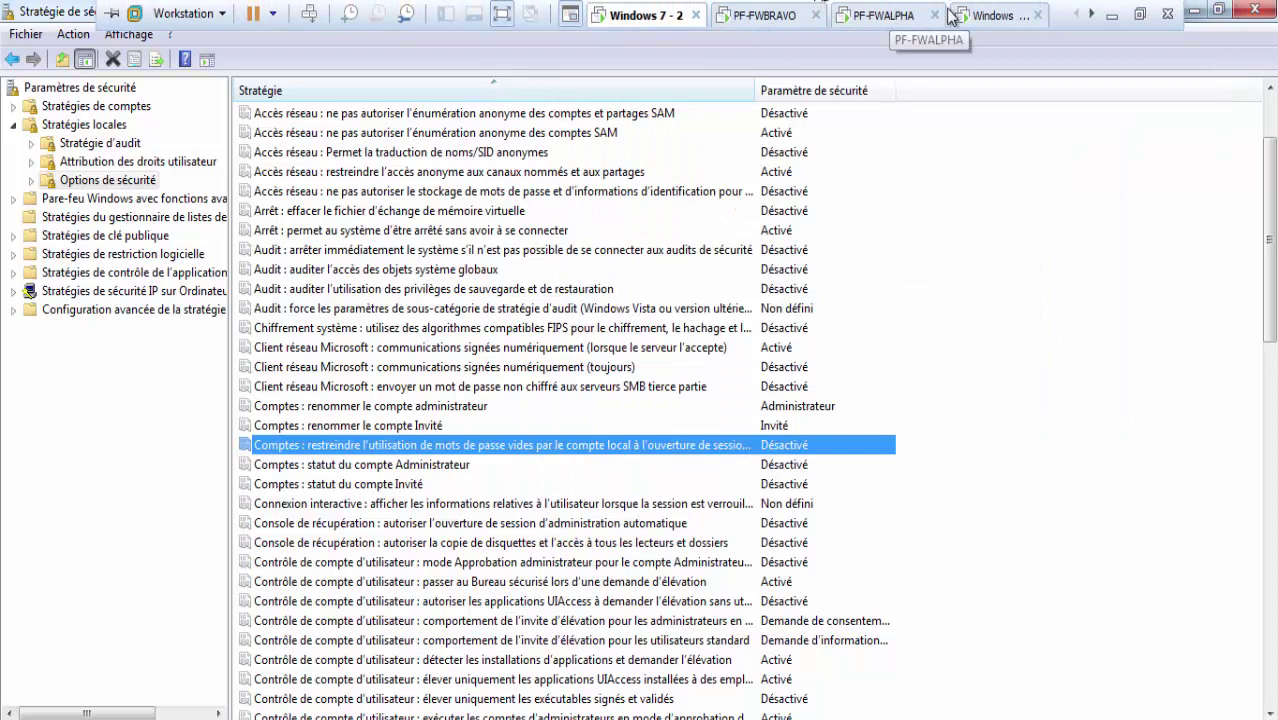
{"action": "left_click", "coordinate": [989, 16]}
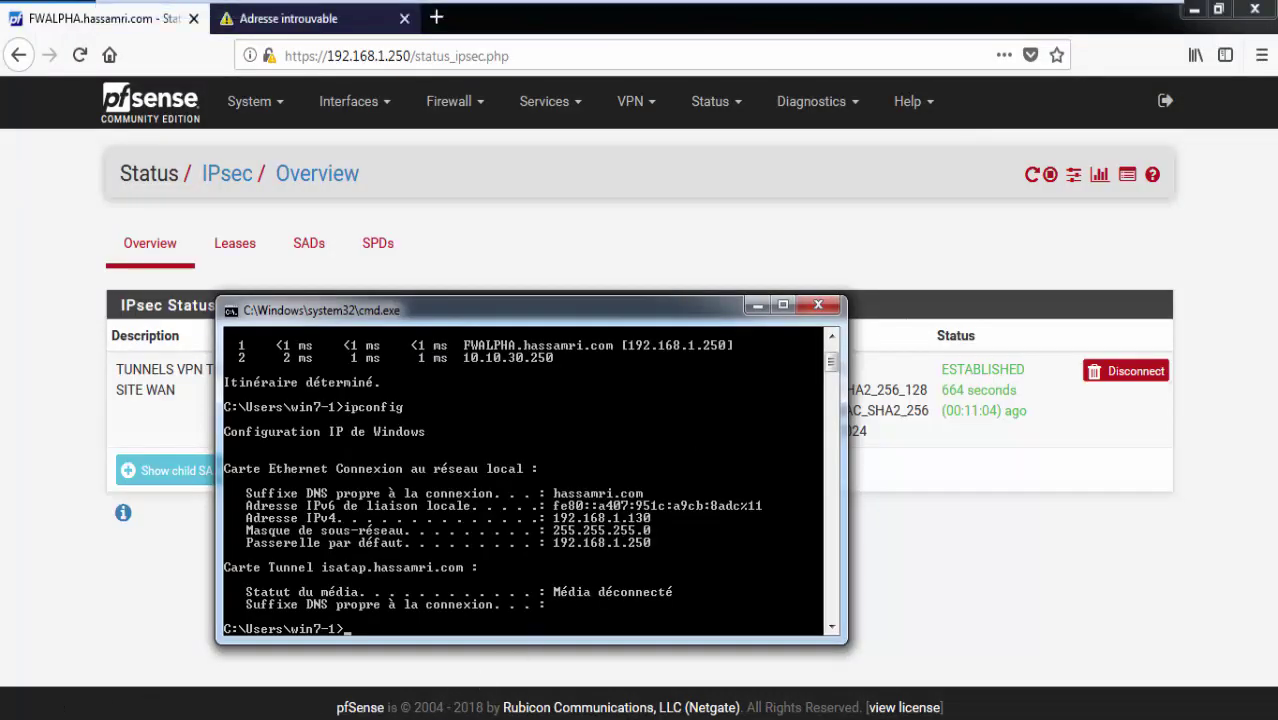
{"action": "key", "text": "super"}
{"action": "left_click", "coordinate": [320, 650]}
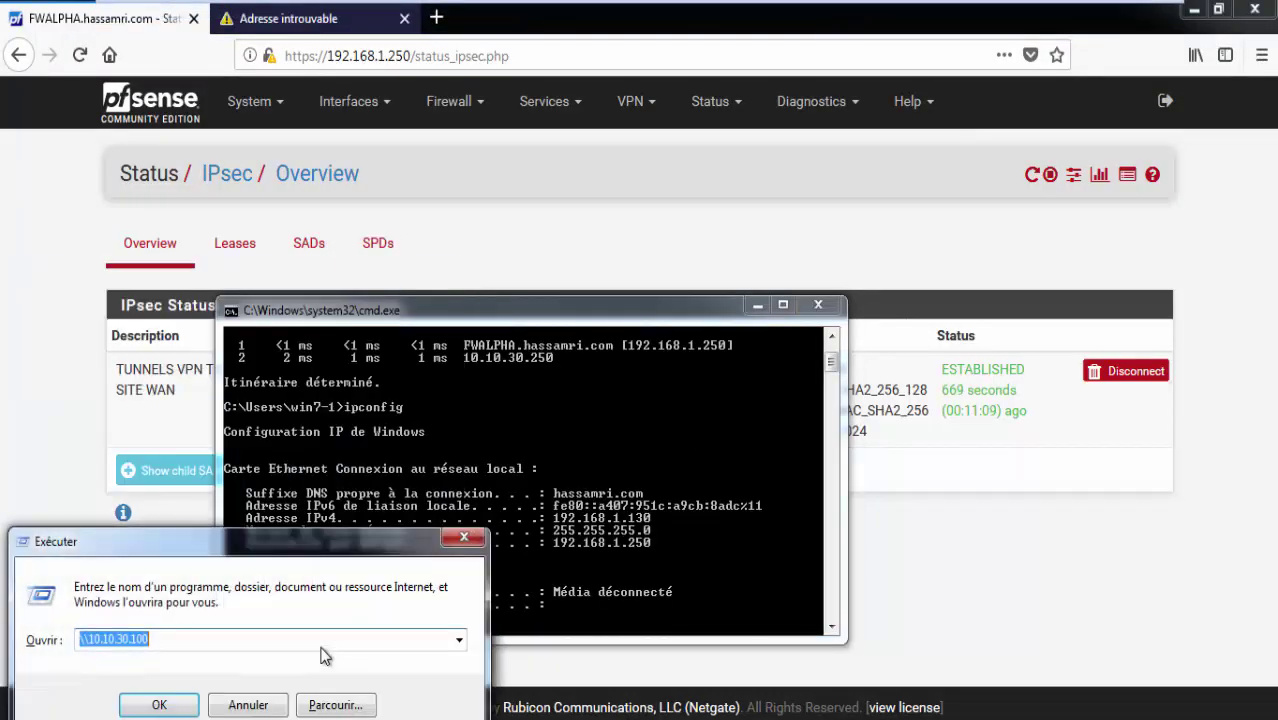
{"action": "key", "text": "Return"}
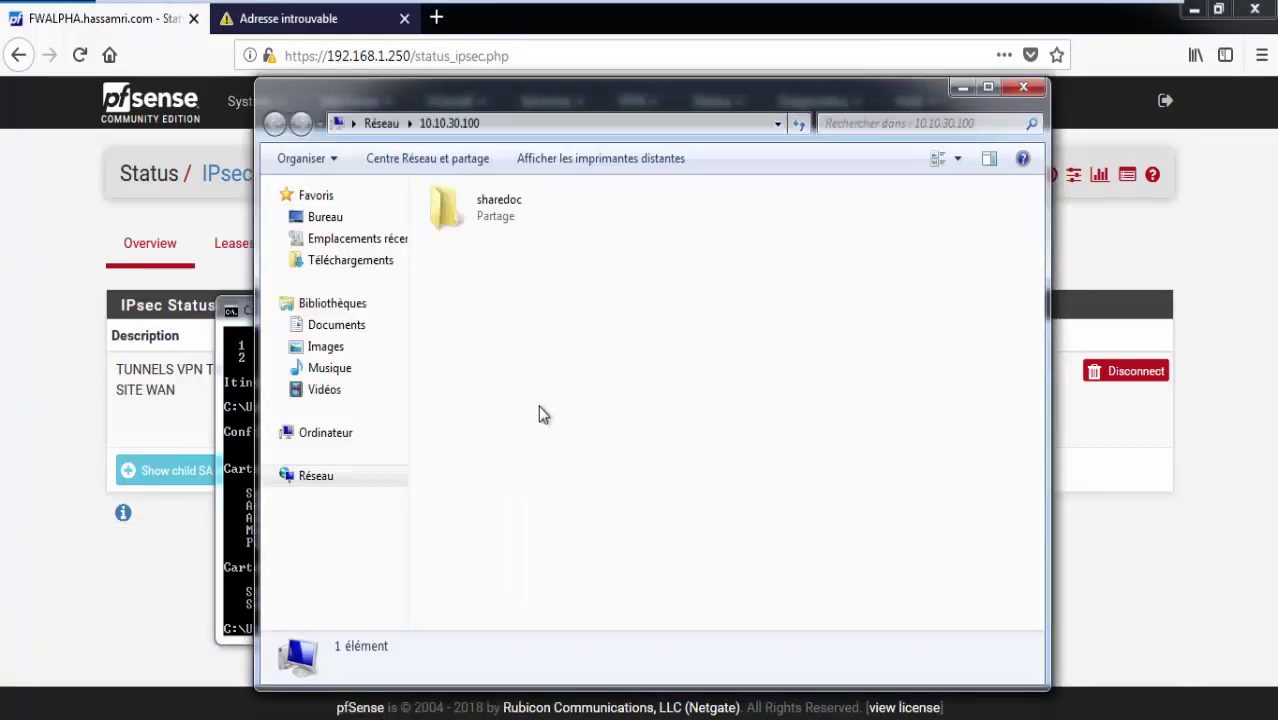
Try opening the sharedoc share twice, dismiss the access-denied errors, and exit VMware full screen.
{"action": "double_click", "coordinate": [508, 212]}
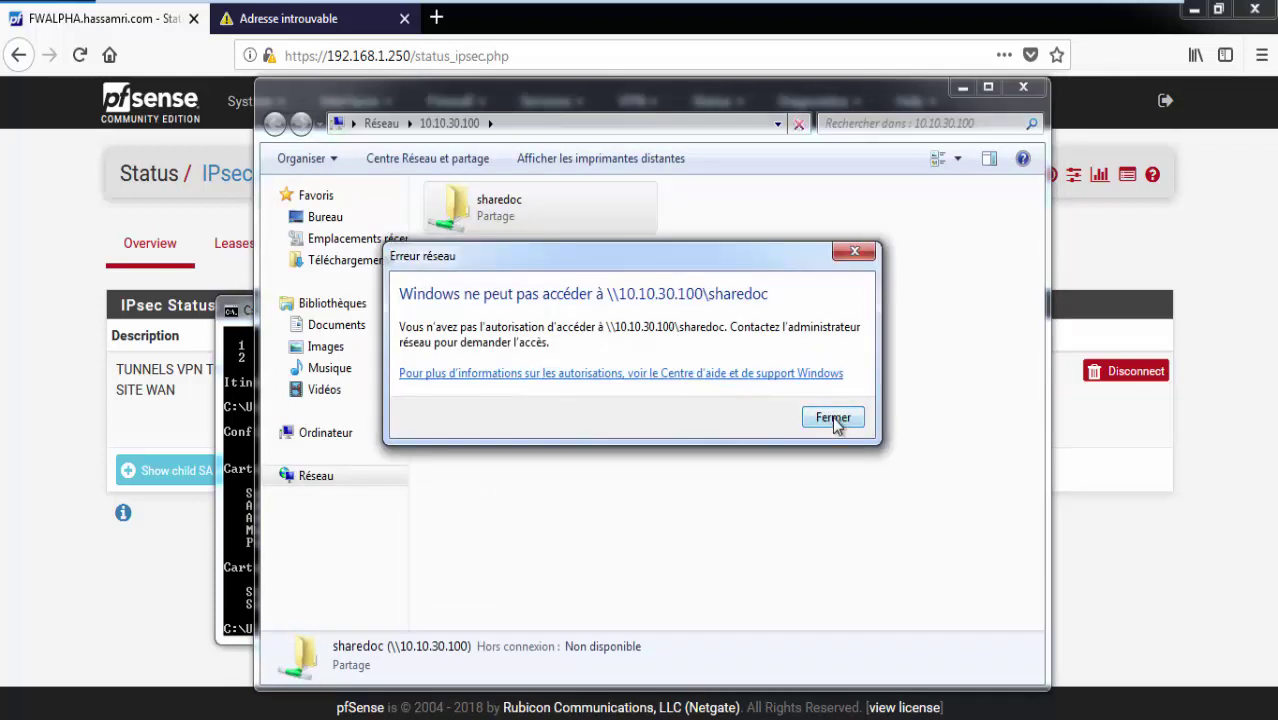
{"action": "left_click", "coordinate": [833, 418]}
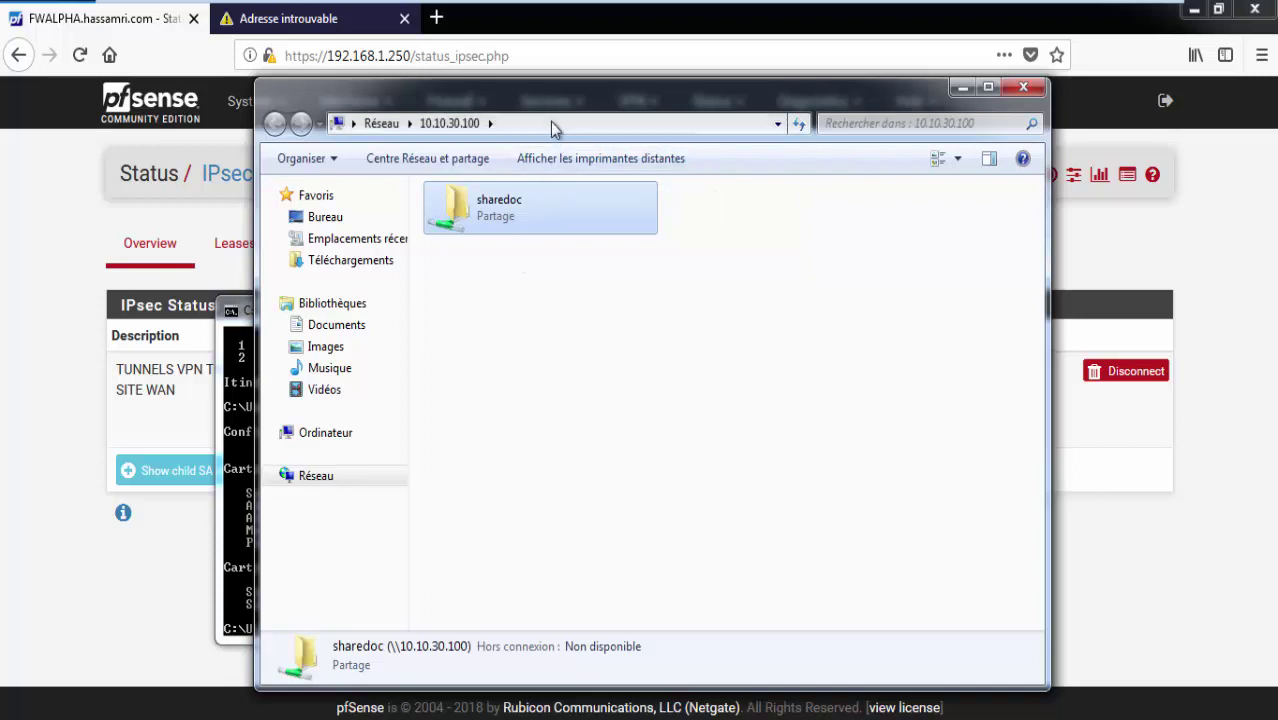
{"action": "key", "text": "alt+Tab"}
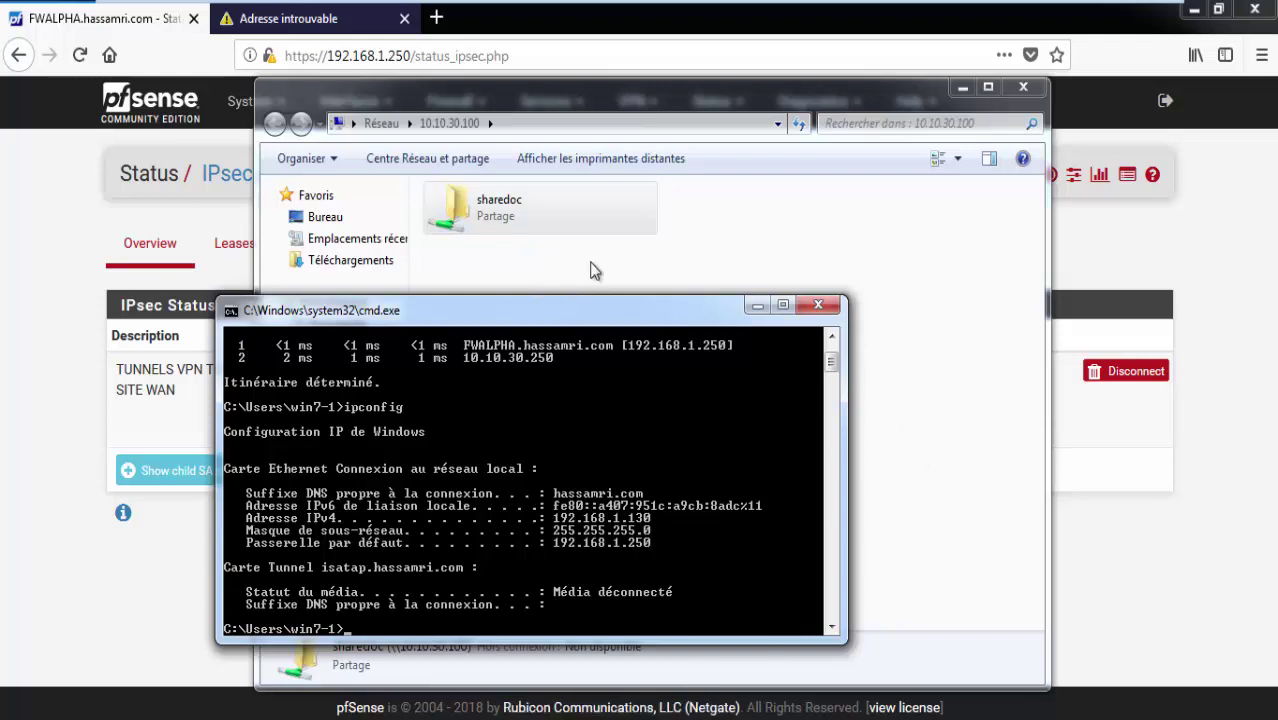
{"action": "double_click", "coordinate": [557, 218]}
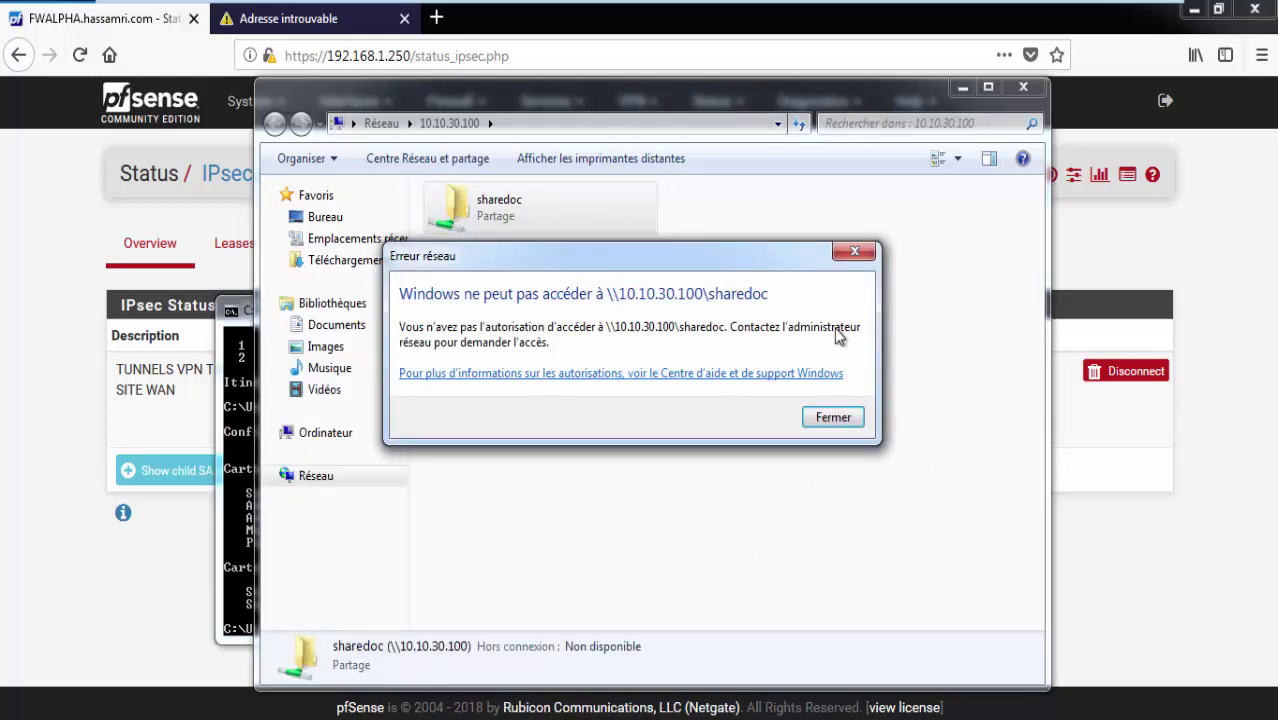
{"action": "left_click", "coordinate": [830, 419]}
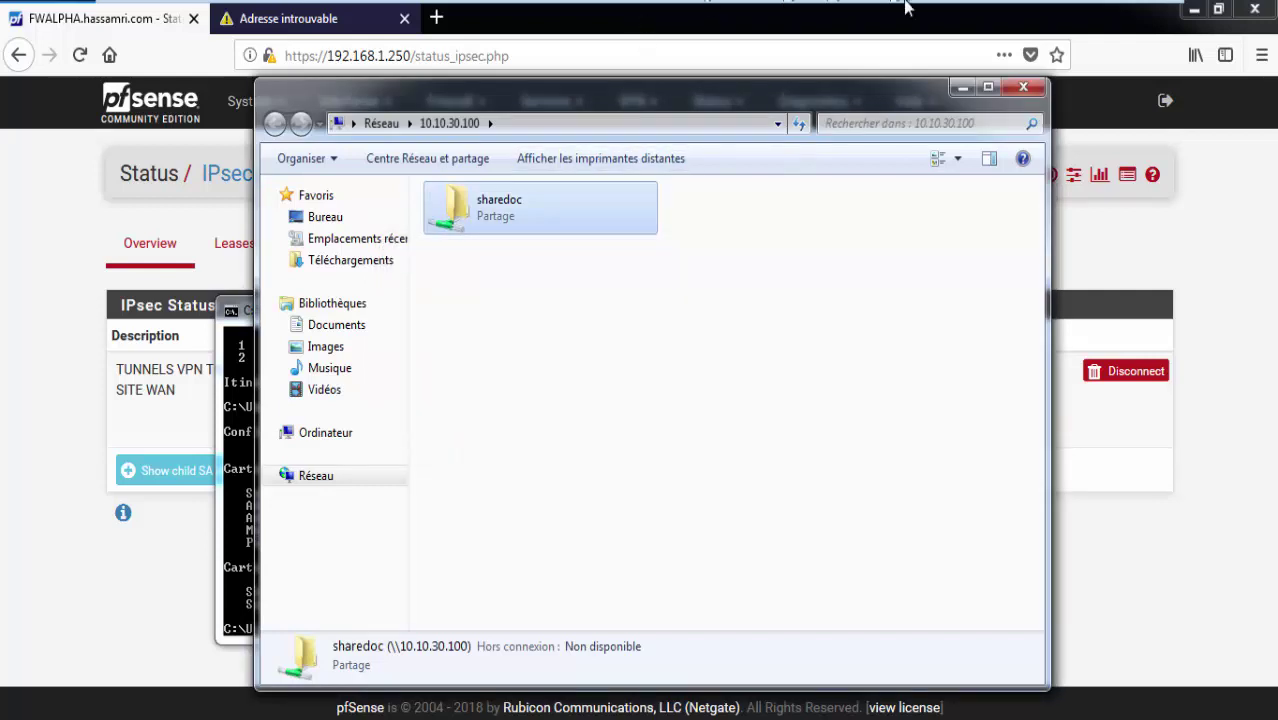
{"action": "mouse_move", "coordinate": [908, 3]}
{"action": "left_click", "coordinate": [1140, 15]}
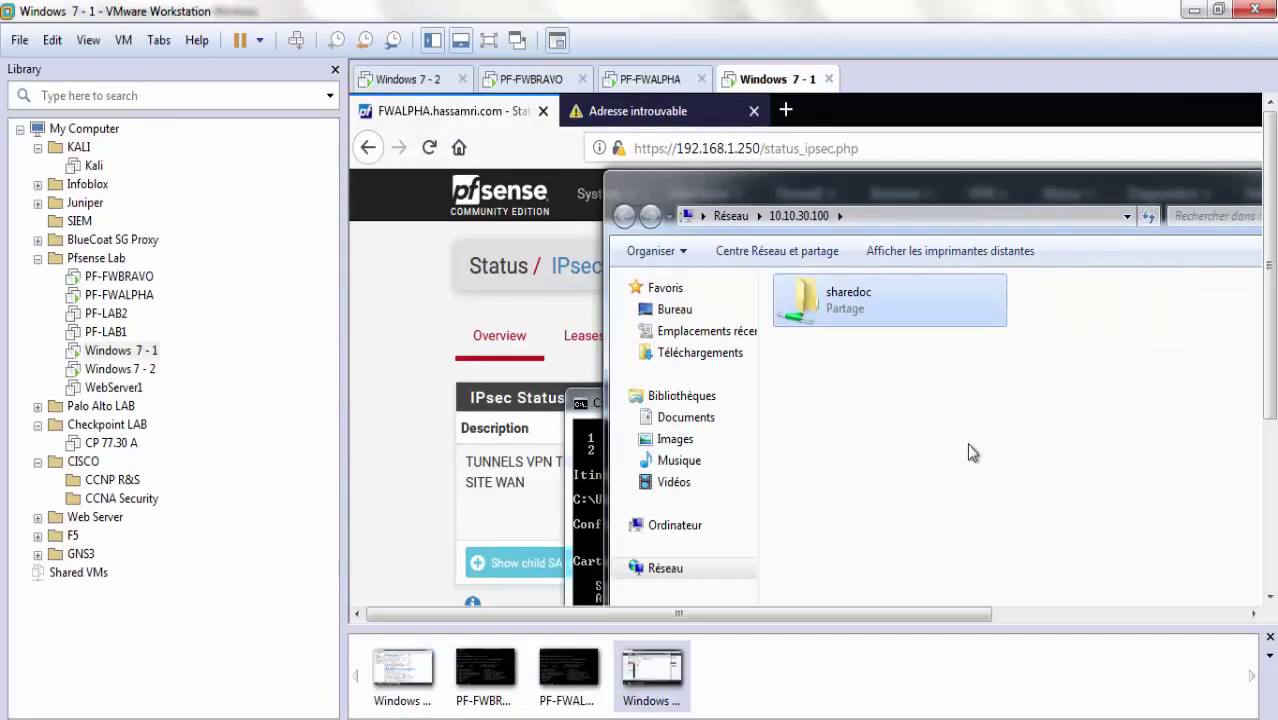